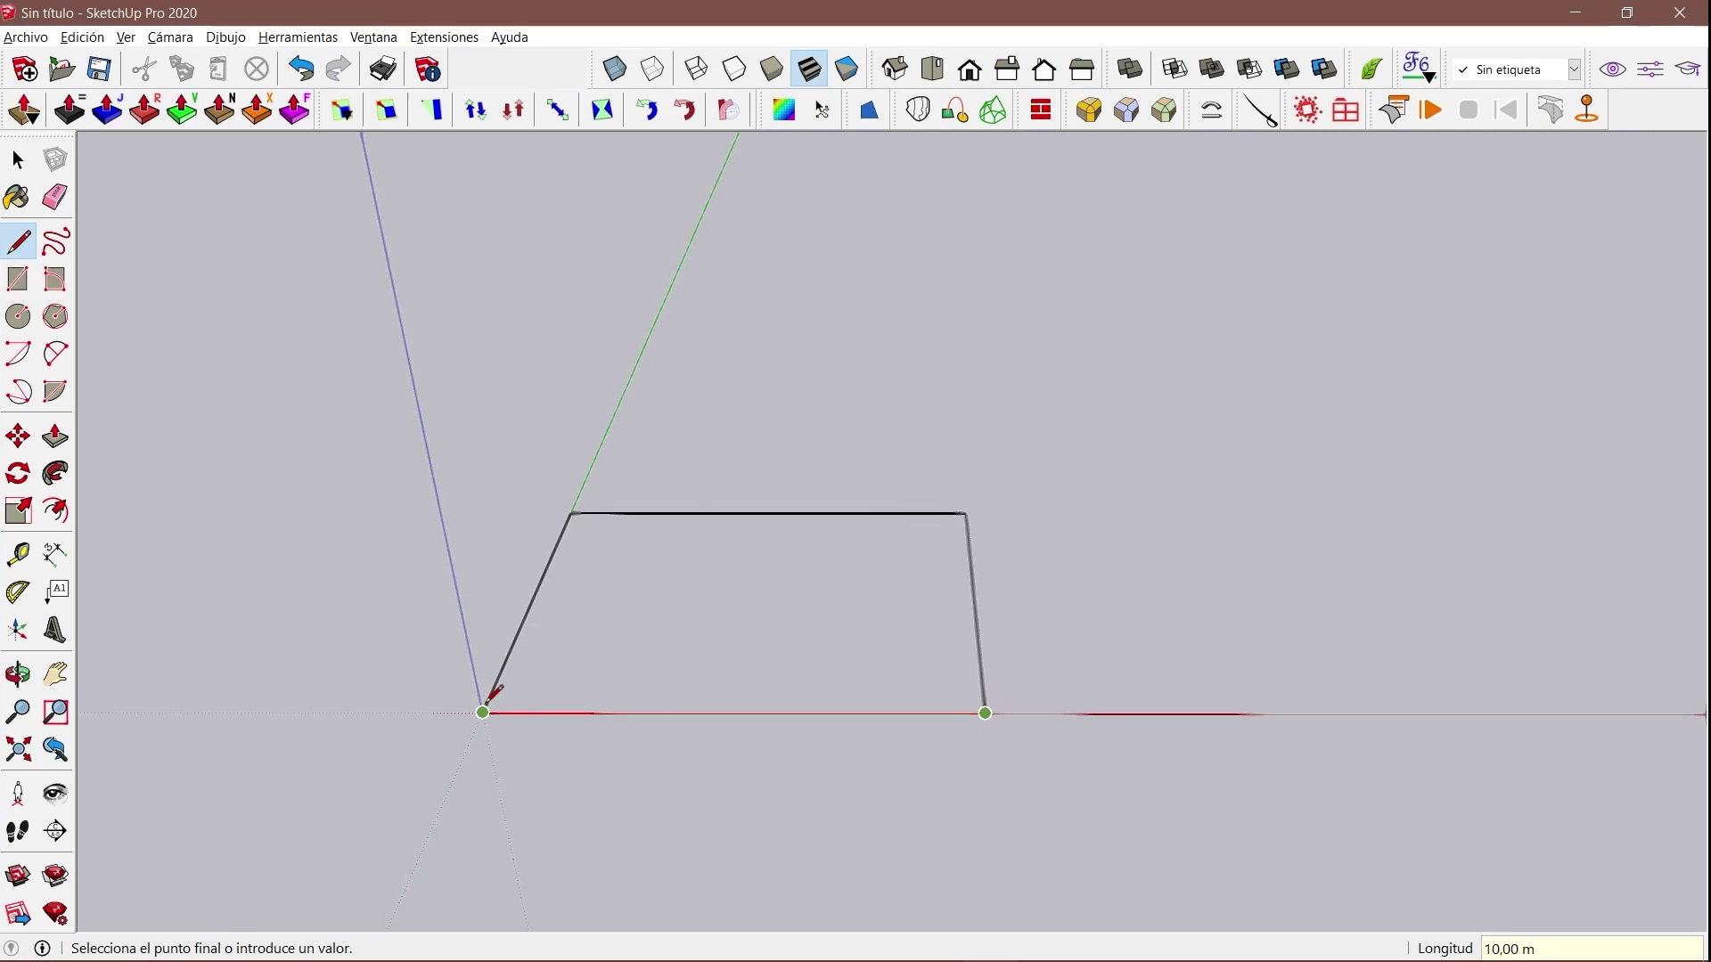
# Adjust edge display and draw a short mark from the floor outline's inner corner.
pyautogui.click(1519, 502)
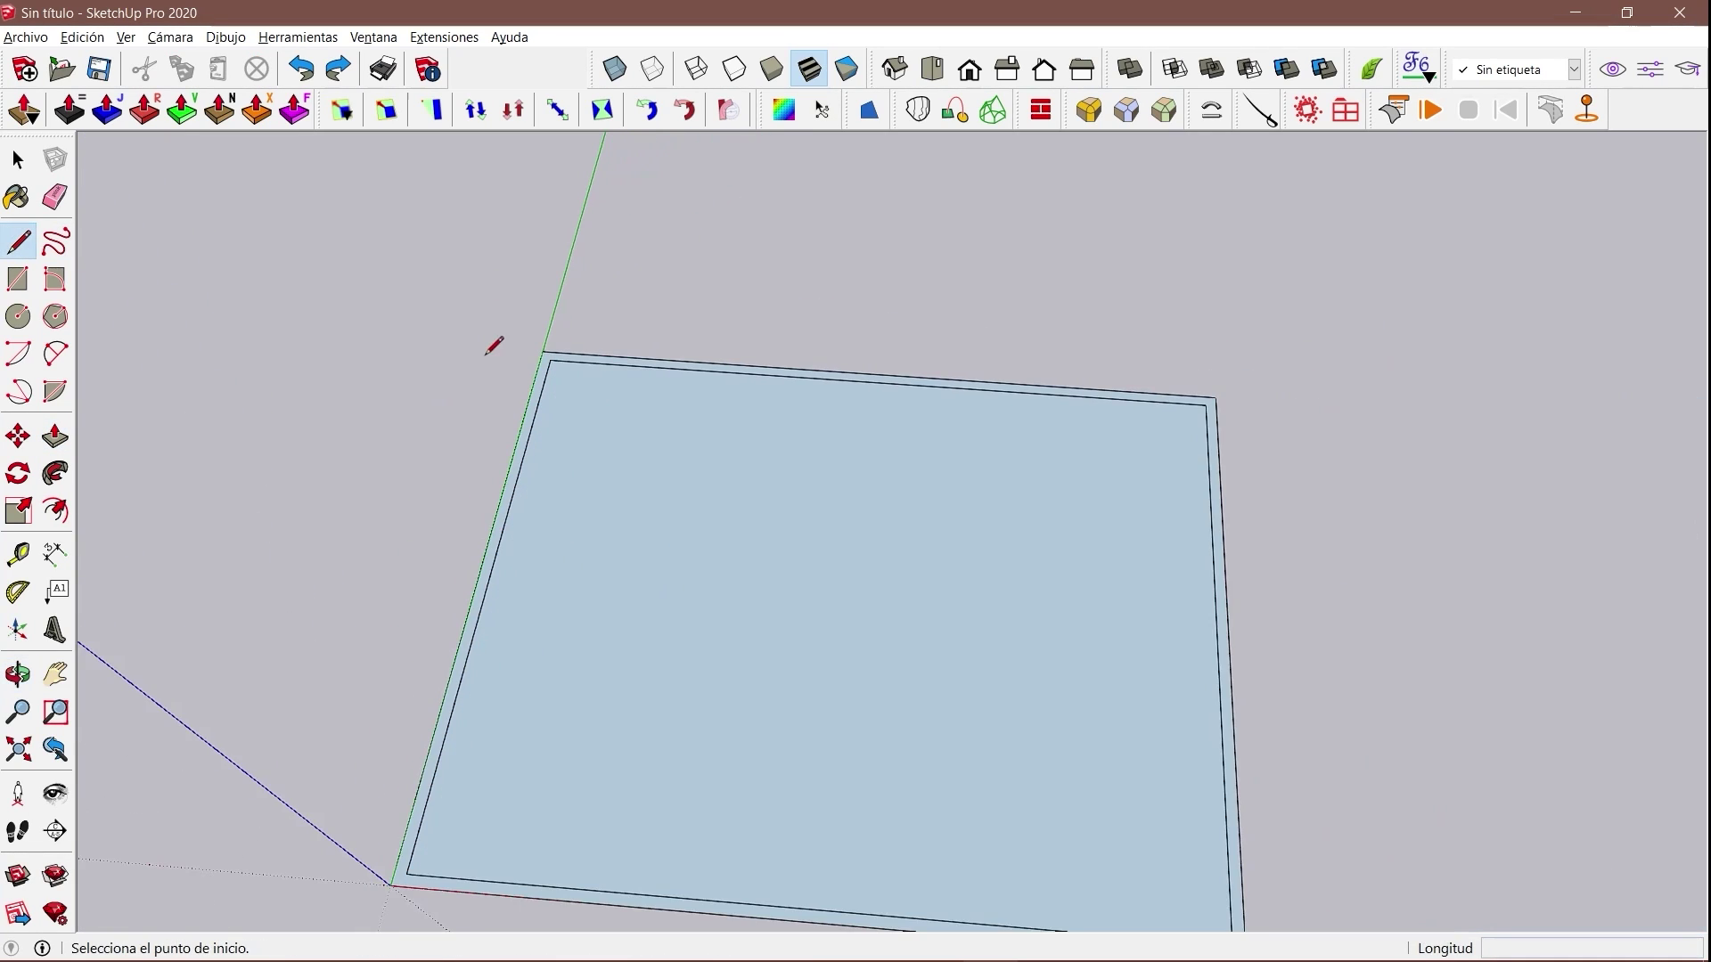
pyautogui.scroll(2, 517, 392)
pyautogui.click(577, 331)
pyautogui.write(',8')
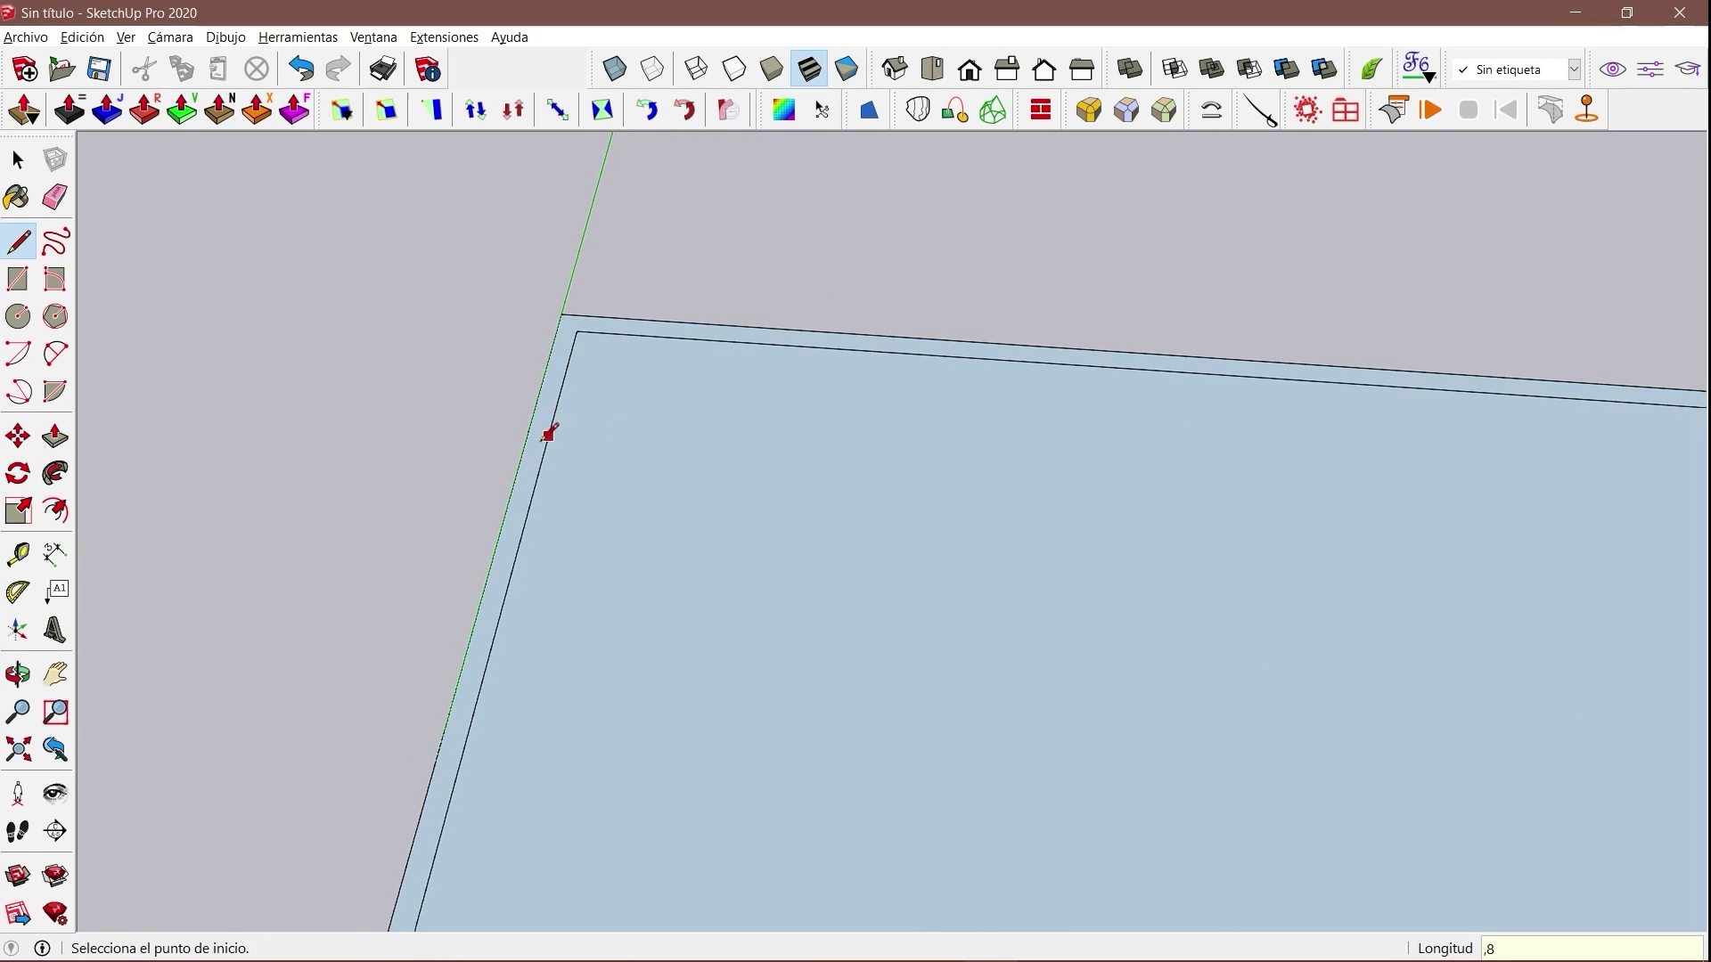
pyautogui.scroll(-3, 549, 432)
pyautogui.press('space')
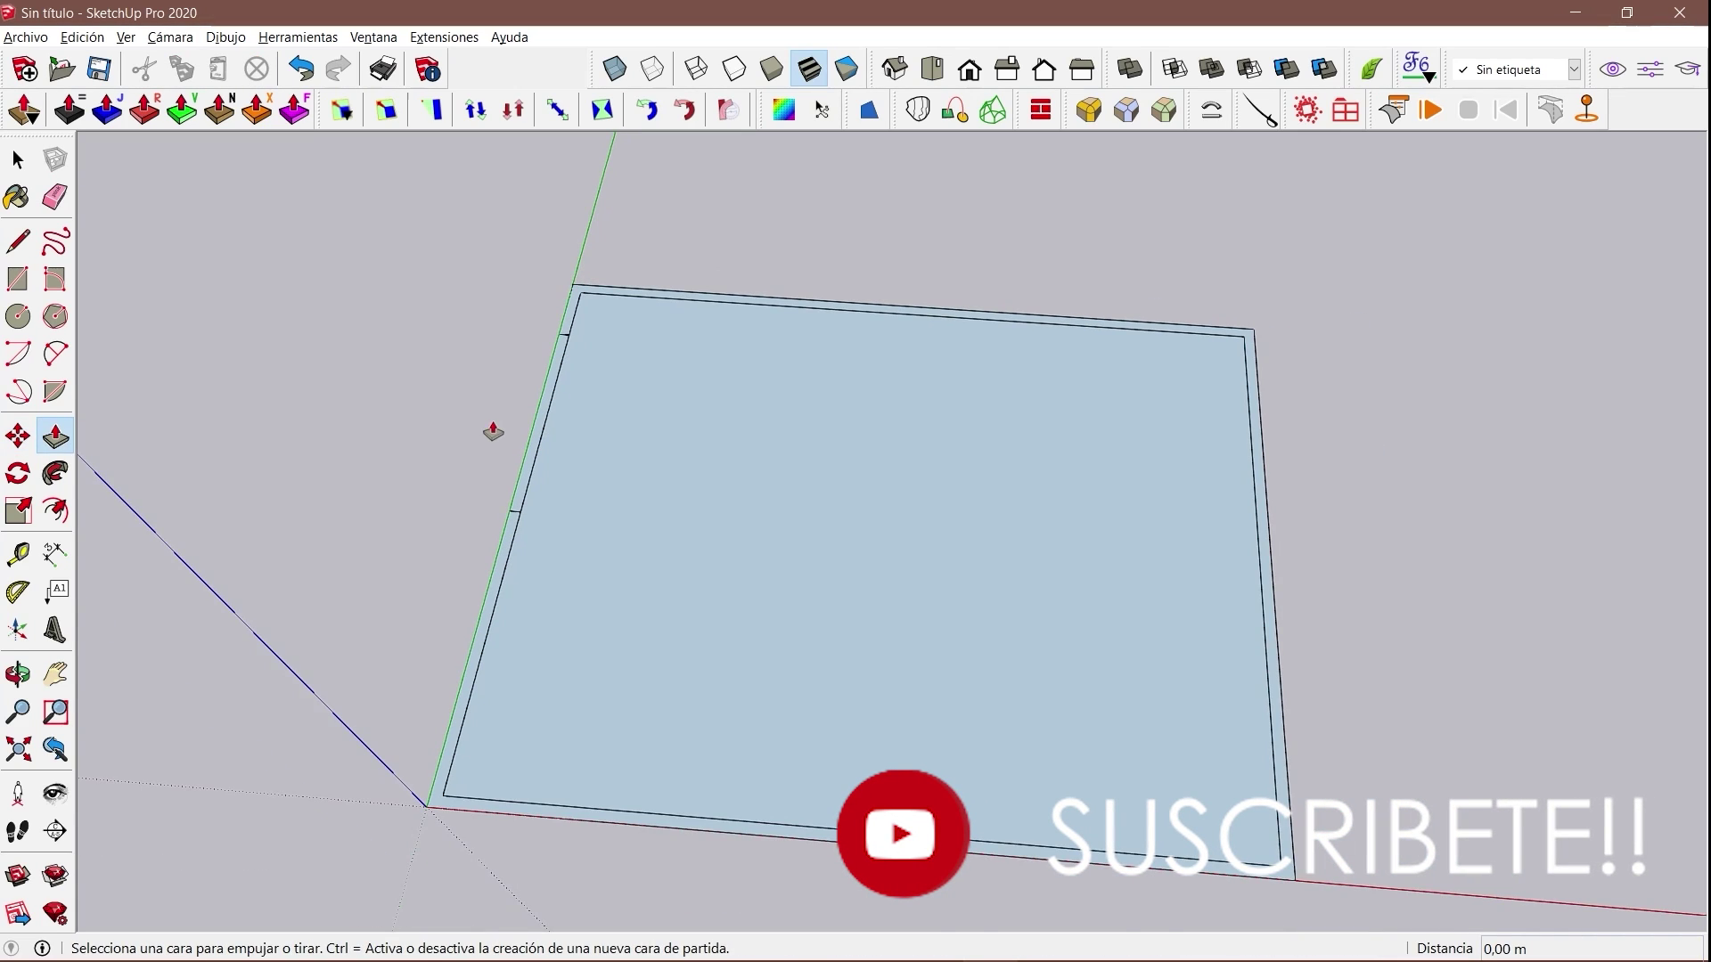
# Pull the ring between the outlines up into 3,50 m tall walls.
pyautogui.moveTo(560, 300); pyautogui.dragTo(542, 270)
pyautogui.write('3,')
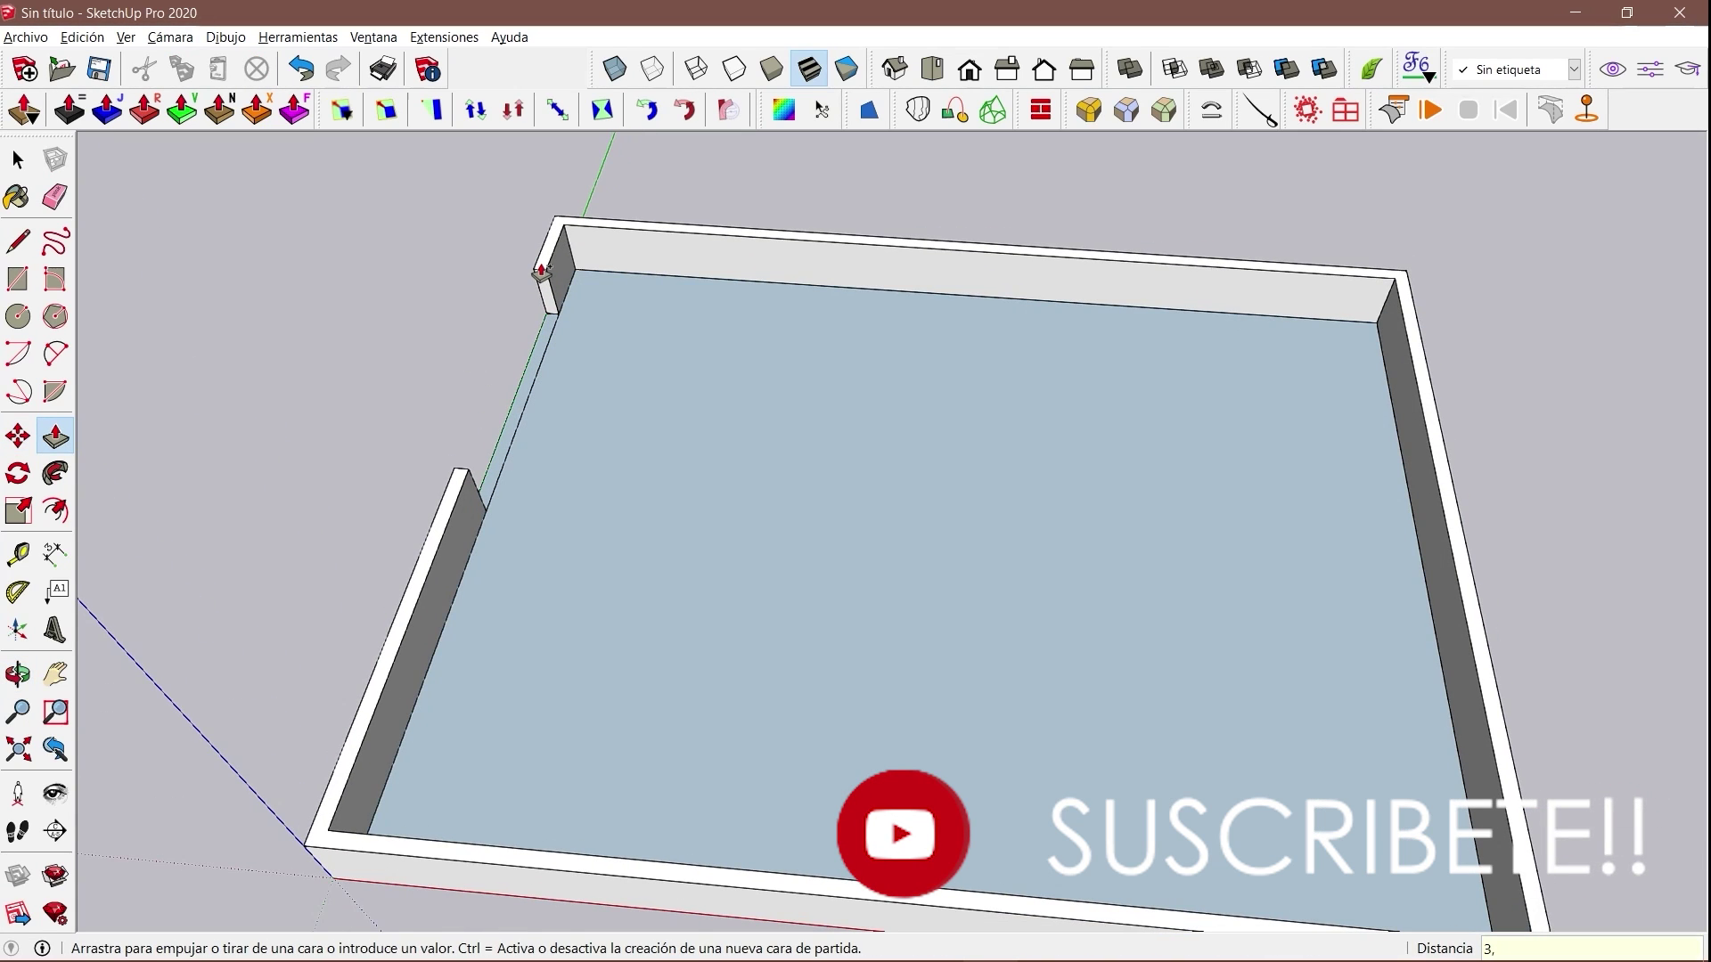
pyautogui.write('50')
pyautogui.press('Return')
pyautogui.moveTo(542, 270)
pyautogui.mouseDown(button='middle')
pyautogui.moveTo(489, 222)
pyautogui.moveTo(563, 208)
pyautogui.moveTo(791, 553)
pyautogui.mouseUp(button='middle')
pyautogui.scroll(5, 791, 553)
pyautogui.scroll(3, 756, 463)
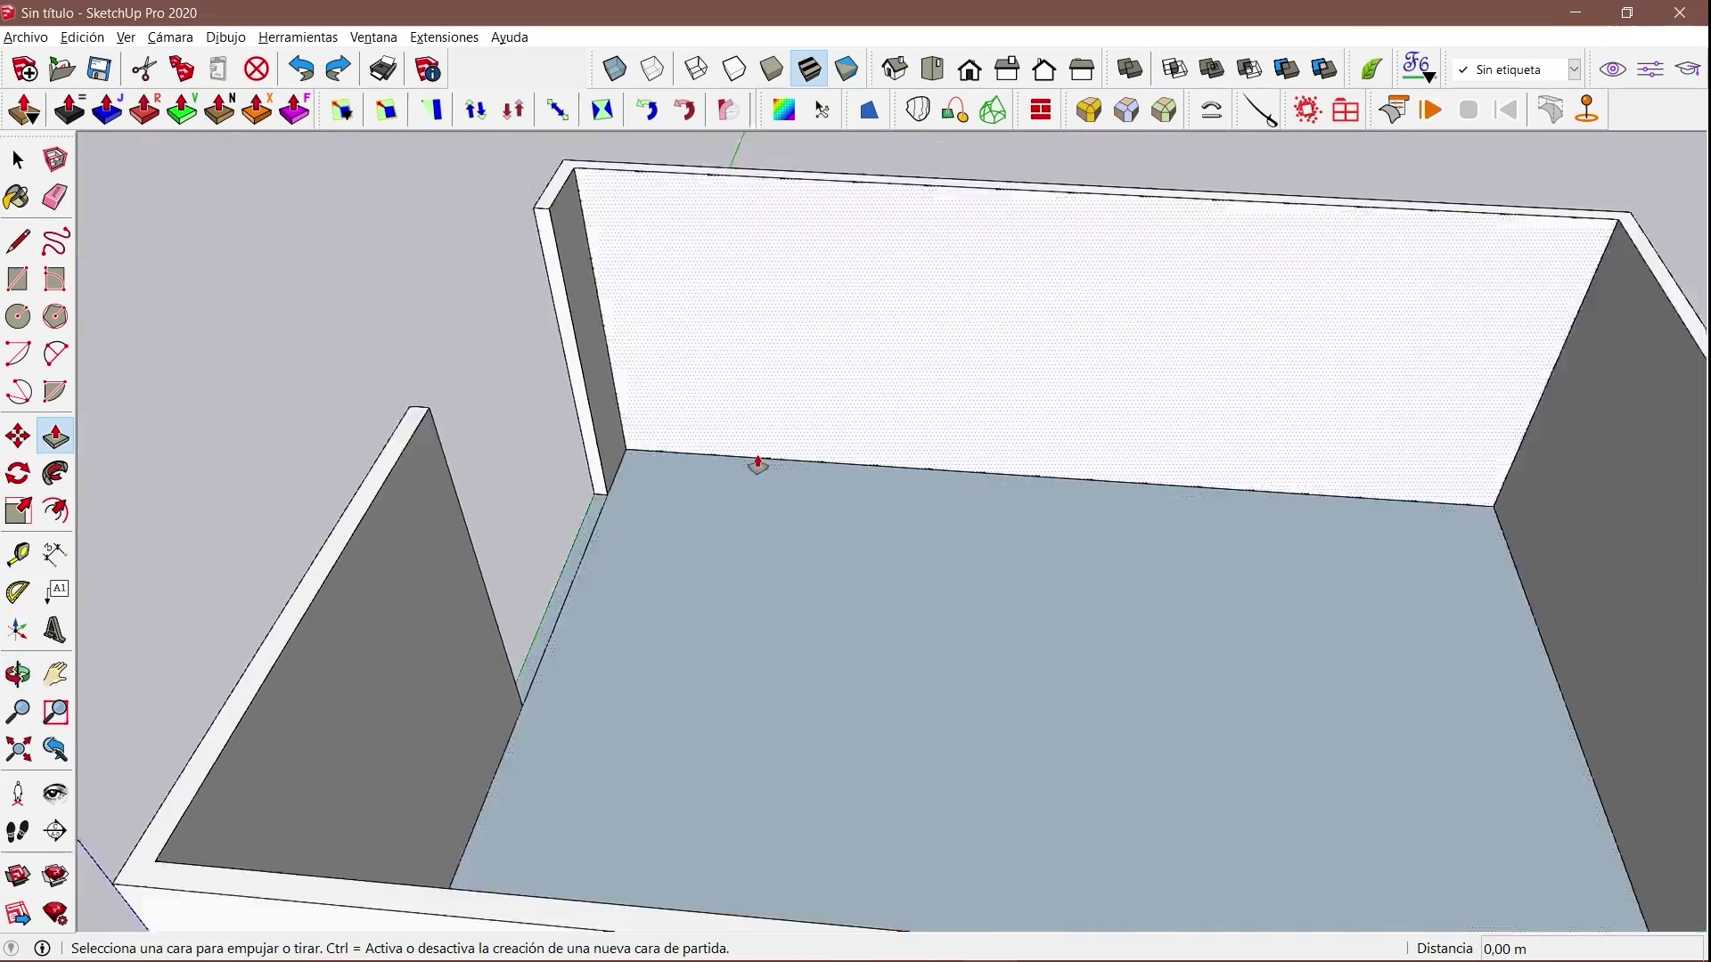
pyautogui.scroll(-2, 756, 463)
# Push down the left wall section to leave a gap for the opening.
pyautogui.moveTo(622, 545); pyautogui.dragTo(609, 583)
pyautogui.press('Return')
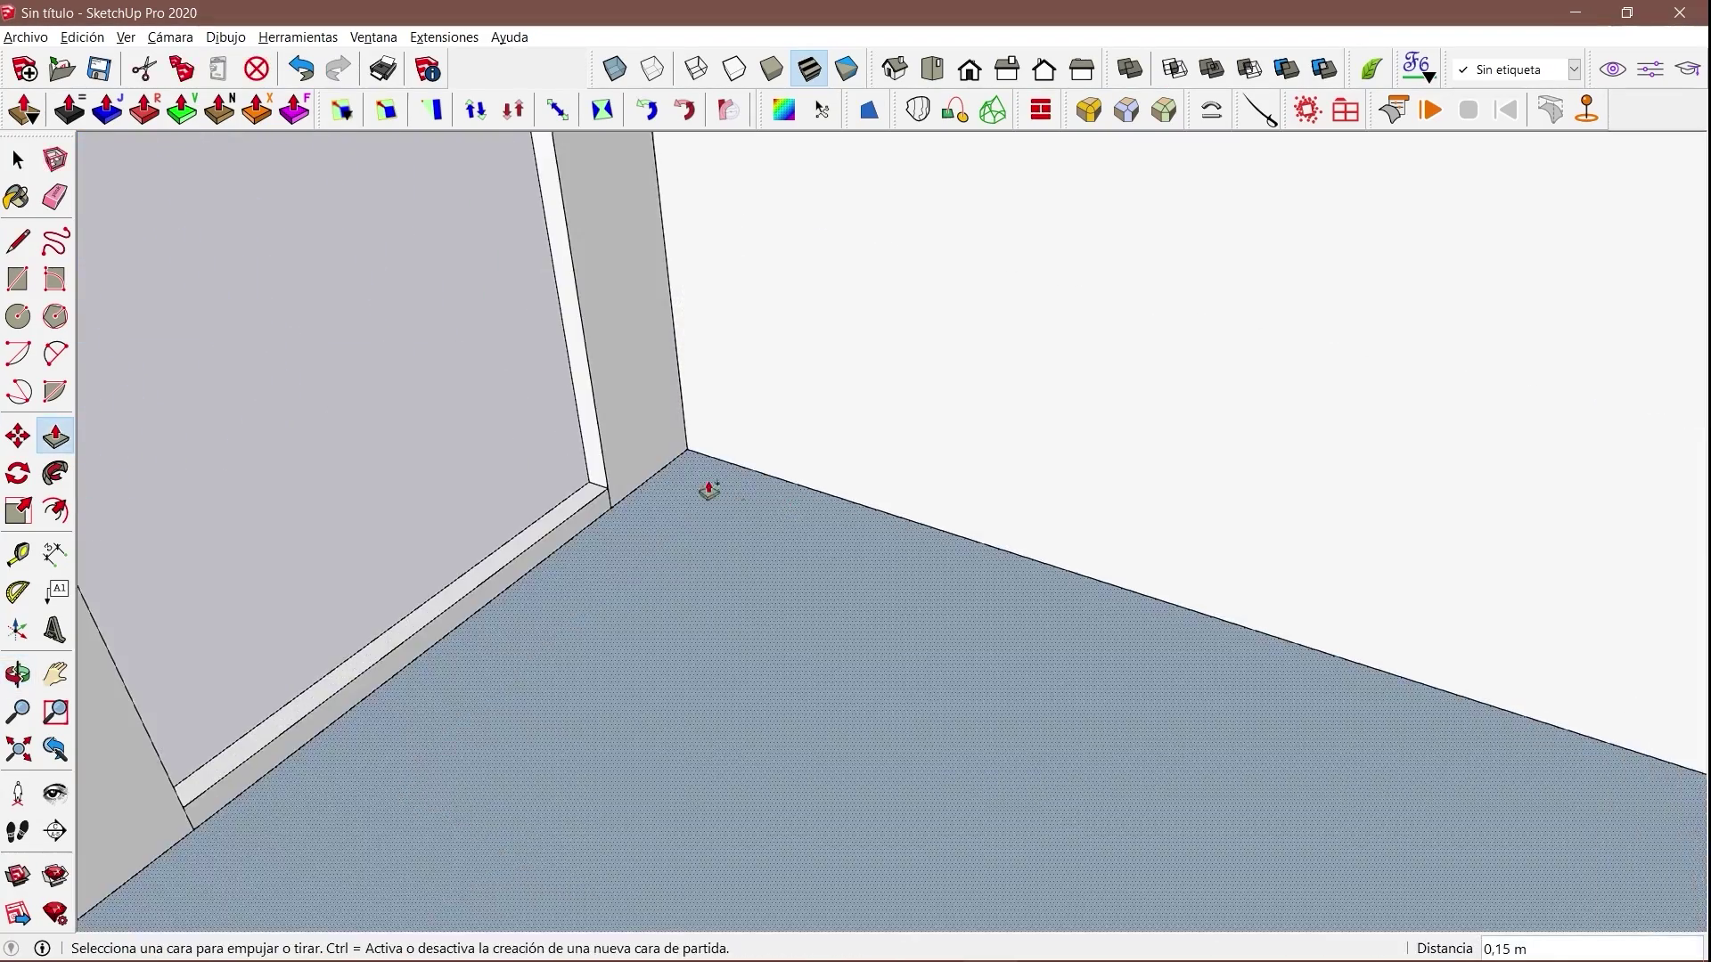
pyautogui.moveTo(706, 484)
pyautogui.mouseDown(button='middle')
pyautogui.moveTo(381, 679)
pyautogui.moveTo(633, 332)
pyautogui.mouseUp(button='middle')
pyautogui.press('l')
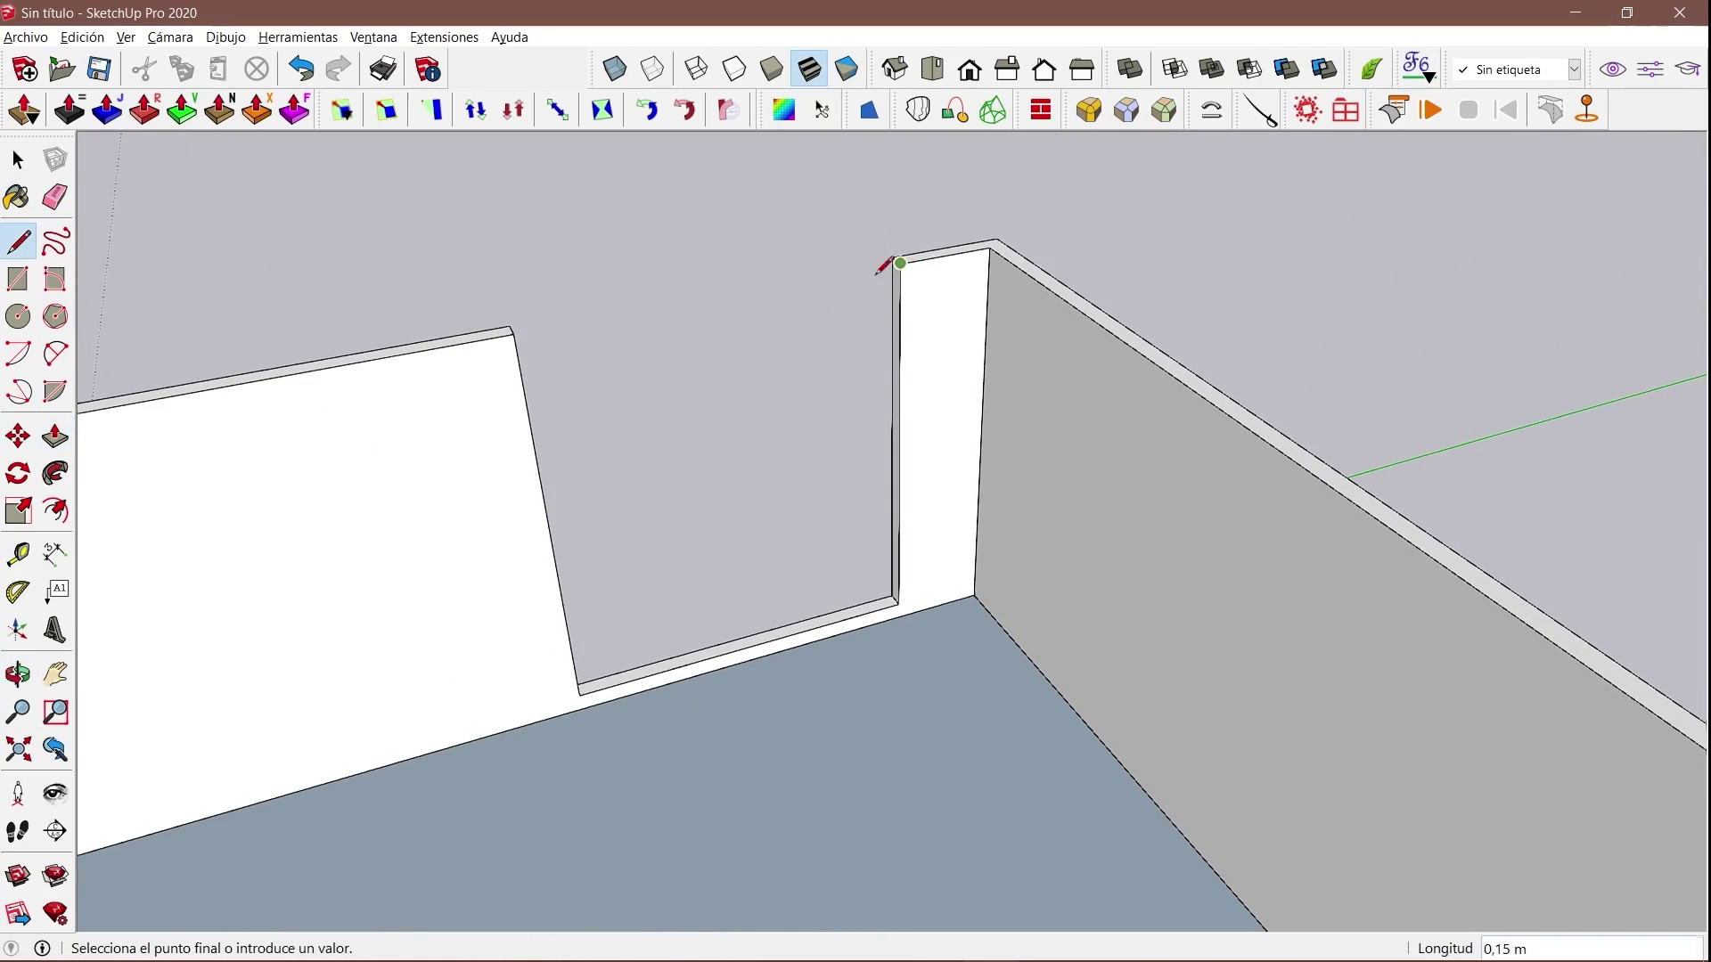
pyautogui.moveTo(874, 287)
pyautogui.mouseDown(button='middle')
pyautogui.moveTo(775, 336)
pyautogui.moveTo(817, 567)
pyautogui.moveTo(963, 507)
pyautogui.moveTo(894, 538)
pyautogui.mouseUp(button='middle')
pyautogui.scroll(-3, 775, 336)
pyautogui.press('space')
pyautogui.scroll(5, 854, 340)
# Push the face inside the wall opening solid to form the lintel.
pyautogui.press('space')
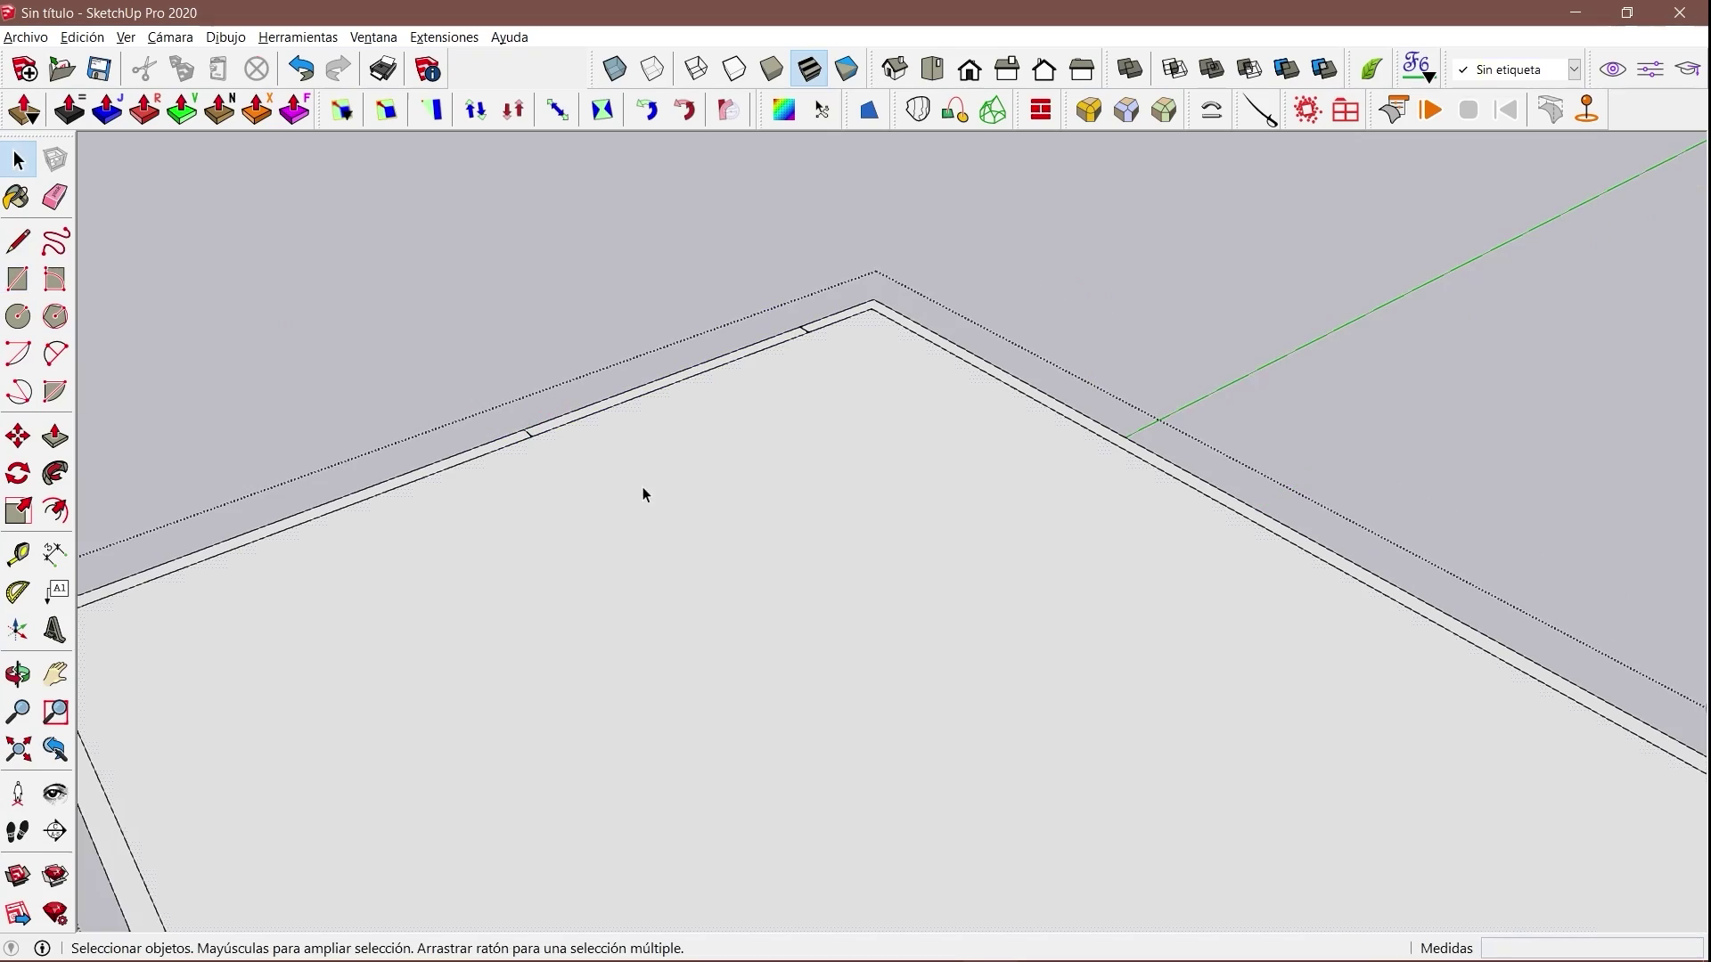
pyautogui.click(630, 443)
pyautogui.press('p')
pyautogui.click(557, 482)
pyautogui.press('space')
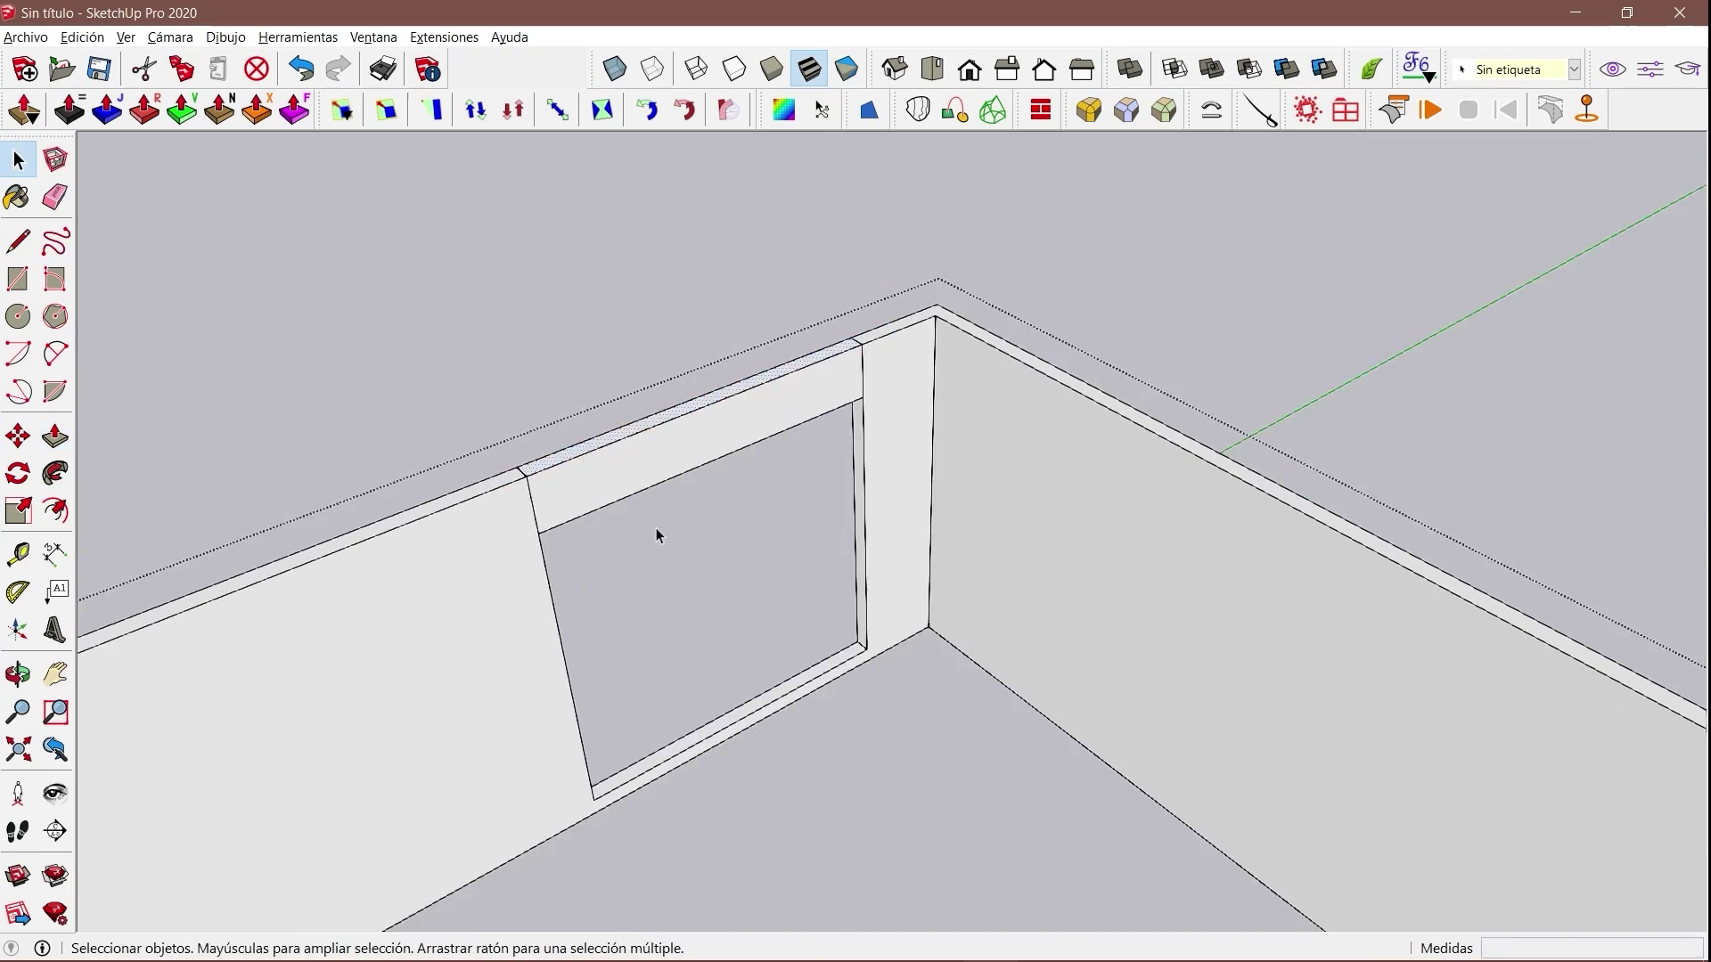
# Erase stray edges and inspect the wall opening from several angles.
pyautogui.press('e')
pyautogui.moveTo(657, 529)
pyautogui.mouseDown(button='middle')
pyautogui.moveTo(558, 485)
pyautogui.moveTo(725, 442)
pyautogui.moveTo(847, 507)
pyautogui.moveTo(912, 428)
pyautogui.moveTo(817, 508)
pyautogui.moveTo(882, 515)
pyautogui.mouseUp(button='middle')
pyautogui.scroll(5, 889, 340)
pyautogui.scroll(-5, 888, 340)
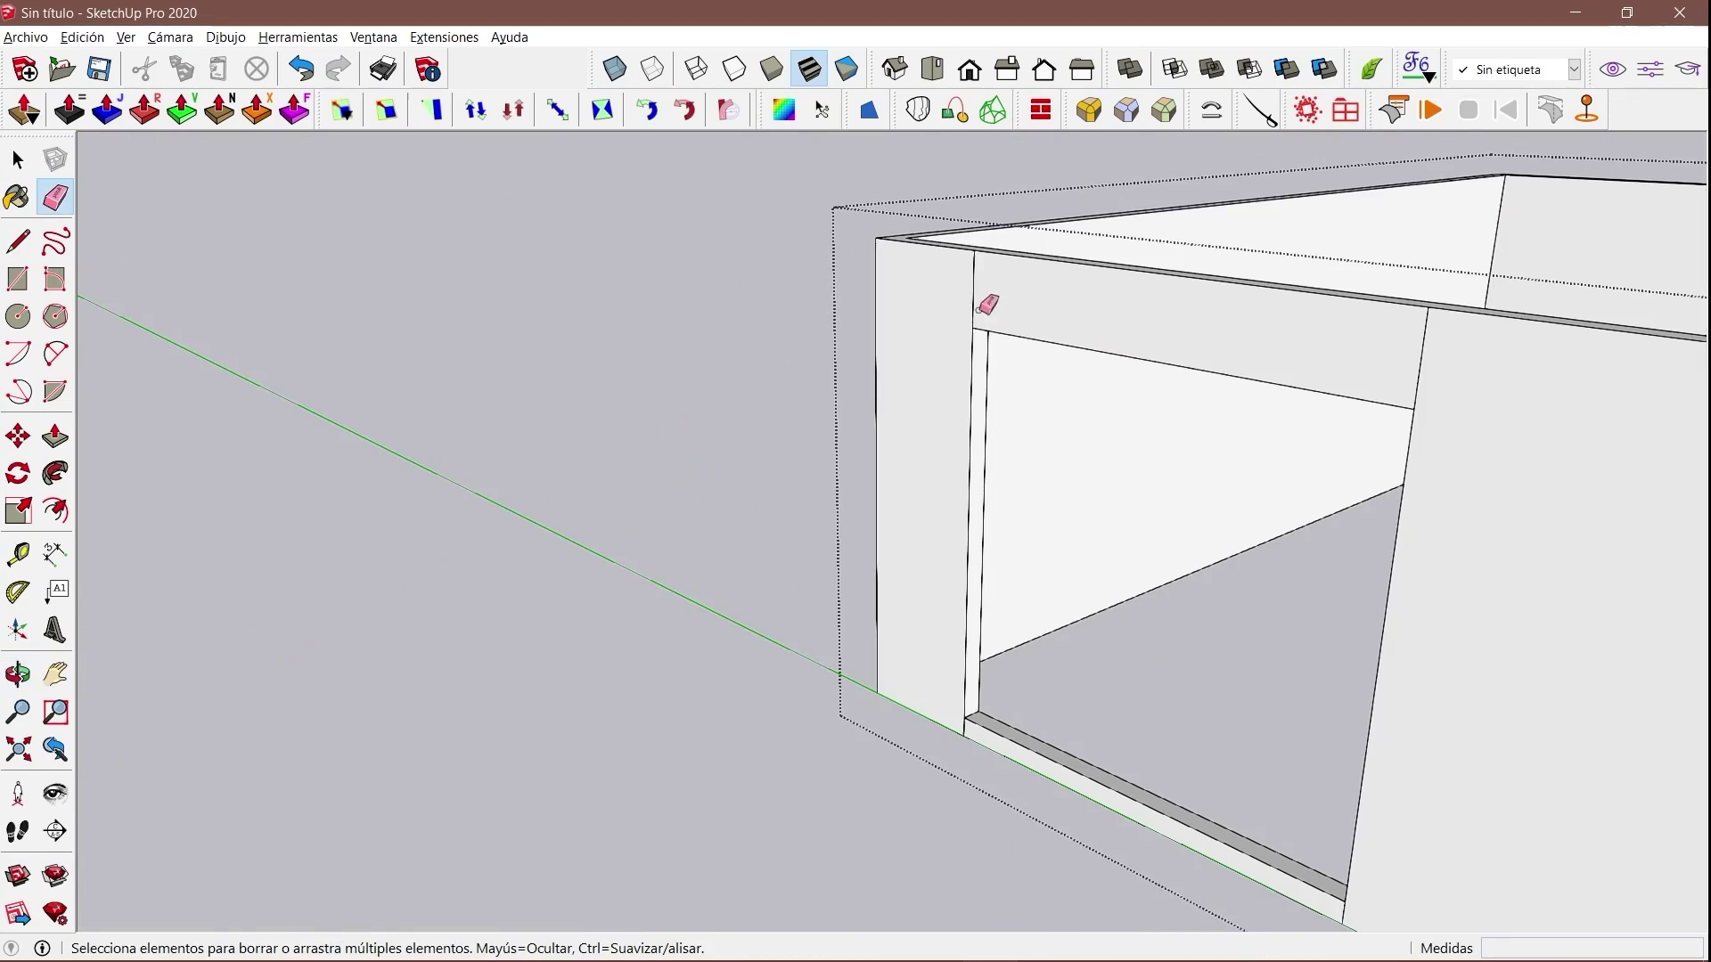
pyautogui.moveTo(986, 294); pyautogui.dragTo(1221, 805, button='middle')
pyautogui.scroll(4, 1222, 806)
pyautogui.scroll(3, 572, 600)
pyautogui.click(55, 437)
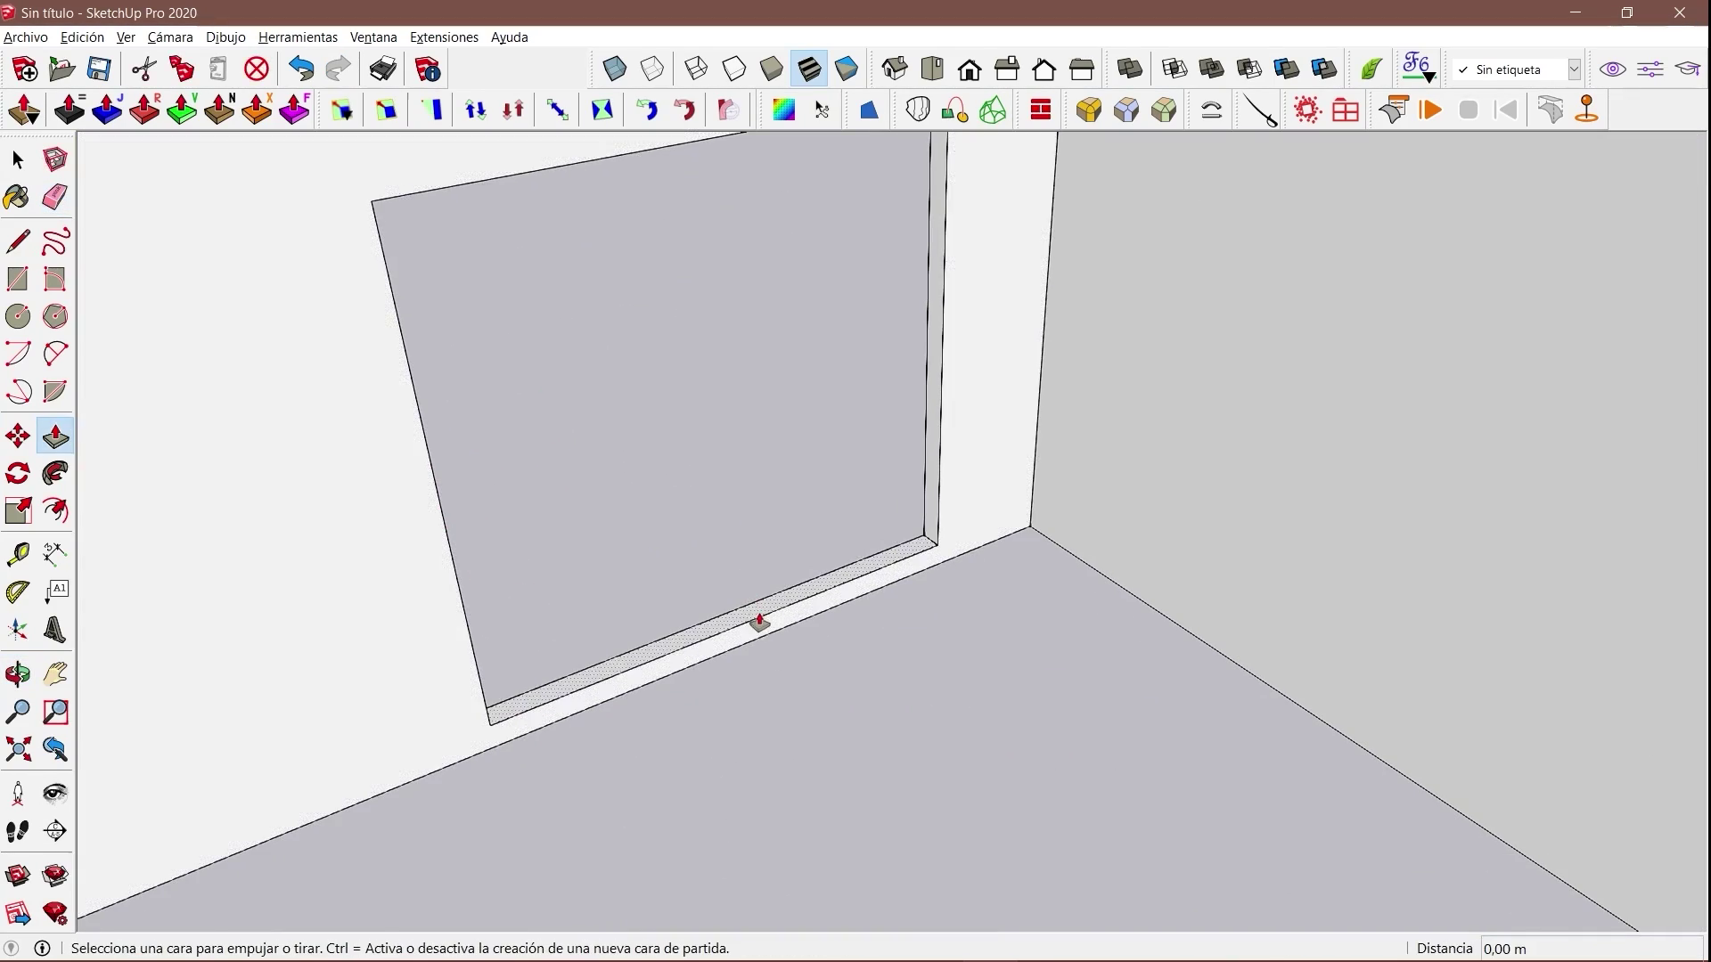
pyautogui.scroll(-3, 703, 749)
pyautogui.scroll(-2, 709, 751)
pyautogui.moveTo(709, 751); pyautogui.dragTo(725, 710, button='middle')
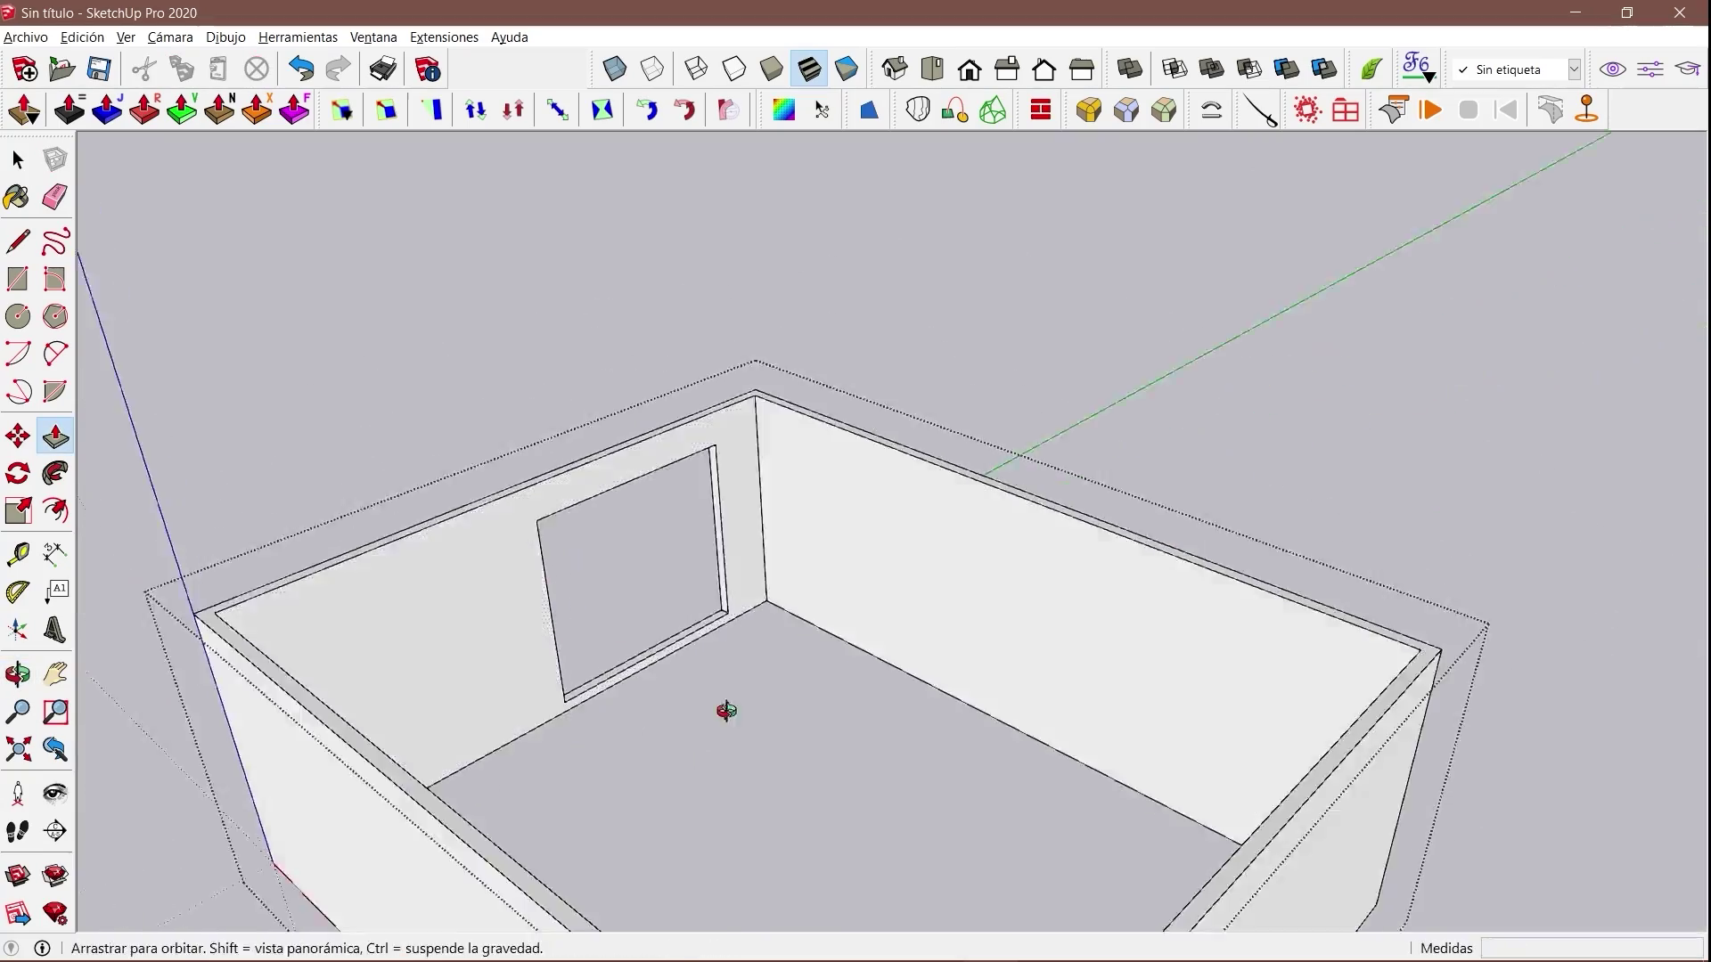
# Draw a rectangle covering the whole room for the 0,15 m slab.
pyautogui.press('l')
pyautogui.scroll(3, 672, 641)
pyautogui.scroll(2, 760, 656)
pyautogui.scroll(2, 561, 590)
pyautogui.scroll(-2, 563, 588)
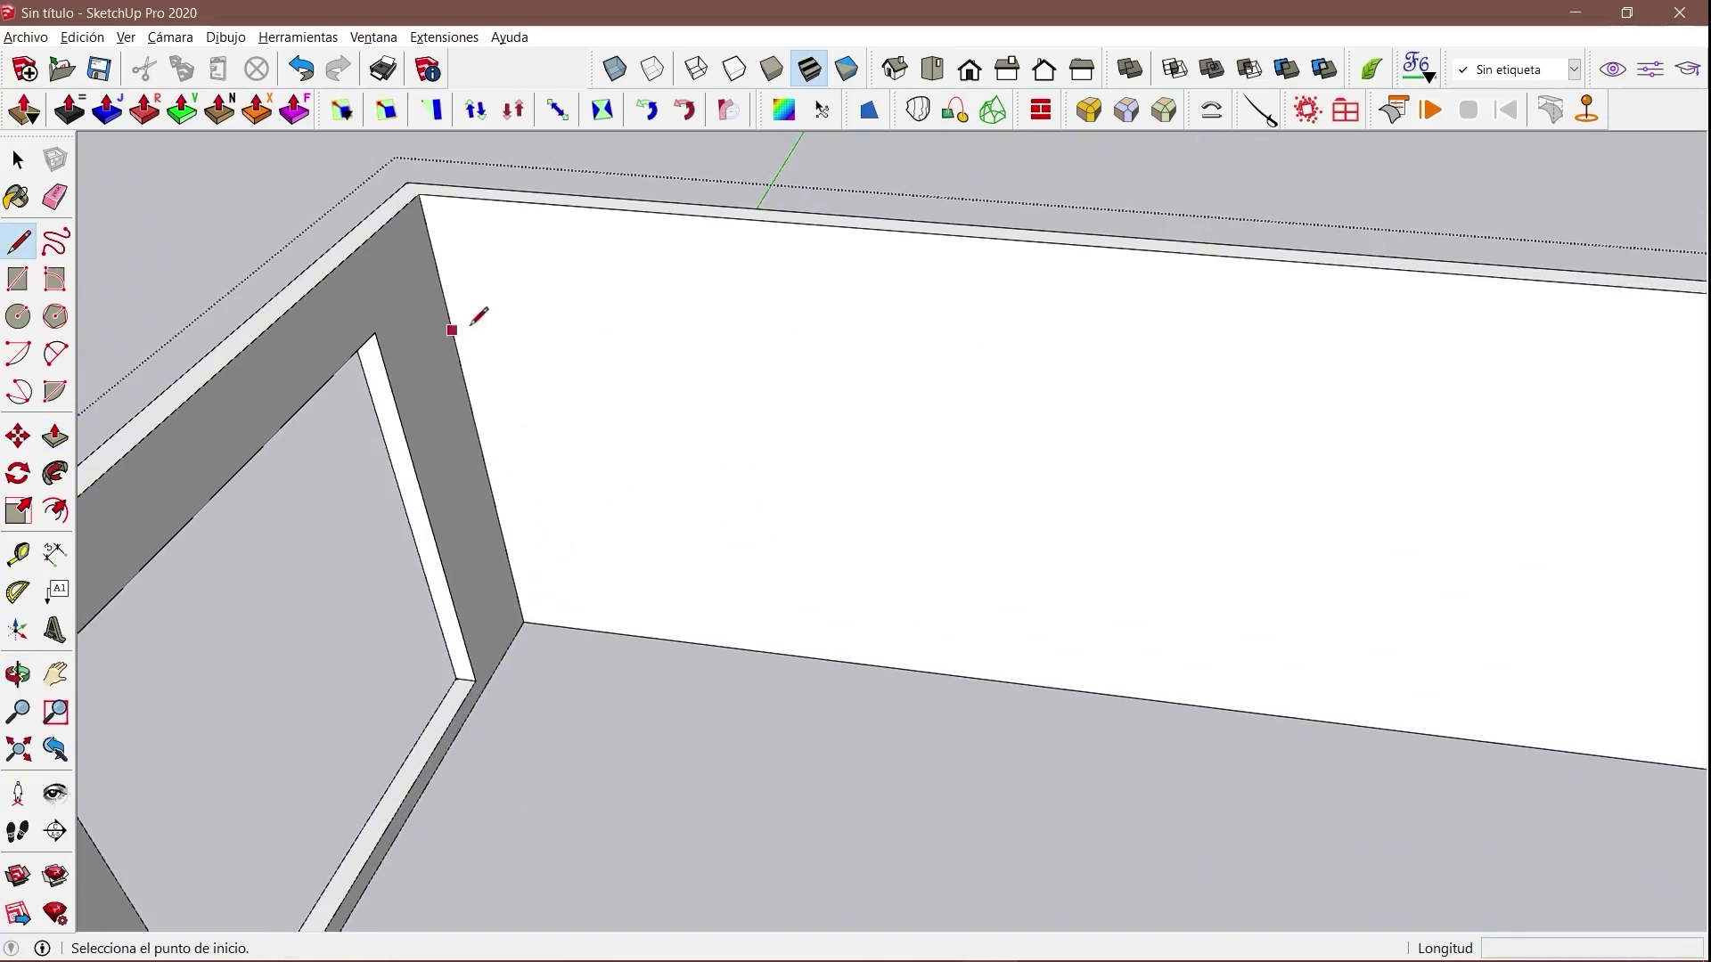
pyautogui.scroll(-3, 450, 328)
pyautogui.moveTo(603, 324); pyautogui.dragTo(408, 286, button='middle')
pyautogui.press('r')
pyautogui.click(465, 548)
pyautogui.click(1324, 592)
pyautogui.moveTo(1325, 593)
pyautogui.mouseDown(button='middle')
pyautogui.moveTo(859, 496)
pyautogui.moveTo(828, 580)
pyautogui.moveTo(862, 600)
pyautogui.moveTo(967, 446)
pyautogui.moveTo(446, 478)
pyautogui.moveTo(921, 343)
pyautogui.mouseUp(button='middle')
pyautogui.press('p')
# Orient the room's connected faces consistently and check the floor face.
pyautogui.press('space')
pyautogui.moveTo(1162, 465)
pyautogui.mouseDown(button='middle')
pyautogui.moveTo(521, 383)
pyautogui.moveTo(641, 385)
pyautogui.mouseUp(button='middle')
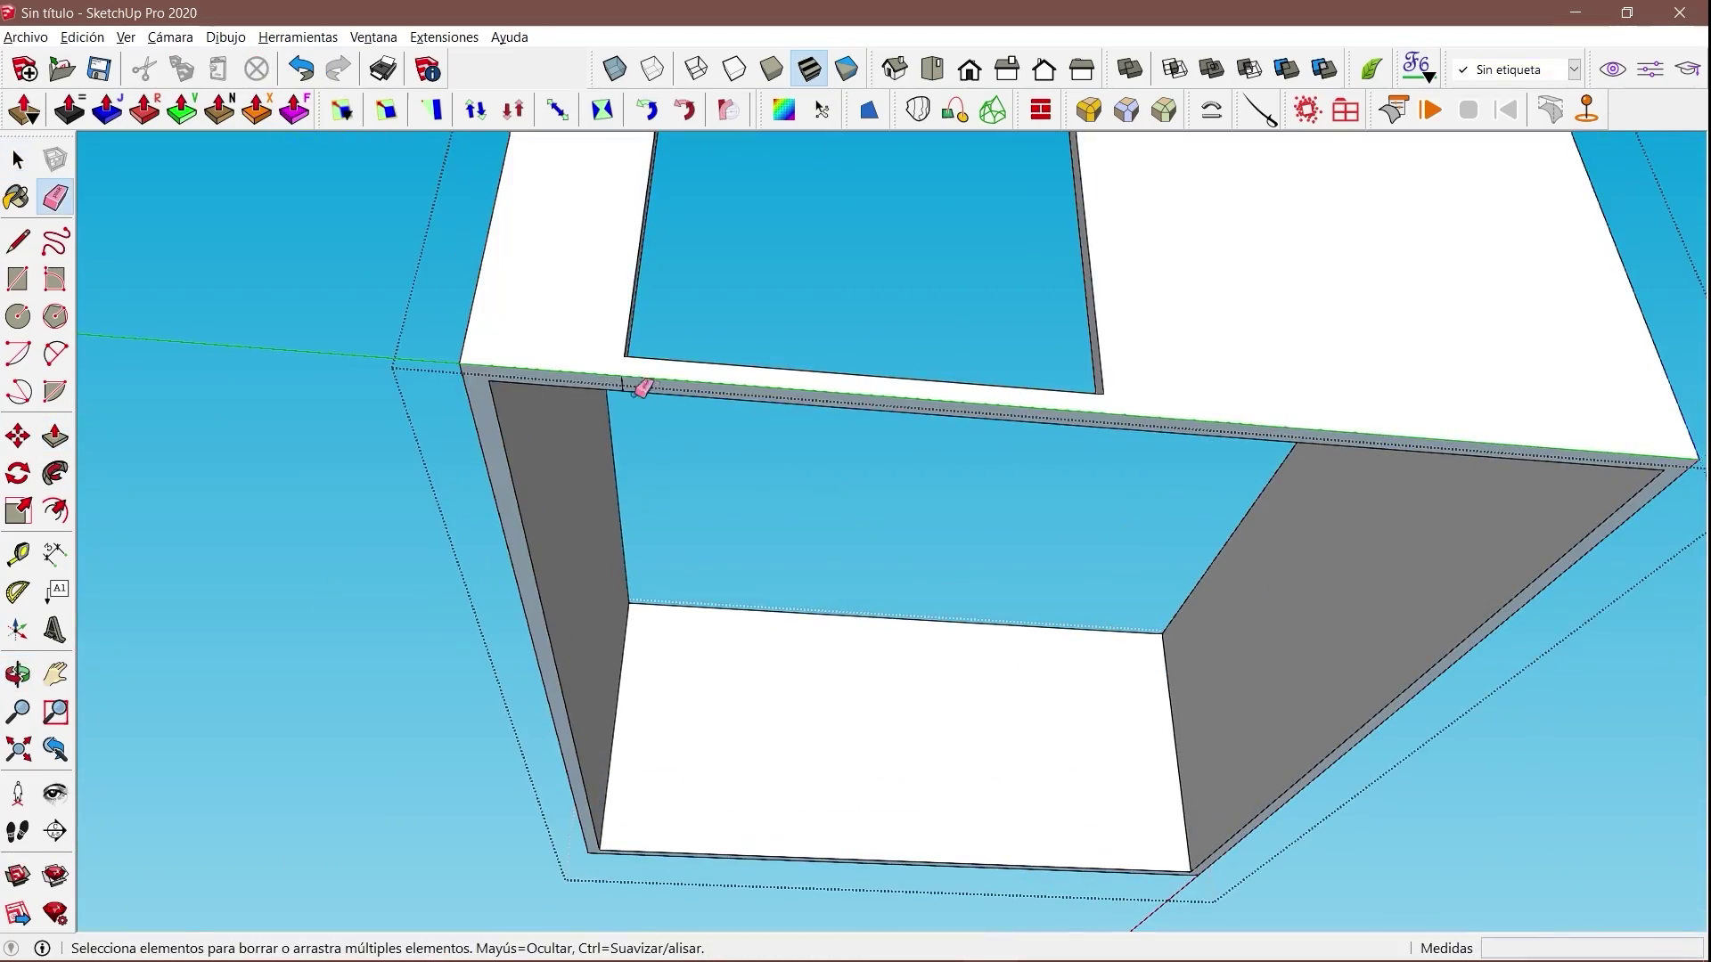
pyautogui.rightClick(472, 378)
pyautogui.click(571, 612)
pyautogui.moveTo(742, 519)
pyautogui.mouseDown(button='middle')
pyautogui.moveTo(633, 305)
pyautogui.moveTo(817, 752)
pyautogui.mouseUp(button='middle')
pyautogui.rightClick(864, 559)
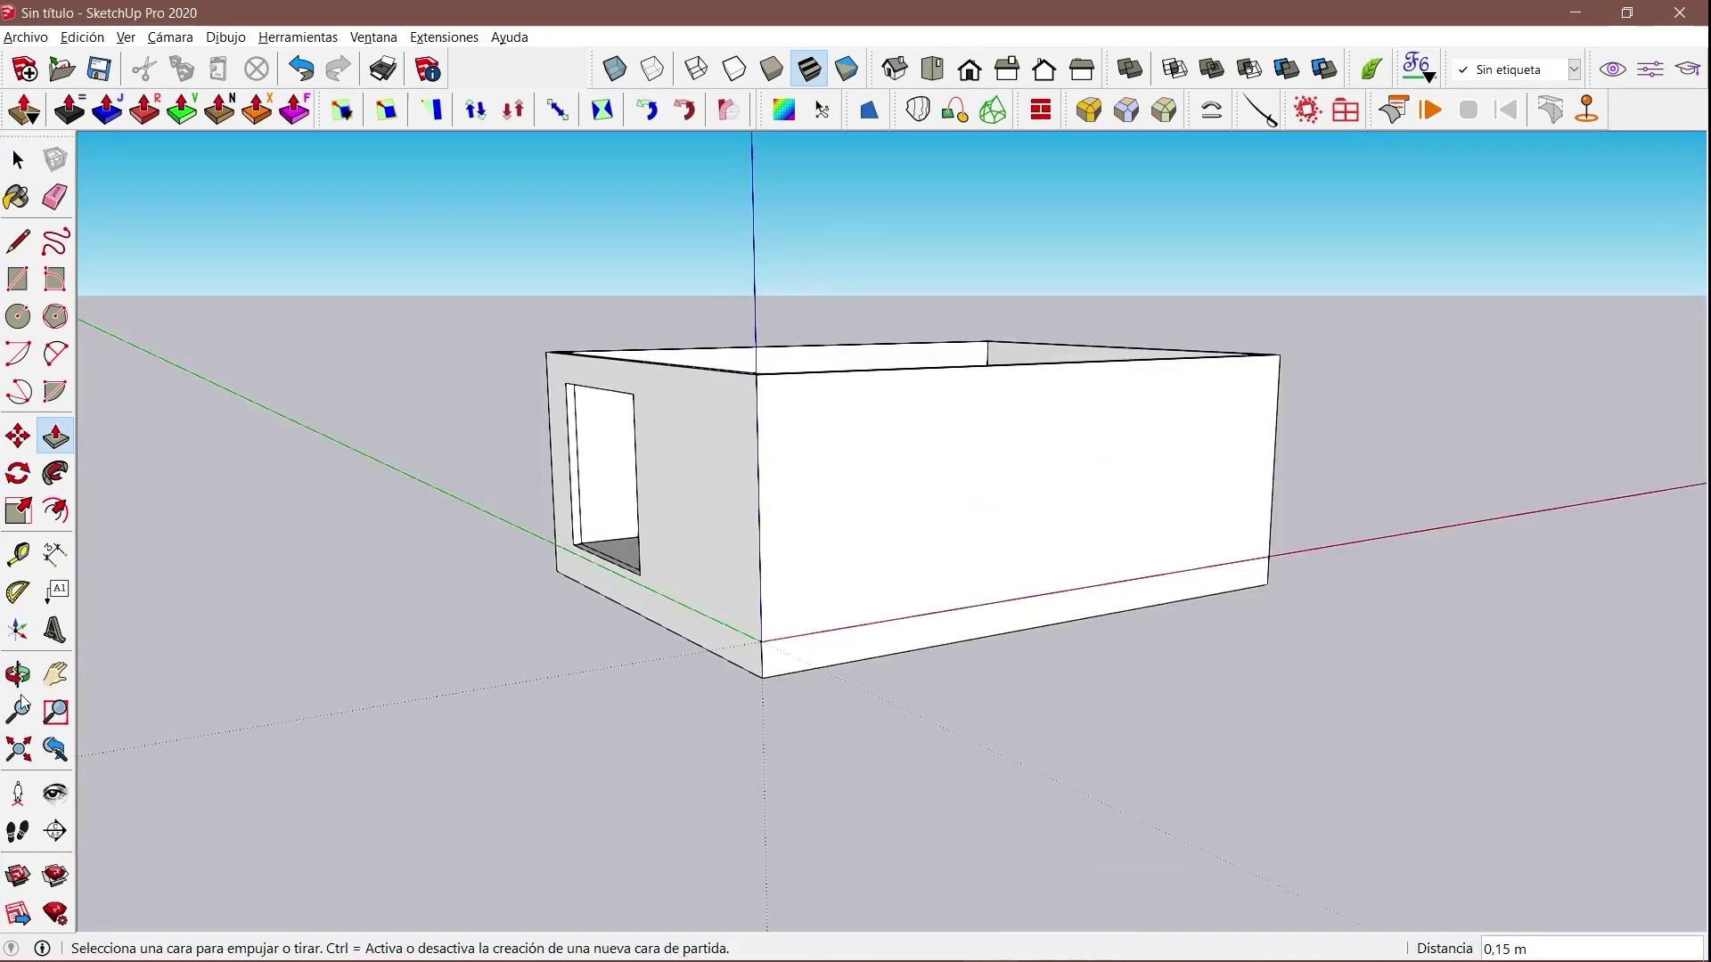
# Begin the back-wall panel outline with lines from the back floor corner.
pyautogui.moveTo(772, 434)
pyautogui.mouseDown(button='middle')
pyautogui.moveTo(715, 497)
pyautogui.moveTo(623, 445)
pyautogui.mouseUp(button='middle')
pyautogui.click(18, 279)
pyautogui.scroll(2, 986, 561)
pyautogui.press('l')
pyautogui.click(514, 476)
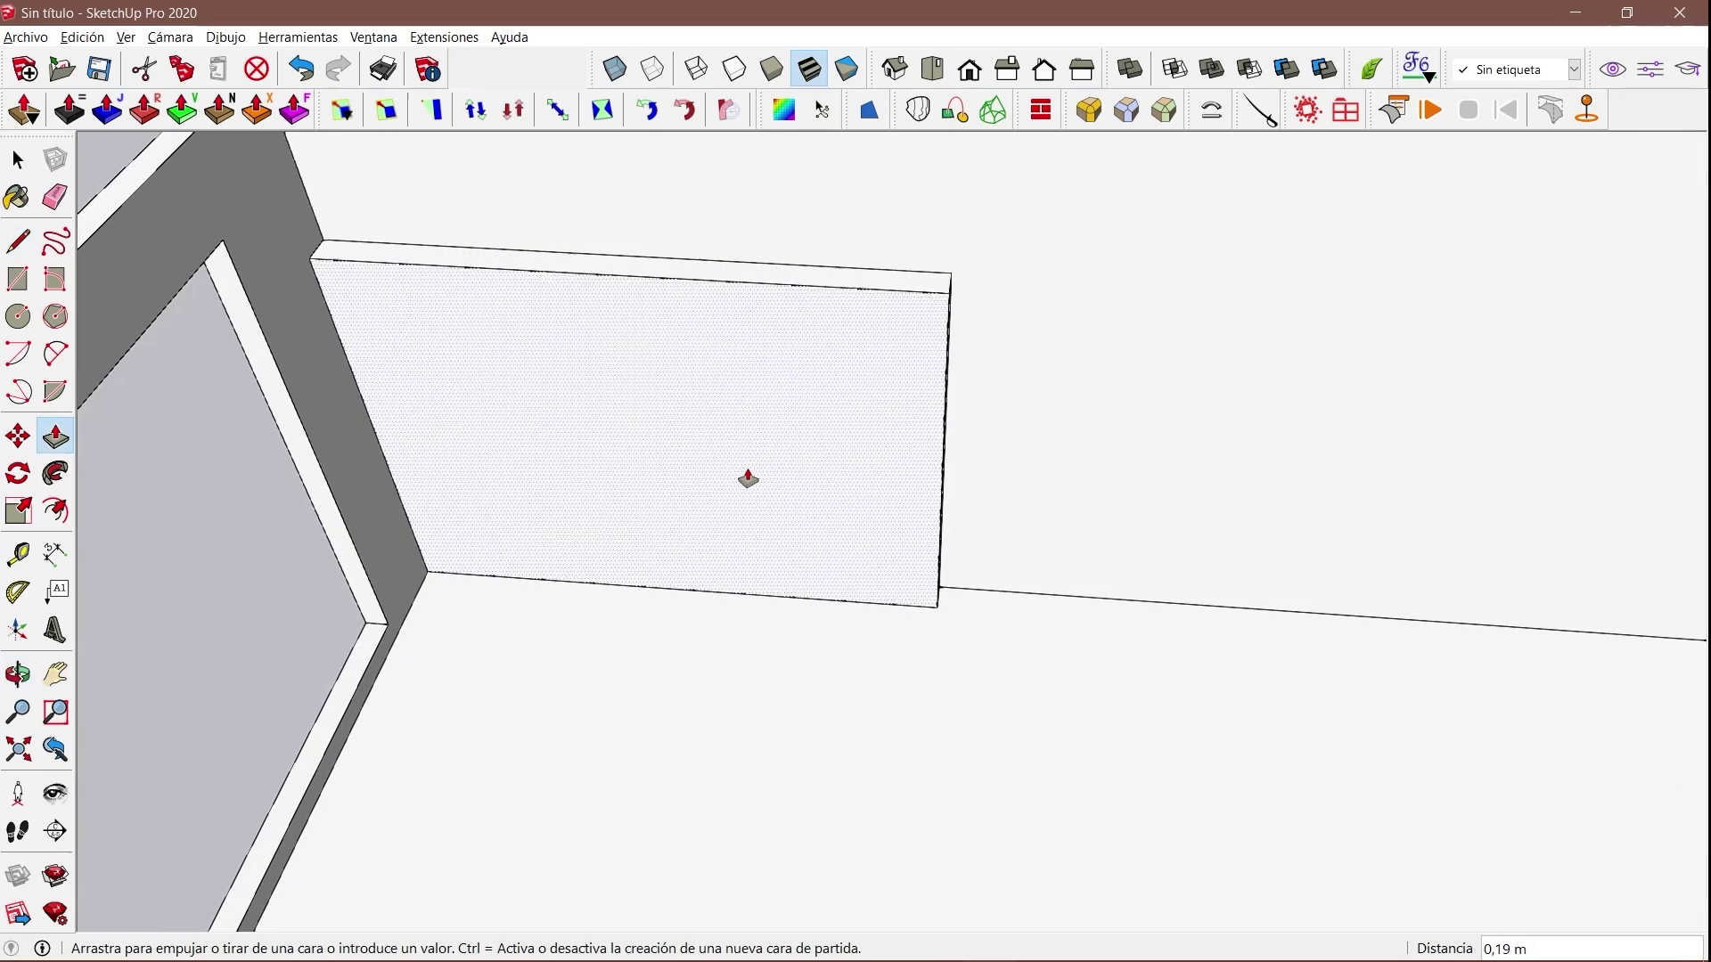
# Give the back-wall panel its raised thickness.
pyautogui.click(747, 480)
pyautogui.scroll(-5, 950, 401)
pyautogui.moveTo(951, 401); pyautogui.dragTo(630, 336, button='middle')
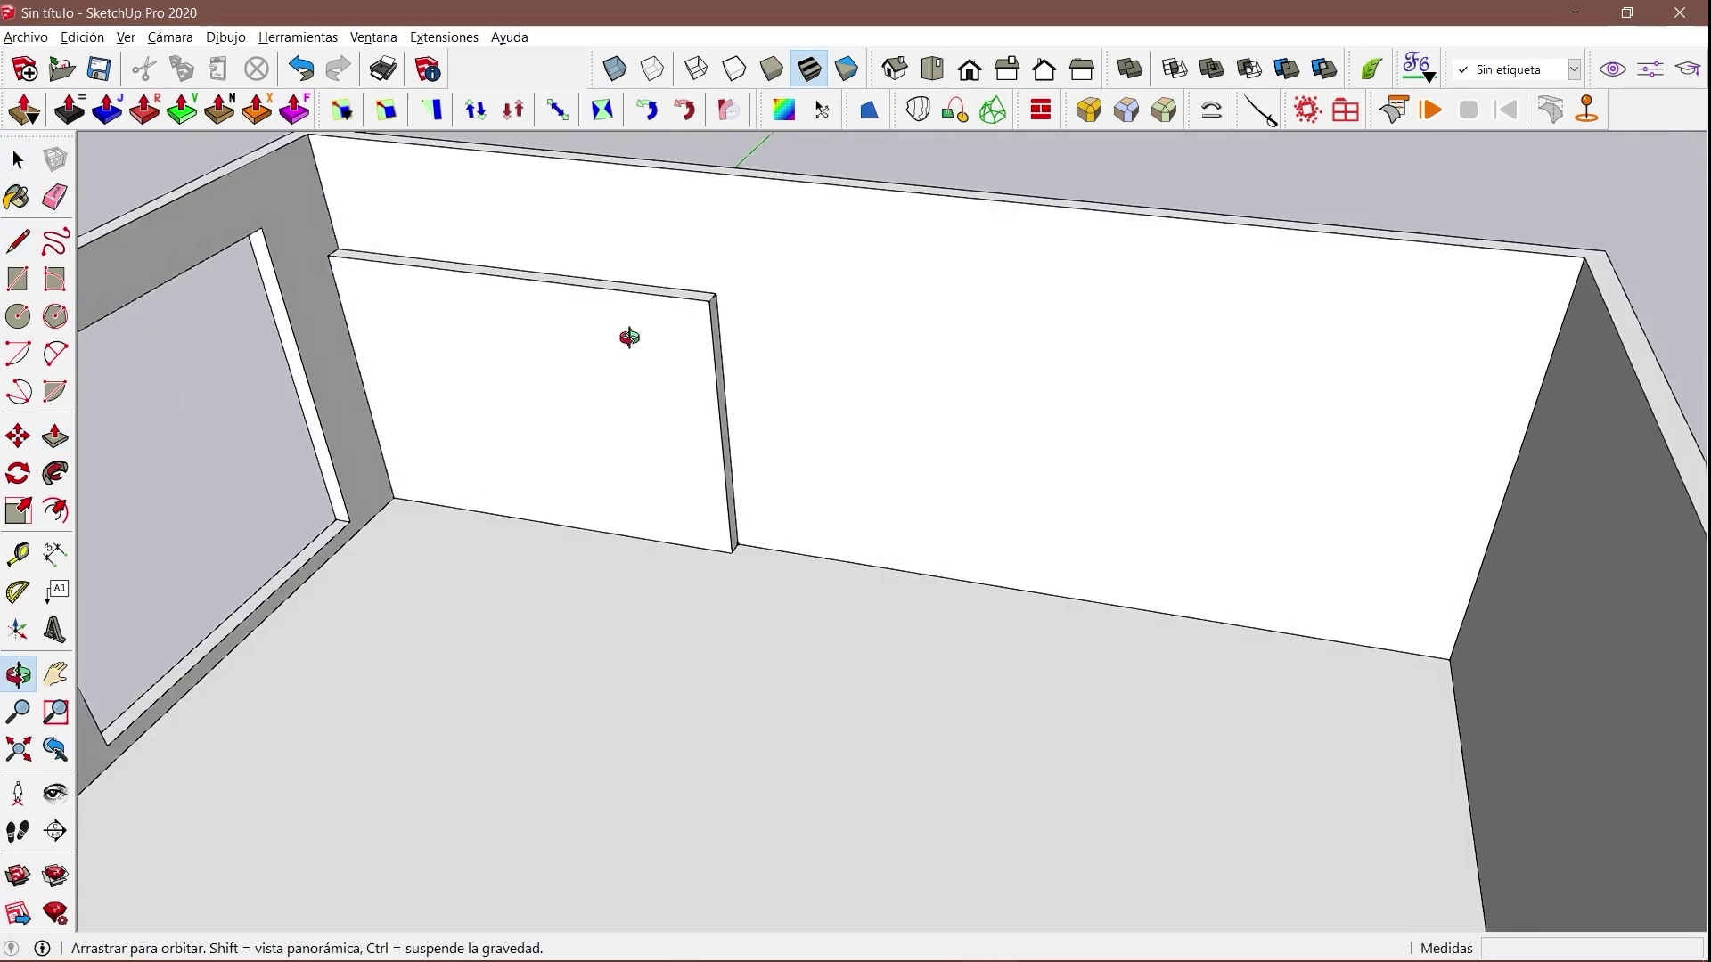
pyautogui.press('l')
pyautogui.scroll(-5, 704, 356)
pyautogui.press('space')
pyautogui.scroll(2, 638, 412)
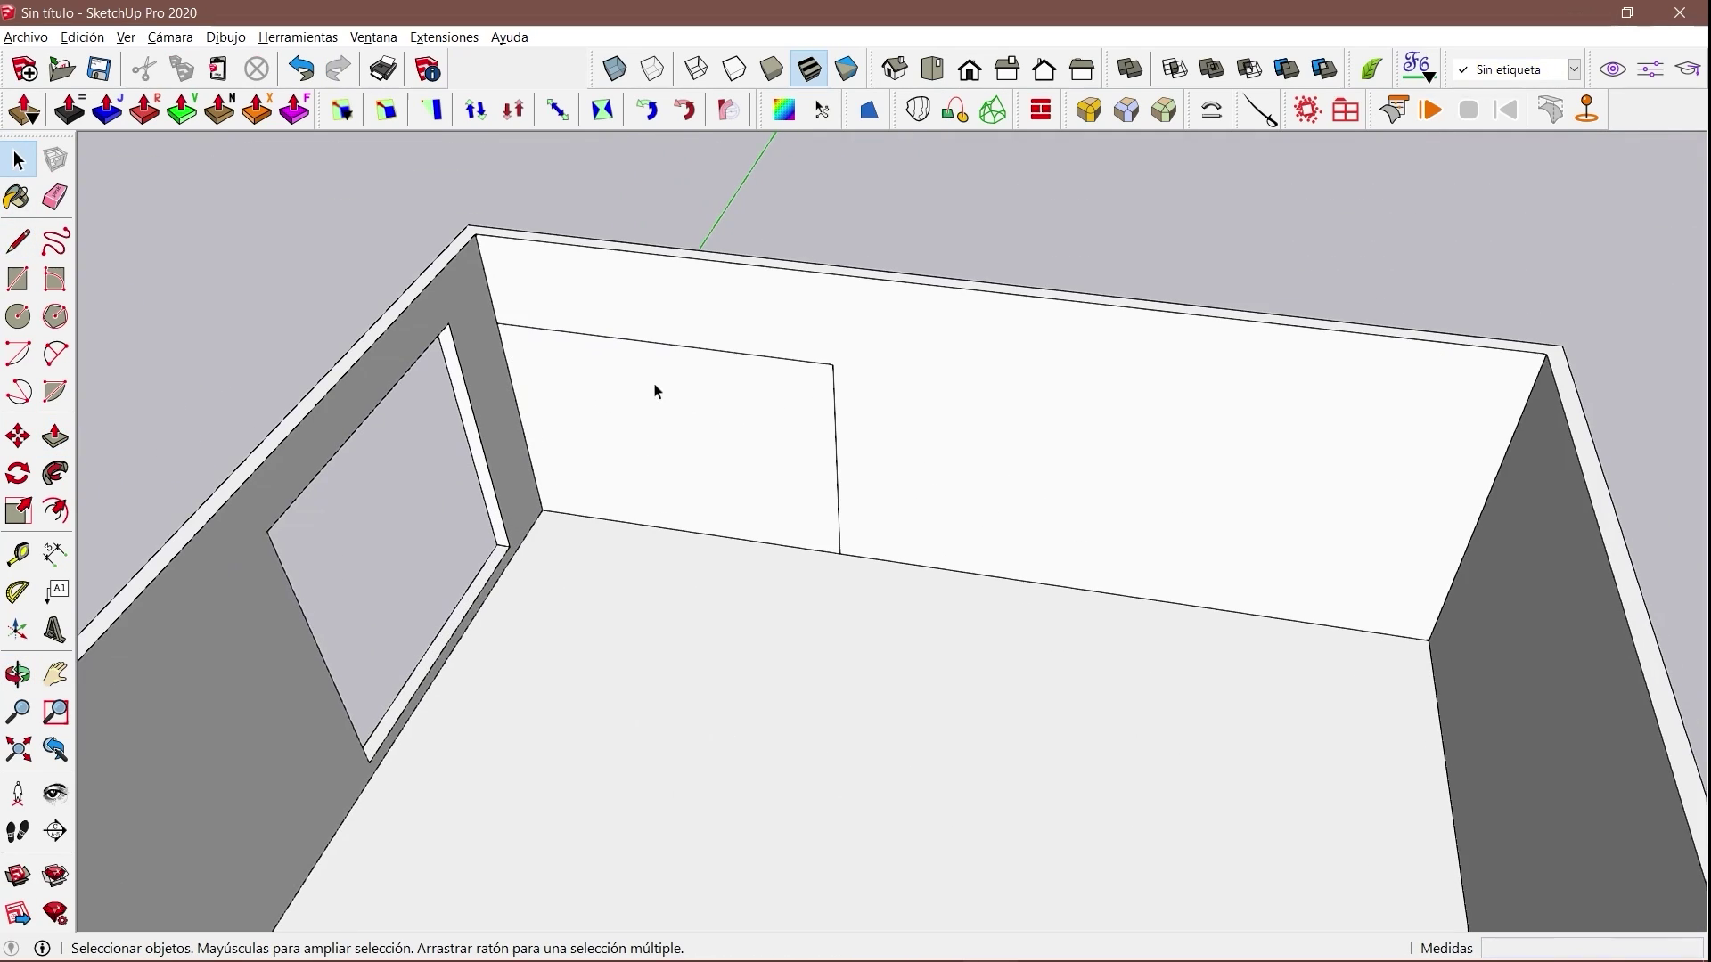
pyautogui.press('space')
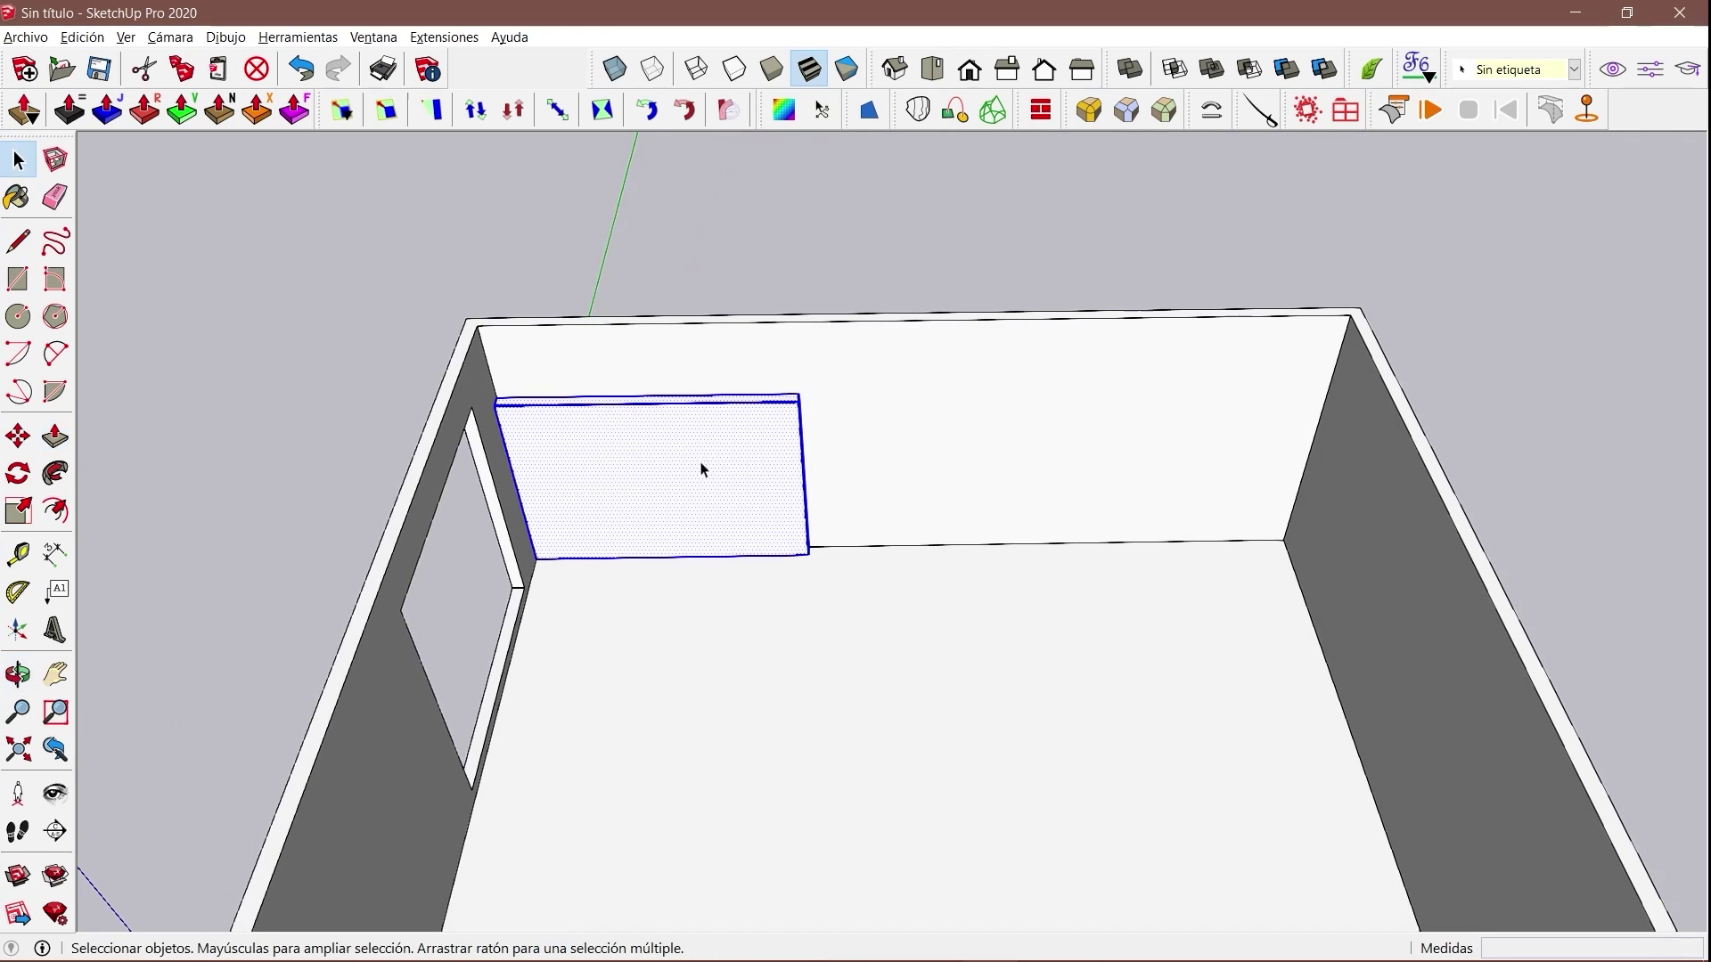
# Copy the raised panel 3,50 m to the right along the back wall.
pyautogui.moveTo(549, 435); pyautogui.dragTo(563, 295, button='middle')
pyautogui.scroll(-3, 563, 295)
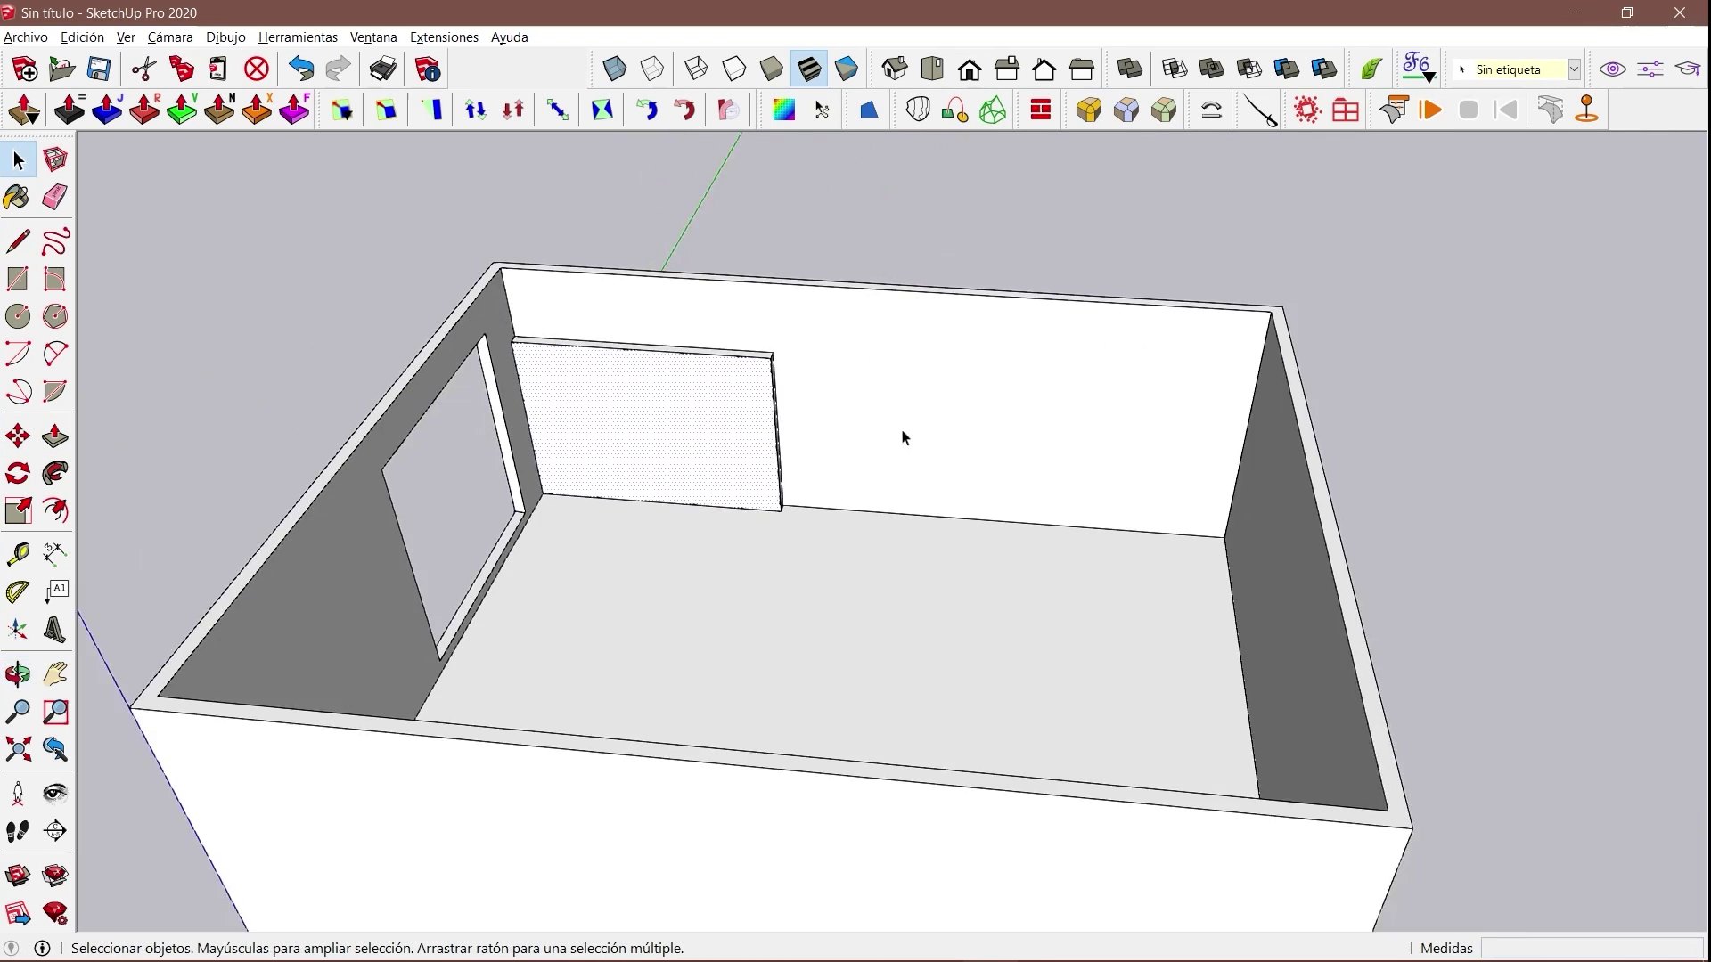
pyautogui.scroll(3, 904, 435)
pyautogui.press('m')
pyautogui.moveTo(666, 522); pyautogui.dragTo(480, 540, button='middle')
pyautogui.press('space')
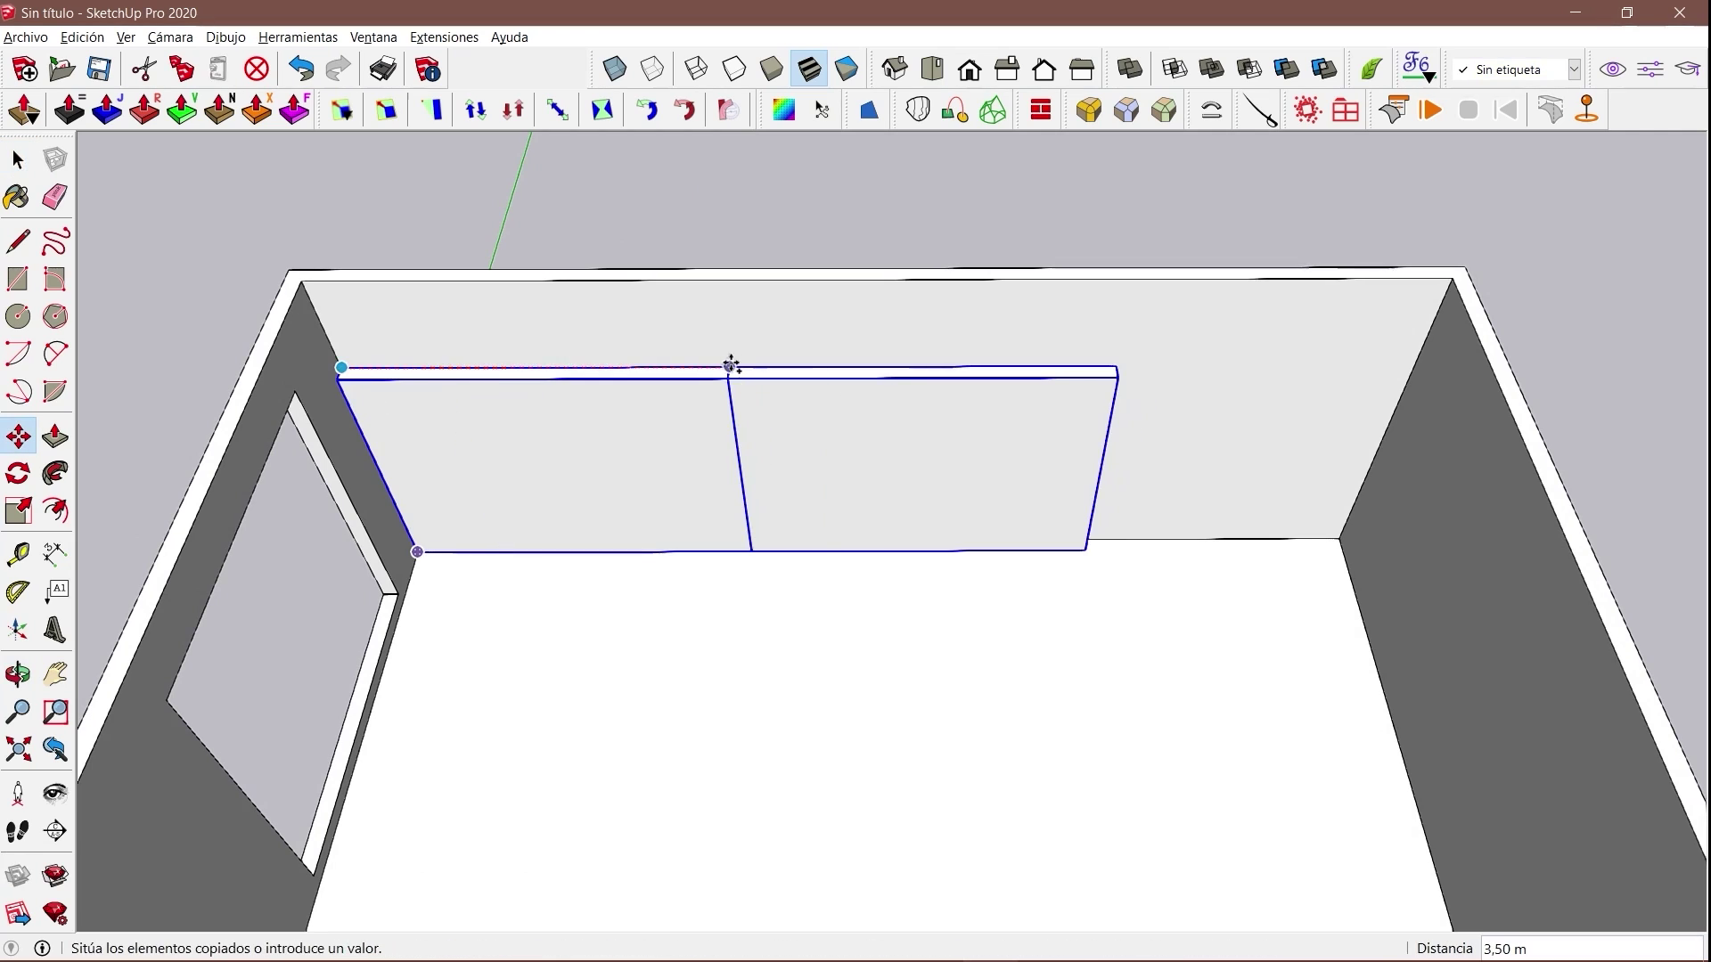
pyautogui.click(835, 363)
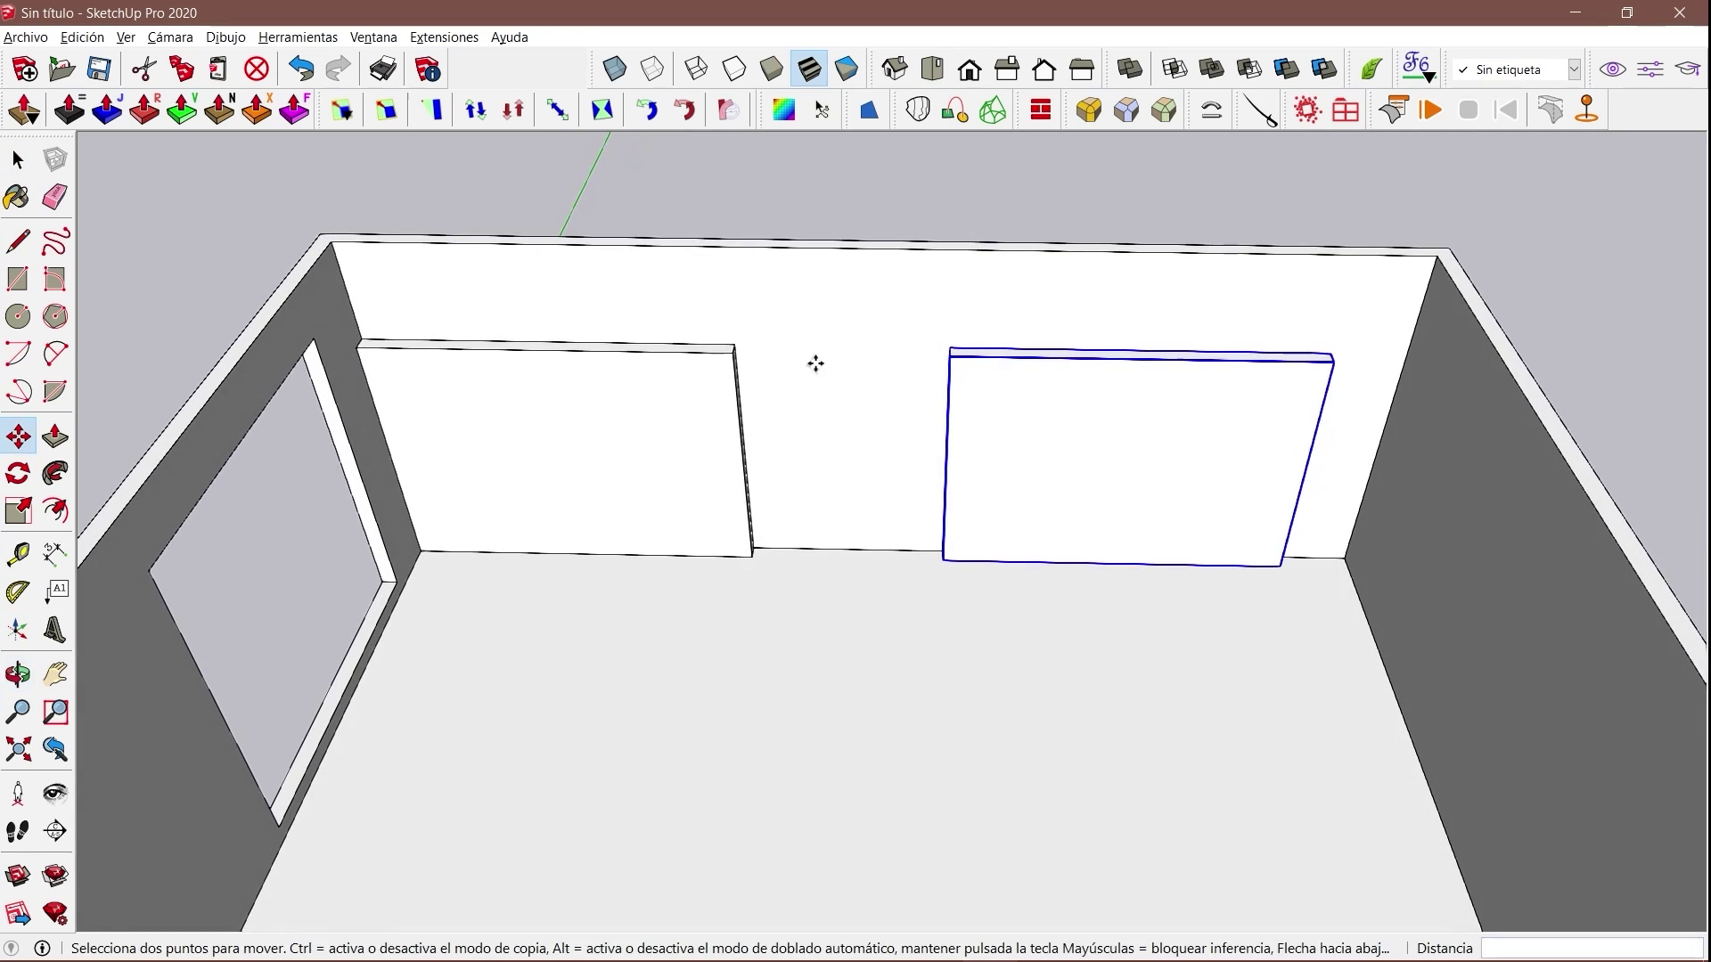
pyautogui.scroll(2, 814, 362)
# Fill the gap between the two panels with a rectangle and push it out.
pyautogui.press('r')
pyautogui.scroll(3, 737, 543)
pyautogui.click(700, 616)
pyautogui.scroll(-1, 1015, 325)
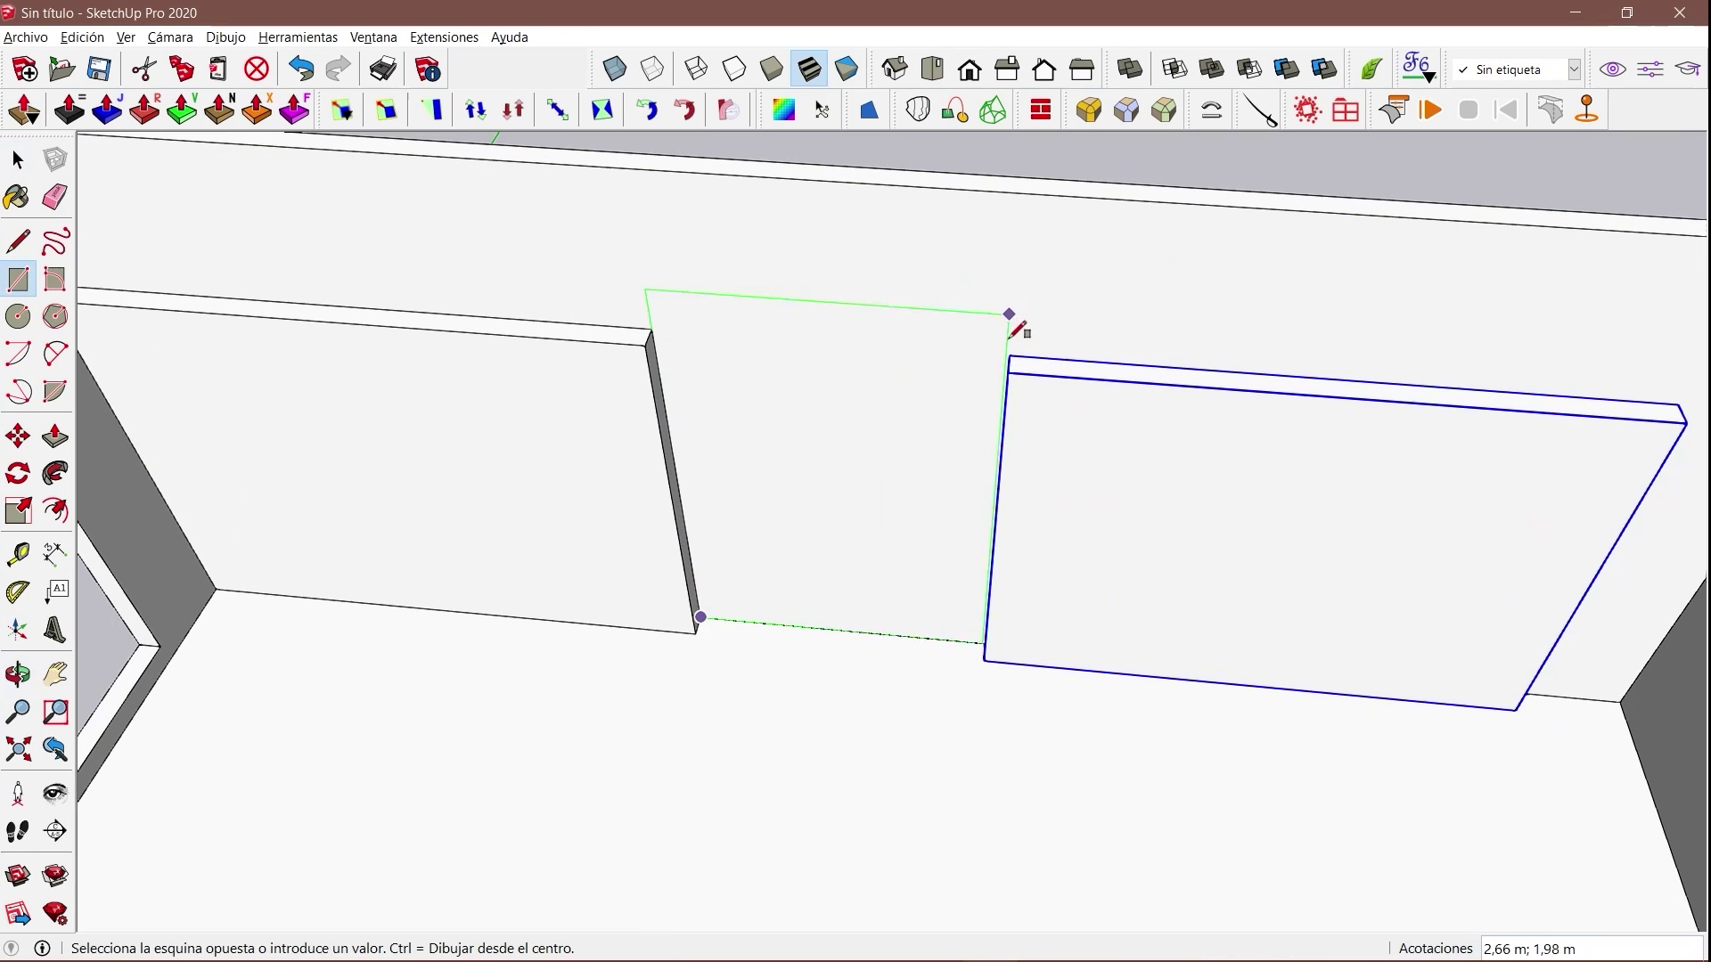
pyautogui.click(1022, 192)
pyautogui.press('space')
pyautogui.press('m')
pyautogui.scroll(-2, 146, 386)
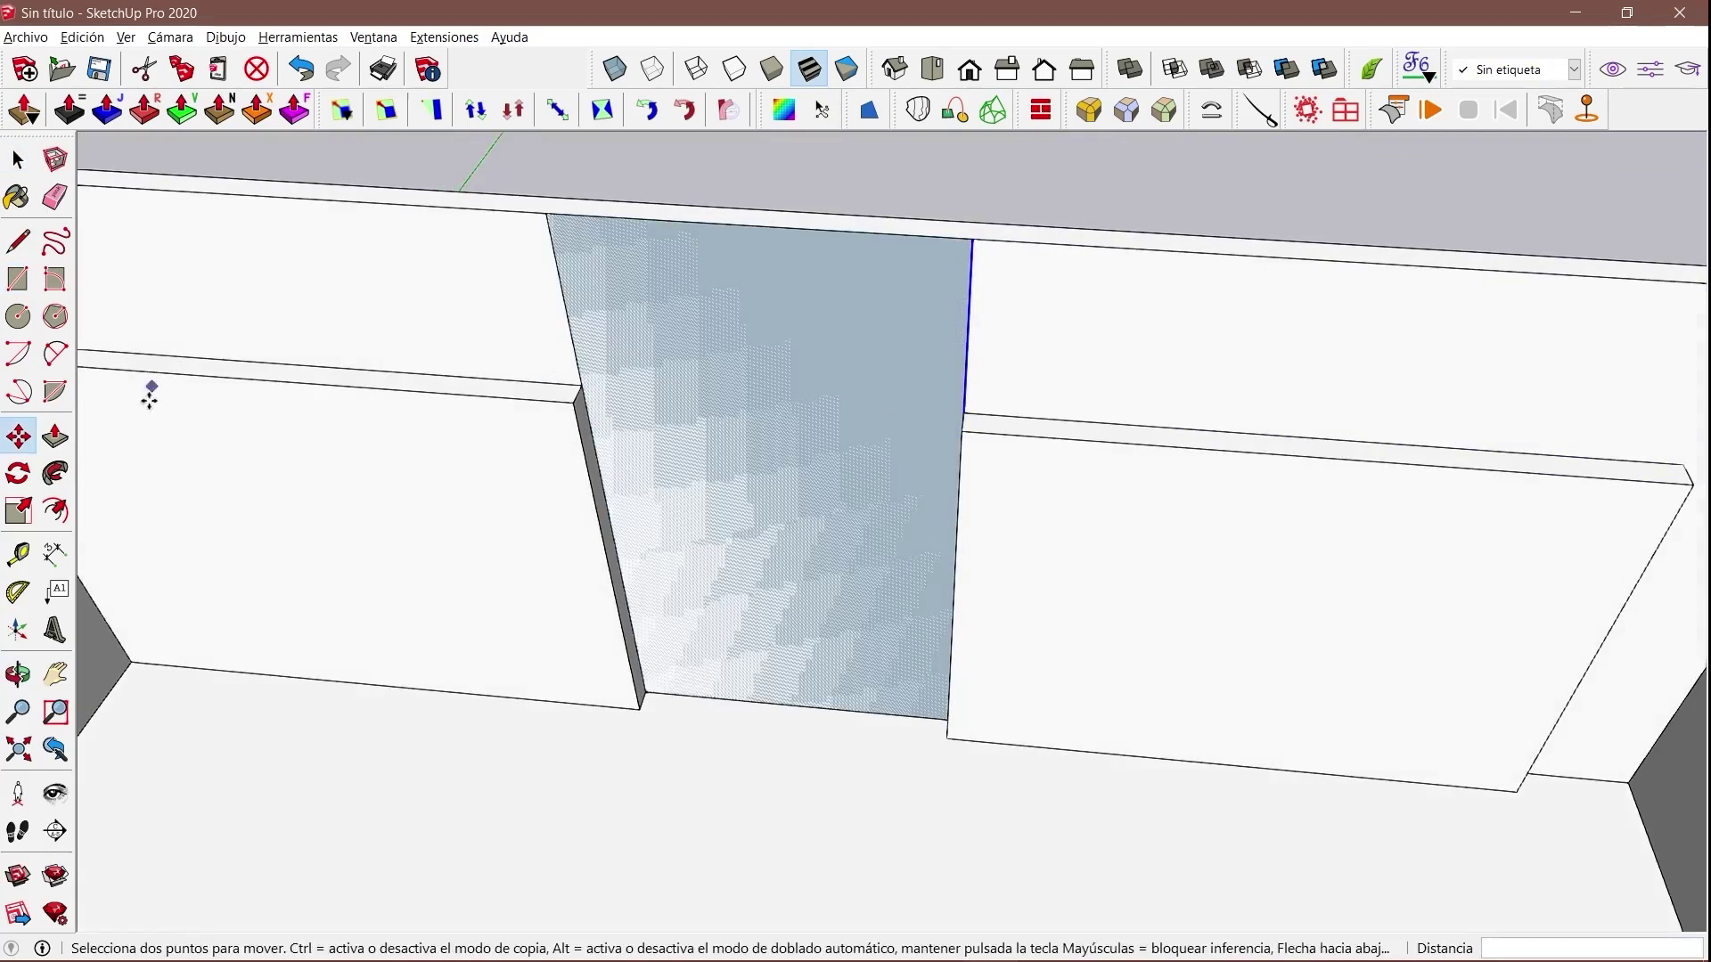
pyautogui.press('p')
pyautogui.scroll(2, 635, 309)
pyautogui.scroll(-2, 634, 309)
pyautogui.moveTo(635, 309); pyautogui.dragTo(203, 324, button='middle')
pyautogui.press('o')
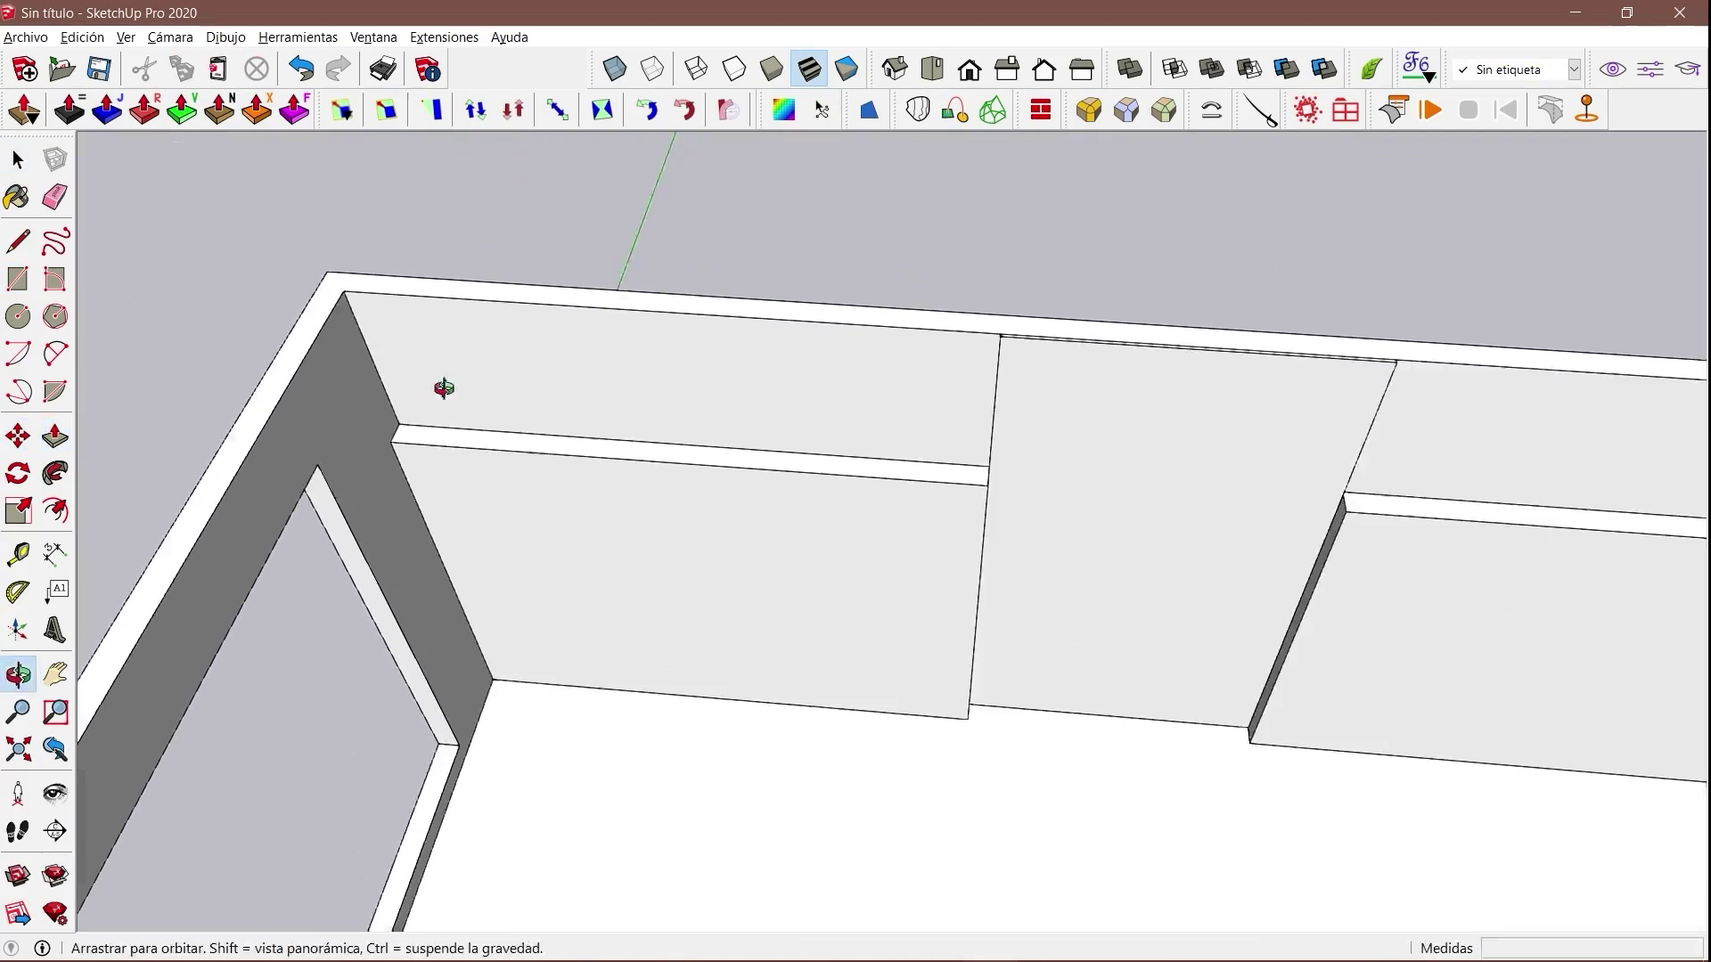
pyautogui.moveTo(443, 389); pyautogui.dragTo(566, 353)
pyautogui.scroll(3, 565, 353)
pyautogui.press('l')
pyautogui.press('space')
# Split off a thin strip at the wall's top corner, extrude it and group it as a slat.
pyautogui.scroll(2, 794, 324)
pyautogui.press('l')
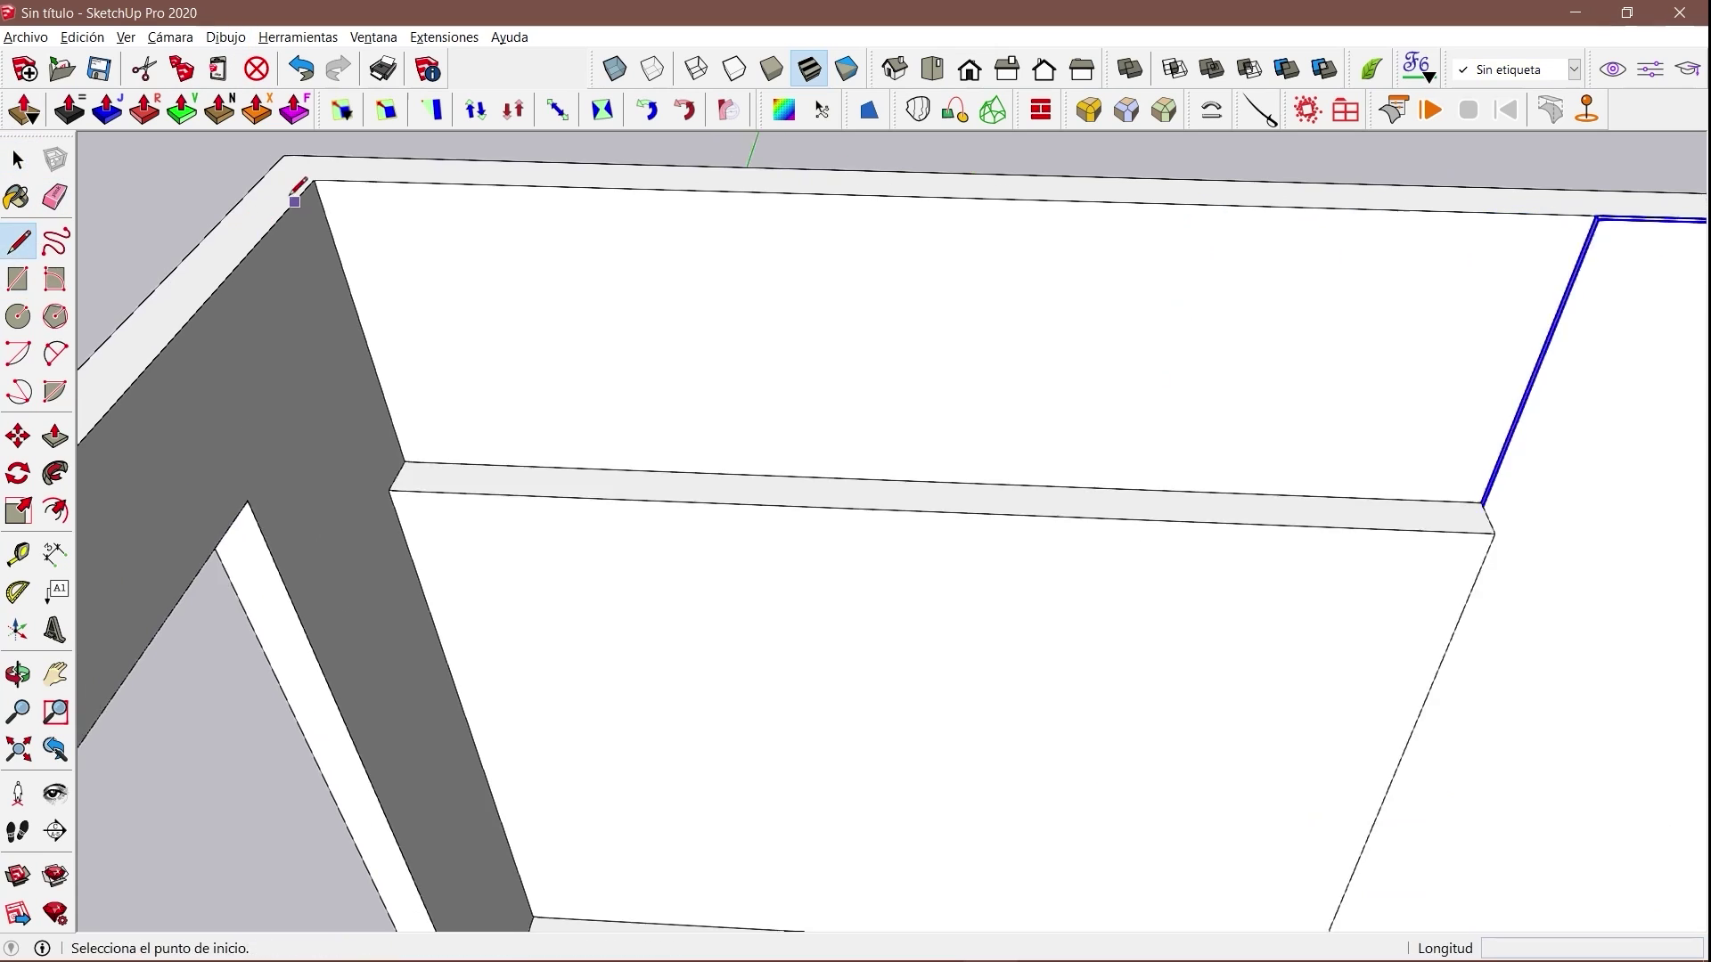
pyautogui.scroll(1, 353, 173)
pyautogui.click(352, 173)
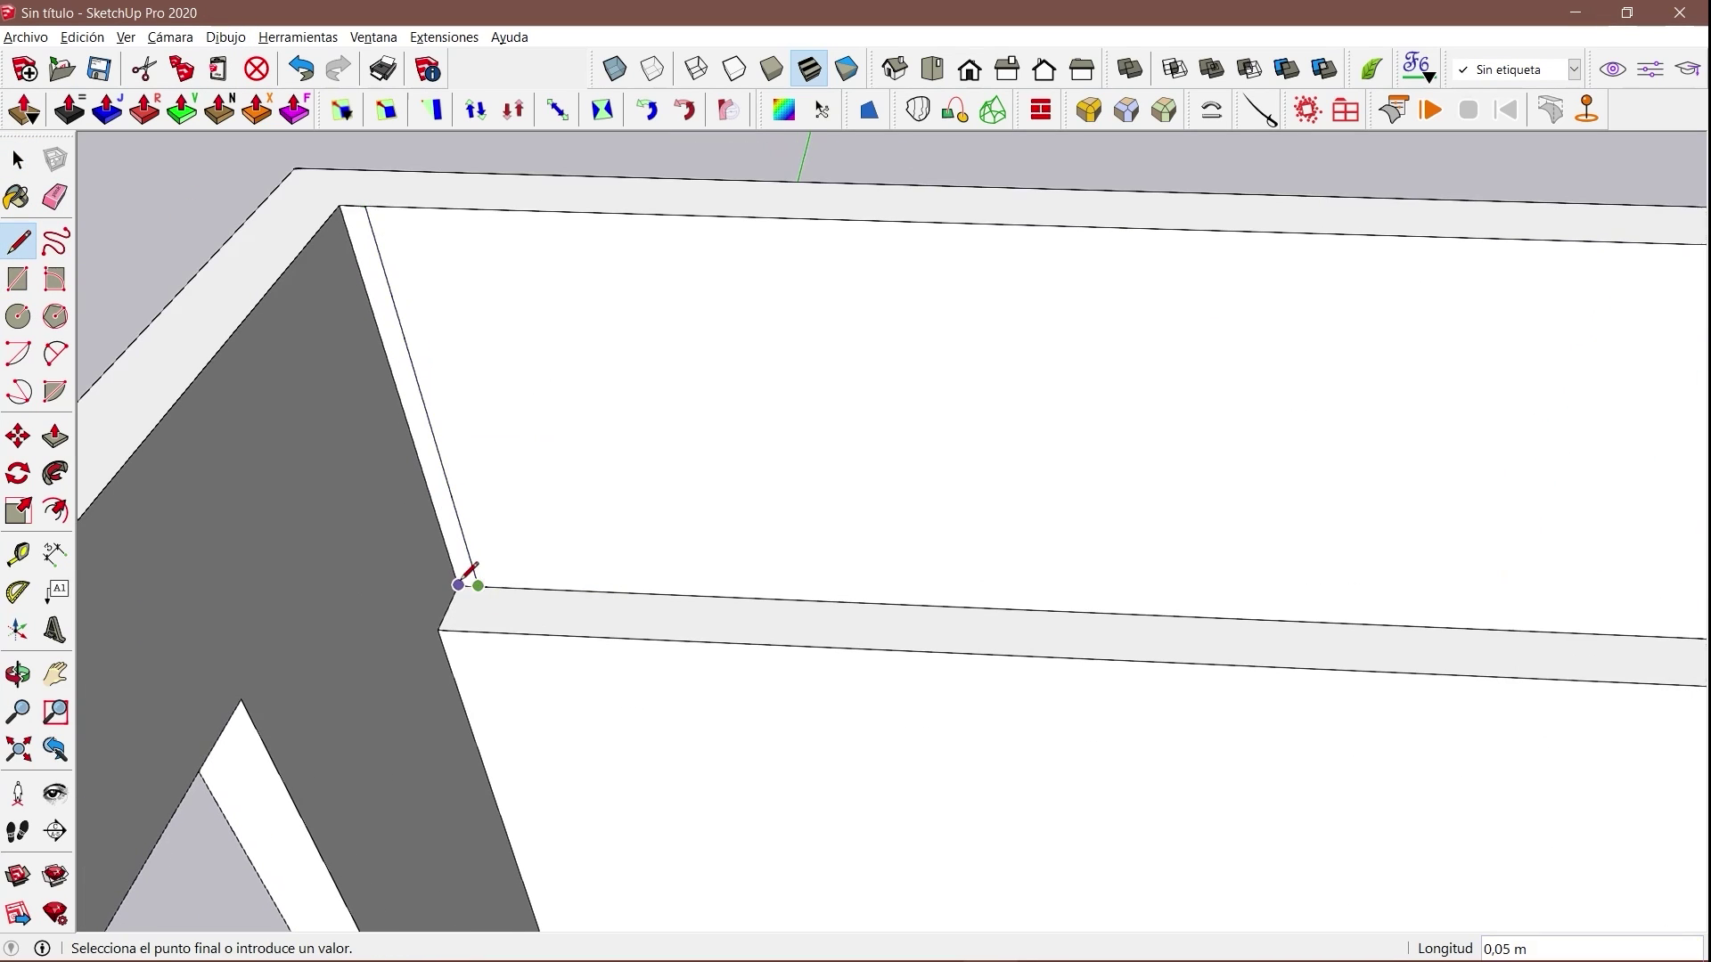
pyautogui.click(466, 580)
pyautogui.press('space')
pyautogui.press('p')
pyautogui.click(366, 259)
pyautogui.rightClick(355, 259)
pyautogui.click(414, 397)
# Copy the slat along the wall and array it into 70 evenly spaced slats.
pyautogui.press('m')
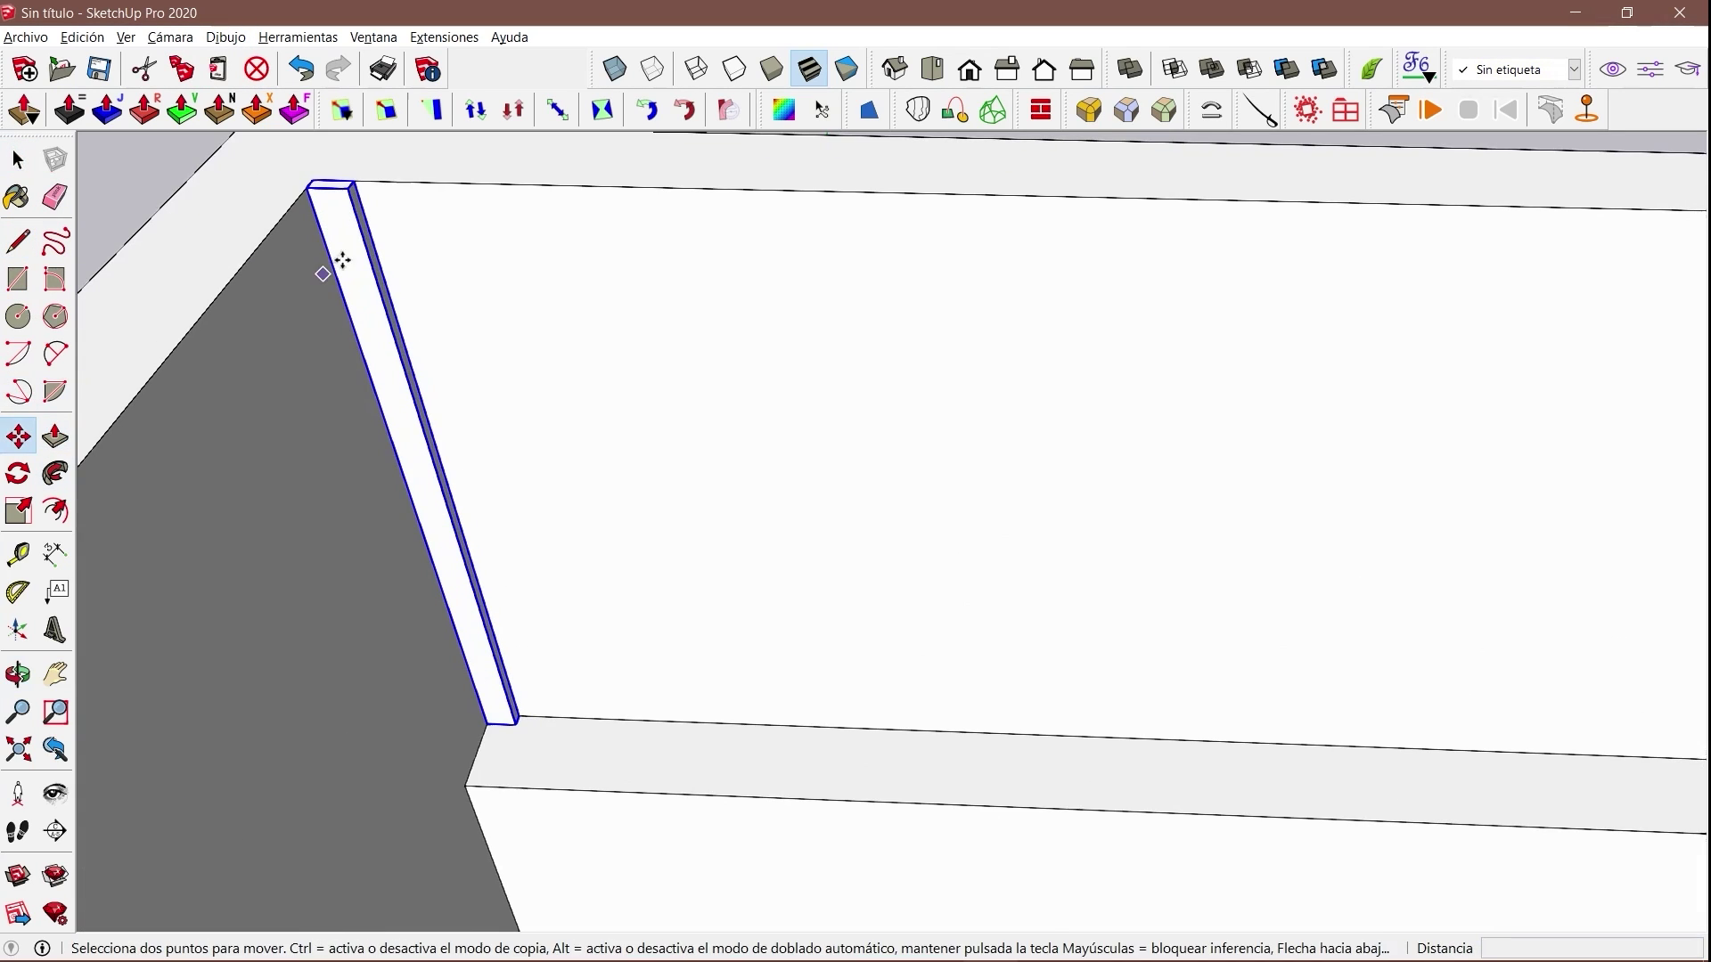
pyautogui.press('ctrl')
pyautogui.click(470, 315)
pyautogui.scroll(-1, 468, 314)
pyautogui.scroll(-1, 467, 314)
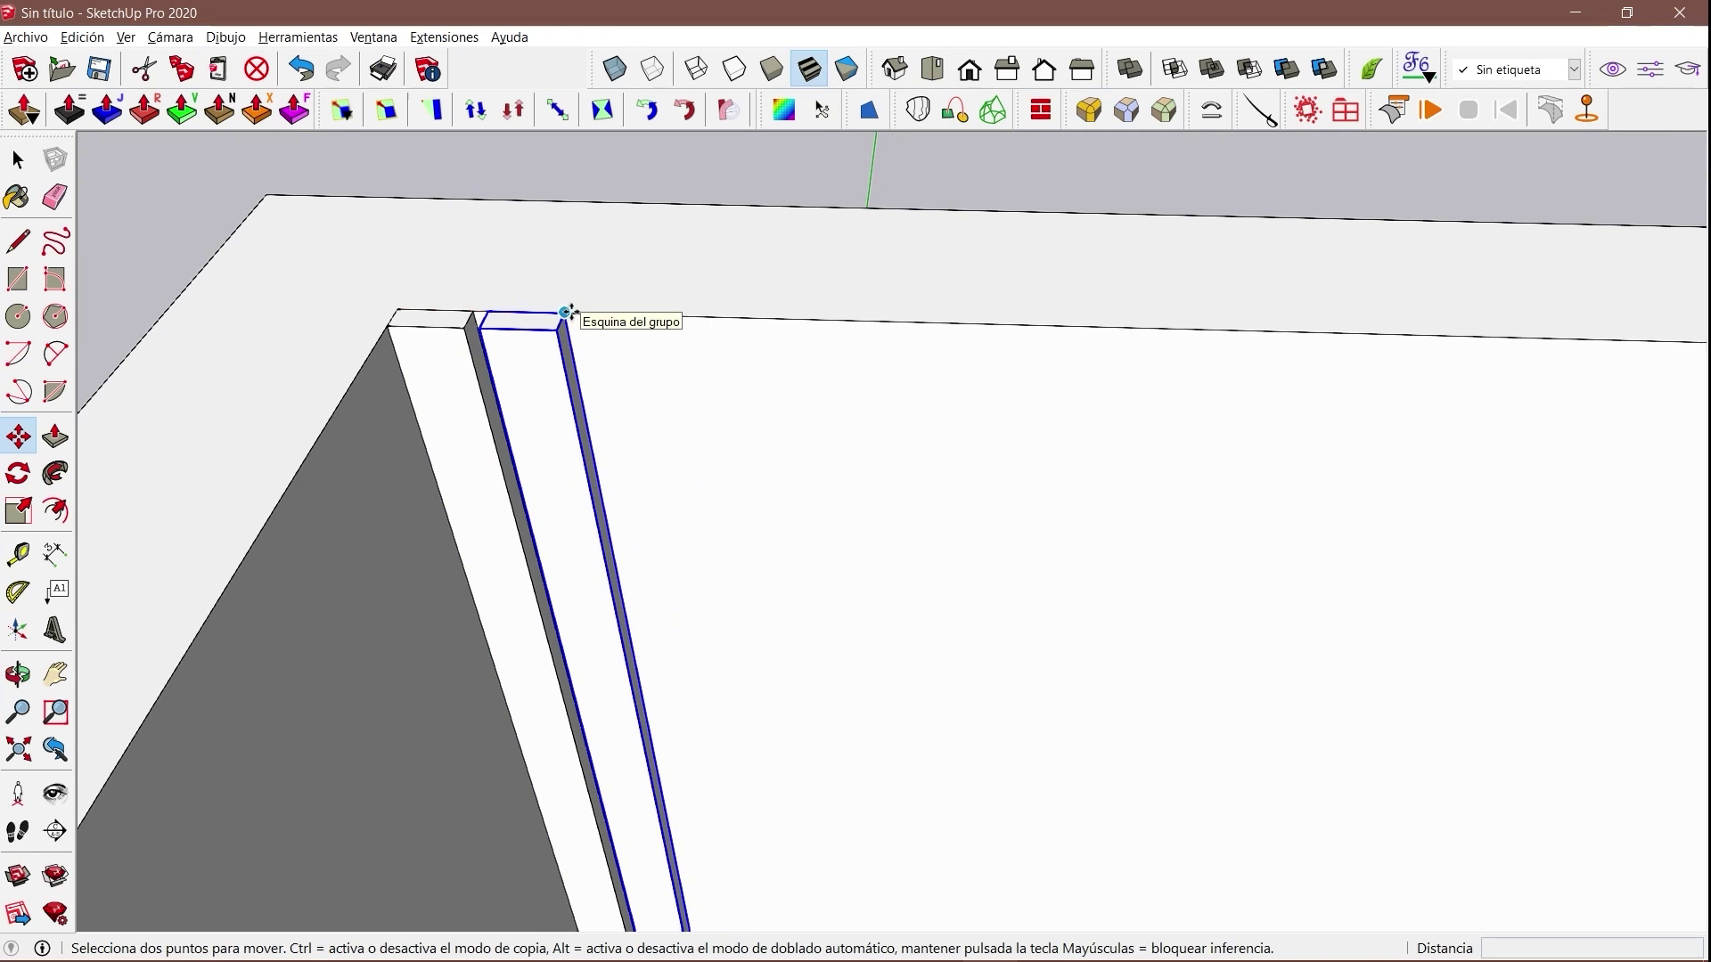
pyautogui.scroll(-1, 466, 314)
pyautogui.scroll(-2, 466, 314)
pyautogui.click(207, 331)
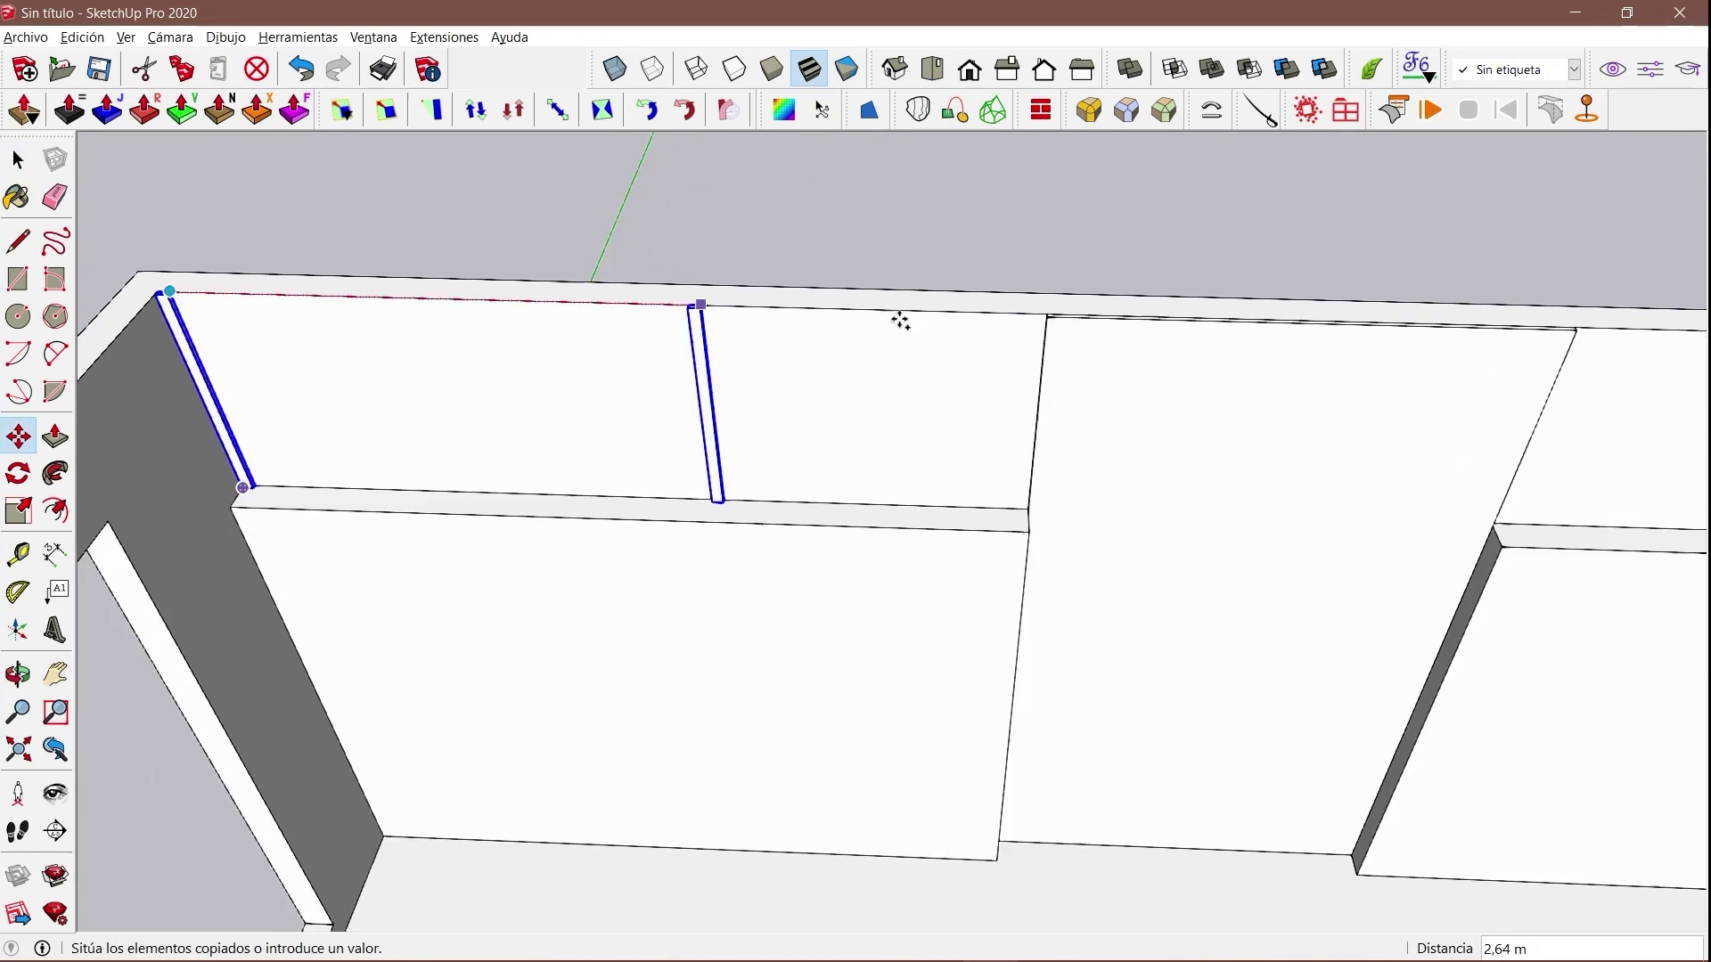
pyautogui.scroll(2, 1032, 316)
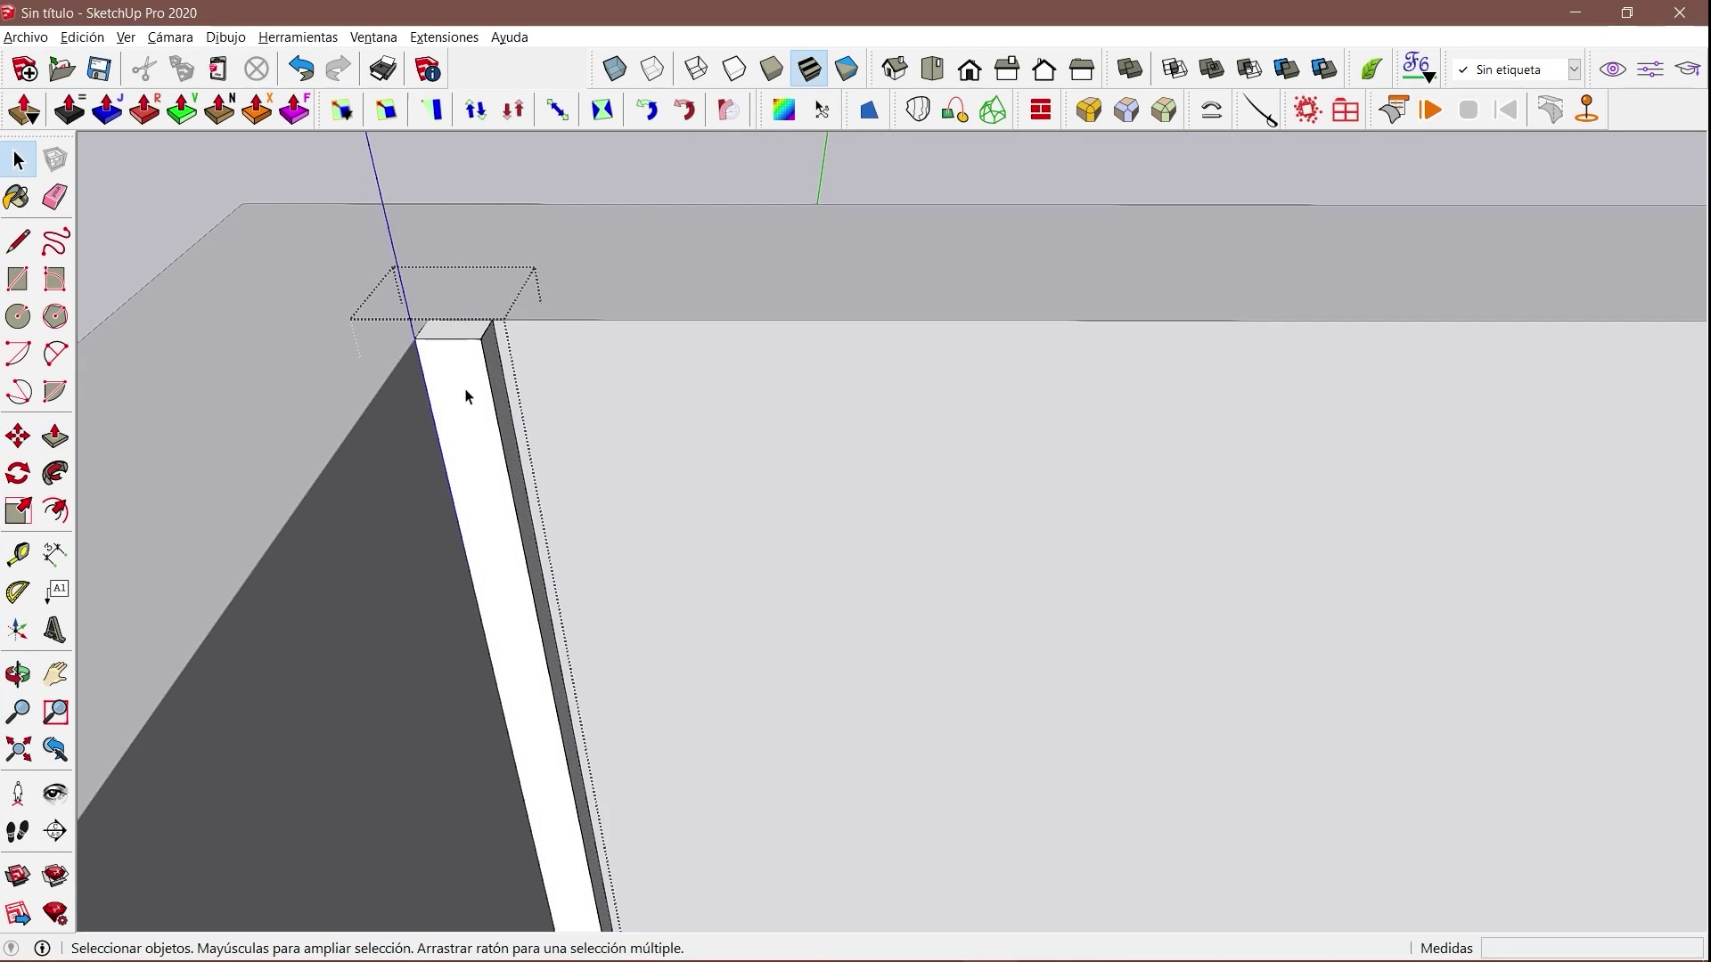
pyautogui.scroll(-2, 466, 397)
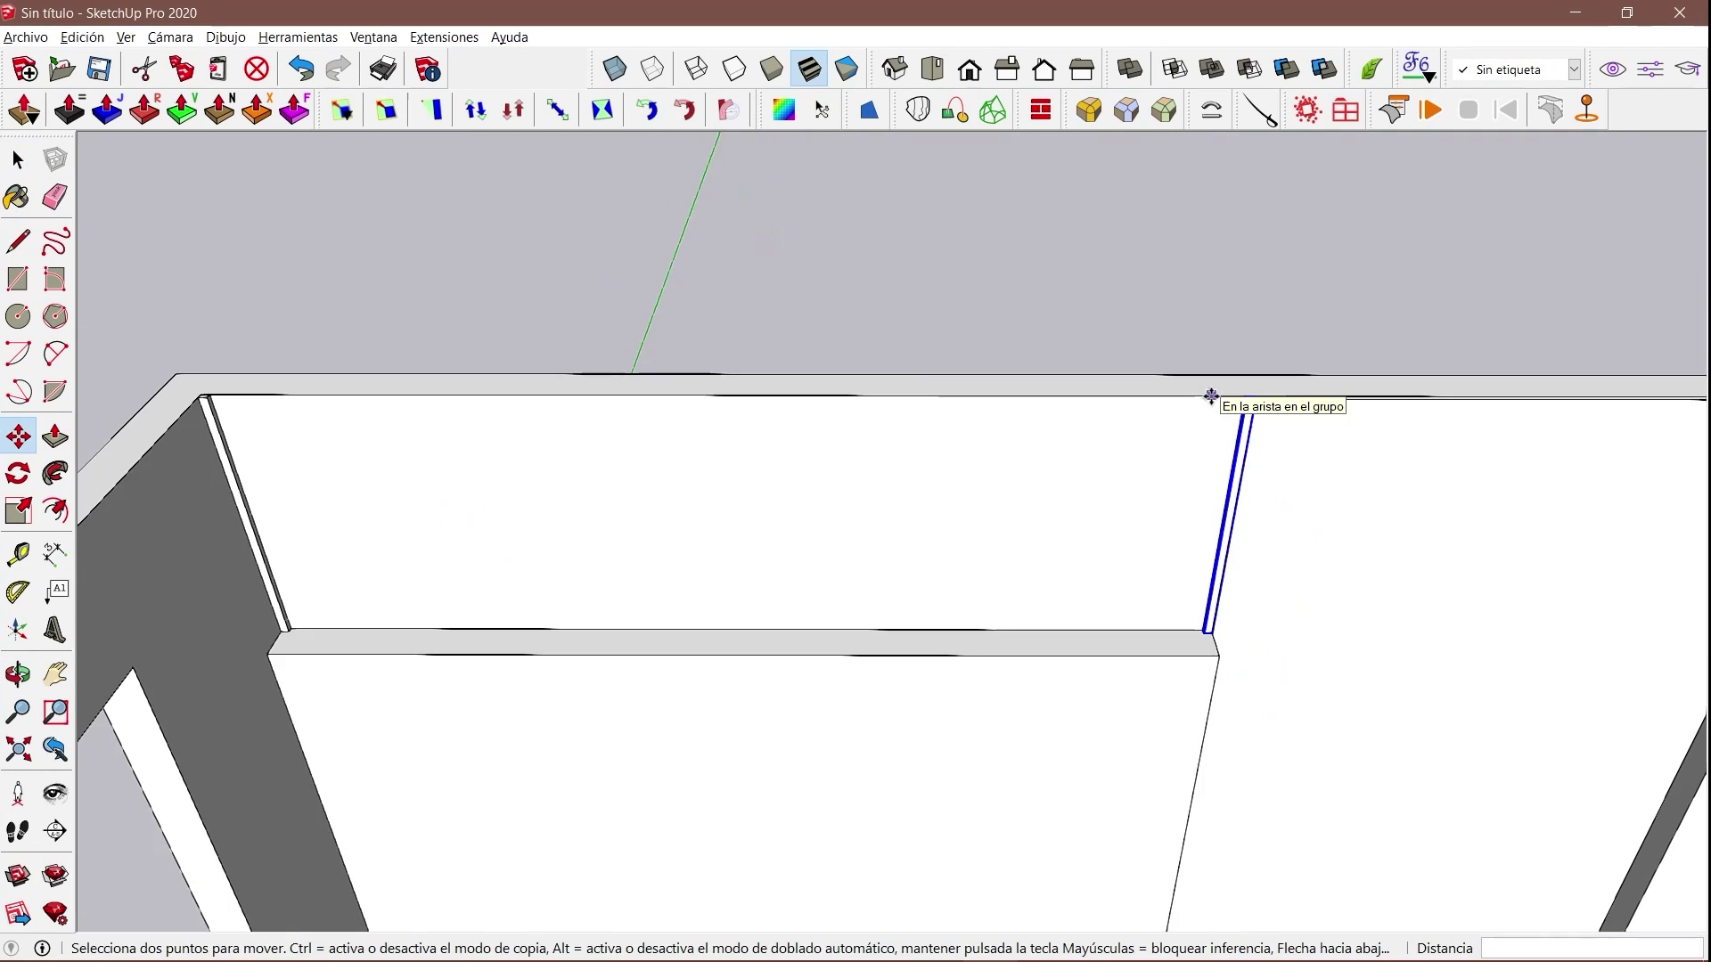
pyautogui.write('/65')
pyautogui.press('Return')
pyautogui.write('/70')
pyautogui.press('Return')
pyautogui.press('q')
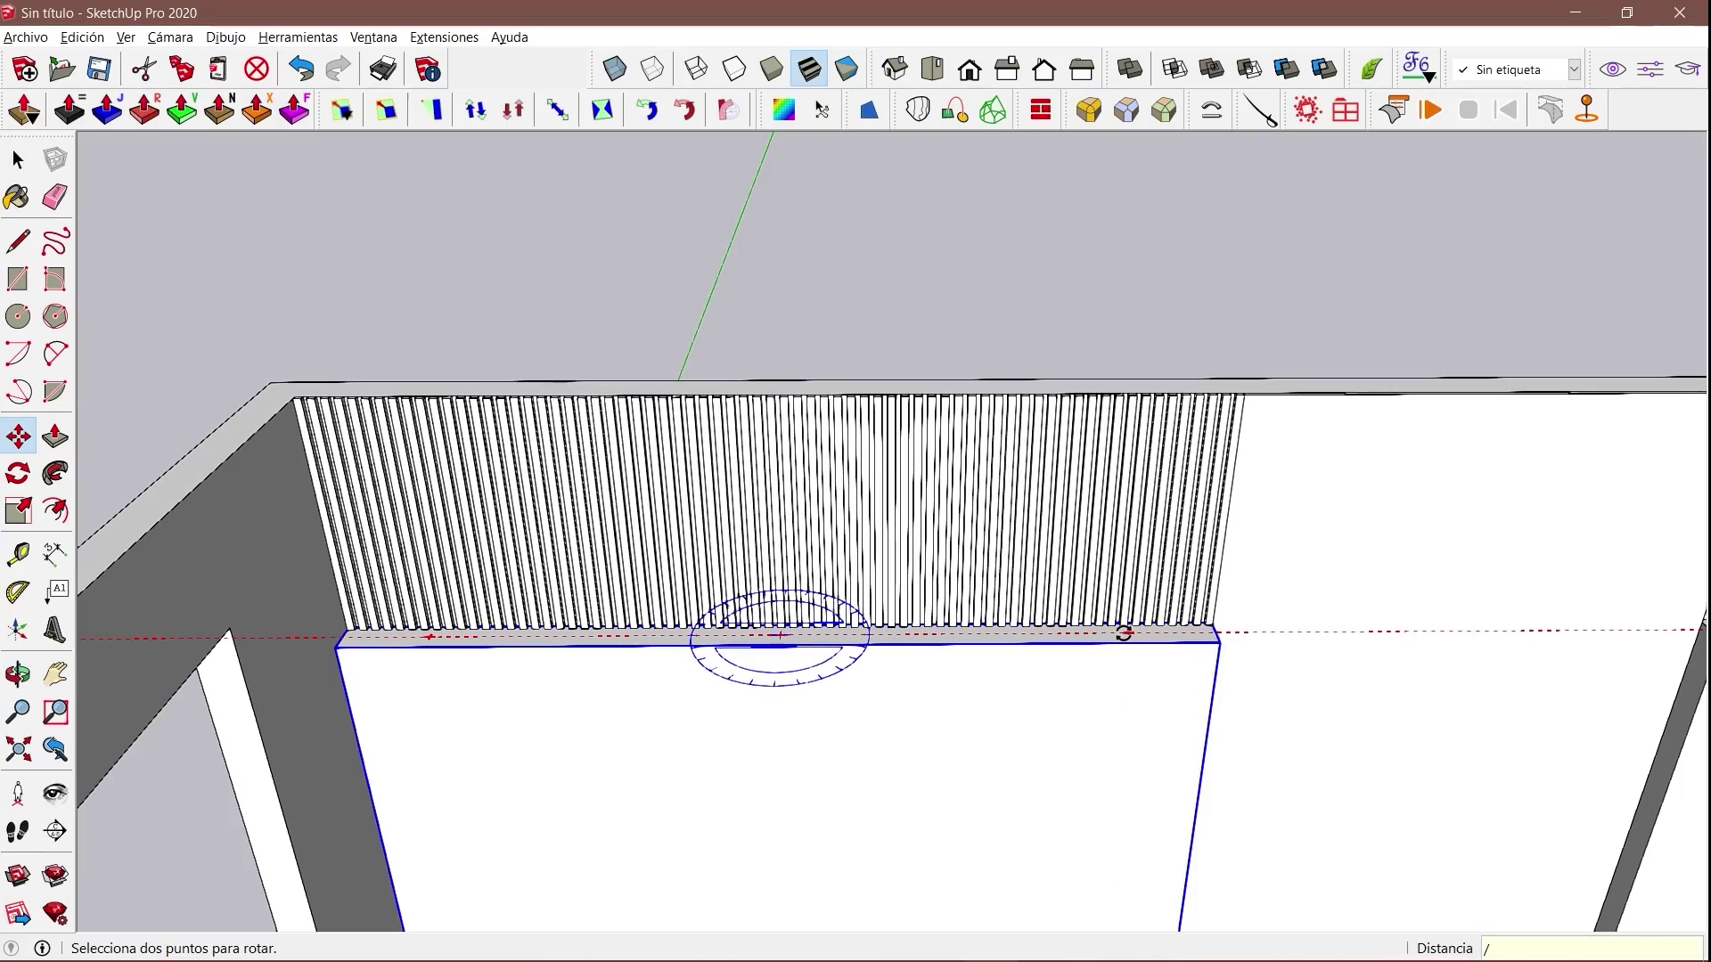
# Copy the slat row across to the other wall panel.
pyautogui.press('m')
pyautogui.moveTo(779, 636)
pyautogui.mouseDown(button='middle')
pyautogui.moveTo(780, 544)
pyautogui.moveTo(650, 516)
pyautogui.mouseUp(button='middle')
pyautogui.press('space')
pyautogui.moveTo(650, 516); pyautogui.dragTo(947, 637)
pyautogui.moveTo(947, 638); pyautogui.dragTo(535, 446, button='middle')
pyautogui.press('m')
pyautogui.click(259, 411)
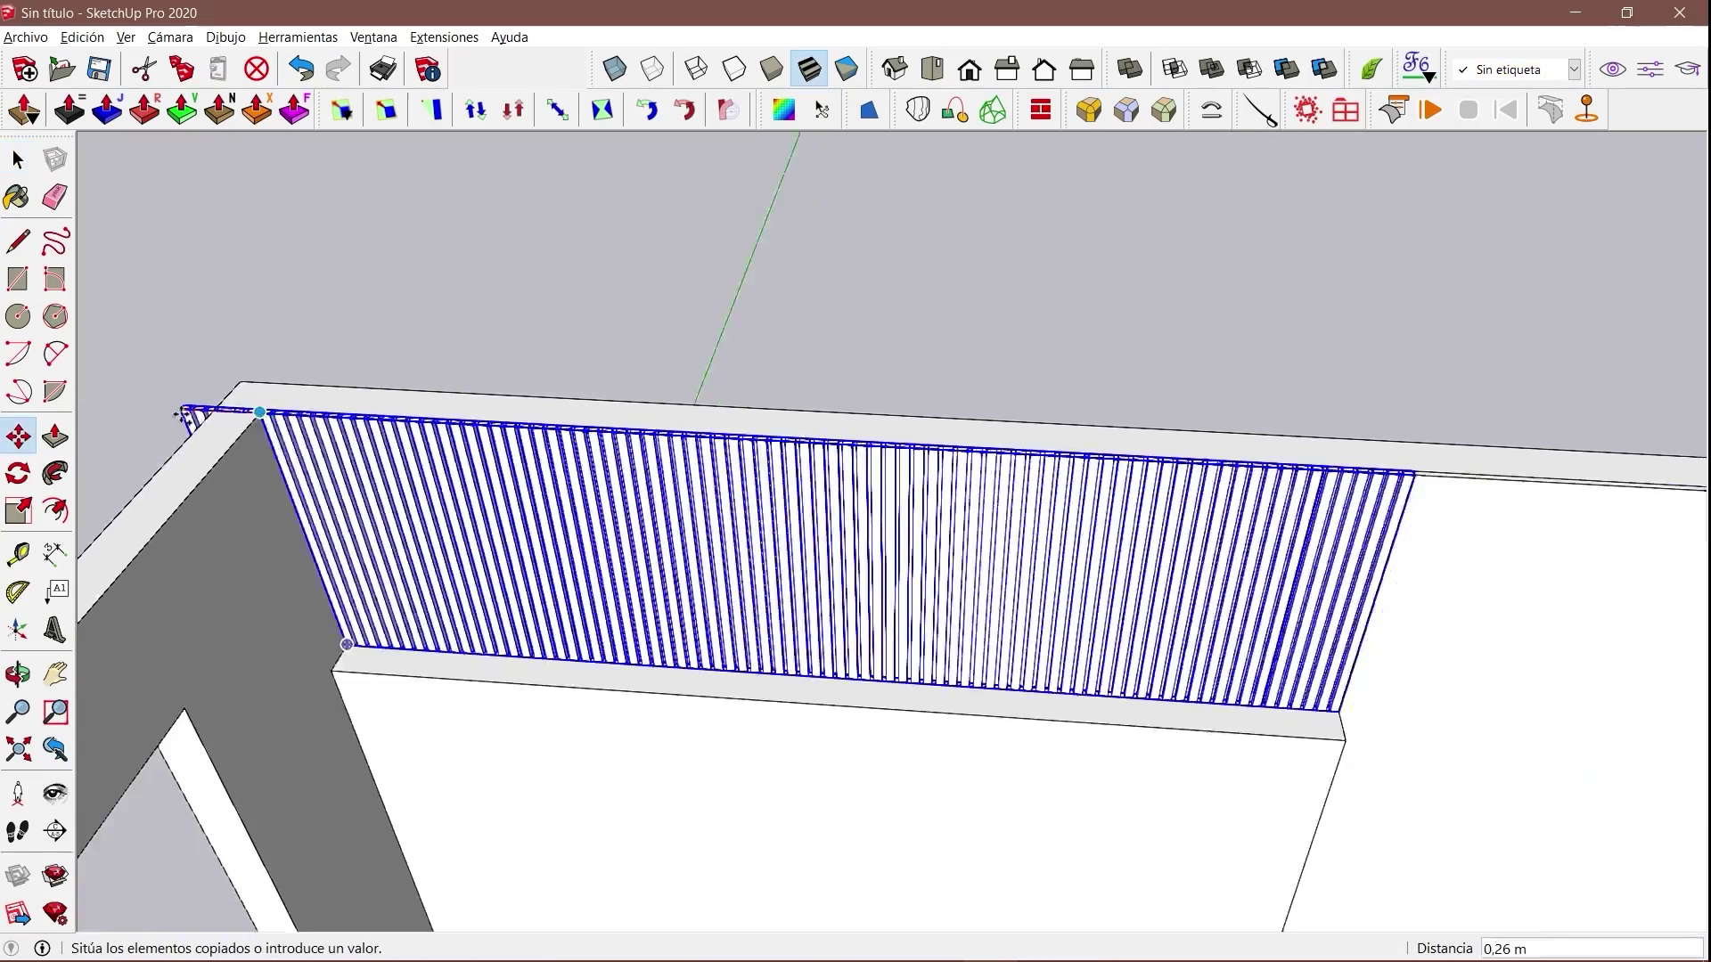
pyautogui.click(183, 415)
pyautogui.press('space')
# Group all the slats together and move the group into place.
pyautogui.moveTo(466, 385); pyautogui.dragTo(760, 474, button='middle')
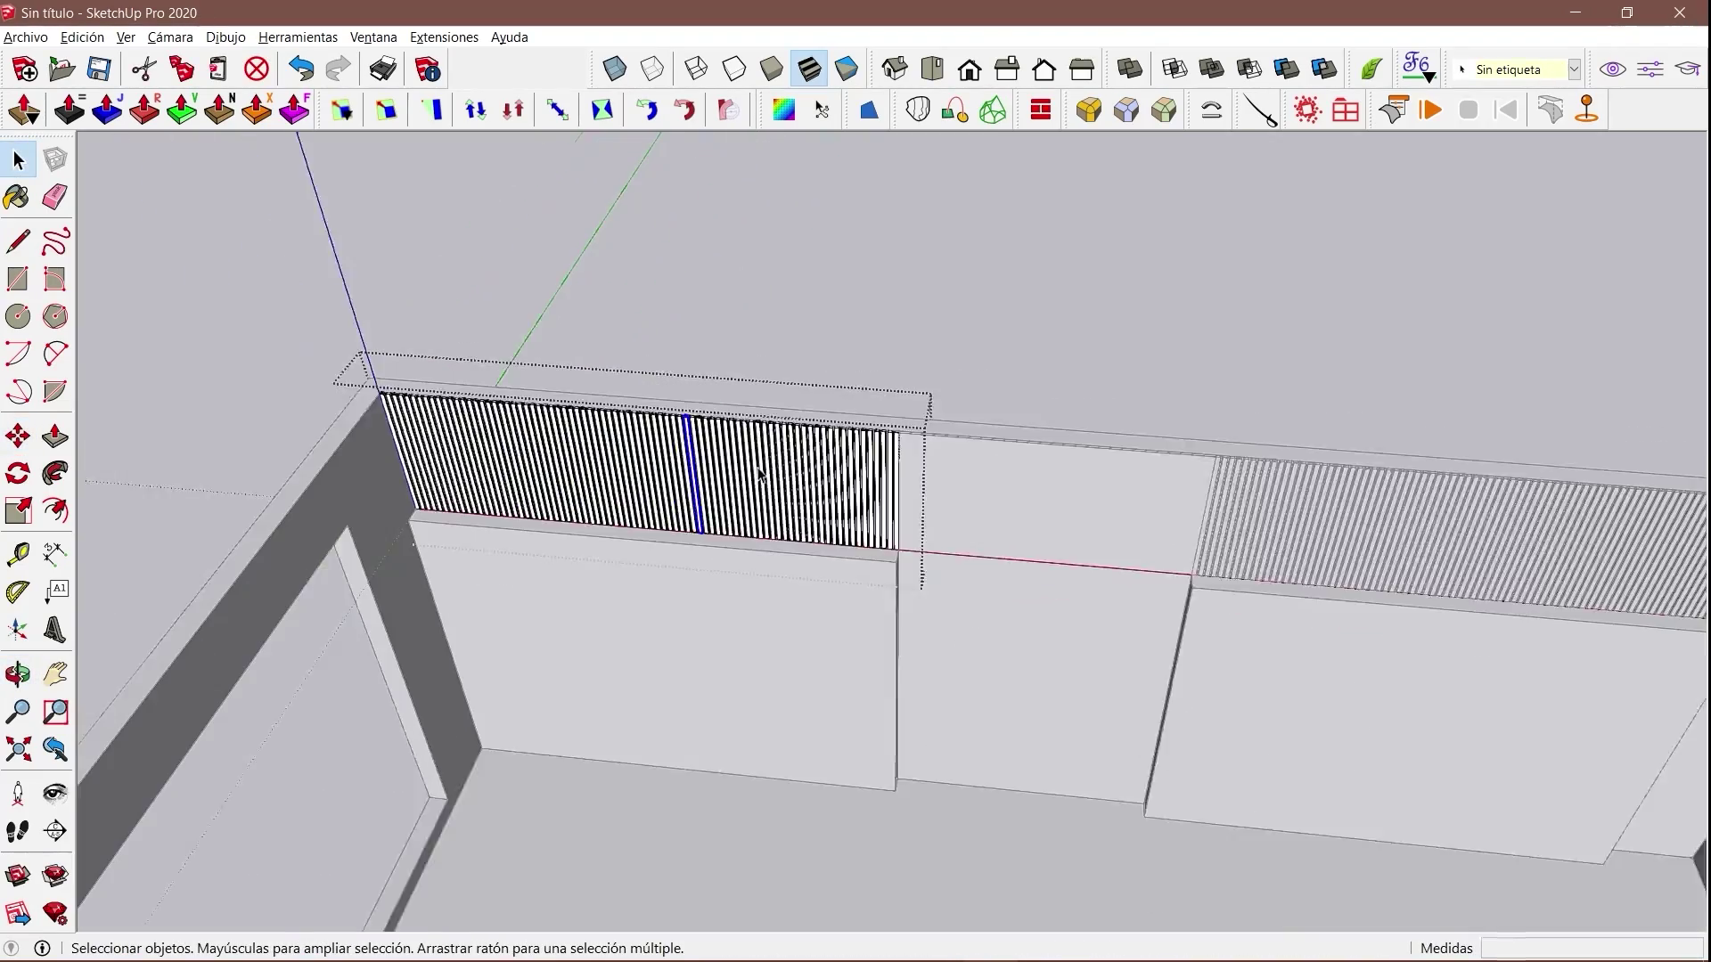
pyautogui.tripleClick(760, 474)
pyautogui.rightClick(986, 588)
pyautogui.click(1065, 191)
pyautogui.moveTo(1065, 445); pyautogui.dragTo(1221, 424, button='middle')
pyautogui.click(1152, 470)
pyautogui.press('space')
pyautogui.rightClick(1056, 418)
pyautogui.moveTo(1055, 419)
pyautogui.mouseDown(button='middle')
pyautogui.moveTo(686, 417)
pyautogui.moveTo(864, 470)
pyautogui.mouseUp(button='middle')
pyautogui.scroll(2, 710, 328)
pyautogui.press('m')
pyautogui.click(719, 415)
pyautogui.press('space')
pyautogui.scroll(-3, 718, 415)
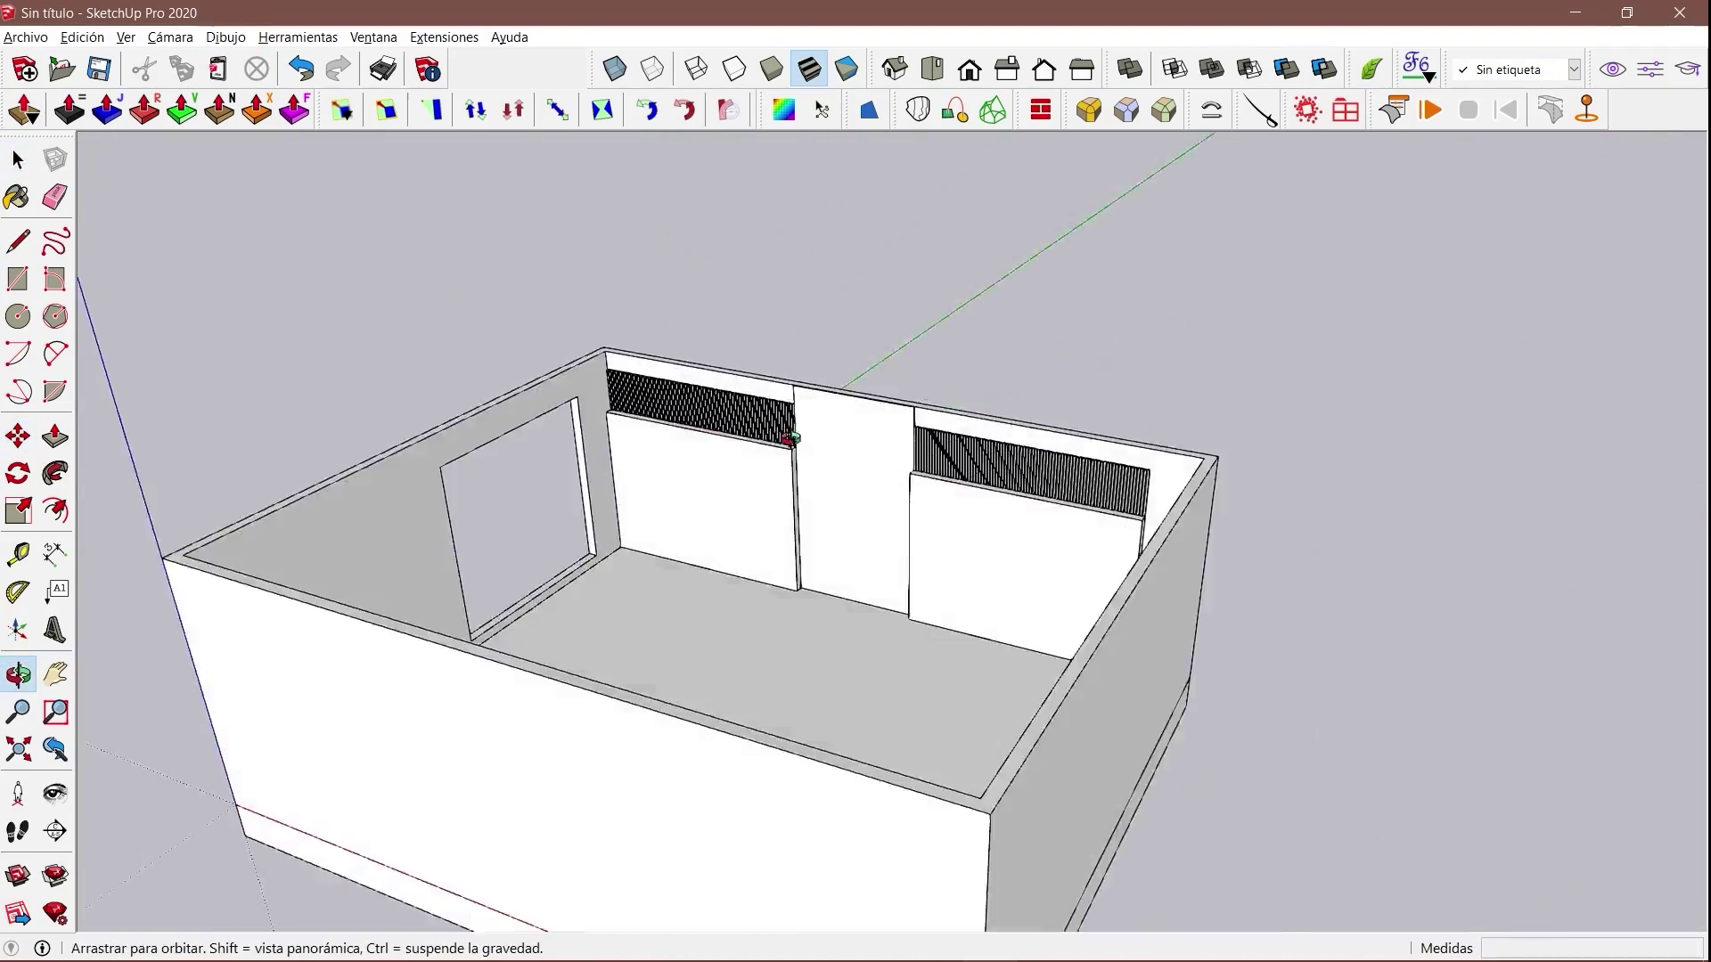
# Draw a rectangle over the window opening and offset its outline by 0,01.
pyautogui.scroll(1, 412, 540)
pyautogui.moveTo(411, 539); pyautogui.dragTo(484, 485, button='middle')
pyautogui.scroll(2, 443, 336)
pyautogui.press('r')
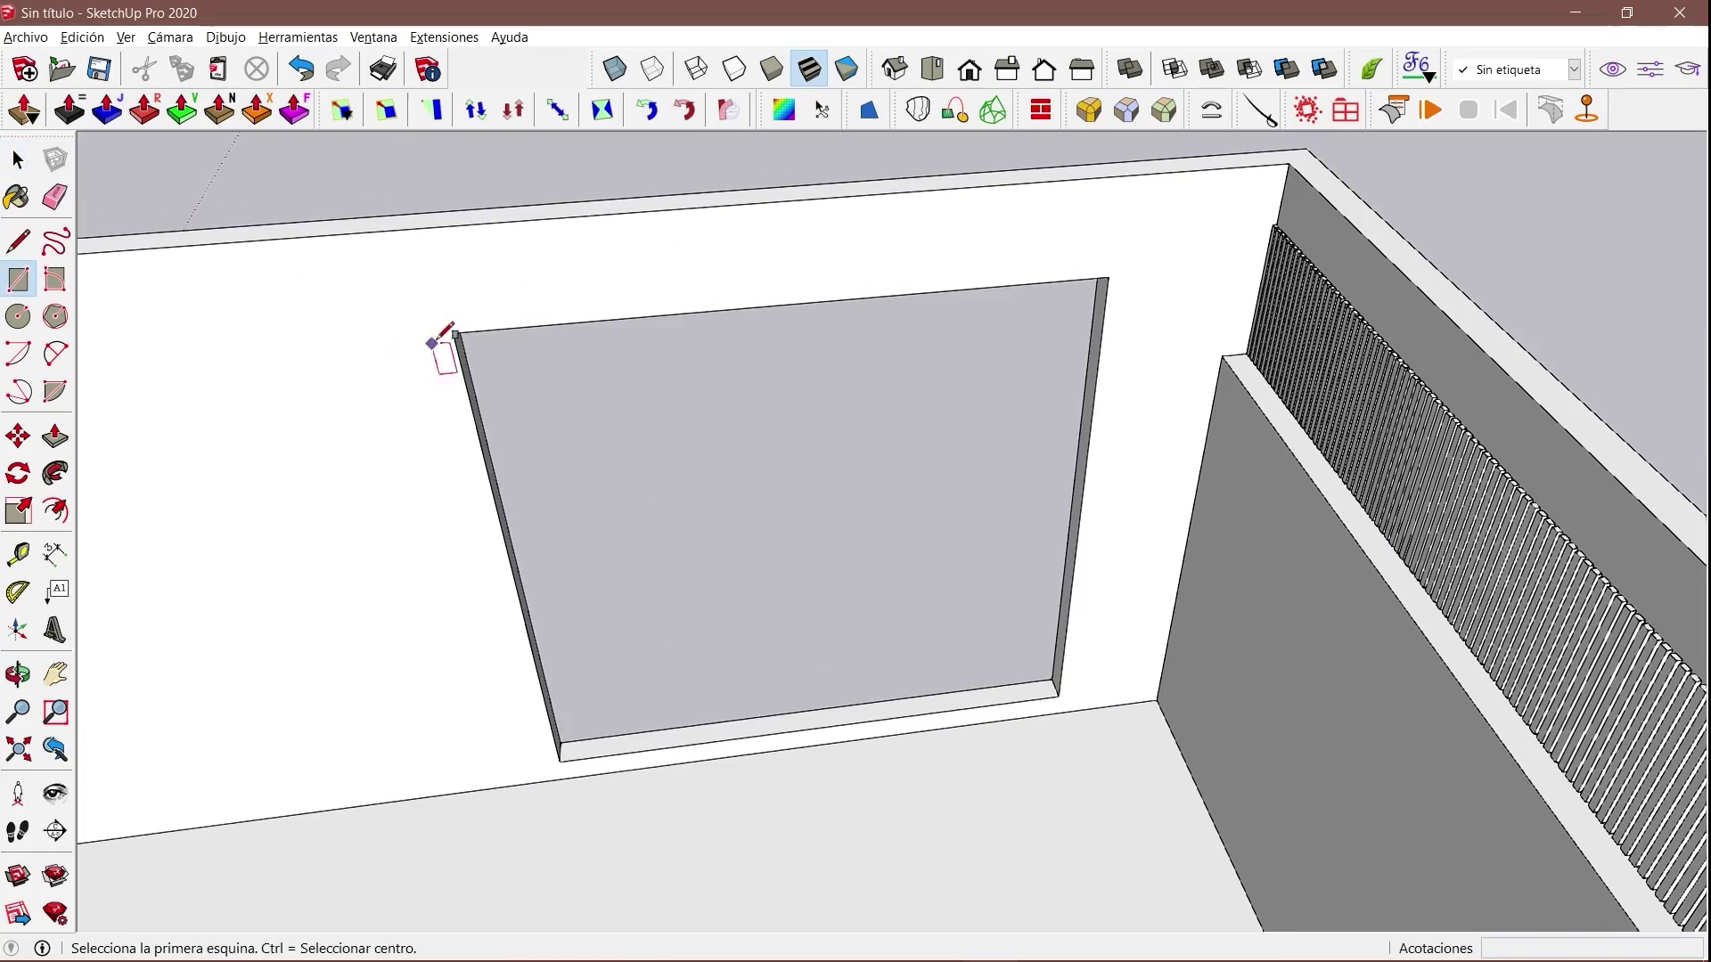
pyautogui.moveTo(443, 336); pyautogui.dragTo(1051, 755)
pyautogui.press('f')
pyautogui.click(465, 384)
pyautogui.write('0,01')
pyautogui.press('Return')
# Redraw a rectangle across the window opening and delete the face filling it.
pyautogui.moveTo(436, 328); pyautogui.dragTo(515, 385, button='middle')
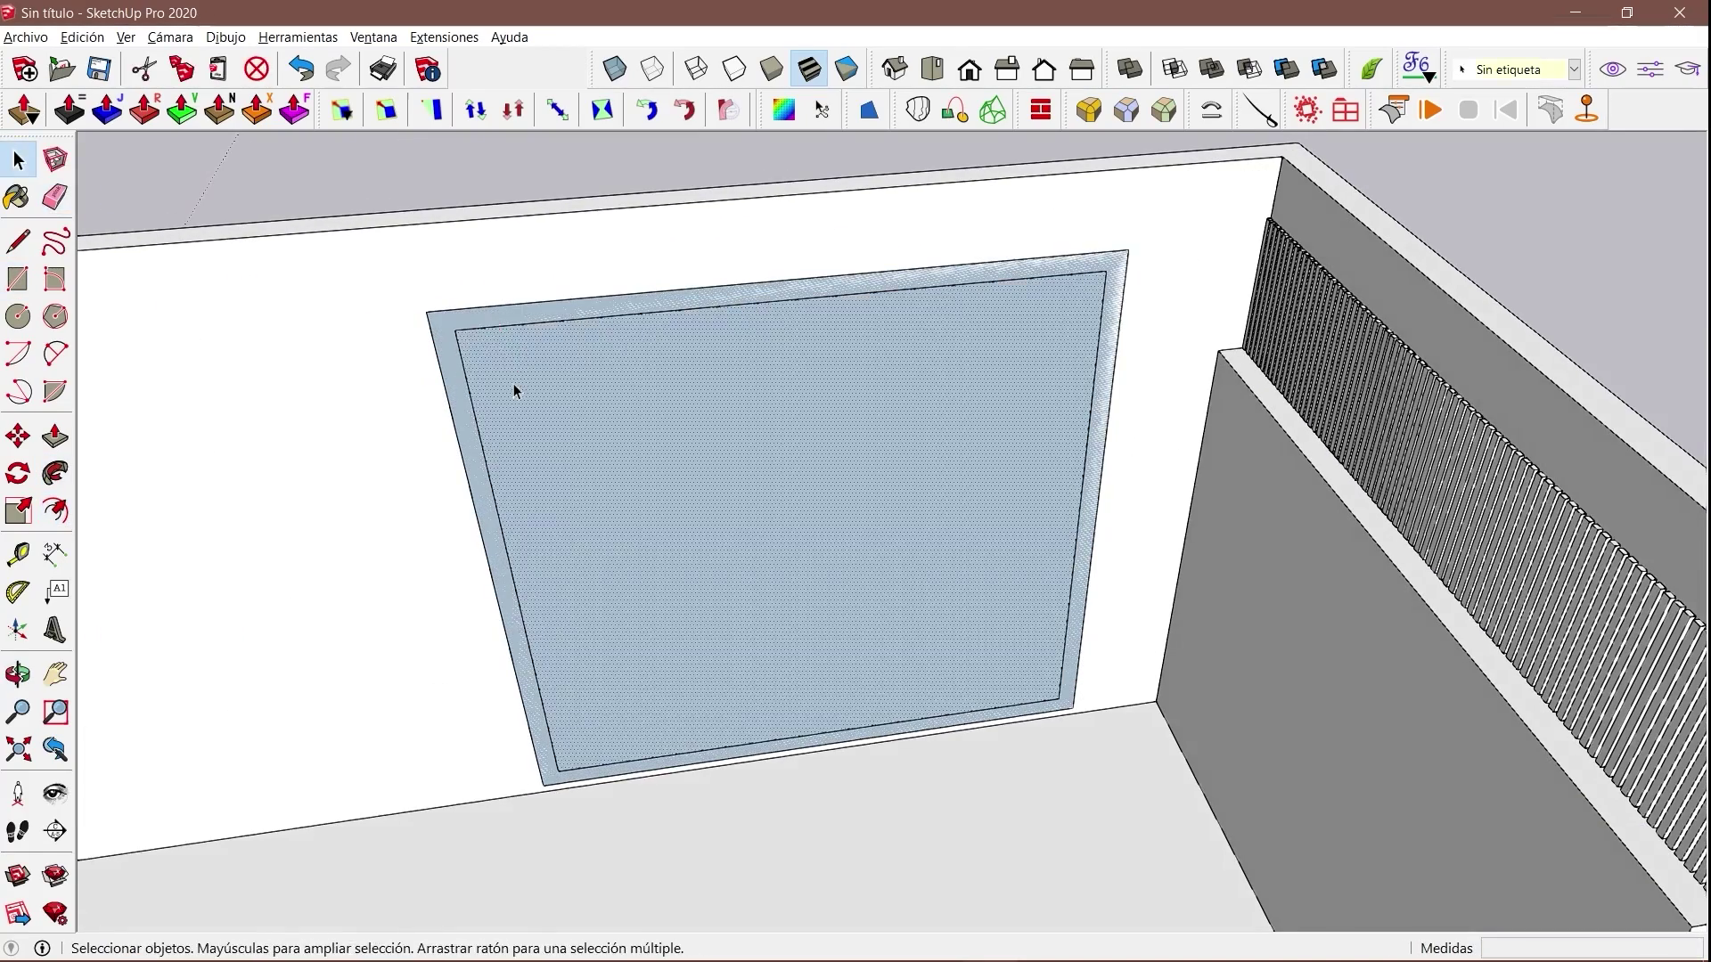
pyautogui.press('p')
pyautogui.press('Escape')
pyautogui.moveTo(471, 321)
pyautogui.mouseDown(button='middle')
pyautogui.moveTo(724, 523)
pyautogui.moveTo(727, 624)
pyautogui.mouseUp(button='middle')
pyautogui.scroll(3, 727, 623)
pyautogui.click(17, 278)
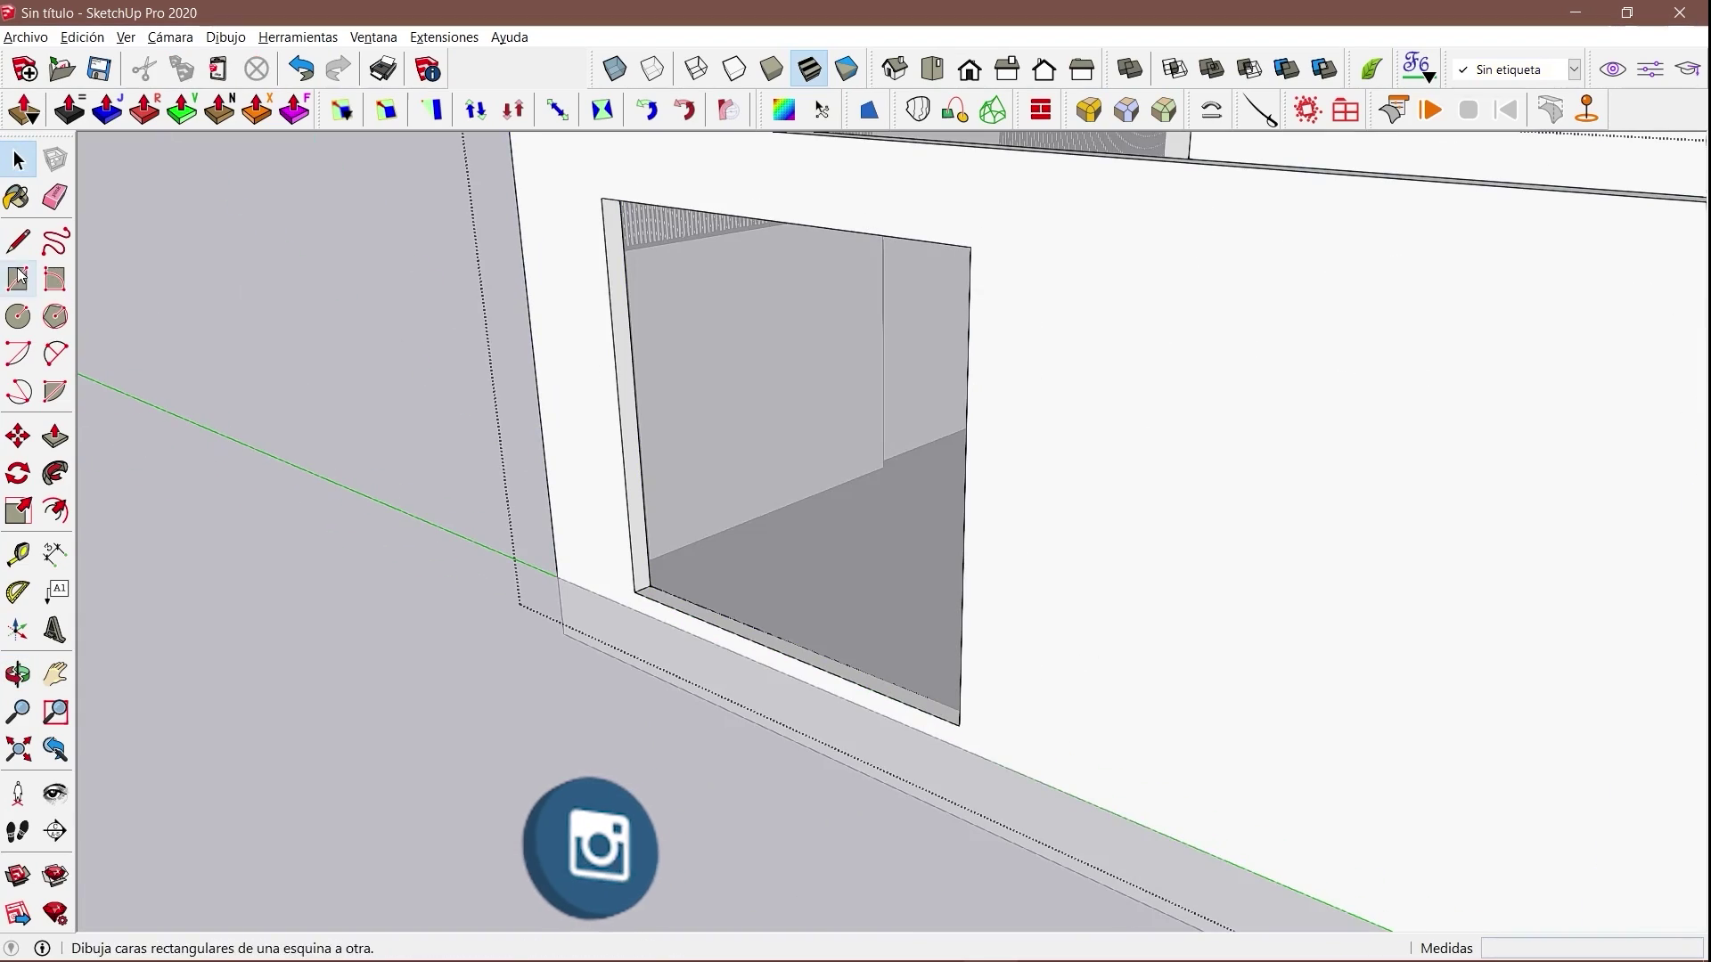
pyautogui.click(960, 723)
pyautogui.press('space')
pyautogui.press('Delete')
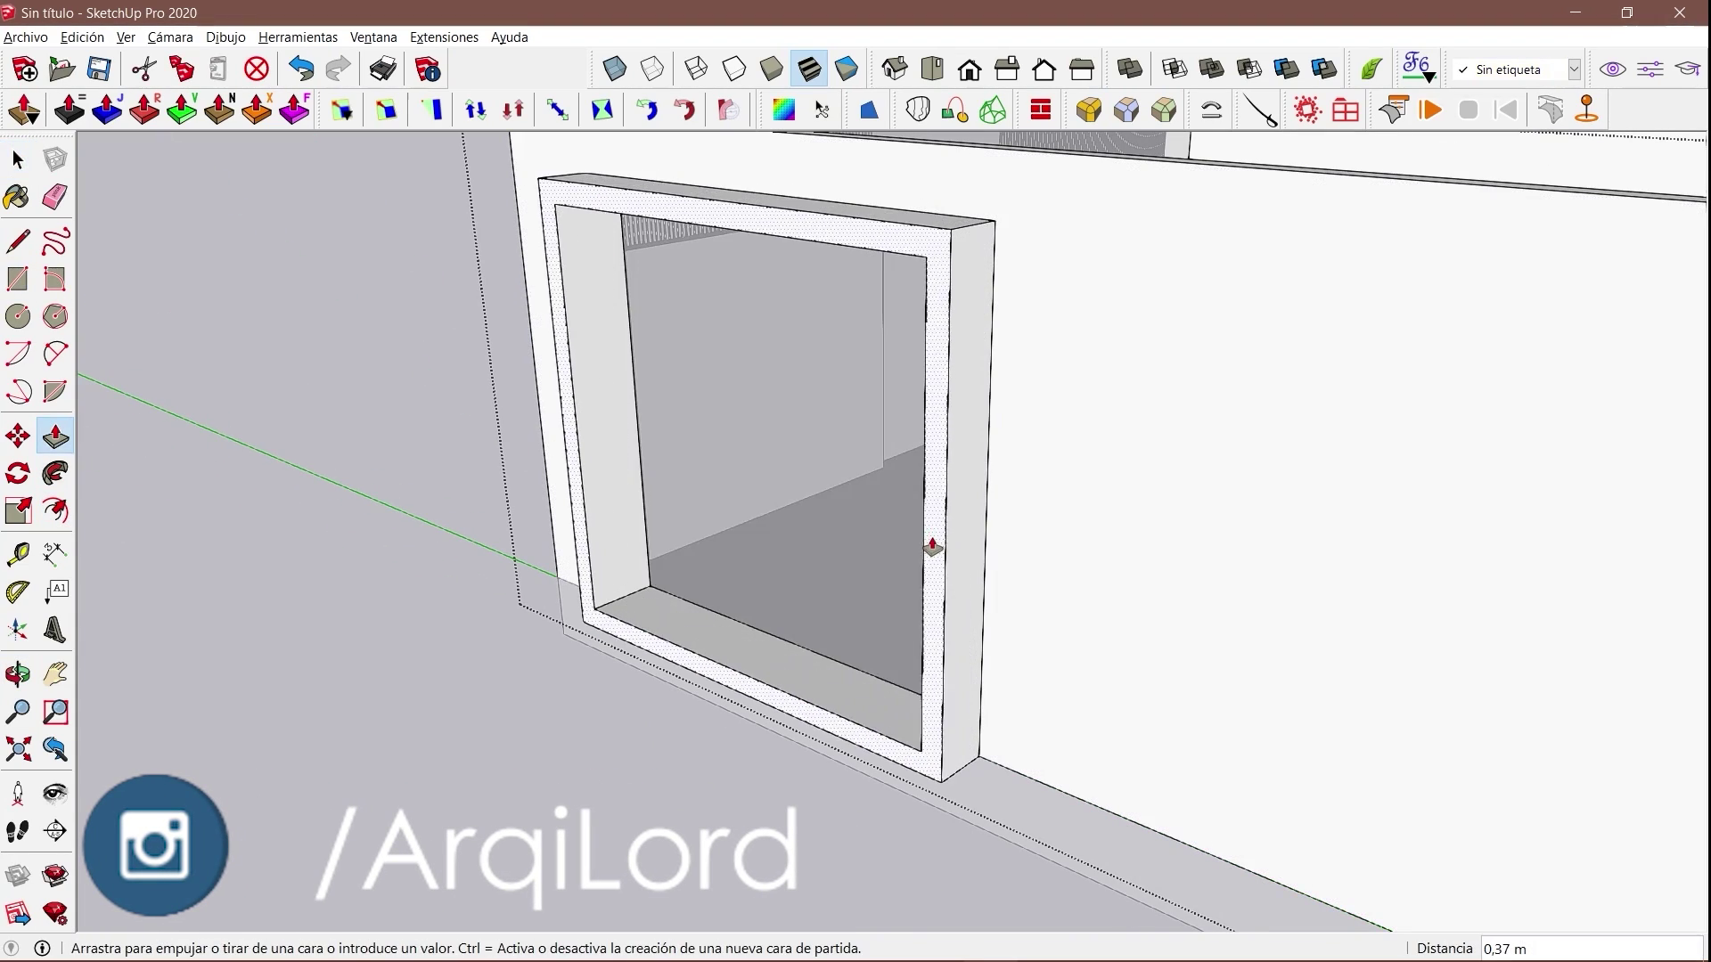
pyautogui.click(932, 547)
# Push the frame face outward so the window frame projects from the wall.
pyautogui.moveTo(932, 547)
pyautogui.mouseDown(button='middle')
pyautogui.moveTo(687, 549)
pyautogui.moveTo(905, 389)
pyautogui.moveTo(687, 668)
pyautogui.mouseUp(button='middle')
pyautogui.scroll(3, 713, 554)
pyautogui.scroll(3, 821, 677)
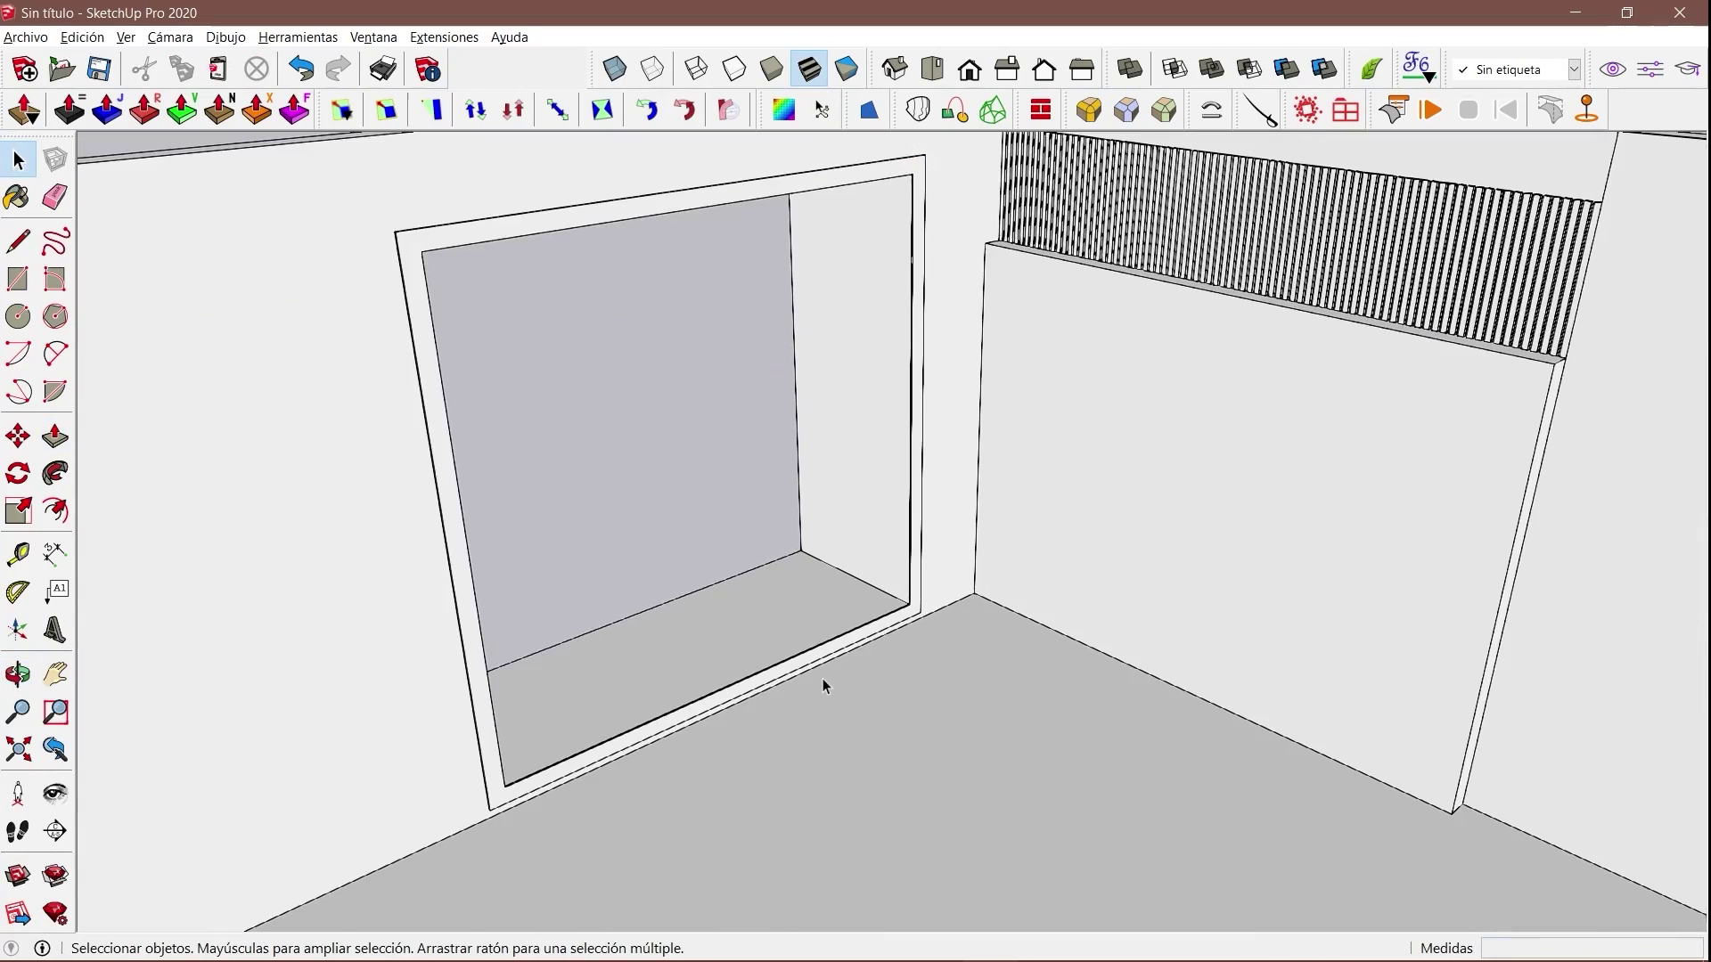
pyautogui.scroll(3, 822, 681)
pyautogui.moveTo(822, 681)
pyautogui.mouseDown(button='middle')
pyautogui.moveTo(1138, 405)
pyautogui.moveTo(951, 637)
pyautogui.mouseUp(button='middle')
pyautogui.click(55, 437)
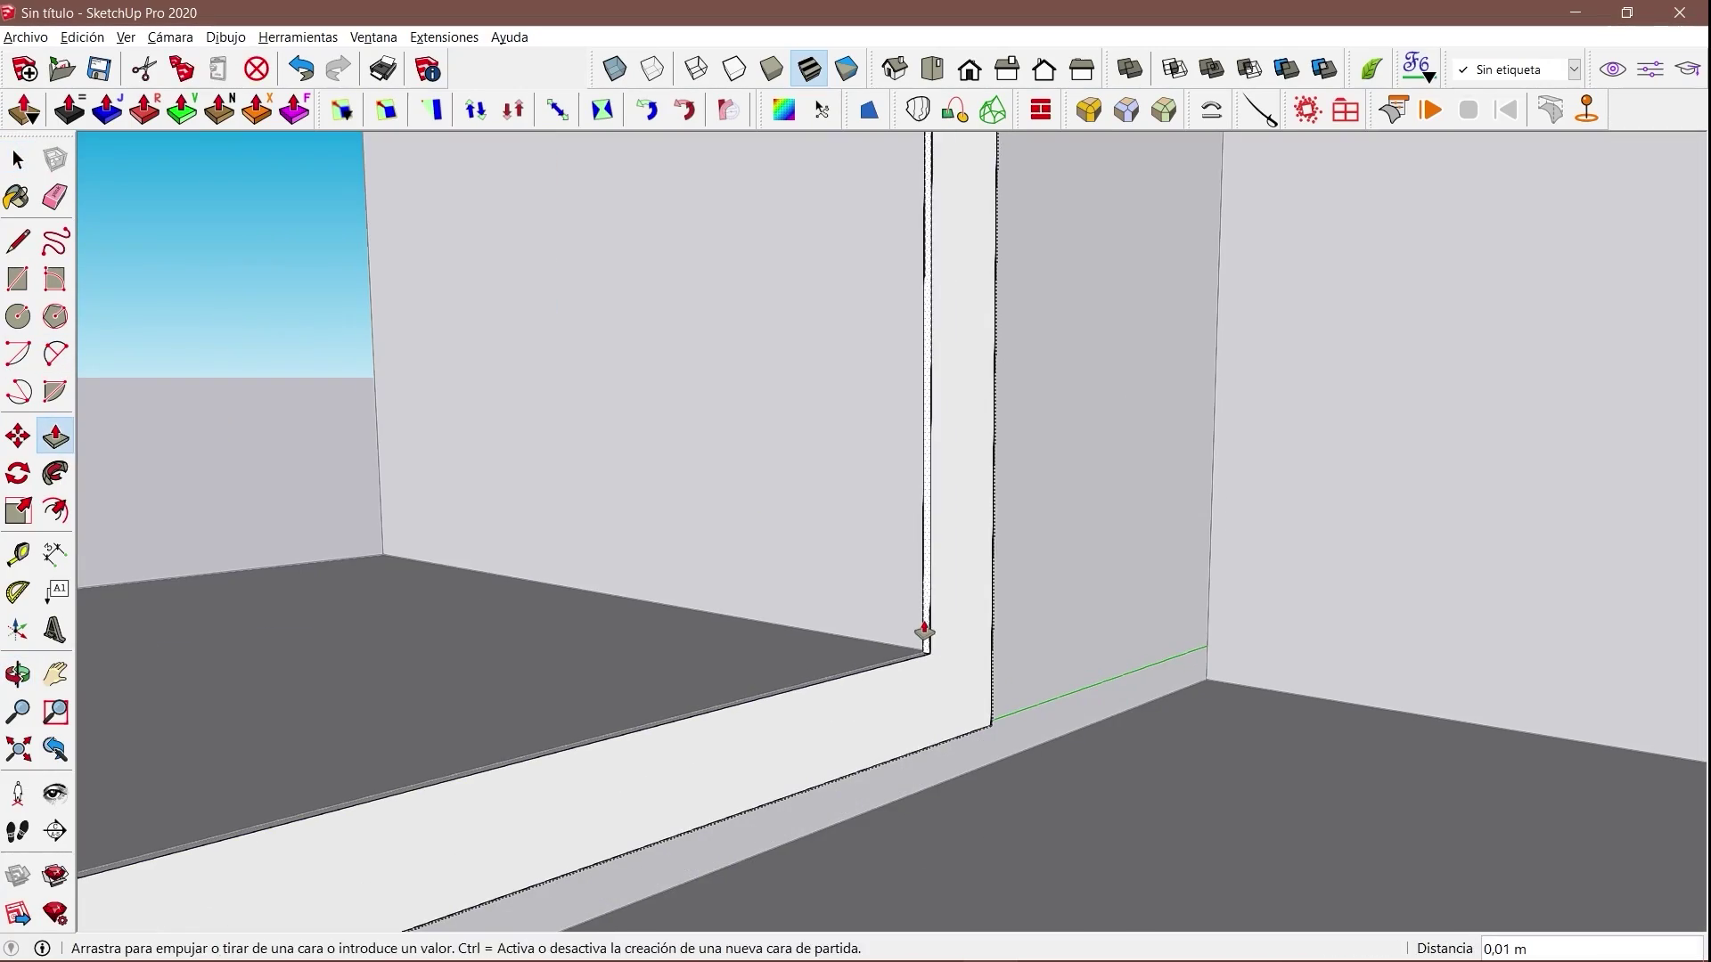
pyautogui.scroll(-5, 907, 661)
pyautogui.moveTo(973, 806)
pyautogui.mouseDown(button='middle')
pyautogui.moveTo(962, 328)
pyautogui.moveTo(870, 267)
pyautogui.moveTo(860, 782)
pyautogui.mouseUp(button='middle')
pyautogui.scroll(5, 966, 618)
pyautogui.scroll(3, 592, 573)
pyautogui.scroll(-2, 541, 592)
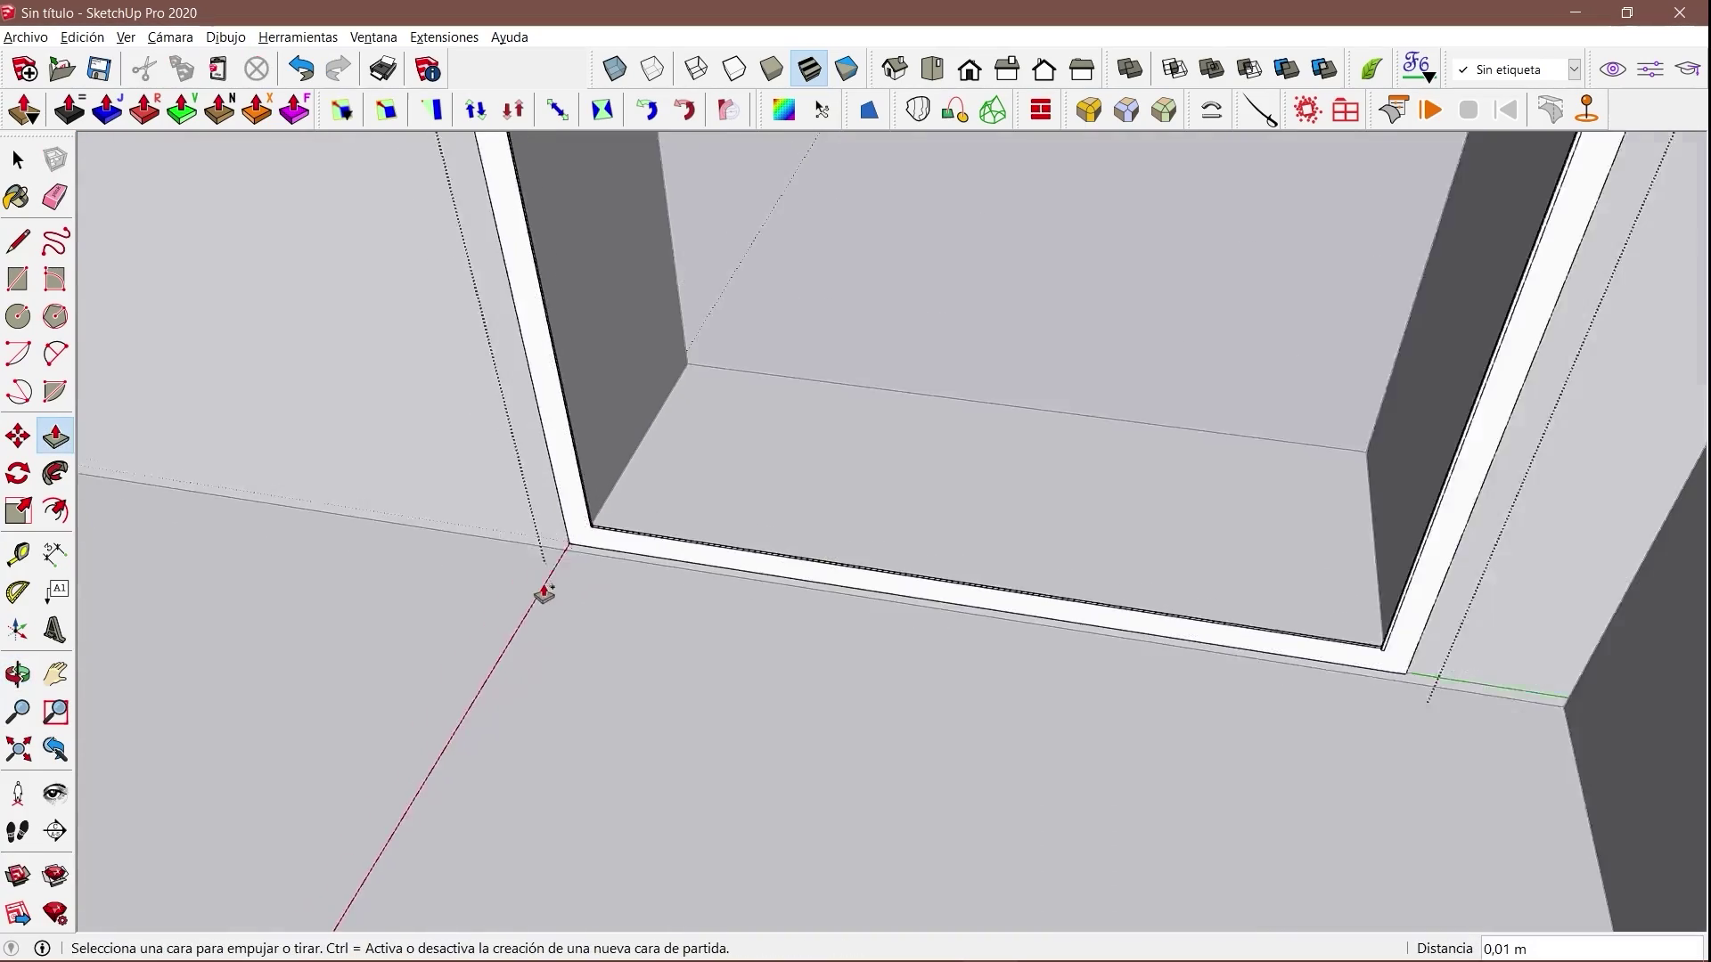
pyautogui.scroll(4, 1344, 700)
# Undo and redo the last frame edits, then review the finished window opening.
pyautogui.hotkey('ctrl', 'z')
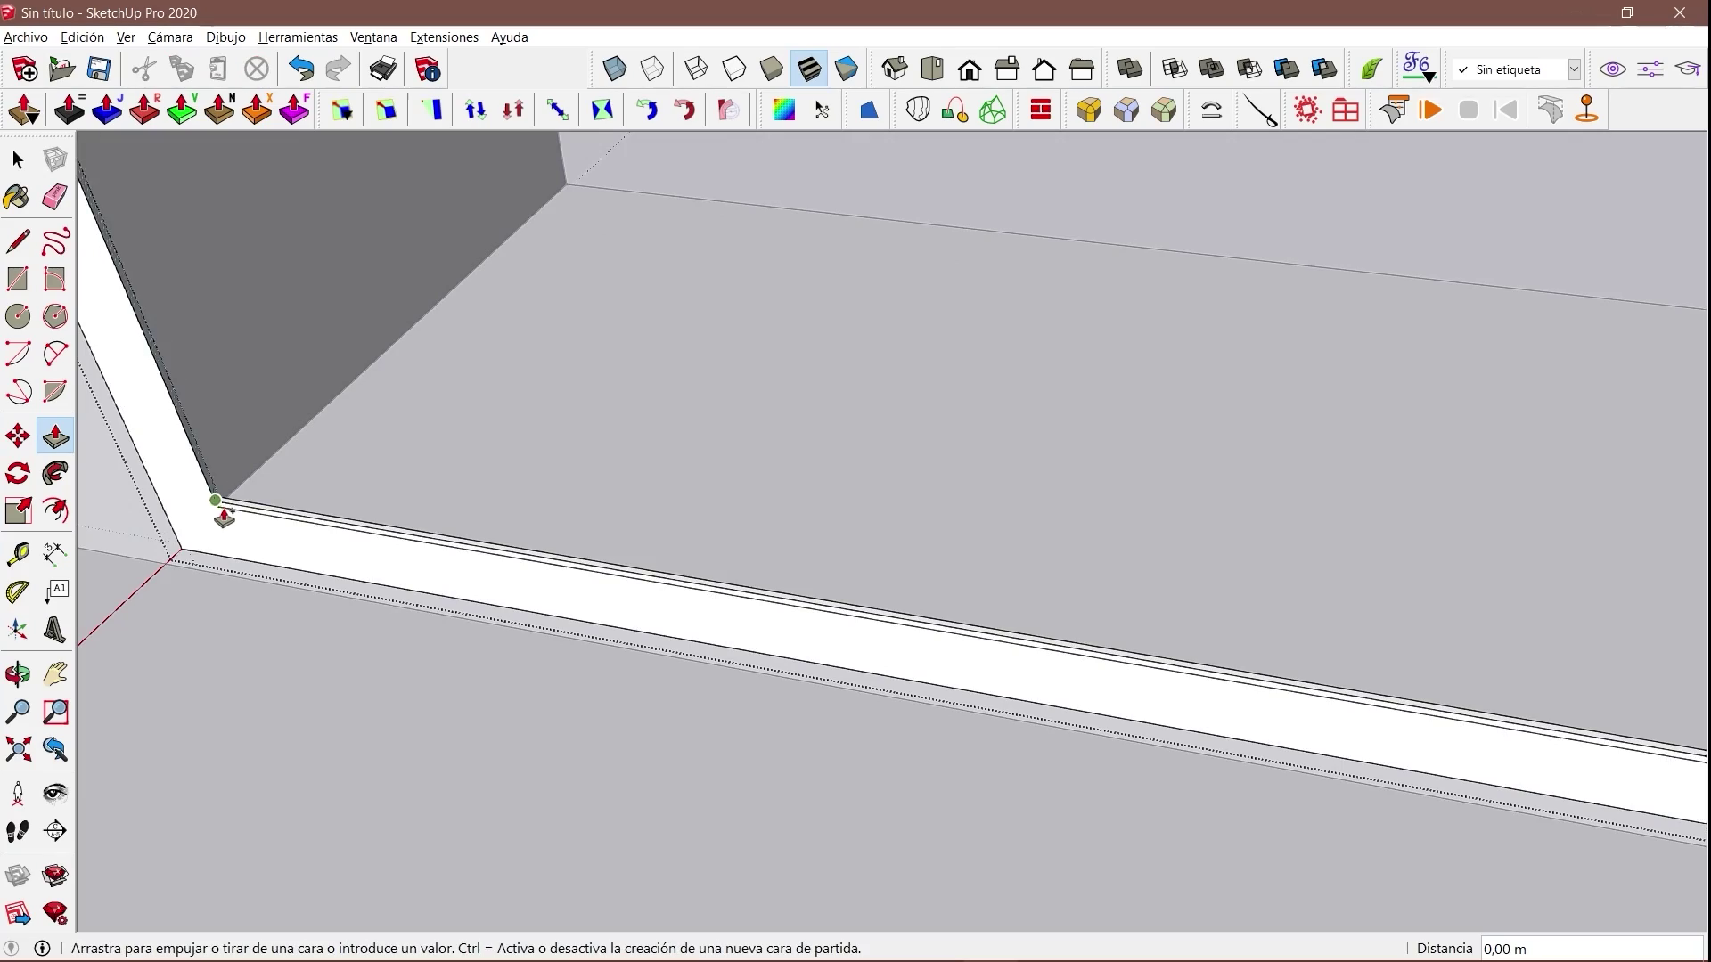
pyautogui.hotkey('ctrl', 'z')
pyautogui.hotkey('ctrl', 'z')
pyautogui.hotkey('ctrl', 'y')
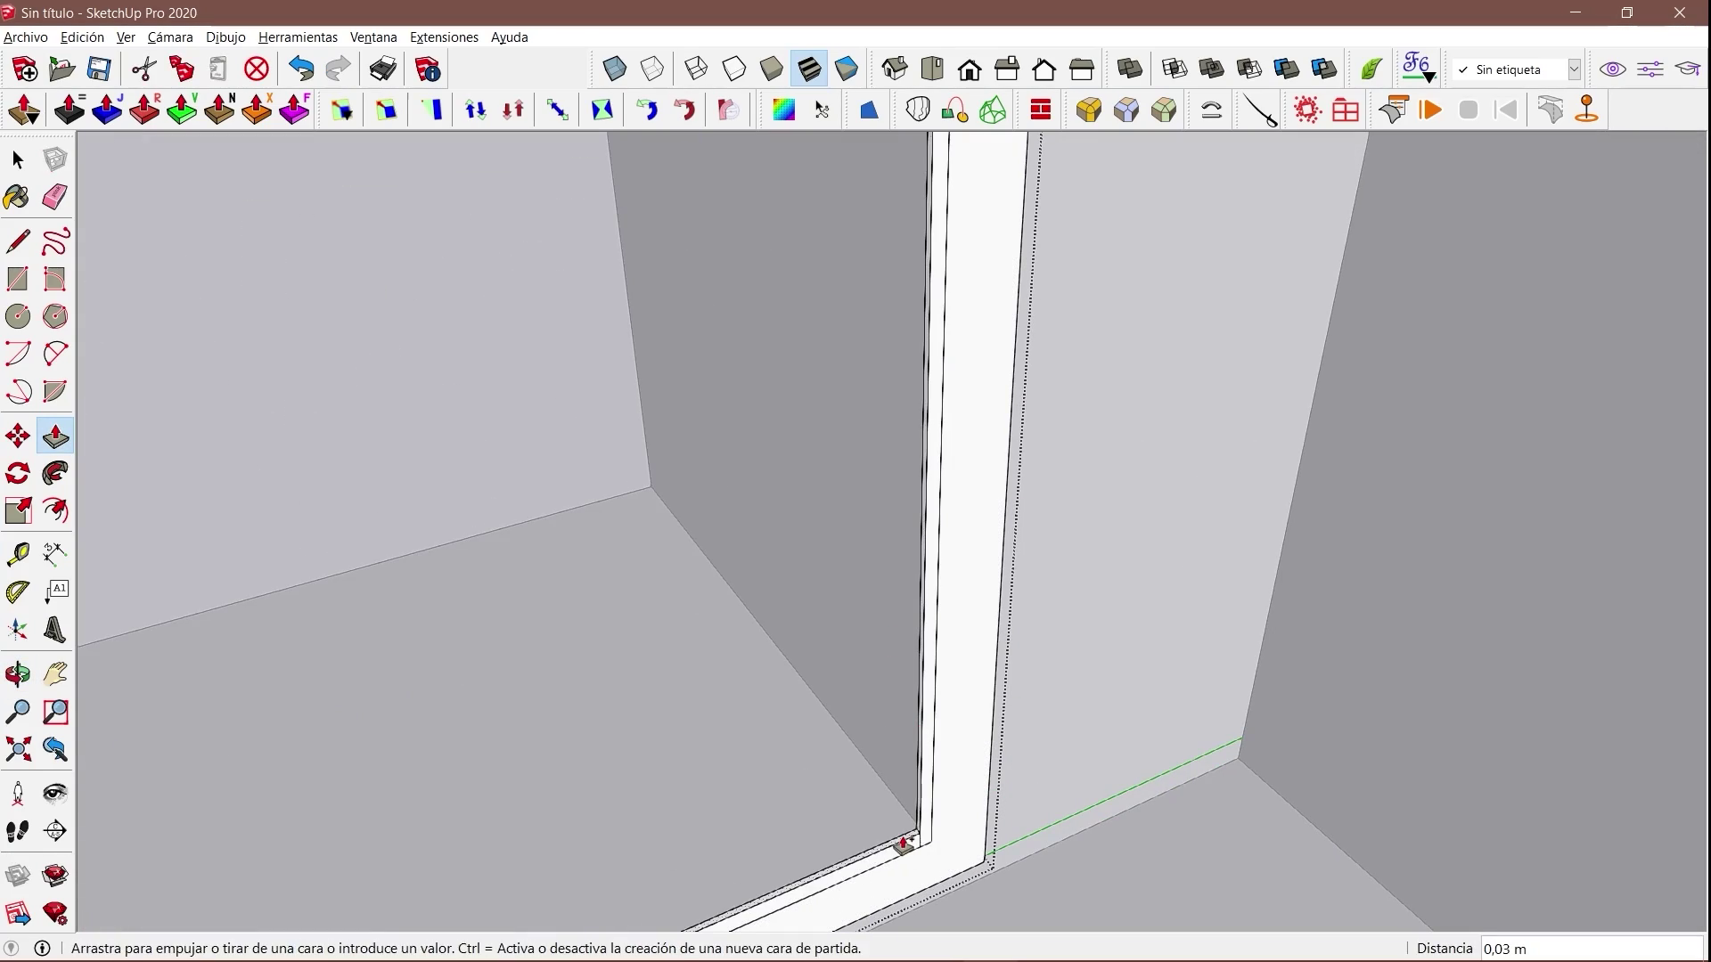
pyautogui.hotkey('ctrl', 'y')
pyautogui.hotkey('ctrl', 'y')
pyautogui.moveTo(704, 647); pyautogui.dragTo(1102, 410, button='middle')
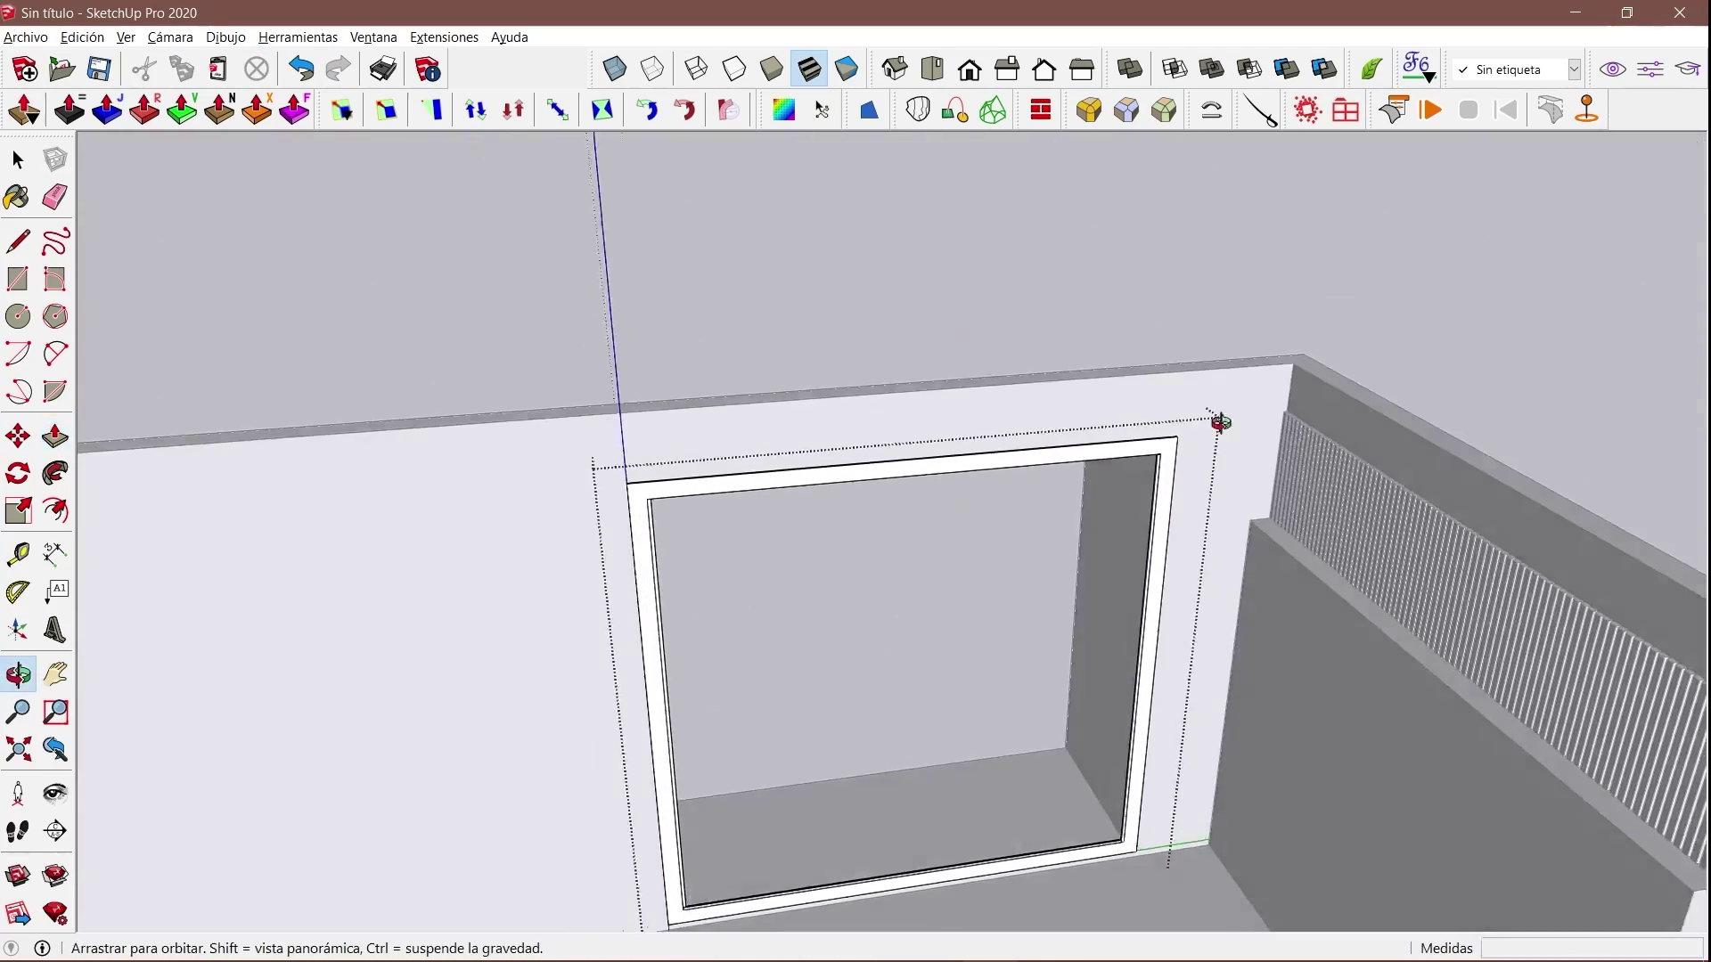
pyautogui.press('e')
pyautogui.moveTo(1300, 439)
pyautogui.mouseDown(button='middle')
pyautogui.moveTo(524, 382)
pyautogui.moveTo(948, 524)
pyautogui.moveTo(1055, 250)
pyautogui.moveTo(752, 317)
pyautogui.moveTo(565, 699)
pyautogui.moveTo(1222, 680)
pyautogui.moveTo(1143, 228)
pyautogui.moveTo(584, 172)
pyautogui.moveTo(1046, 366)
pyautogui.moveTo(784, 548)
pyautogui.moveTo(962, 450)
pyautogui.moveTo(856, 421)
pyautogui.moveTo(528, 466)
pyautogui.moveTo(640, 723)
pyautogui.moveTo(661, 680)
pyautogui.moveTo(802, 553)
pyautogui.moveTo(580, 312)
pyautogui.moveTo(967, 365)
pyautogui.mouseUp(button='middle')
pyautogui.press('space')
pyautogui.scroll(-5, 1152, 448)
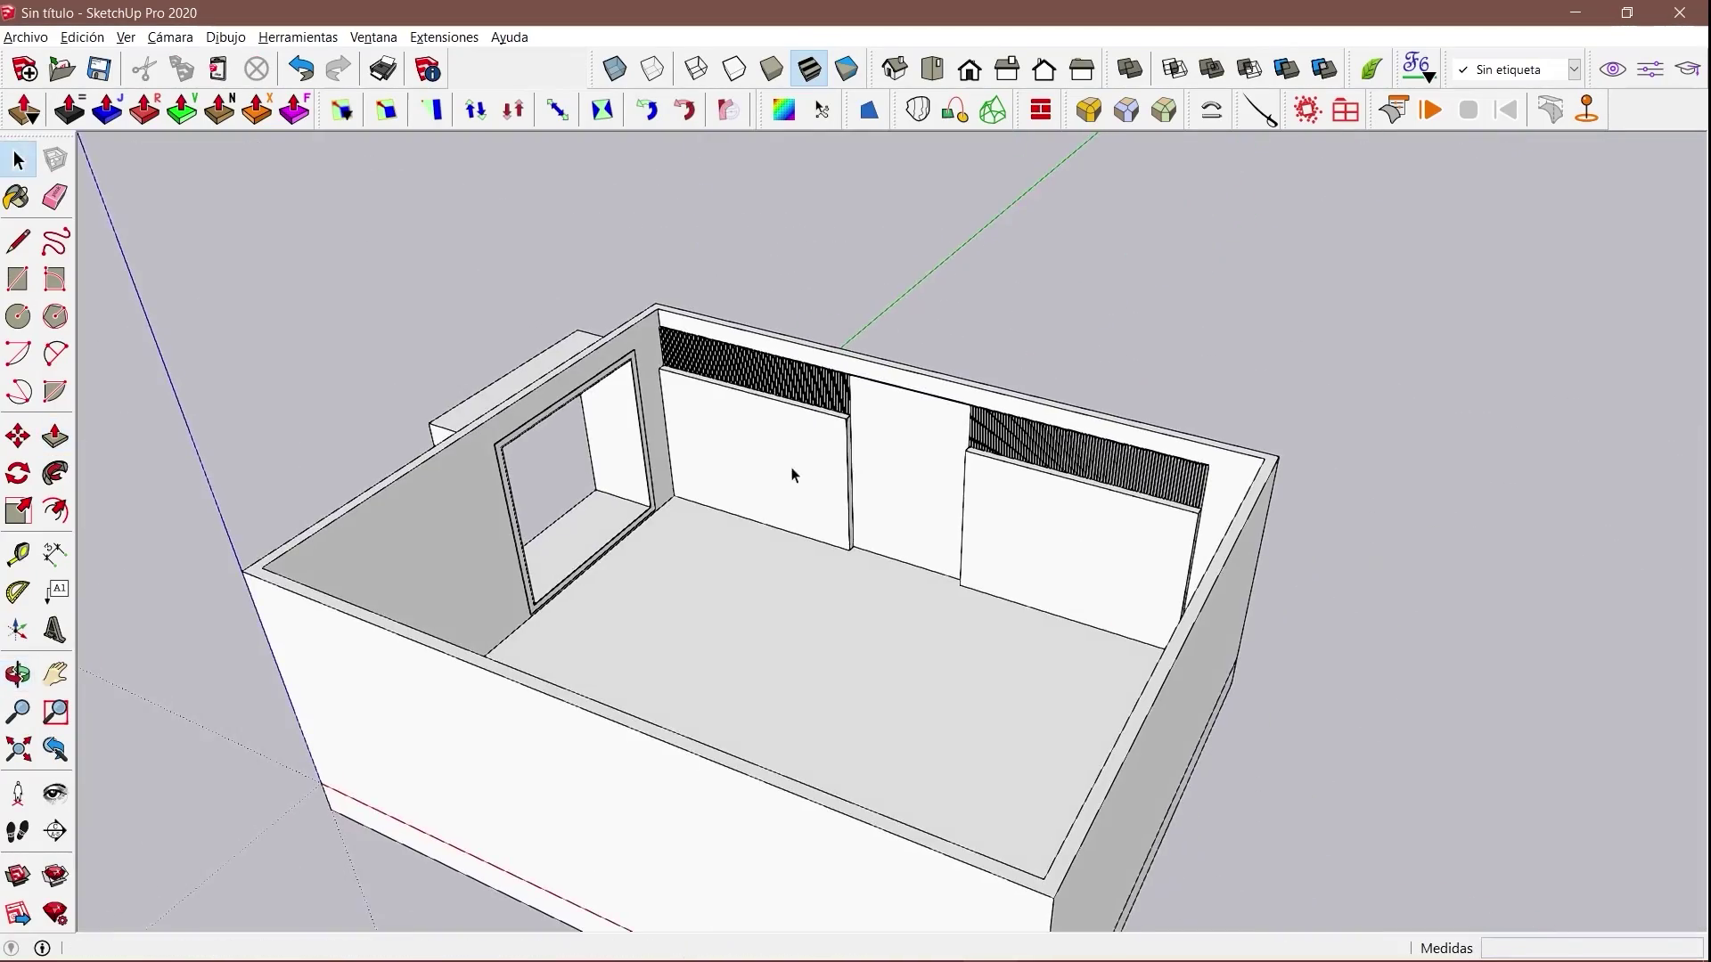
pyautogui.press('space')
# Section the room box open and push the ceiling face down slightly.
pyautogui.moveTo(795, 469)
pyautogui.mouseDown(button='middle')
pyautogui.moveTo(726, 451)
pyautogui.moveTo(647, 568)
pyautogui.moveTo(295, 566)
pyautogui.mouseUp(button='middle')
pyautogui.click(647, 569)
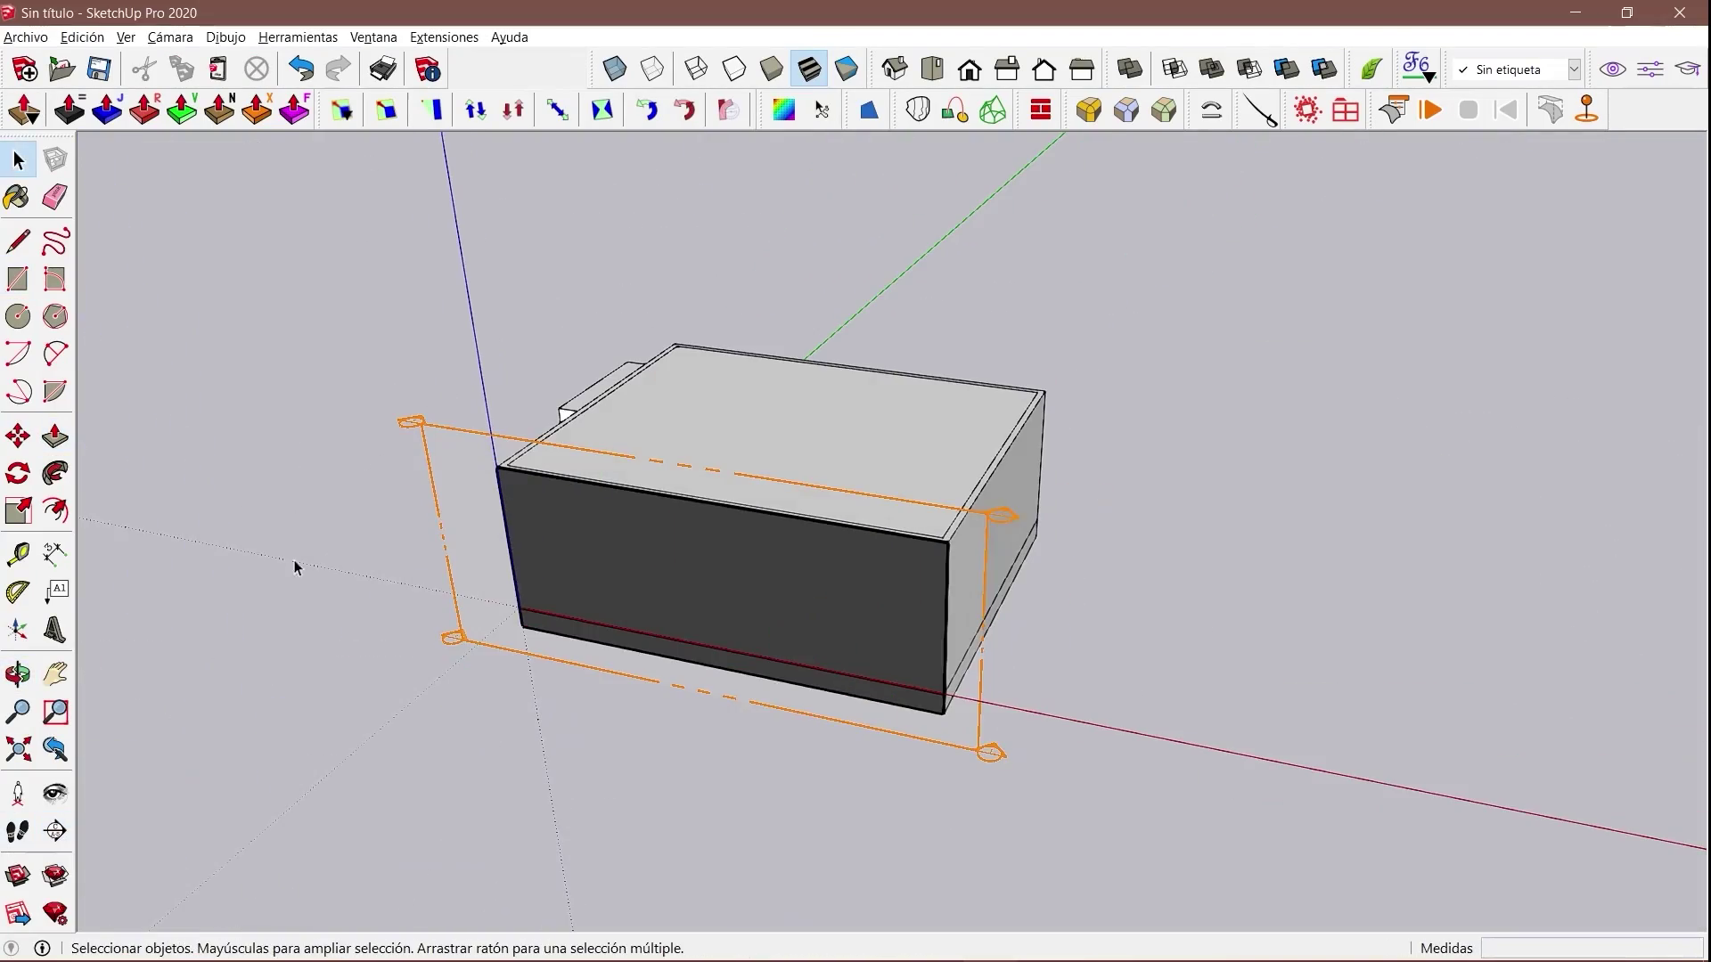
pyautogui.moveTo(858, 709)
pyautogui.mouseDown(button='middle')
pyautogui.moveTo(855, 382)
pyautogui.moveTo(451, 344)
pyautogui.moveTo(592, 275)
pyautogui.moveTo(485, 290)
pyautogui.moveTo(478, 310)
pyautogui.moveTo(890, 370)
pyautogui.moveTo(1344, 345)
pyautogui.mouseUp(button='middle')
pyautogui.scroll(5, 856, 383)
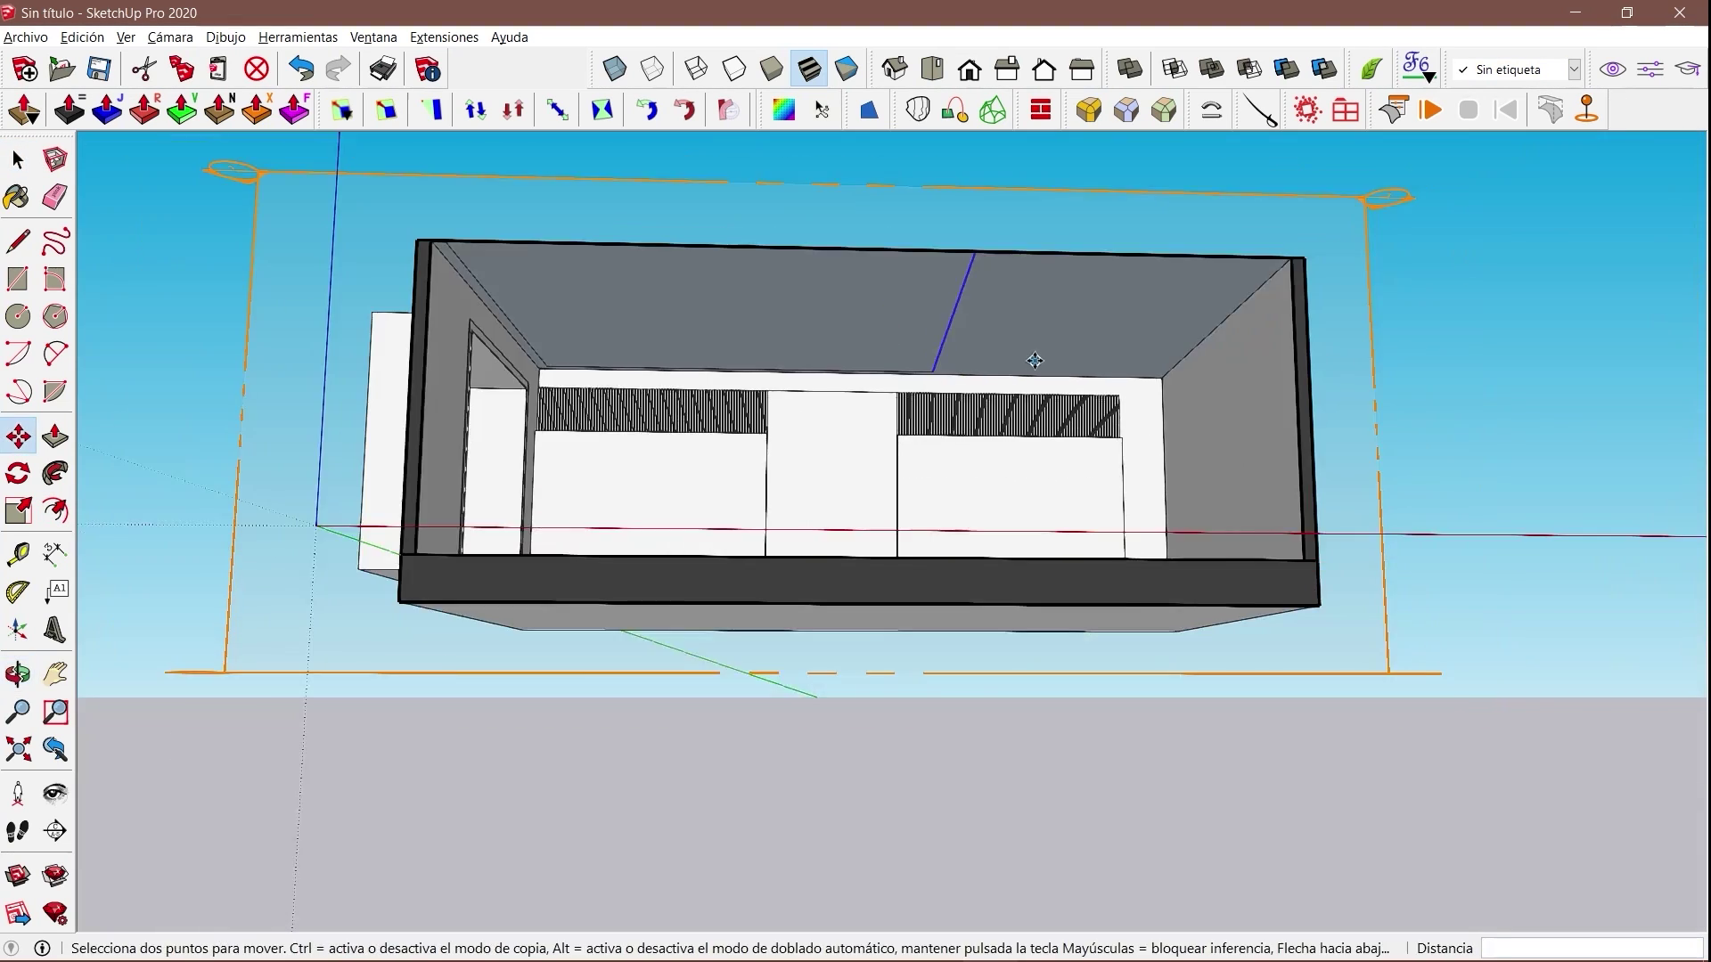
pyautogui.click(54, 437)
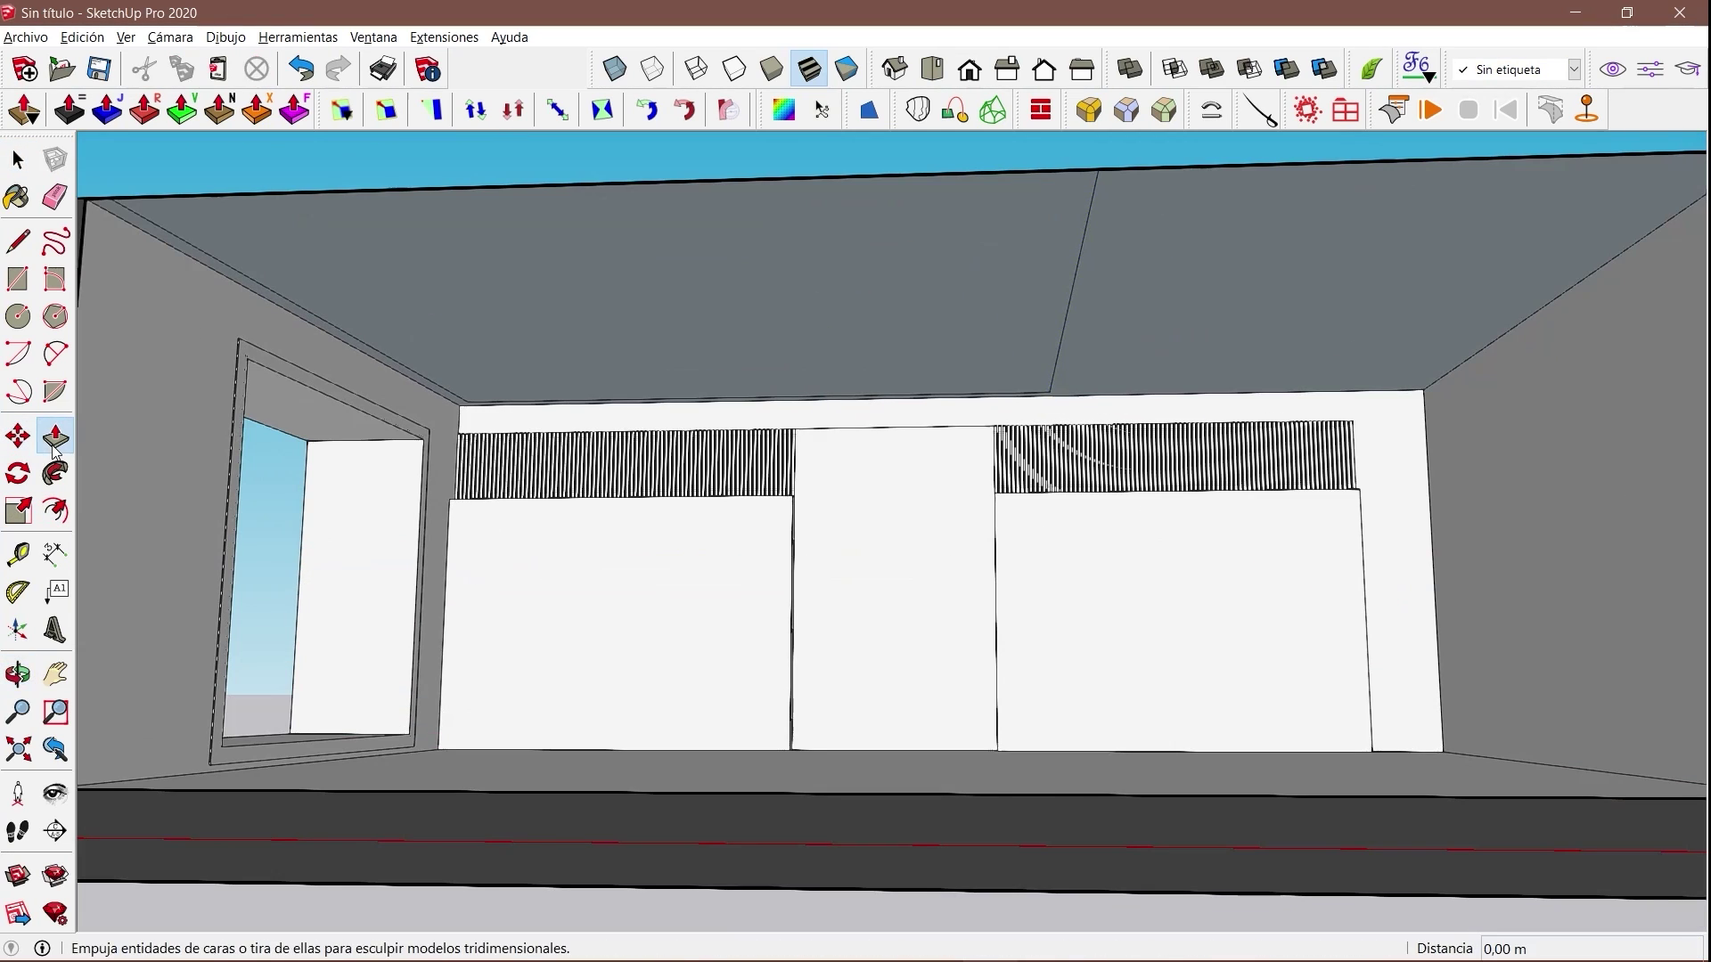
pyautogui.moveTo(1087, 378); pyautogui.dragTo(1091, 384)
pyautogui.click(1093, 408)
pyautogui.scroll(-5, 1093, 408)
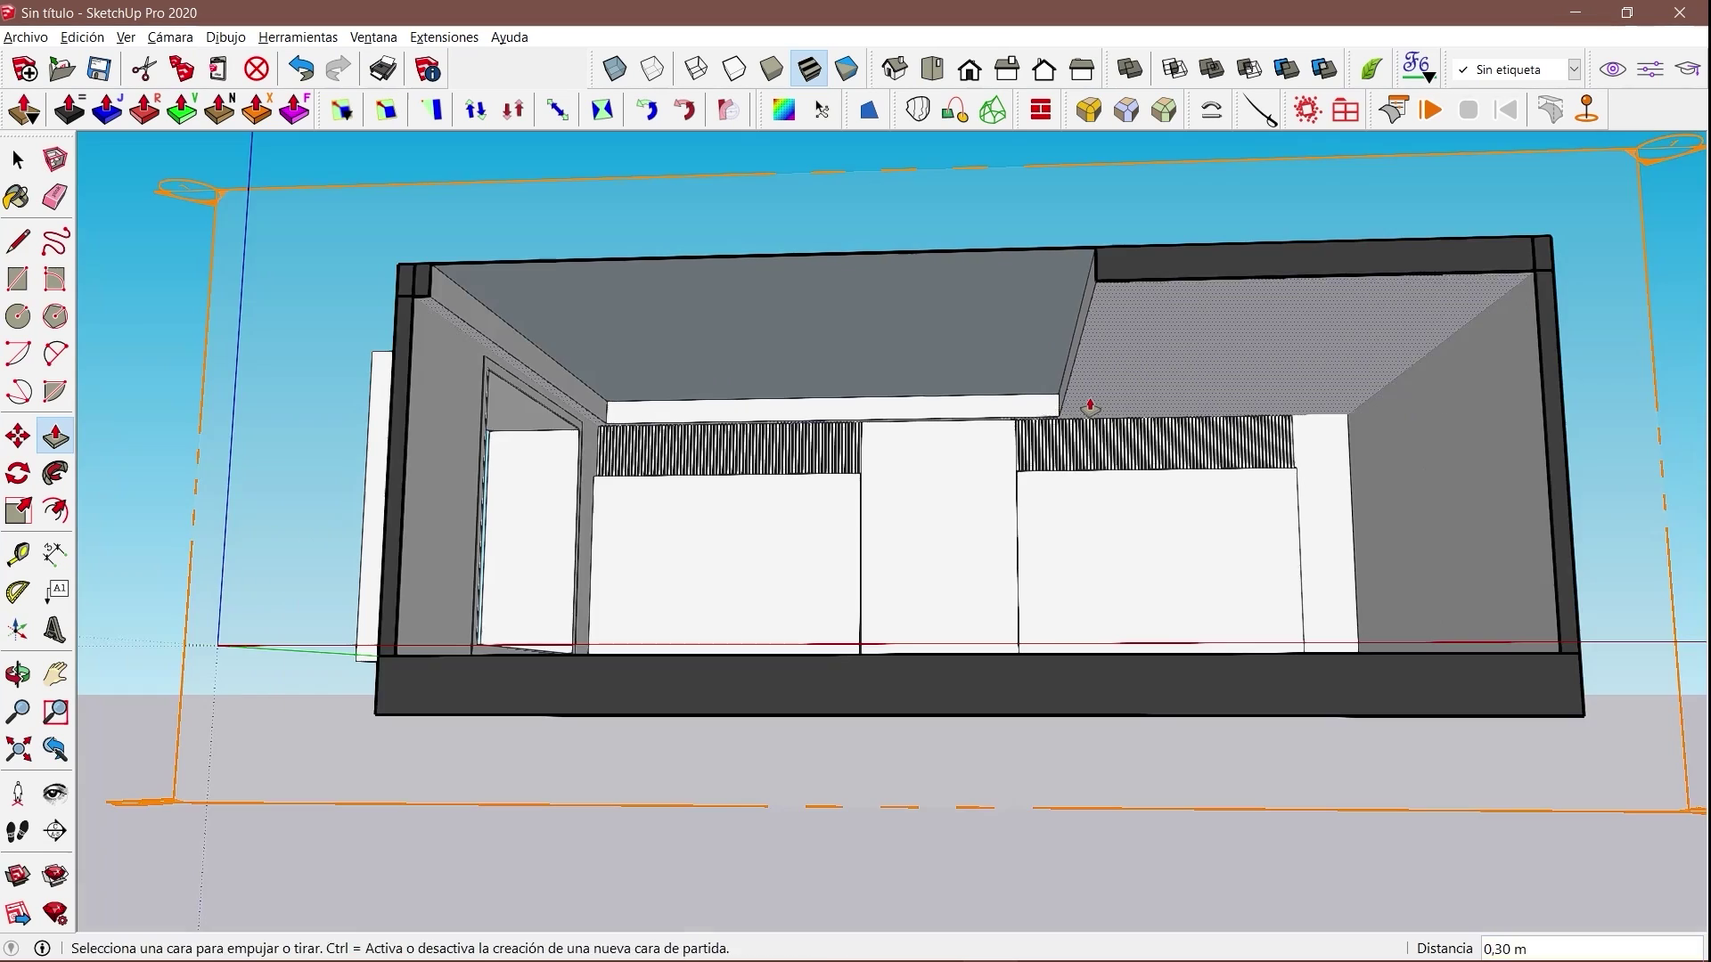
# Start a line at the ceiling corner, then view the ceiling from below the box.
pyautogui.press('l')
pyautogui.click(515, 413)
pyautogui.scroll(5, 1492, 400)
pyautogui.scroll(-5, 1494, 392)
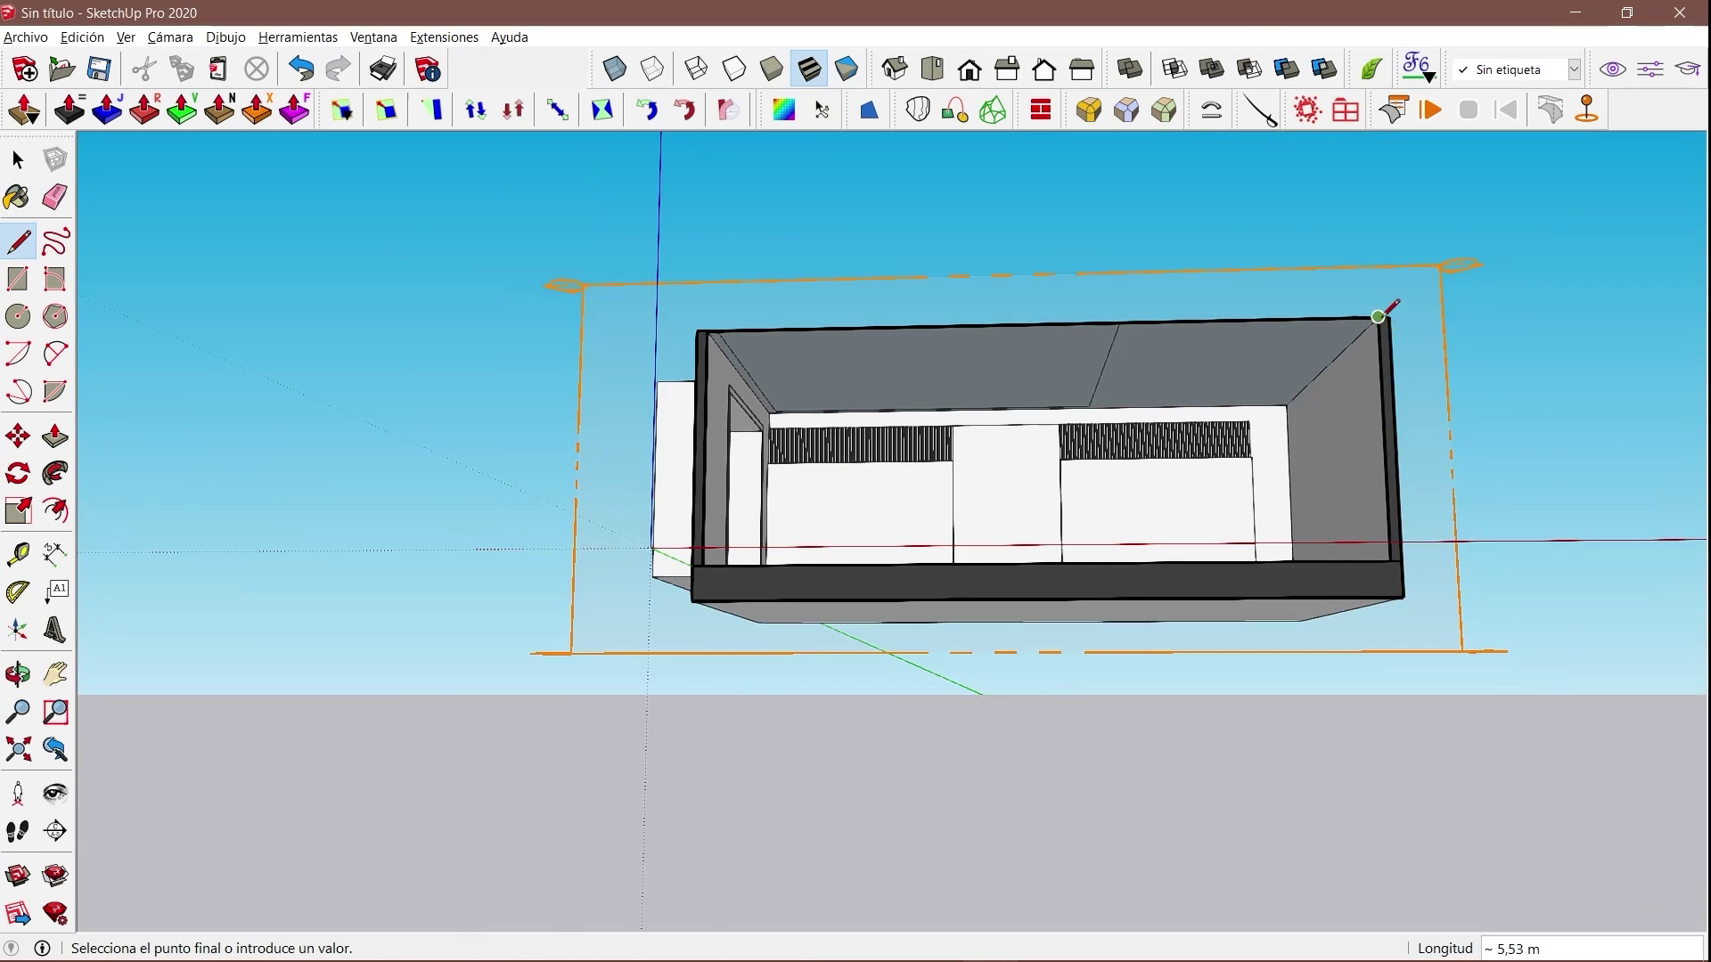
pyautogui.press('space')
pyautogui.moveTo(757, 674); pyautogui.dragTo(842, 429, button='middle')
pyautogui.press('l')
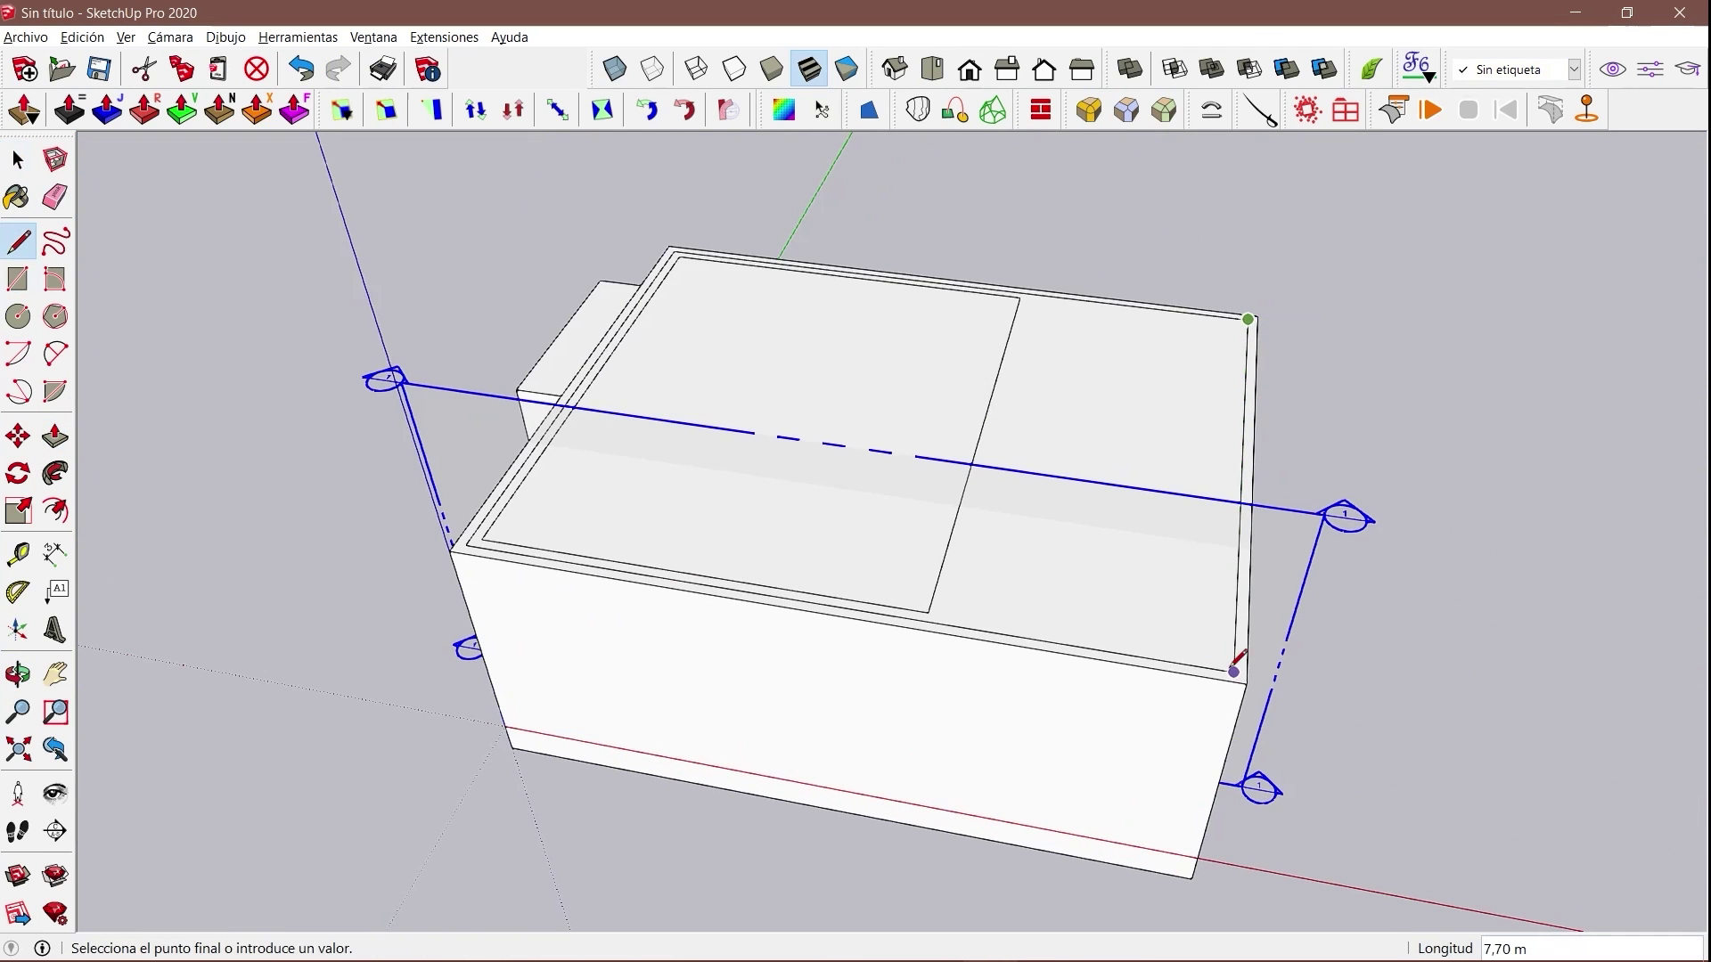
pyautogui.press('p')
pyautogui.moveTo(684, 242); pyautogui.dragTo(981, 580, button='middle')
pyautogui.scroll(5, 1256, 293)
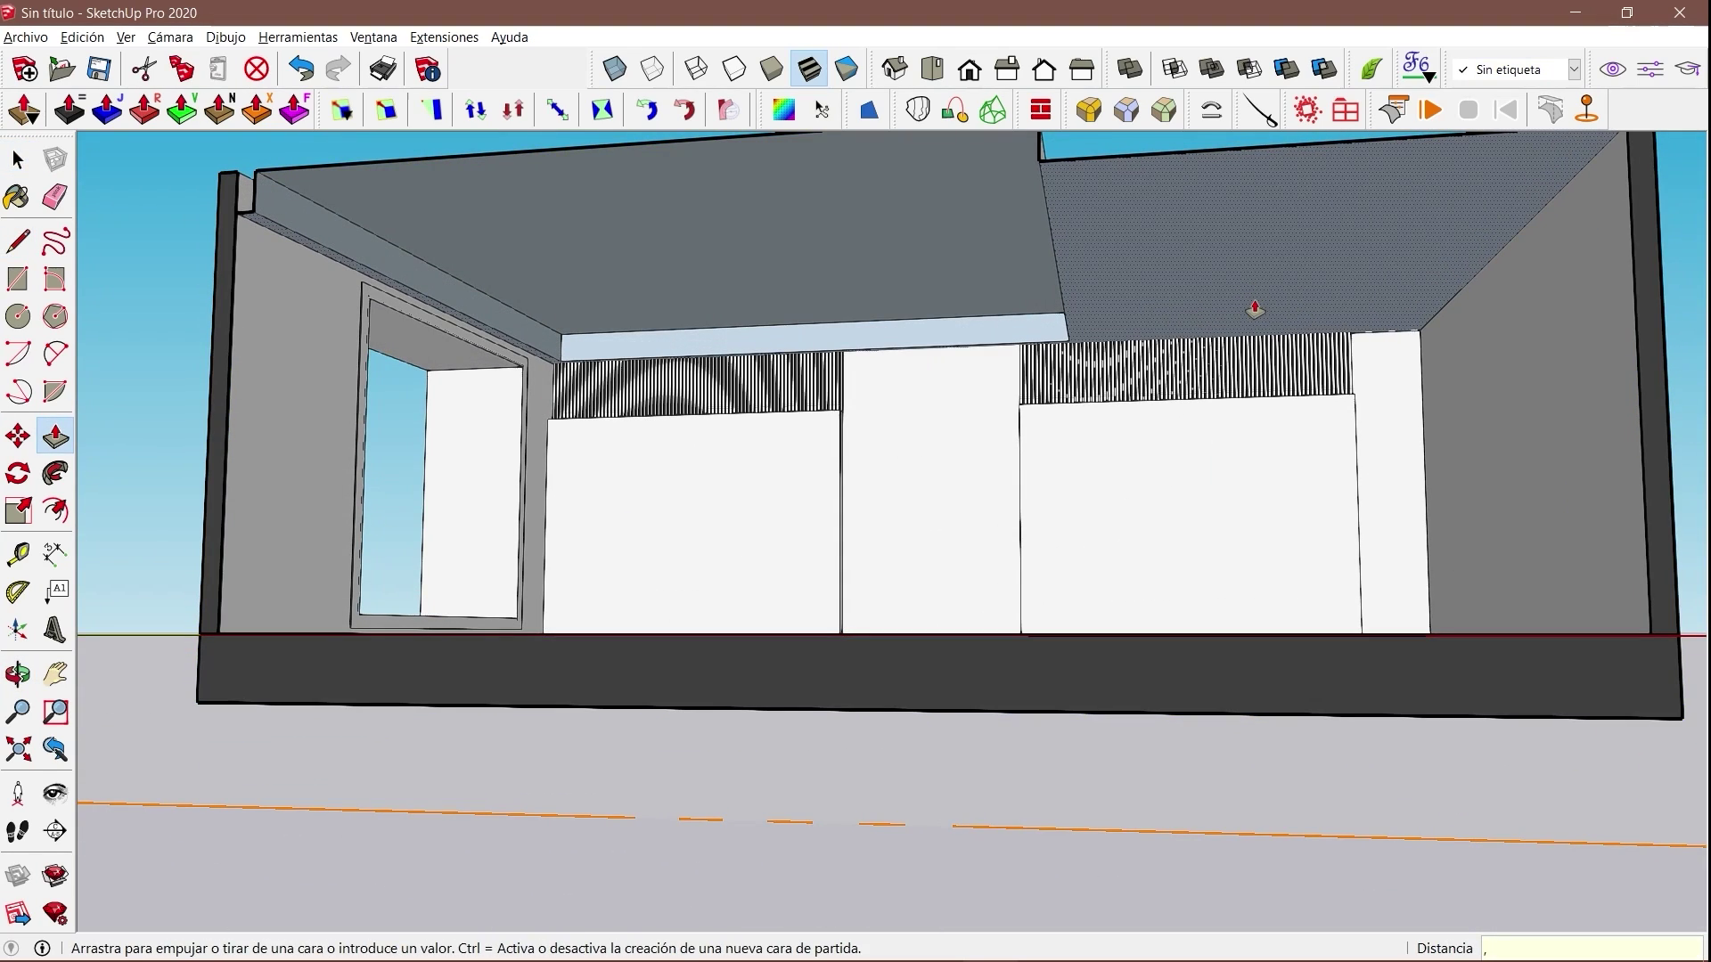
pyautogui.scroll(-4, 1086, 395)
pyautogui.press('space')
pyautogui.moveTo(1157, 349); pyautogui.dragTo(542, 339, button='middle')
# Open the ceiling group and erase the edge dividing its top face.
pyautogui.click(998, 307)
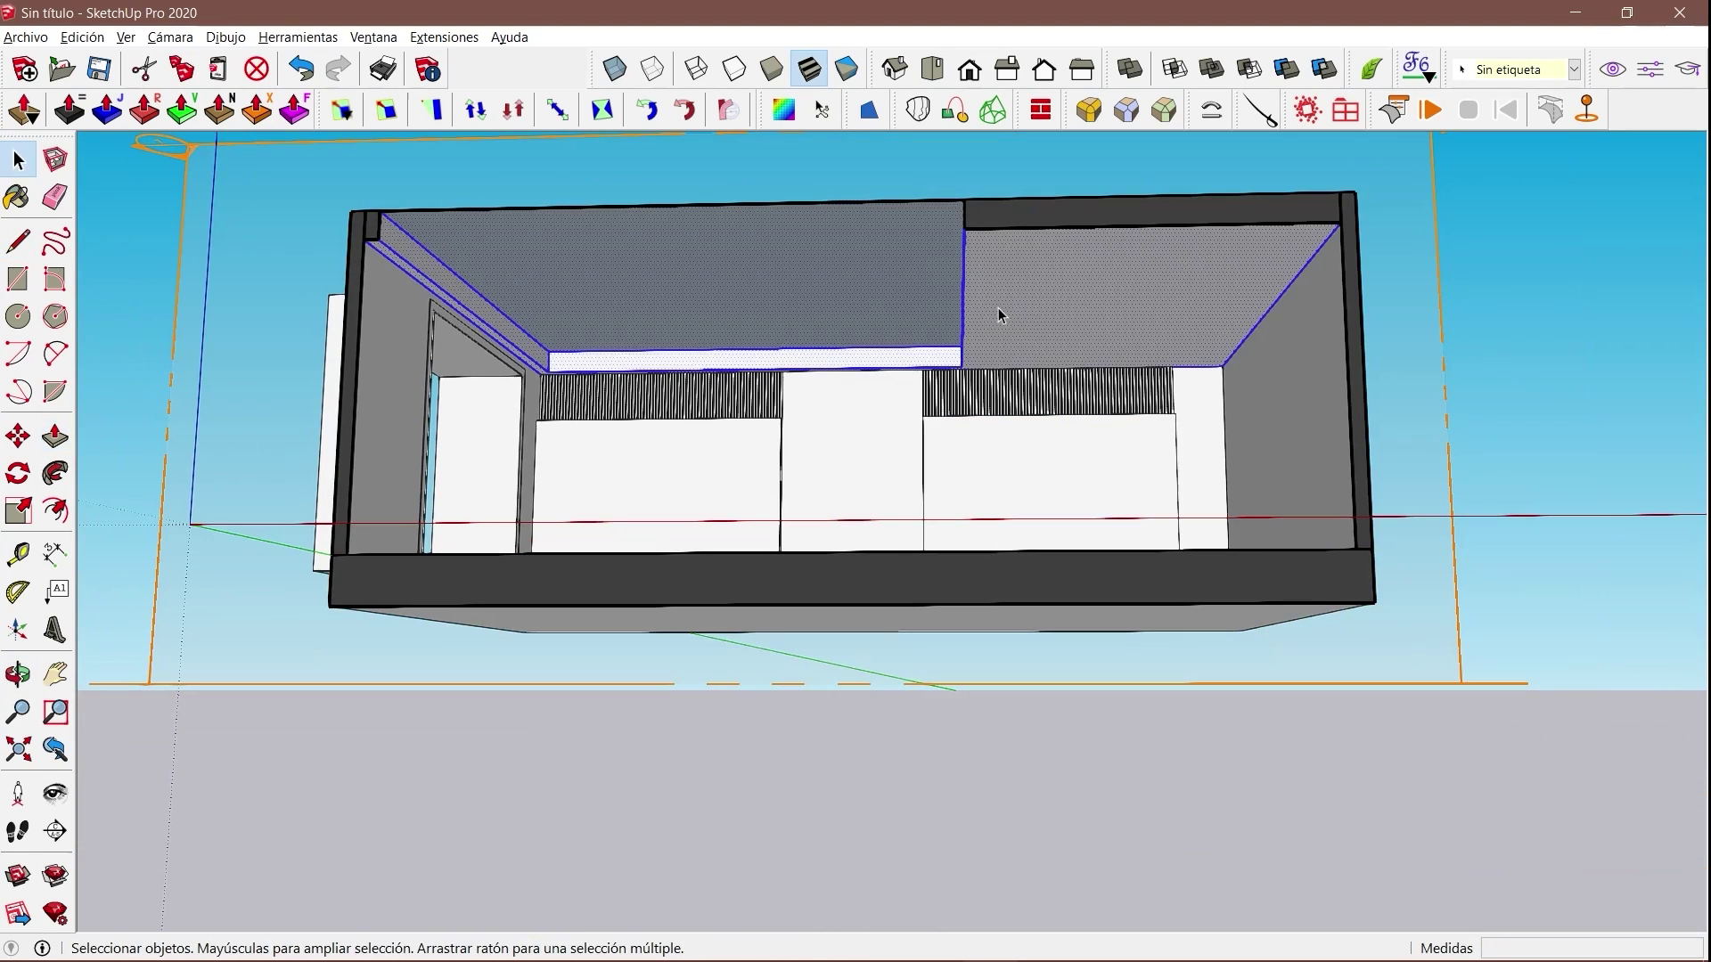
pyautogui.rightClick(999, 309)
pyautogui.moveTo(1033, 445)
pyautogui.mouseDown(button='middle')
pyautogui.moveTo(771, 416)
pyautogui.moveTo(1099, 431)
pyautogui.moveTo(1437, 332)
pyautogui.moveTo(1207, 454)
pyautogui.mouseUp(button='middle')
pyautogui.doubleClick(1207, 455)
pyautogui.click(1103, 434)
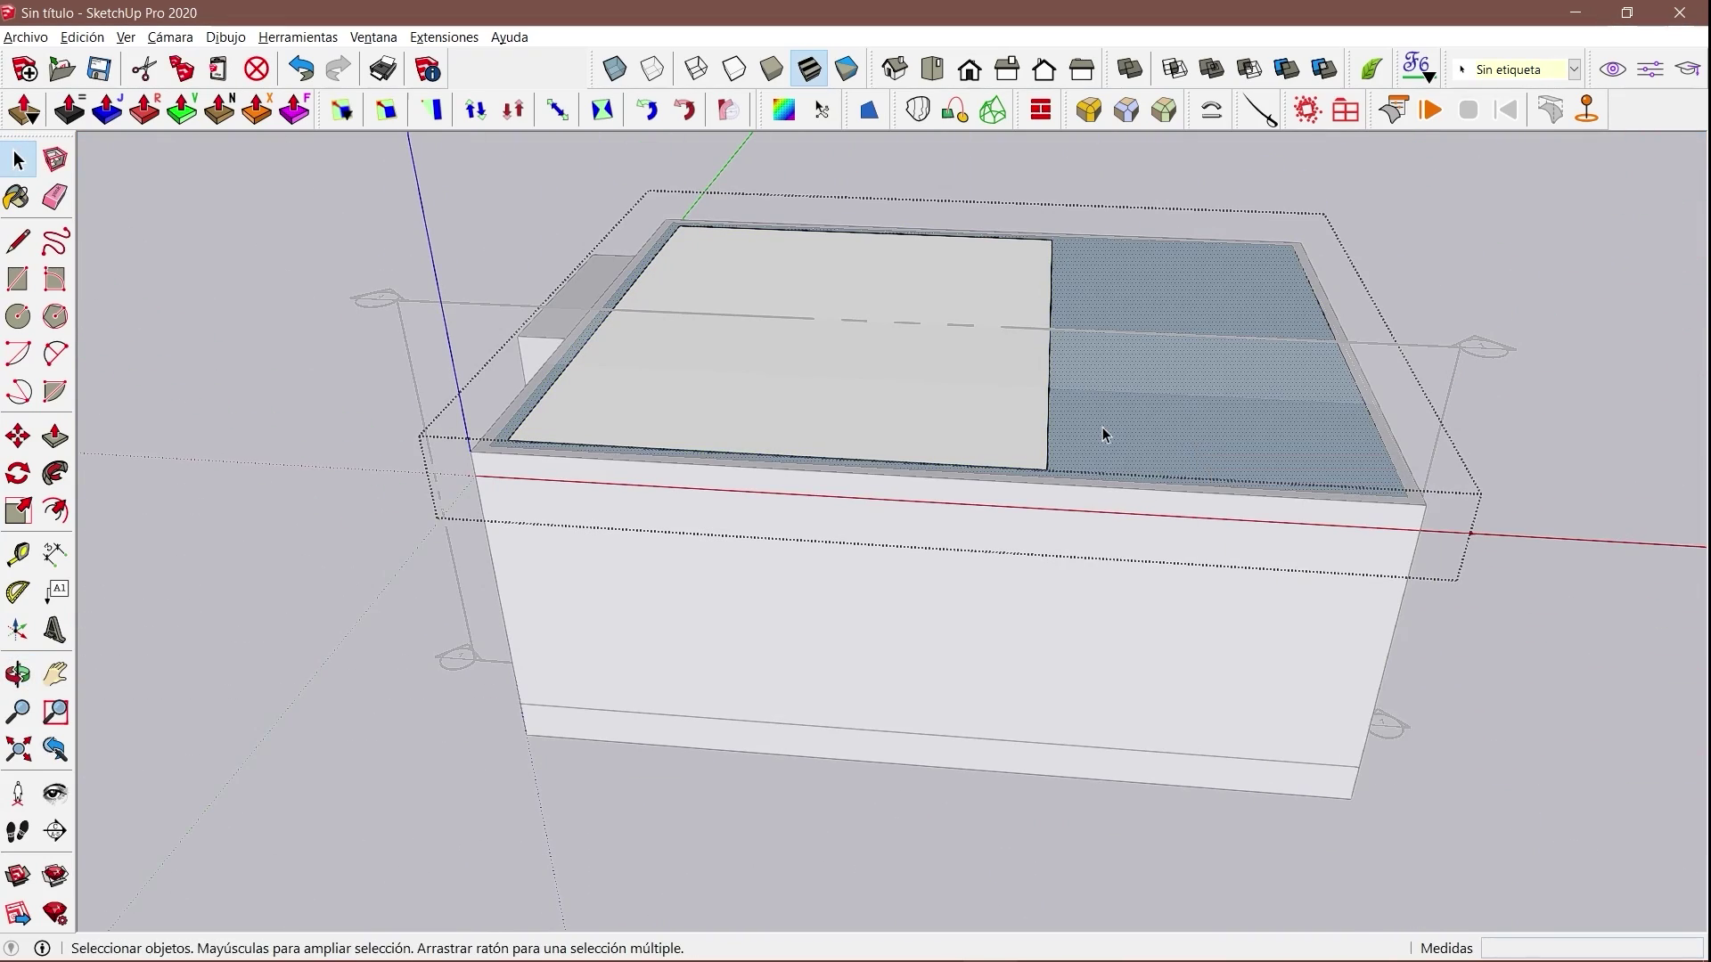
pyautogui.moveTo(1310, 472); pyautogui.dragTo(1043, 411, button='middle')
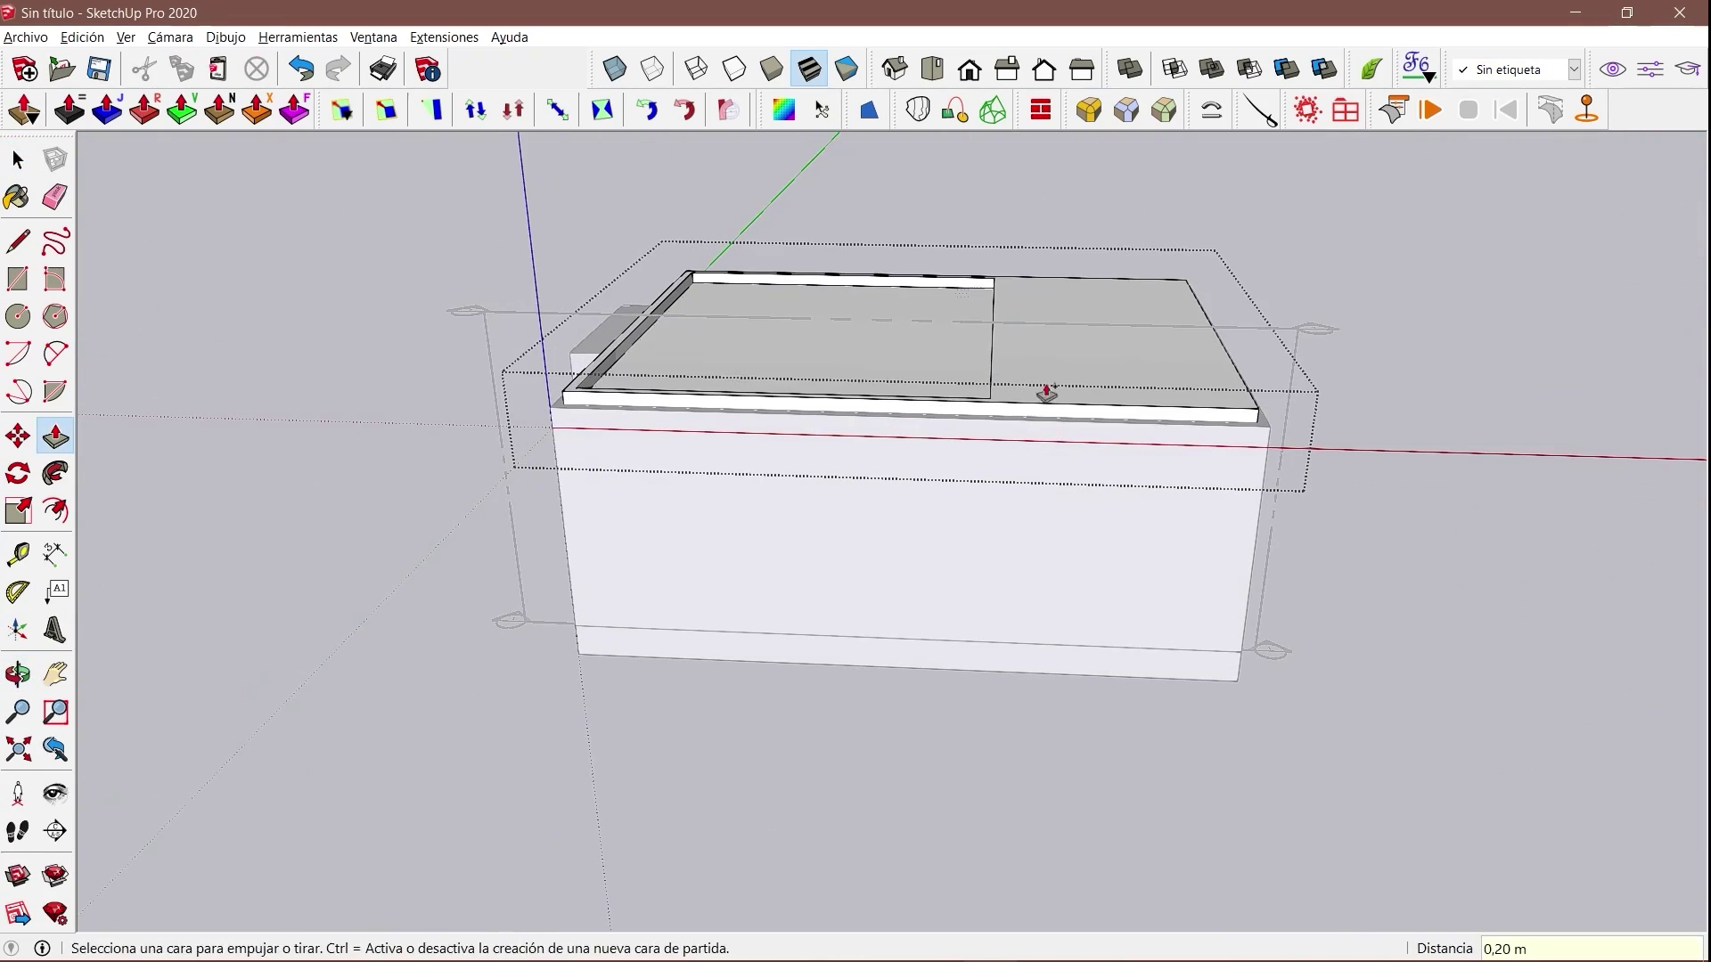
pyautogui.scroll(3, 1047, 393)
pyautogui.press('e')
pyautogui.click(993, 397)
# Orbit to a front view, select the whole room box, and start a line inside.
pyautogui.scroll(3, 645, 232)
pyautogui.moveTo(1157, 252)
pyautogui.mouseDown(button='middle')
pyautogui.moveTo(771, 639)
pyautogui.moveTo(1015, 389)
pyautogui.moveTo(894, 523)
pyautogui.mouseUp(button='middle')
pyautogui.scroll(-3, 680, 485)
pyautogui.scroll(3, 983, 483)
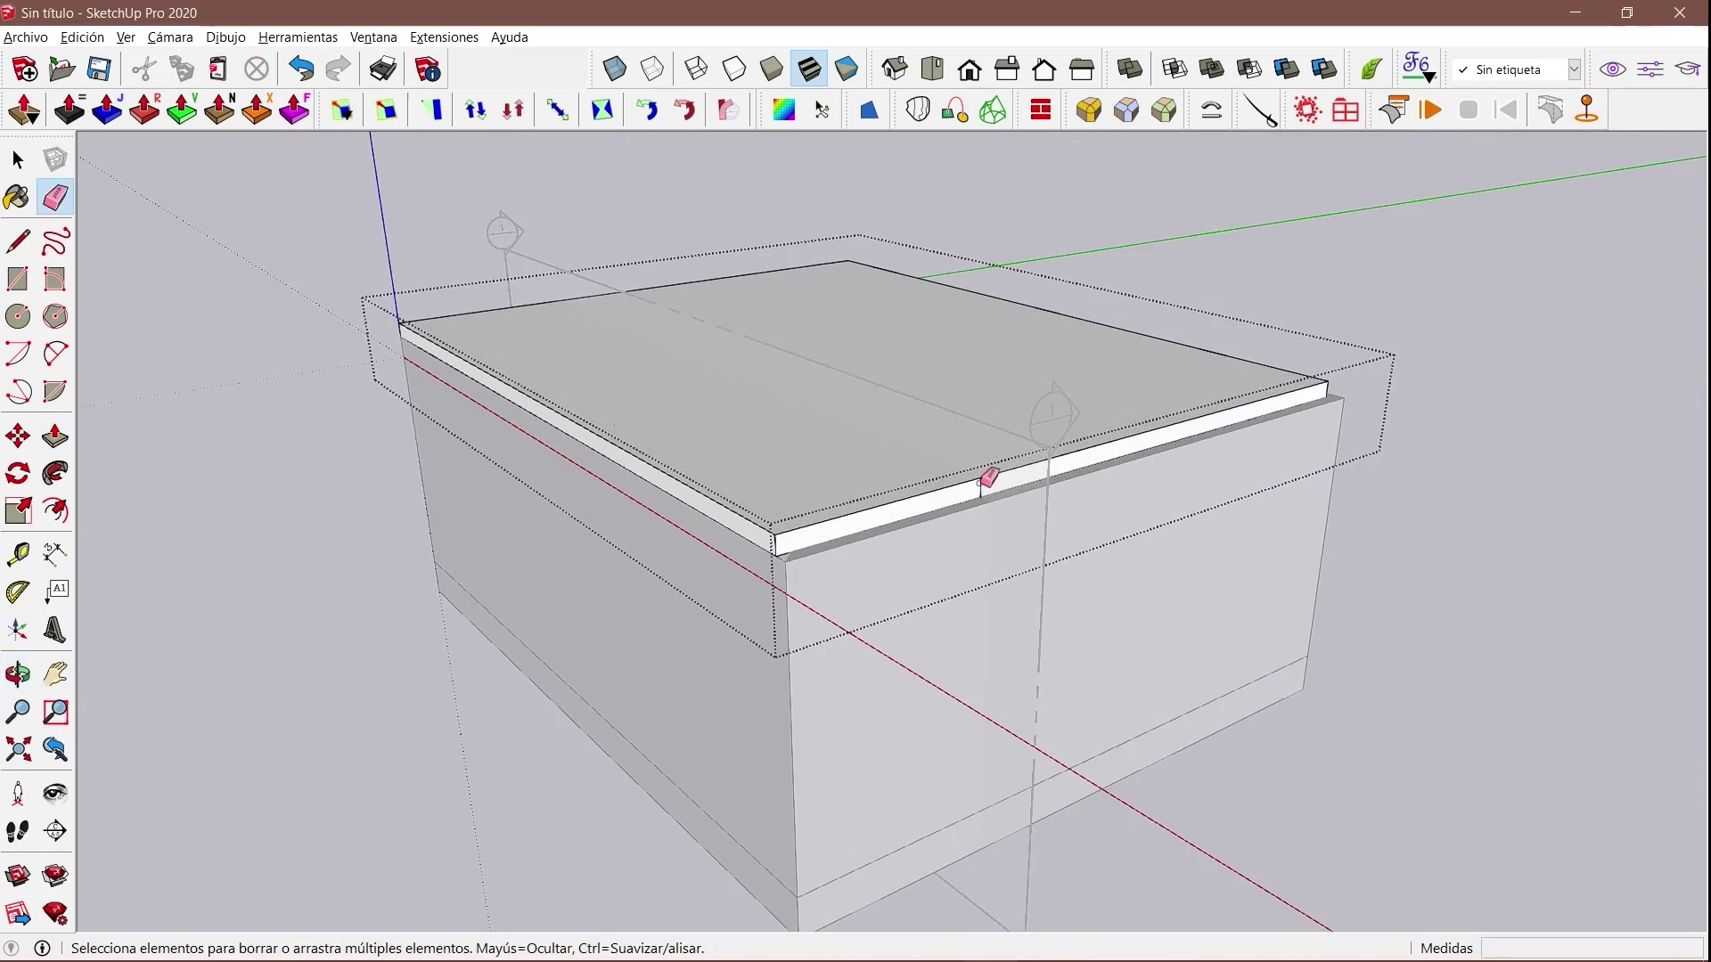
pyautogui.moveTo(989, 479); pyautogui.dragTo(711, 409, button='middle')
pyautogui.press('space')
pyautogui.moveTo(1059, 516)
pyautogui.mouseDown(button='middle')
pyautogui.moveTo(935, 466)
pyautogui.moveTo(863, 383)
pyautogui.mouseUp(button='middle')
pyautogui.click(936, 466)
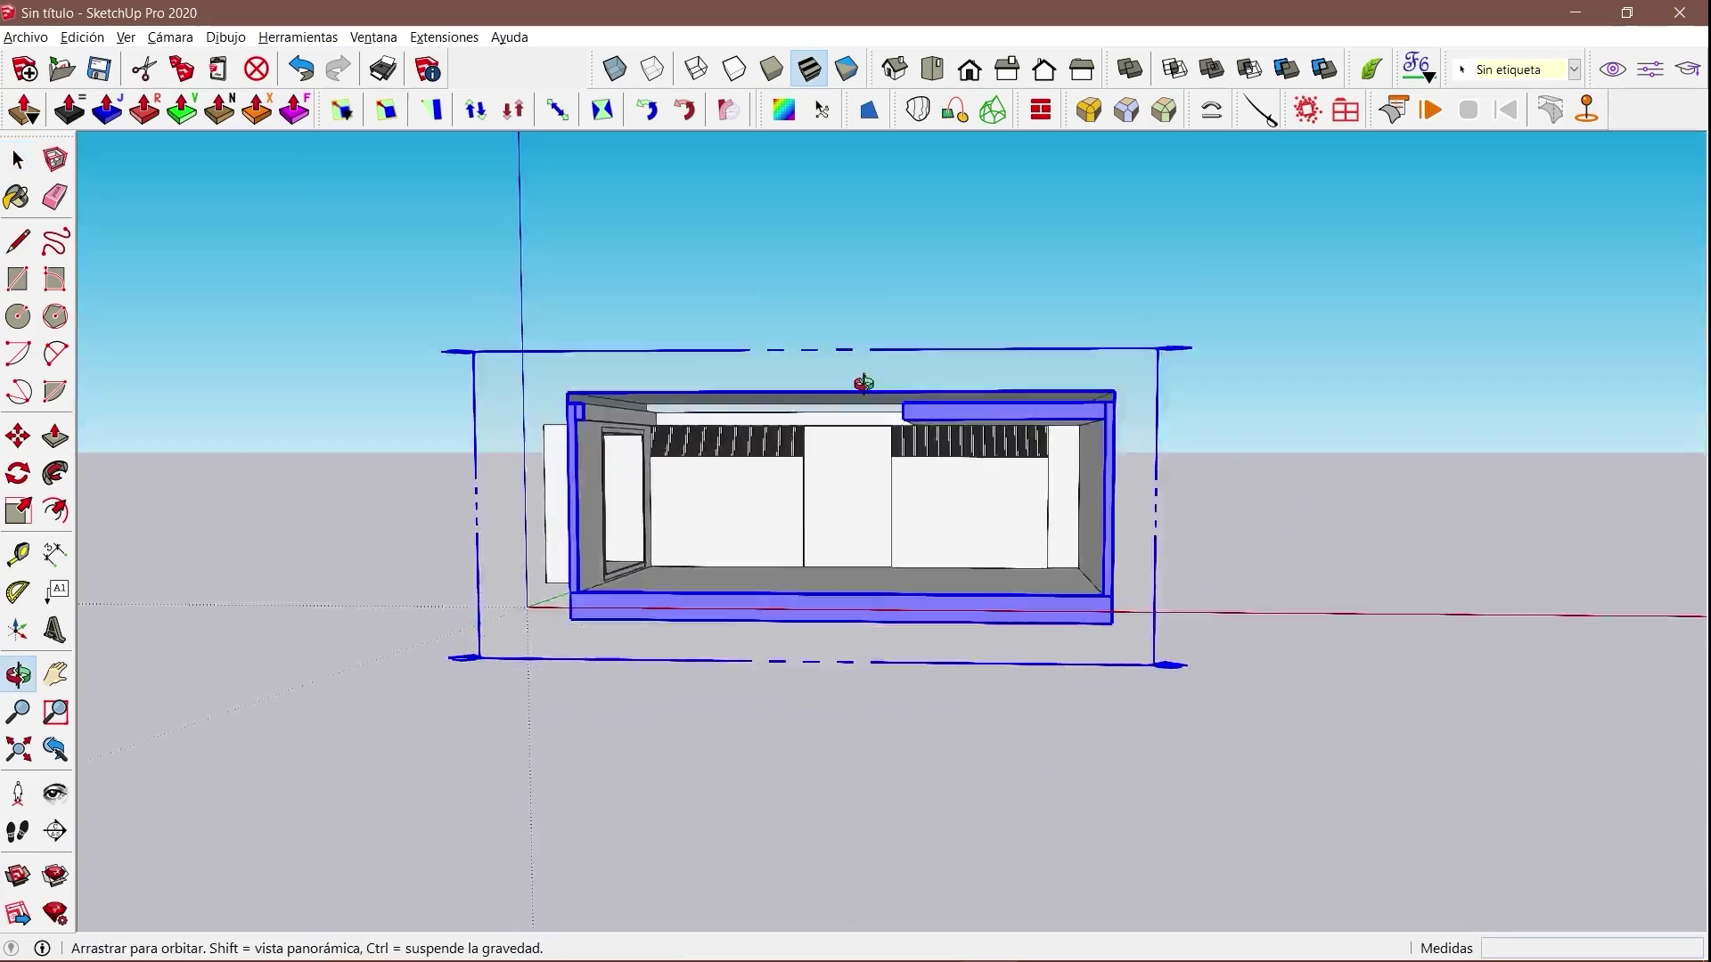
pyautogui.scroll(5, 863, 383)
pyautogui.press('l')
pyautogui.click(596, 419)
# Orbit around the room to look up at the ceiling and windows.
pyautogui.scroll(3, 812, 428)
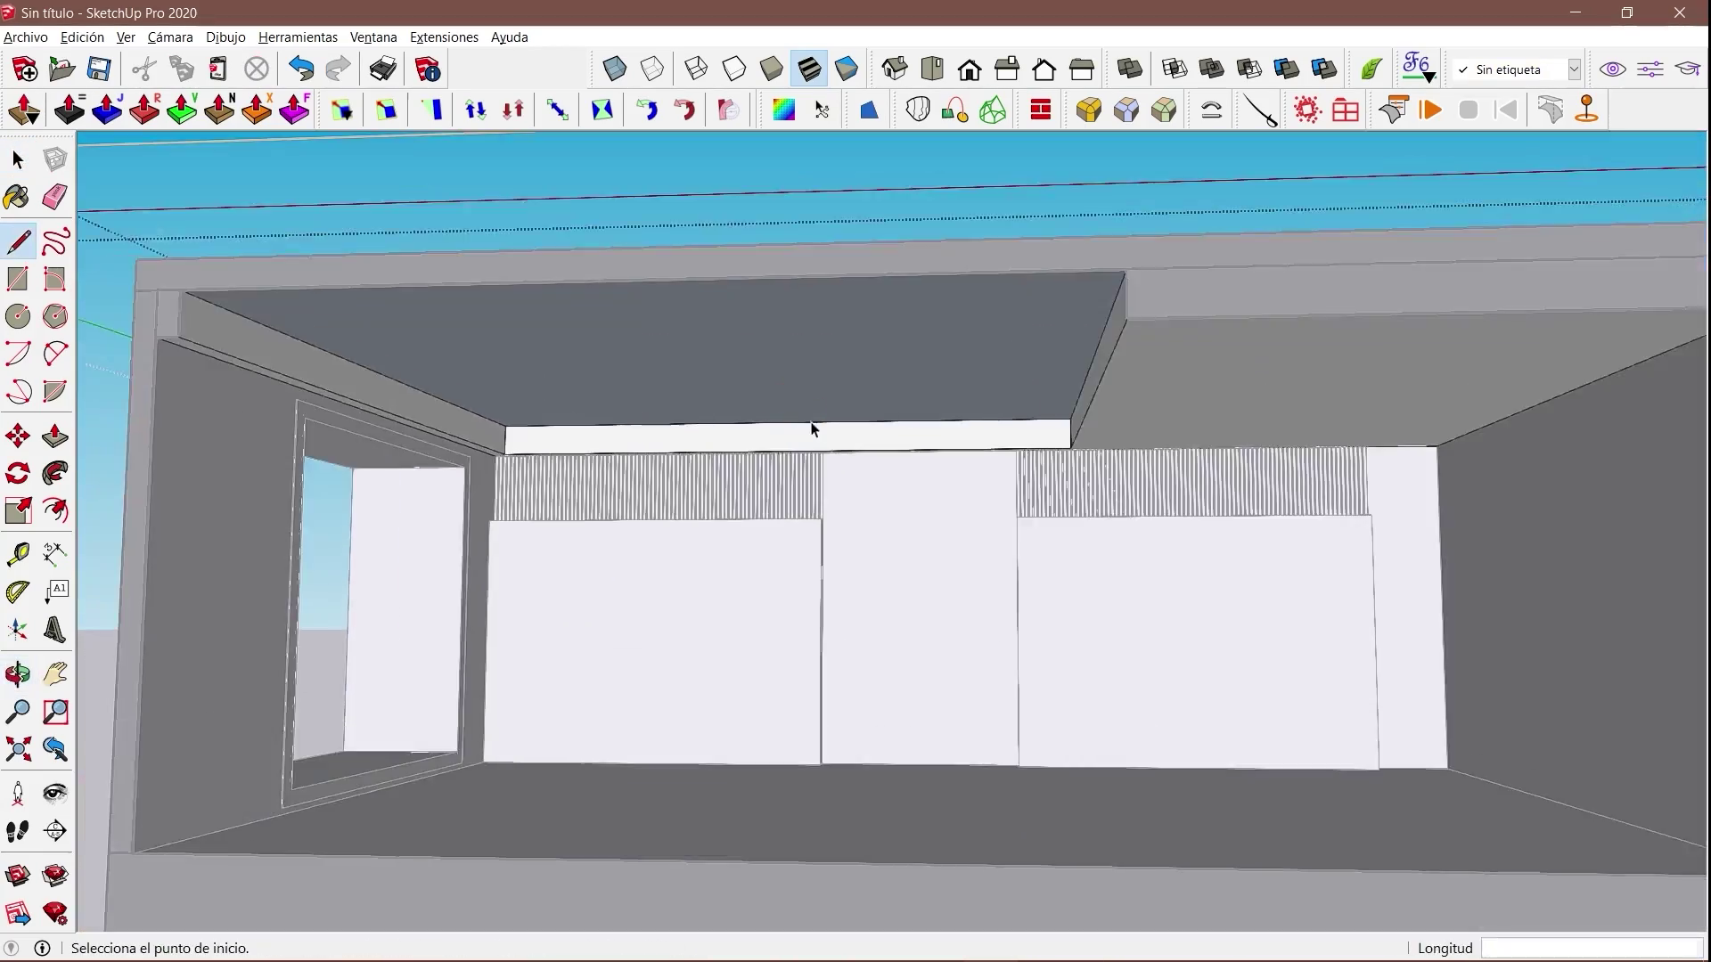
pyautogui.press('space')
pyautogui.scroll(-5, 811, 429)
pyautogui.moveTo(740, 561)
pyautogui.mouseDown(button='middle')
pyautogui.moveTo(1134, 366)
pyautogui.moveTo(793, 321)
pyautogui.mouseUp(button='middle')
pyautogui.scroll(5, 794, 321)
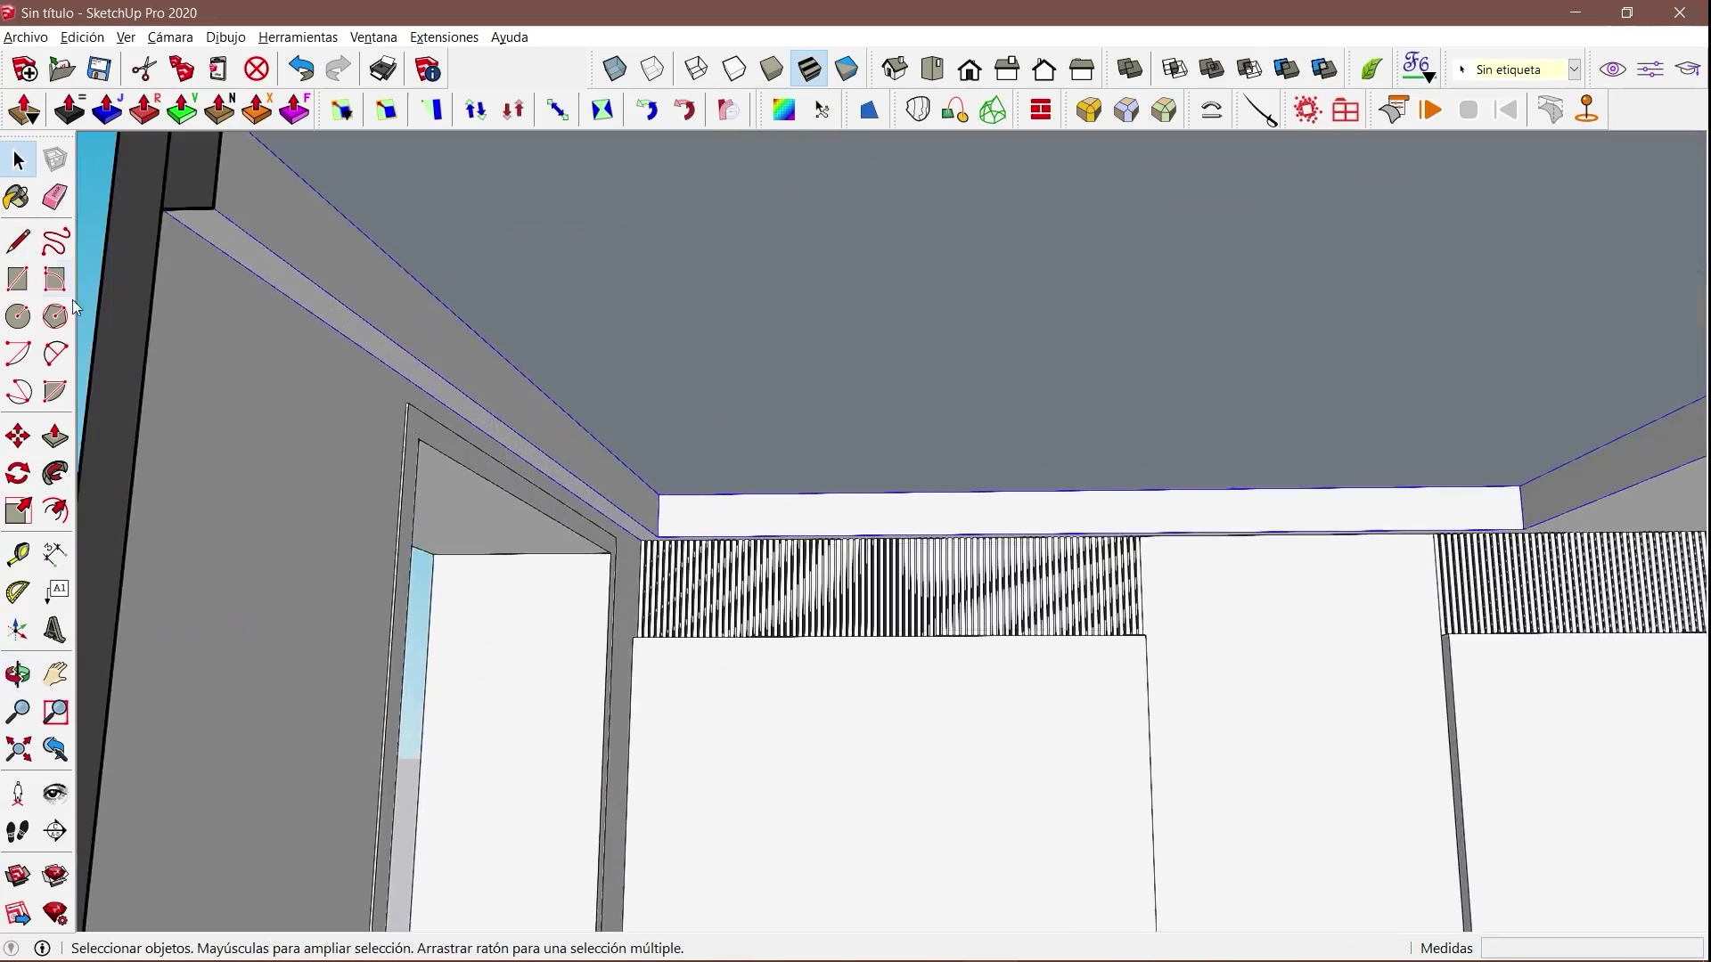
pyautogui.scroll(-5, 890, 535)
pyautogui.press('m')
pyautogui.scroll(5, 912, 508)
pyautogui.click(34, 291)
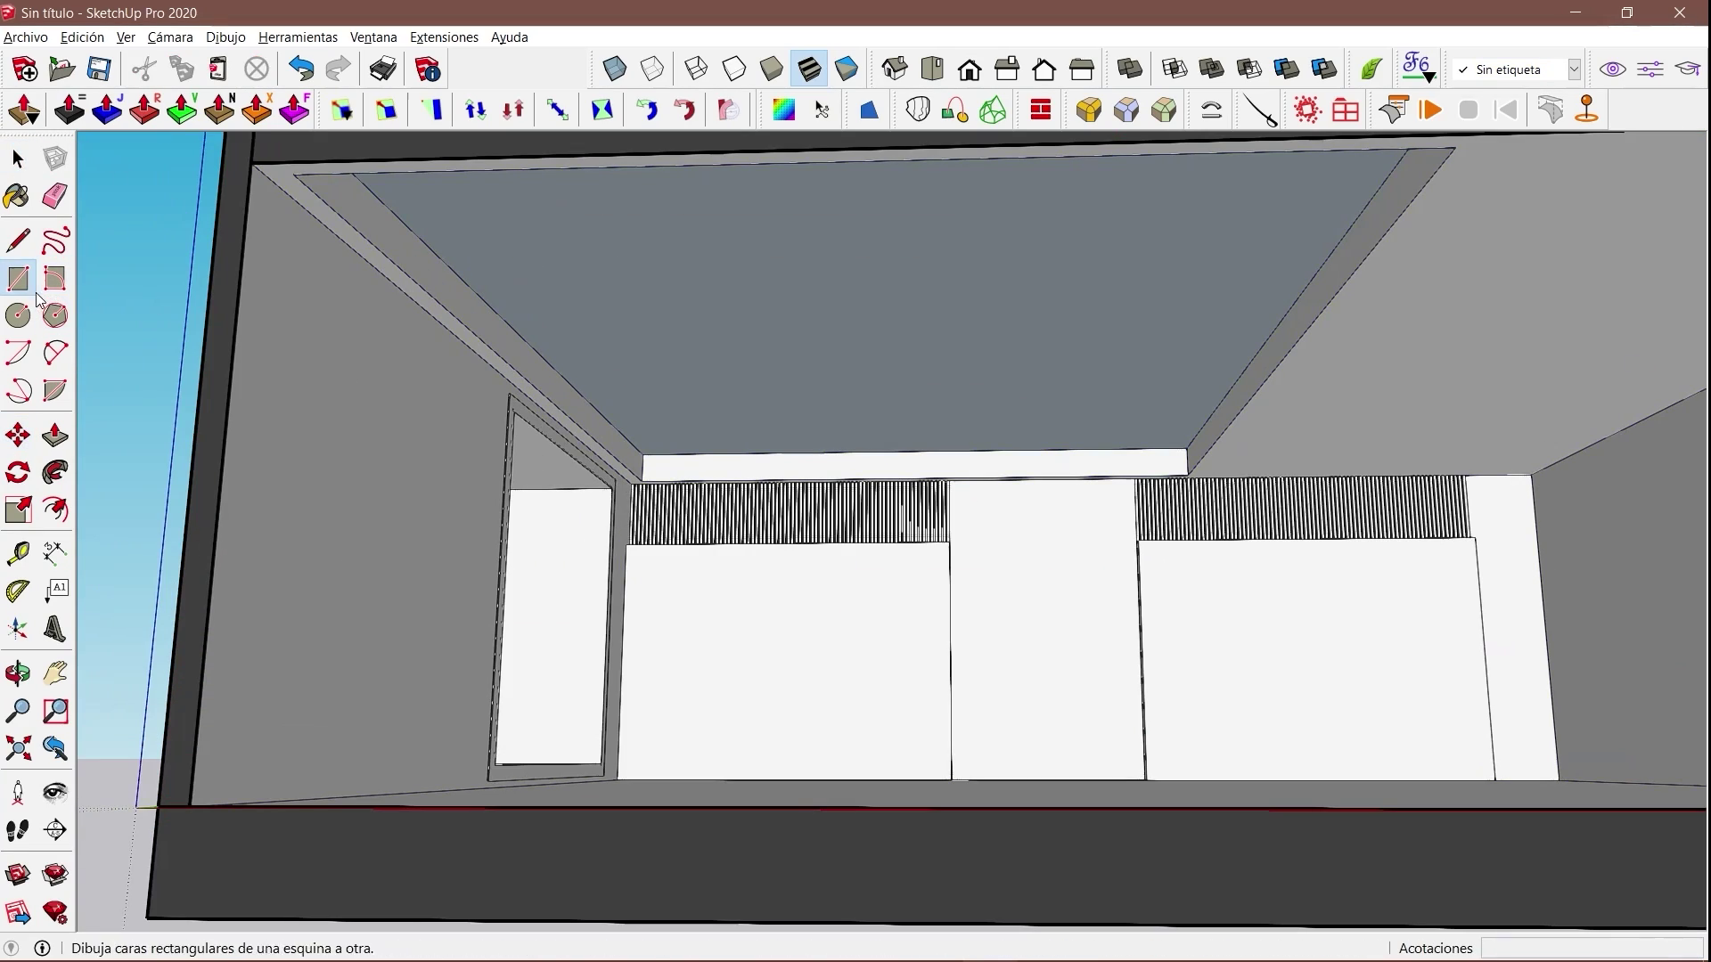
pyautogui.press('space')
pyautogui.scroll(3, 341, 171)
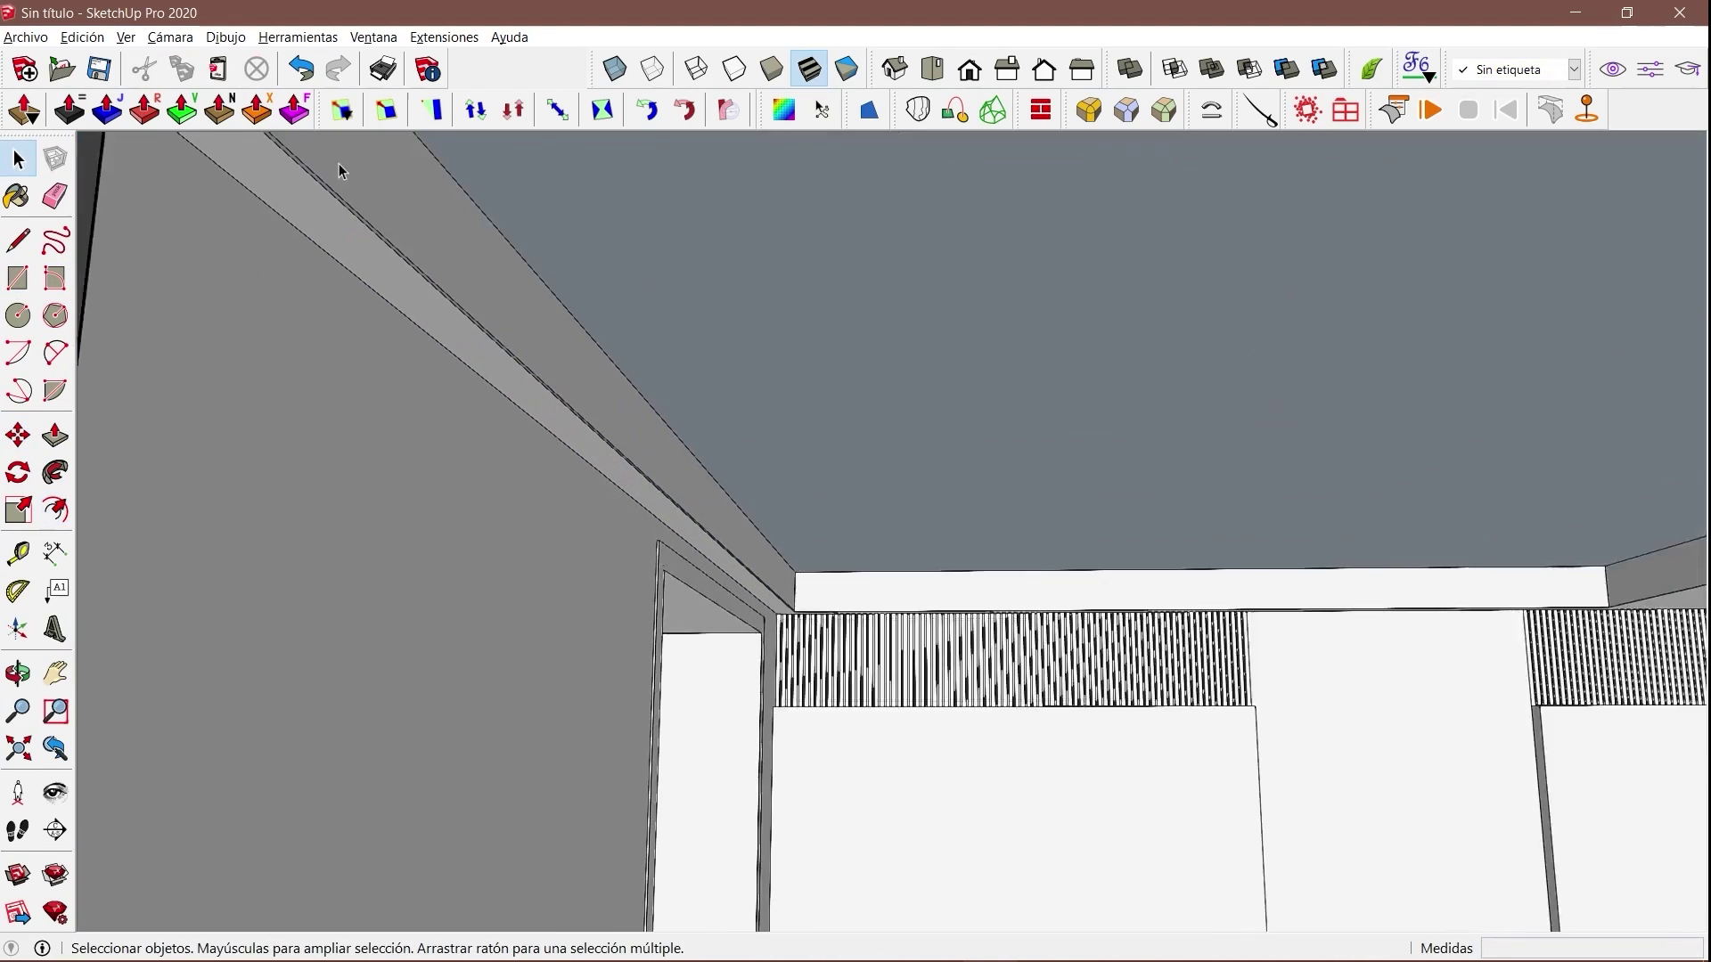
pyautogui.scroll(-5, 674, 287)
pyautogui.moveTo(531, 355)
pyautogui.mouseDown(button='middle')
pyautogui.moveTo(763, 600)
pyautogui.moveTo(460, 531)
pyautogui.mouseUp(button='middle')
pyautogui.scroll(5, 764, 599)
pyautogui.scroll(-5, 460, 531)
pyautogui.scroll(5, 906, 421)
# Reorient the ceiling faces with Orientar caras from the ceiling face's context menu.
pyautogui.rightClick(906, 420)
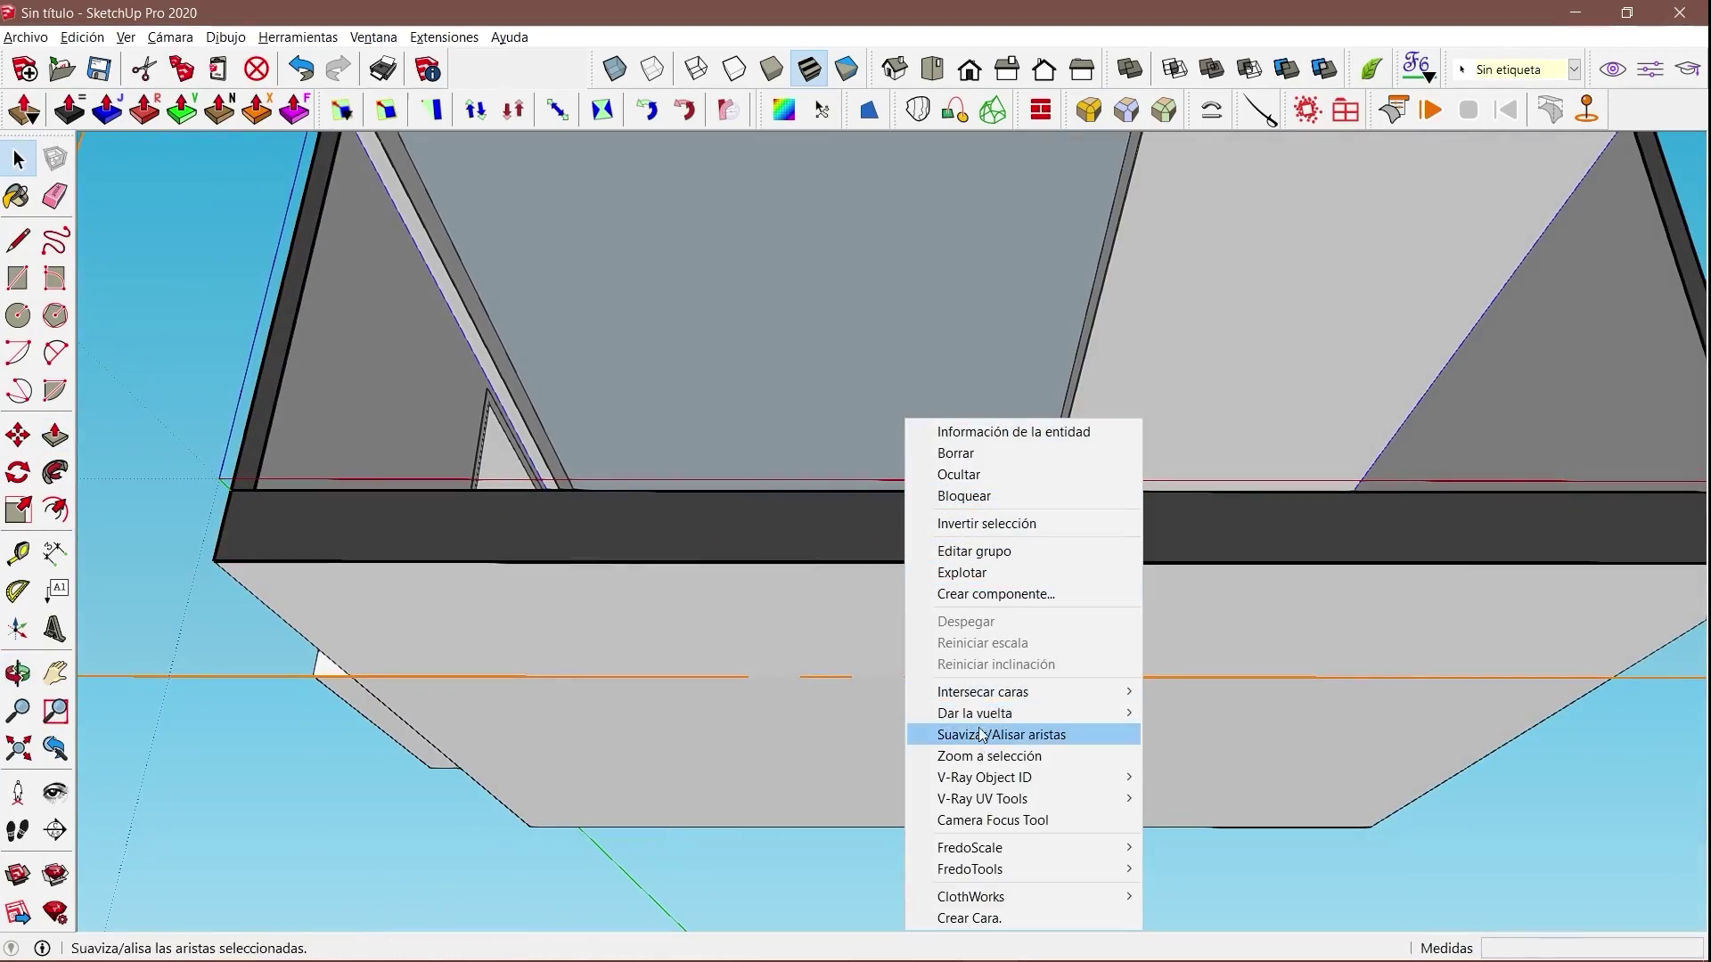
pyautogui.press('Escape')
pyautogui.scroll(5, 805, 374)
pyautogui.press('Escape')
pyautogui.rightClick(855, 431)
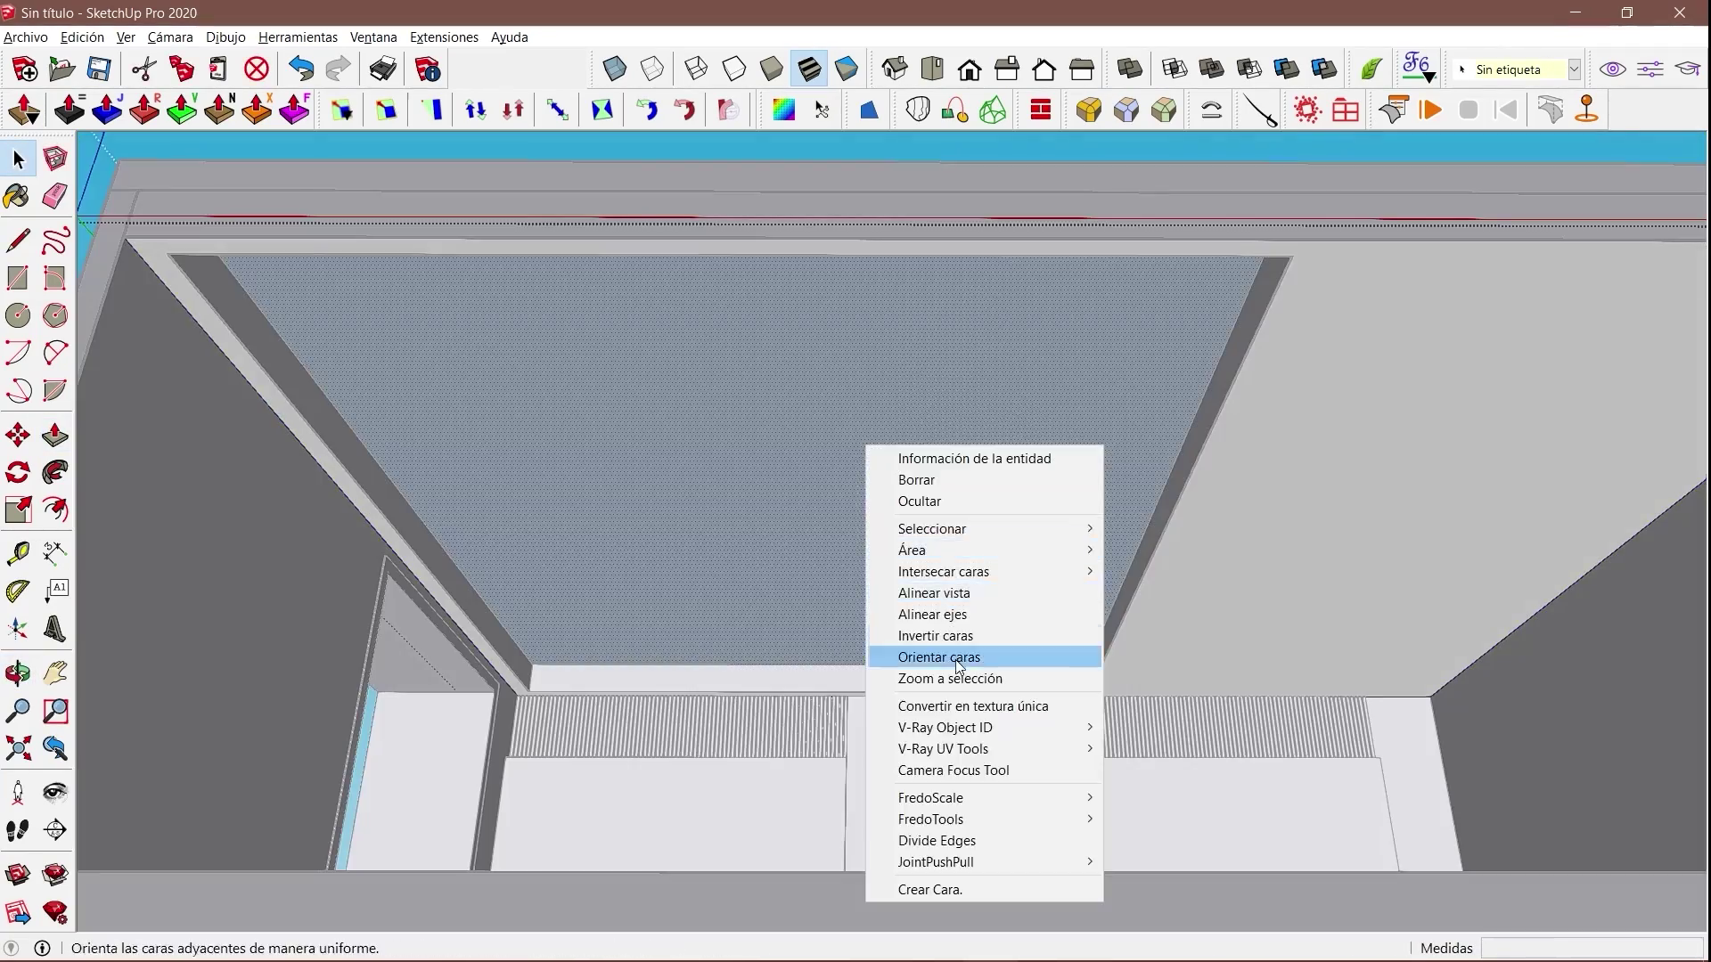
pyautogui.press('Escape')
pyautogui.scroll(-5, 855, 431)
# Offset the ceiling outline to add an inner border loop just inside its edge.
pyautogui.moveTo(855, 432); pyautogui.dragTo(1194, 650, button='middle')
pyautogui.scroll(5, 368, 408)
pyautogui.scroll(5, 368, 408)
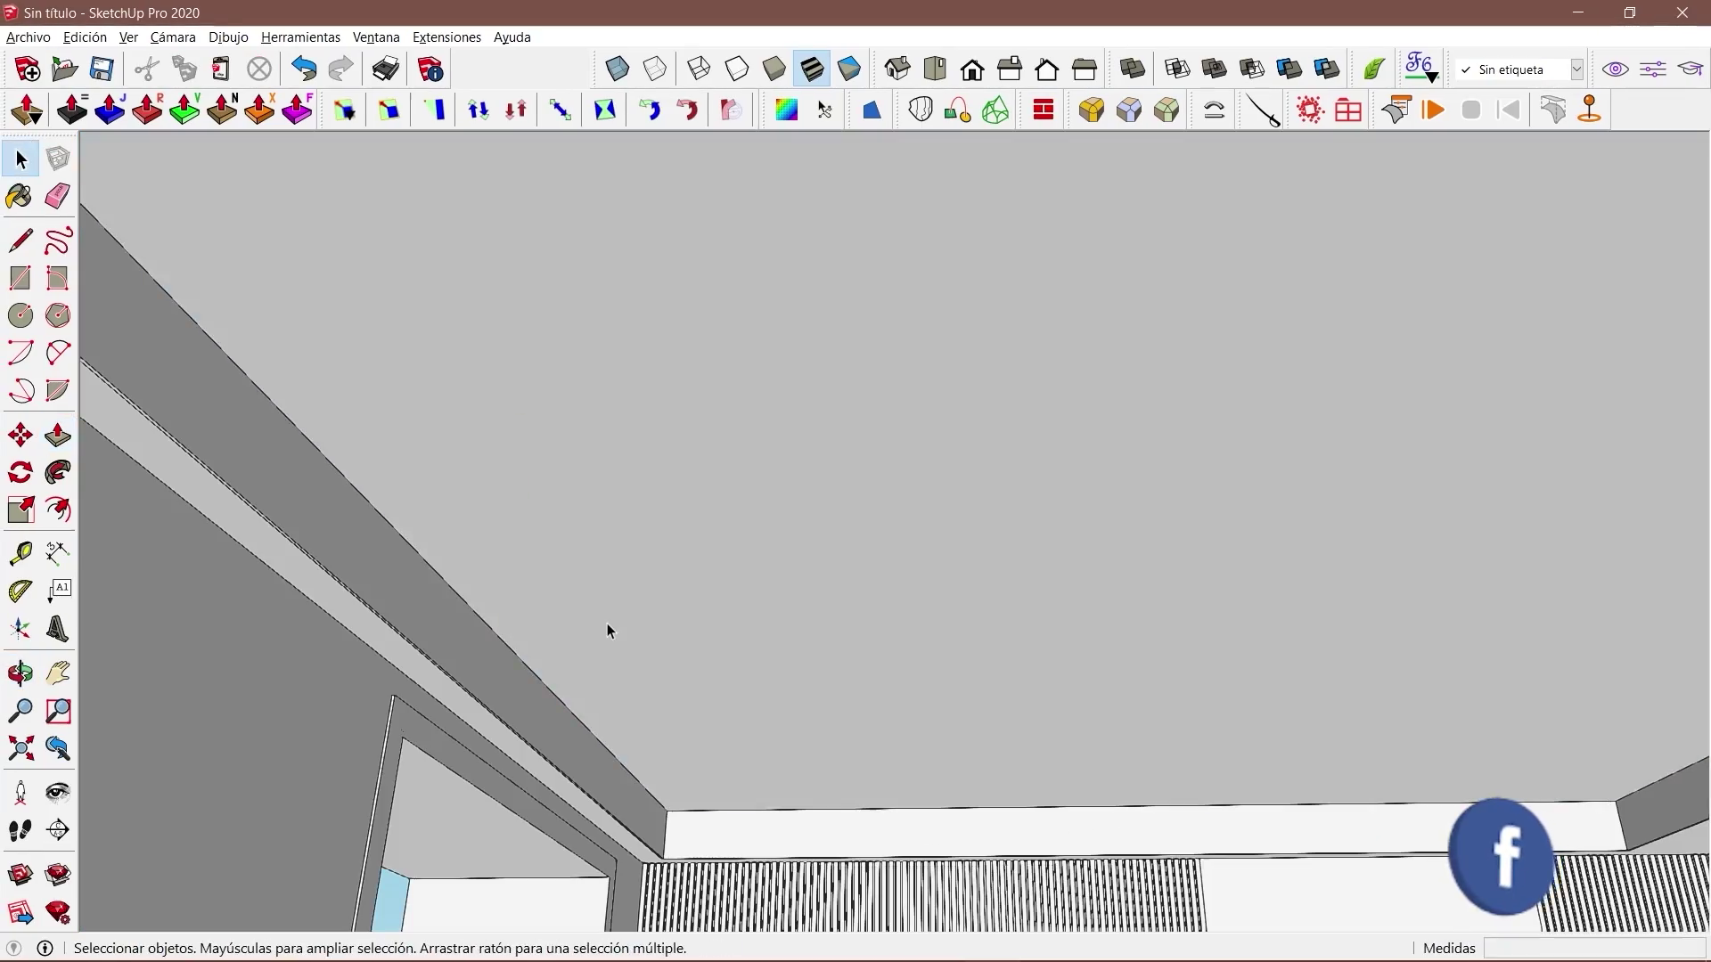
pyautogui.scroll(3, 607, 622)
pyautogui.press('f')
pyautogui.click(481, 497)
pyautogui.click(522, 516)
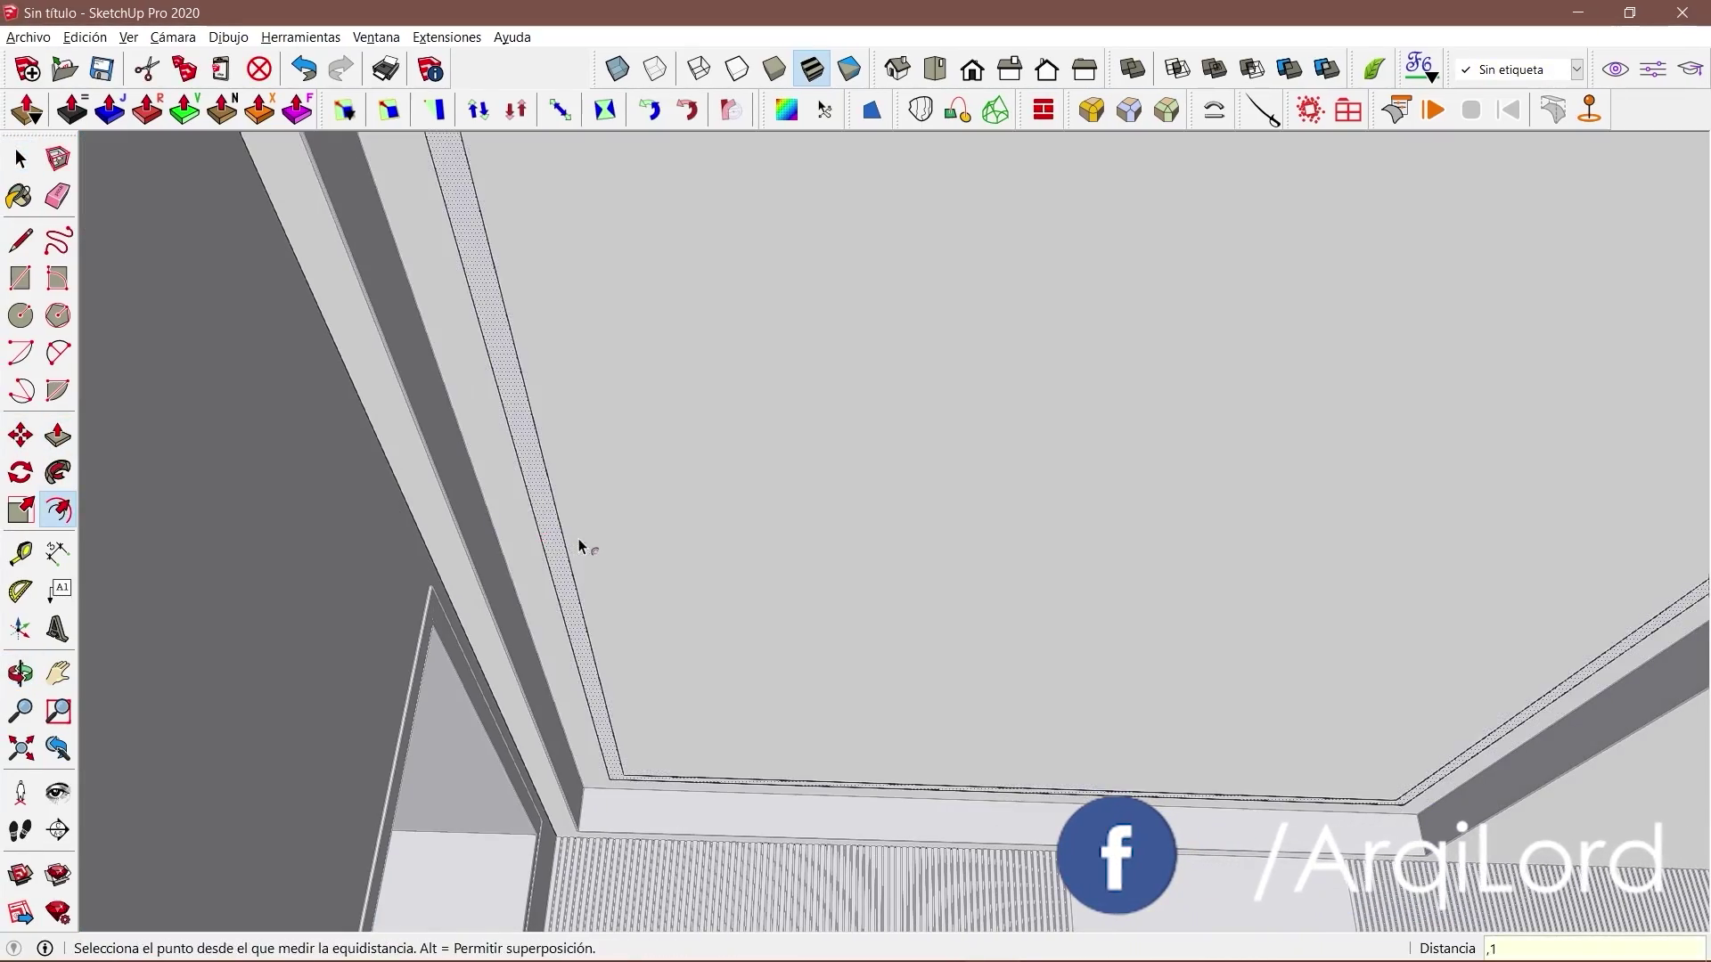
pyautogui.press('p')
pyautogui.scroll(-2, 579, 539)
pyautogui.scroll(5, 711, 750)
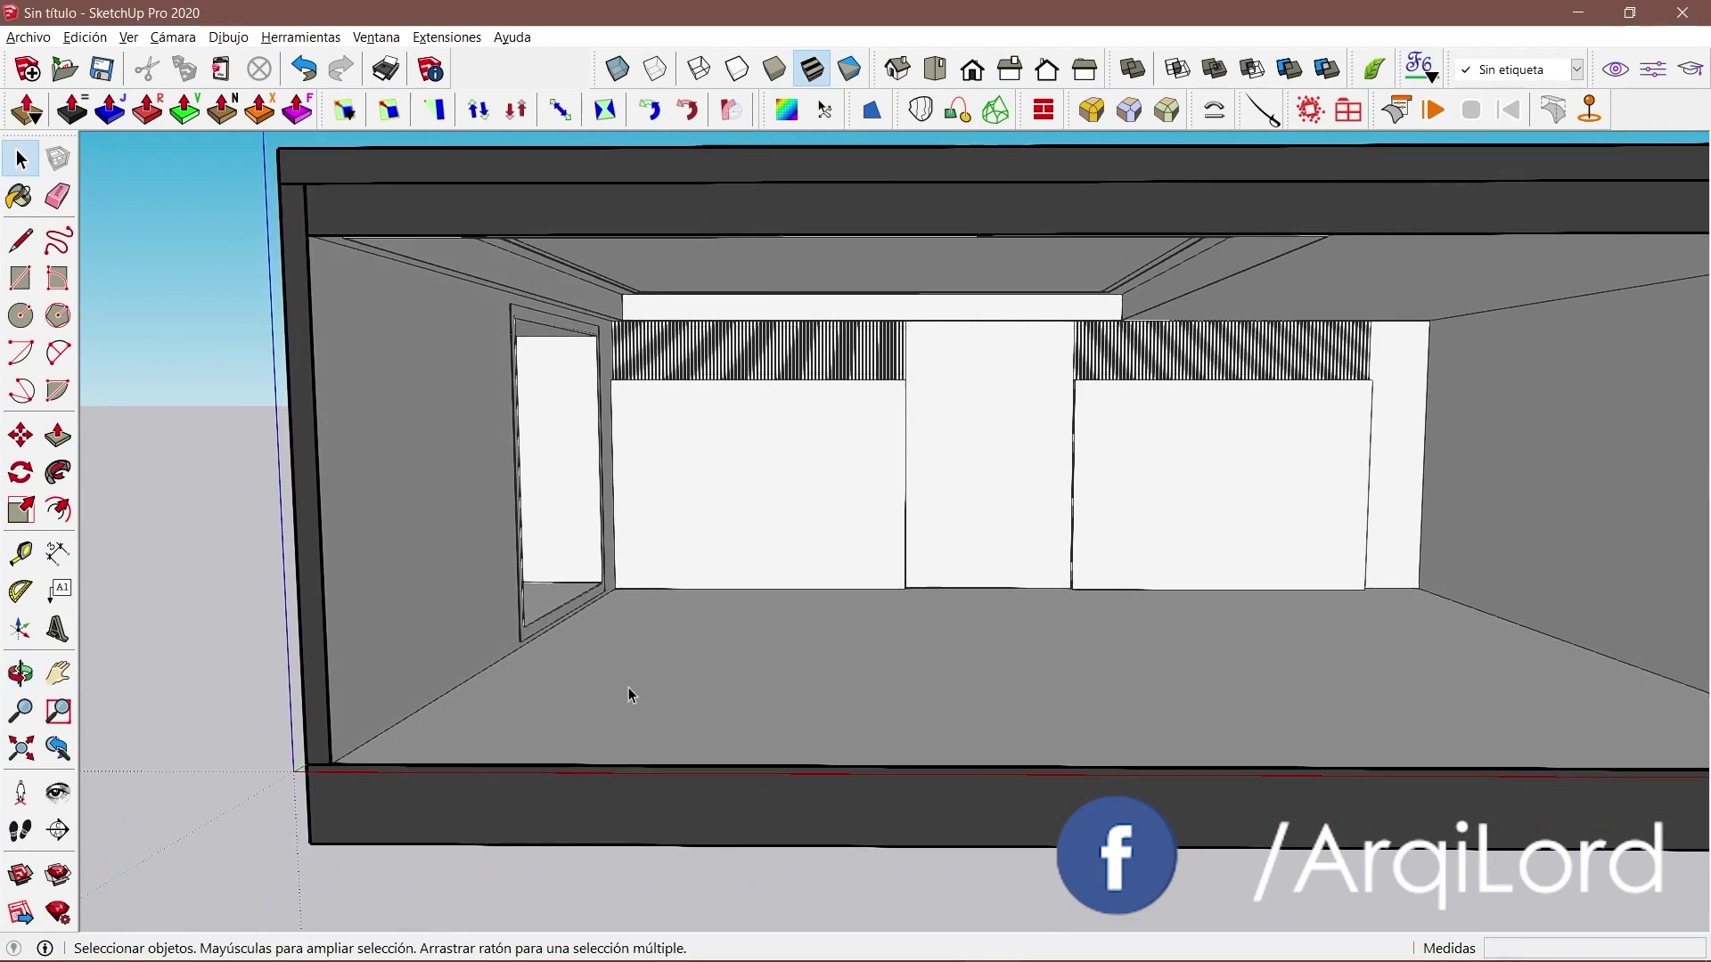
pyautogui.moveTo(649, 684)
pyautogui.mouseDown(button='middle')
pyautogui.moveTo(799, 712)
pyautogui.moveTo(620, 835)
pyautogui.moveTo(523, 771)
pyautogui.mouseUp(button='middle')
# Push the window frame face deeper into the wall.
pyautogui.press('p')
pyautogui.click(621, 834)
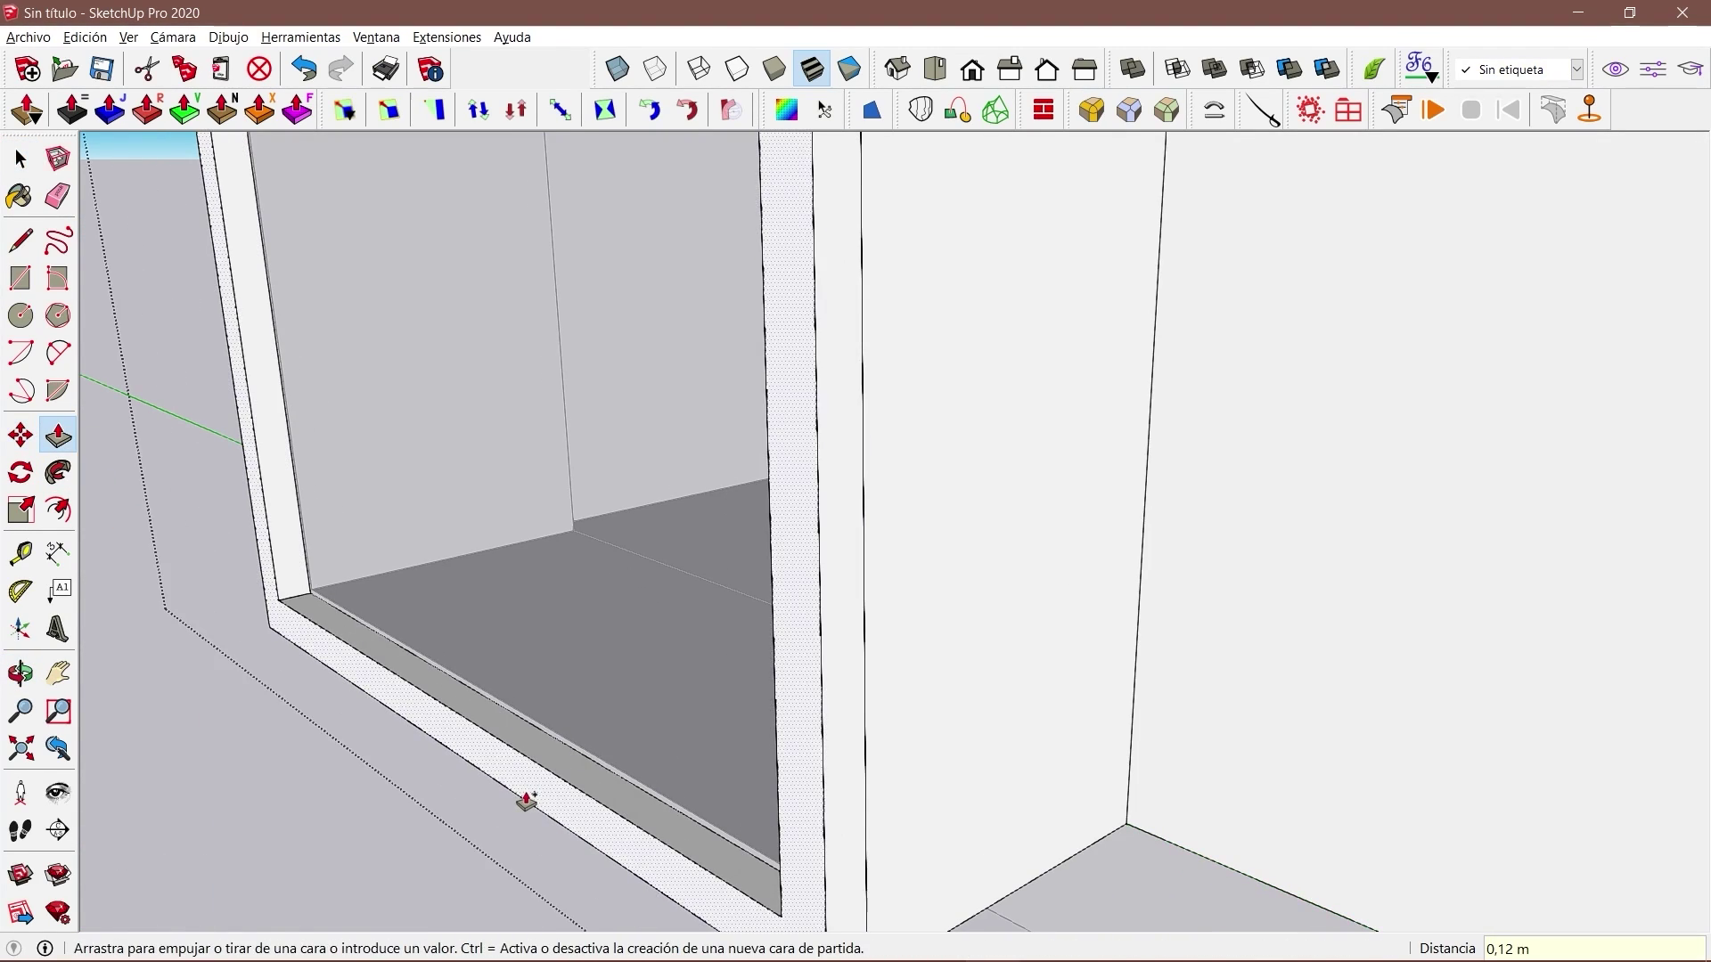
pyautogui.press('Return')
pyautogui.scroll(-5, 1443, 710)
pyautogui.scroll(5, 570, 151)
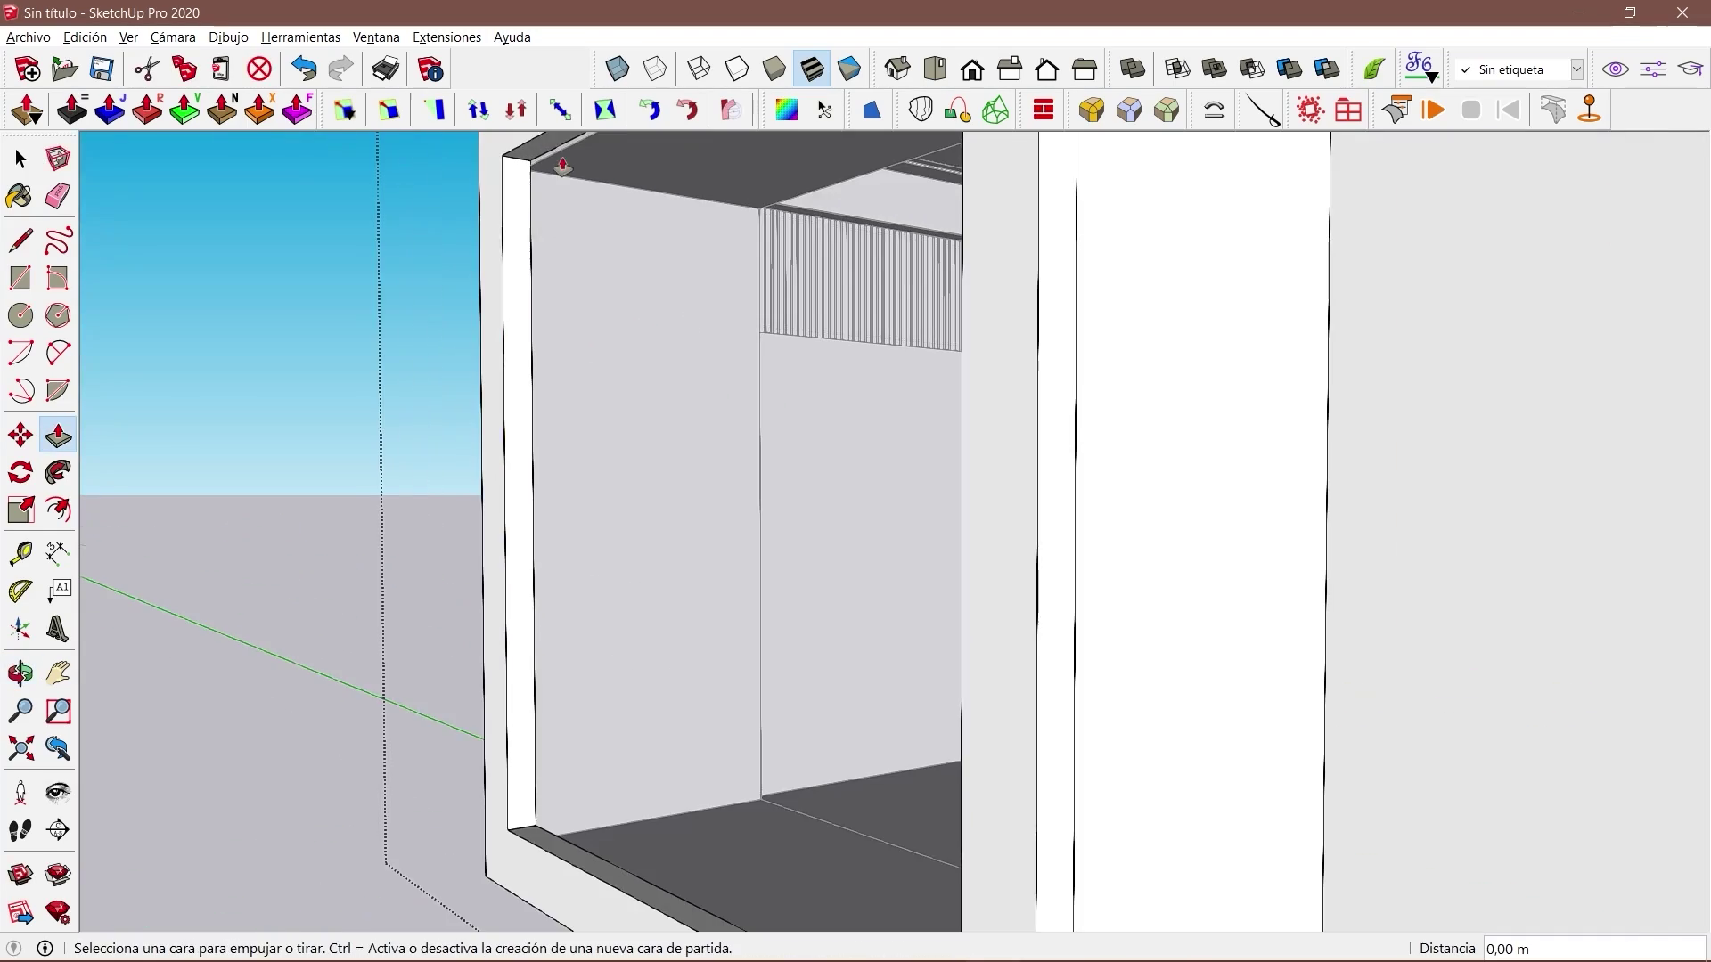
pyautogui.moveTo(571, 151); pyautogui.dragTo(1119, 585, button='middle')
pyautogui.scroll(5, 1119, 584)
# Erase the stray edges around the window opening.
pyautogui.press('e')
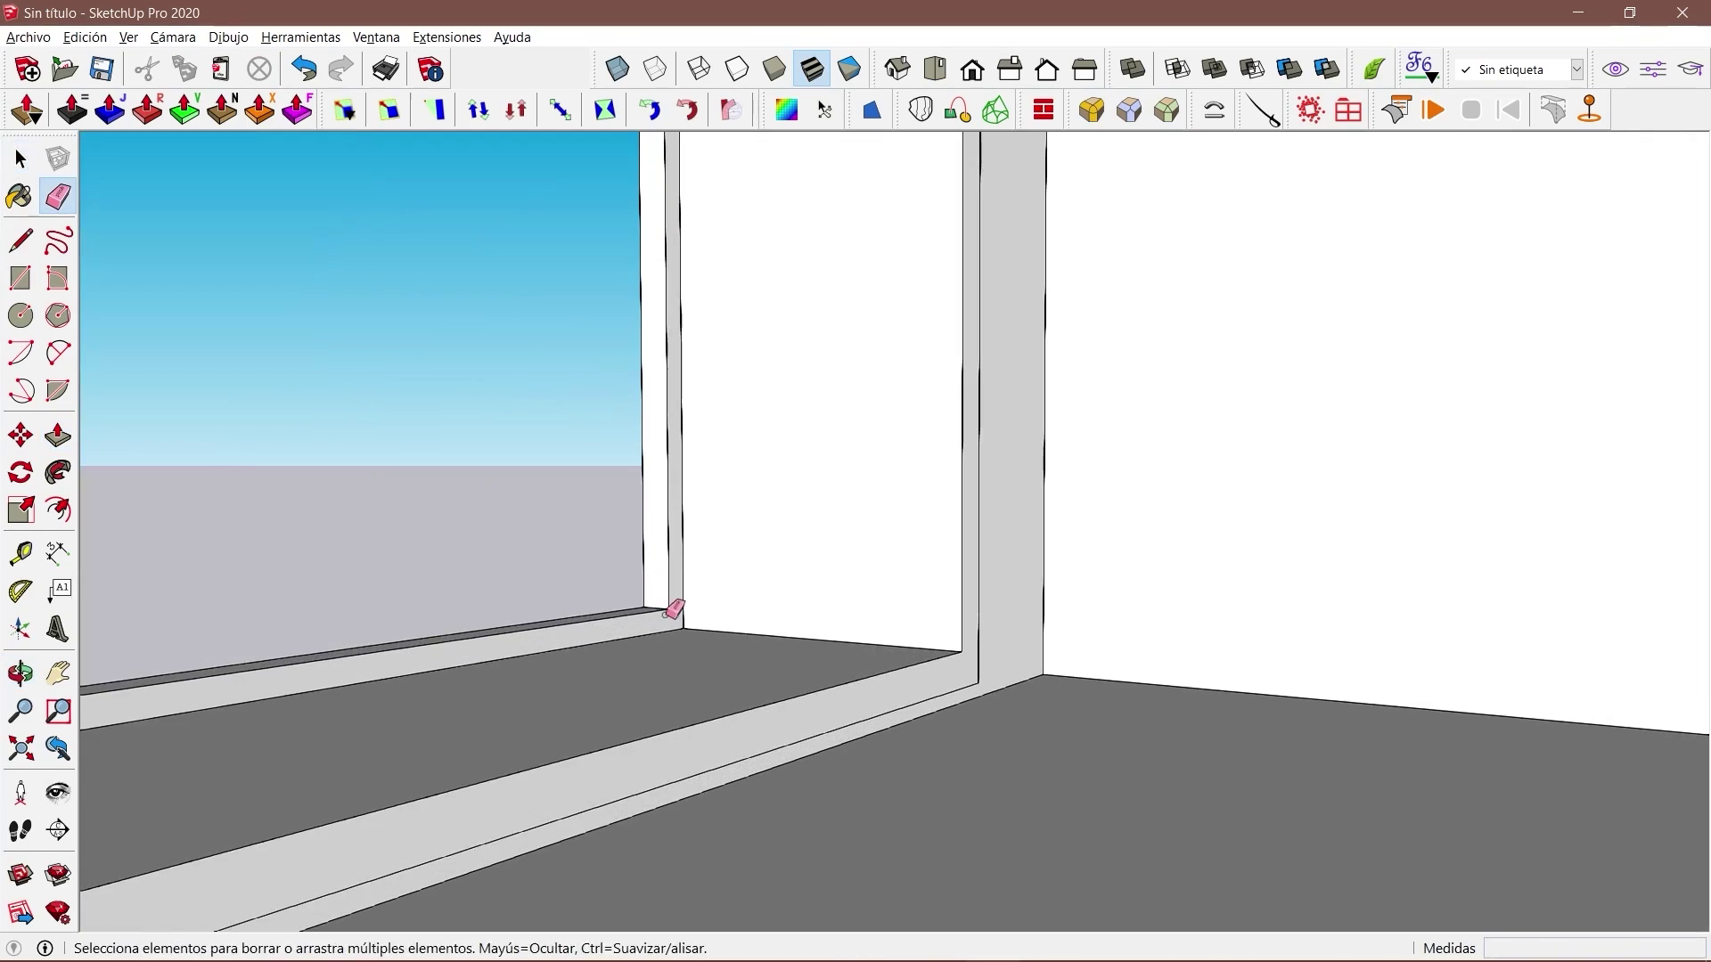
pyautogui.scroll(-5, 675, 608)
pyautogui.moveTo(675, 608); pyautogui.dragTo(725, 706, button='middle')
pyautogui.scroll(3, 580, 317)
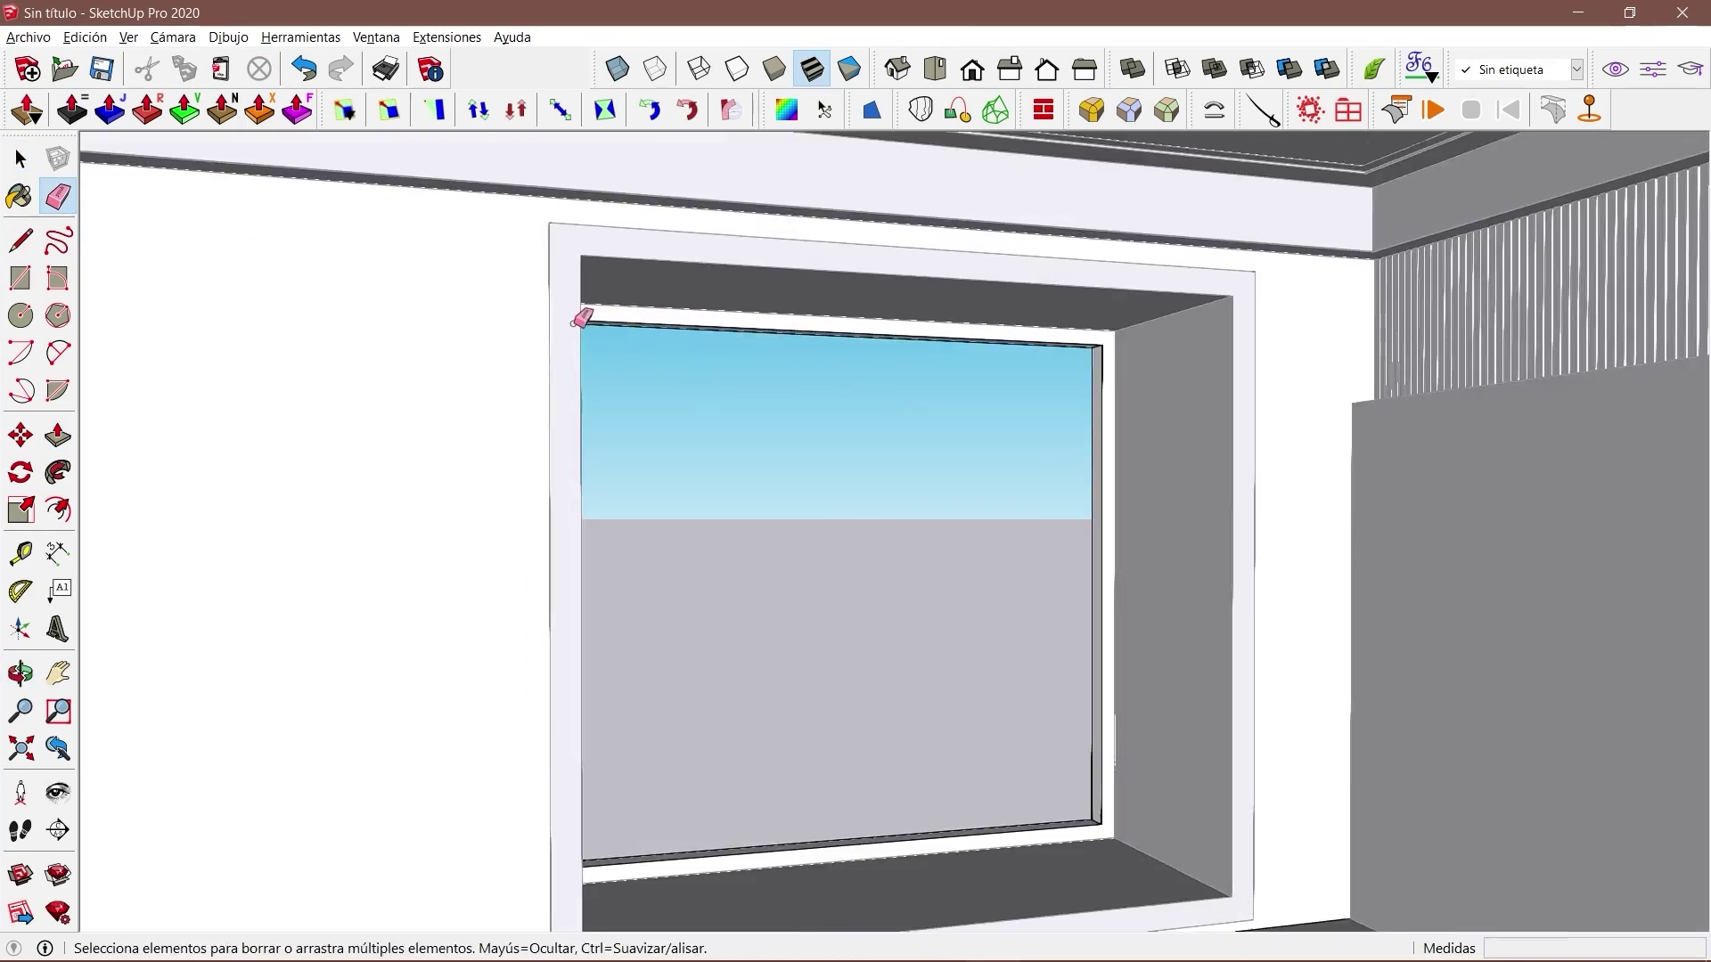
pyautogui.scroll(3, 535, 676)
pyautogui.scroll(-2, 615, 486)
pyautogui.press('space')
pyautogui.scroll(3, 614, 486)
# Draw a rectangle across the window opening and clean up leftover edges.
pyautogui.click(21, 277)
pyautogui.click(465, 249)
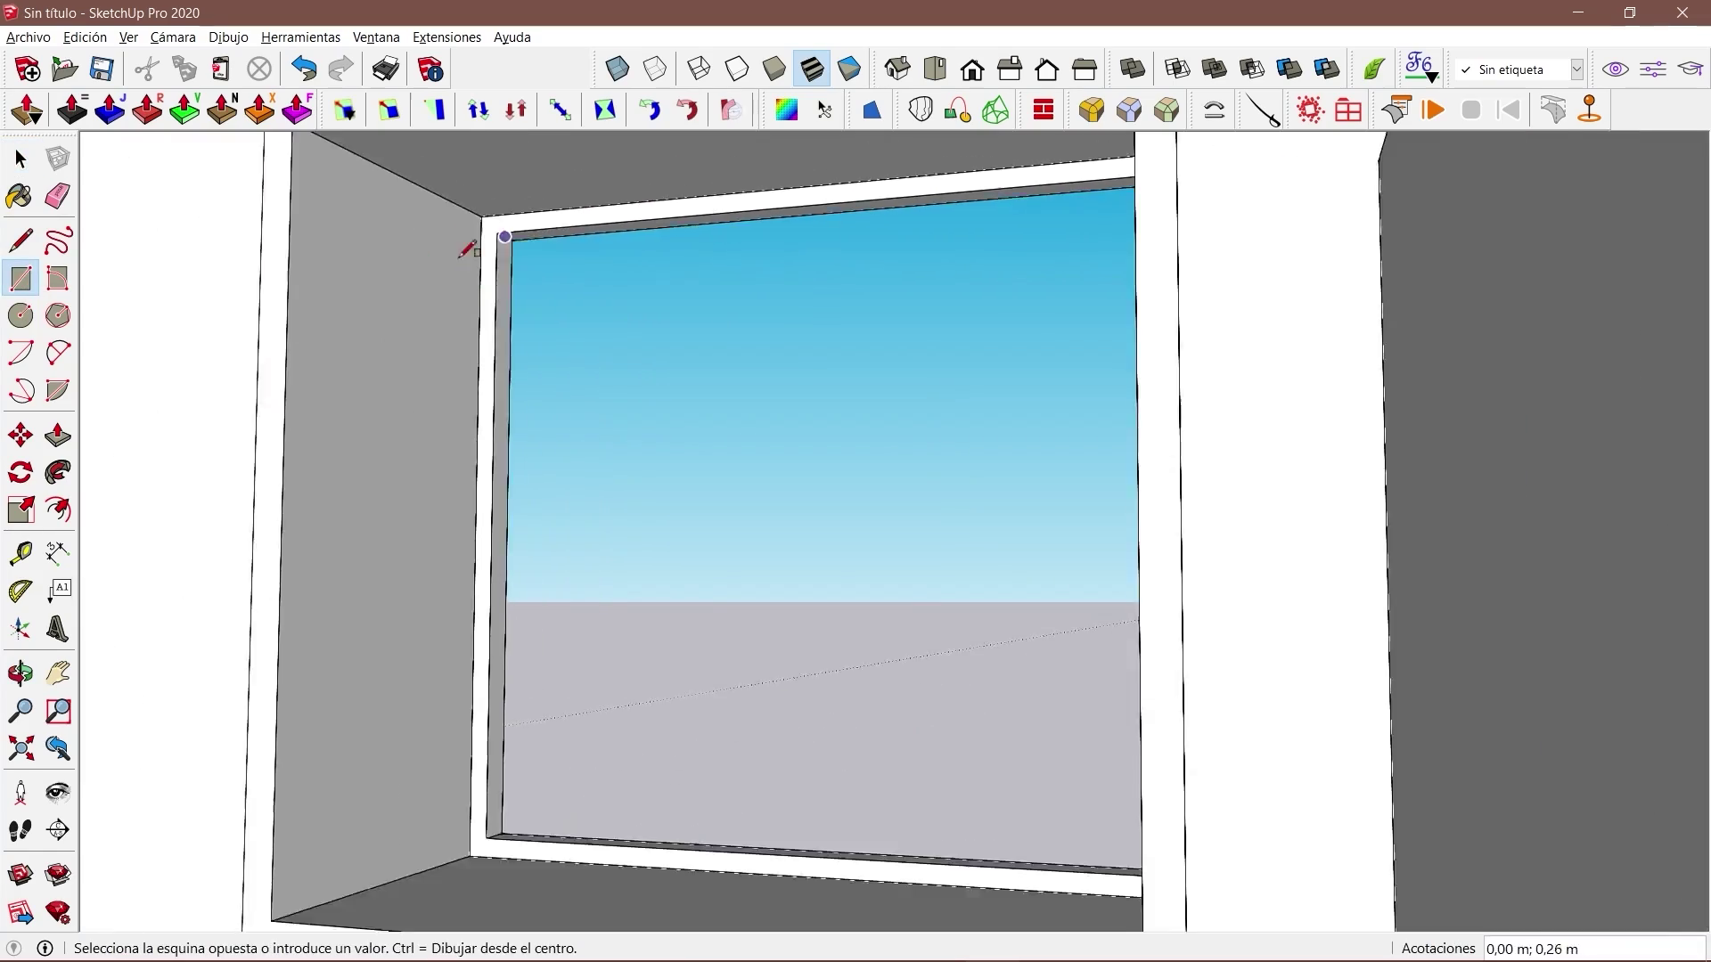
pyautogui.scroll(5, 847, 638)
pyautogui.scroll(3, 426, 552)
pyautogui.scroll(5, 419, 558)
pyautogui.press('e')
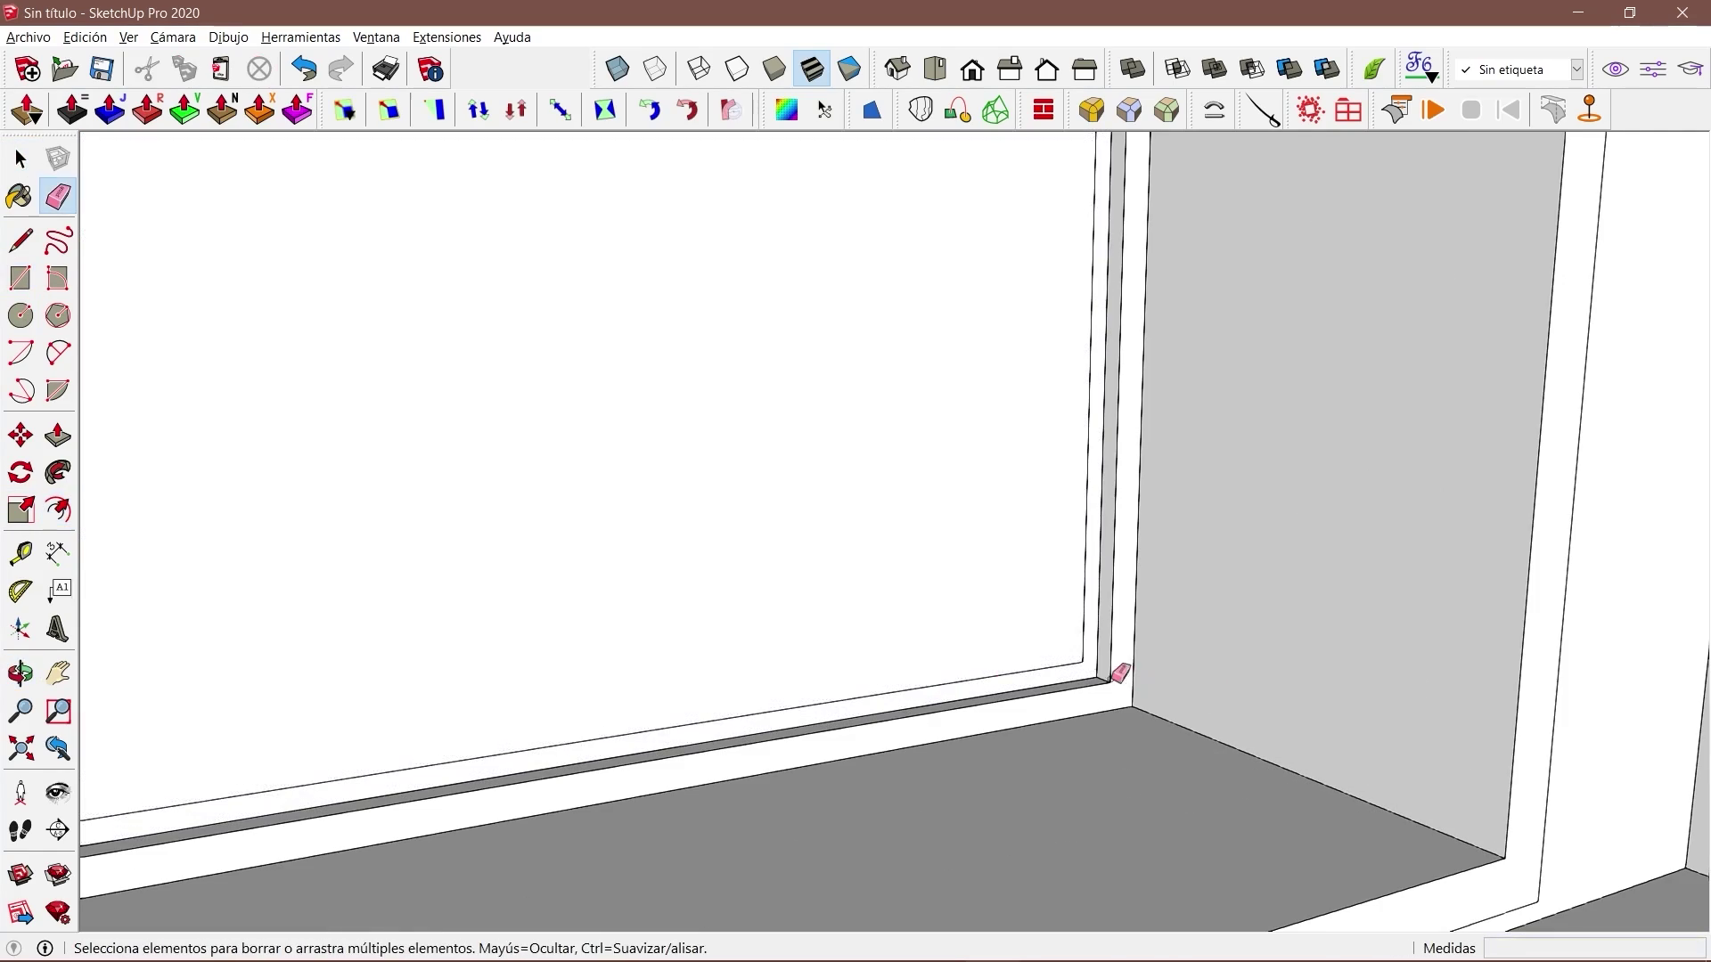
pyautogui.scroll(-5, 1119, 679)
pyautogui.press('space')
pyautogui.scroll(5, 1104, 697)
# Push the thin sill faces about 0,025–0,03 m to form a stepped sill.
pyautogui.press('p')
pyautogui.scroll(3, 1105, 697)
pyautogui.scroll(-5, 1173, 458)
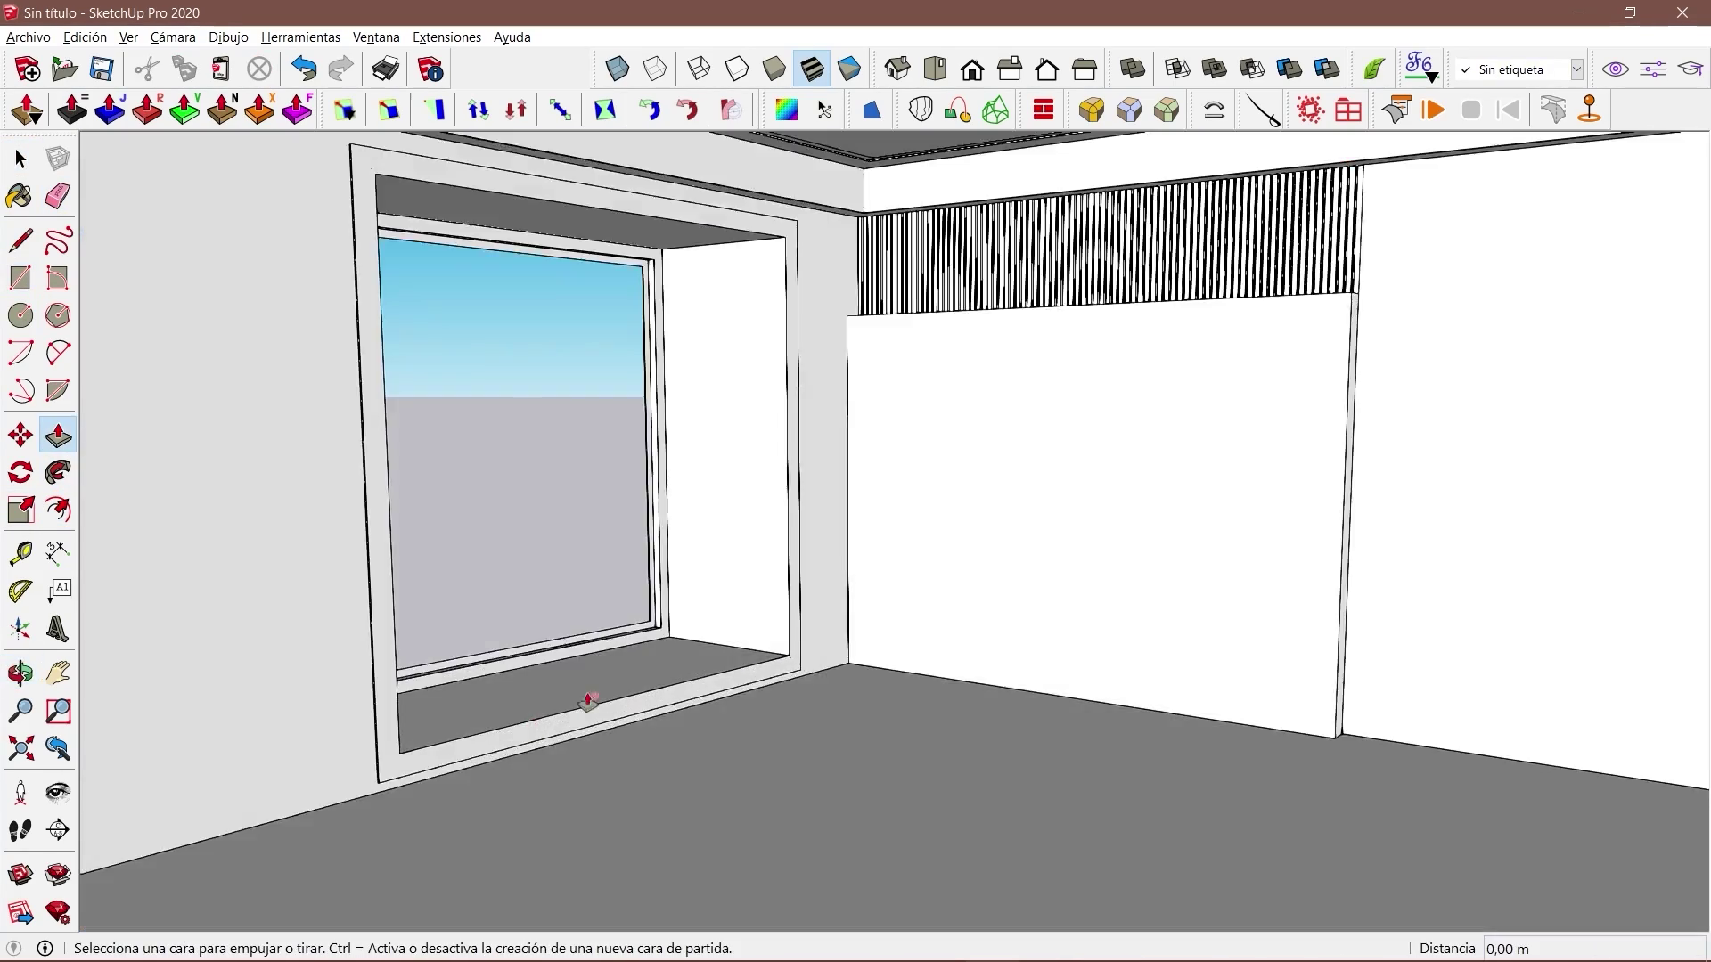
pyautogui.scroll(5, 592, 699)
pyautogui.click(941, 621)
pyautogui.click(941, 621)
pyautogui.write(',025')
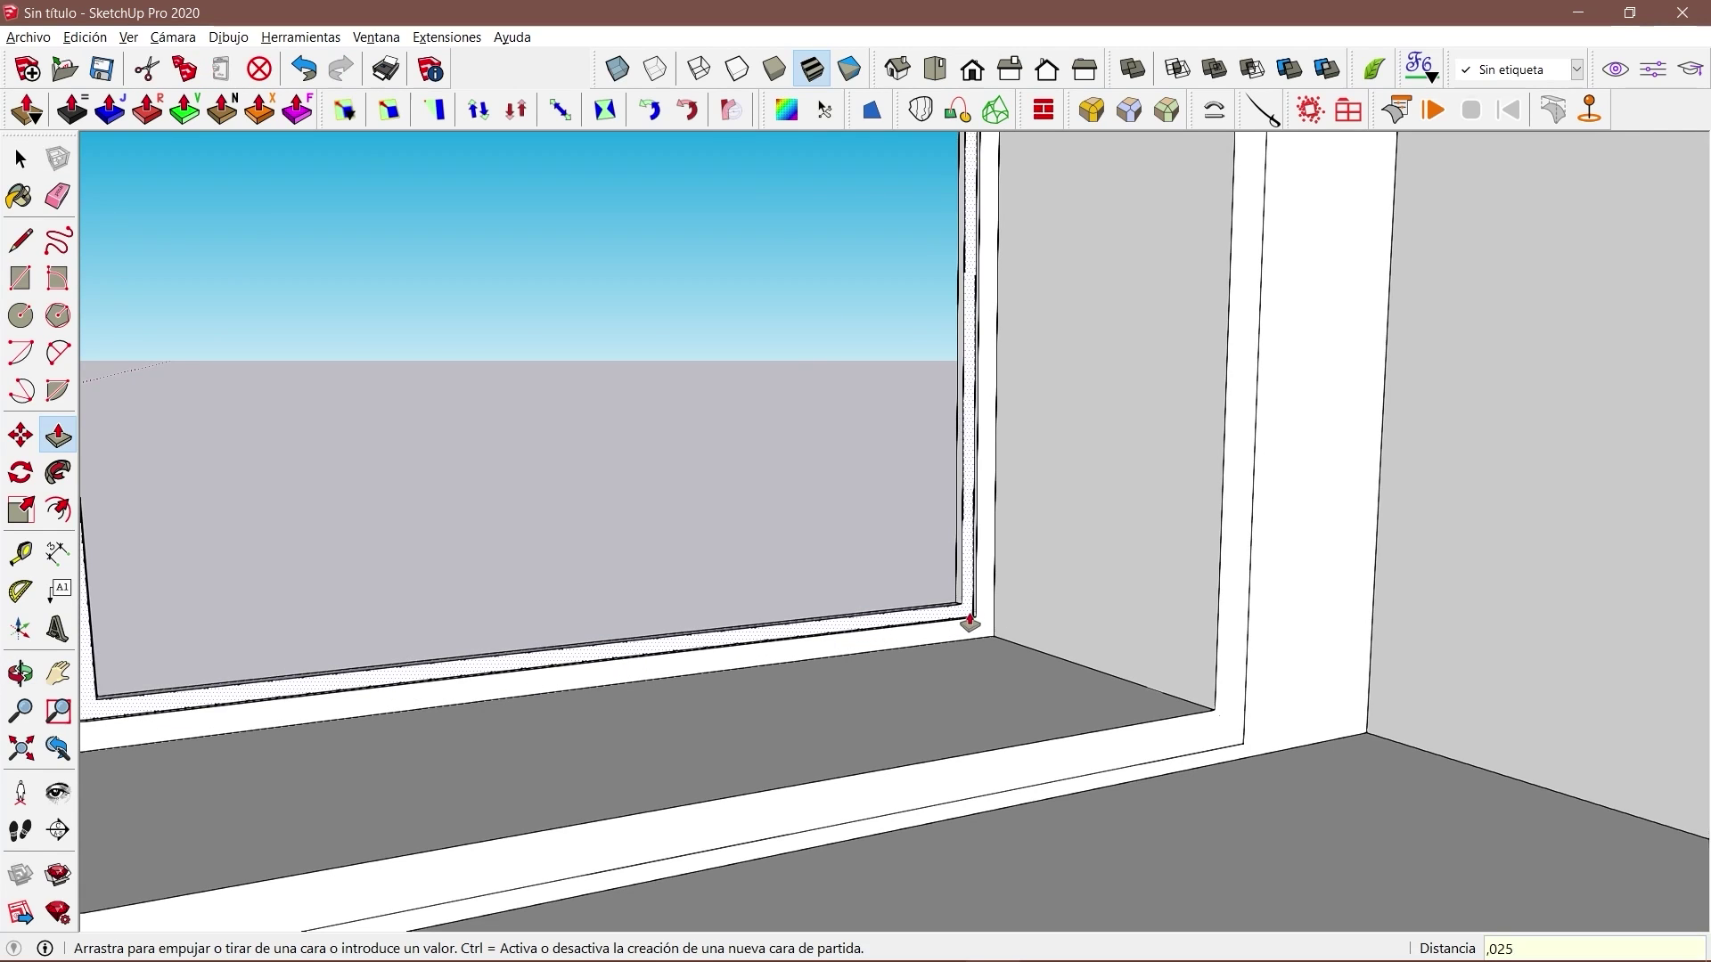
pyautogui.scroll(5, 967, 613)
pyautogui.click(880, 656)
pyautogui.moveTo(881, 657); pyautogui.dragTo(752, 603, button='middle')
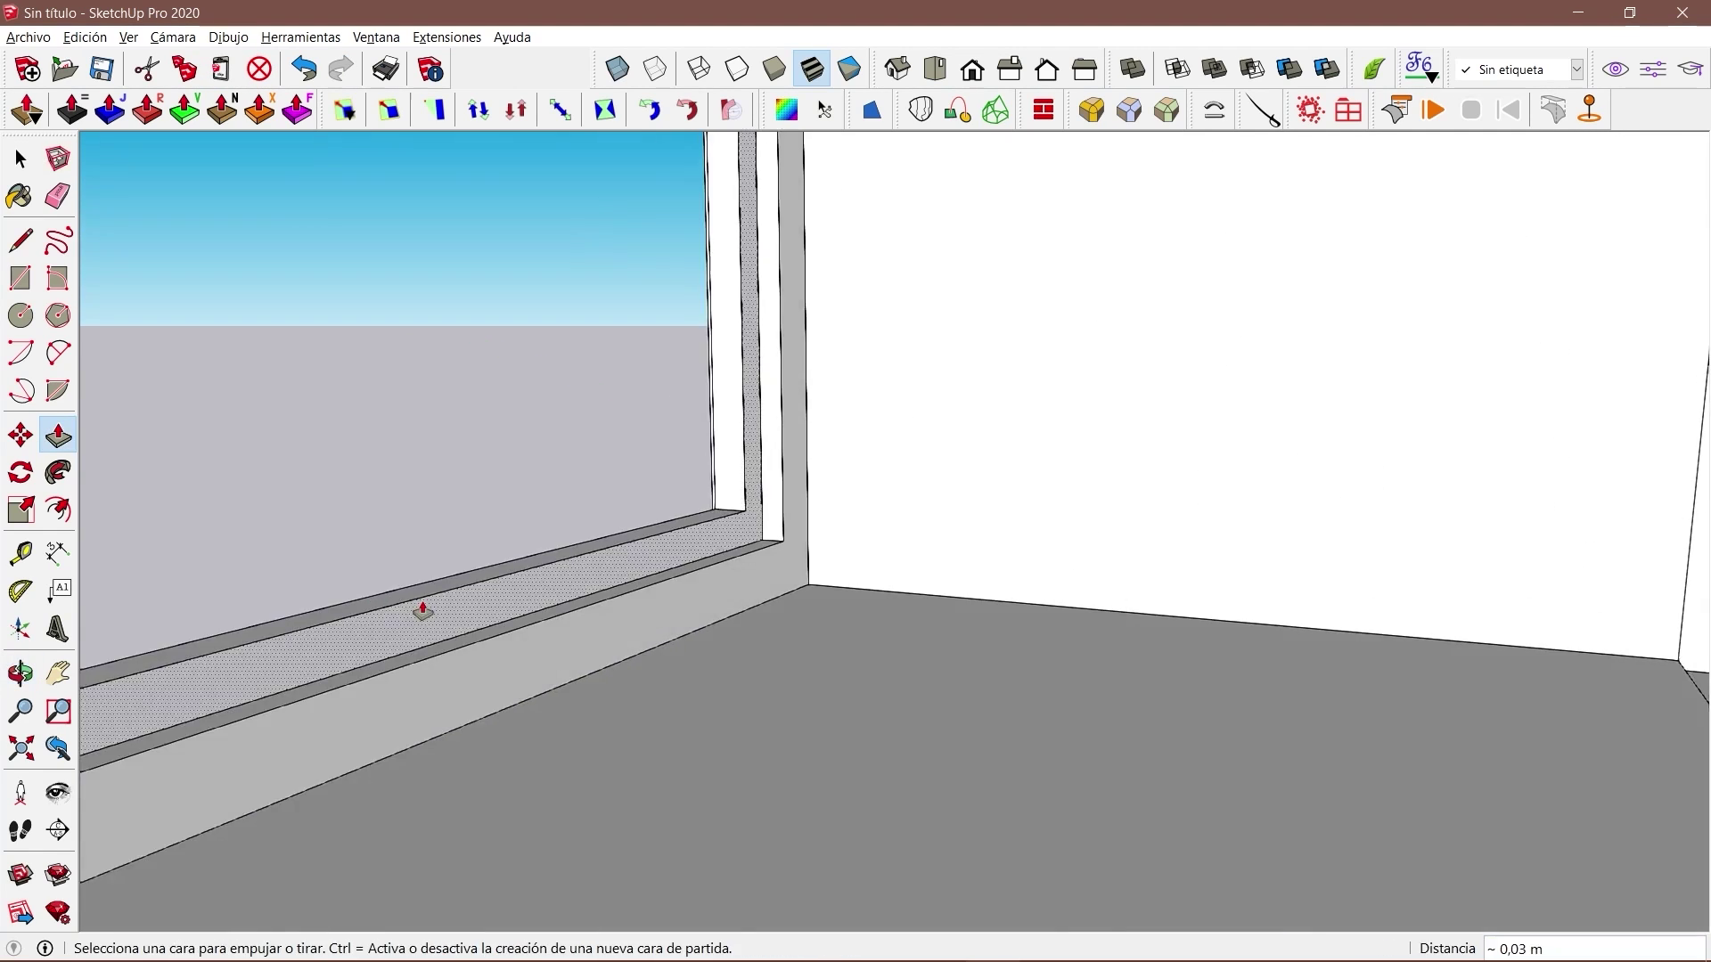
pyautogui.scroll(-5, 801, 737)
pyautogui.scroll(3, 752, 289)
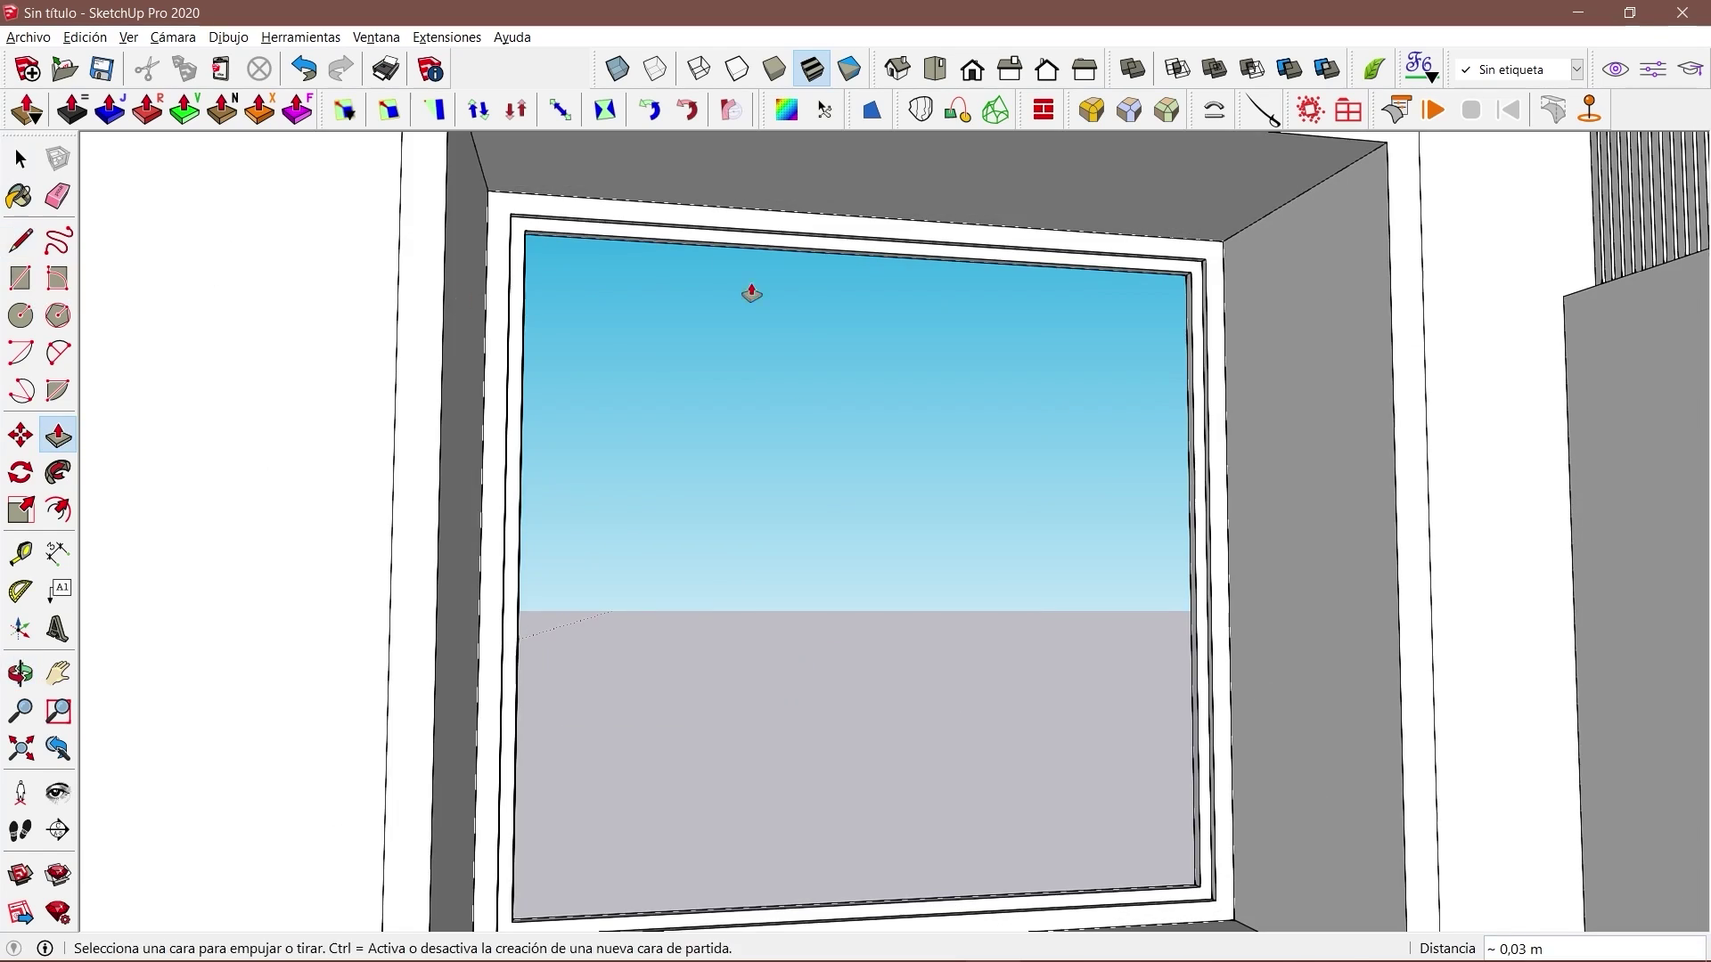
# Draw a vertical mullion line through the window's midpoint, splitting it into two panes.
pyautogui.press('l')
pyautogui.click(874, 240)
pyautogui.click(875, 881)
pyautogui.press('space')
pyautogui.click(1114, 819)
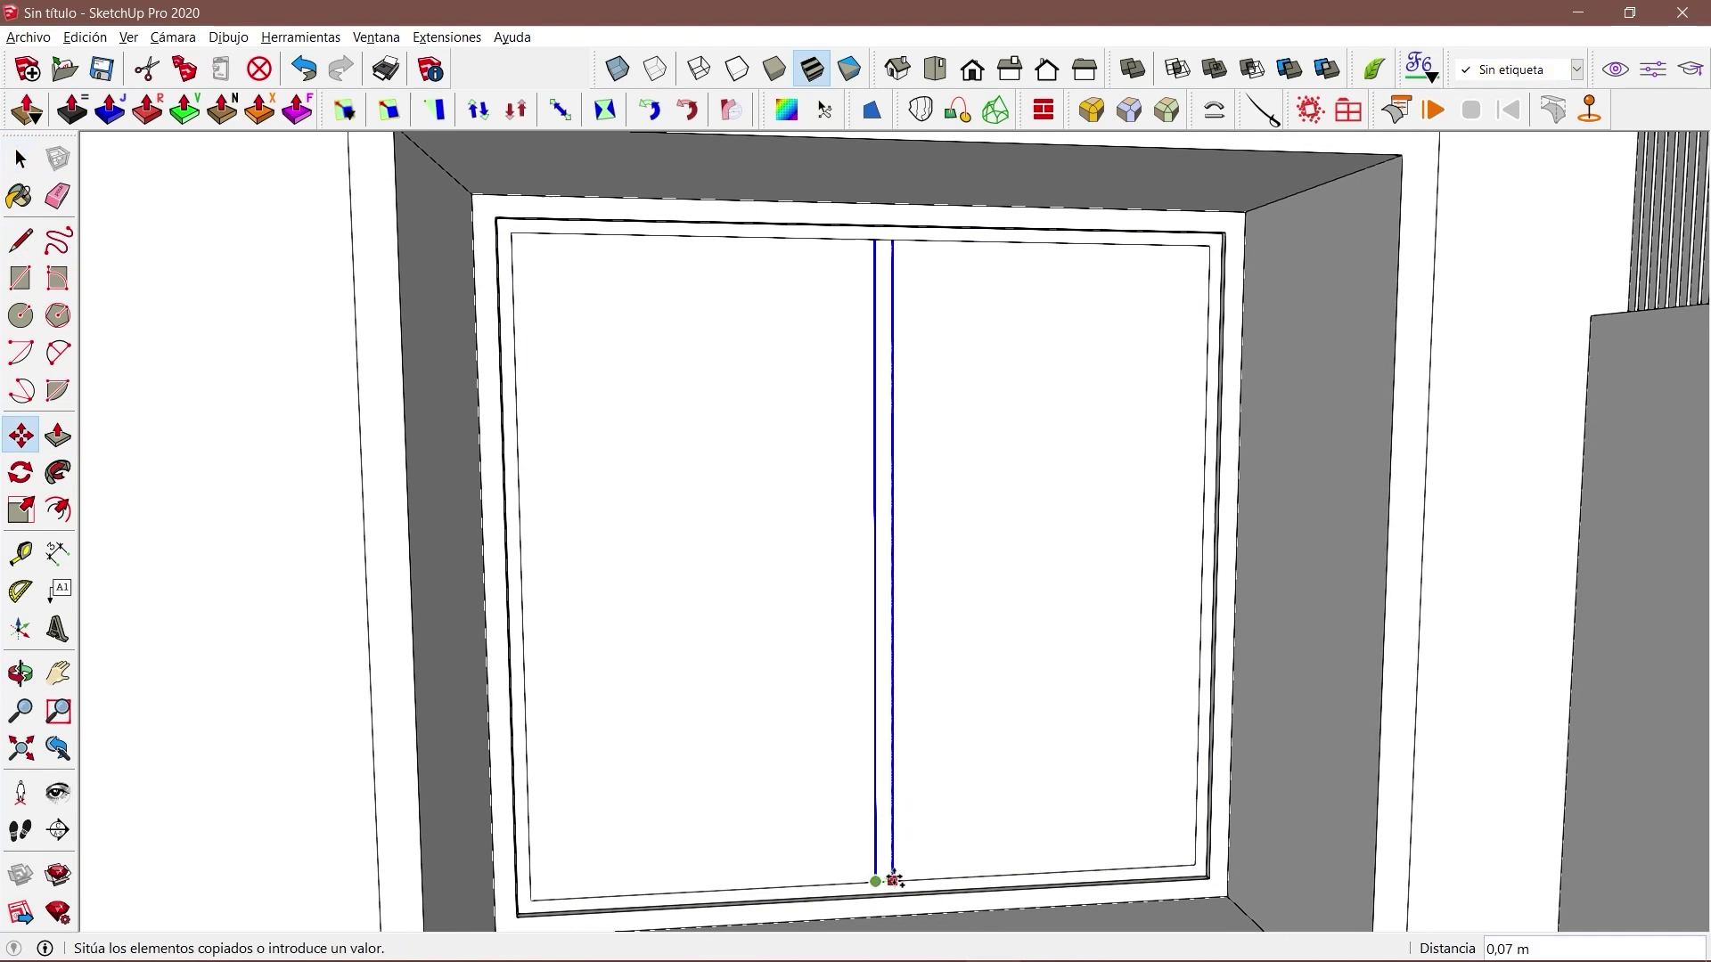
# Draw a rectangle over each of the left and right glass panes.
pyautogui.press('space')
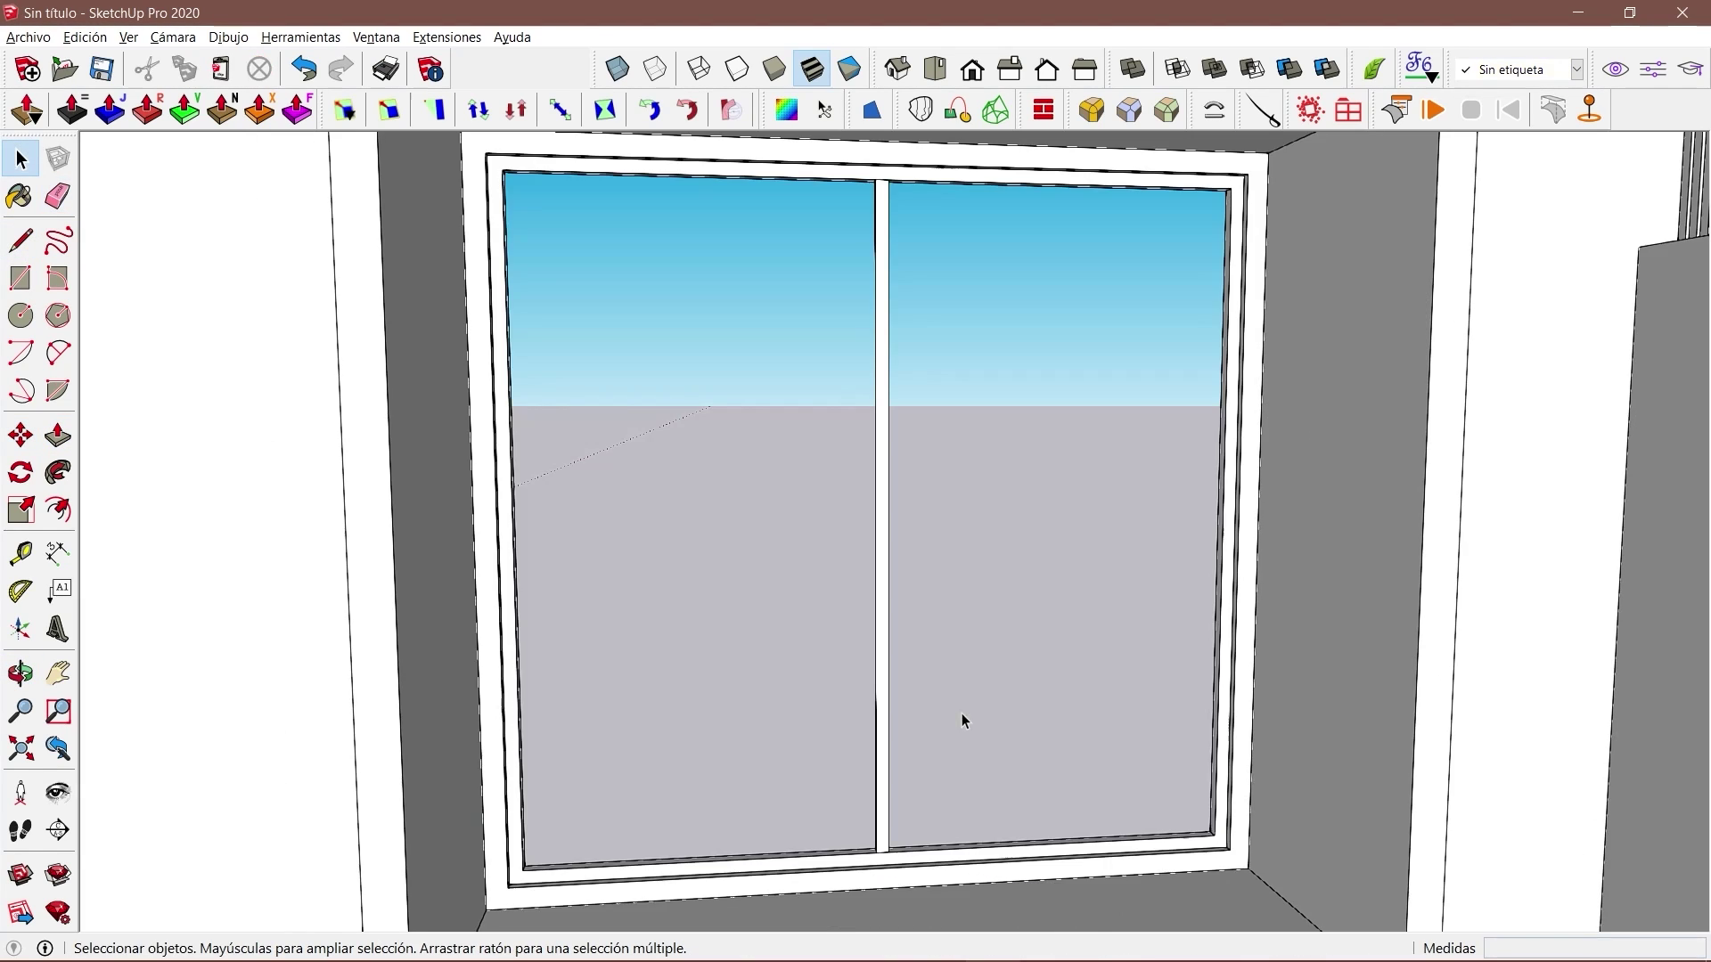
pyautogui.press('p')
pyautogui.moveTo(795, 887)
pyautogui.mouseDown(button='middle')
pyautogui.moveTo(1045, 766)
pyautogui.moveTo(1146, 573)
pyautogui.moveTo(555, 290)
pyautogui.mouseUp(button='middle')
pyautogui.press('r')
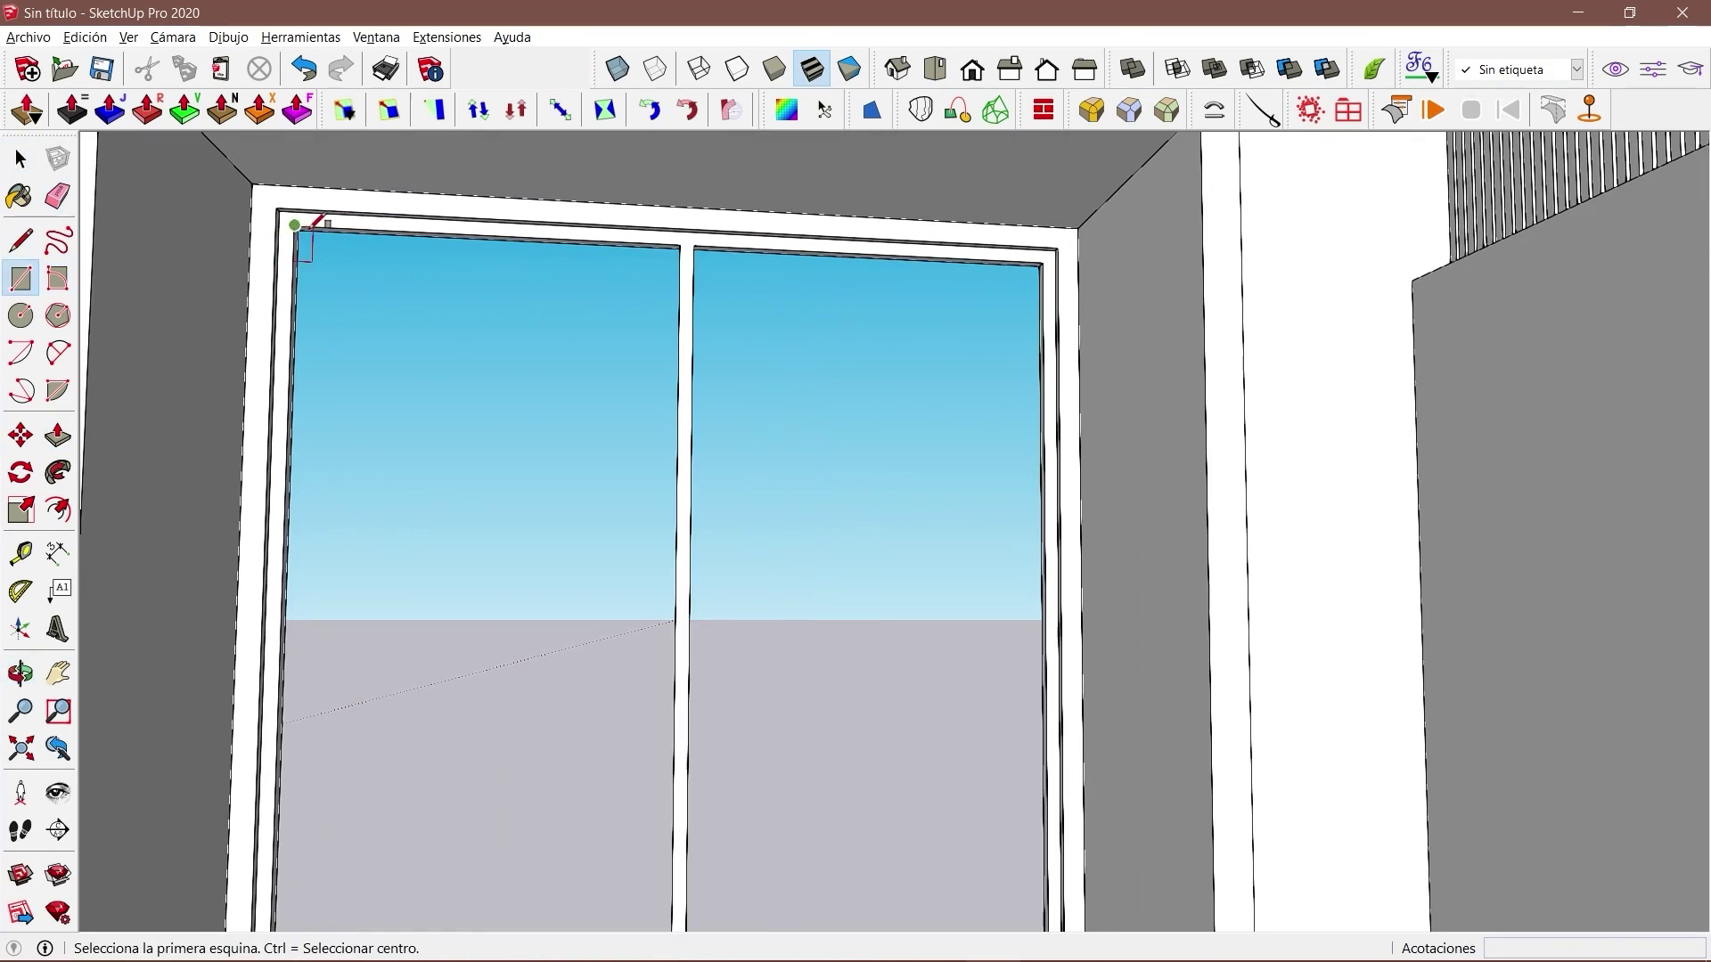
pyautogui.click(104, 802)
pyautogui.scroll(3, 748, 846)
pyautogui.click(679, 739)
pyautogui.moveTo(886, 798)
pyautogui.mouseDown(button='middle')
pyautogui.moveTo(546, 313)
pyautogui.moveTo(1287, 401)
pyautogui.moveTo(1053, 359)
pyautogui.moveTo(726, 676)
pyautogui.mouseUp(button='middle')
pyautogui.click(547, 309)
pyautogui.click(1053, 359)
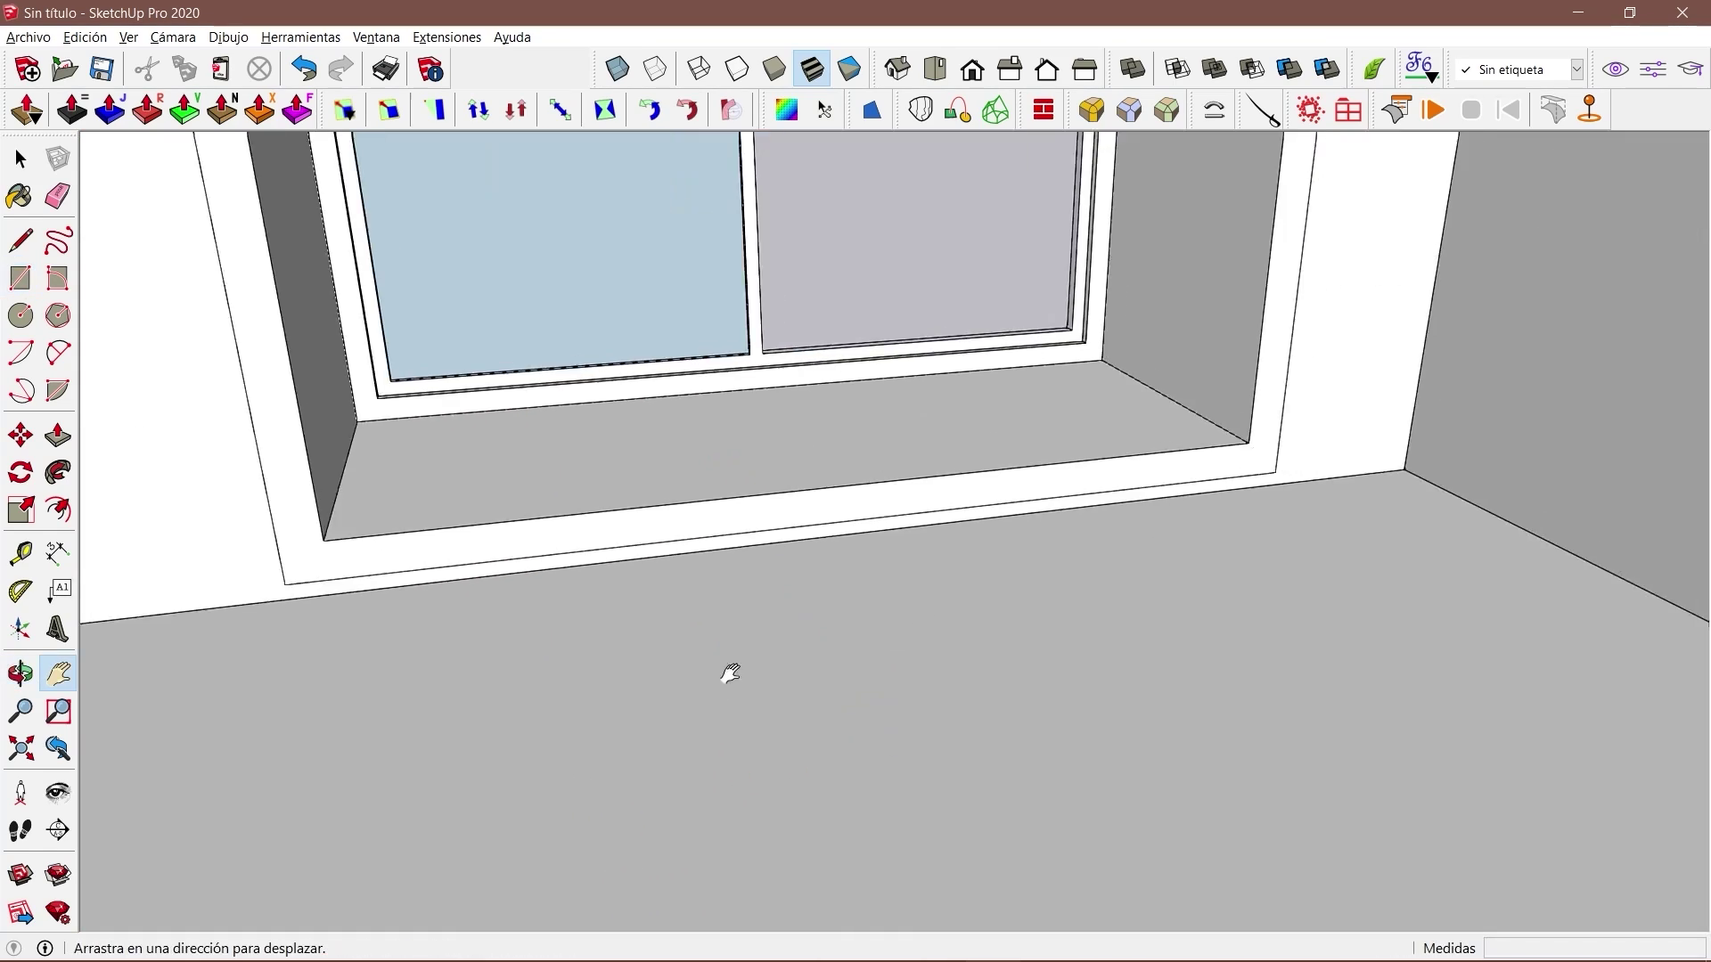
pyautogui.scroll(3, 726, 677)
# Offset an inner frame in the left pane and test a 0,02 m extrusion, then undo it.
pyautogui.click(630, 619)
pyautogui.press('space')
pyautogui.scroll(-2, 492, 681)
pyautogui.press('f')
pyautogui.moveTo(491, 681); pyautogui.dragTo(604, 604, button='middle')
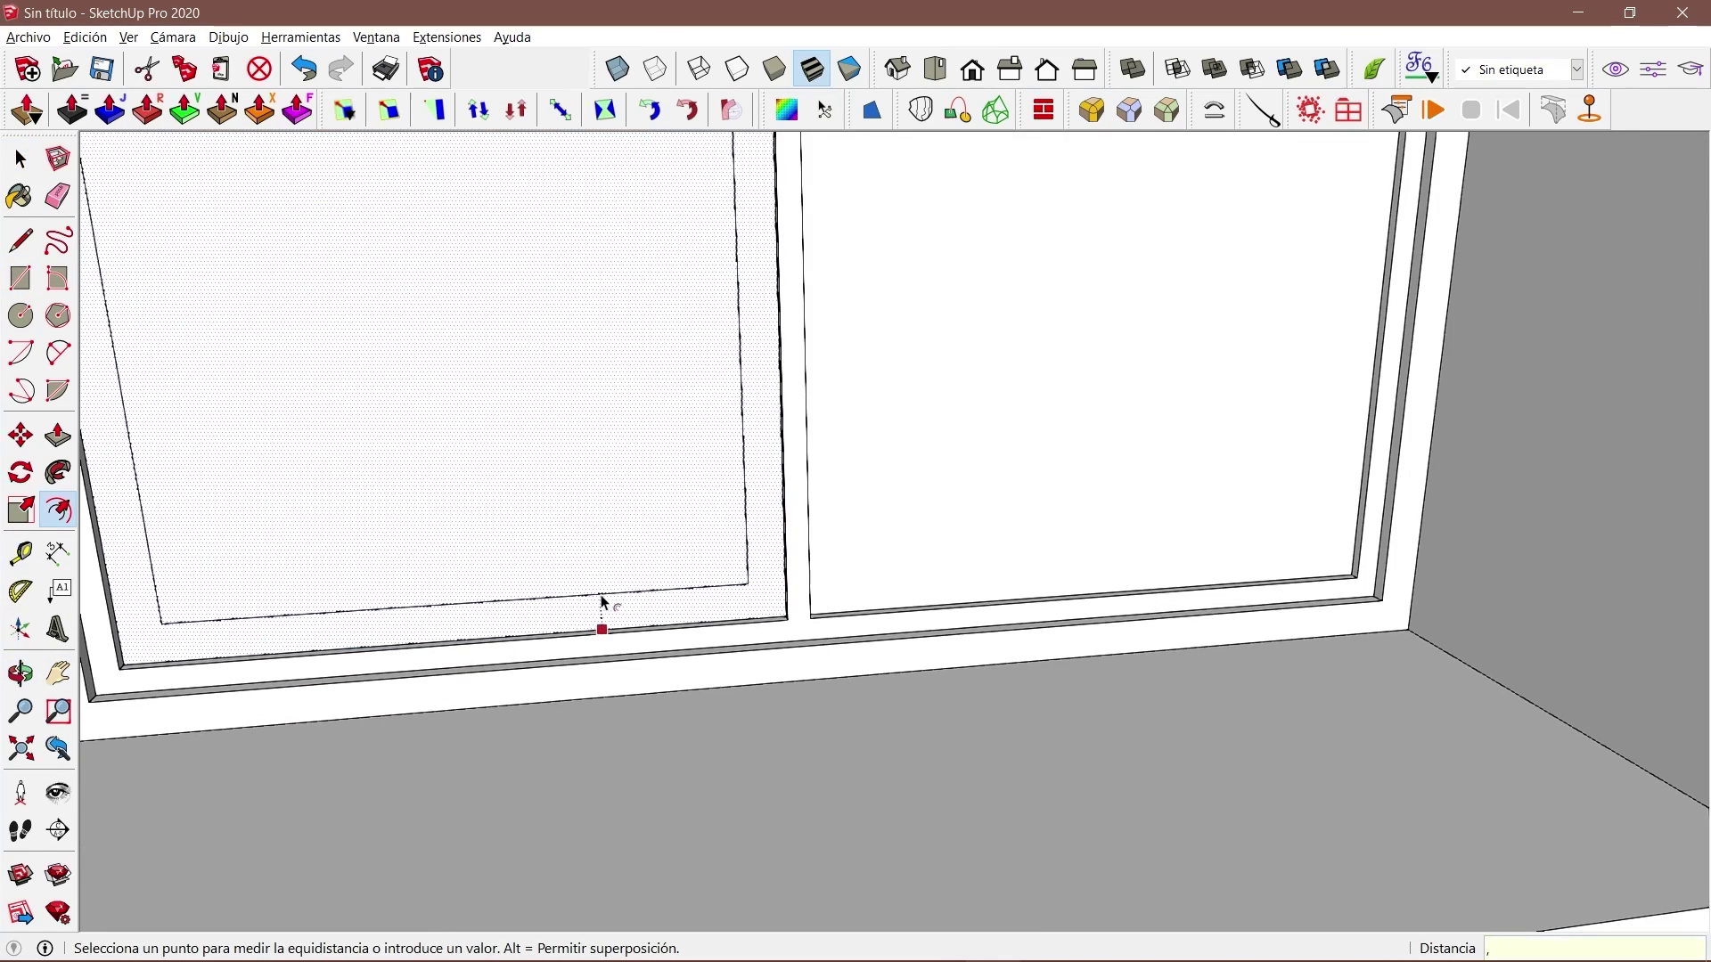
pyautogui.press('p')
pyautogui.scroll(3, 723, 626)
pyautogui.click(794, 600)
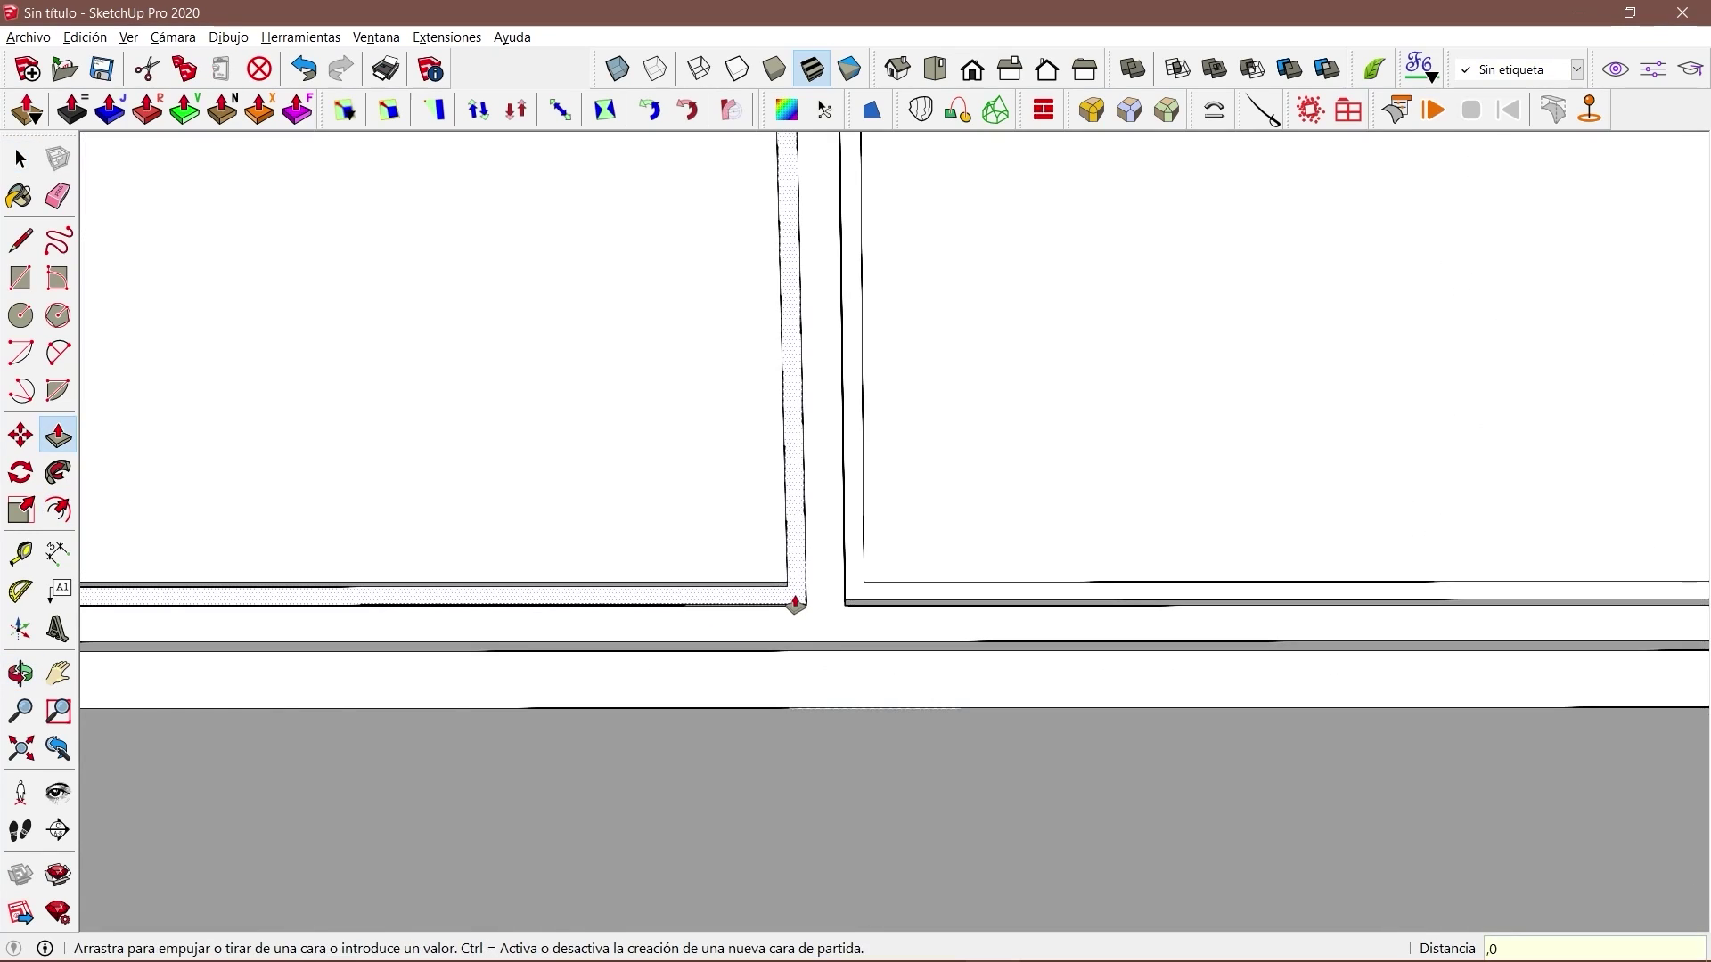
pyautogui.click(853, 599)
pyautogui.moveTo(852, 600)
pyautogui.mouseDown(button='middle')
pyautogui.moveTo(878, 558)
pyautogui.moveTo(625, 478)
pyautogui.mouseUp(button='middle')
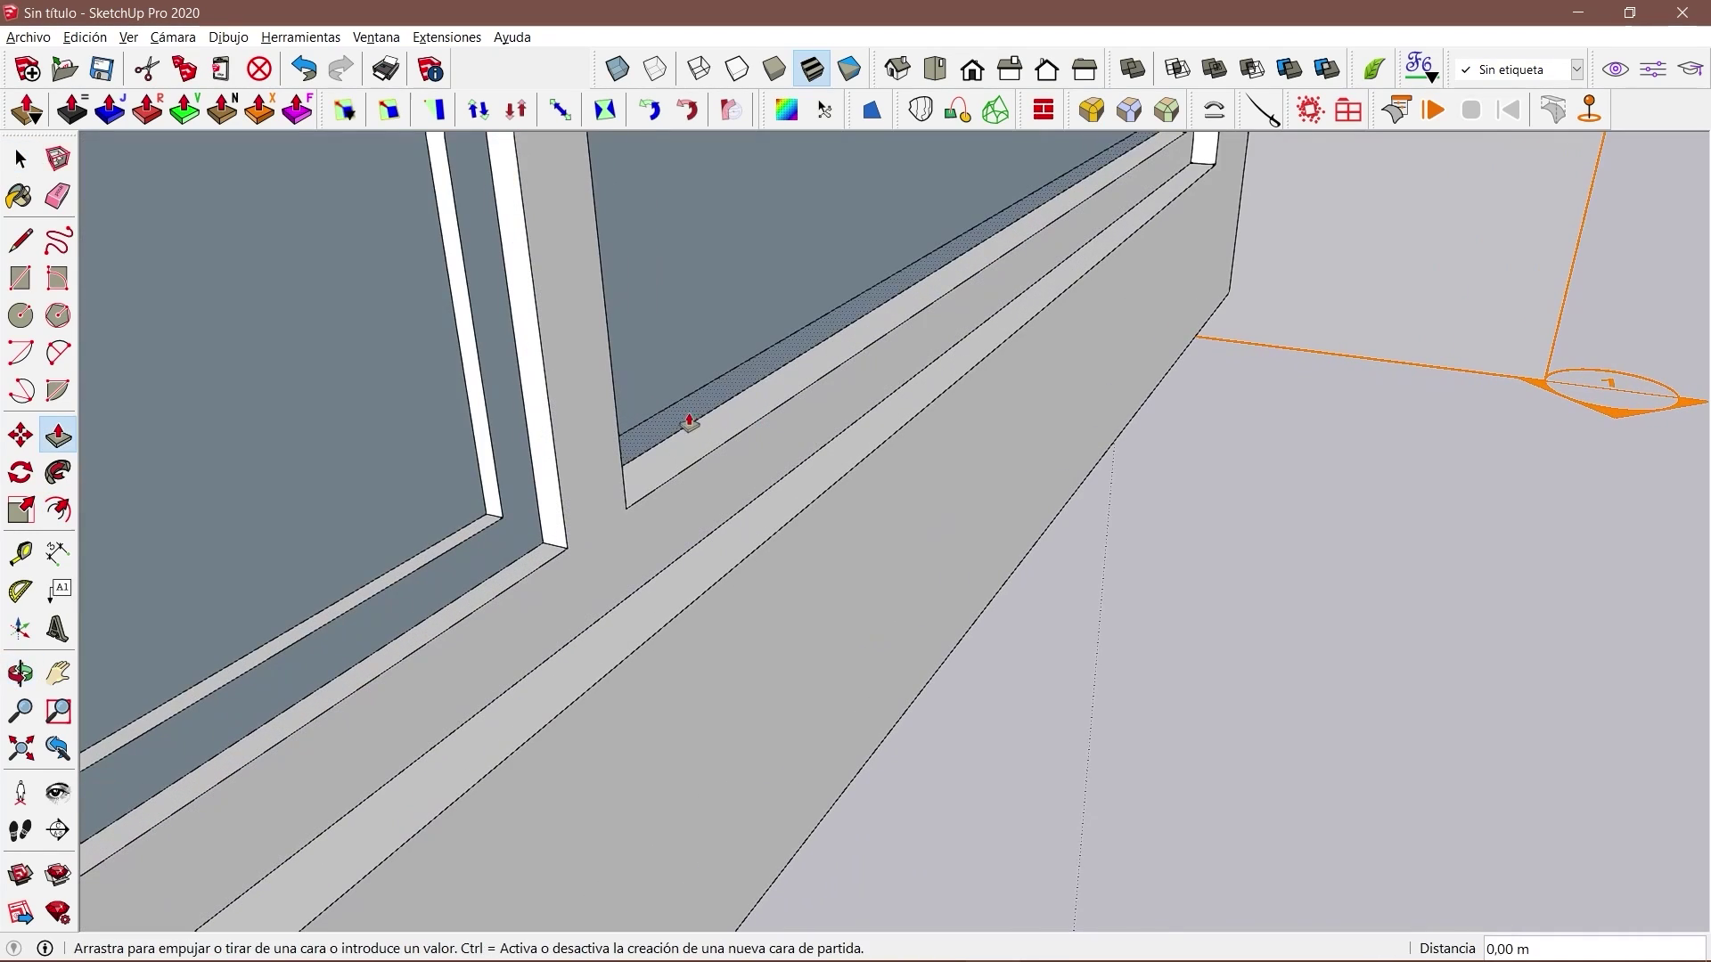
pyautogui.press('space')
pyautogui.hotkey('ctrl', 'z')
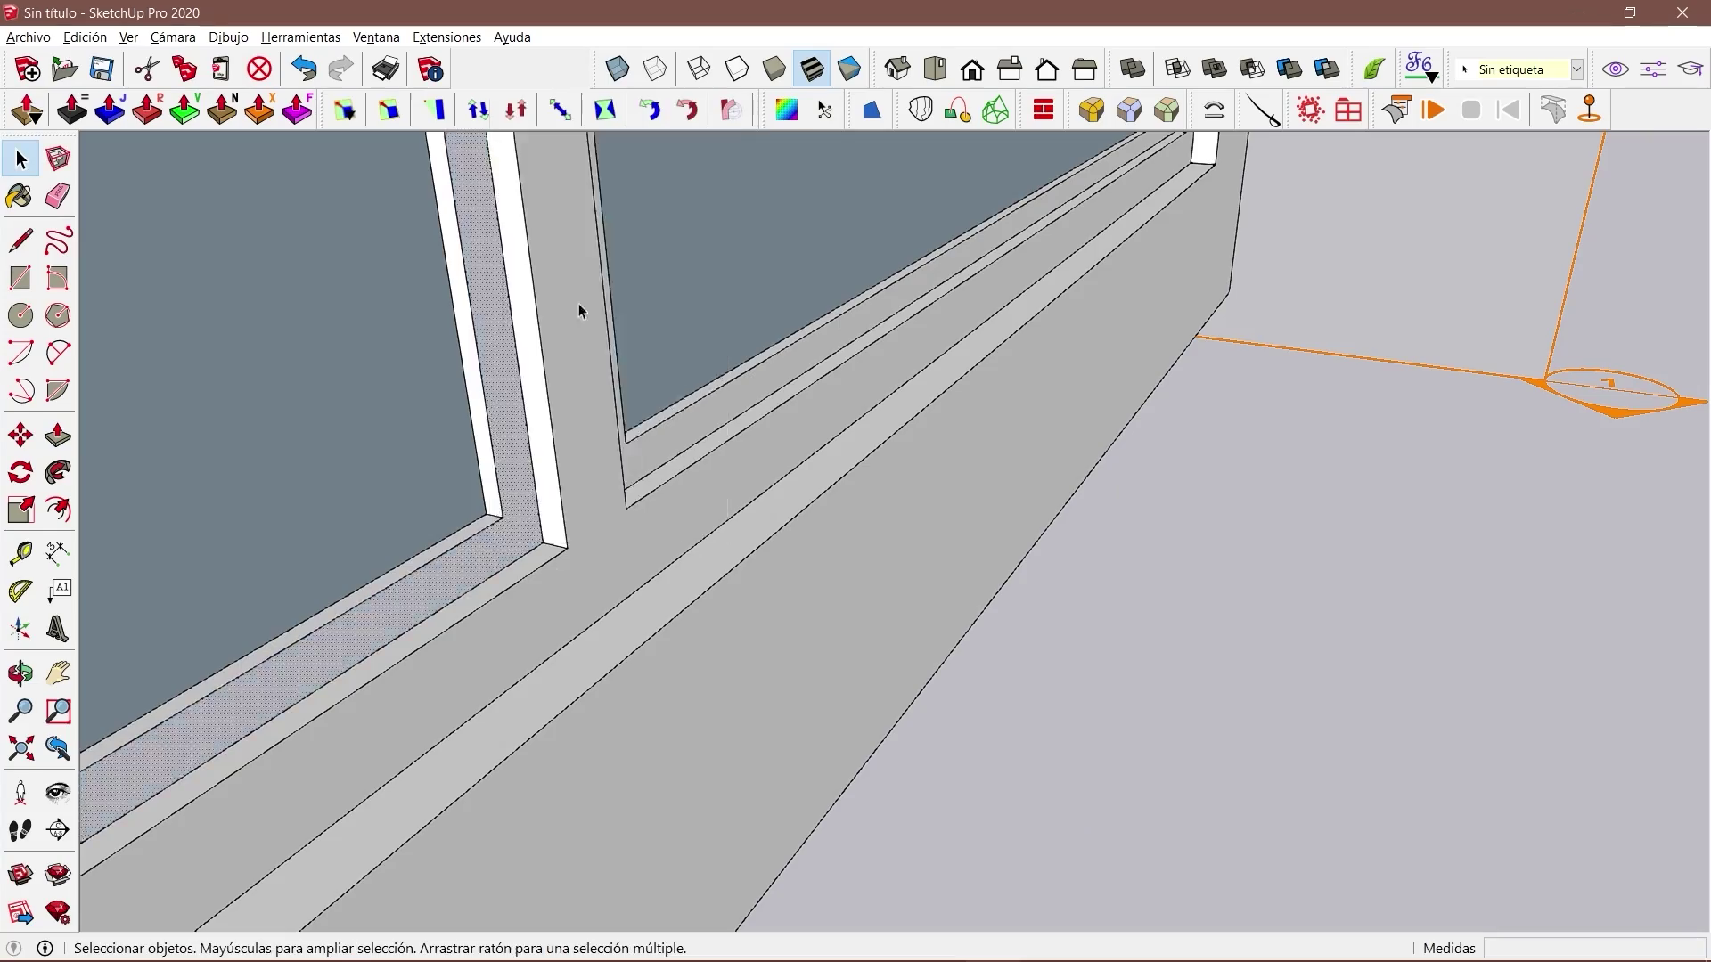
# Align the view face-on to the window, then orbit out to an angled room view.
pyautogui.moveTo(580, 305)
pyautogui.mouseDown(button='middle')
pyautogui.moveTo(954, 592)
pyautogui.moveTo(1328, 557)
pyautogui.mouseUp(button='middle')
pyautogui.scroll(3, 924, 554)
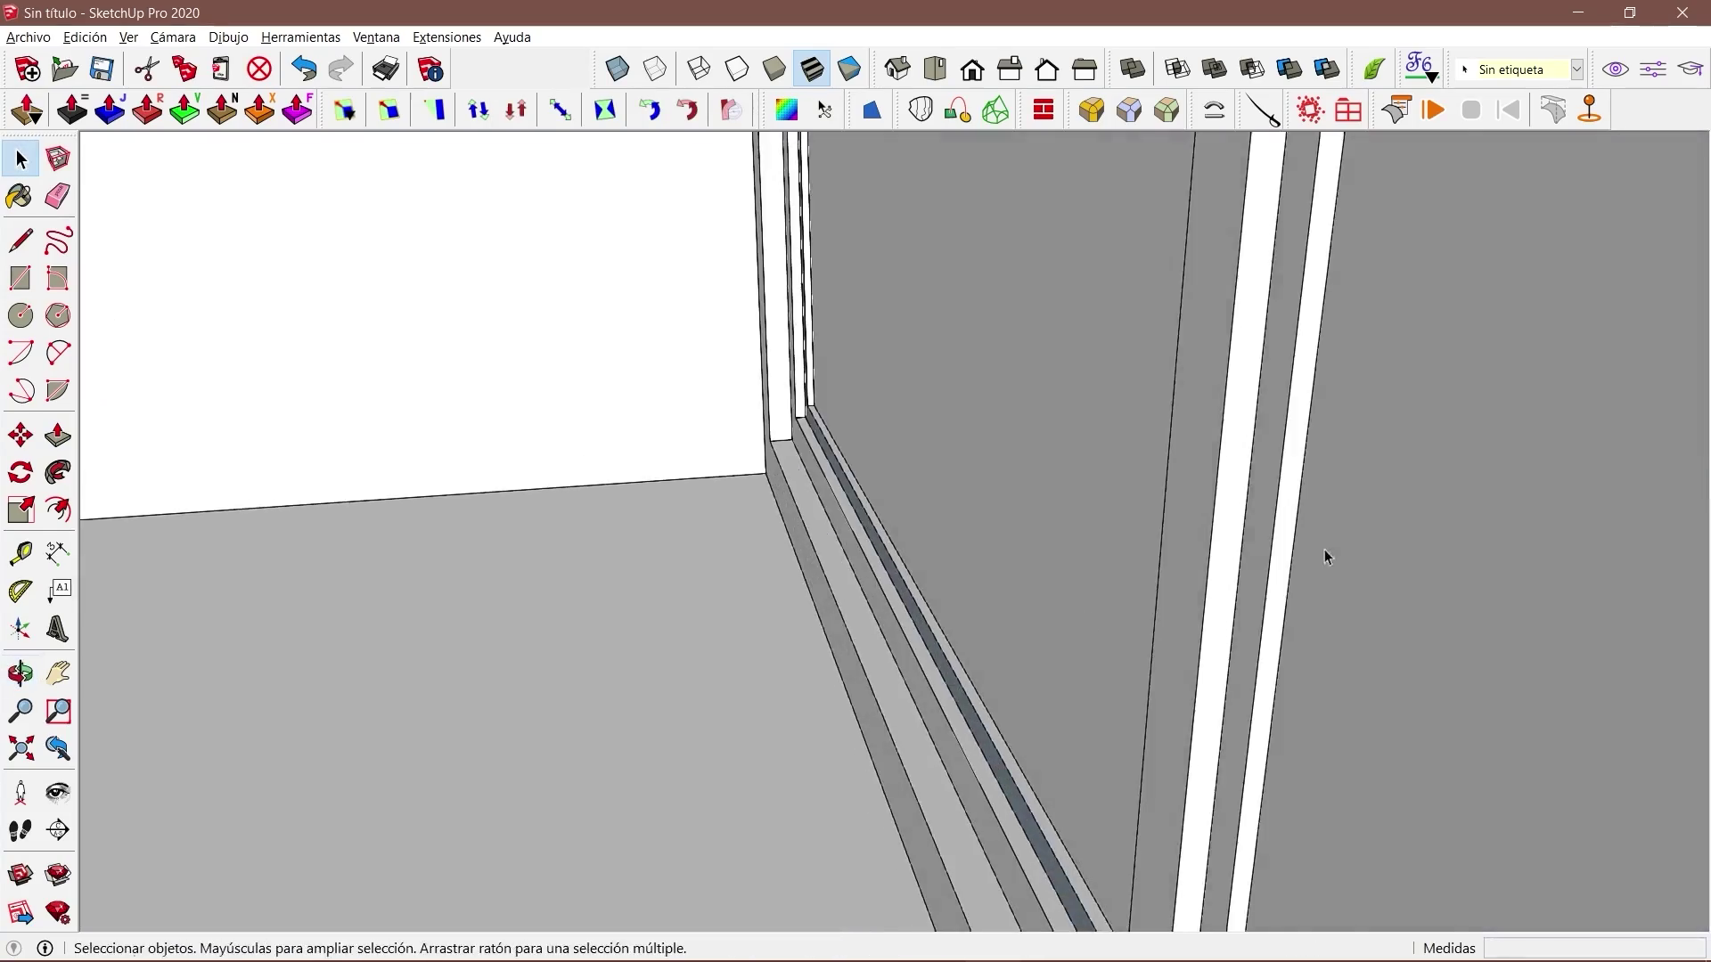
pyautogui.rightClick(1164, 316)
pyautogui.click(1229, 462)
pyautogui.scroll(-3, 938, 631)
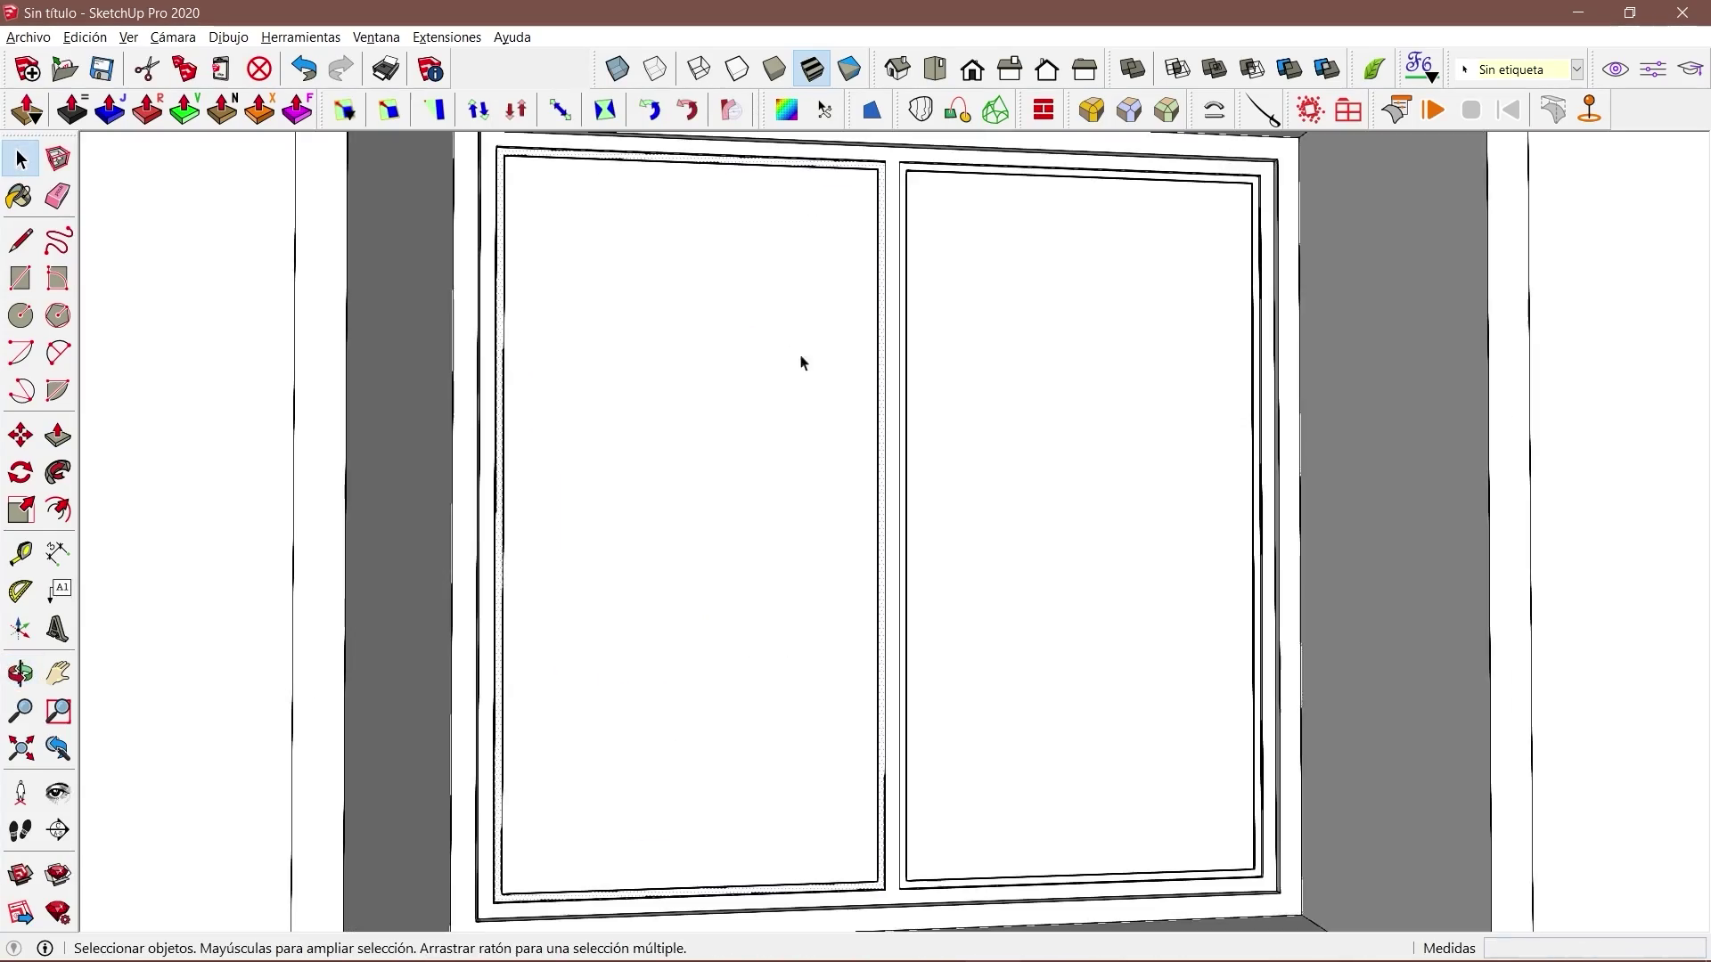
pyautogui.moveTo(801, 362)
pyautogui.mouseDown(button='middle')
pyautogui.moveTo(751, 581)
pyautogui.moveTo(623, 499)
pyautogui.mouseUp(button='middle')
pyautogui.click(751, 580)
pyautogui.scroll(-10, 751, 581)
# Choose the Wood pattern in Floor Generator with width 500 and origin Center.
pyautogui.scroll(5, 458, 461)
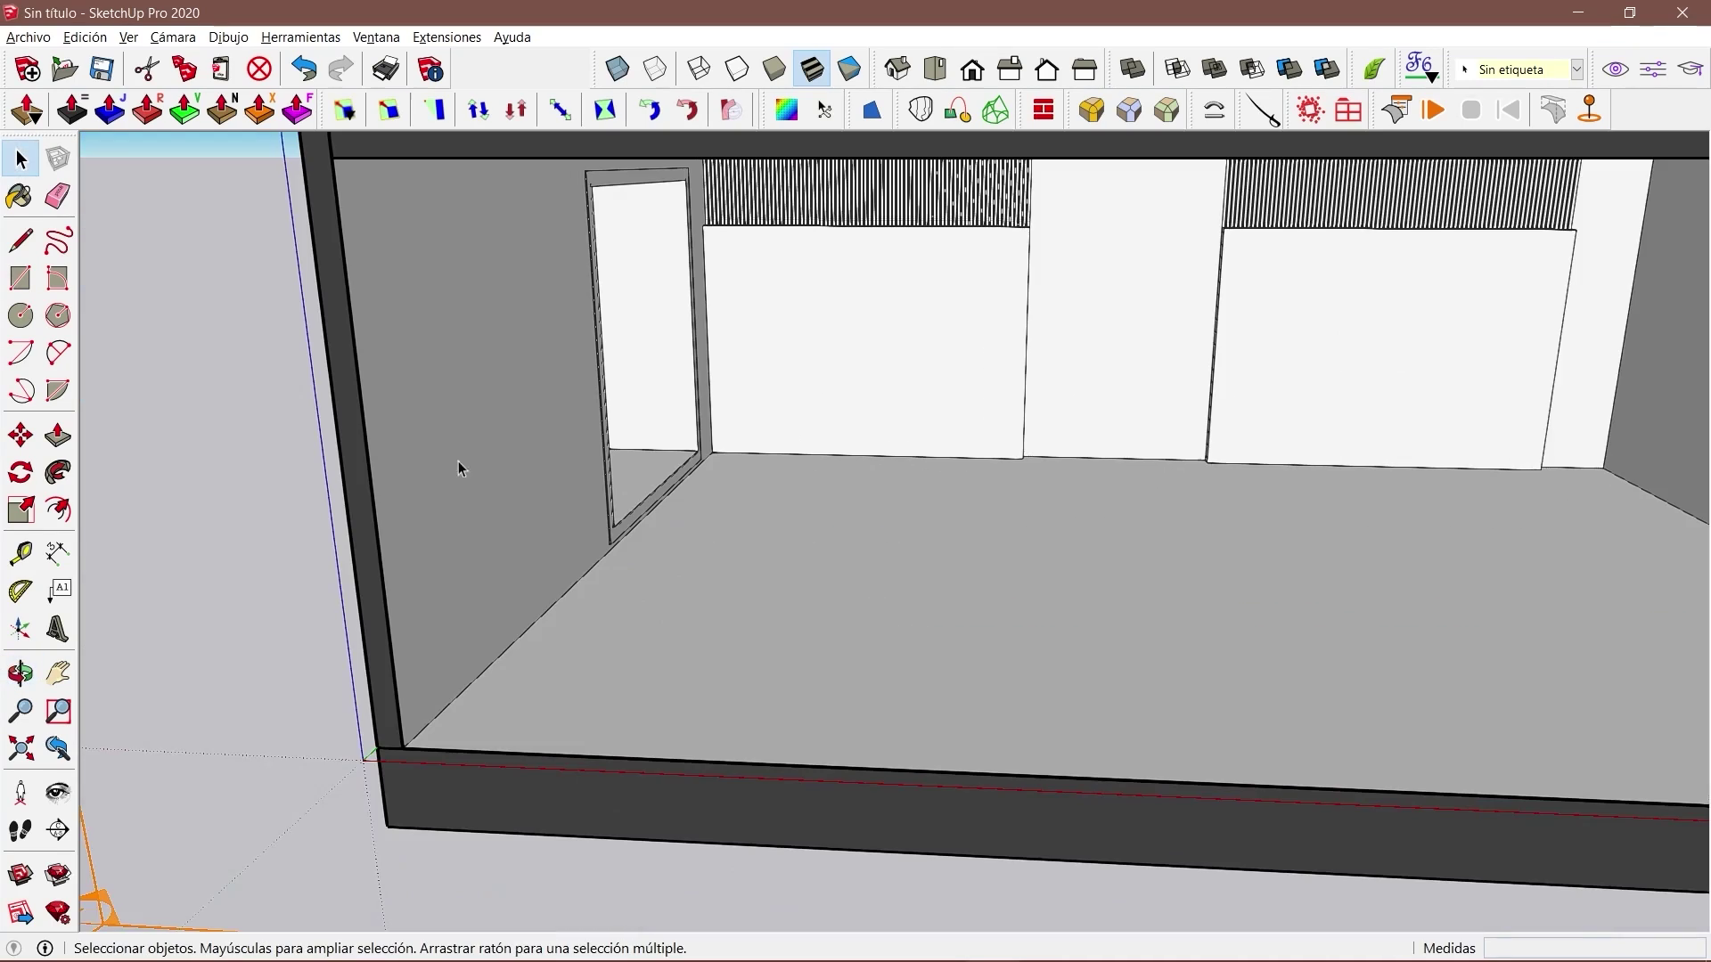
pyautogui.scroll(-5, 852, 498)
pyautogui.scroll(8, 851, 462)
pyautogui.scroll(-5, 852, 463)
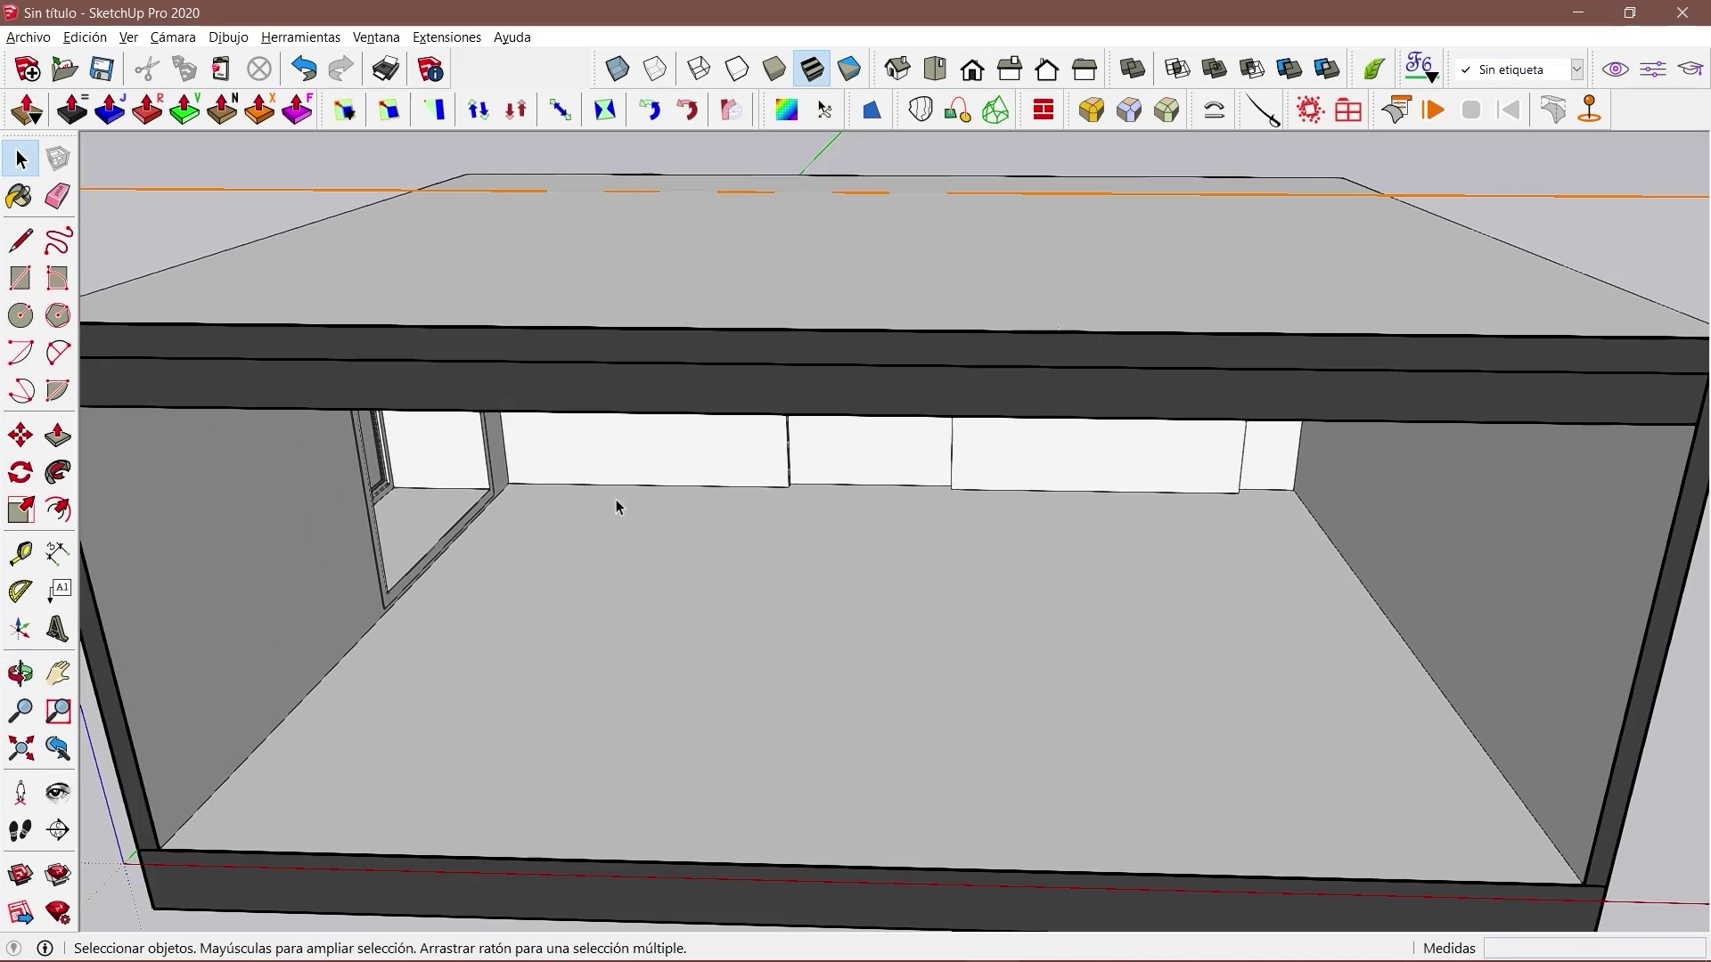
pyautogui.scroll(5, 616, 502)
pyautogui.scroll(-3, 974, 573)
pyautogui.scroll(3, 860, 577)
pyautogui.press('m')
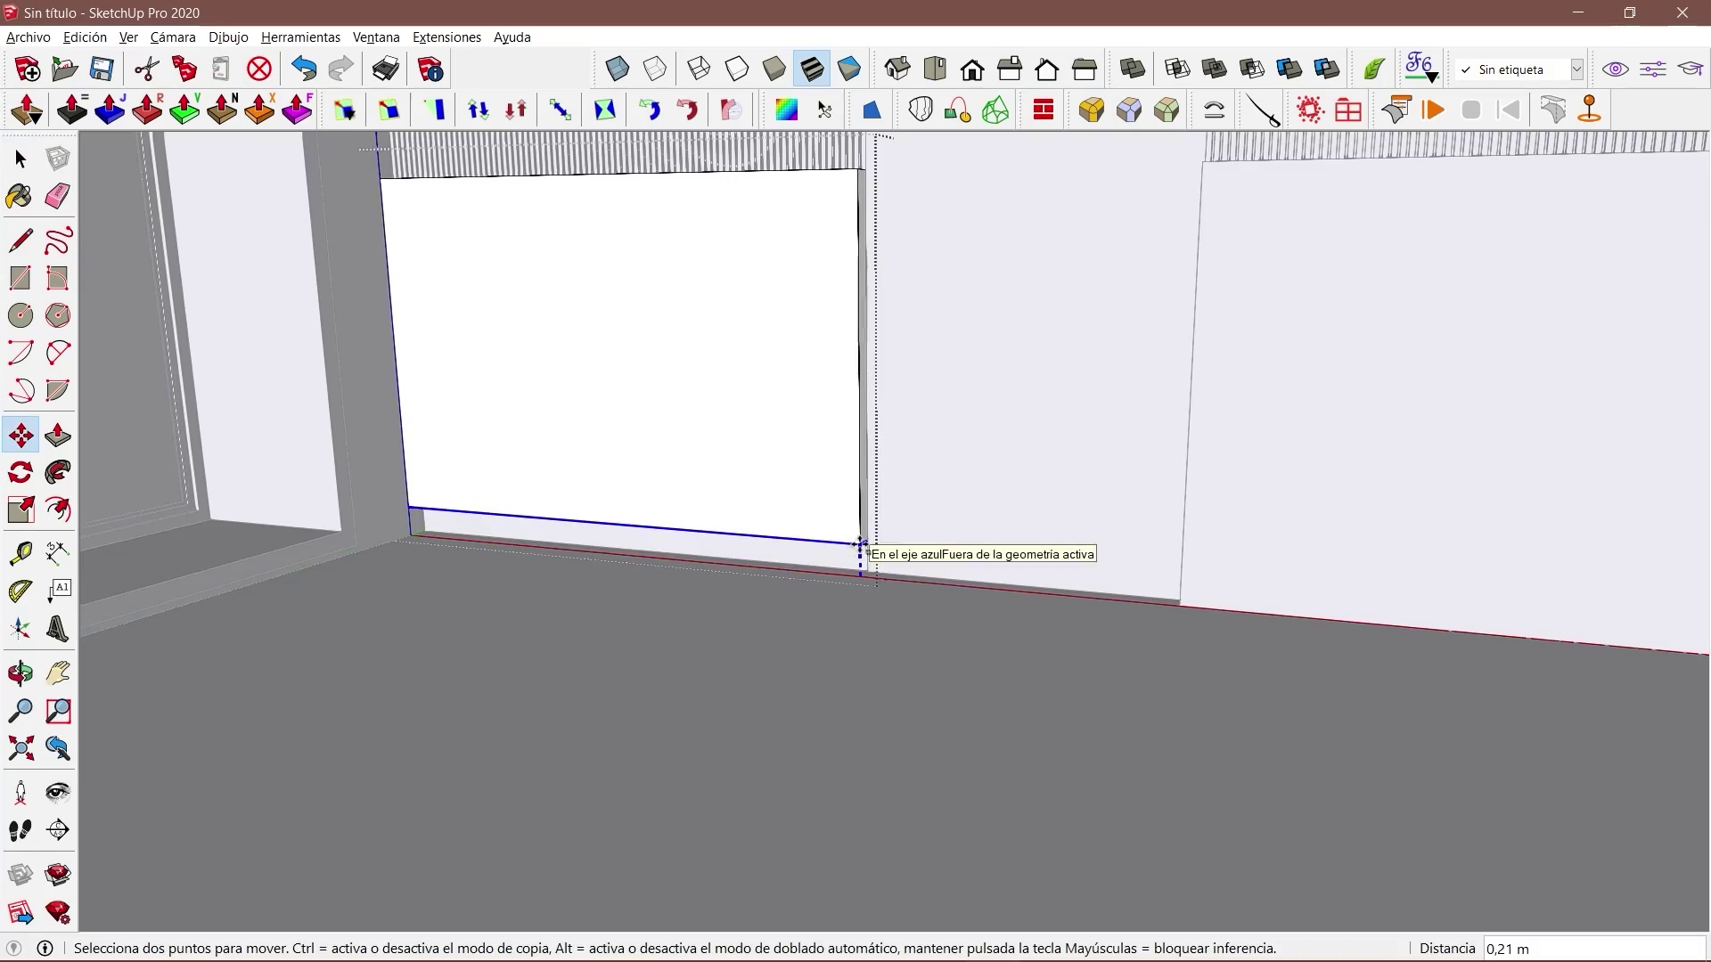
pyautogui.scroll(-5, 861, 545)
pyautogui.scroll(3, 880, 447)
pyautogui.click(1515, 305)
pyautogui.scroll(5, 802, 534)
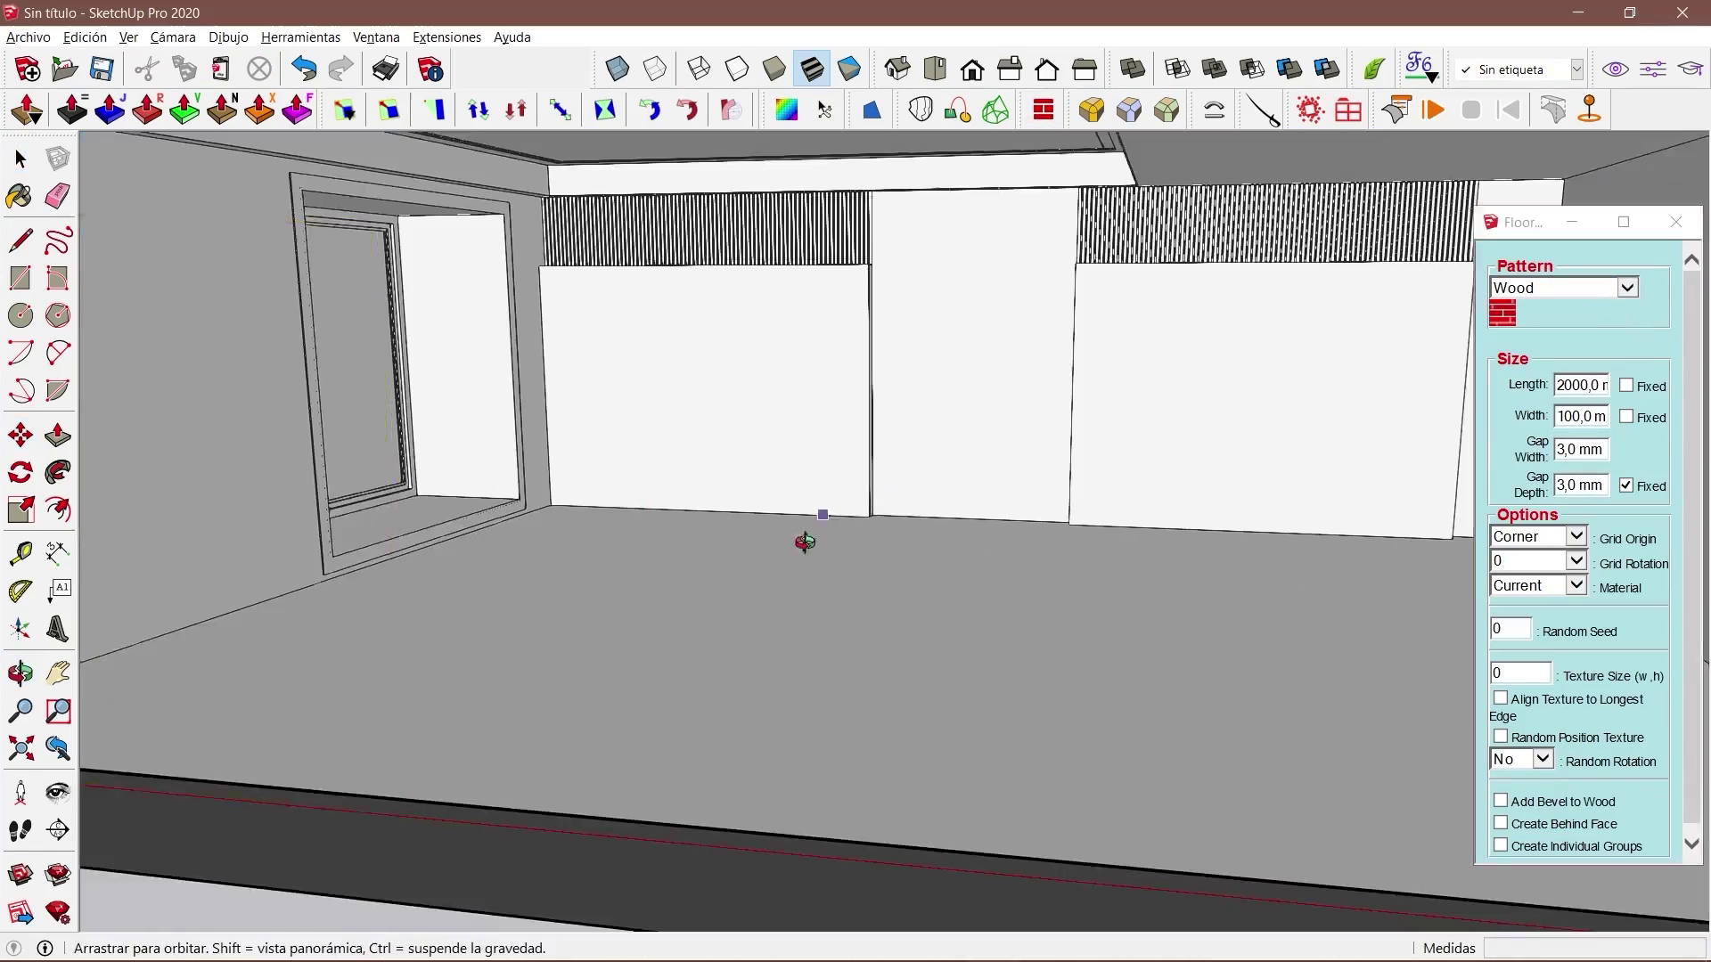
# Generate the wood plank floor on the room's floor face and inspect it.
pyautogui.press('space')
pyautogui.scroll(-5, 918, 358)
pyautogui.scroll(5, 919, 366)
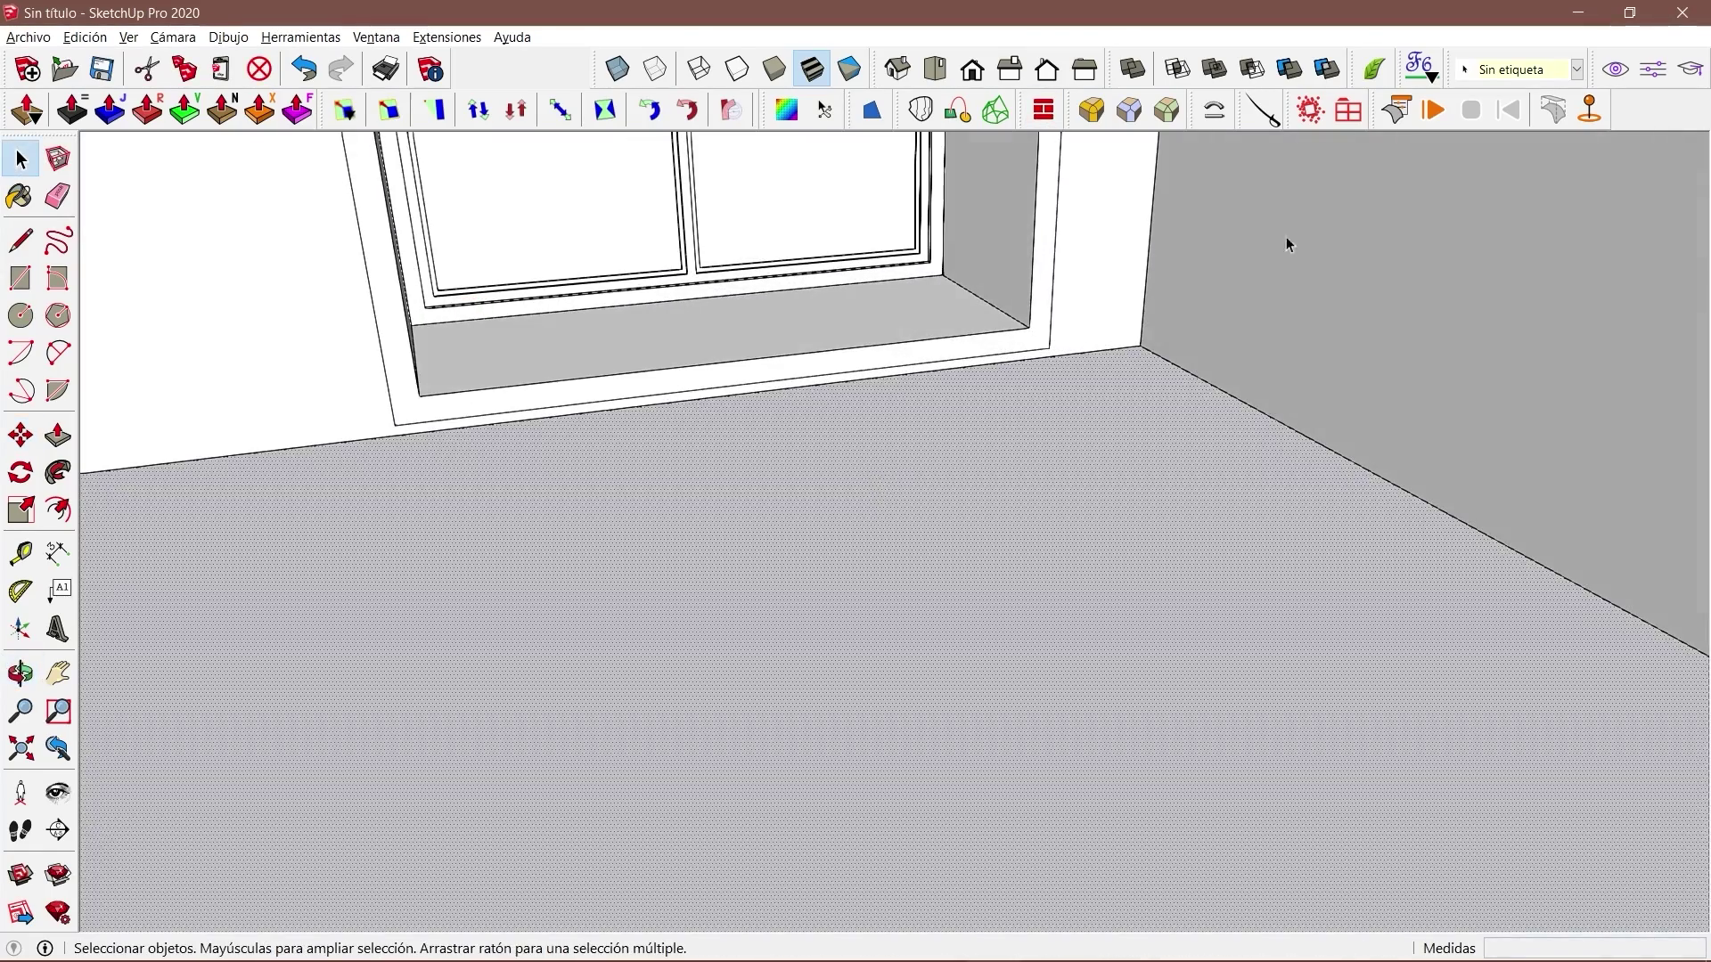
pyautogui.moveTo(1286, 240); pyautogui.dragTo(1350, 525, button='middle')
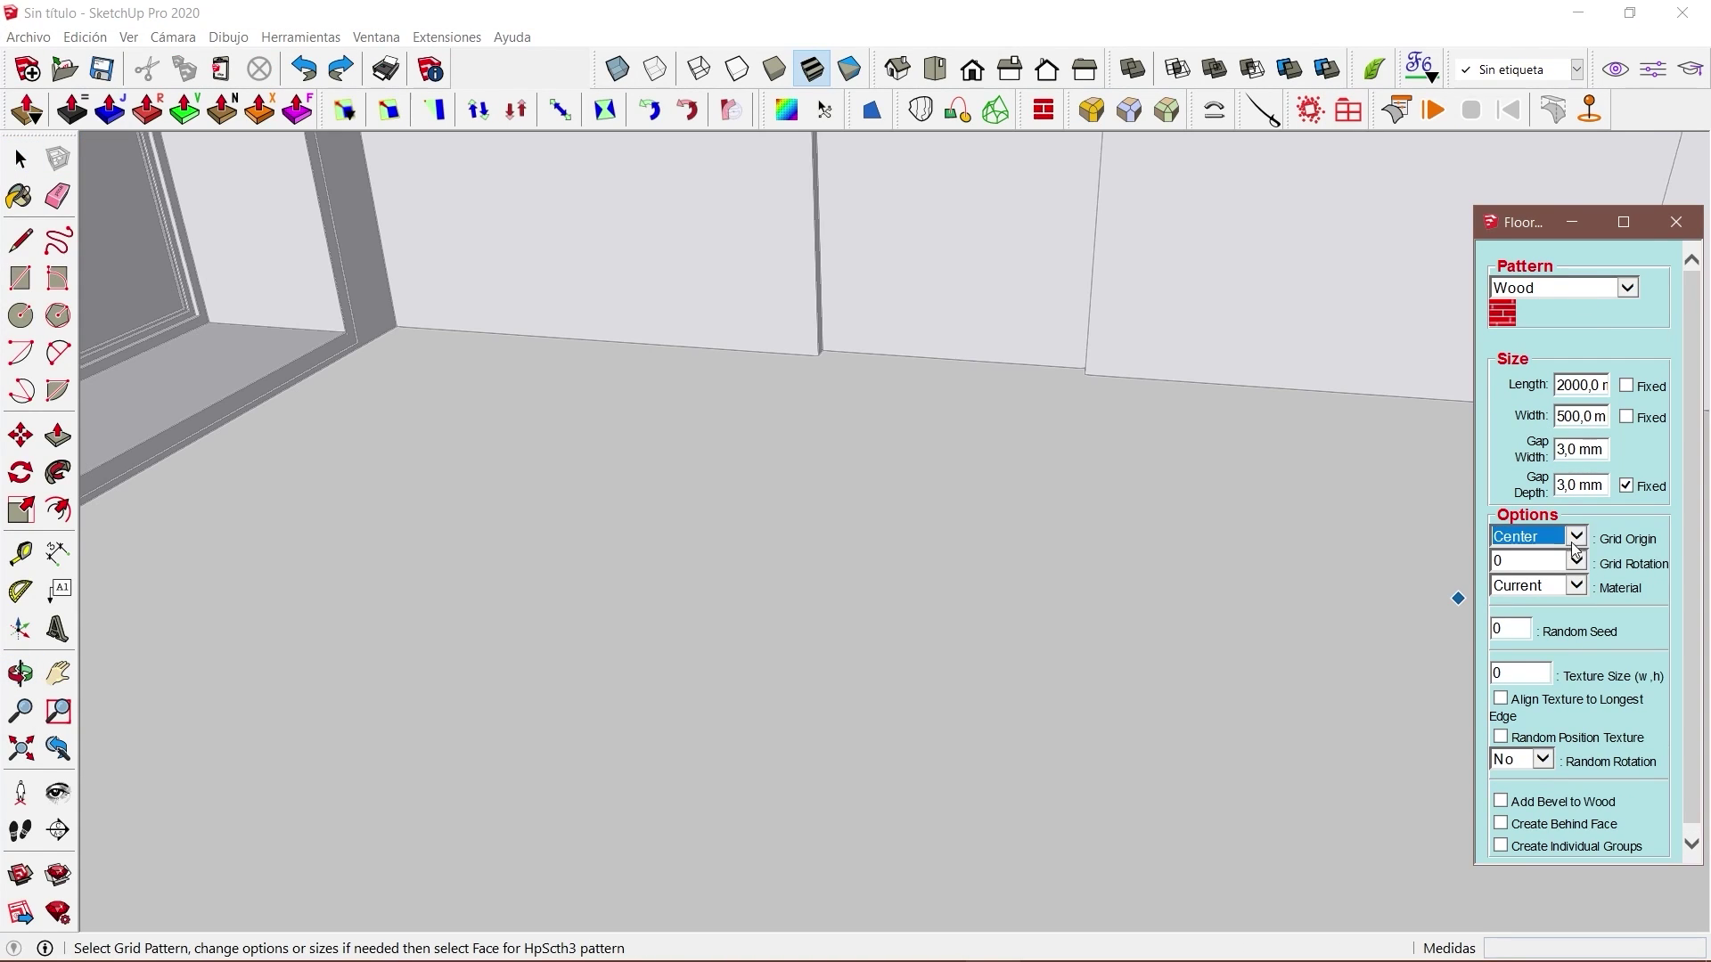
pyautogui.press('space')
pyautogui.scroll(-5, 901, 549)
pyautogui.scroll(5, 591, 401)
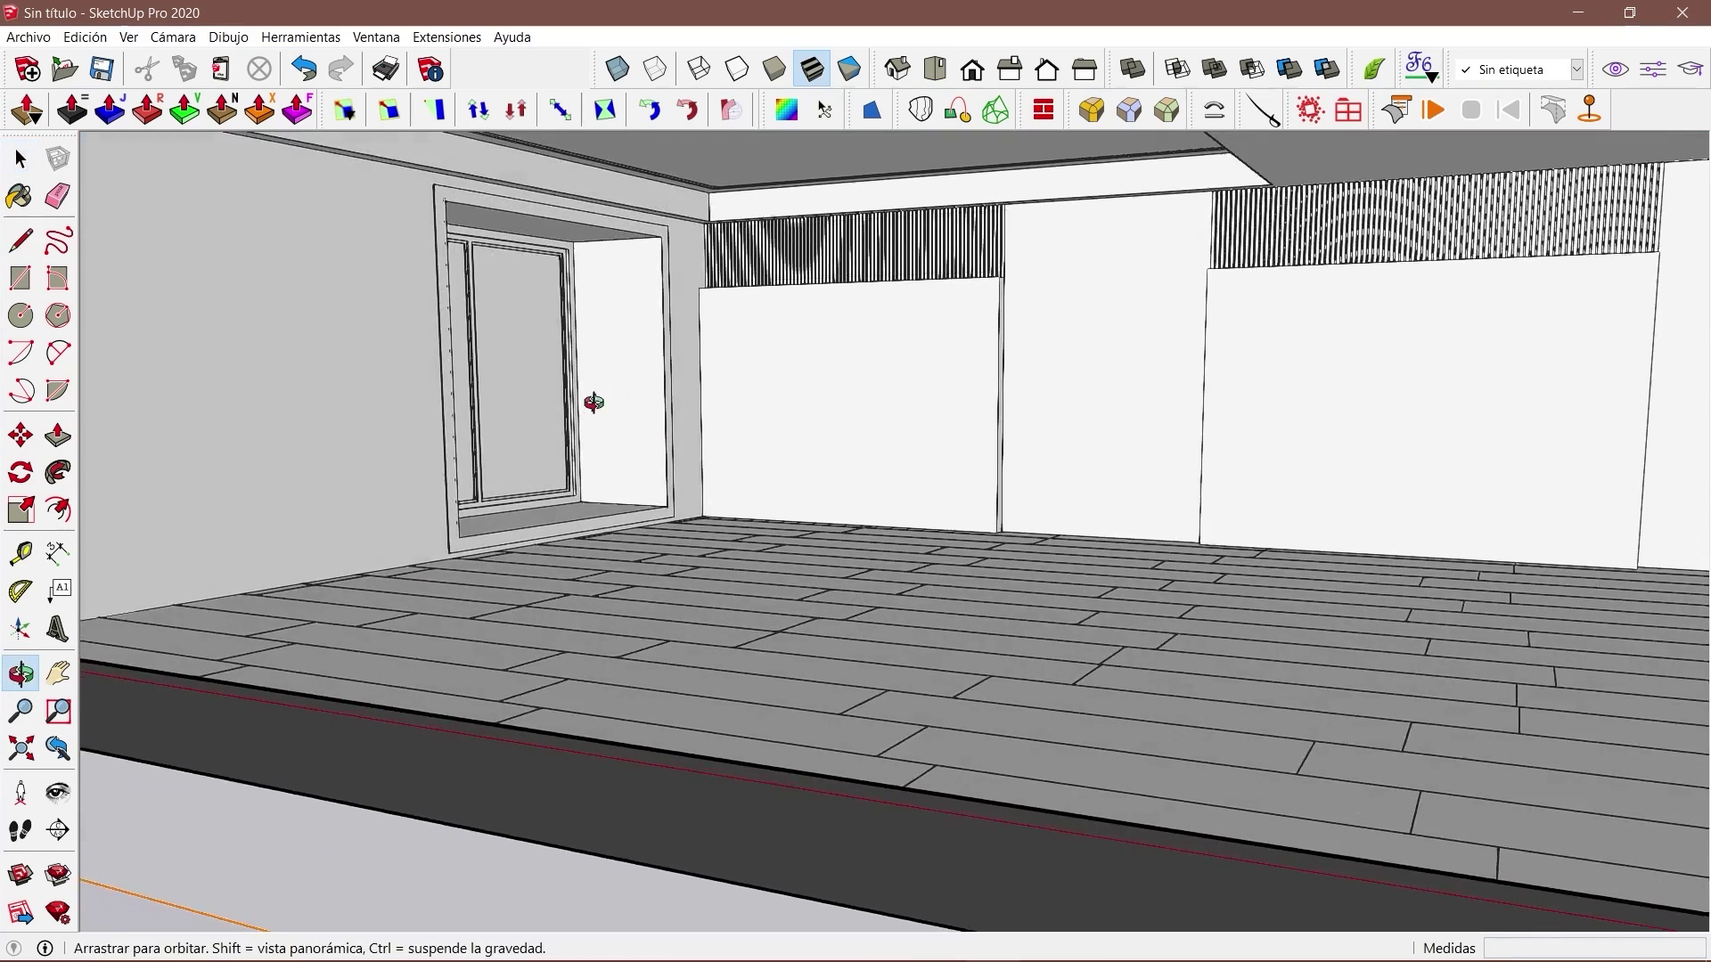
pyautogui.moveTo(591, 401)
pyautogui.mouseDown(button='middle')
pyautogui.moveTo(564, 320)
pyautogui.moveTo(762, 576)
pyautogui.mouseUp(button='middle')
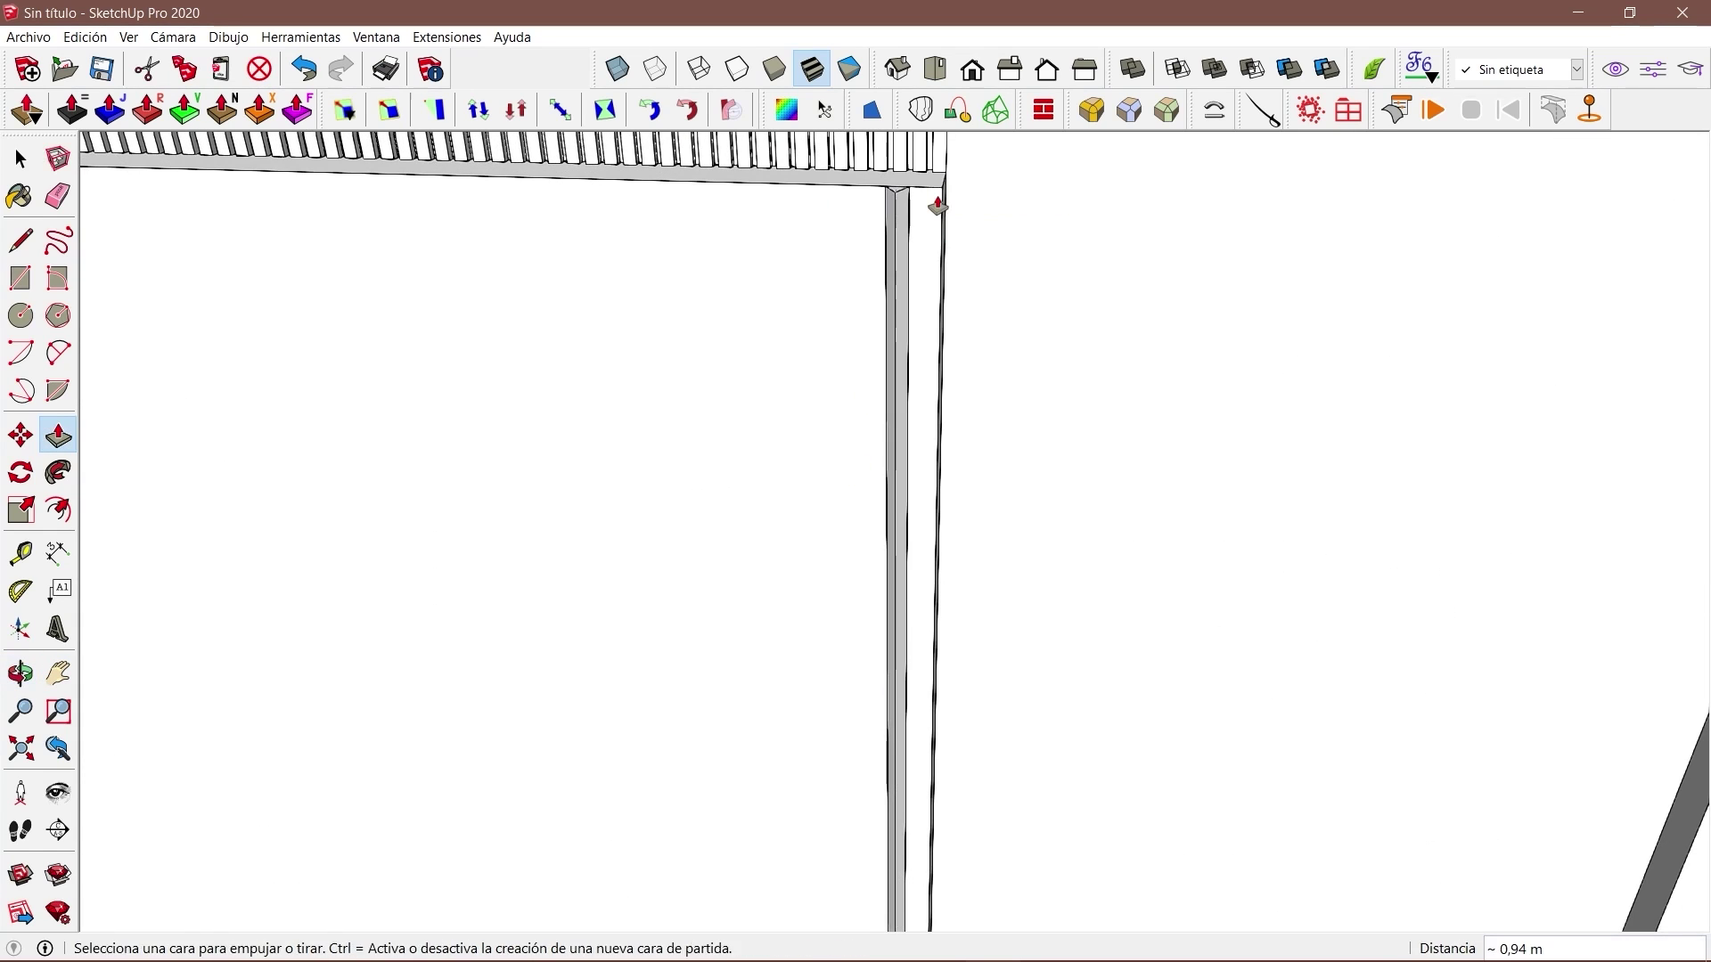
# Place a copy of the vertical wall strip further left along the back wall.
pyautogui.rightClick(918, 200)
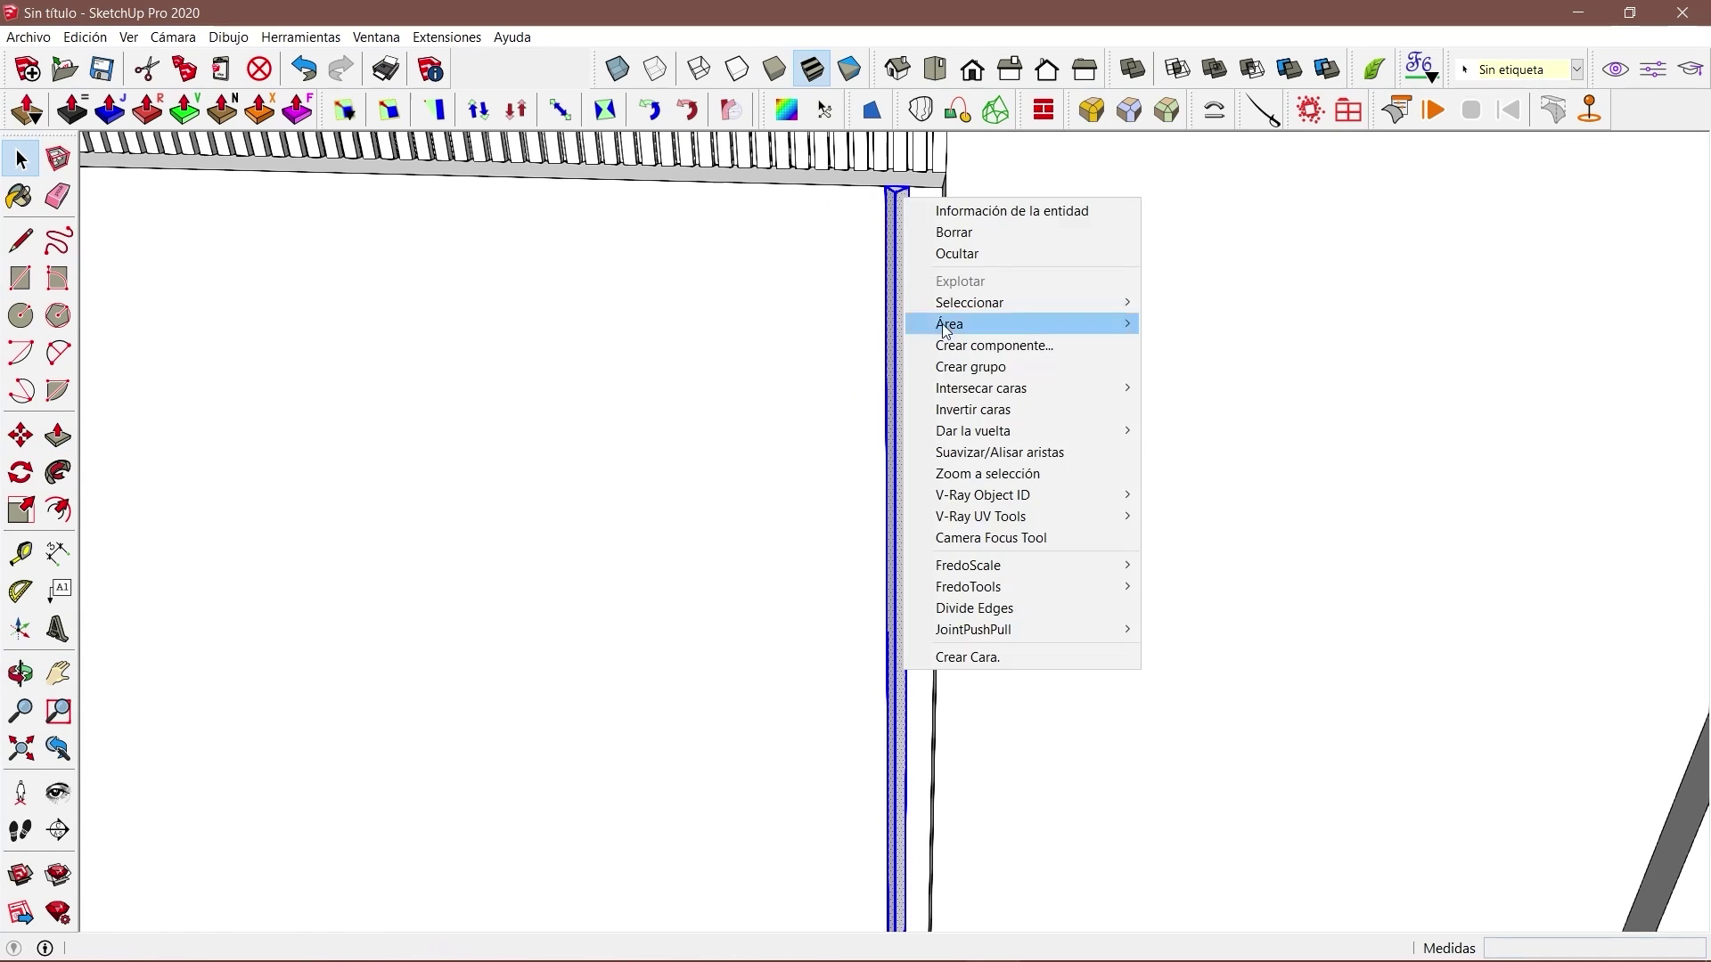
pyautogui.press('m')
pyautogui.click(909, 184)
pyautogui.press('ctrl')
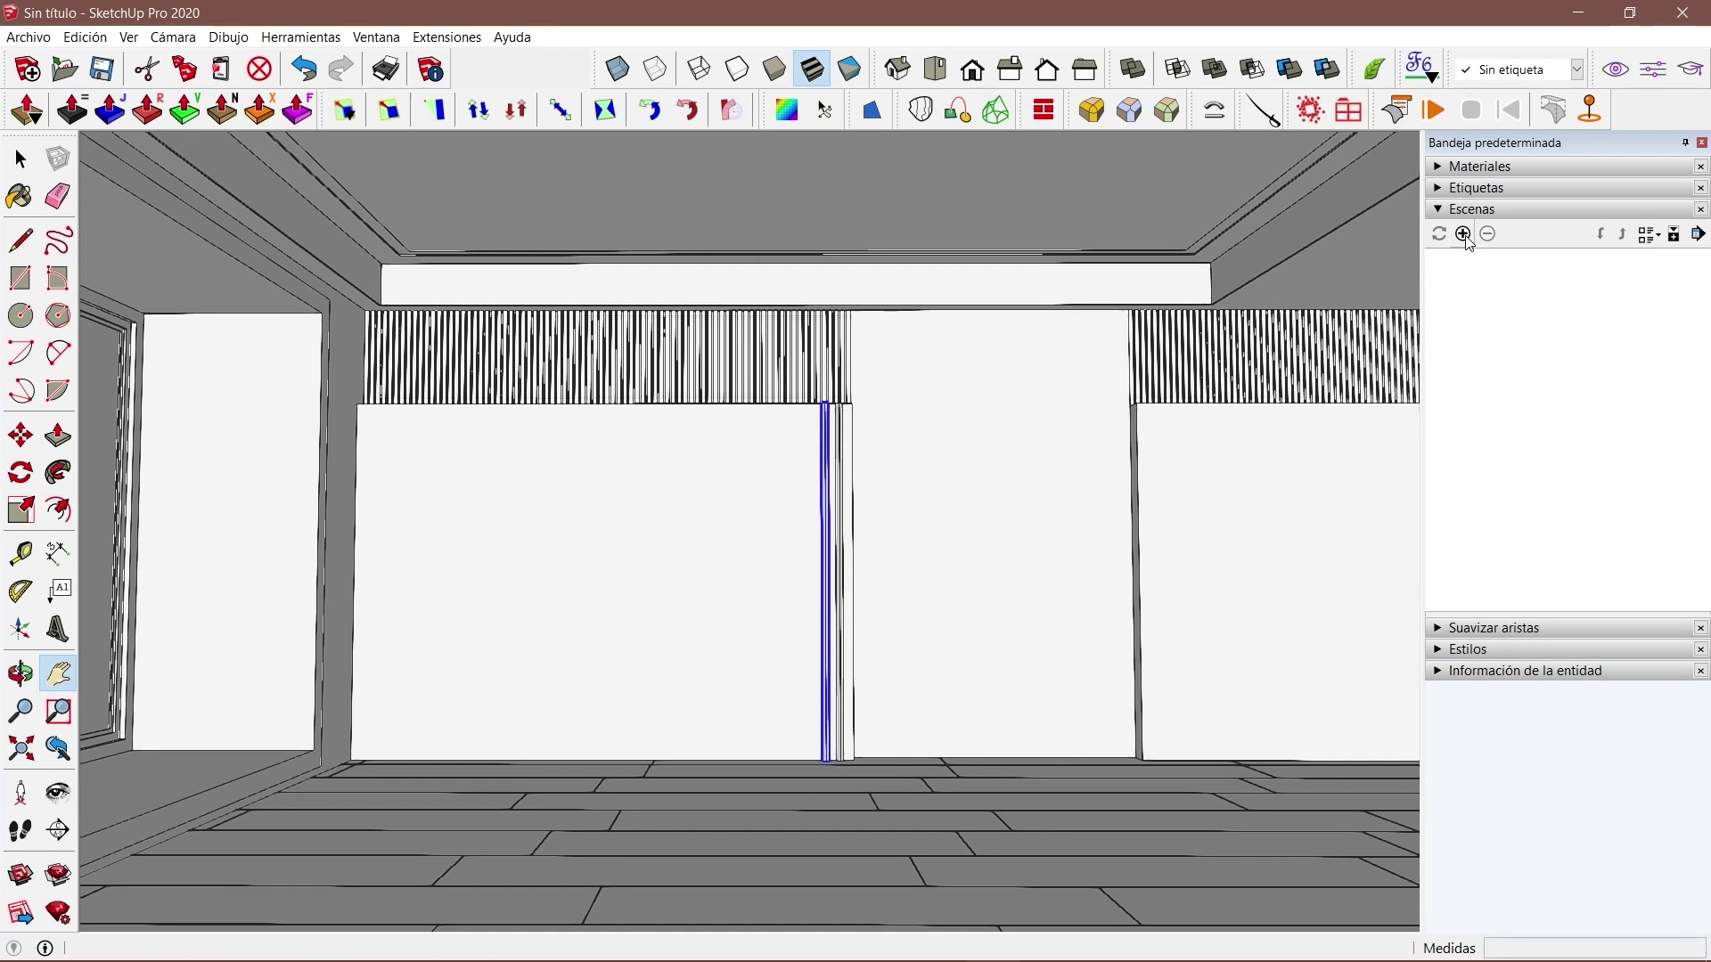
pyautogui.press('space')
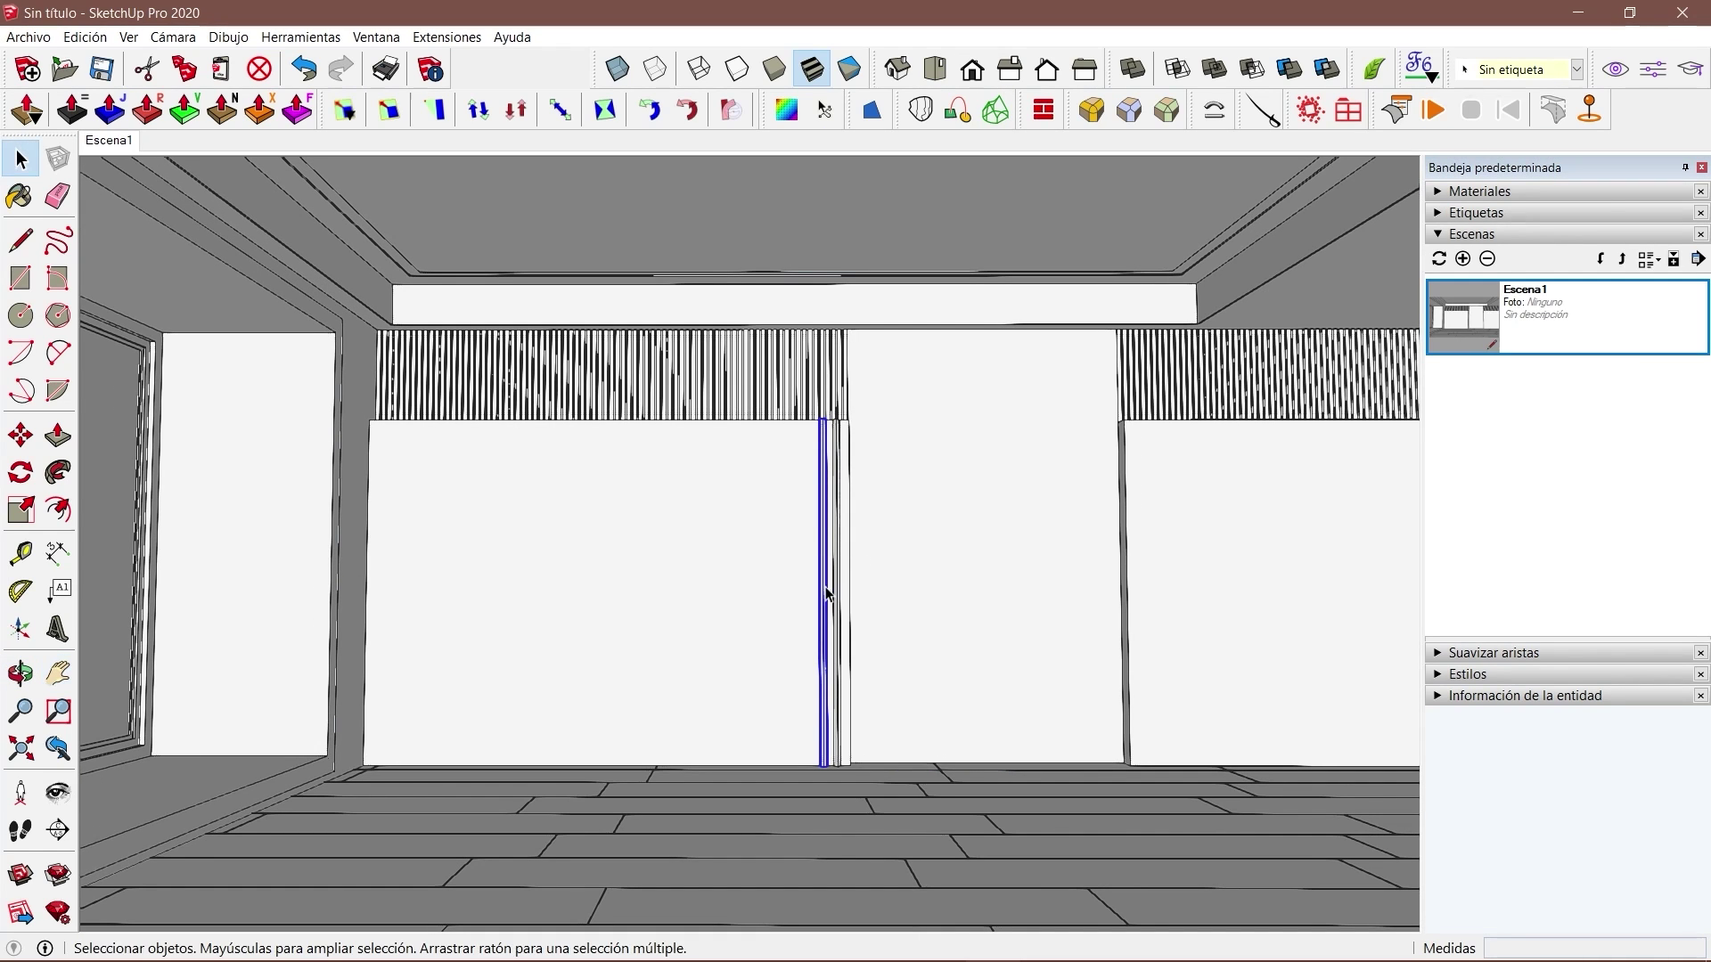
pyautogui.press('m')
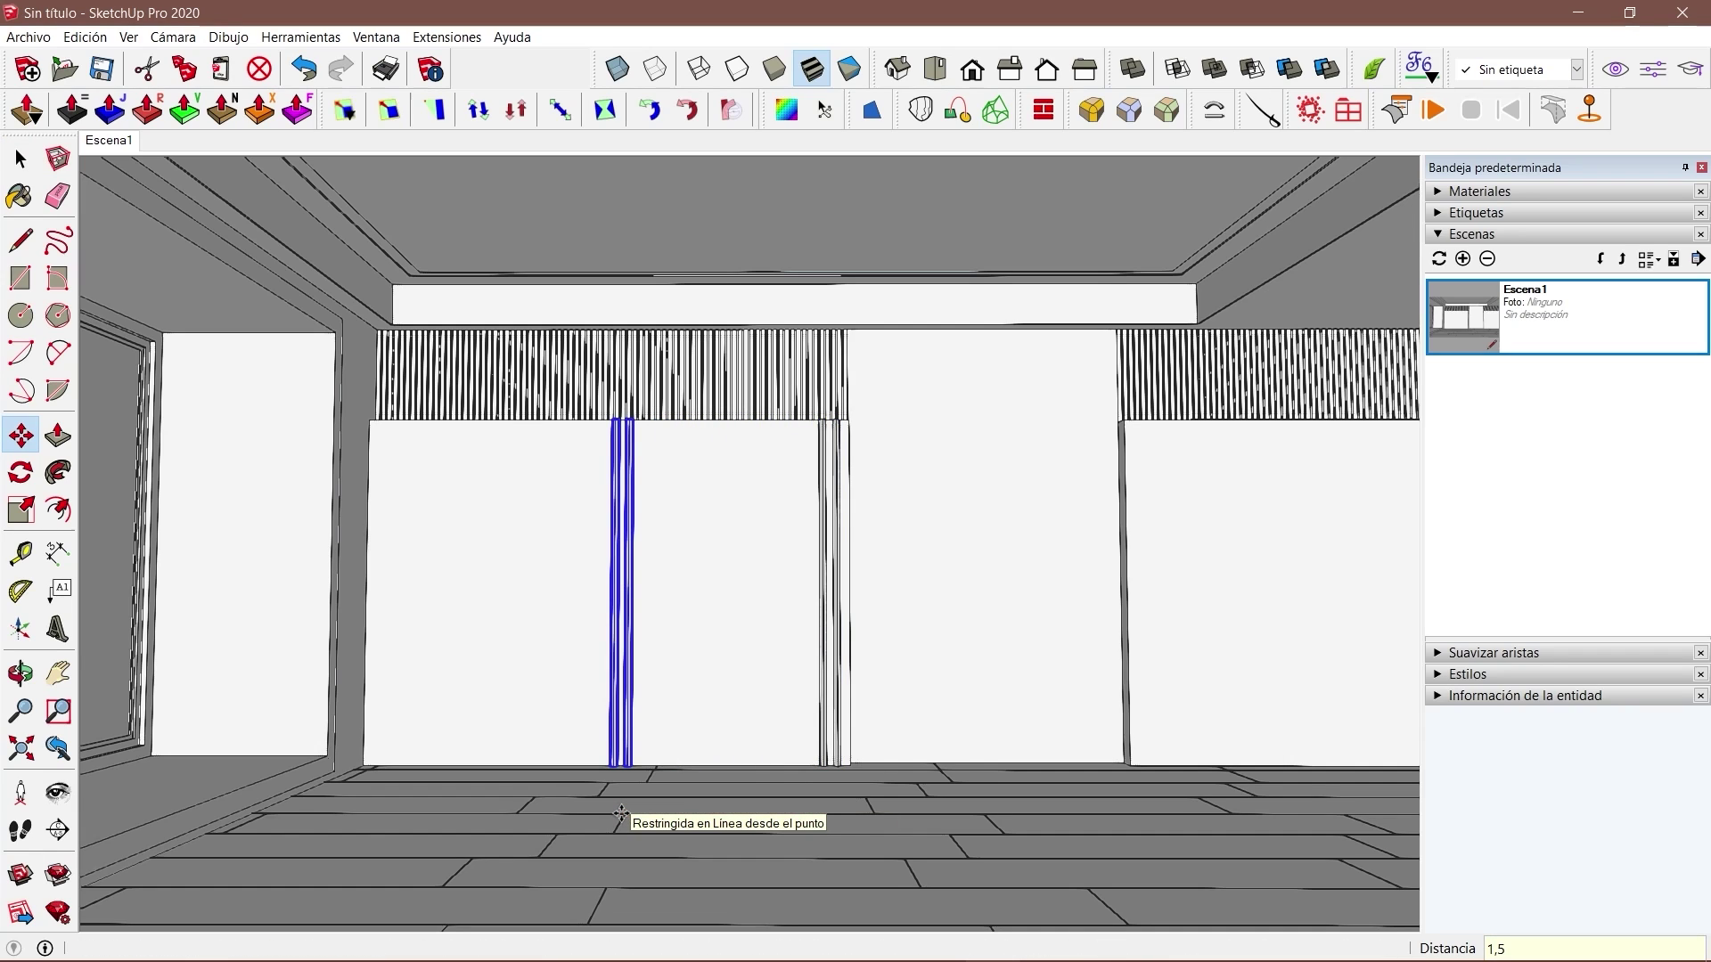
pyautogui.click(477, 502)
pyautogui.press('space')
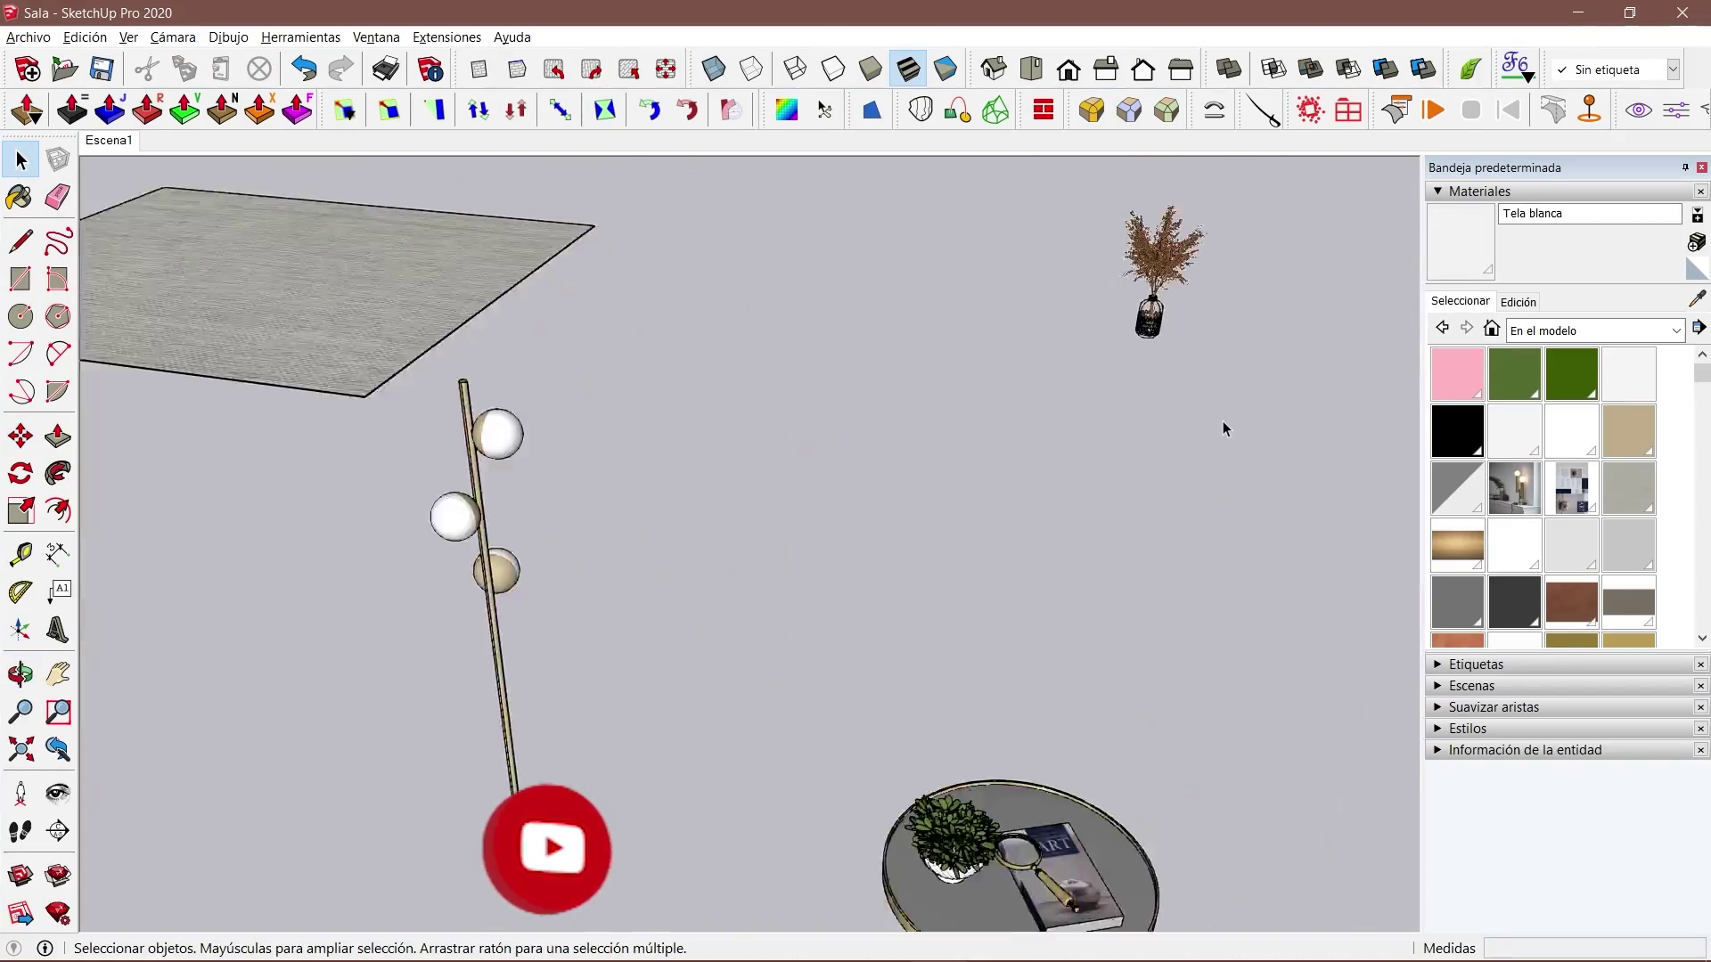
pyautogui.moveTo(1222, 429); pyautogui.dragTo(888, 696, button='middle')
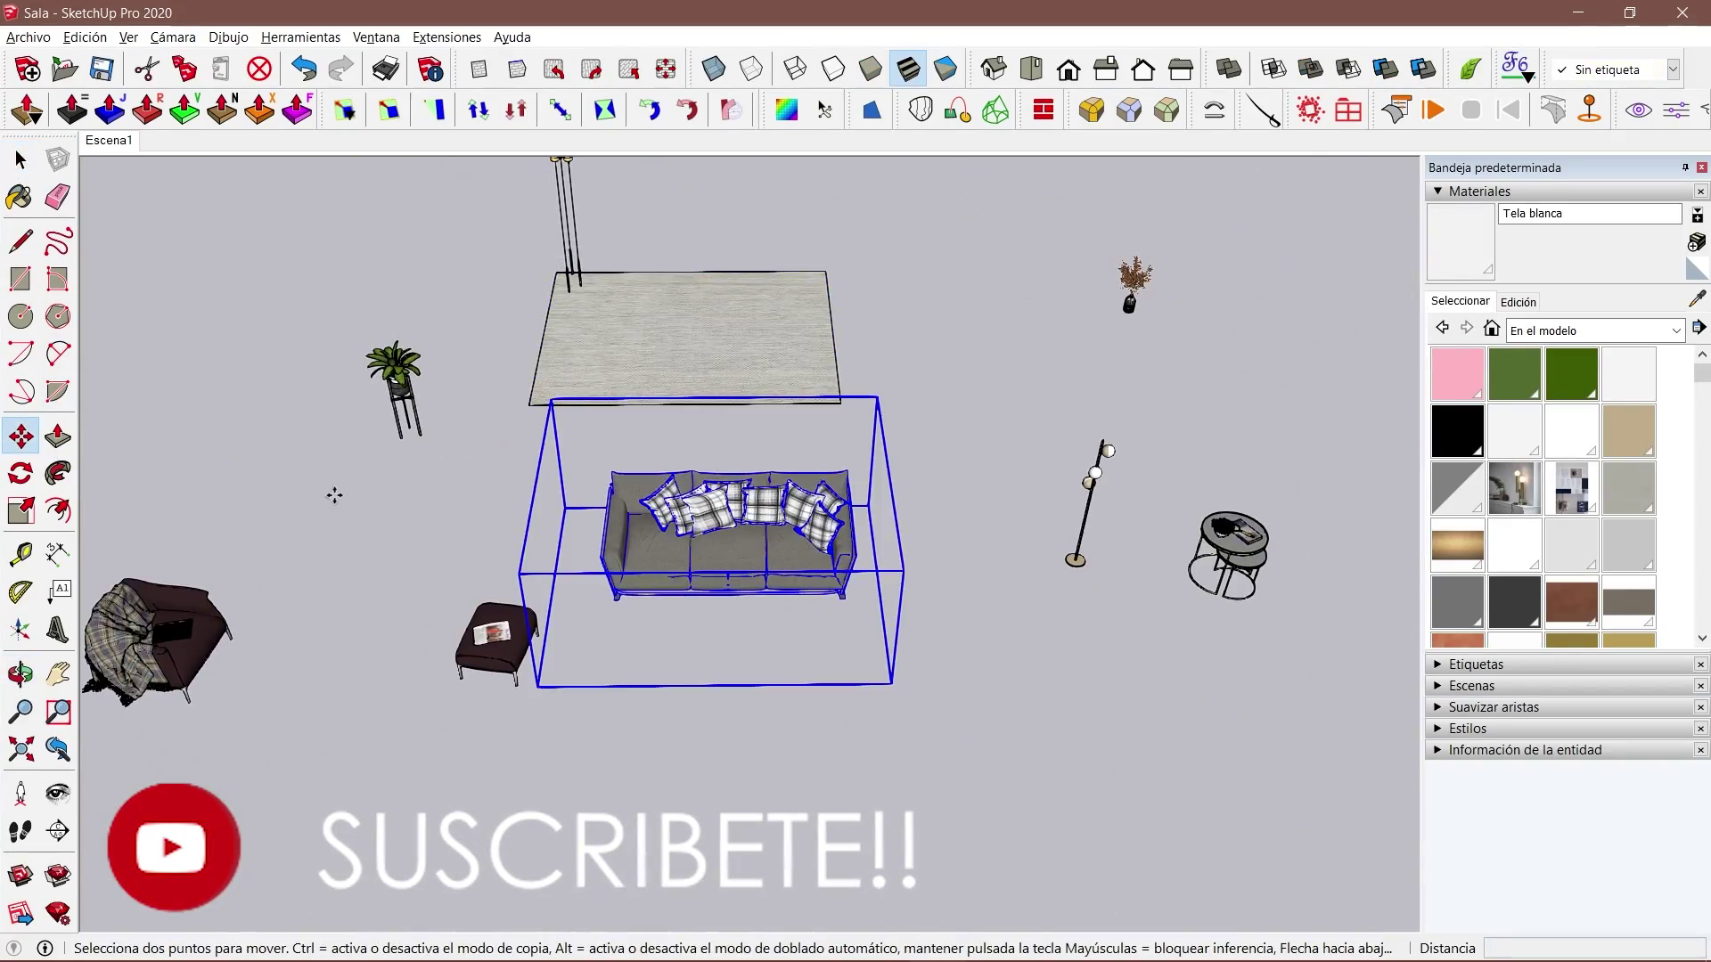
# Set the sofa down in its position inside the living room.
pyautogui.moveTo(367, 651); pyautogui.dragTo(1127, 508, button='middle')
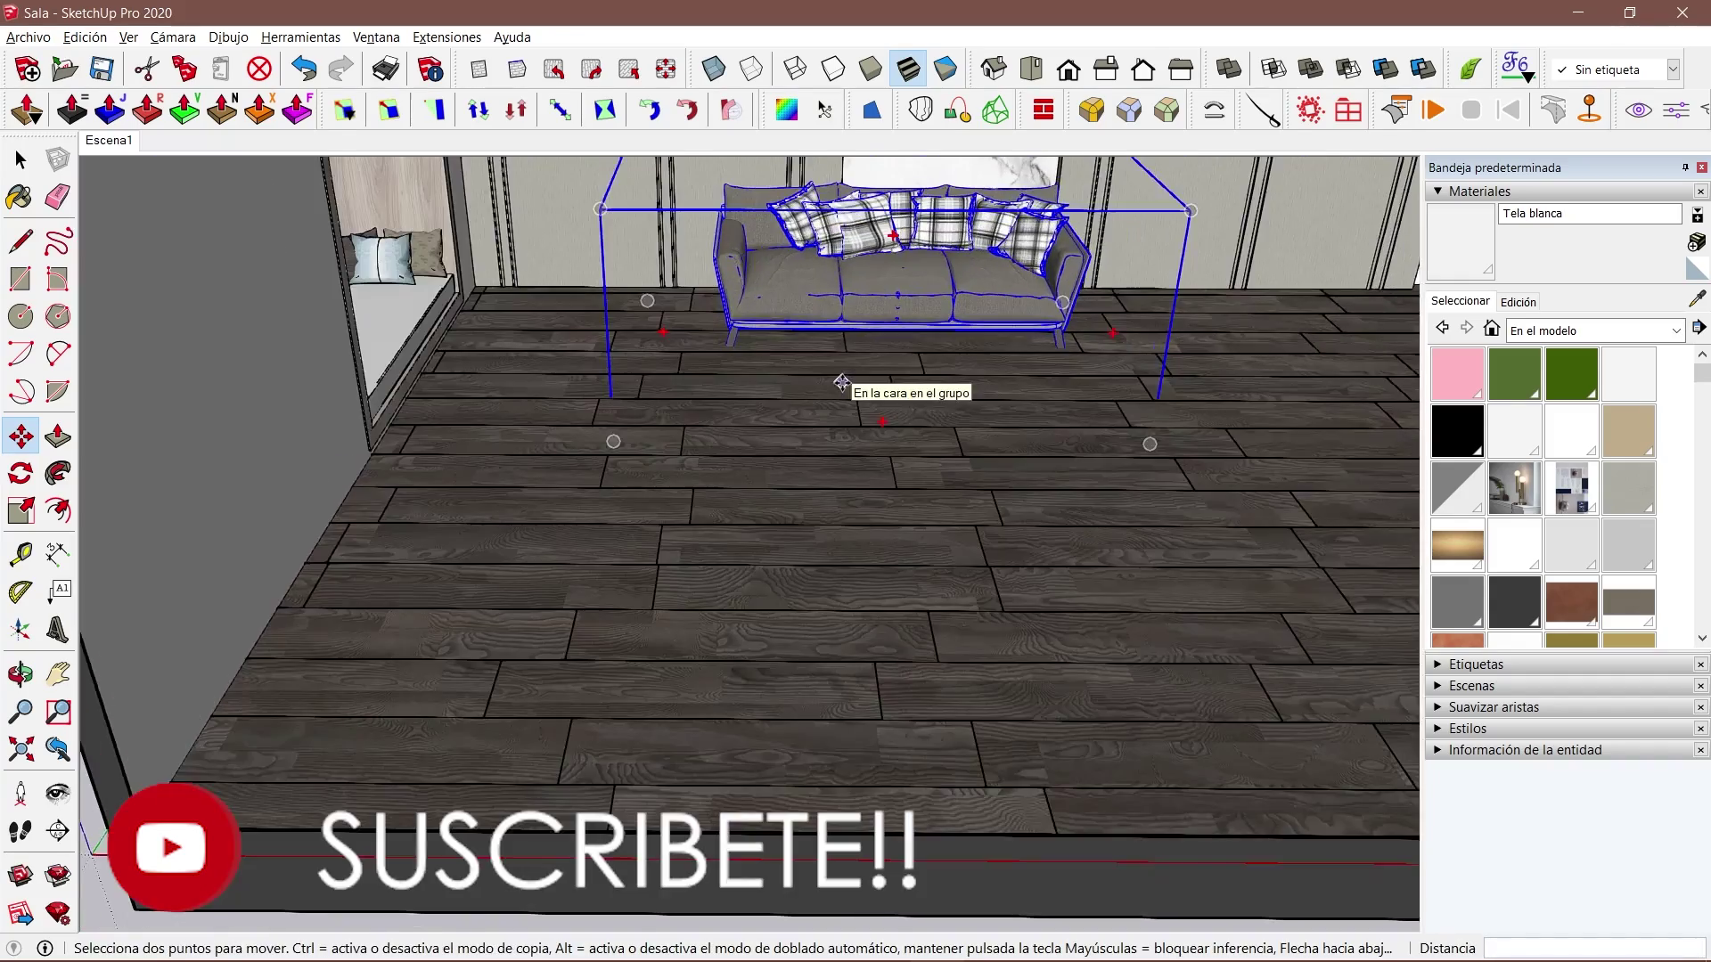
pyautogui.scroll(-5, 1127, 509)
pyautogui.press('Return')
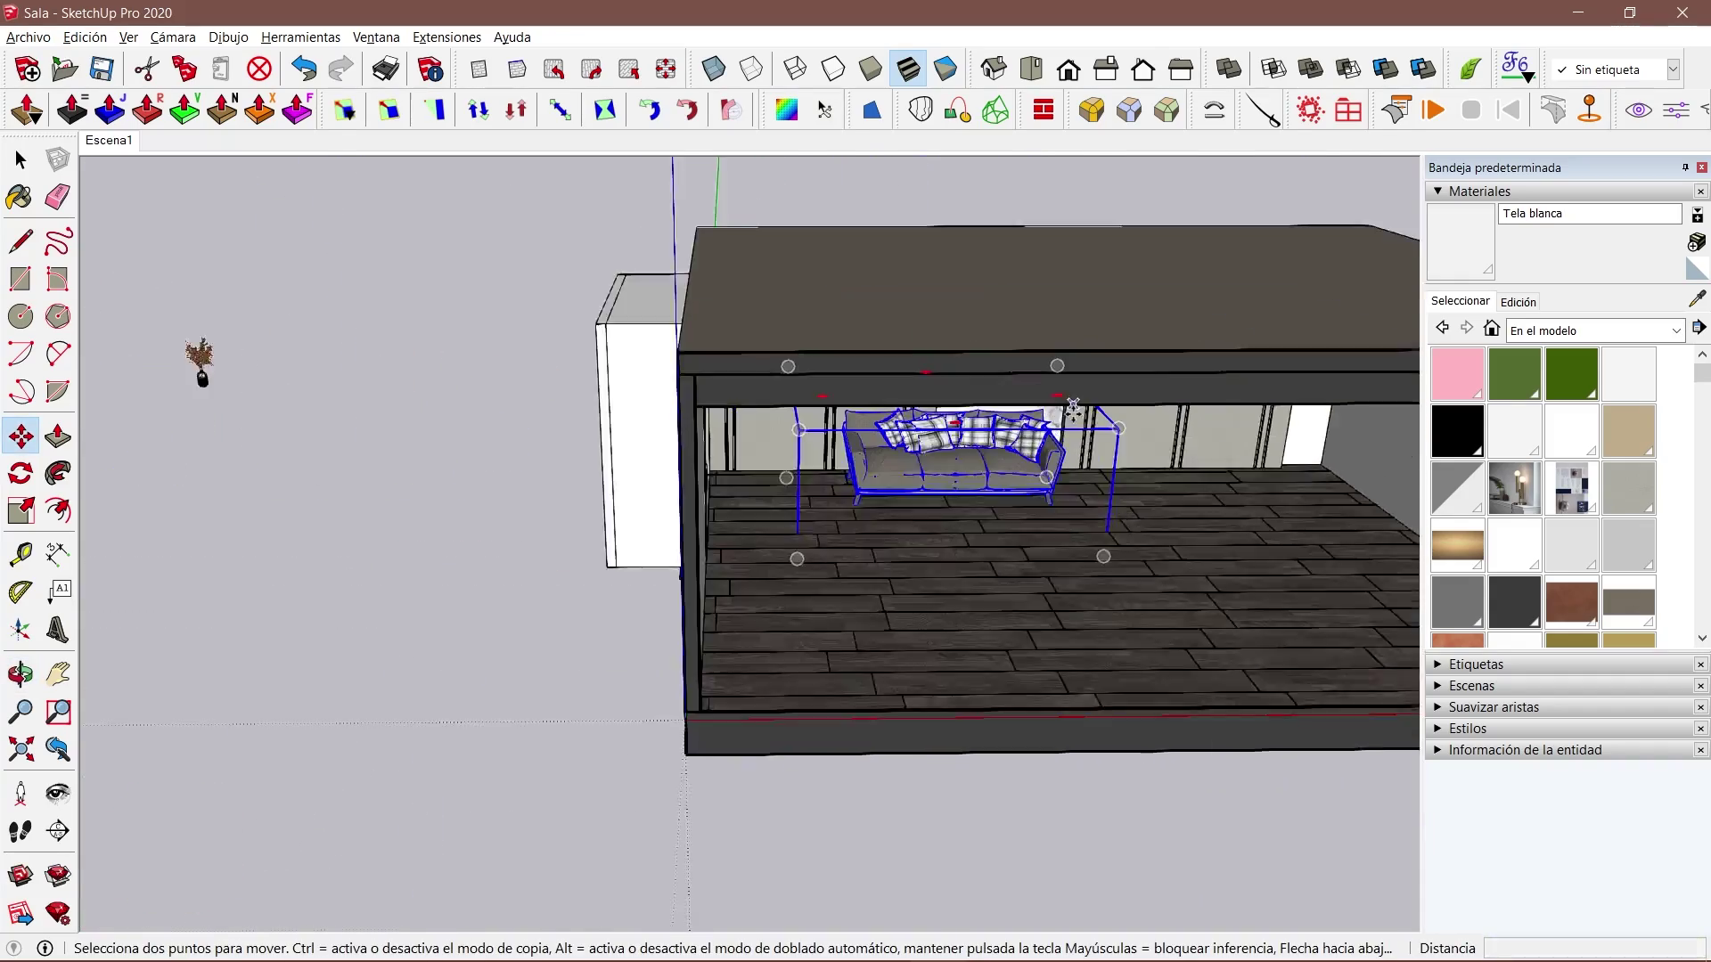
pyautogui.scroll(5, 546, 551)
pyautogui.scroll(-5, 314, 456)
pyautogui.press('space')
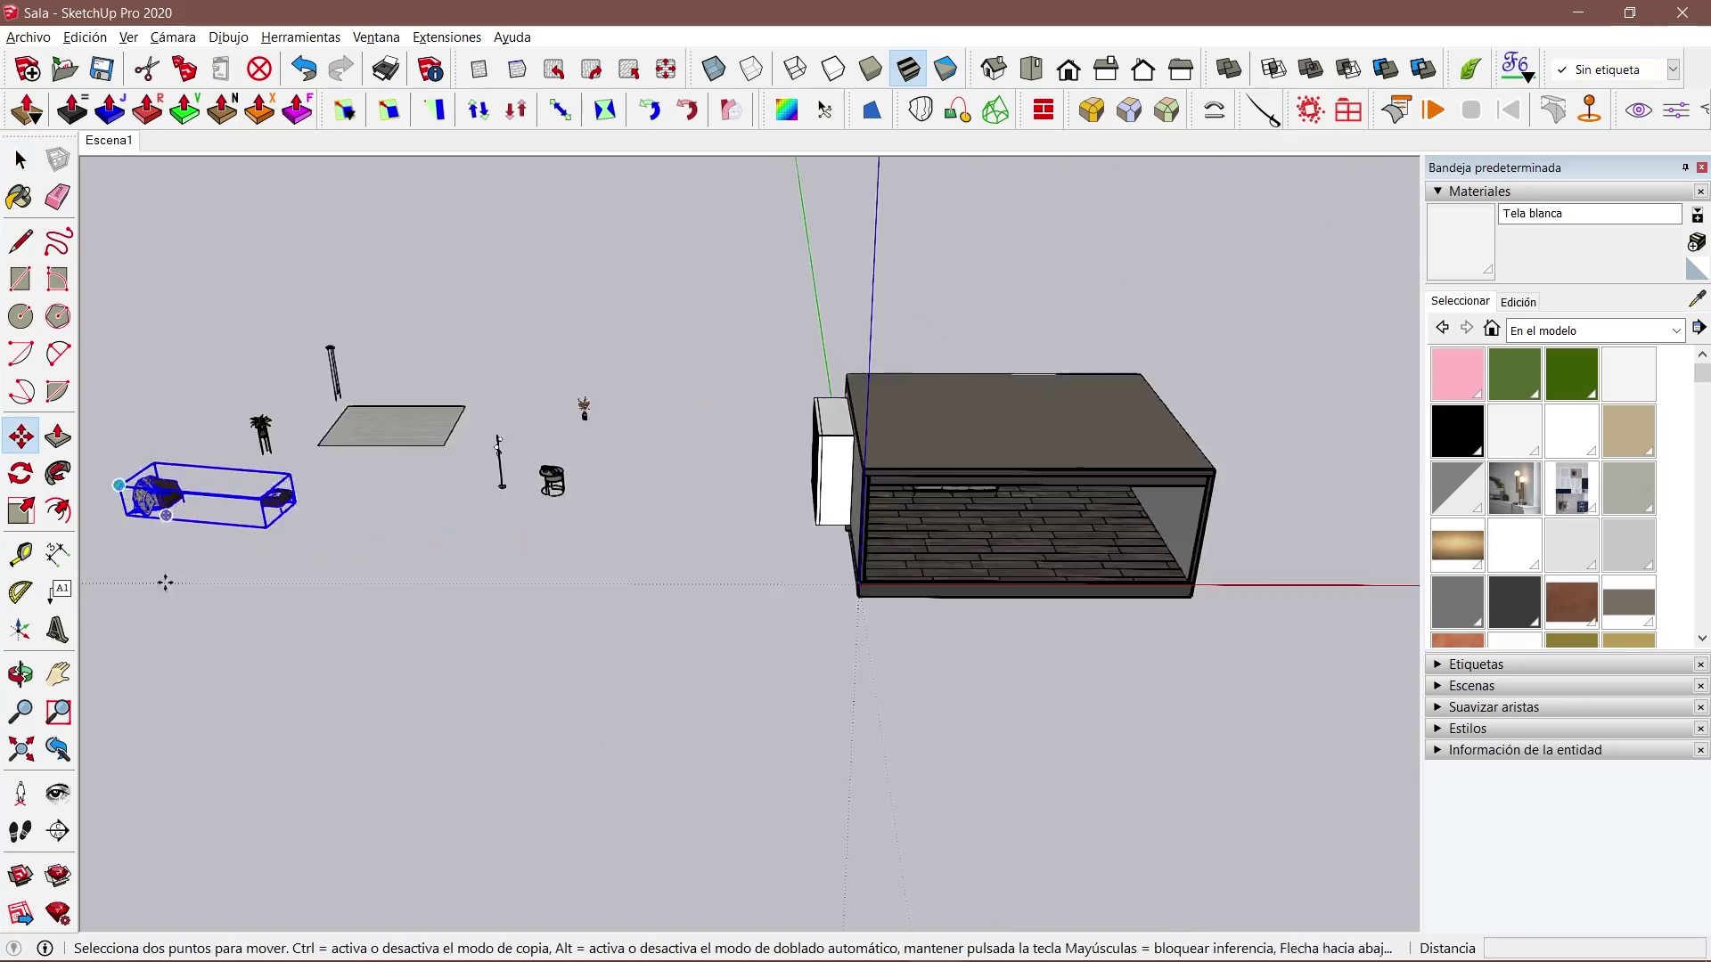
# Move the rug onto the room floor.
pyautogui.scroll(6, 963, 573)
pyautogui.scroll(-1, 1031, 554)
pyautogui.scroll(-2, 912, 512)
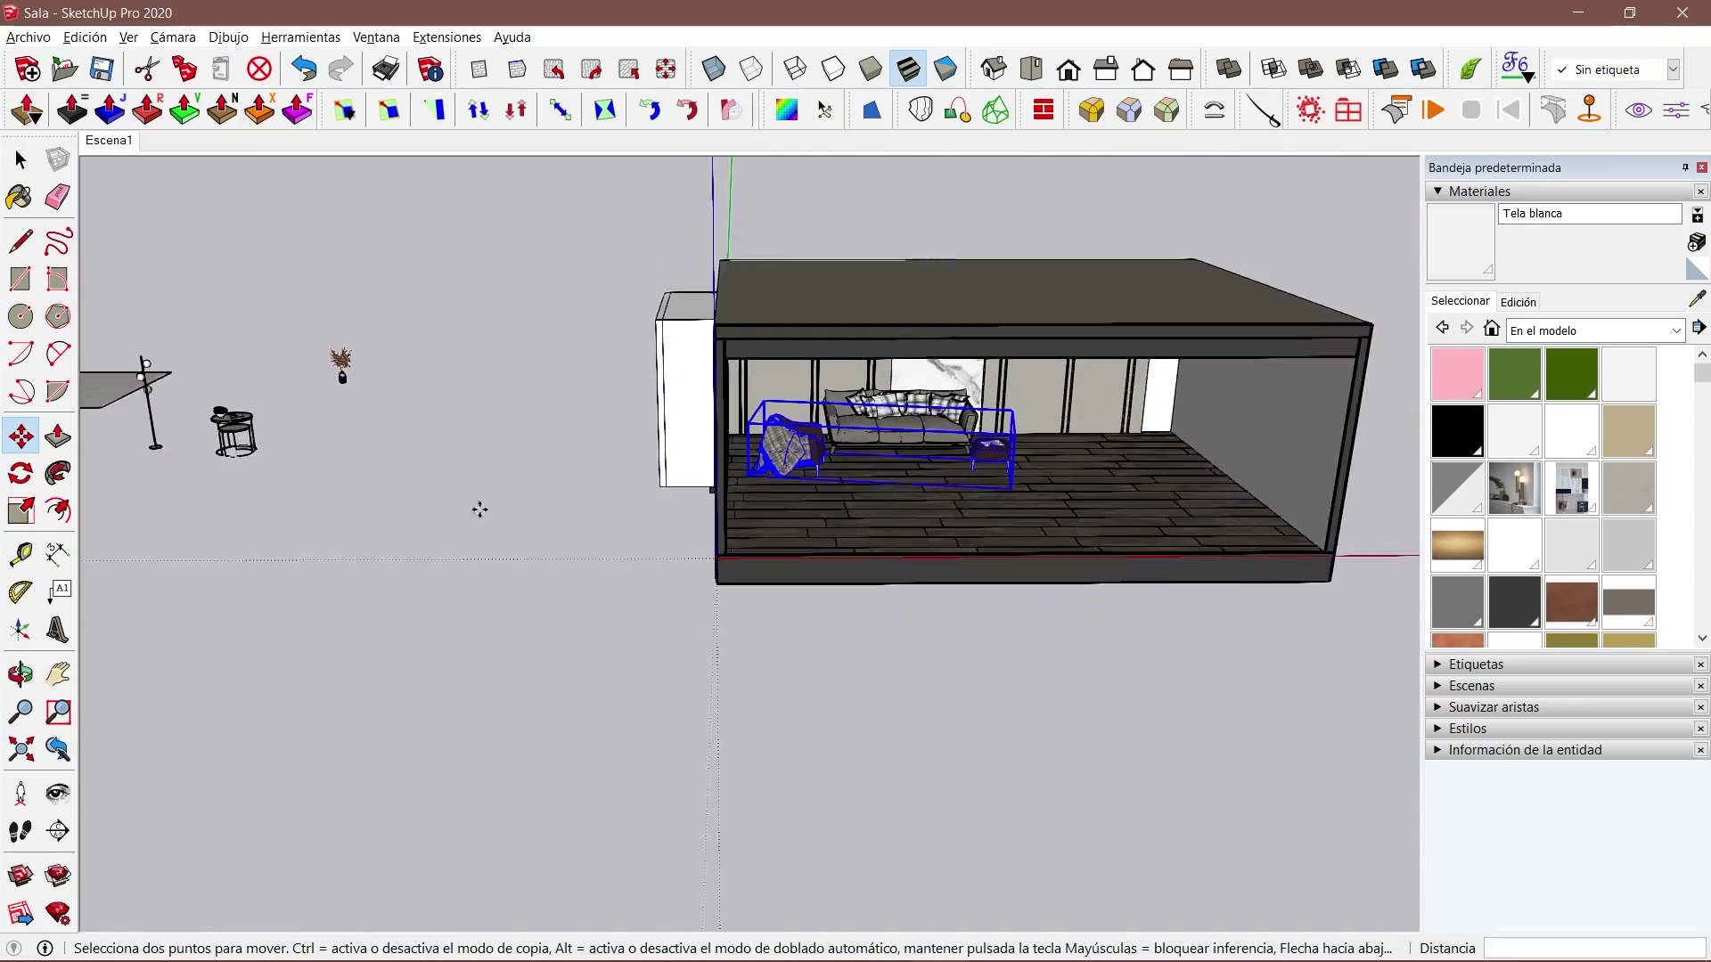
pyautogui.click(184, 405)
pyautogui.scroll(6, 980, 553)
pyautogui.scroll(-2, 1143, 558)
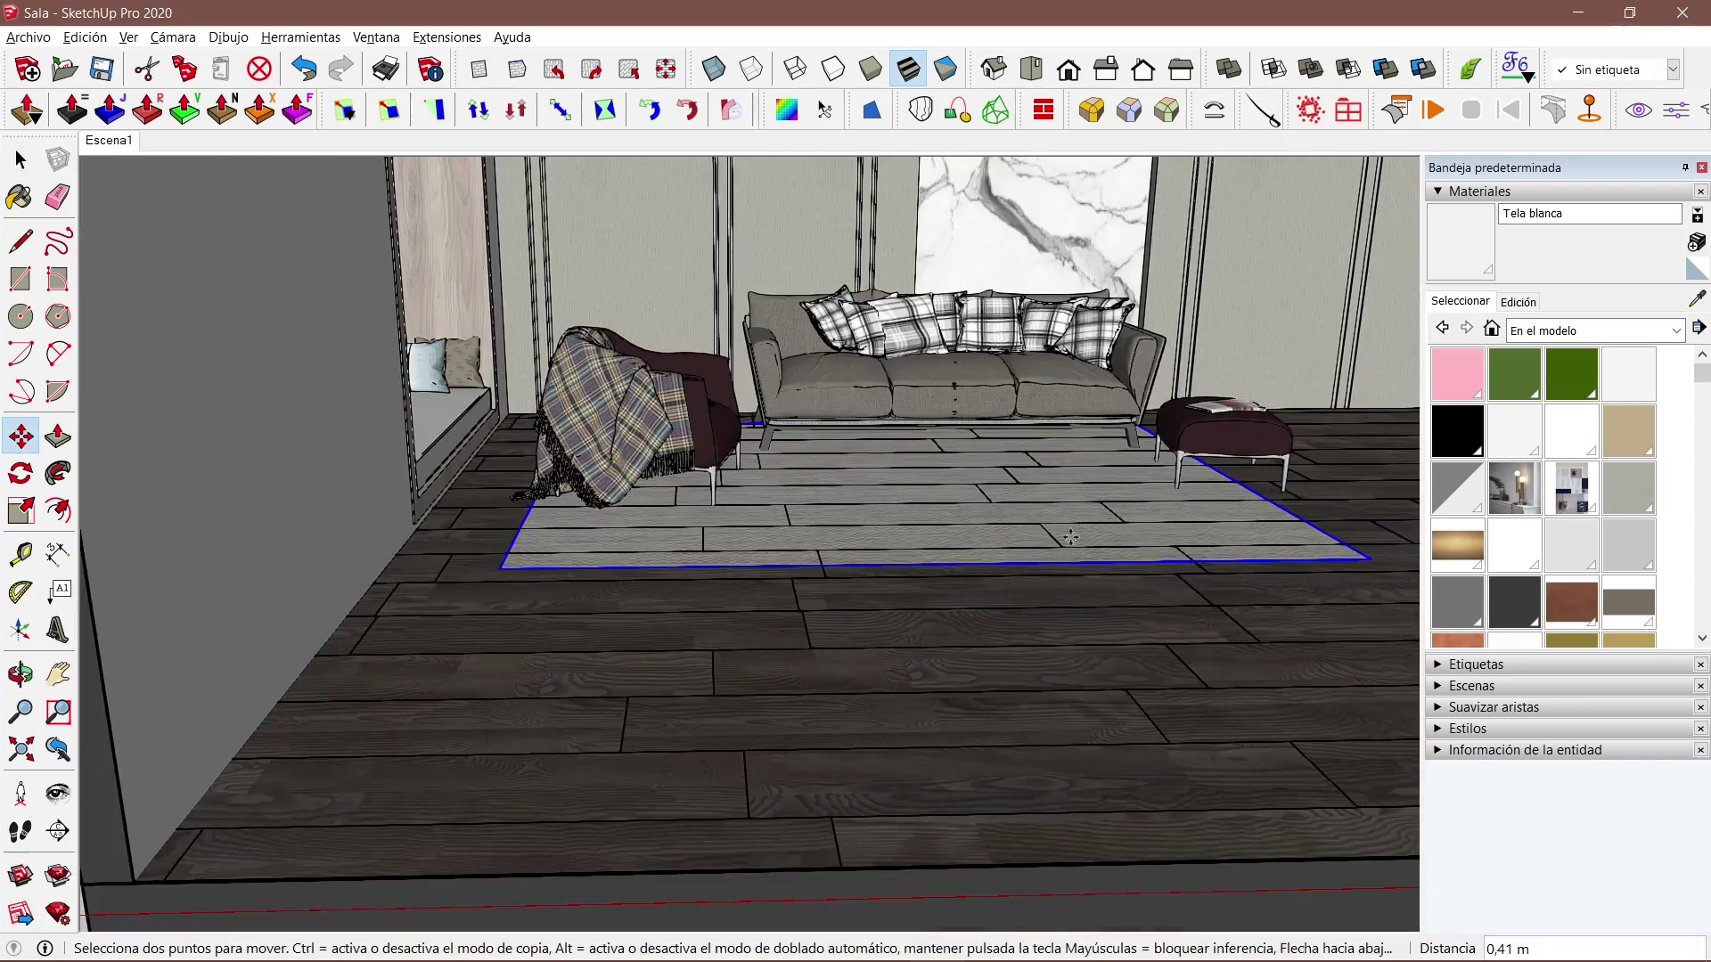
pyautogui.moveTo(1070, 537); pyautogui.dragTo(768, 661, button='middle')
pyautogui.scroll(5, 794, 717)
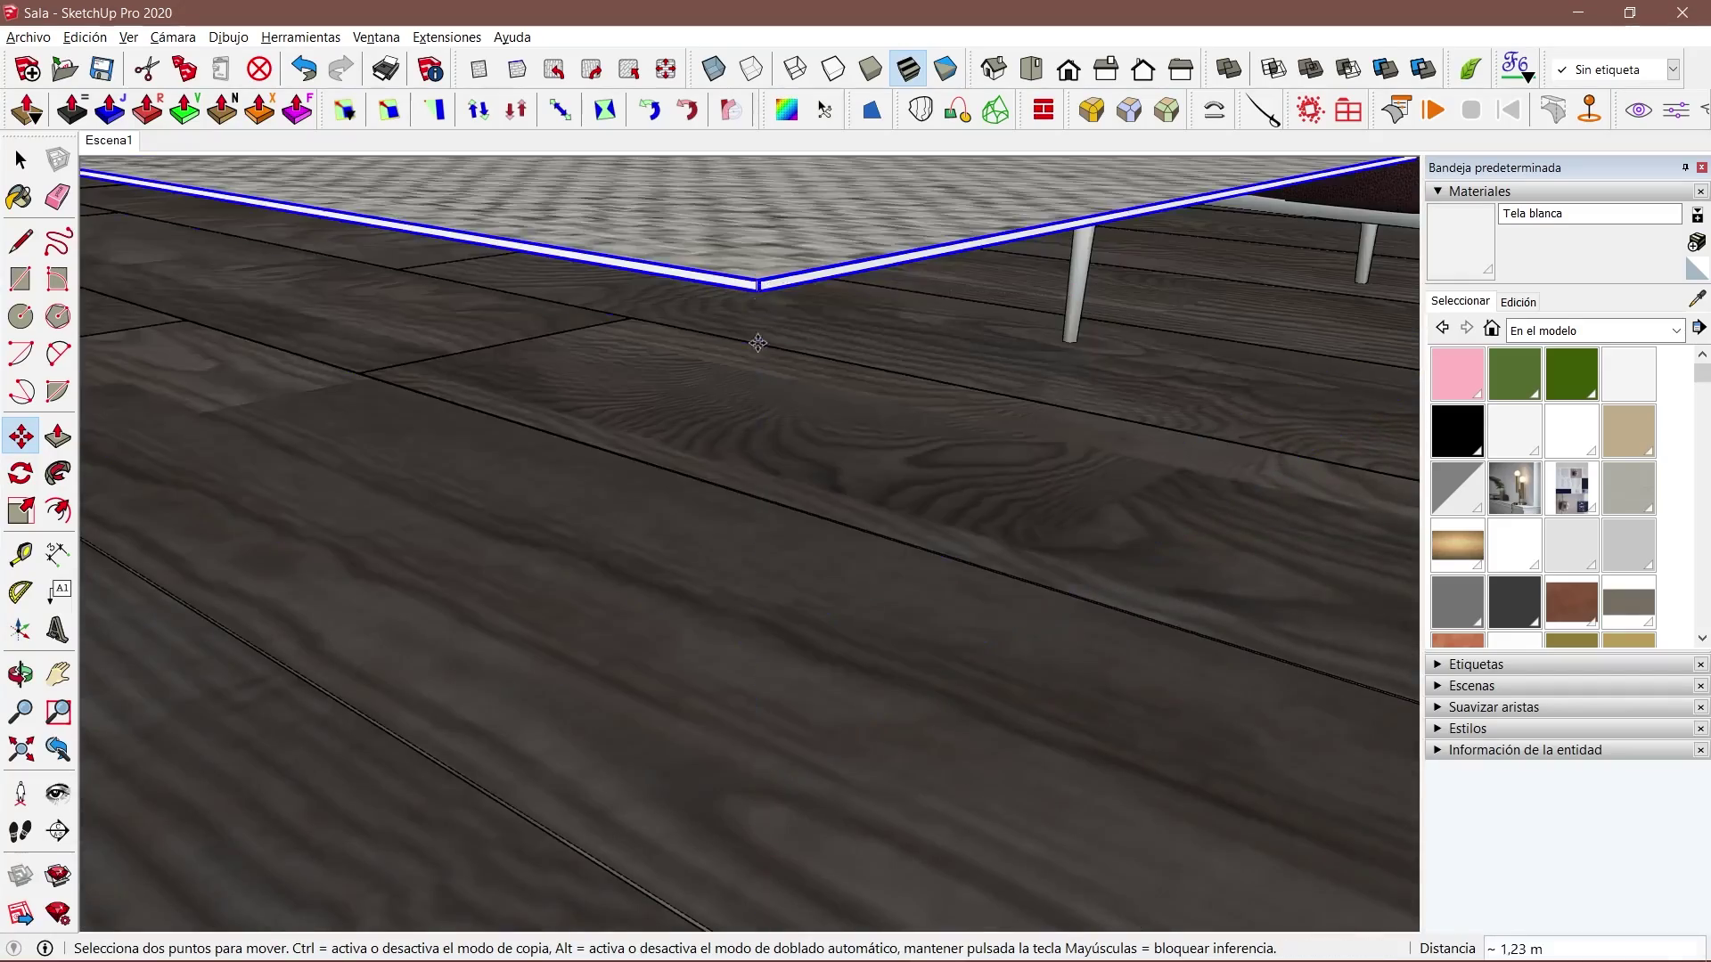
pyautogui.scroll(-5, 757, 343)
pyautogui.scroll(-6, 886, 496)
pyautogui.press('space')
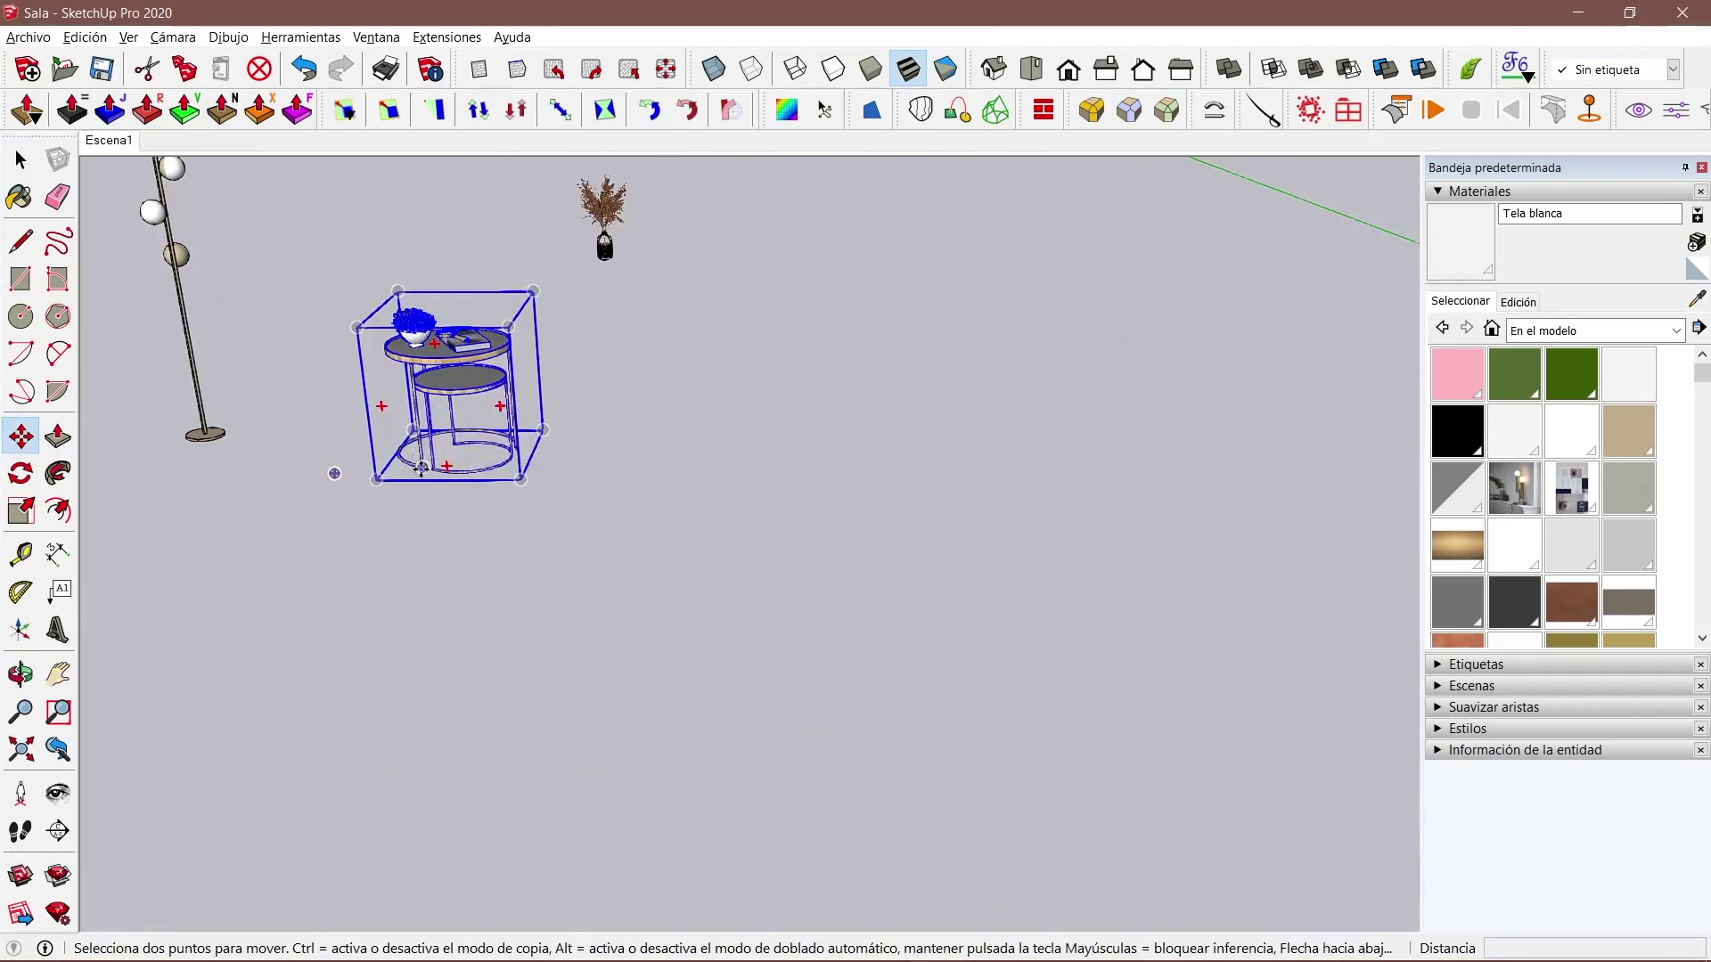
# View the back wall and sofa from the front, and begin a thin rectangle on the dark band.
pyautogui.scroll(5, 753, 476)
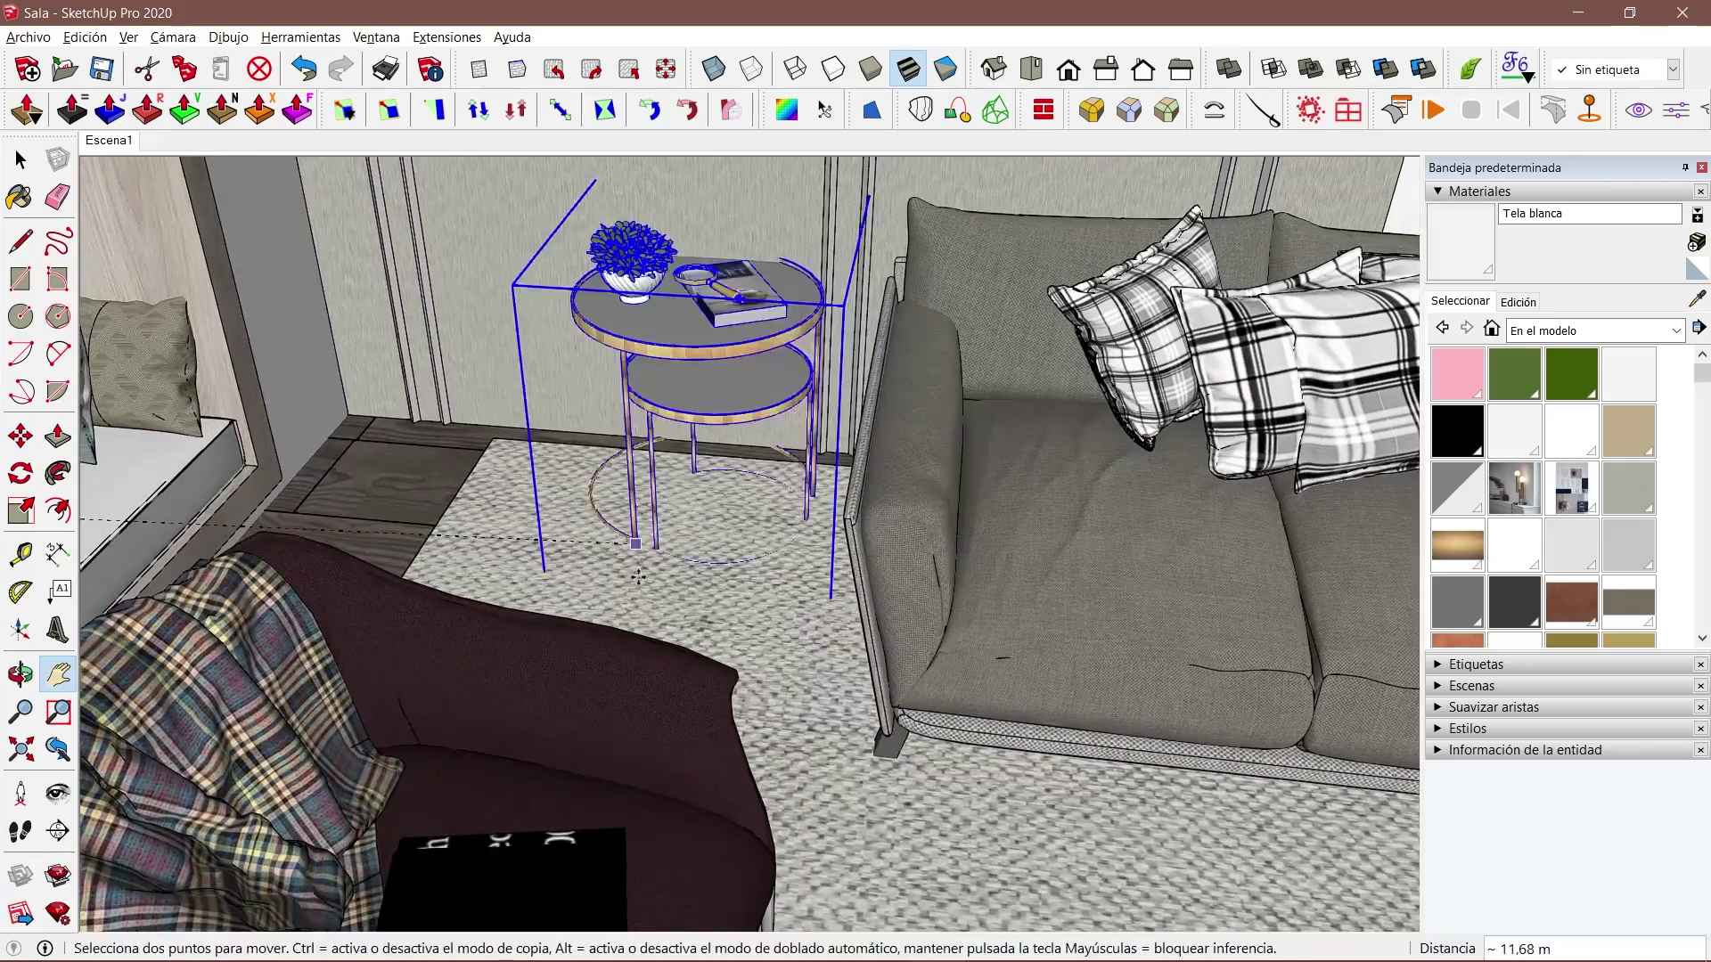
pyautogui.scroll(2, 706, 664)
pyautogui.scroll(-3, 707, 662)
pyautogui.scroll(-5, 1002, 345)
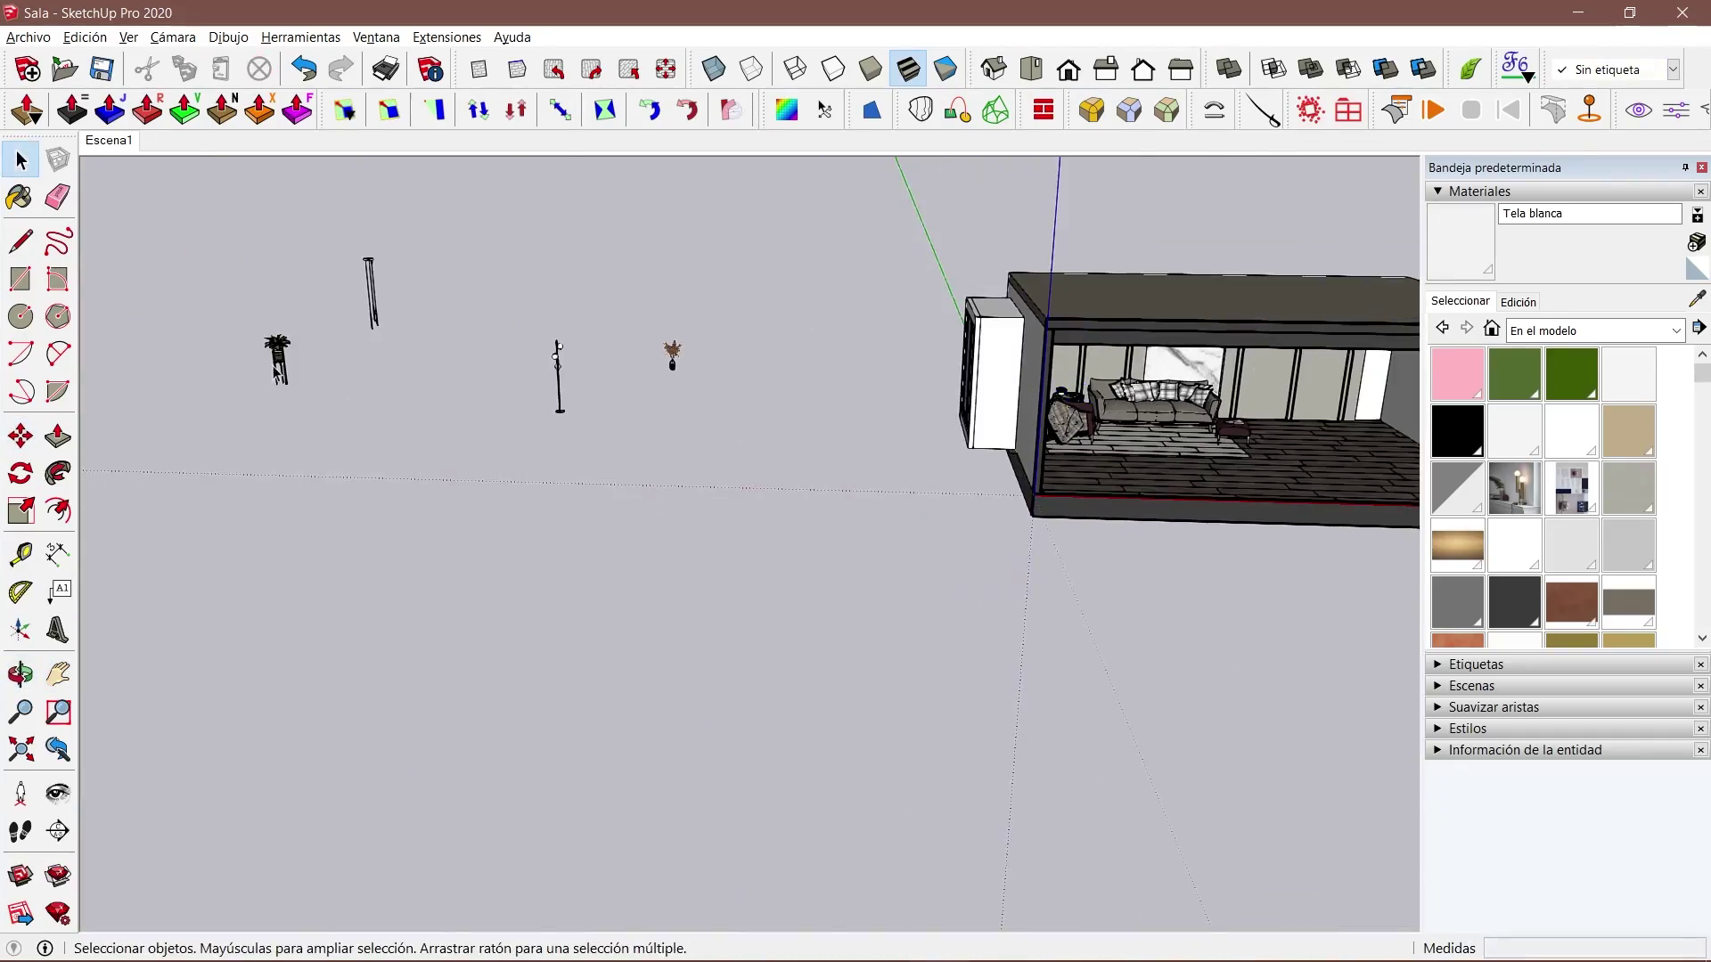
pyautogui.scroll(5, 1309, 405)
pyautogui.scroll(-8, 1309, 406)
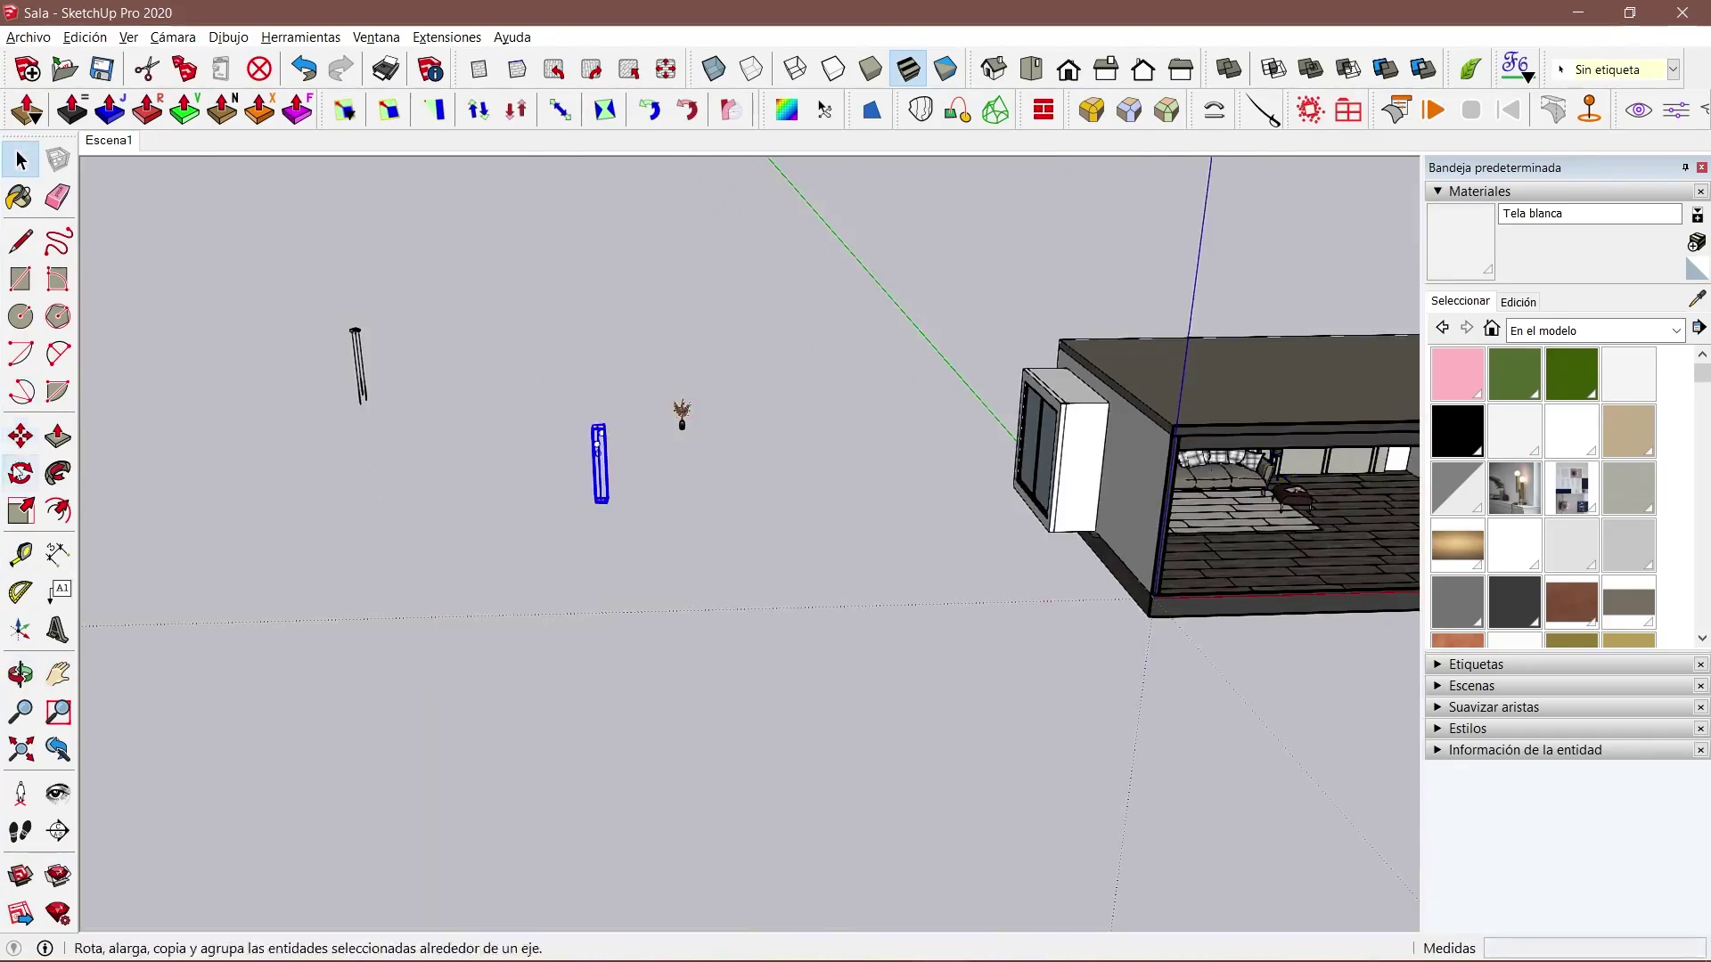
pyautogui.scroll(5, 1184, 485)
pyautogui.scroll(-3, 1105, 523)
pyautogui.scroll(2, 1105, 534)
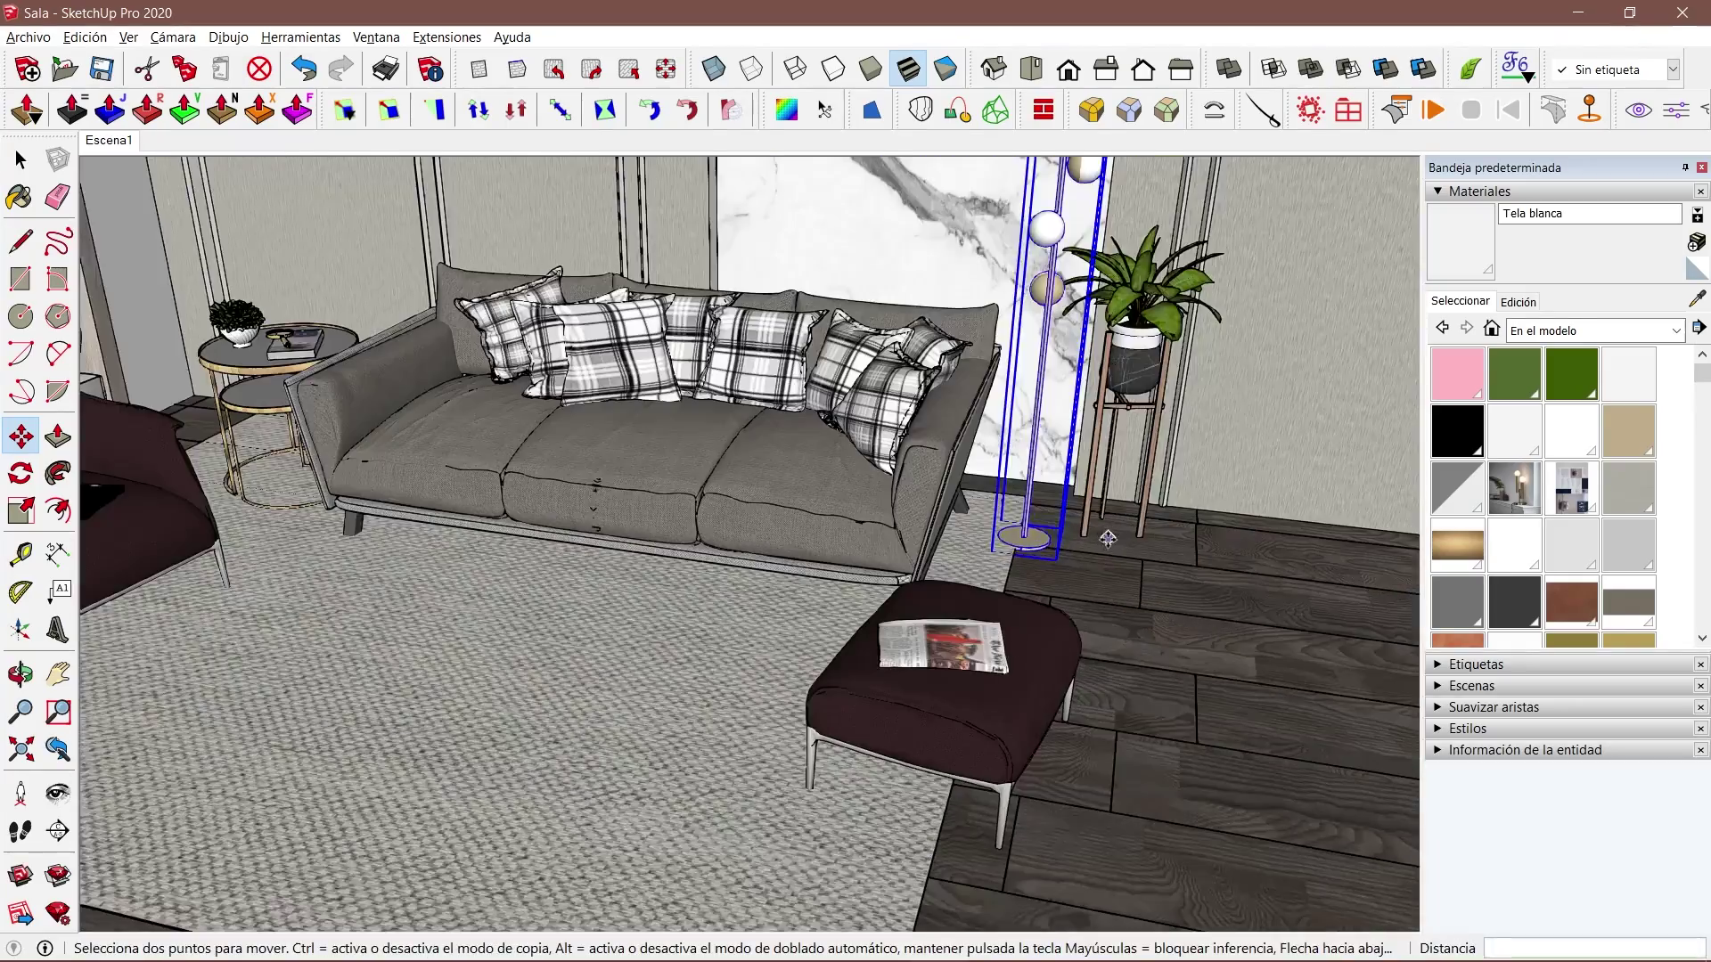
pyautogui.scroll(1, 1005, 702)
pyautogui.scroll(-5, 1005, 702)
pyautogui.scroll(-3, 980, 624)
pyautogui.moveTo(980, 624); pyautogui.dragTo(1087, 623, button='middle')
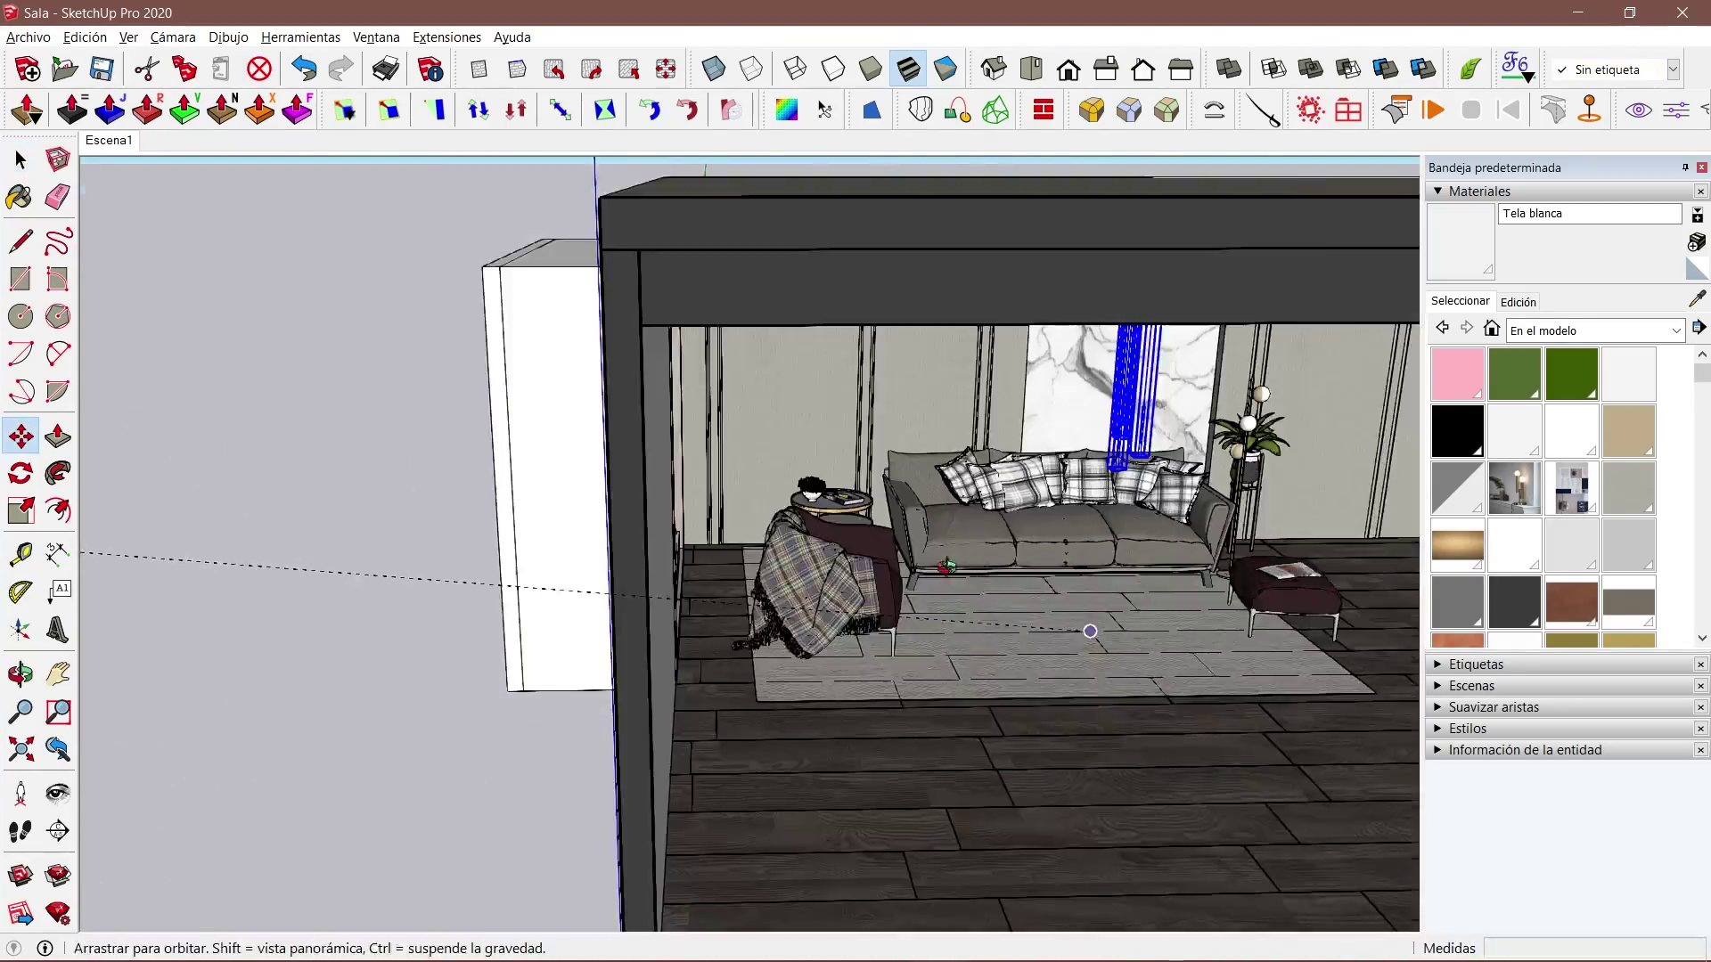
pyautogui.scroll(4, 931, 523)
pyautogui.scroll(5, 930, 523)
pyautogui.moveTo(802, 400); pyautogui.dragTo(639, 337, button='middle')
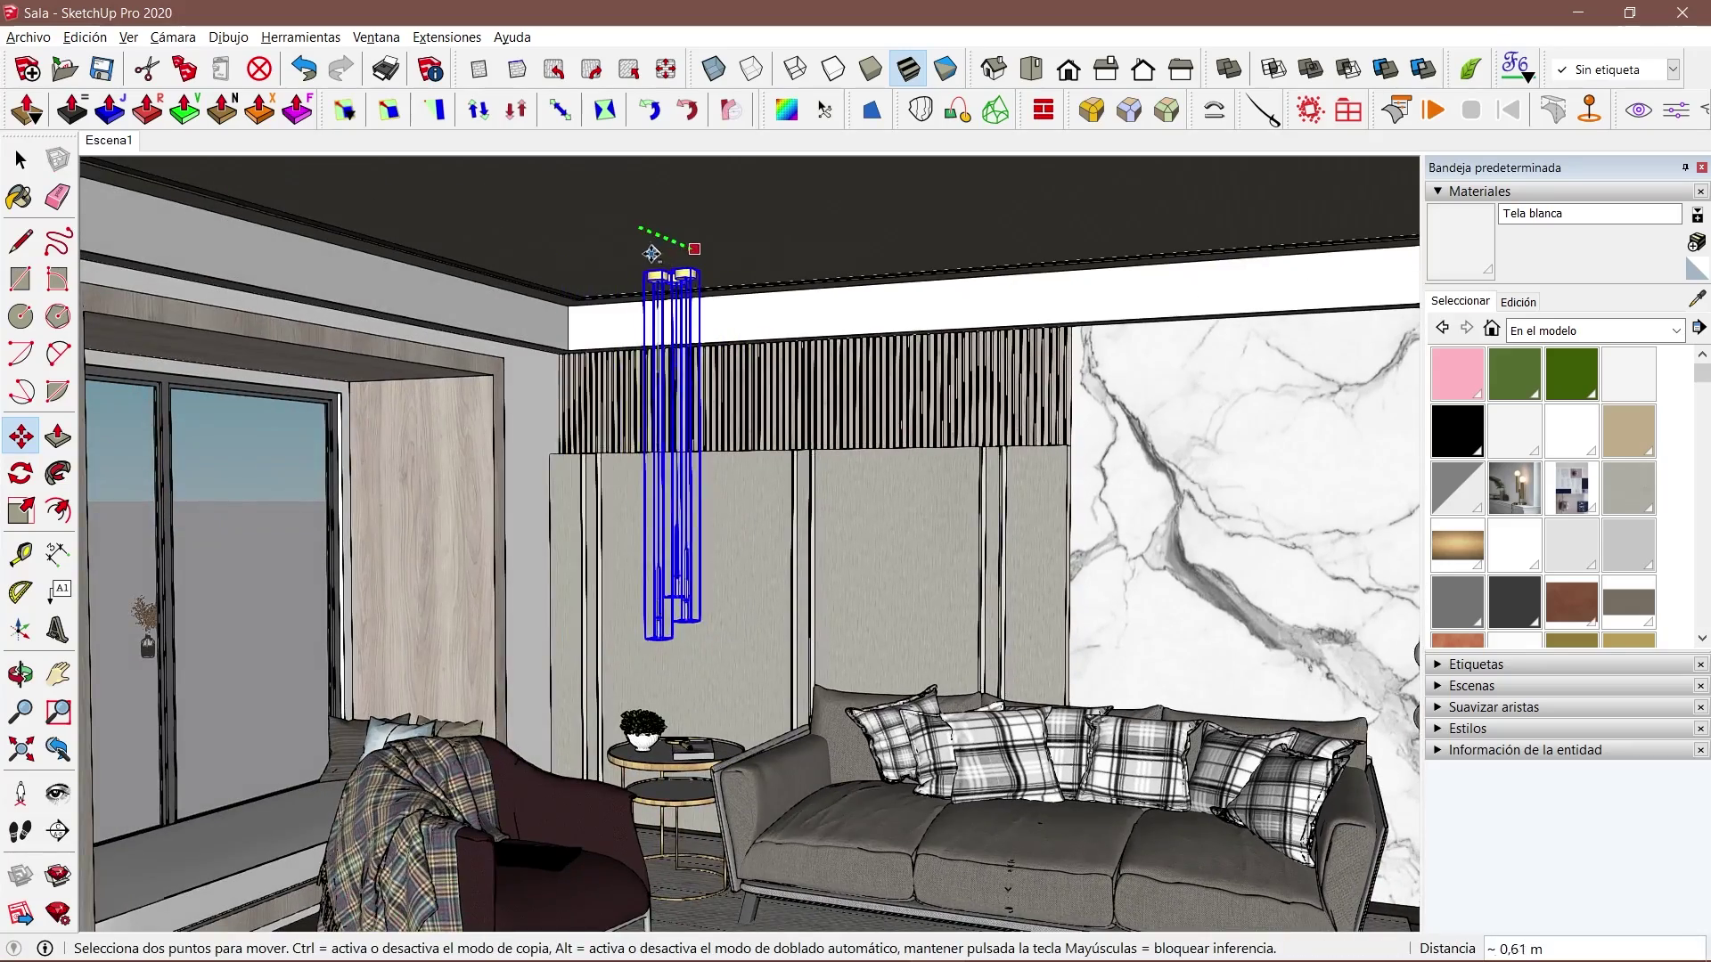
pyautogui.scroll(1, 639, 337)
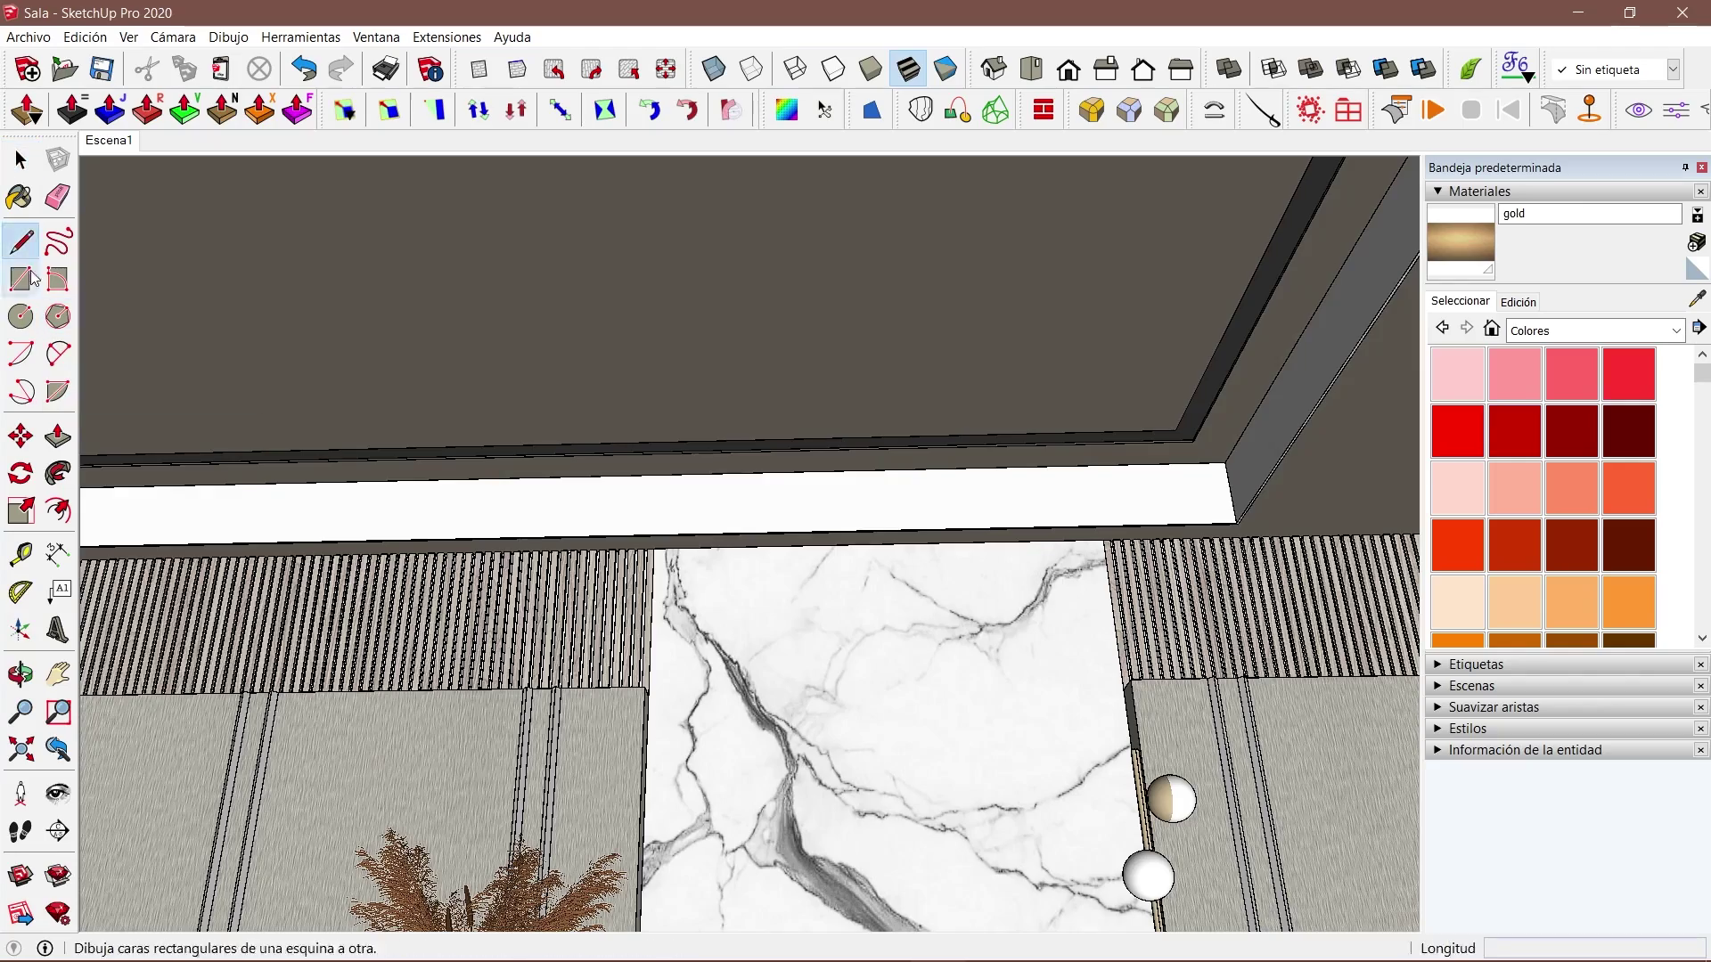
pyautogui.click(20, 279)
pyautogui.click(575, 417)
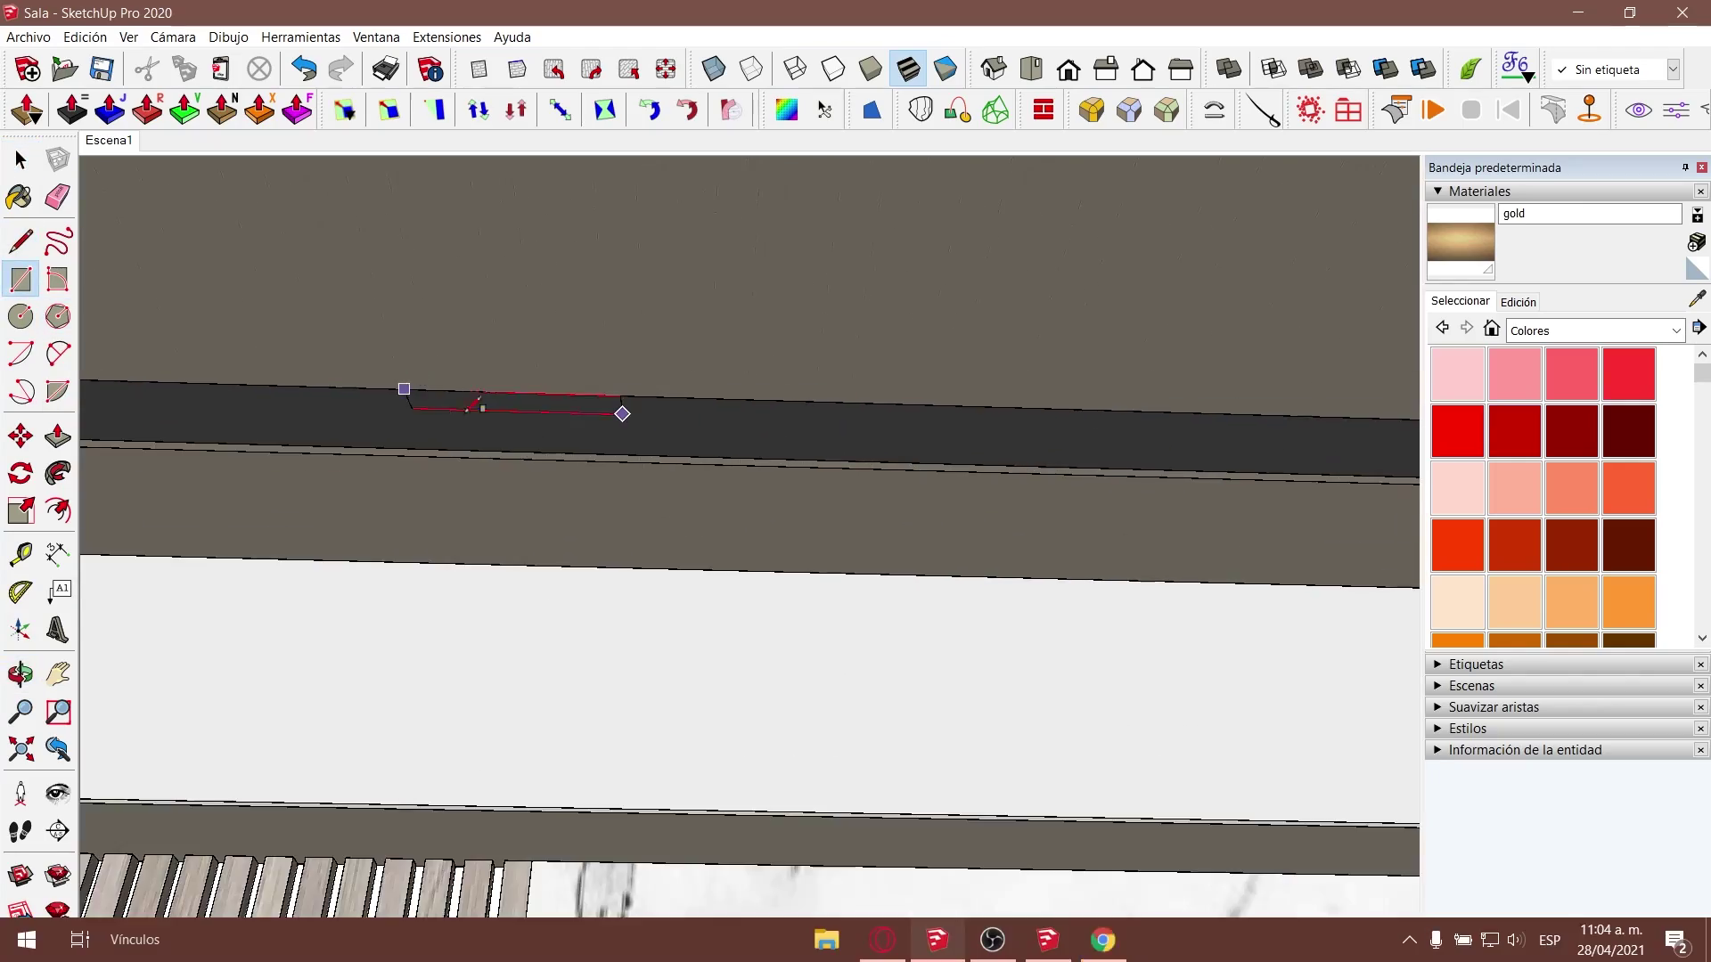
# Draw a thin rectangle on the dark band, push/pull it into a slab and flip it.
pyautogui.click(1191, 450)
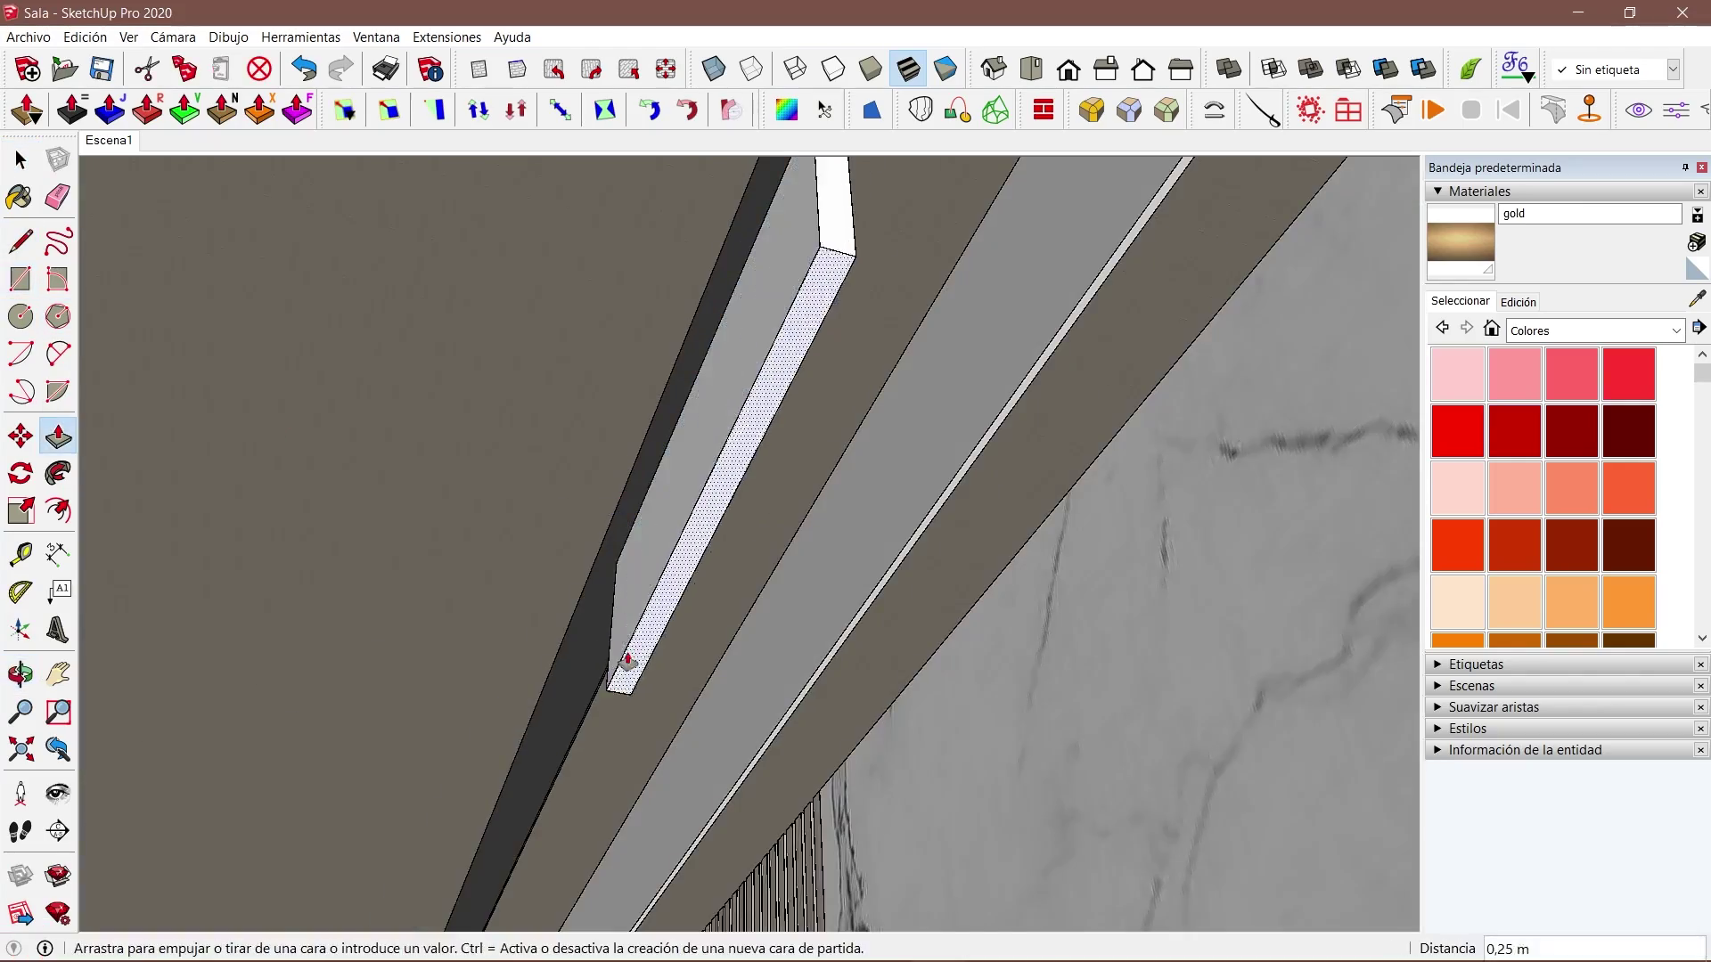
pyautogui.moveTo(636, 696)
pyautogui.mouseDown(button='middle')
pyautogui.moveTo(1001, 441)
pyautogui.moveTo(622, 502)
pyautogui.moveTo(538, 453)
pyautogui.moveTo(309, 584)
pyautogui.mouseUp(button='middle')
pyautogui.press('p')
pyautogui.press('space')
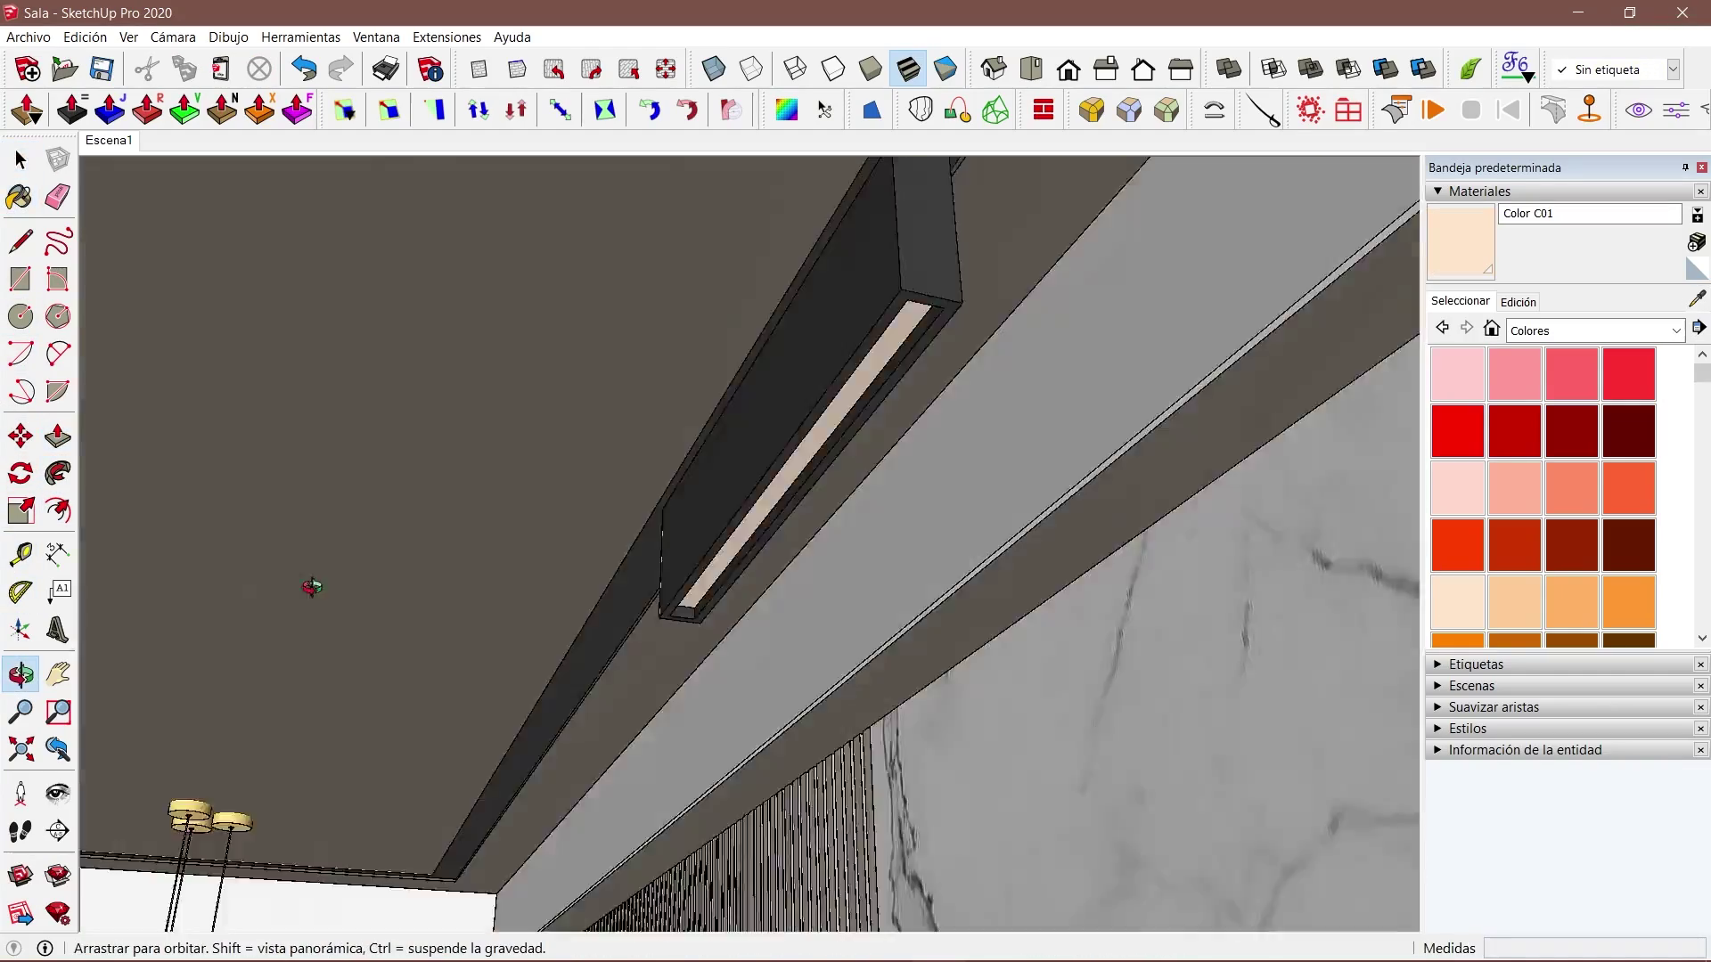
pyautogui.rightClick(918, 525)
# Move the slim light fixture up along the ceiling, then return to the Escena1 view.
pyautogui.click(108, 140)
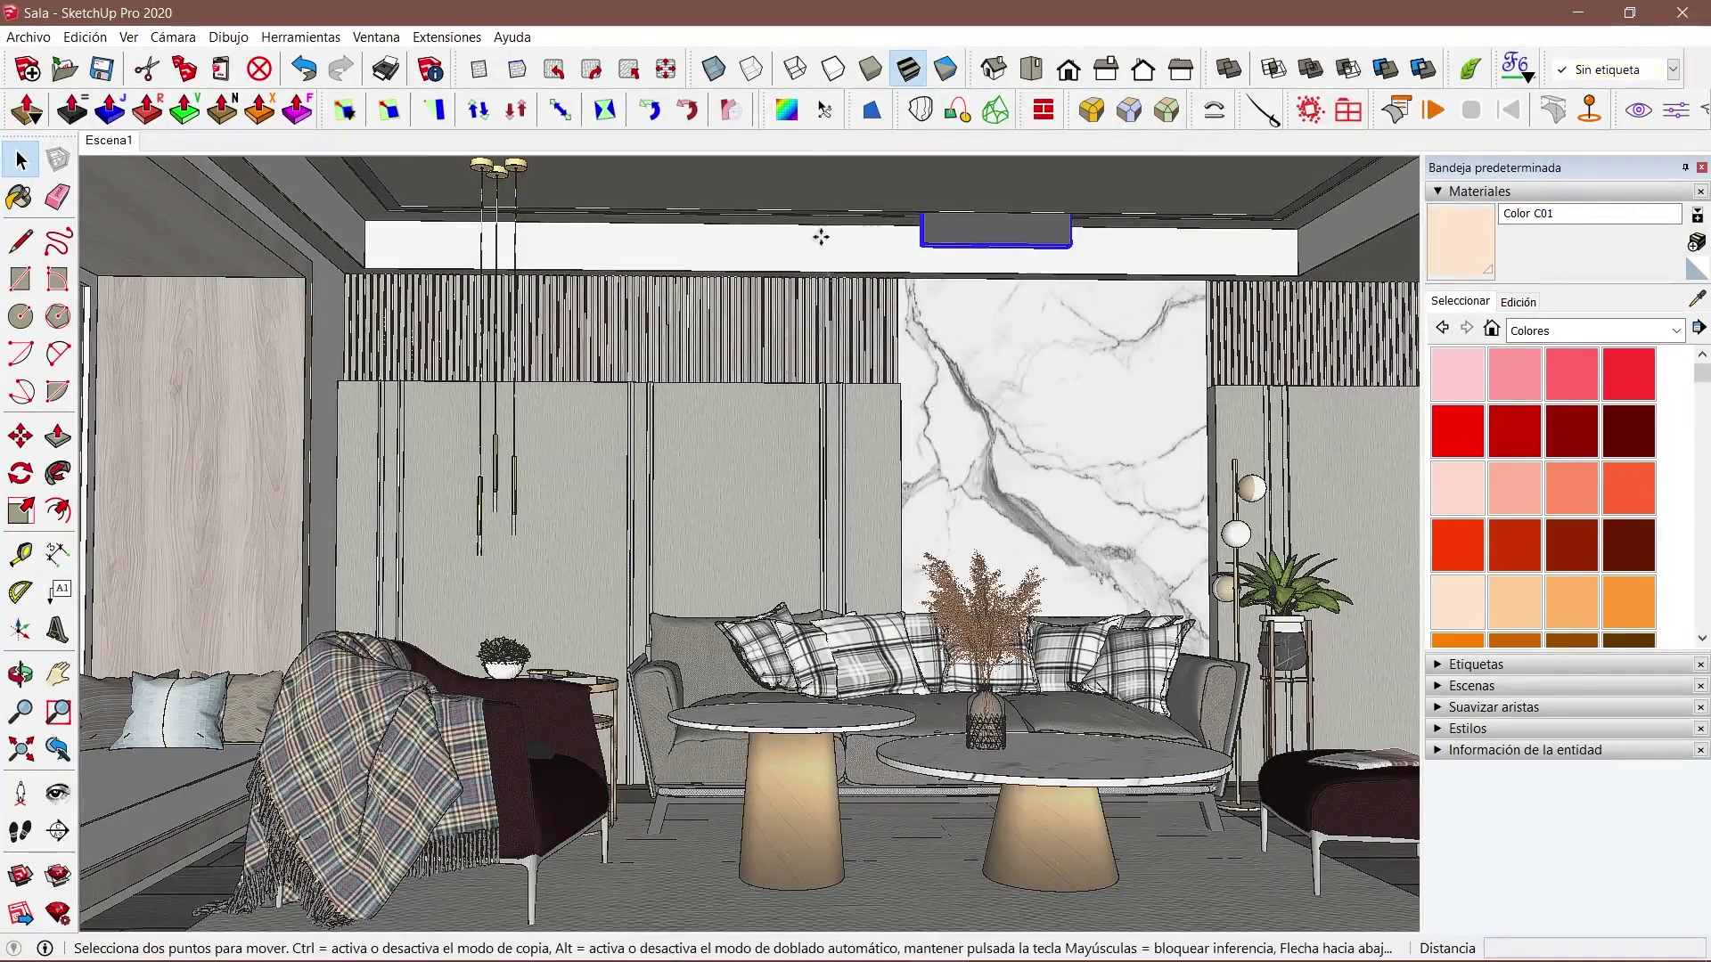
pyautogui.scroll(5, 1041, 183)
pyautogui.moveTo(564, 309); pyautogui.dragTo(1075, 500, button='middle')
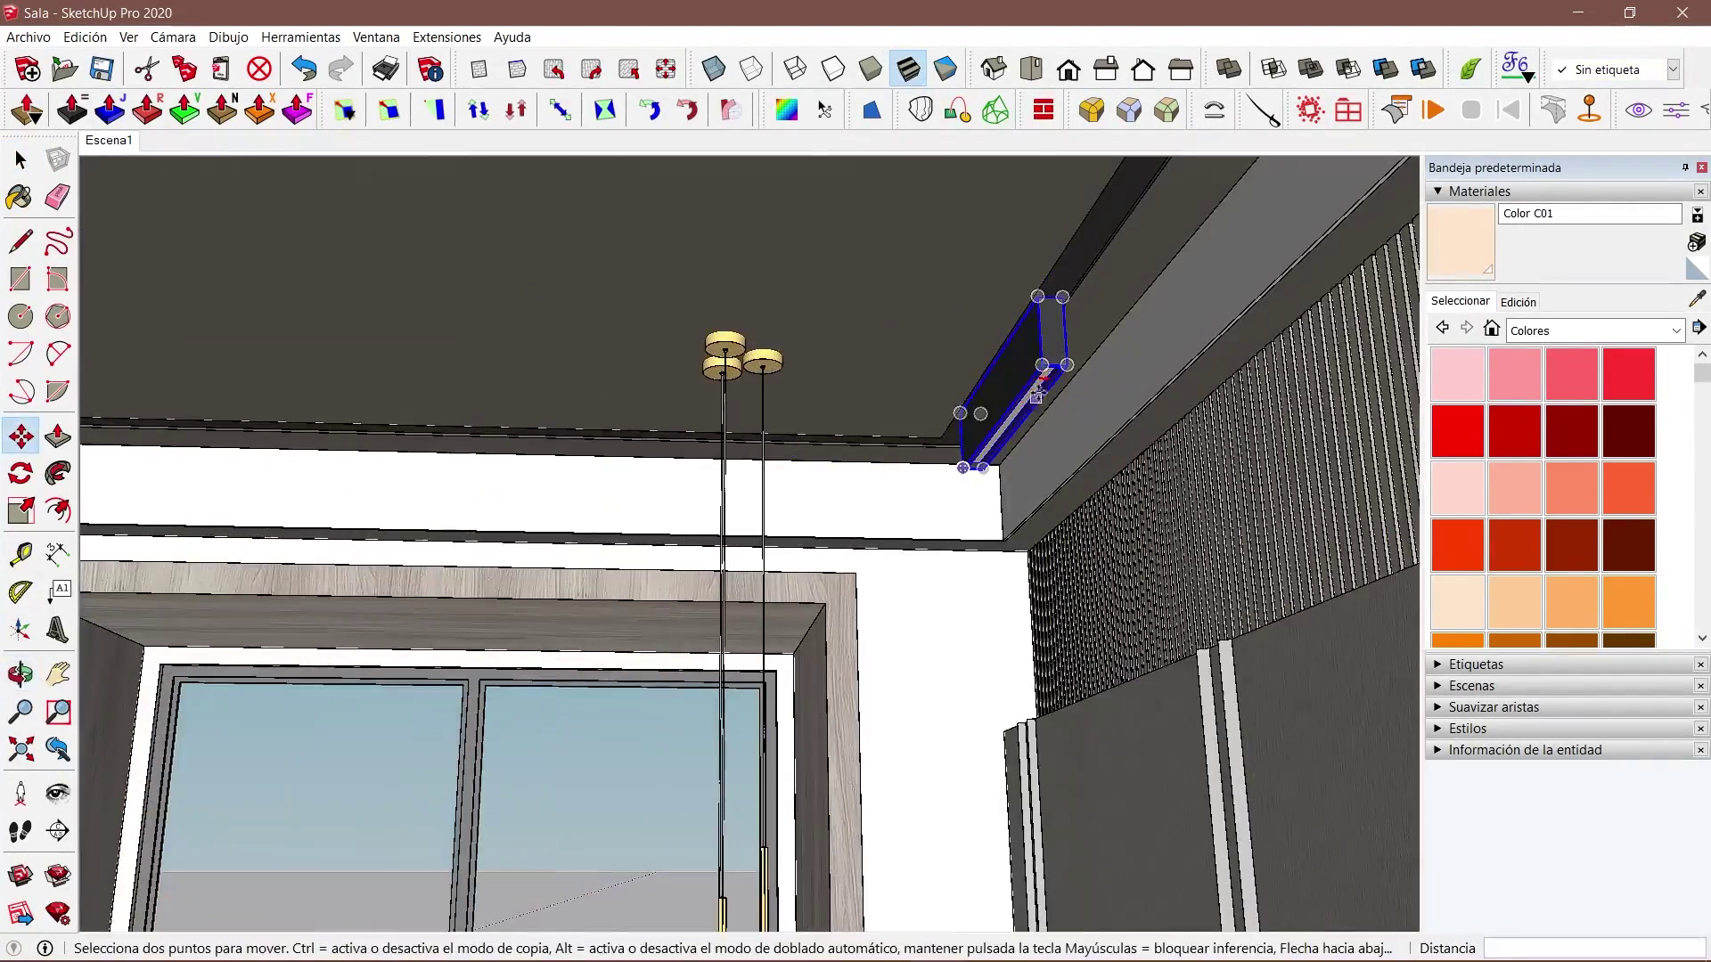
pyautogui.press('q')
pyautogui.moveTo(659, 327); pyautogui.dragTo(1295, 458, button='middle')
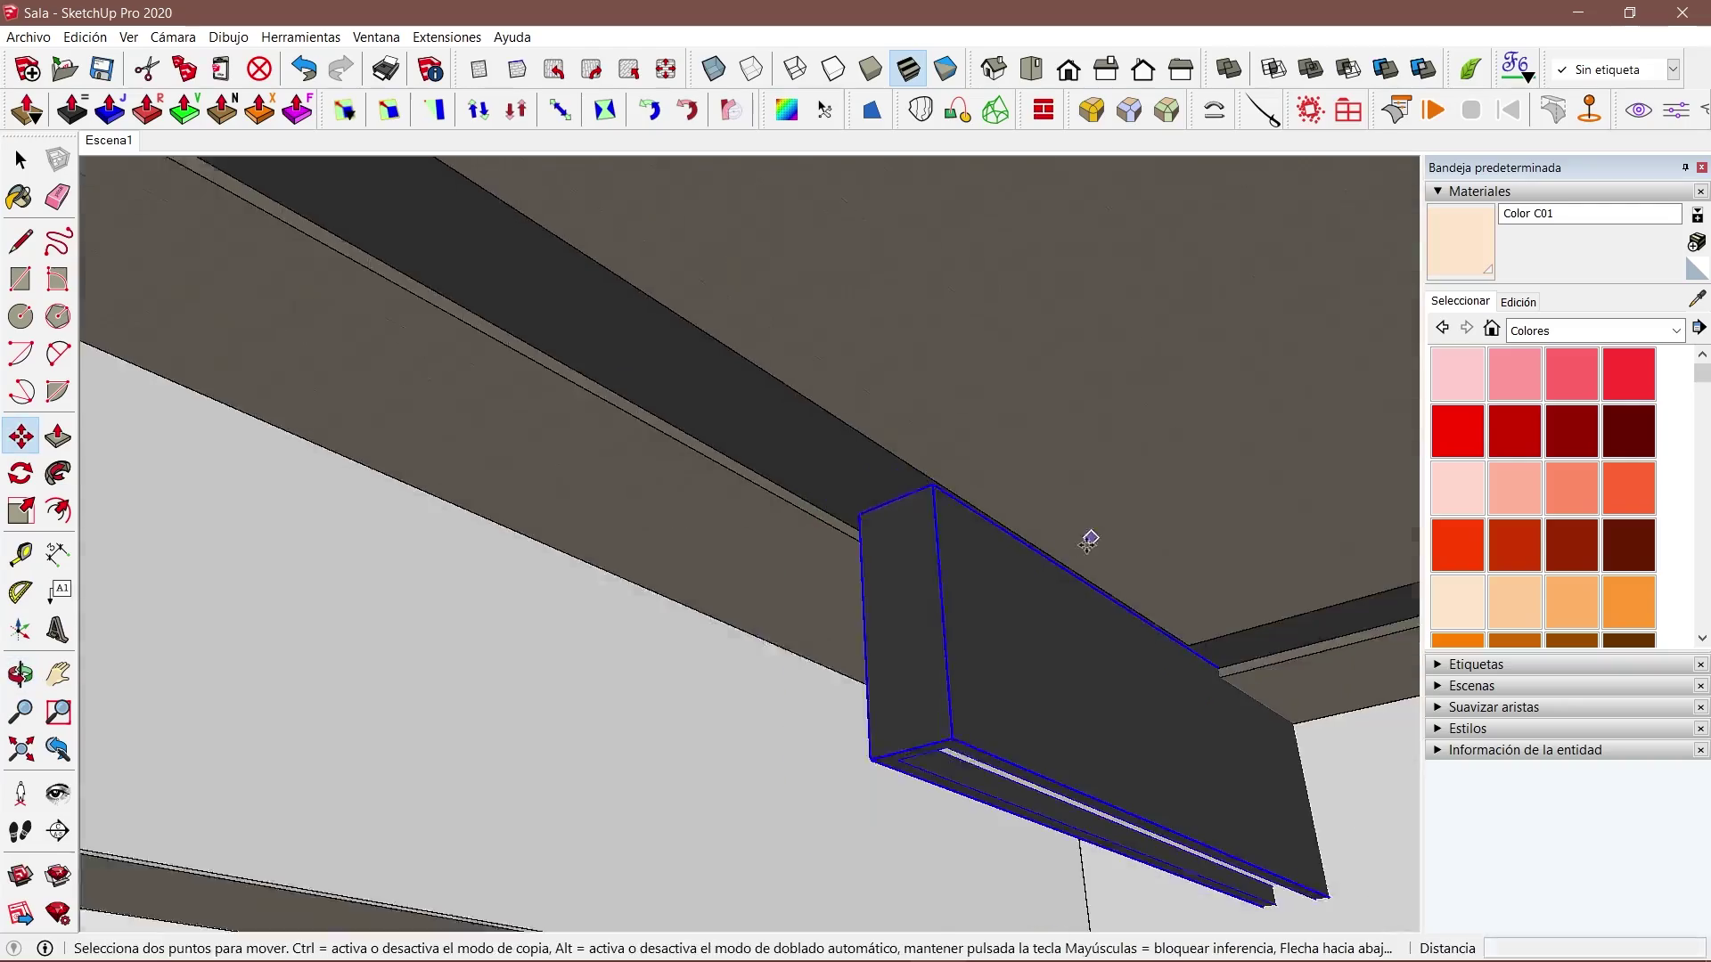
pyautogui.moveTo(1093, 539); pyautogui.dragTo(399, 250, button='middle')
pyautogui.click(108, 140)
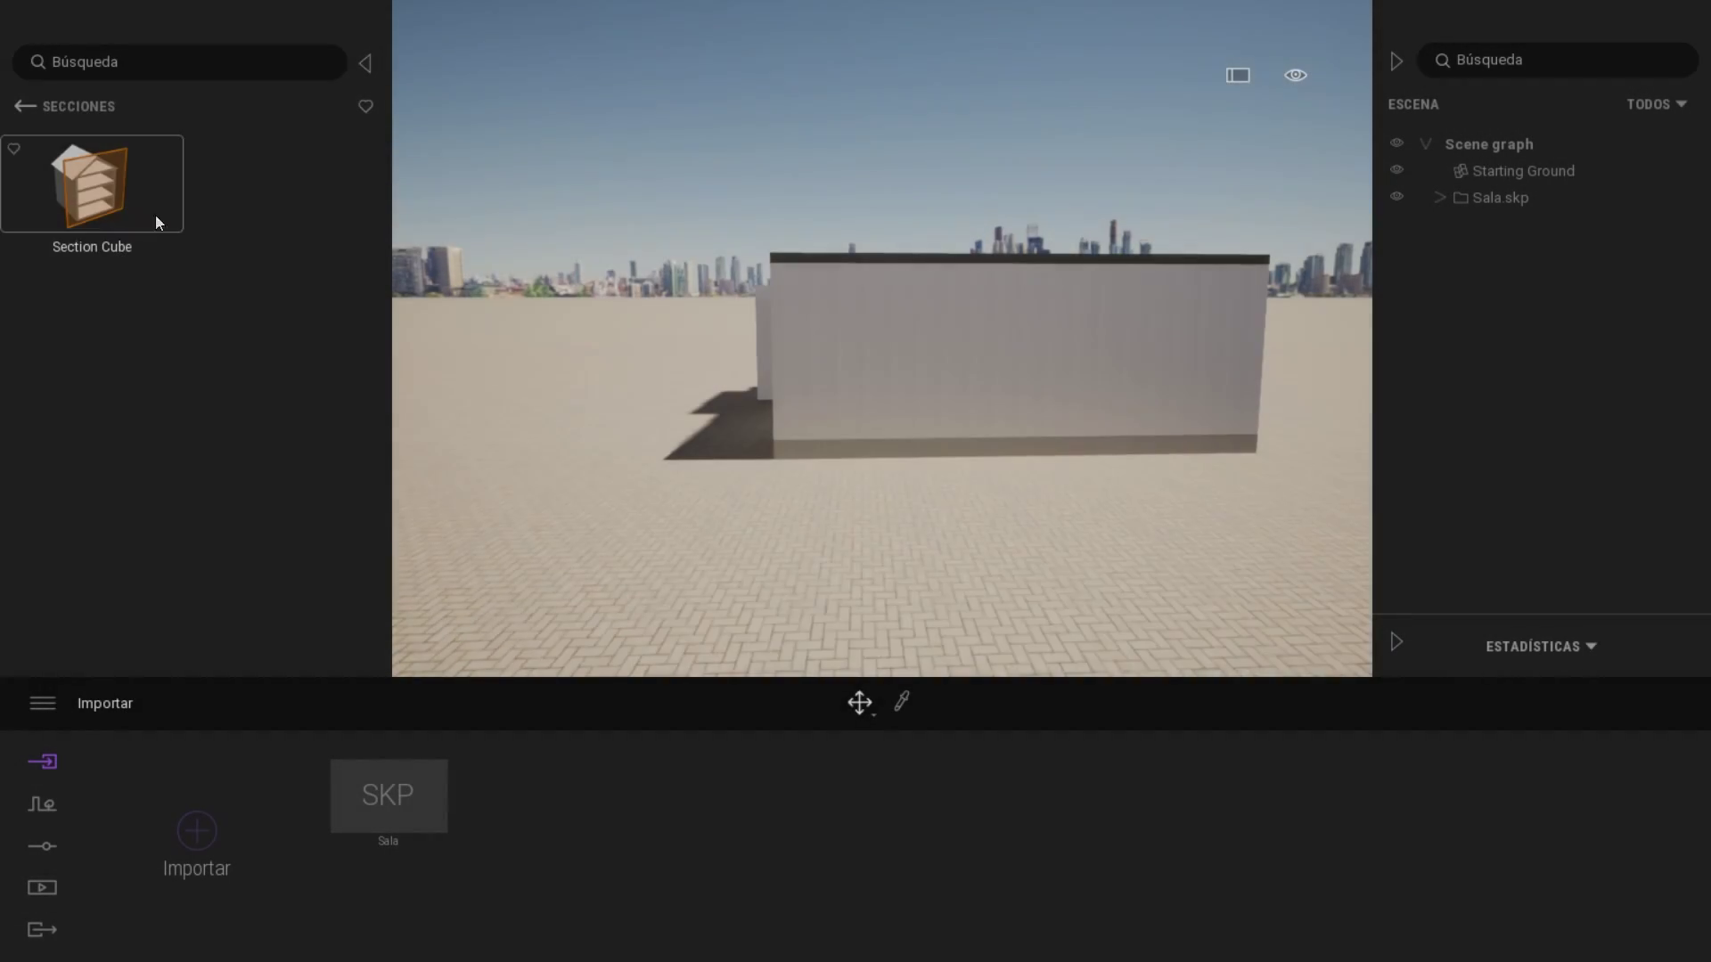
# Add a section cube from Secciones and scale it around the room.
pyautogui.moveTo(152, 217); pyautogui.dragTo(1012, 457)
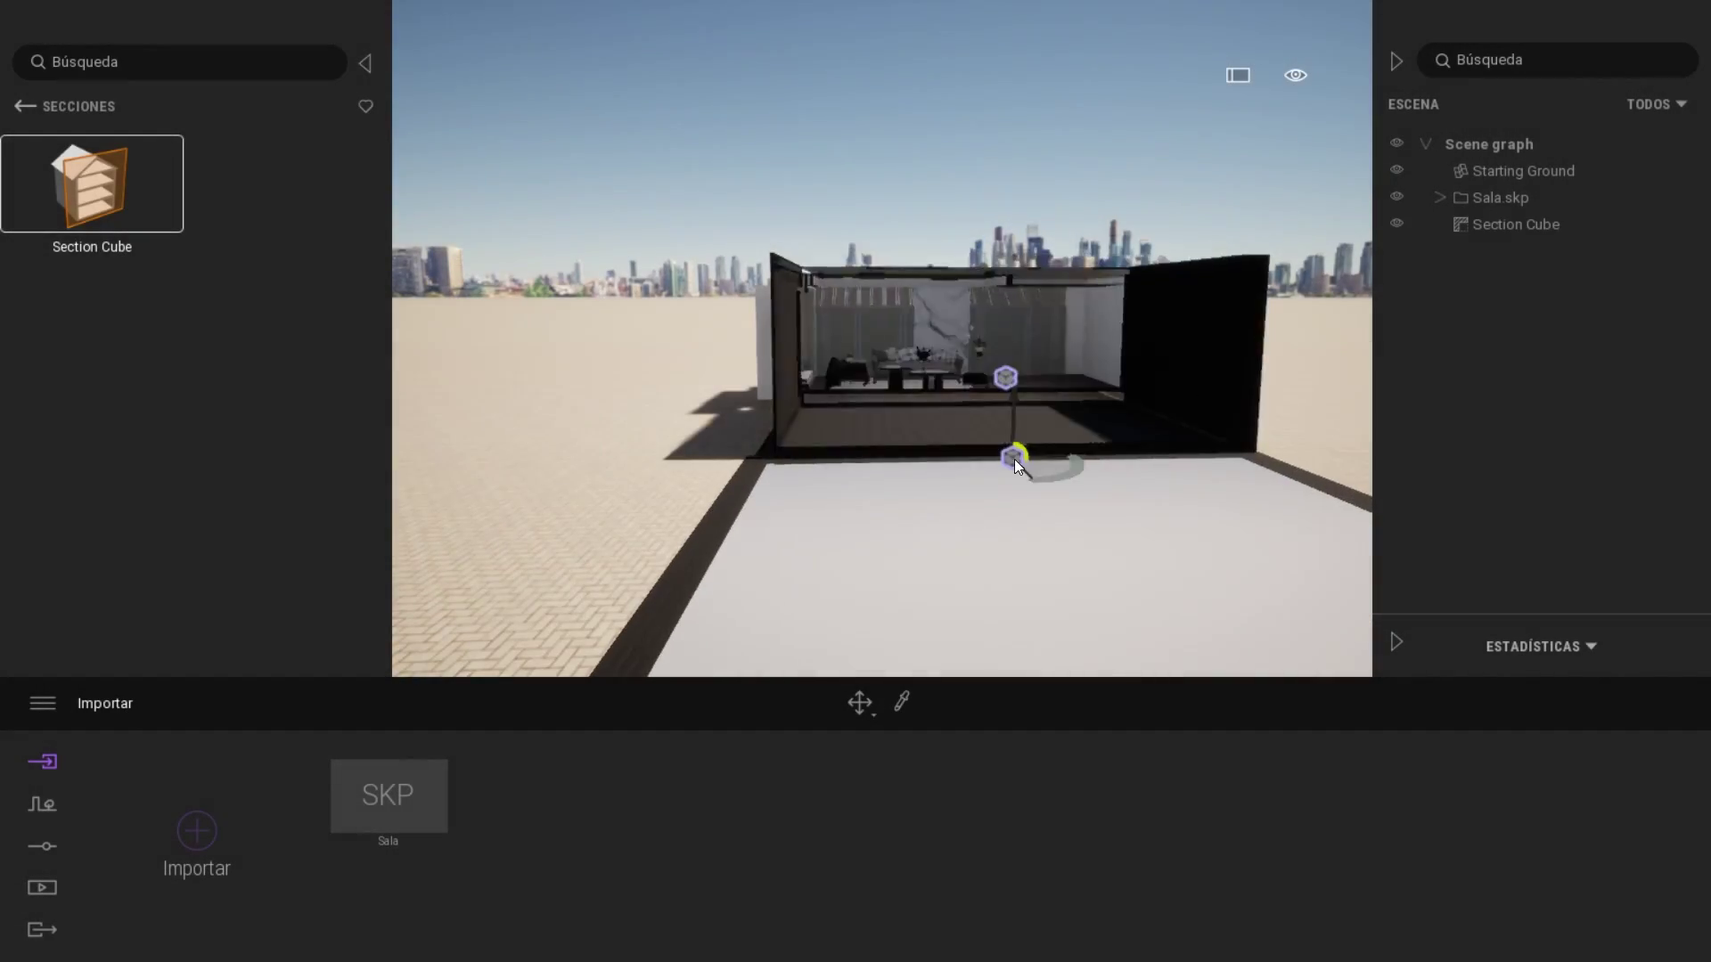
pyautogui.press('space')
pyautogui.moveTo(842, 324)
pyautogui.mouseDown()
pyautogui.moveTo(786, 329)
pyautogui.moveTo(846, 323)
pyautogui.mouseUp()
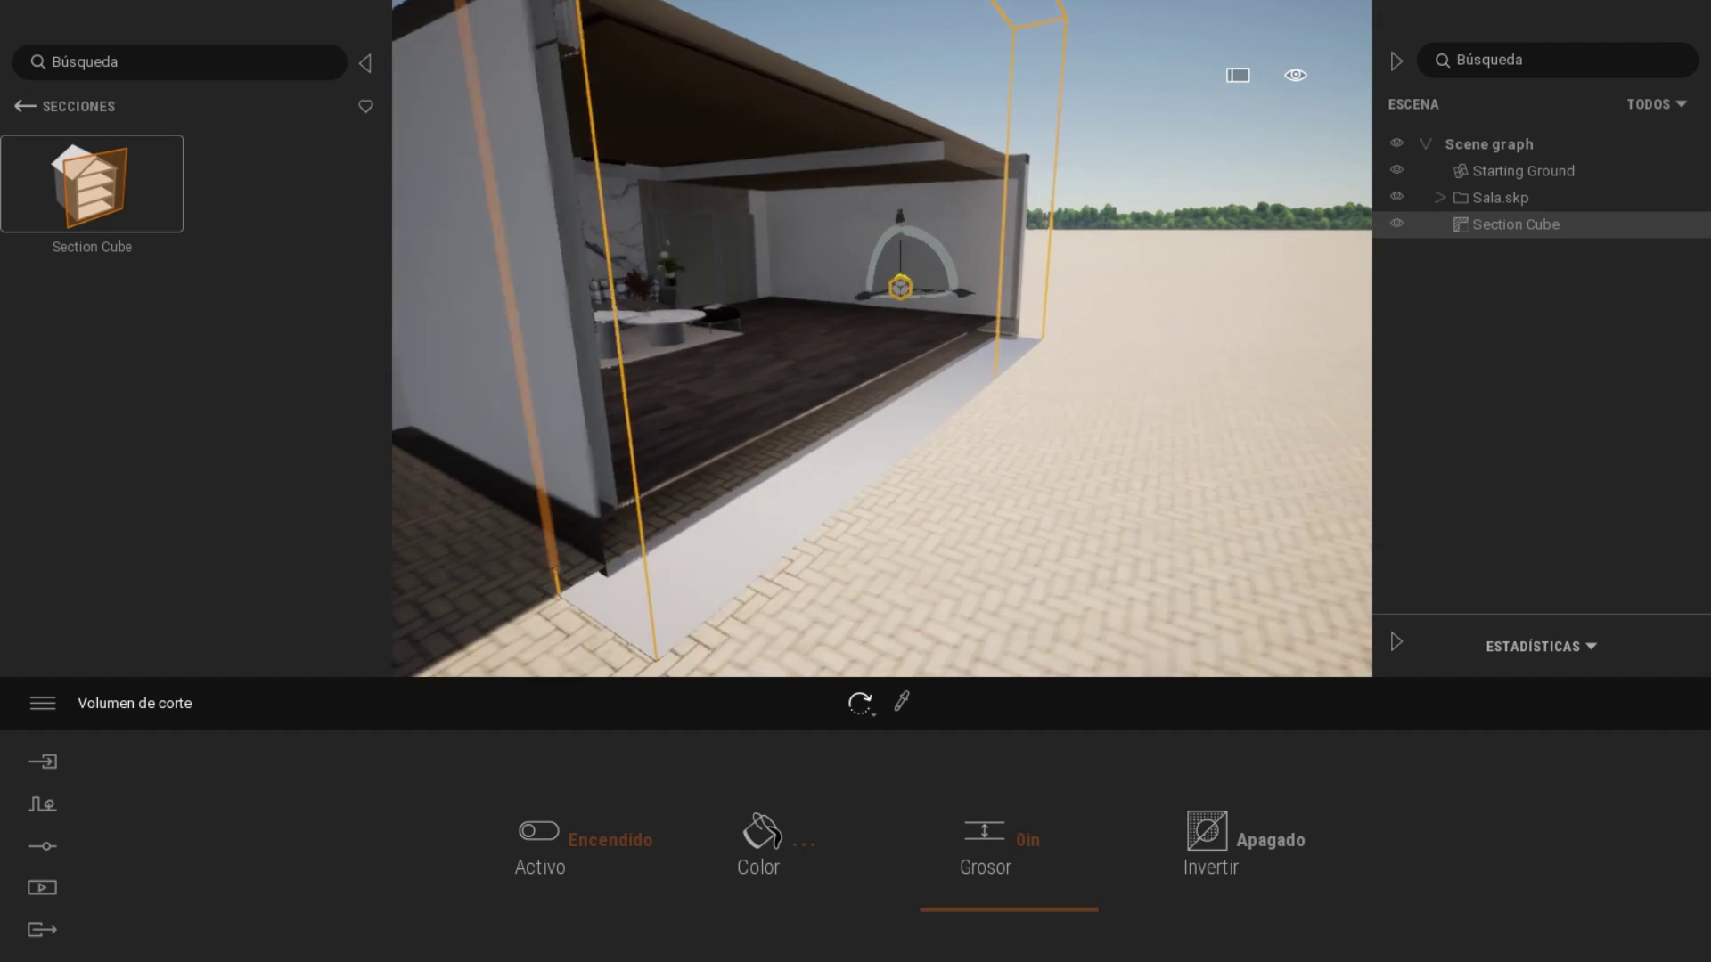
pyautogui.moveTo(846, 436); pyautogui.dragTo(887, 436, button='middle')
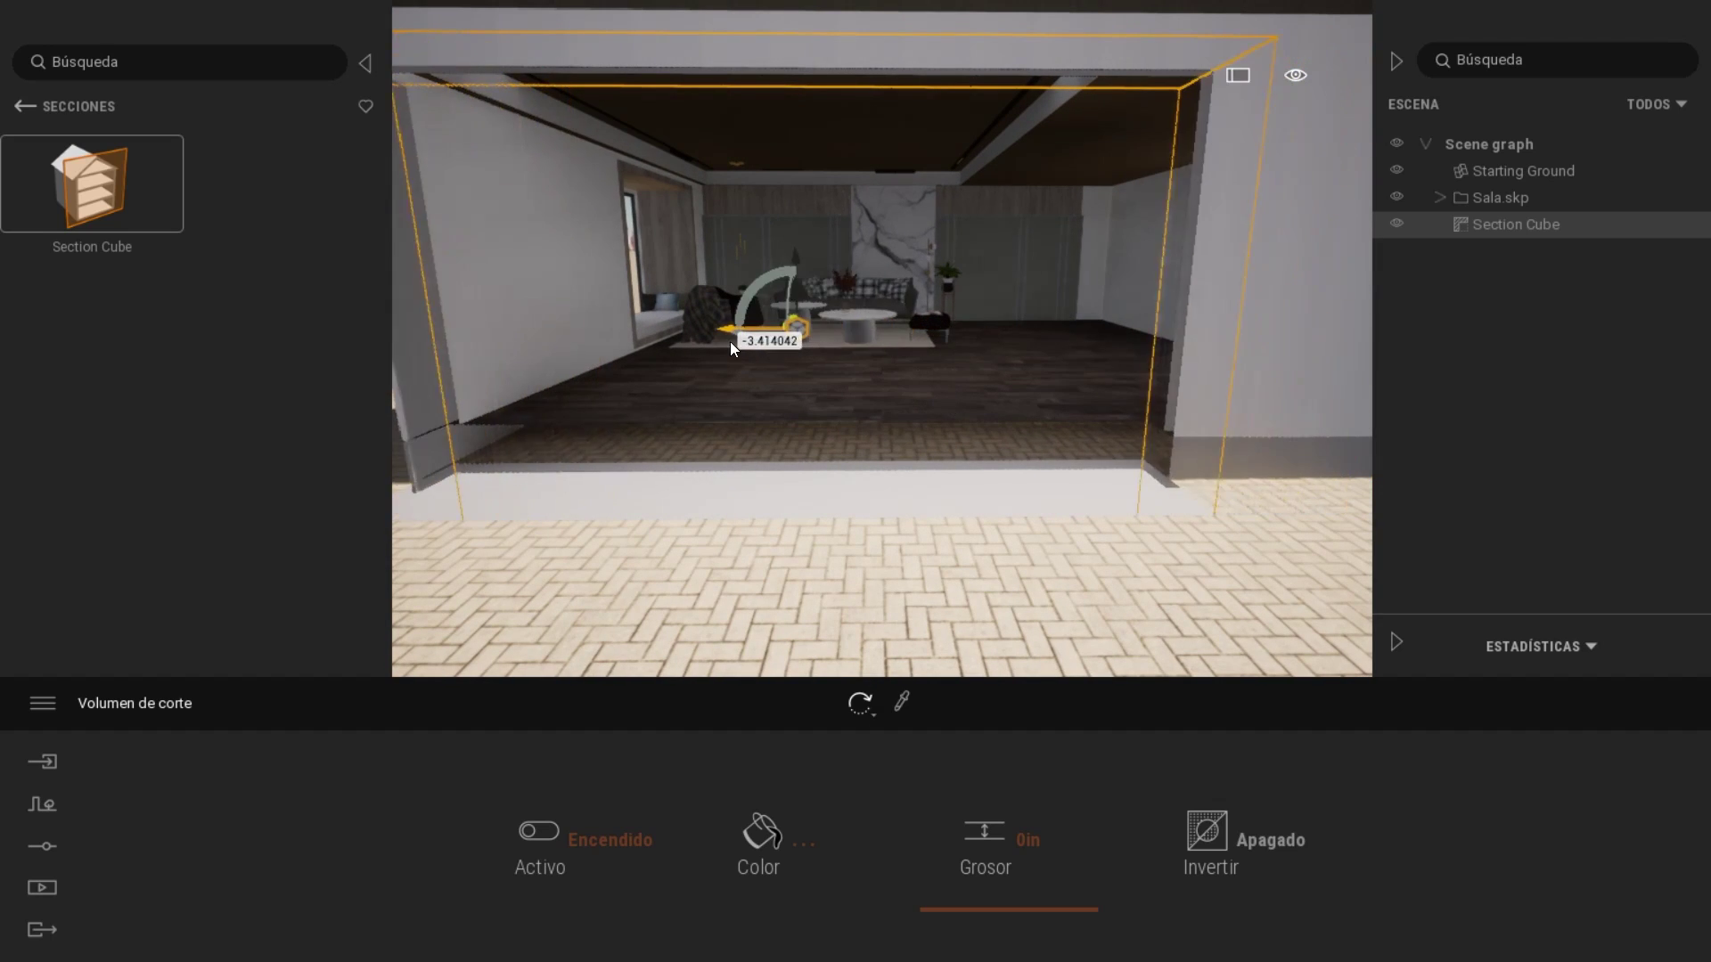
# Stand the Primitivas 10 m plane upright beside the building by rotating it 90°.
pyautogui.moveTo(730, 340); pyautogui.dragTo(848, 342)
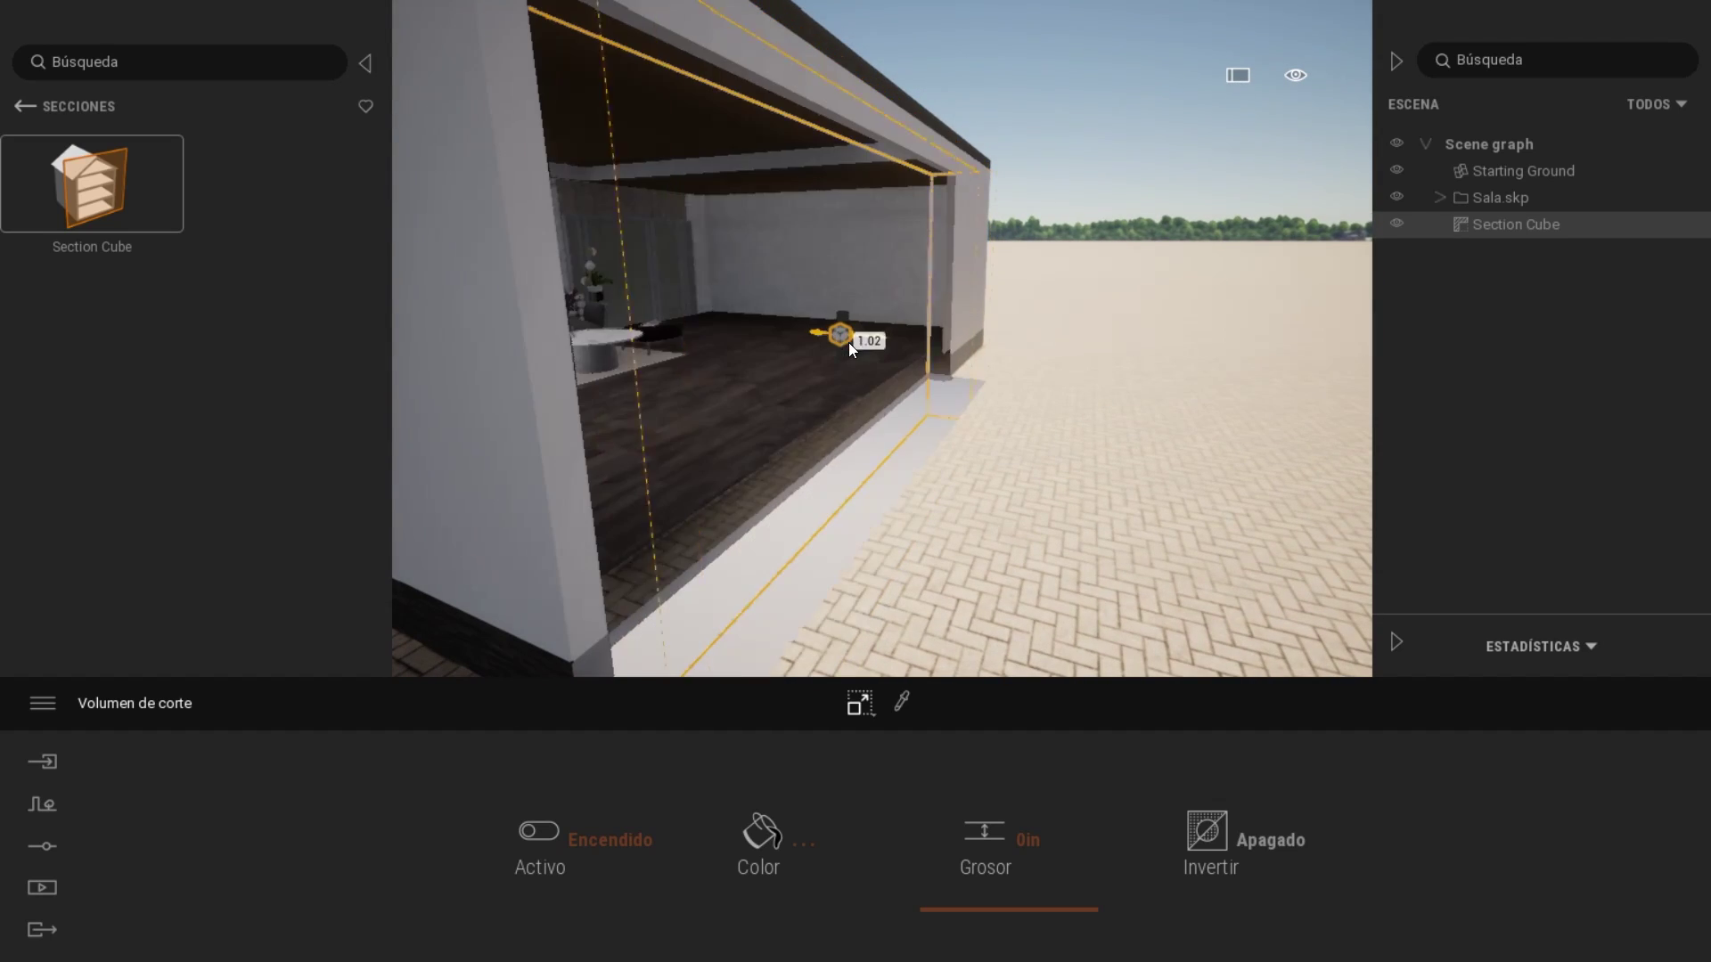
pyautogui.moveTo(886, 460); pyautogui.dragTo(980, 463)
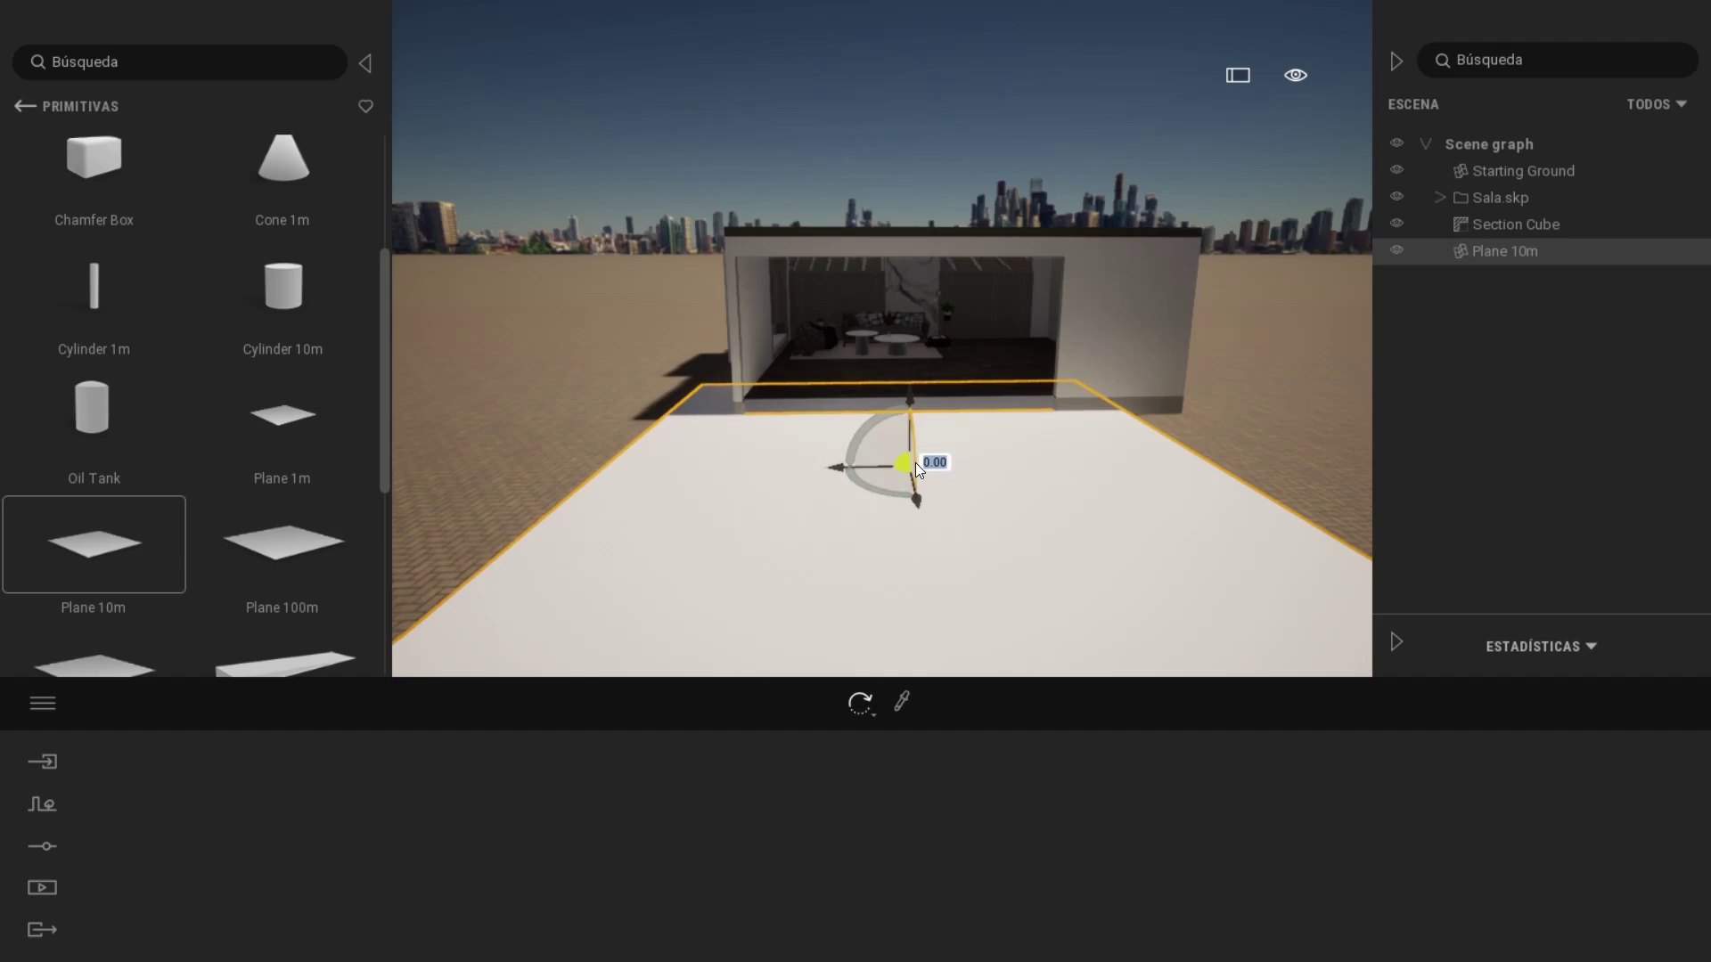
pyautogui.moveTo(915, 462)
pyautogui.mouseDown()
pyautogui.moveTo(888, 516)
pyautogui.moveTo(1013, 449)
pyautogui.mouseUp()
pyautogui.press('space')
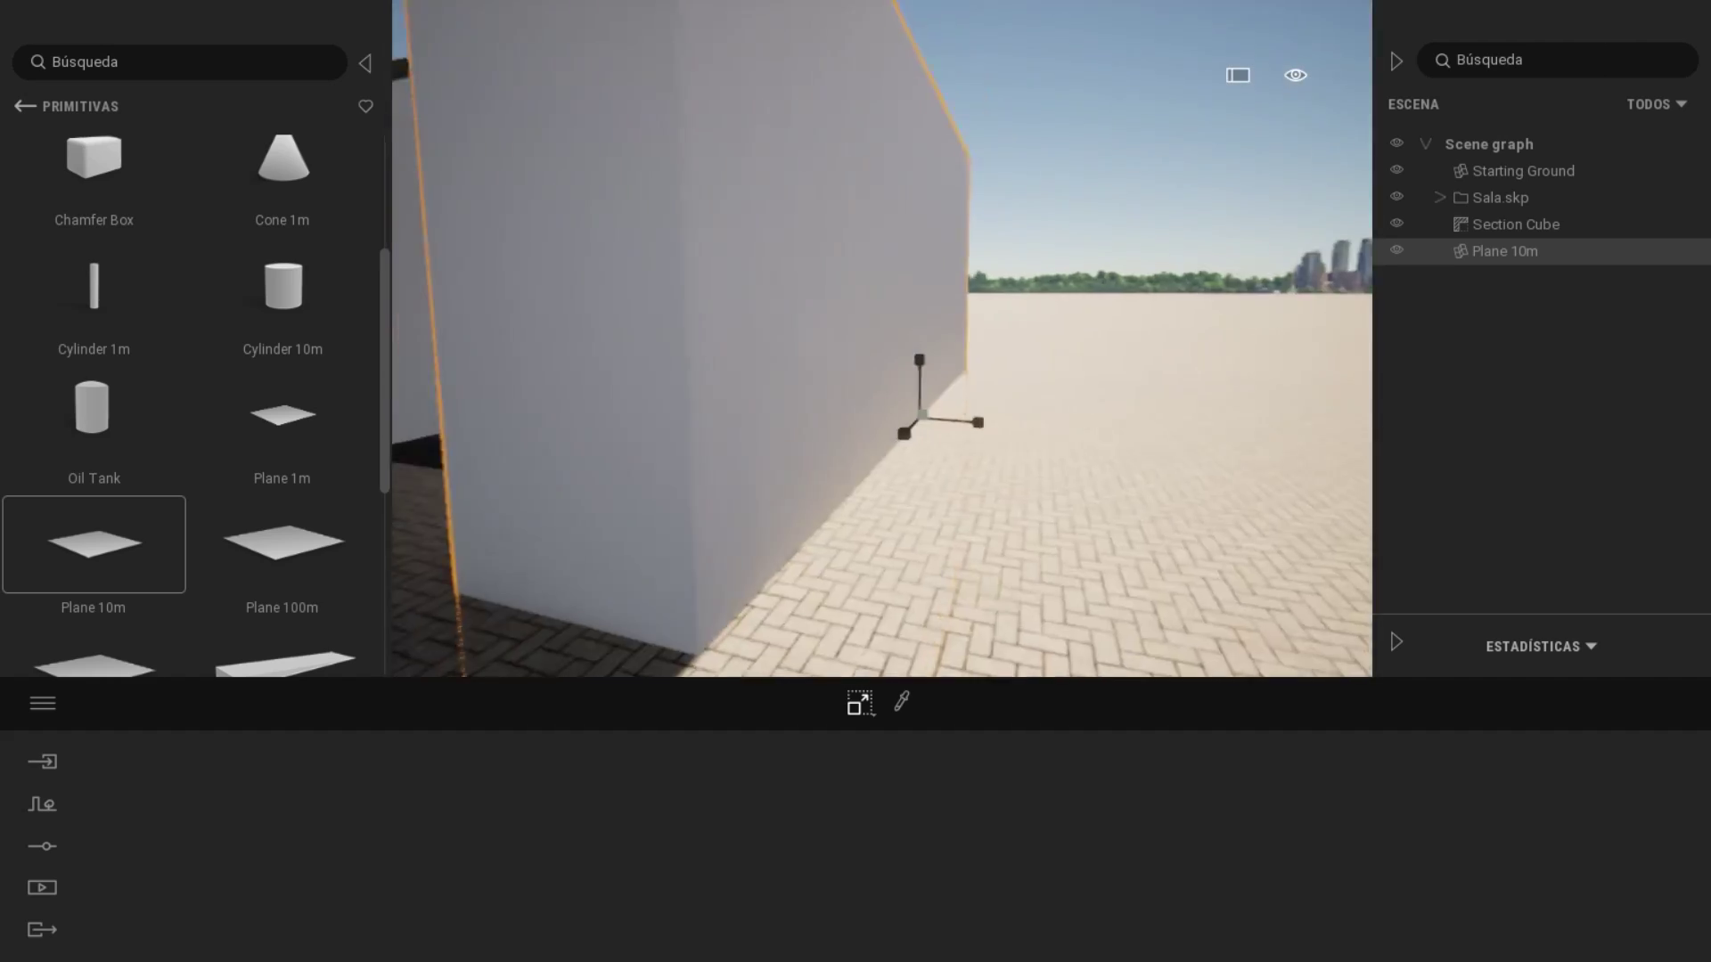
# Create a new image, Imagen1, under Medios and open its camera settings.
pyautogui.moveTo(977, 422); pyautogui.dragTo(691, 415)
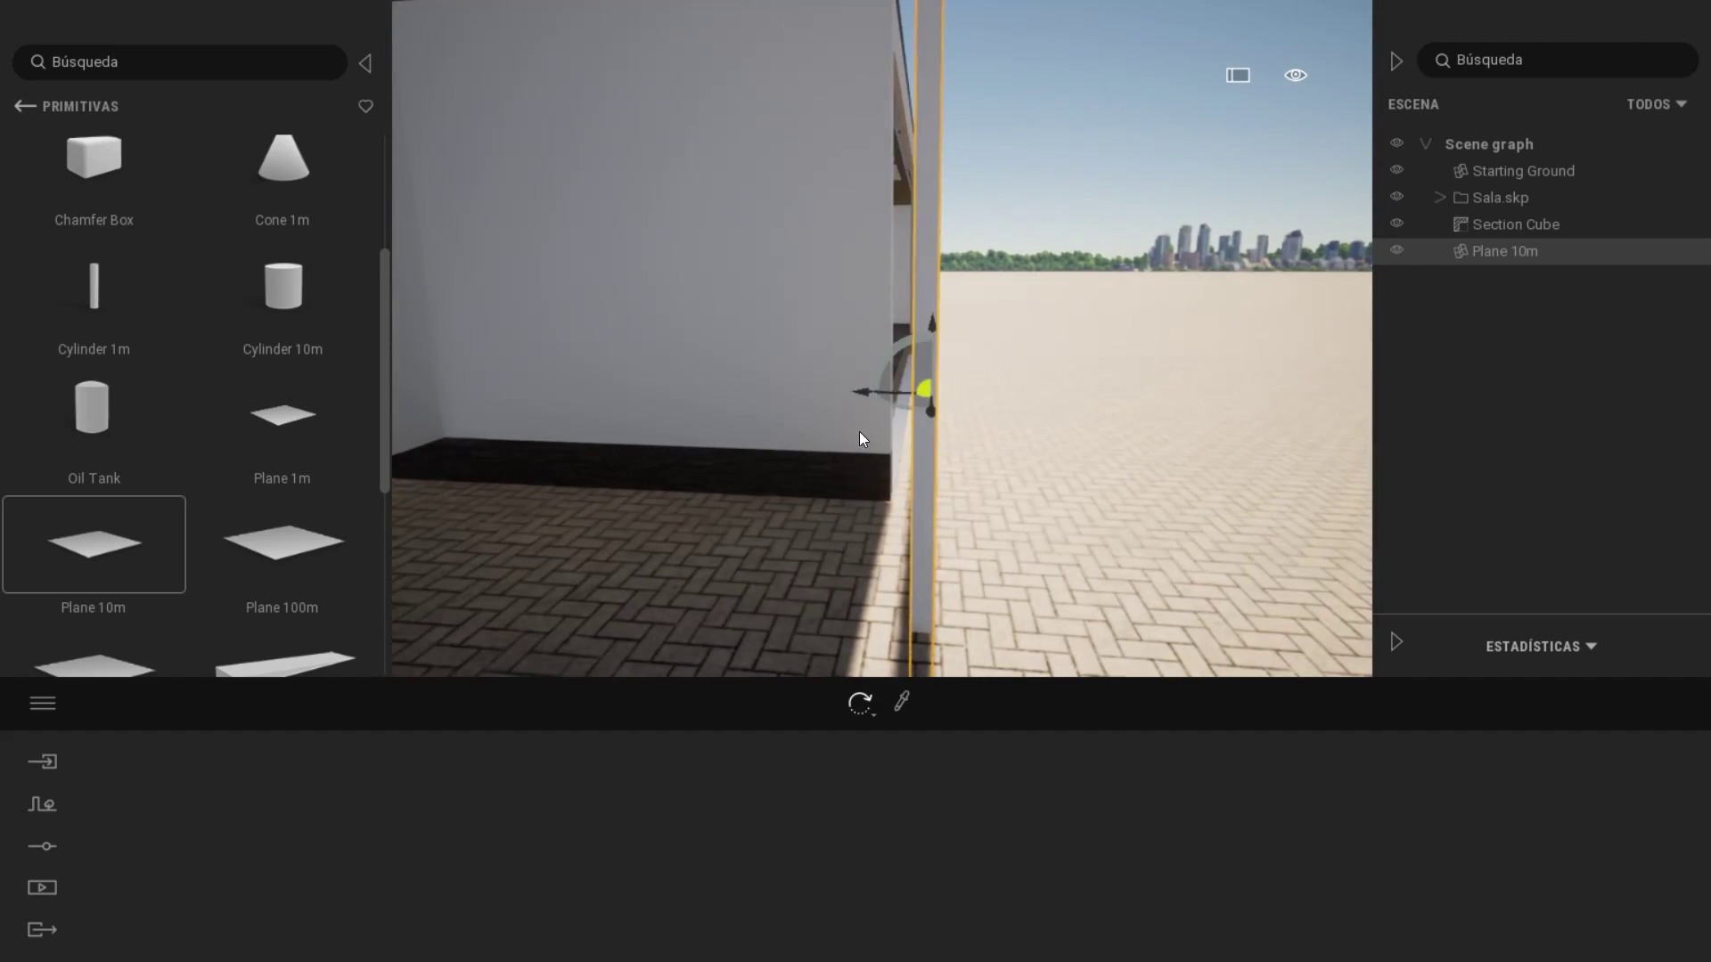
pyautogui.click(42, 887)
pyautogui.click(196, 830)
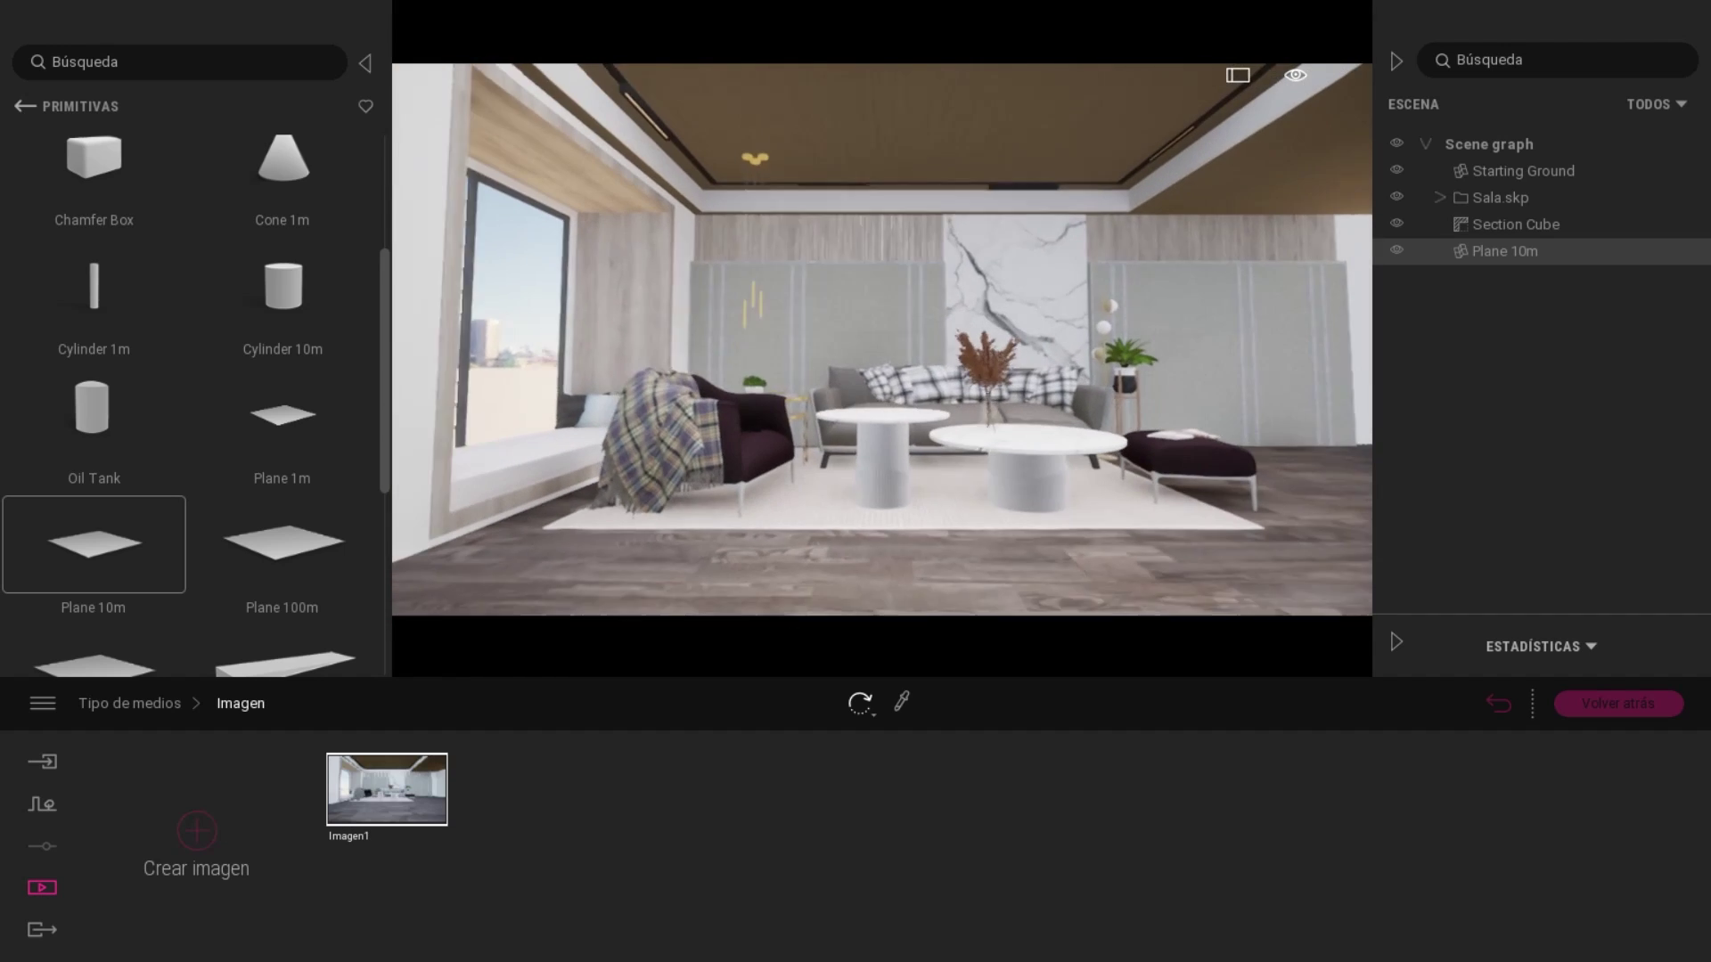
pyautogui.click(430, 843)
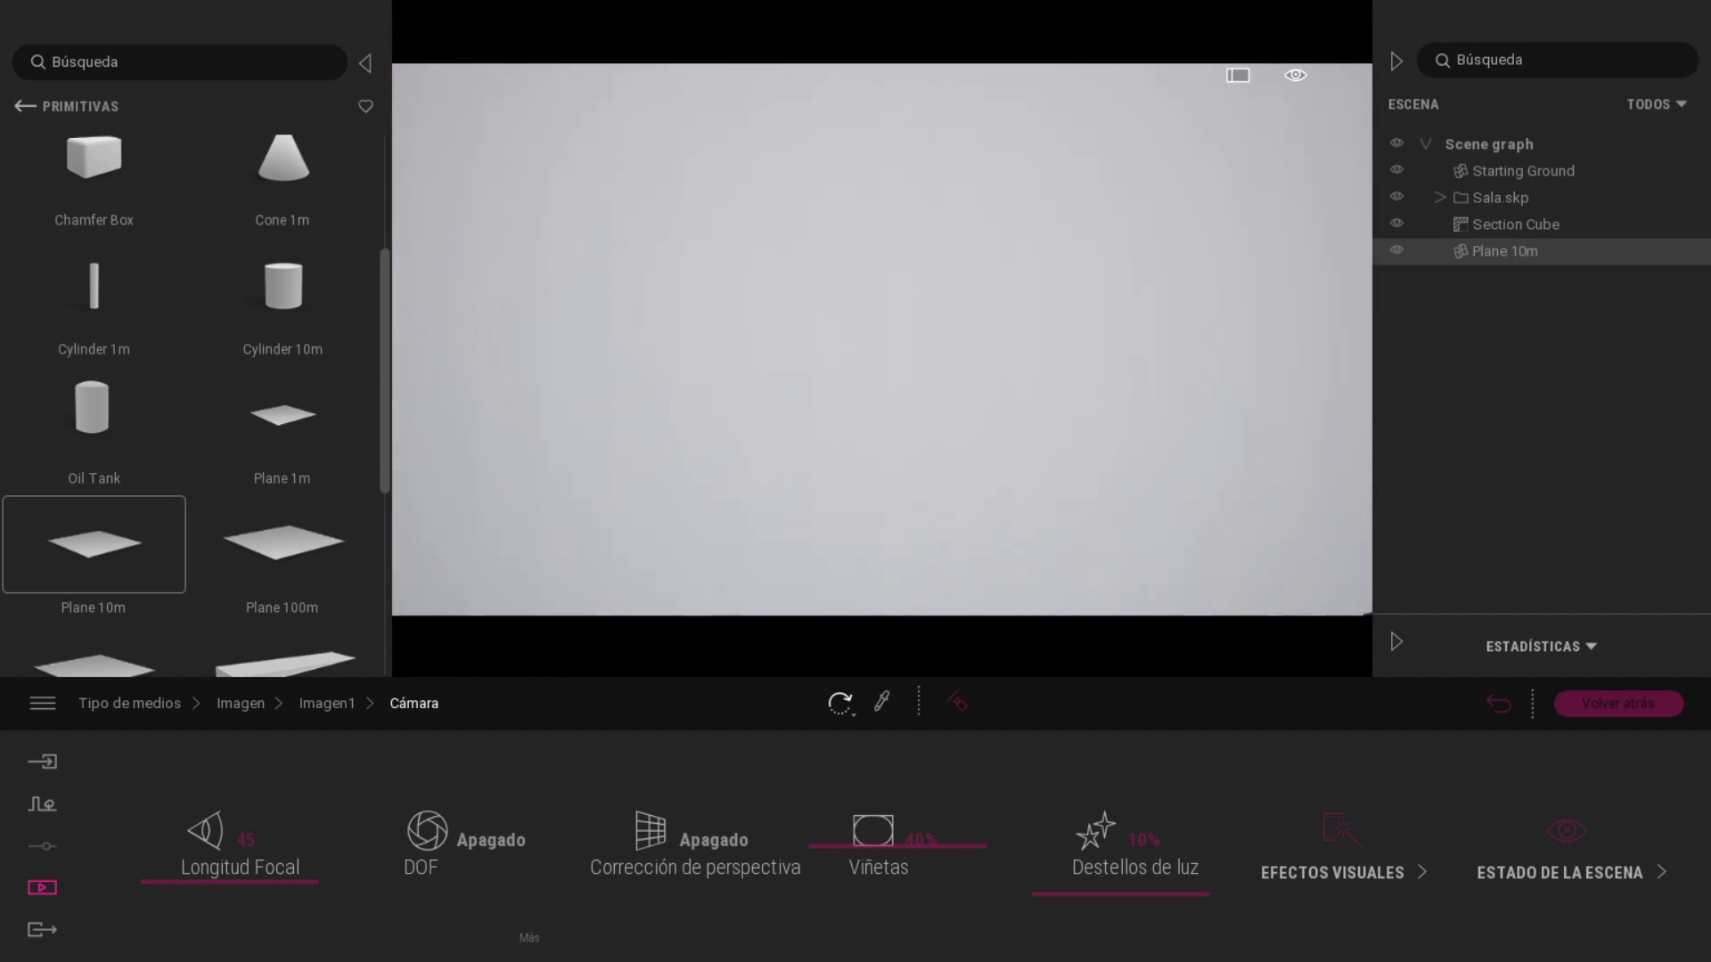
# Hide the 10 m plane and frame the marble sofa wall at 50 focal length.
pyautogui.moveTo(1286, 443); pyautogui.dragTo(980, 417)
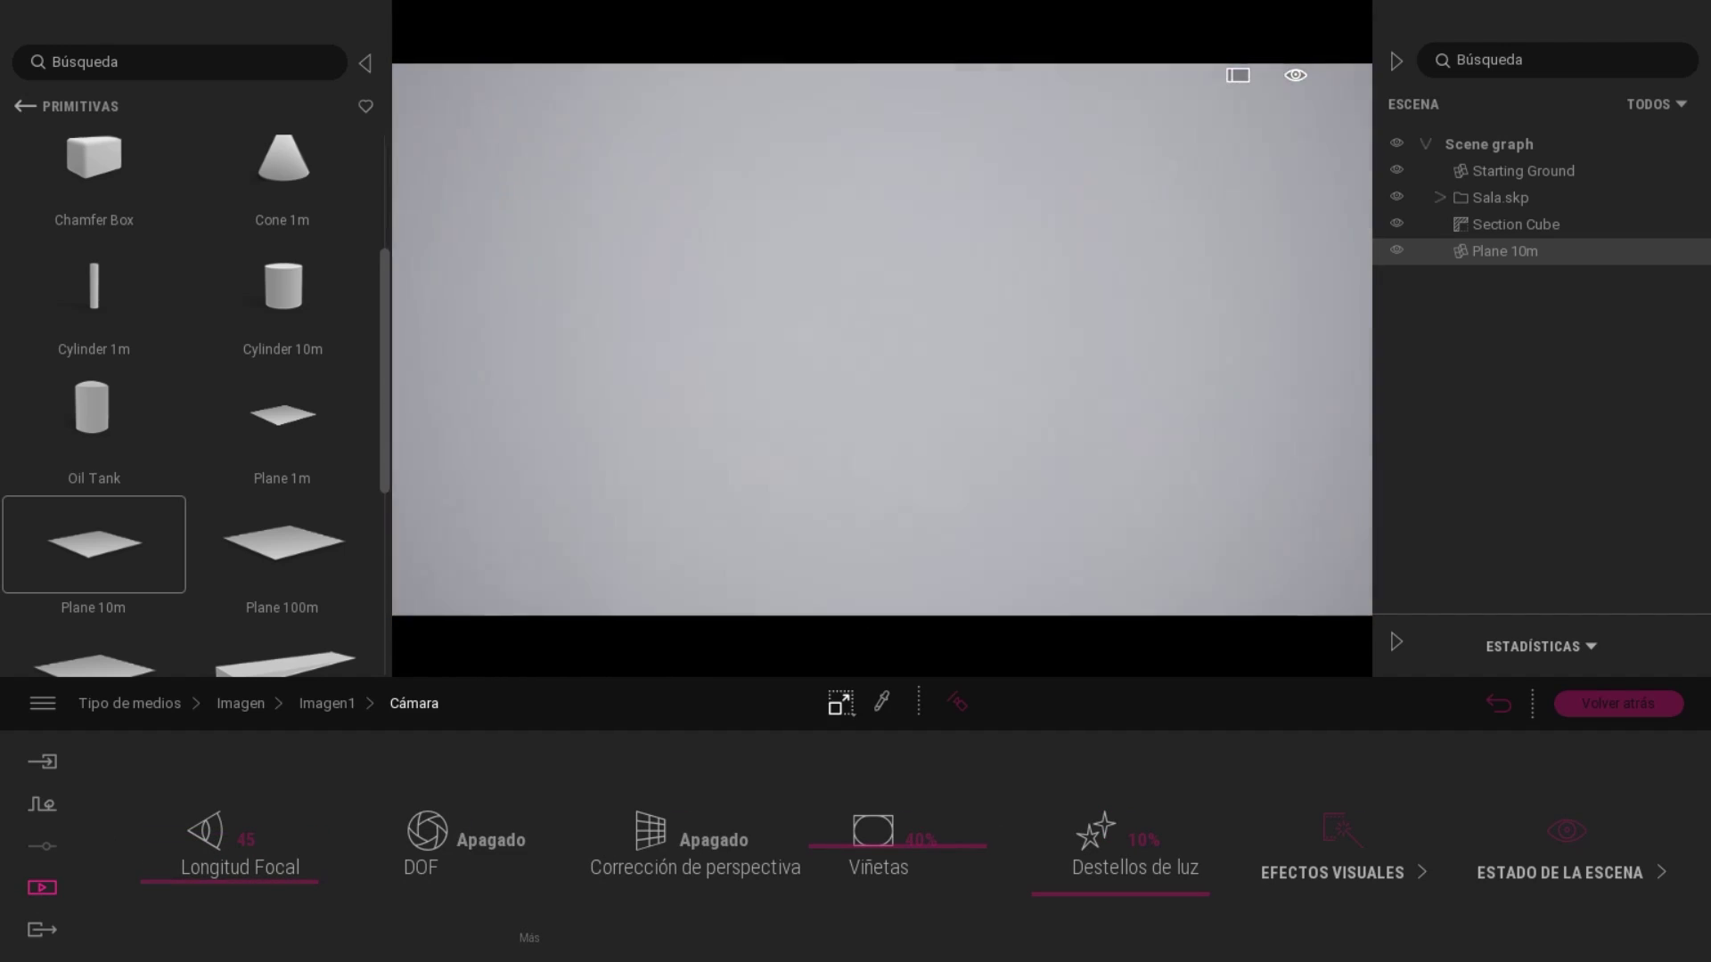
pyautogui.press('space')
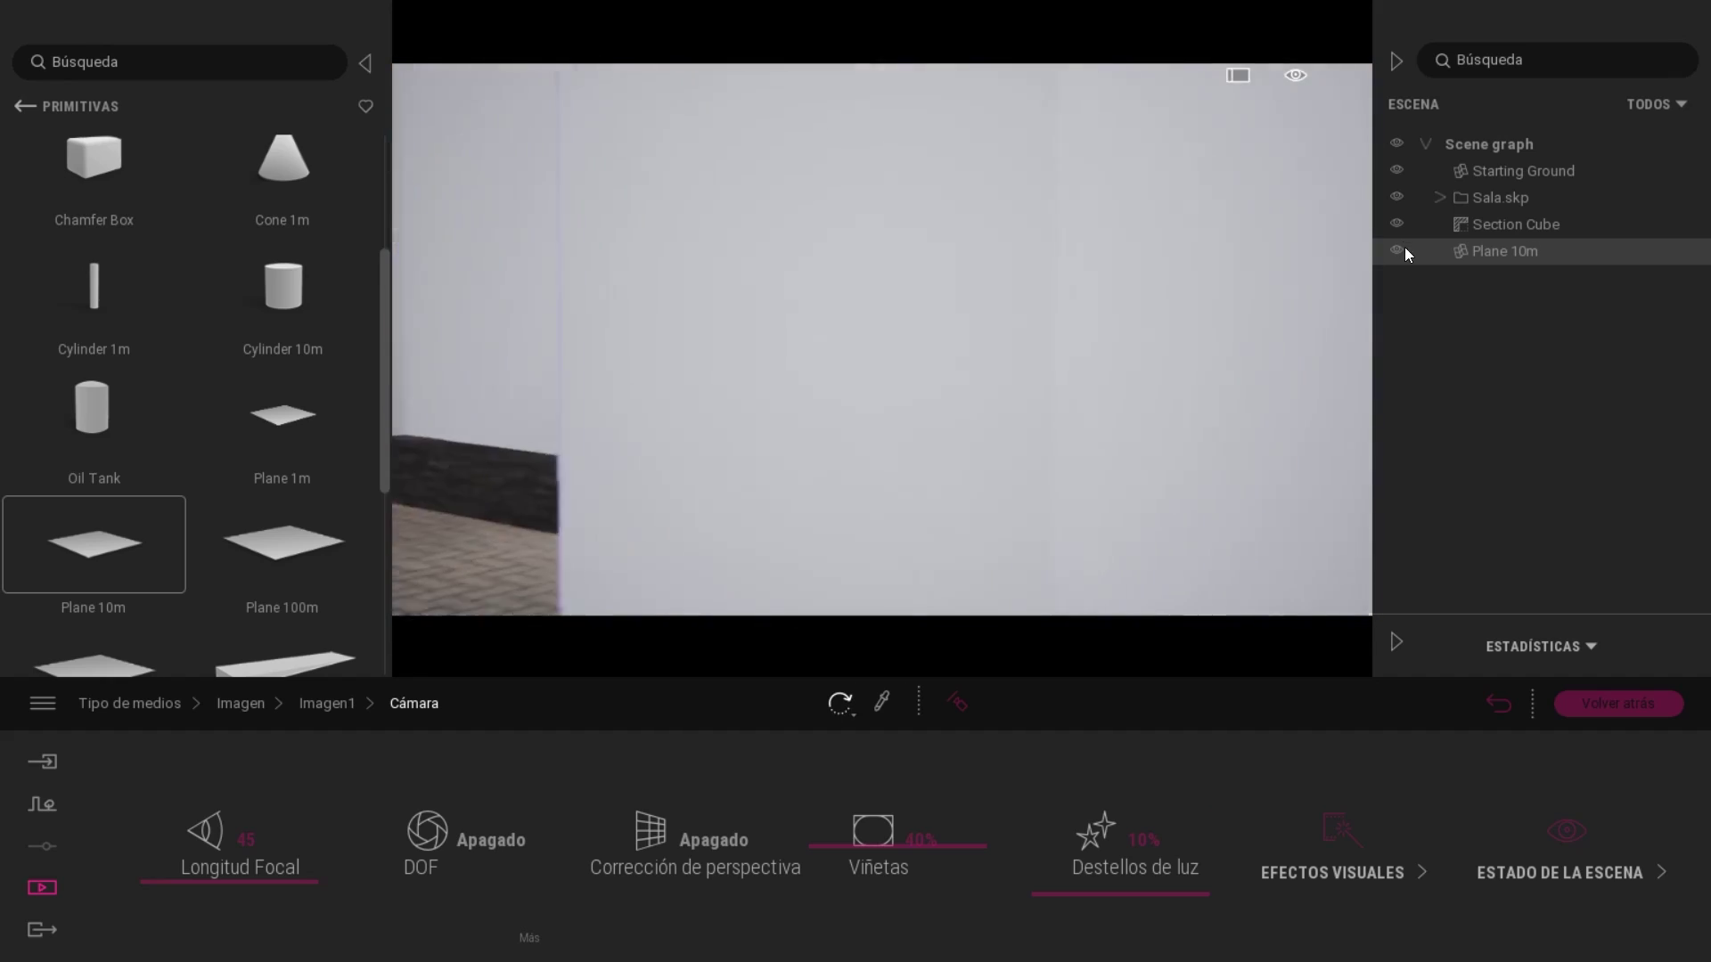
pyautogui.click(1405, 252)
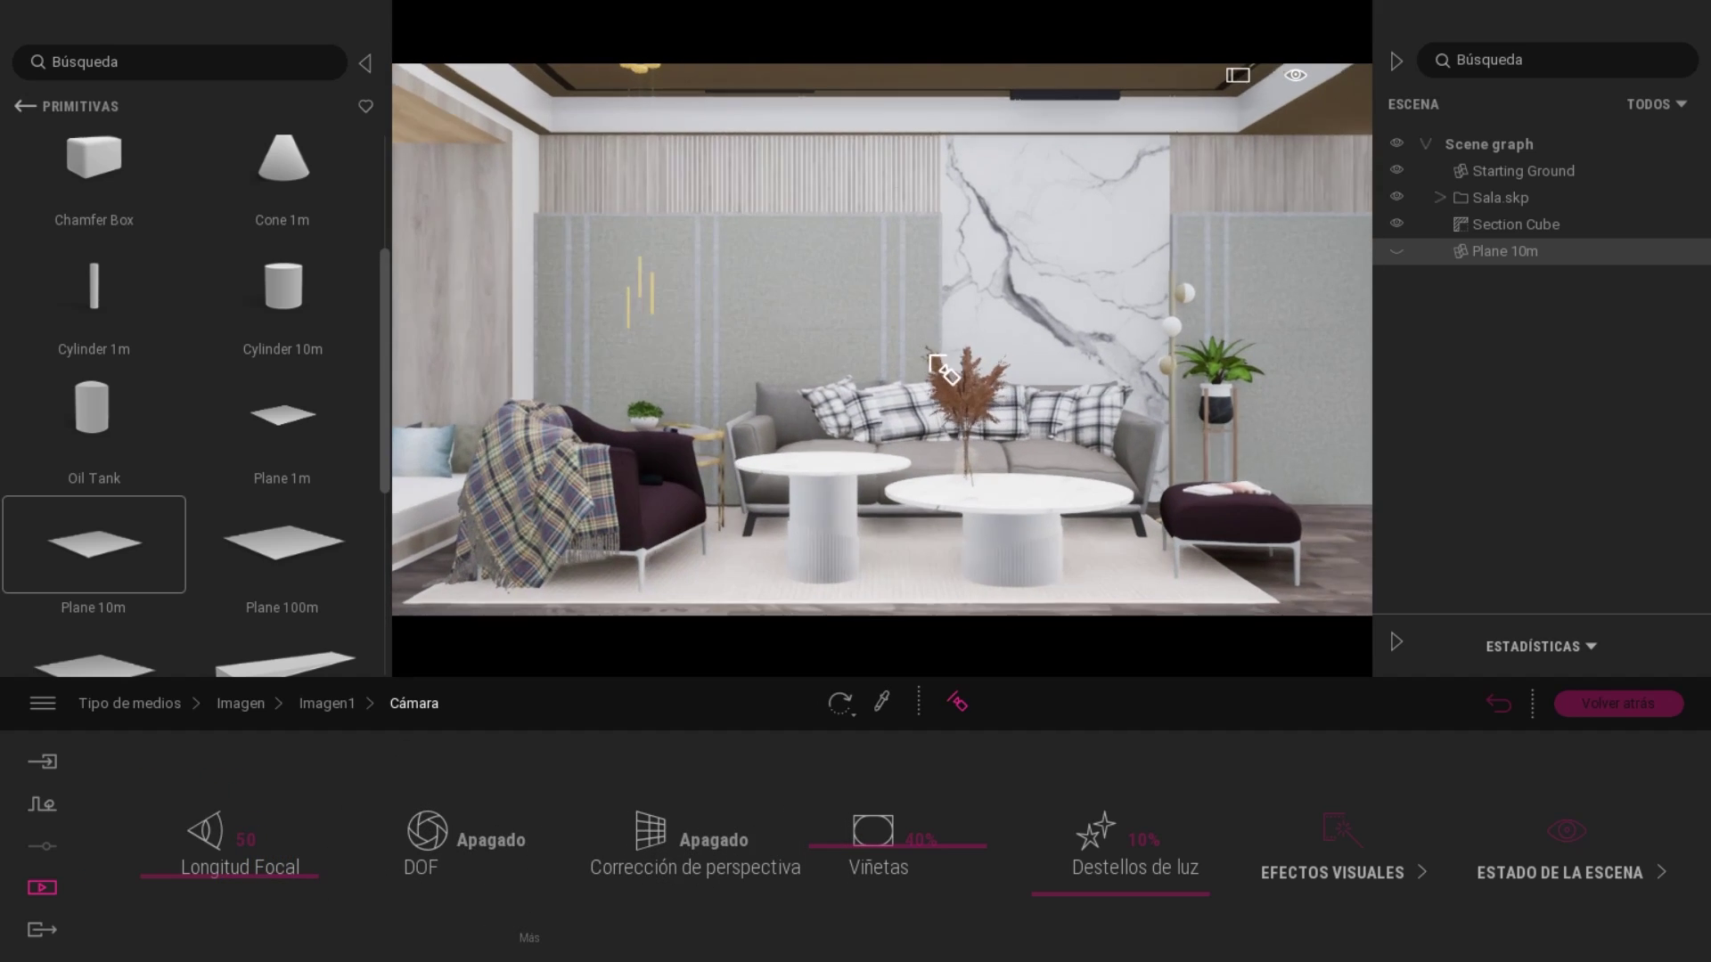
pyautogui.click(878, 349)
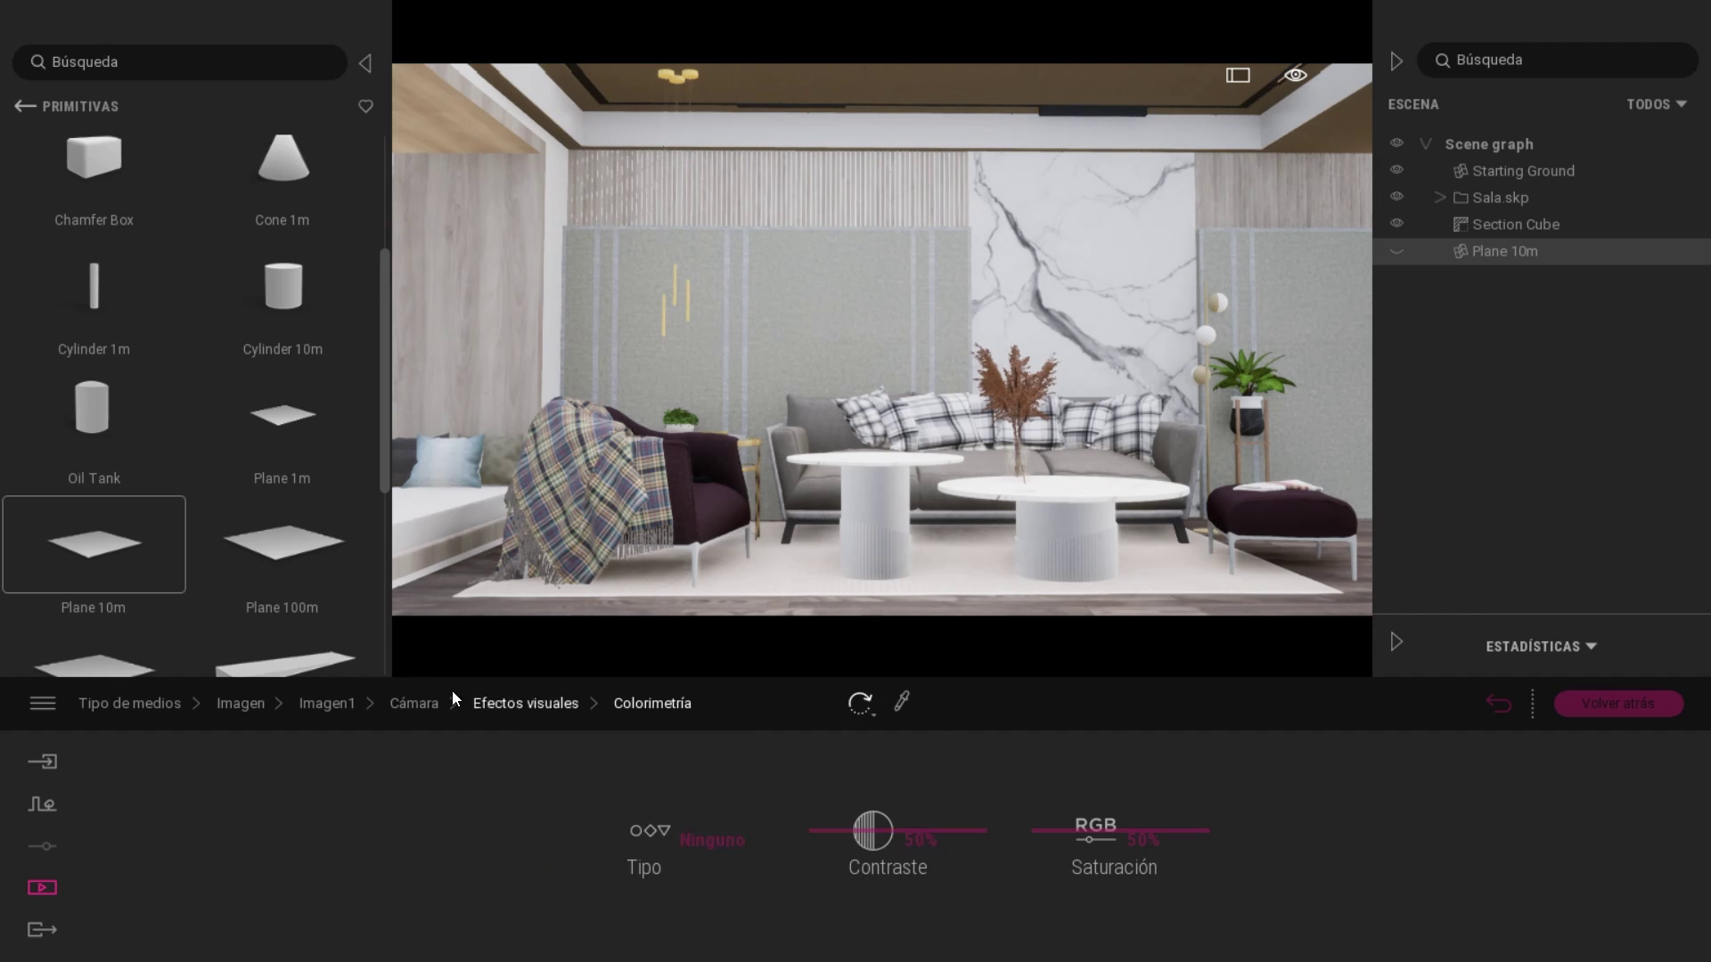
# Apply Gold (Au) from Bare metals to the coffee tables' white pedestal bases.
pyautogui.click(1596, 703)
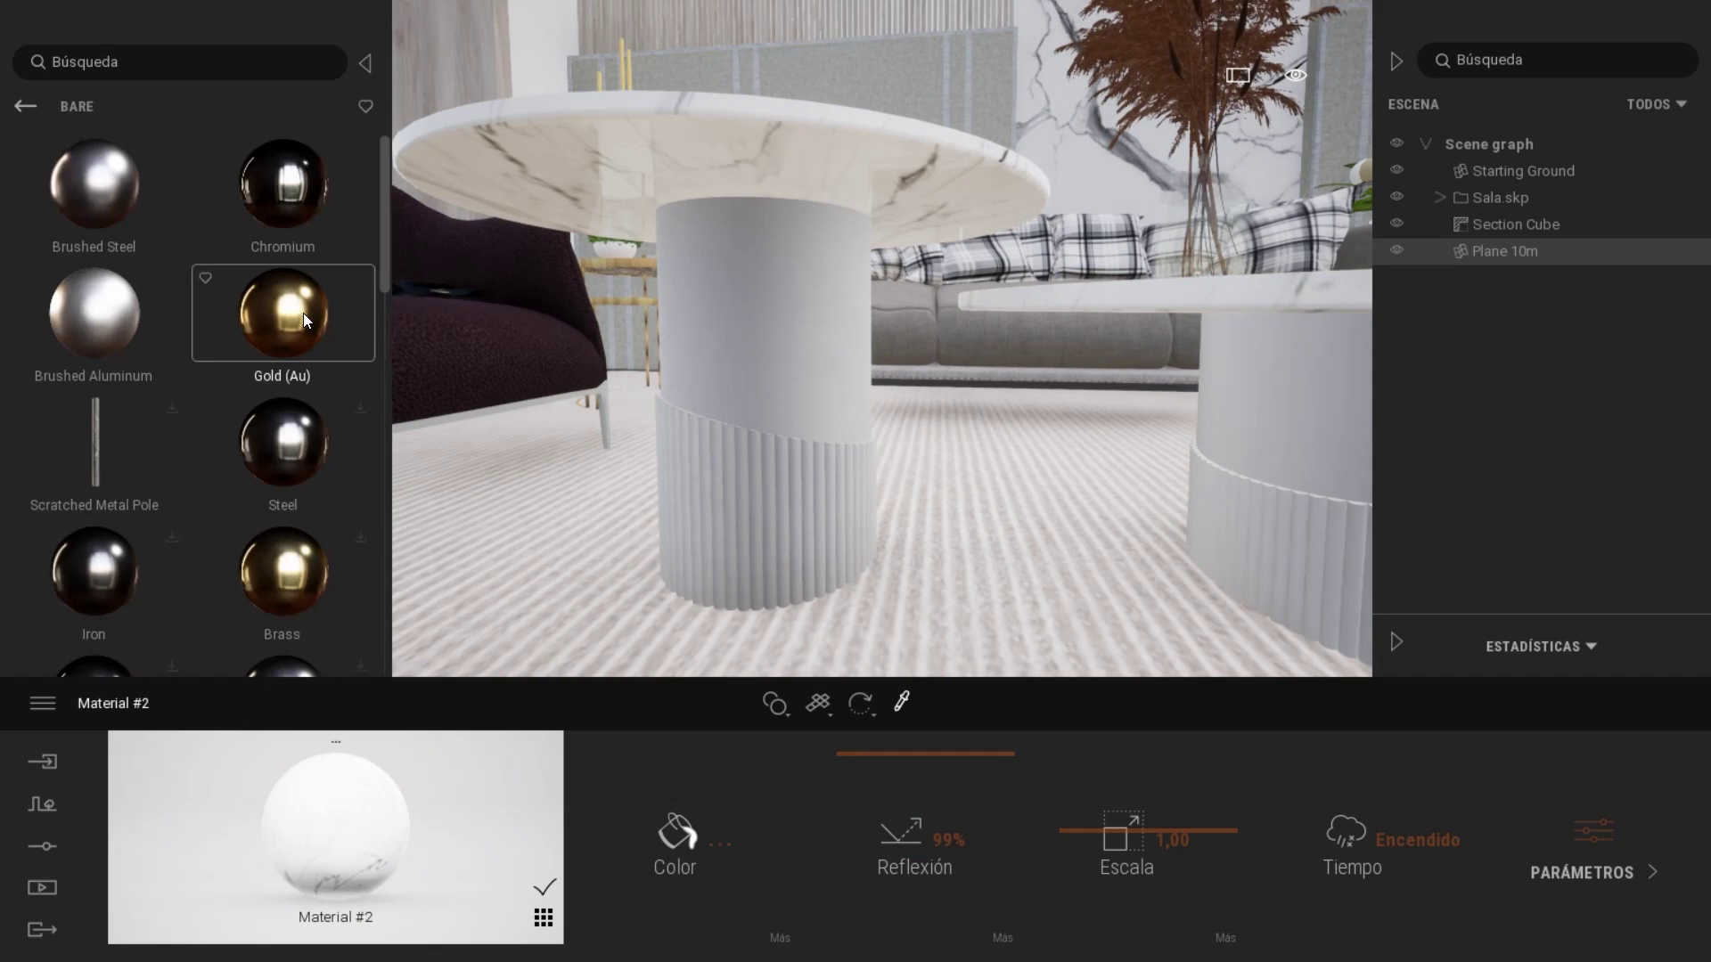
pyautogui.click(1038, 580)
pyautogui.moveTo(281, 572)
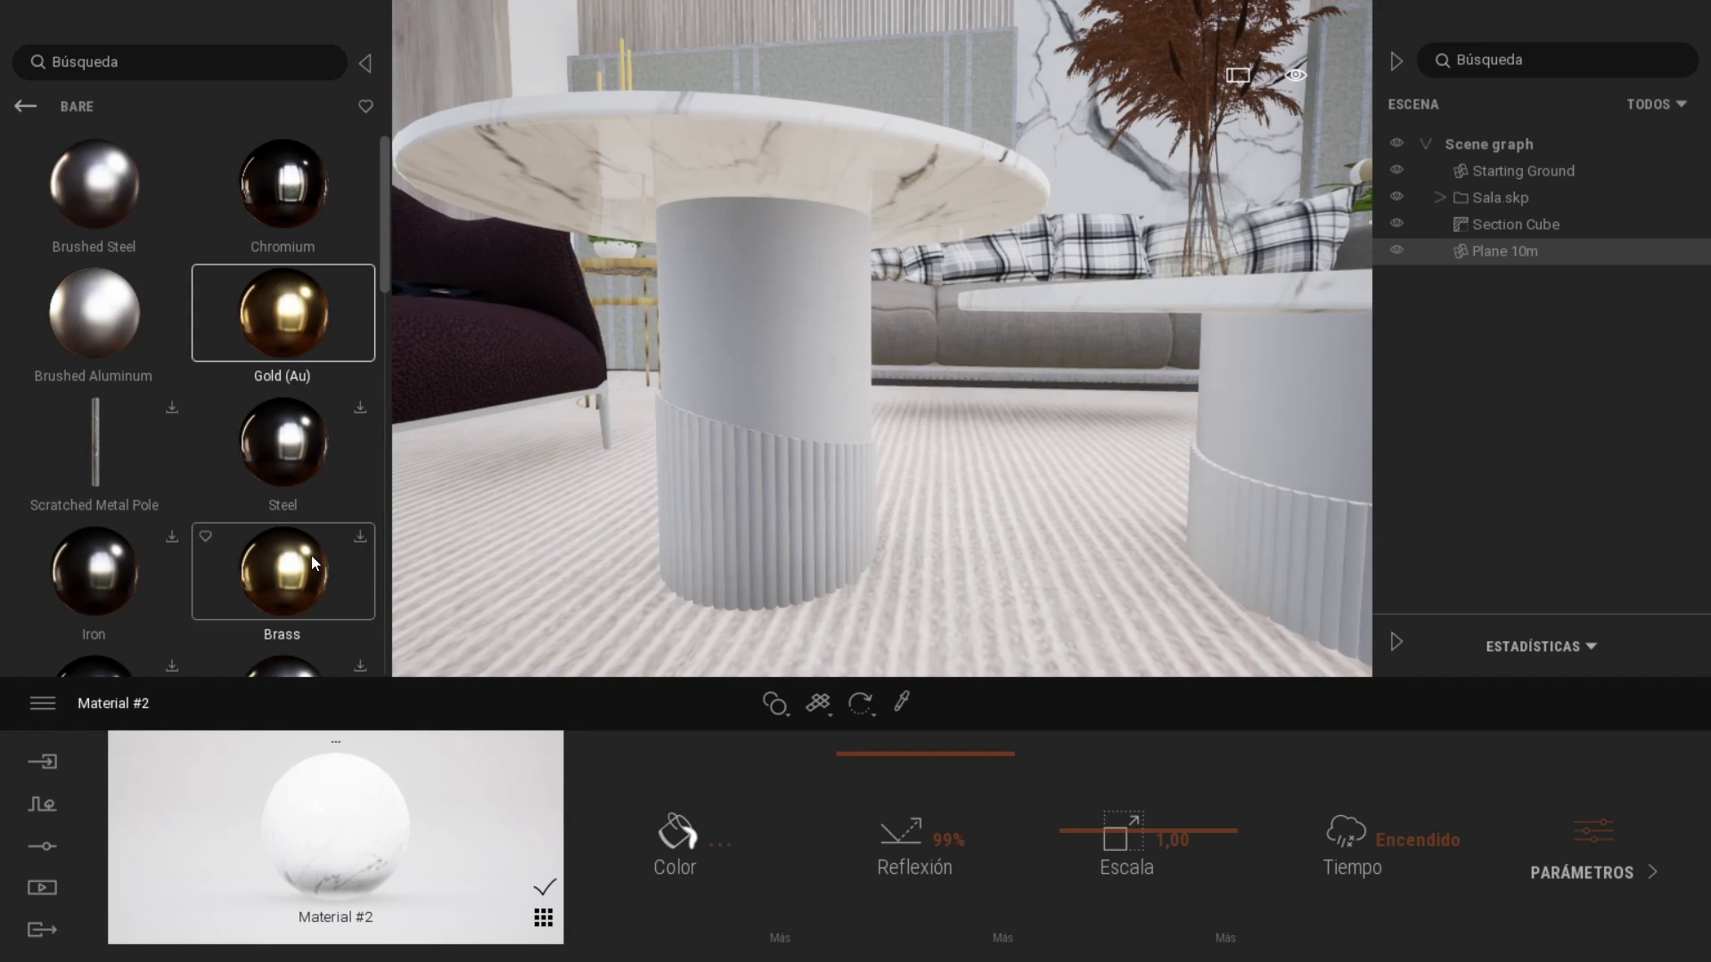
pyautogui.moveTo(366, 547); pyautogui.dragTo(548, 496)
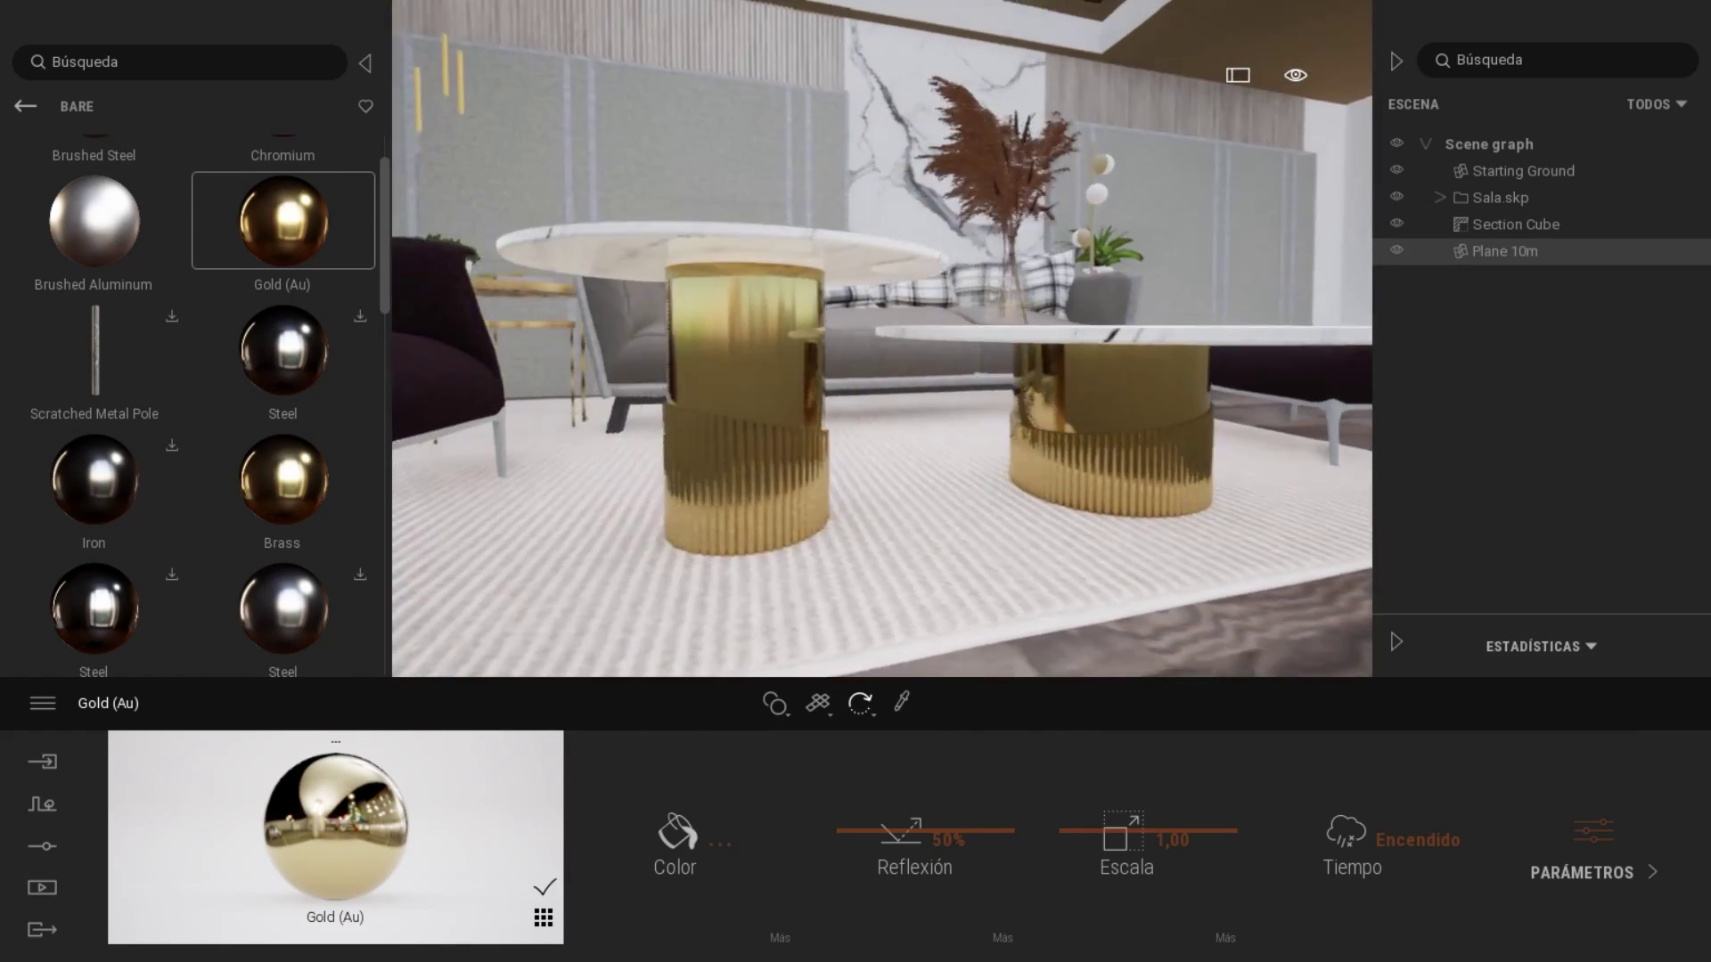
pyautogui.click(31, 113)
# Tint the vase's dried grass material golden yellow.
pyautogui.click(152, 222)
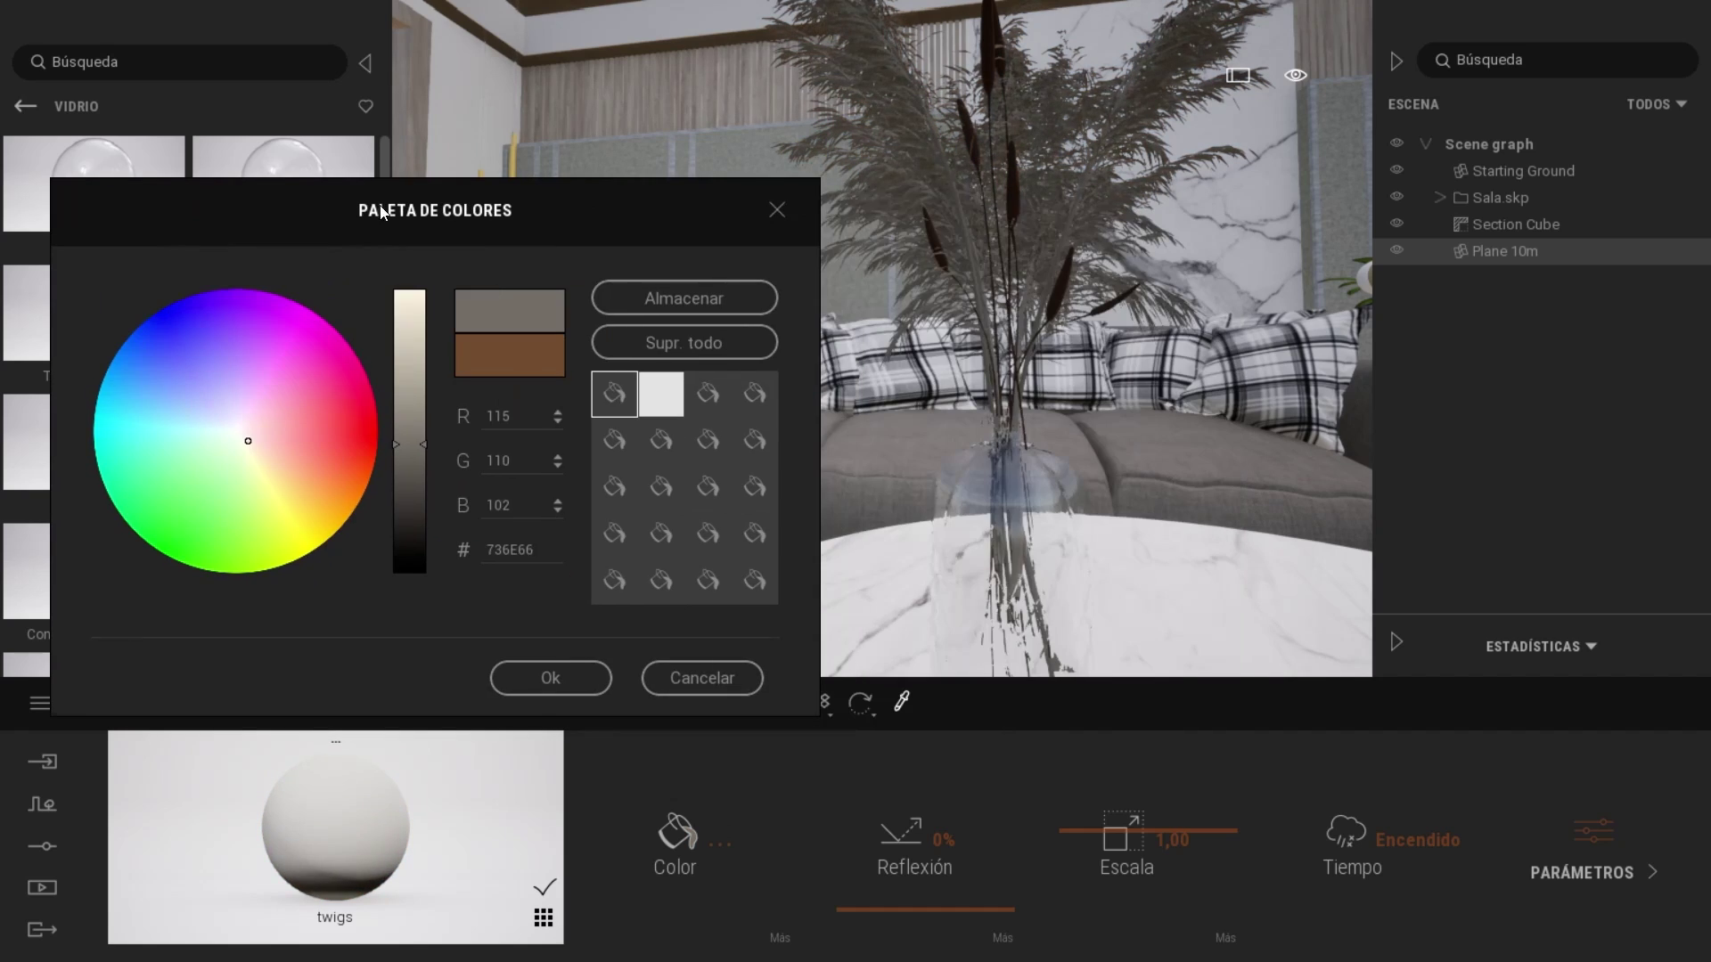
pyautogui.click(285, 490)
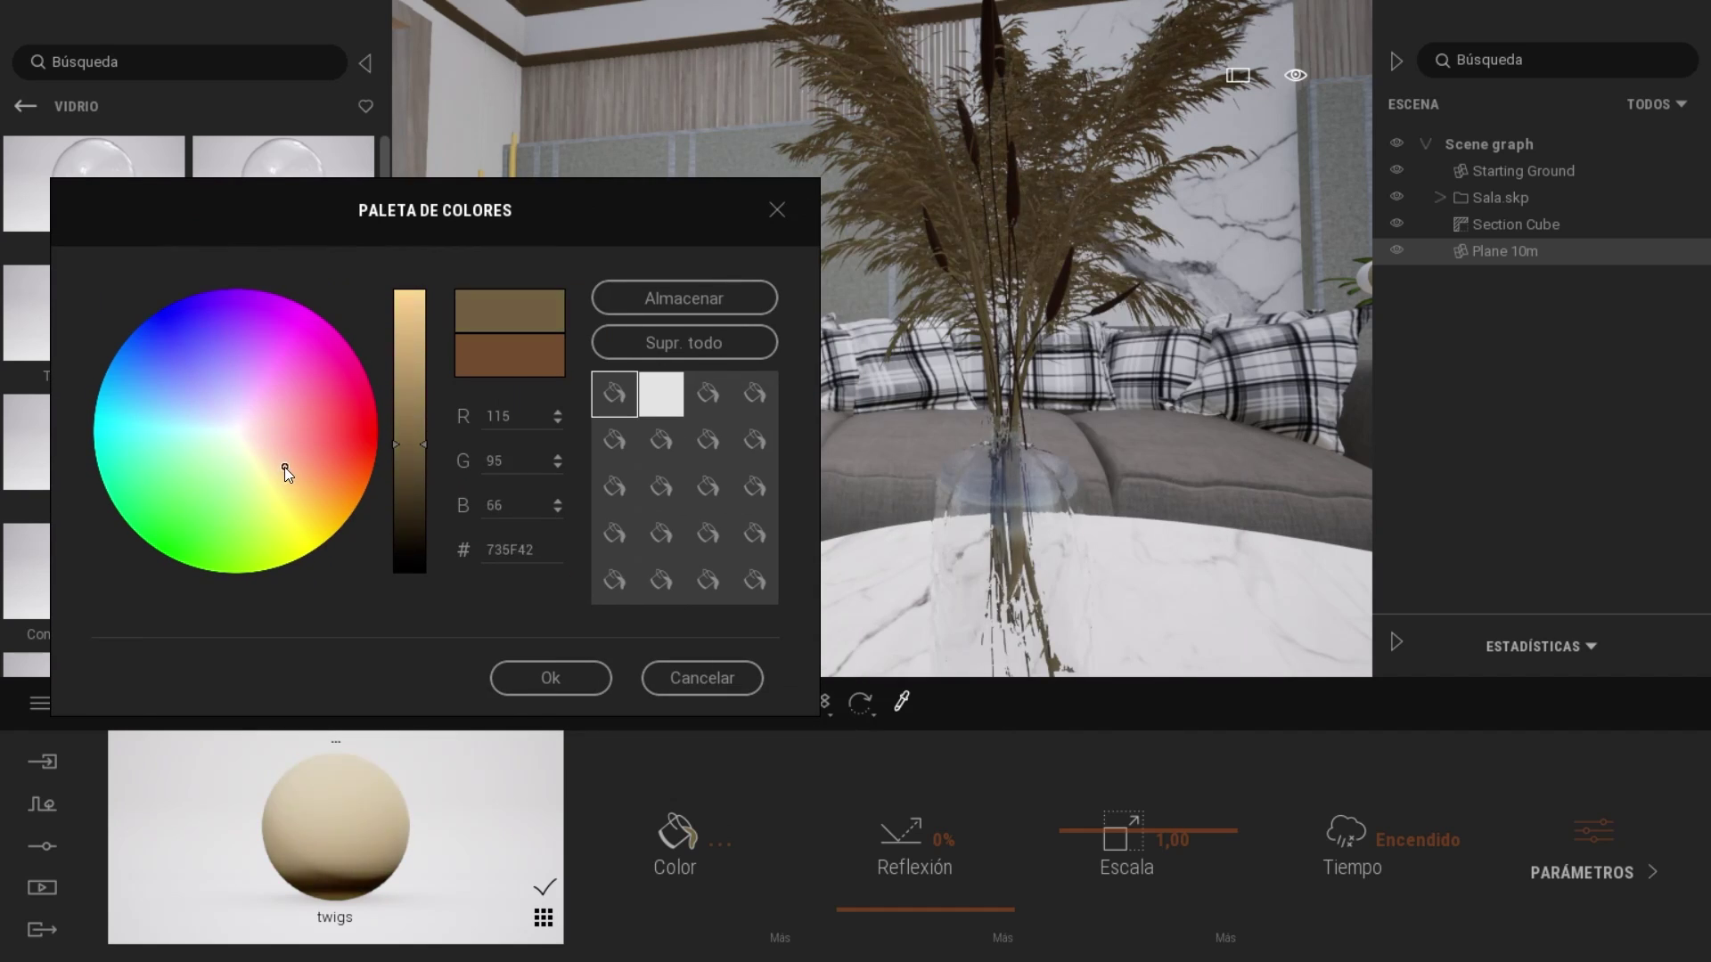
pyautogui.click(588, 679)
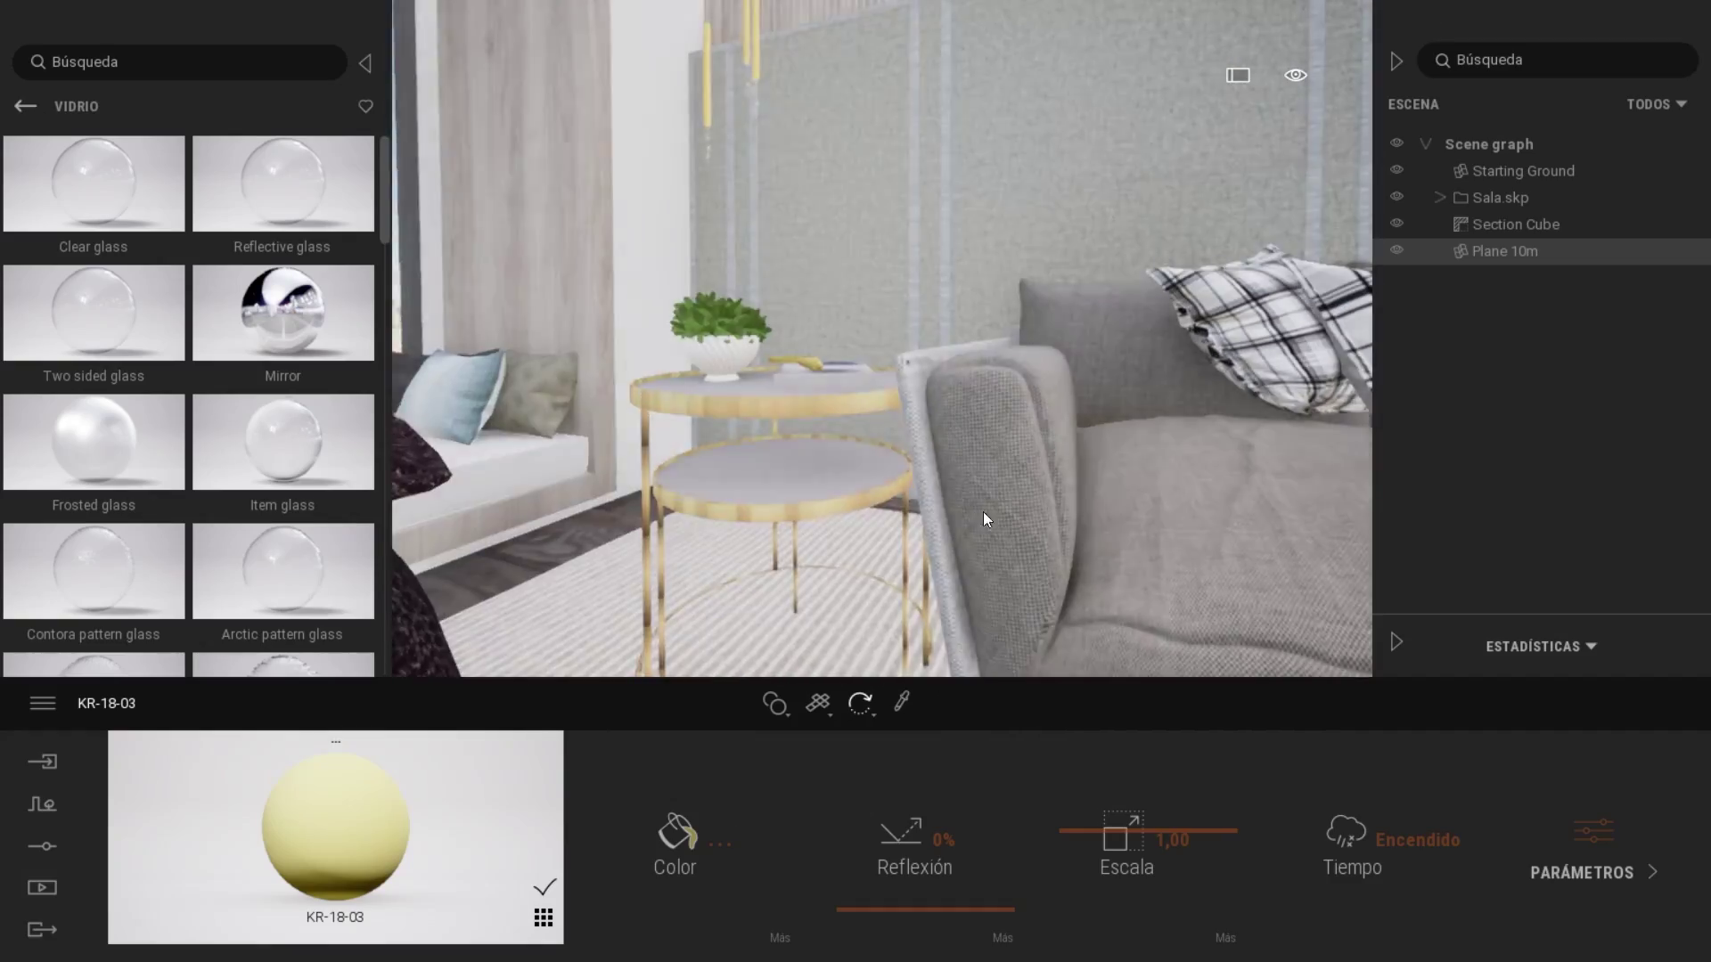
# Apply a gold metal material to the side table and plant stand frames.
pyautogui.click(25, 107)
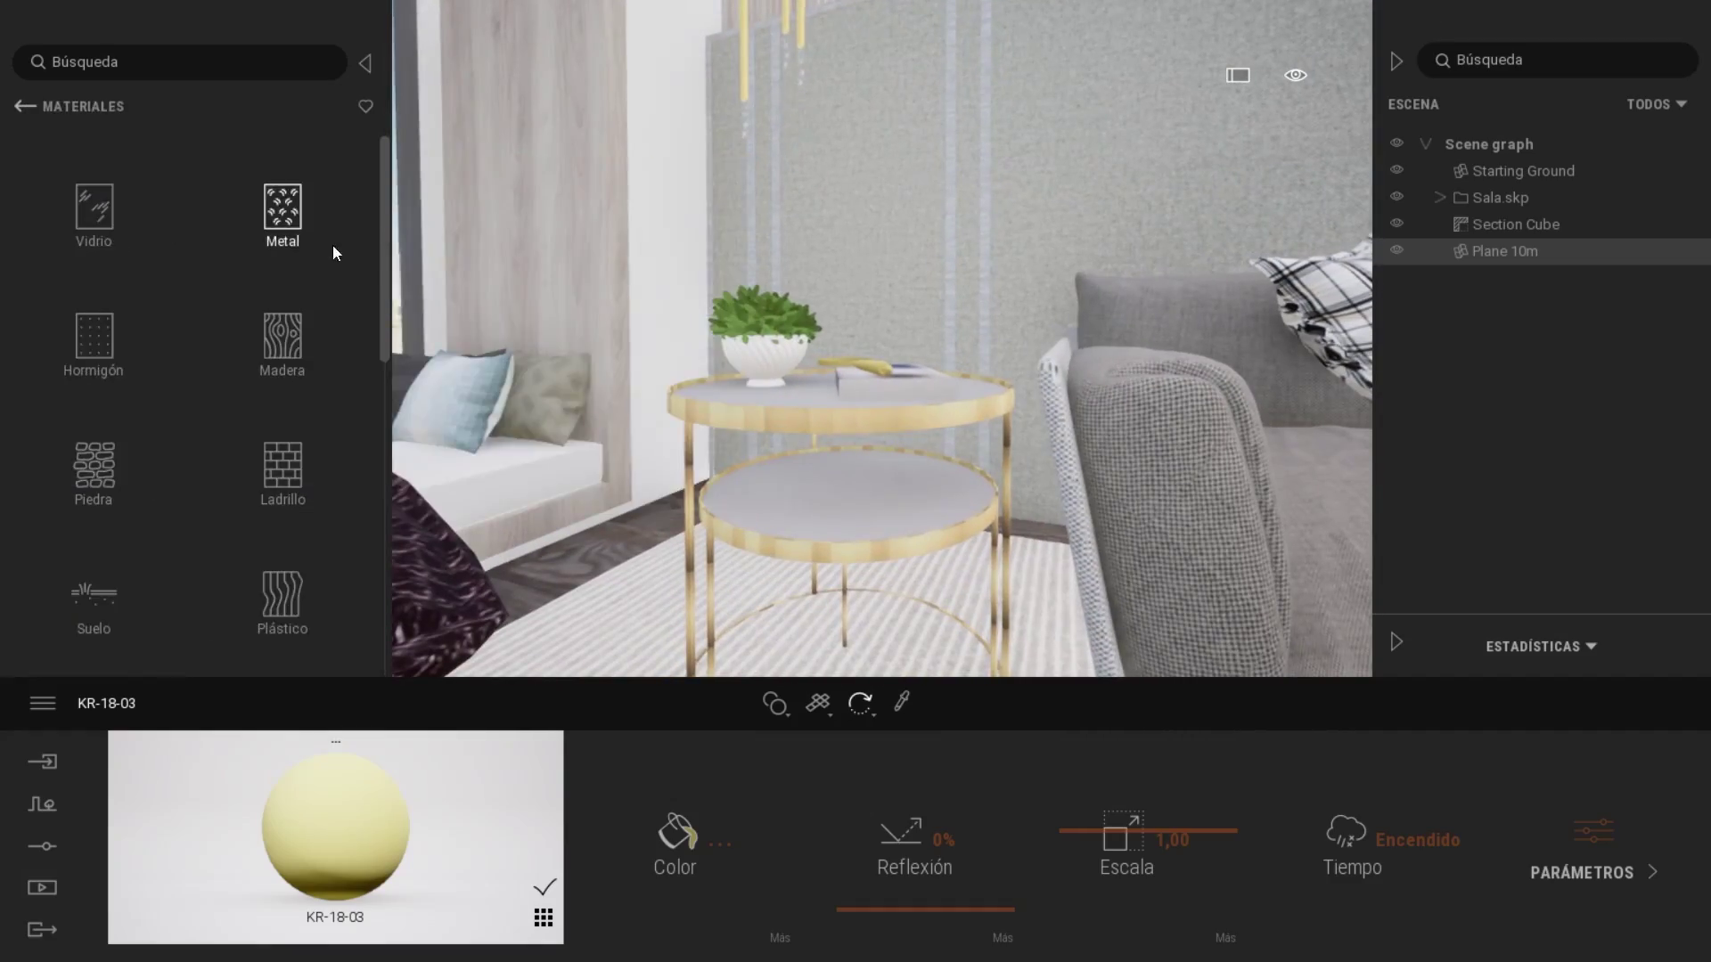
pyautogui.click(334, 244)
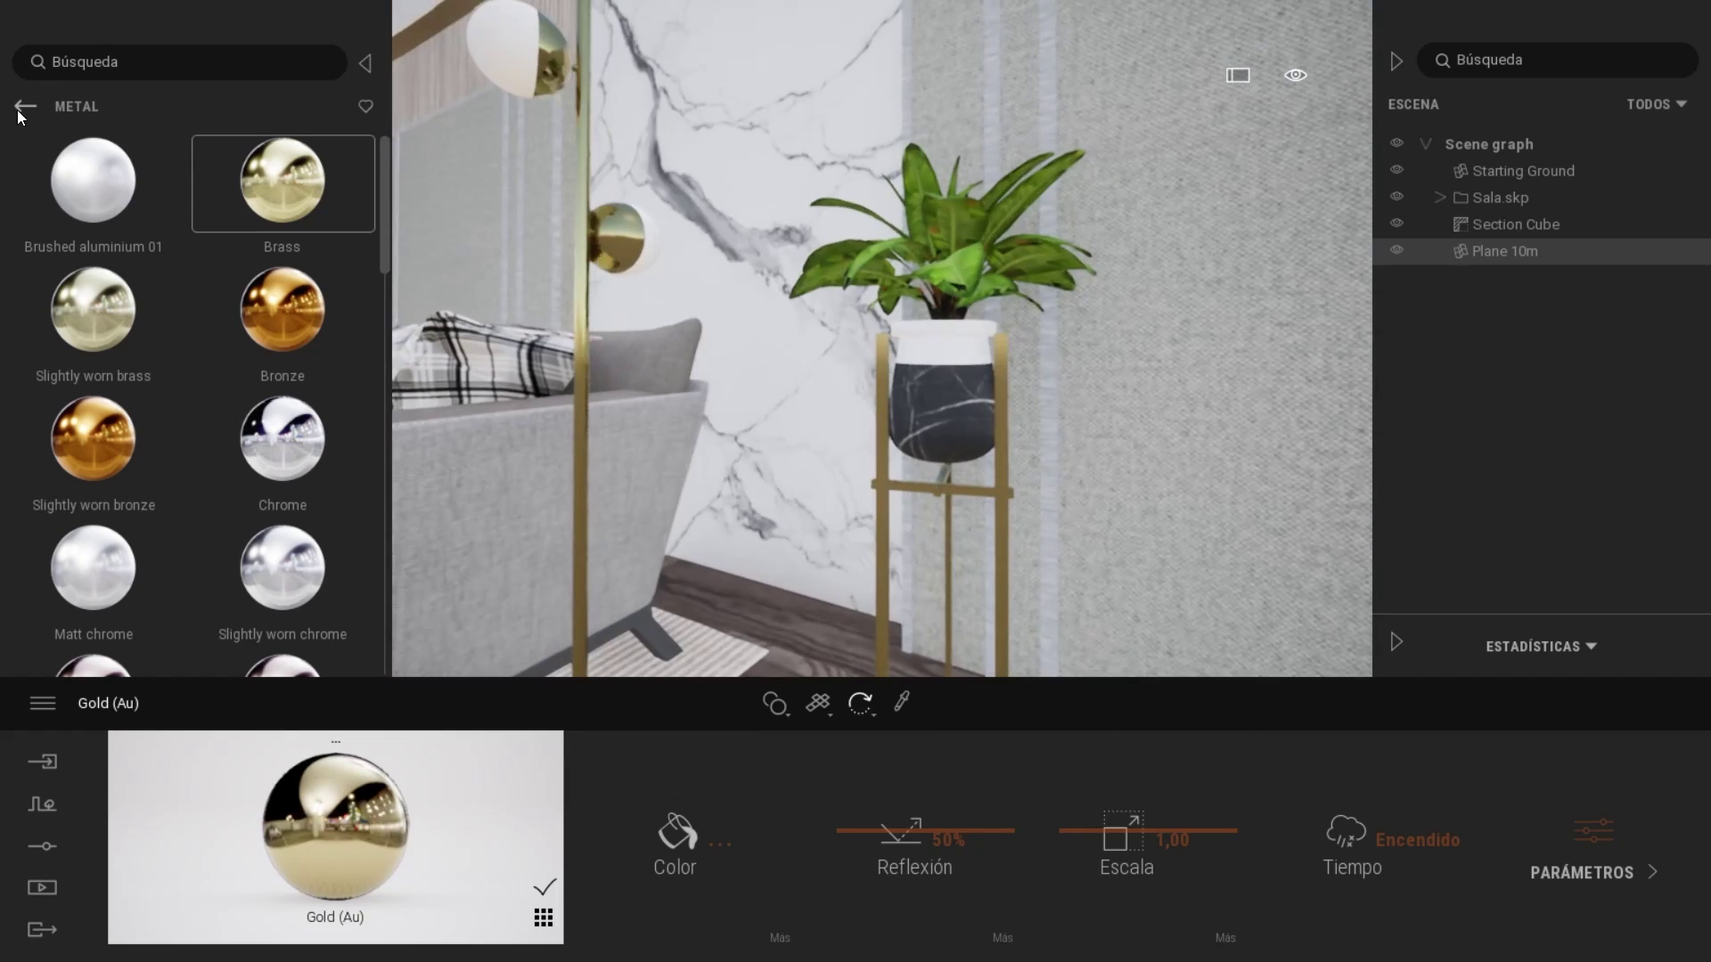
pyautogui.click(25, 106)
# Search for marble and apply Gold Inlay Marble Tiles to the plant pot.
pyautogui.click(115, 62)
pyautogui.write('marble')
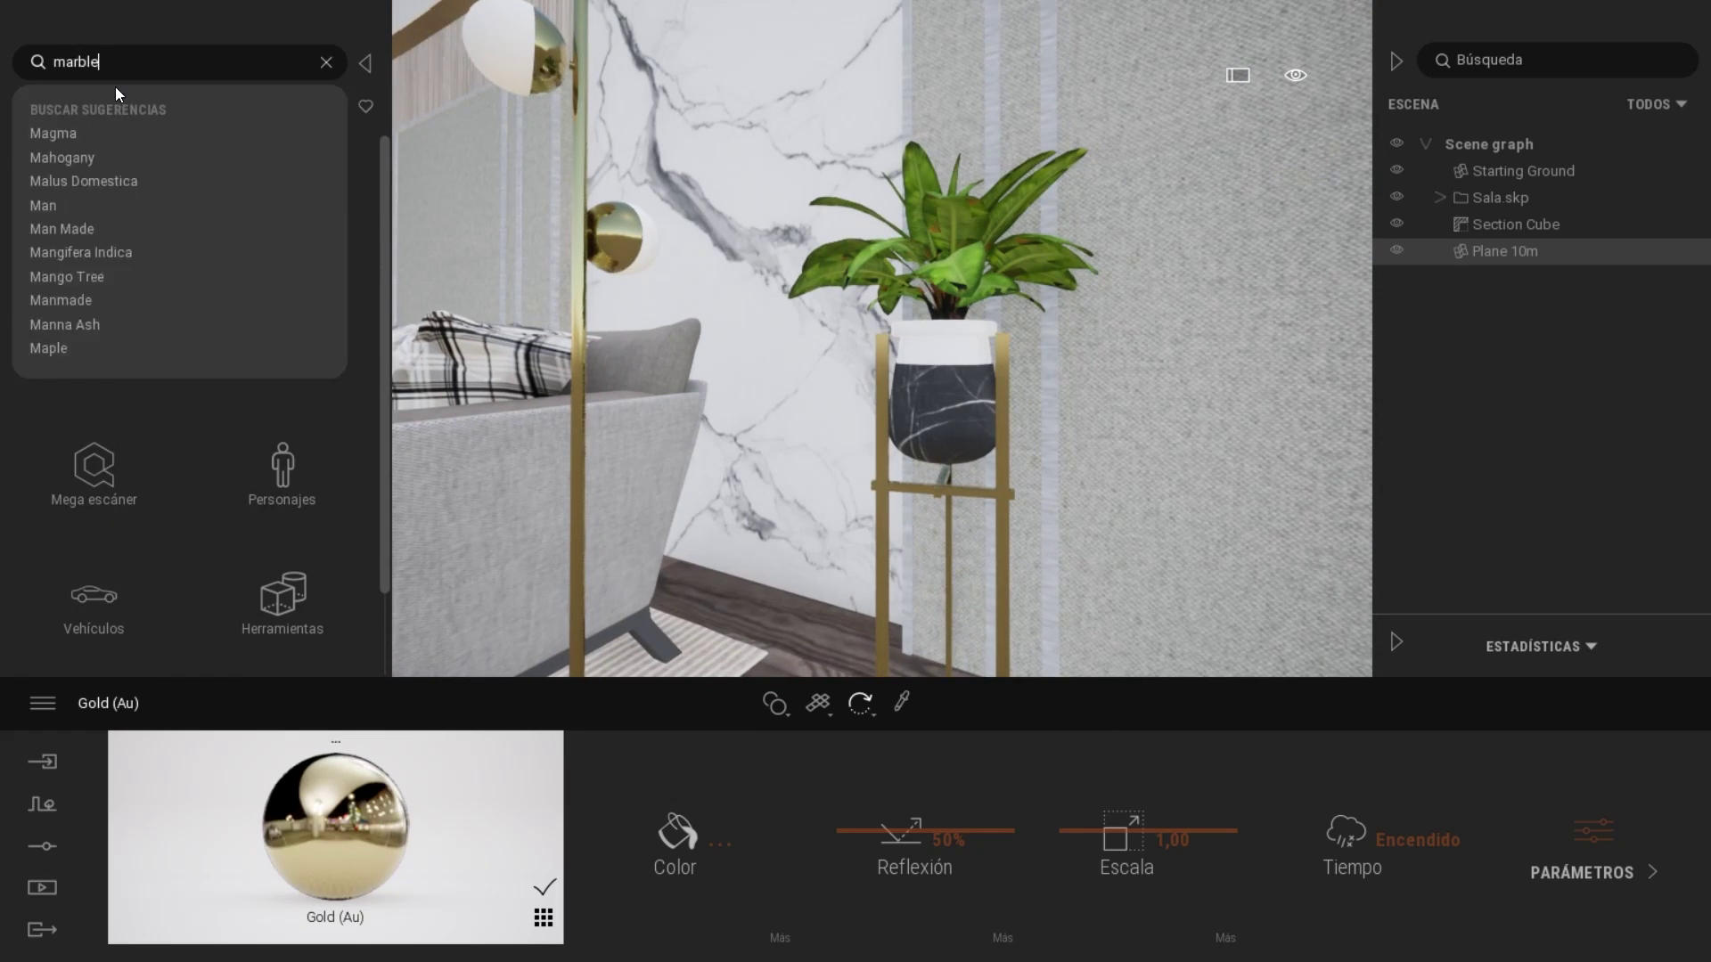
pyautogui.click(98, 135)
pyautogui.press('BackSpace')
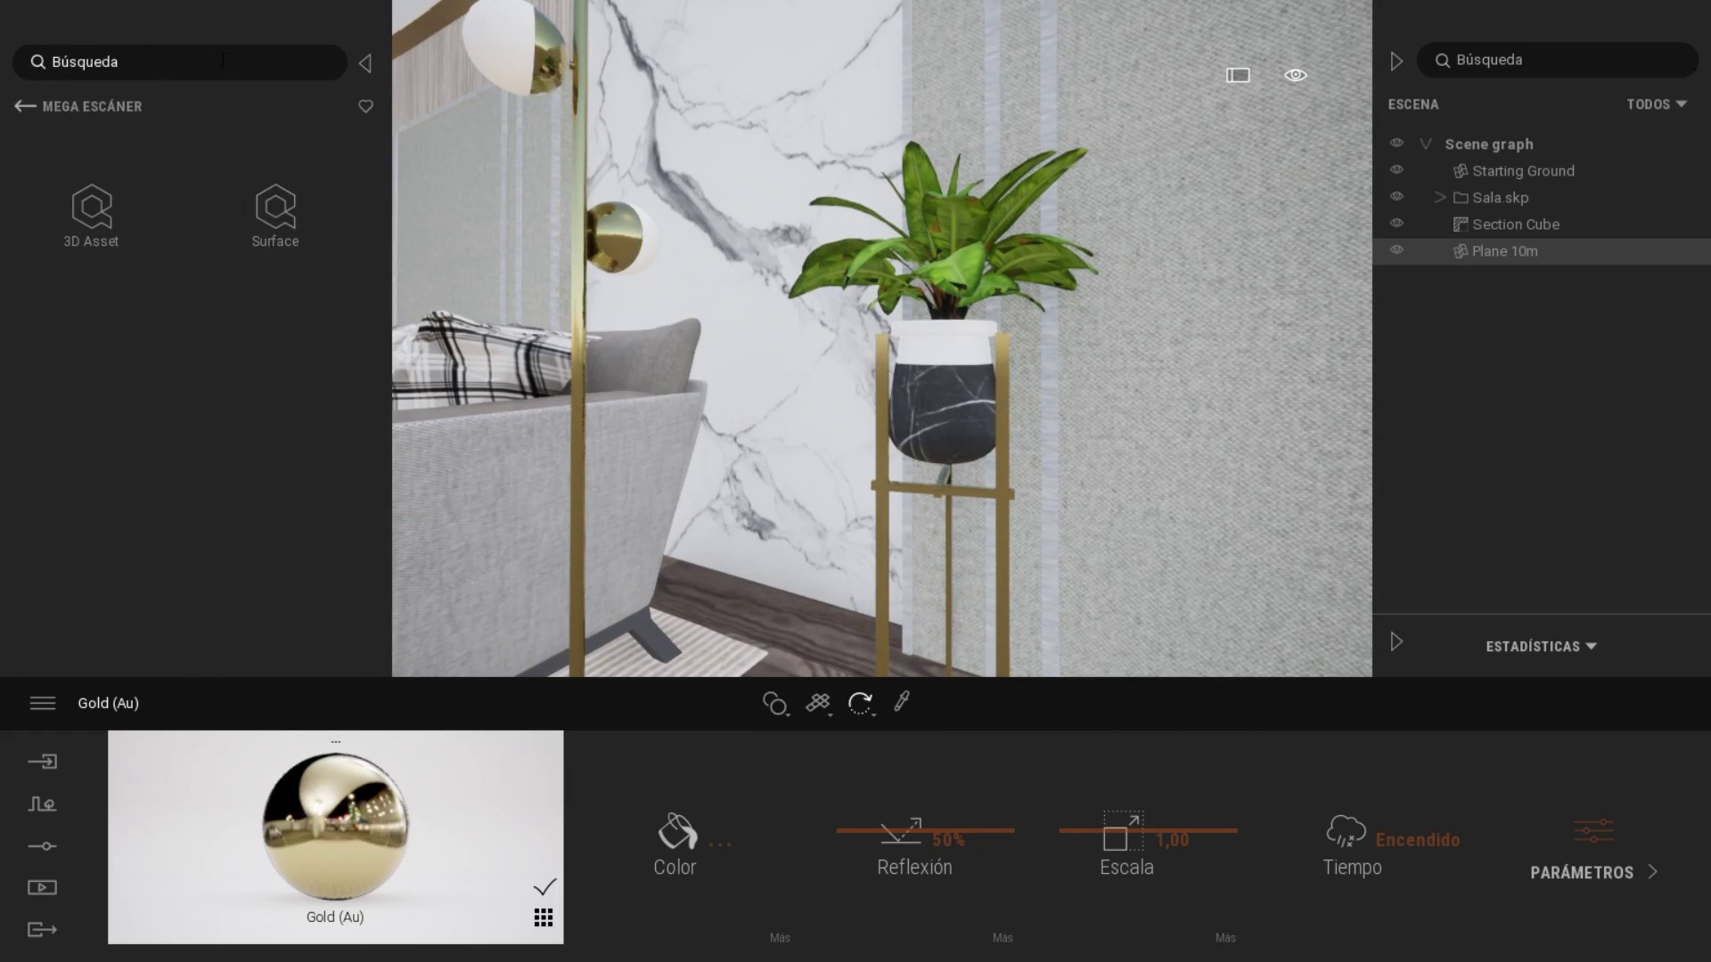
pyautogui.click(241, 82)
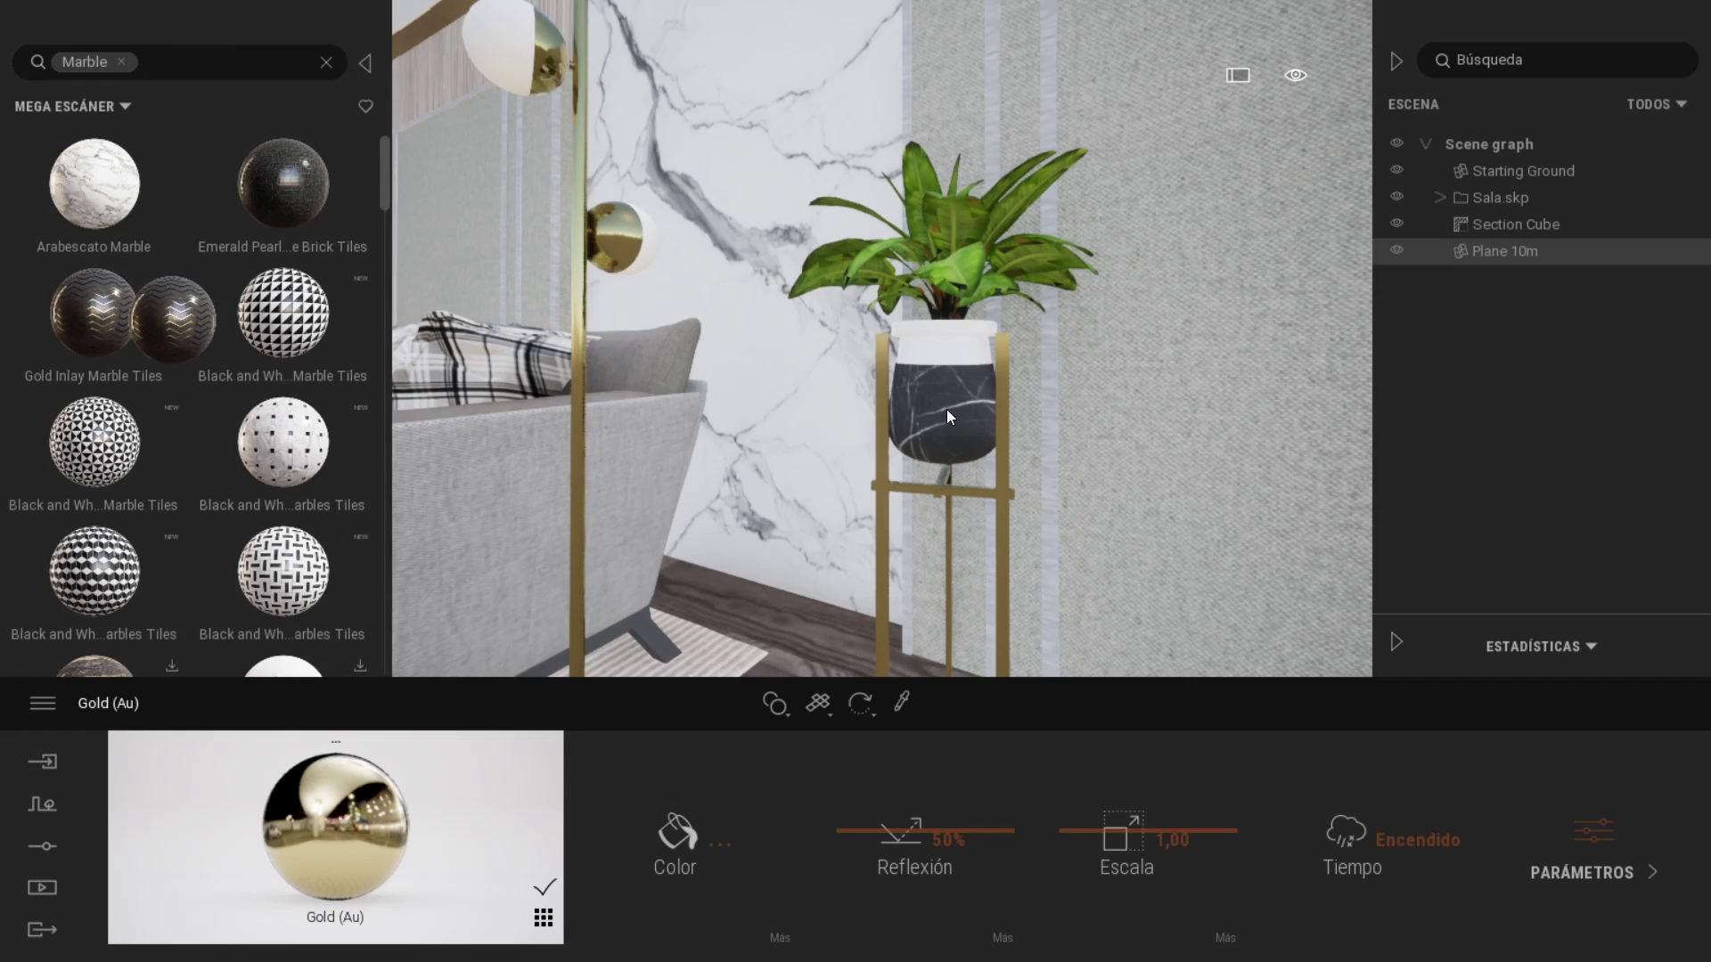
pyautogui.moveTo(947, 416); pyautogui.dragTo(947, 417)
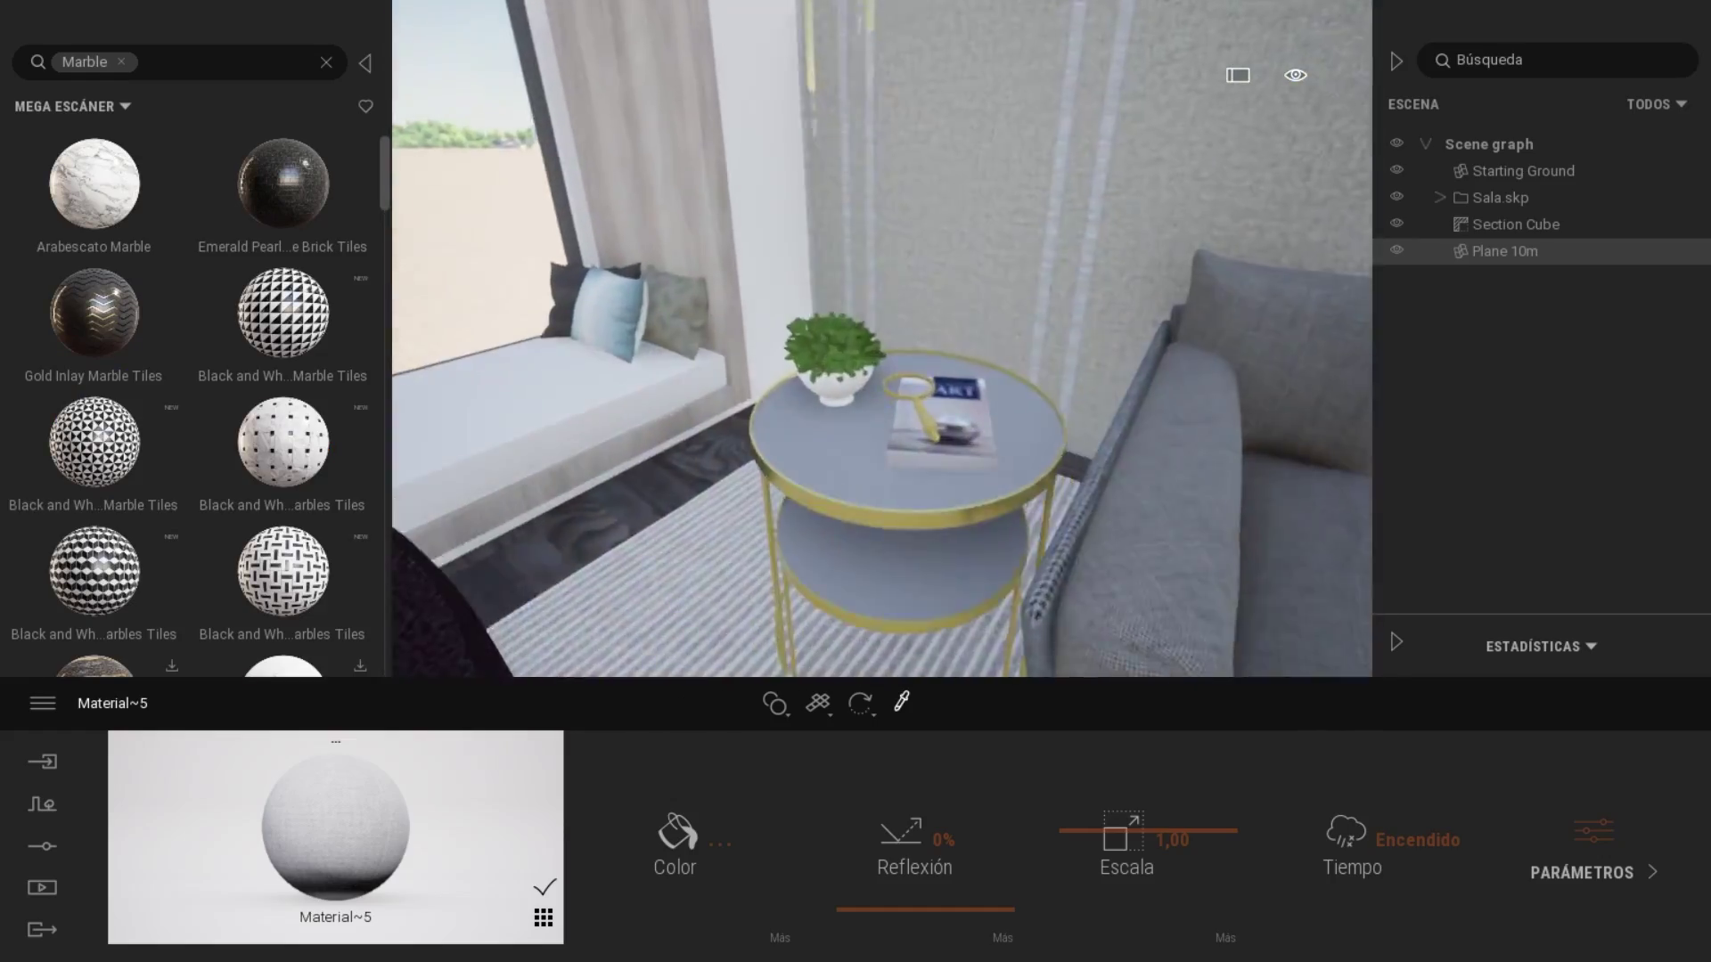
# Search Fabric for the window seat and set its Escala to 20.
pyautogui.click(123, 62)
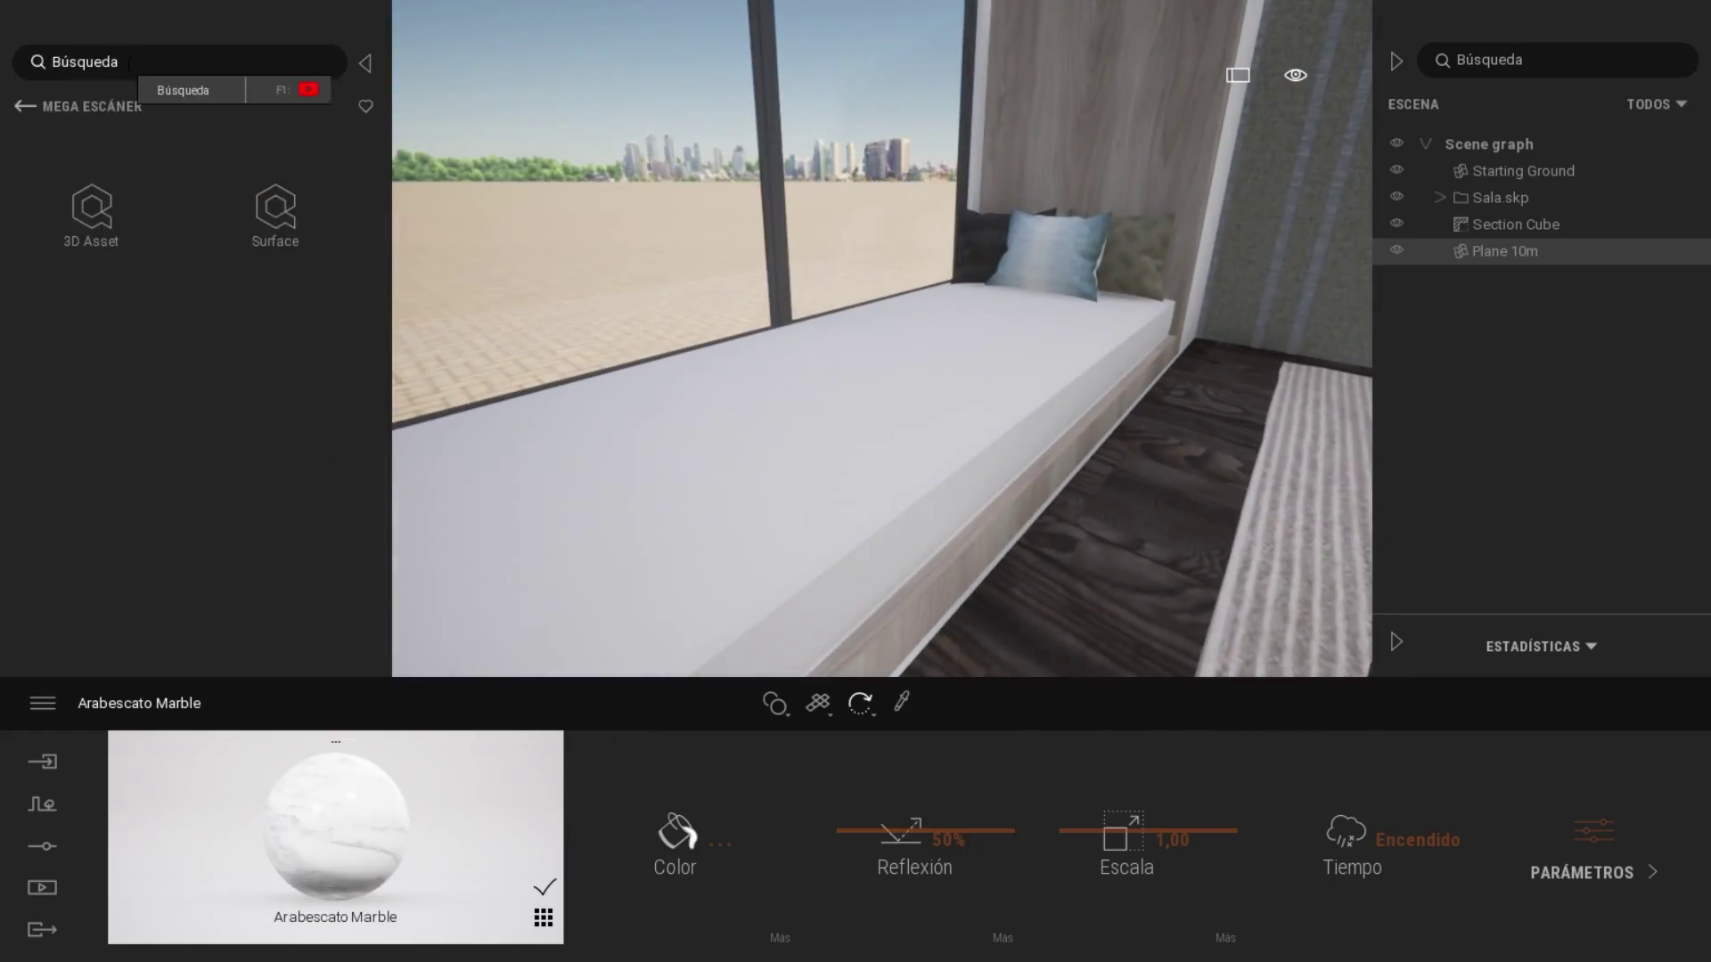
pyautogui.write('Fabric')
pyautogui.press('Return')
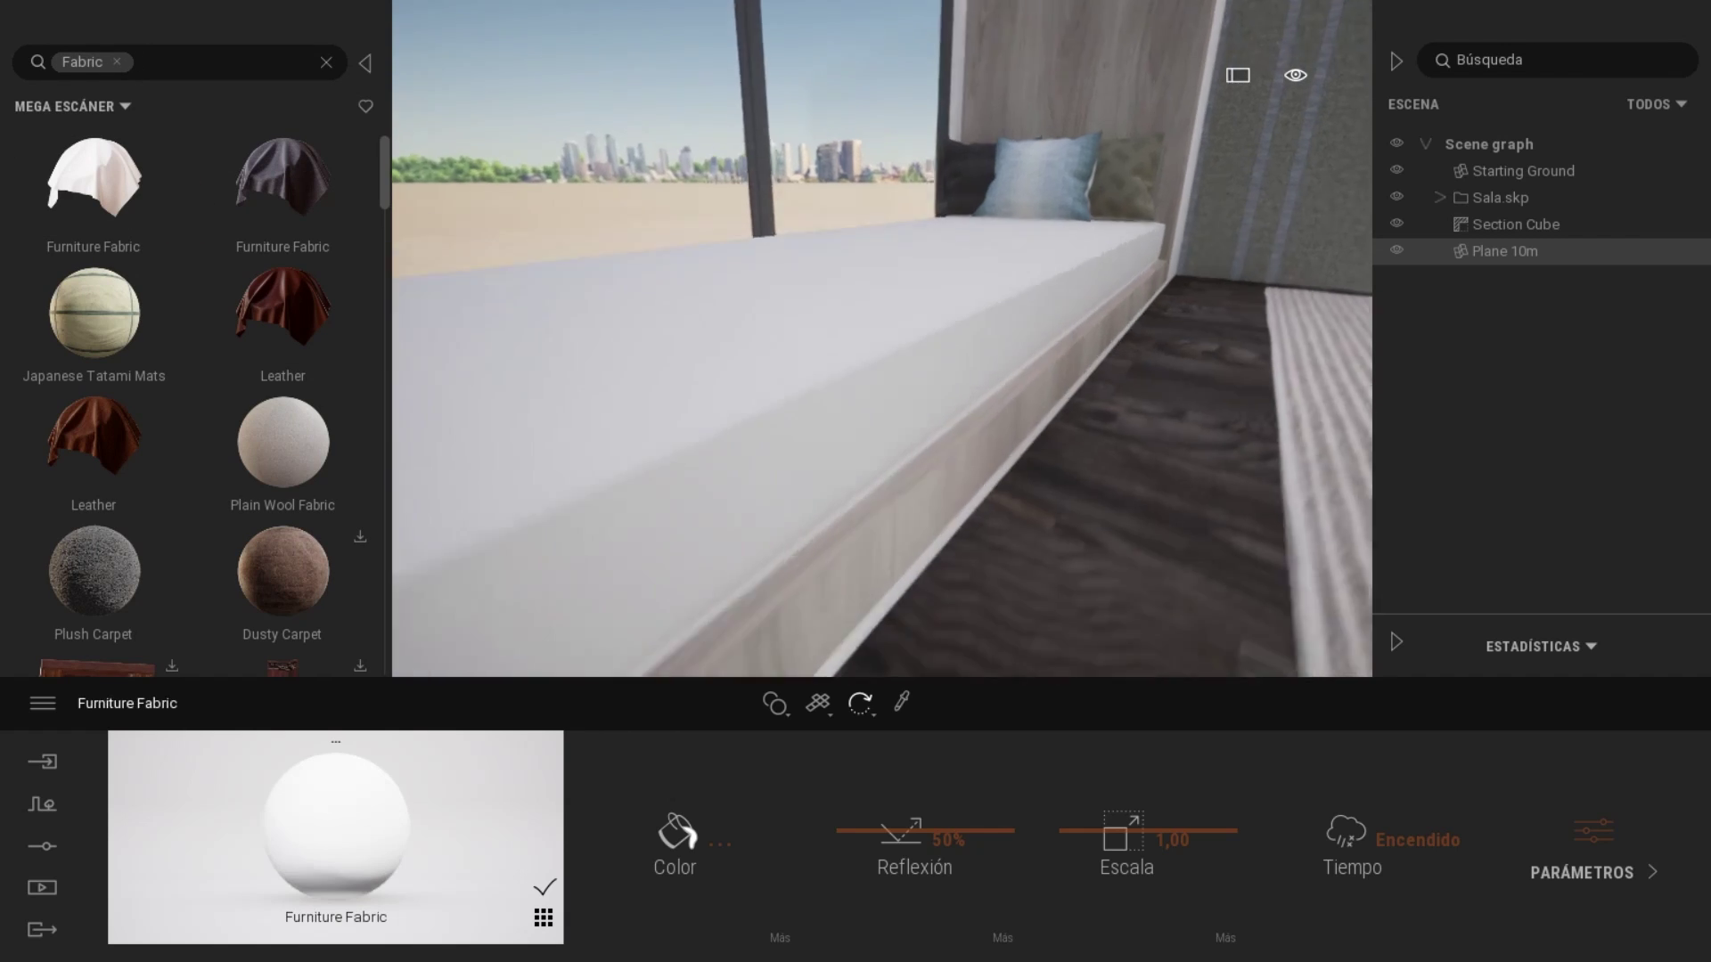
pyautogui.click(1172, 837)
pyautogui.write('20')
pyautogui.press('Return')
pyautogui.click(326, 61)
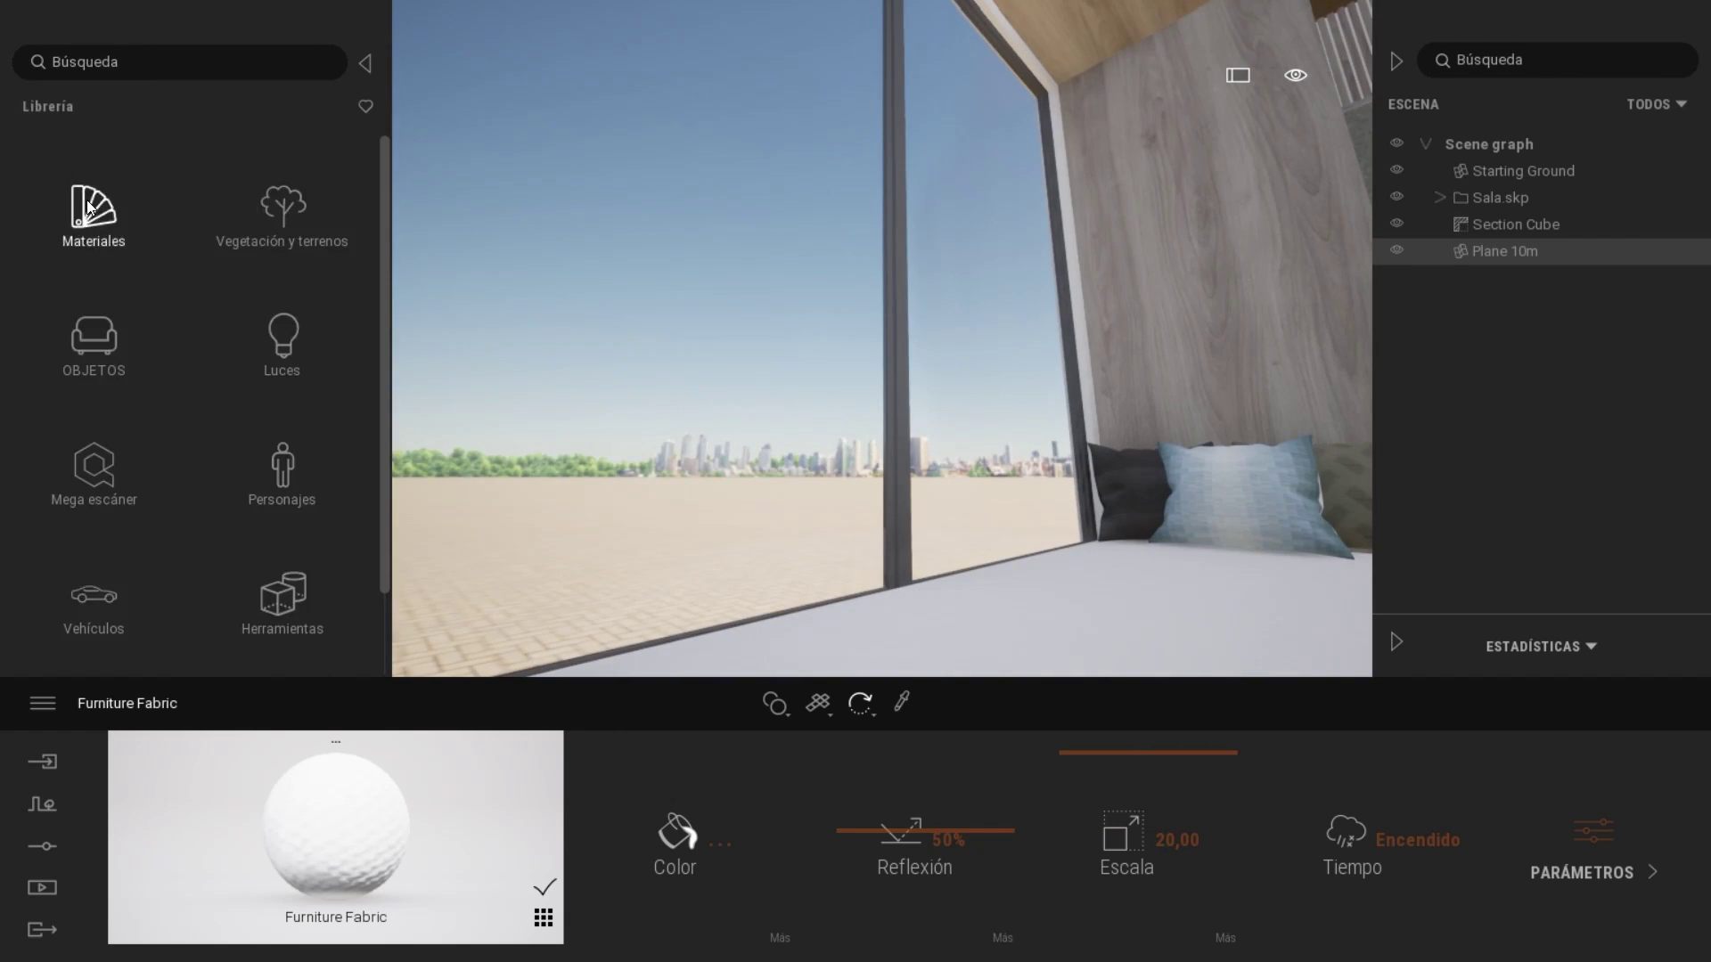
# Apply Brushed aluminium 01 to the window frames and pick Bare concrete 01.
pyautogui.click(89, 206)
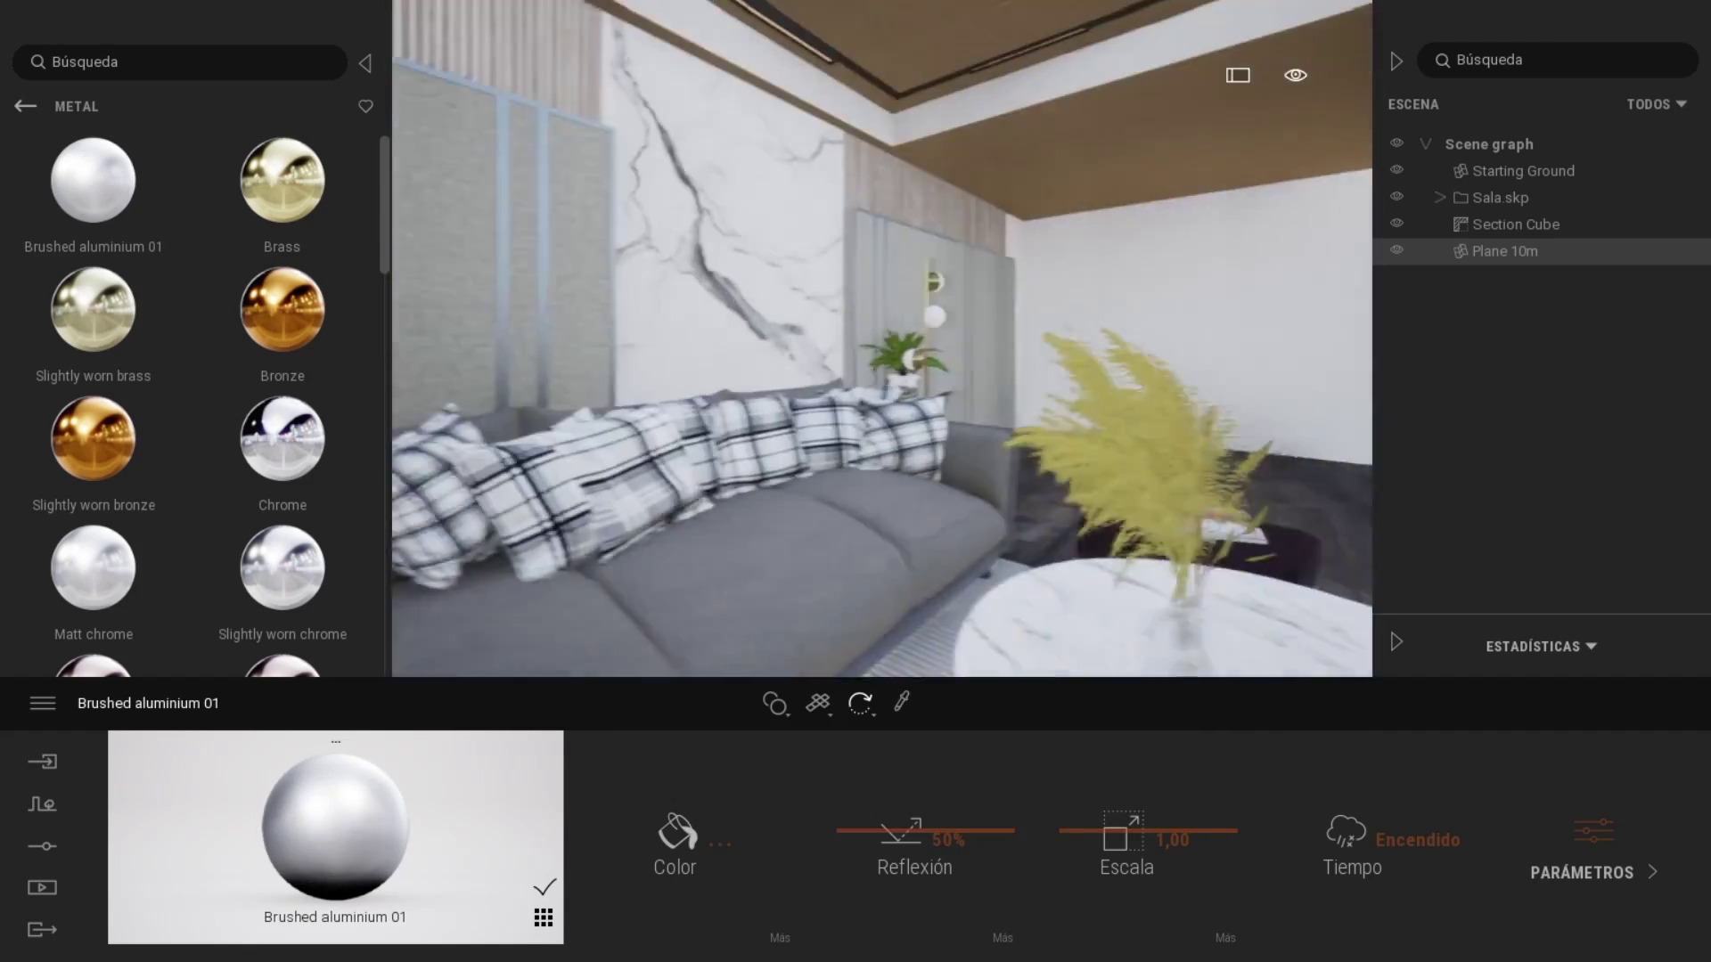
pyautogui.click(25, 106)
pyautogui.click(78, 328)
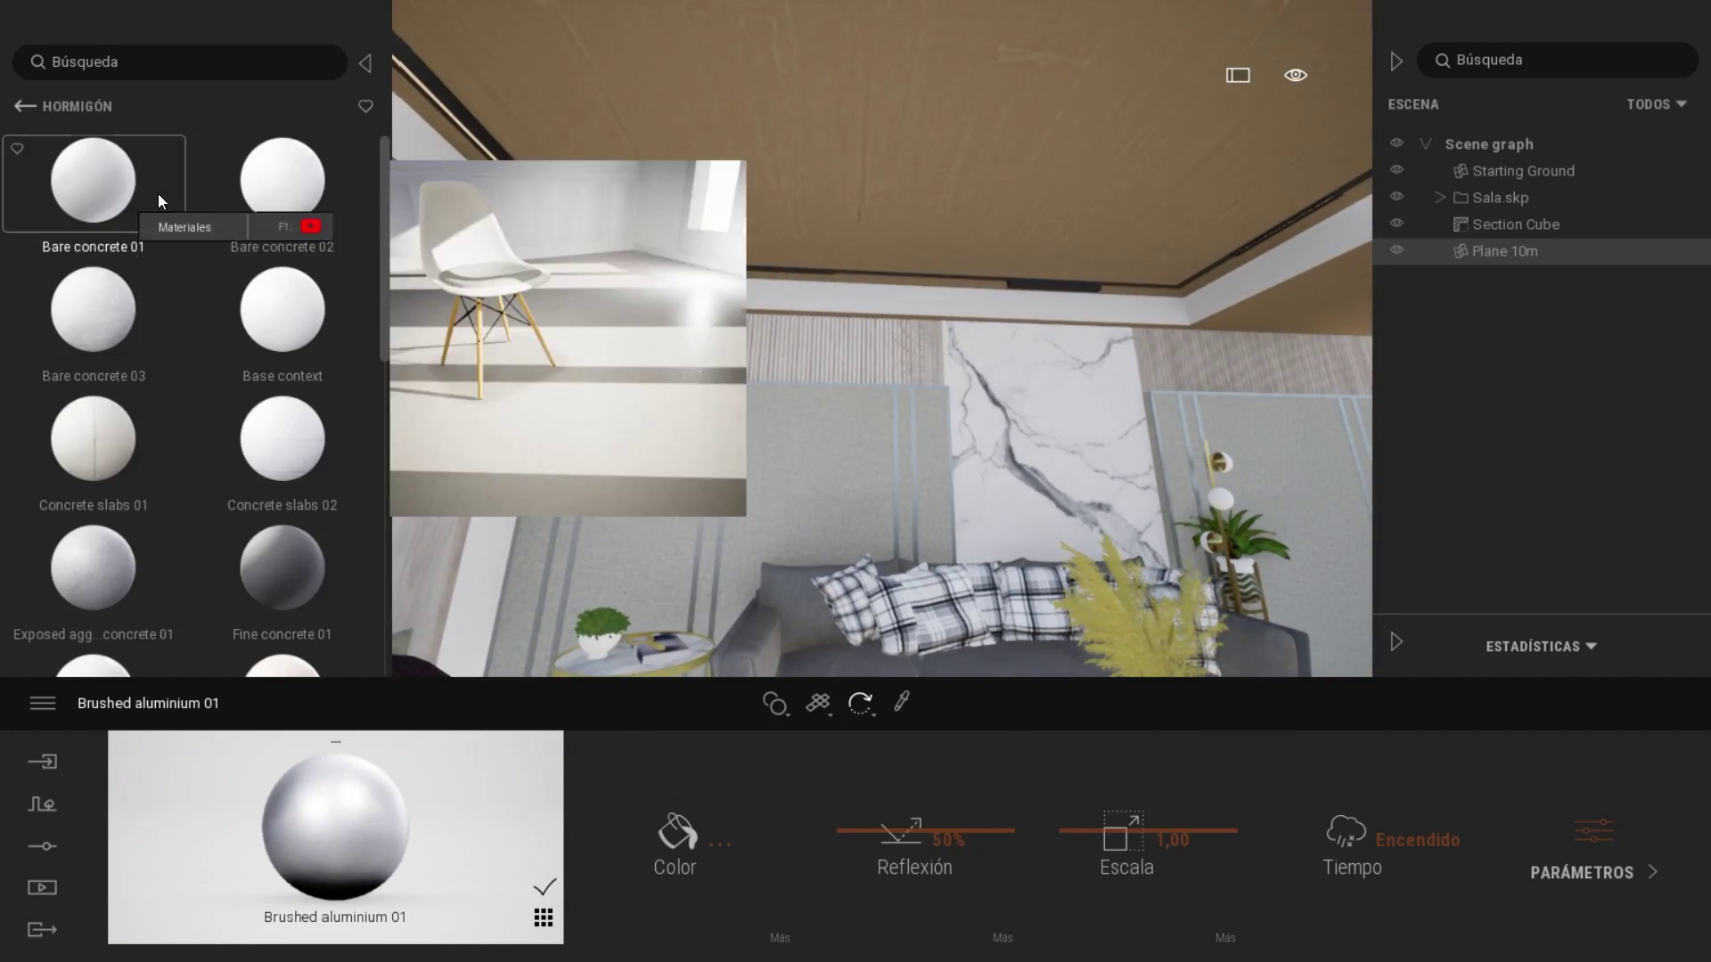
pyautogui.click(93, 183)
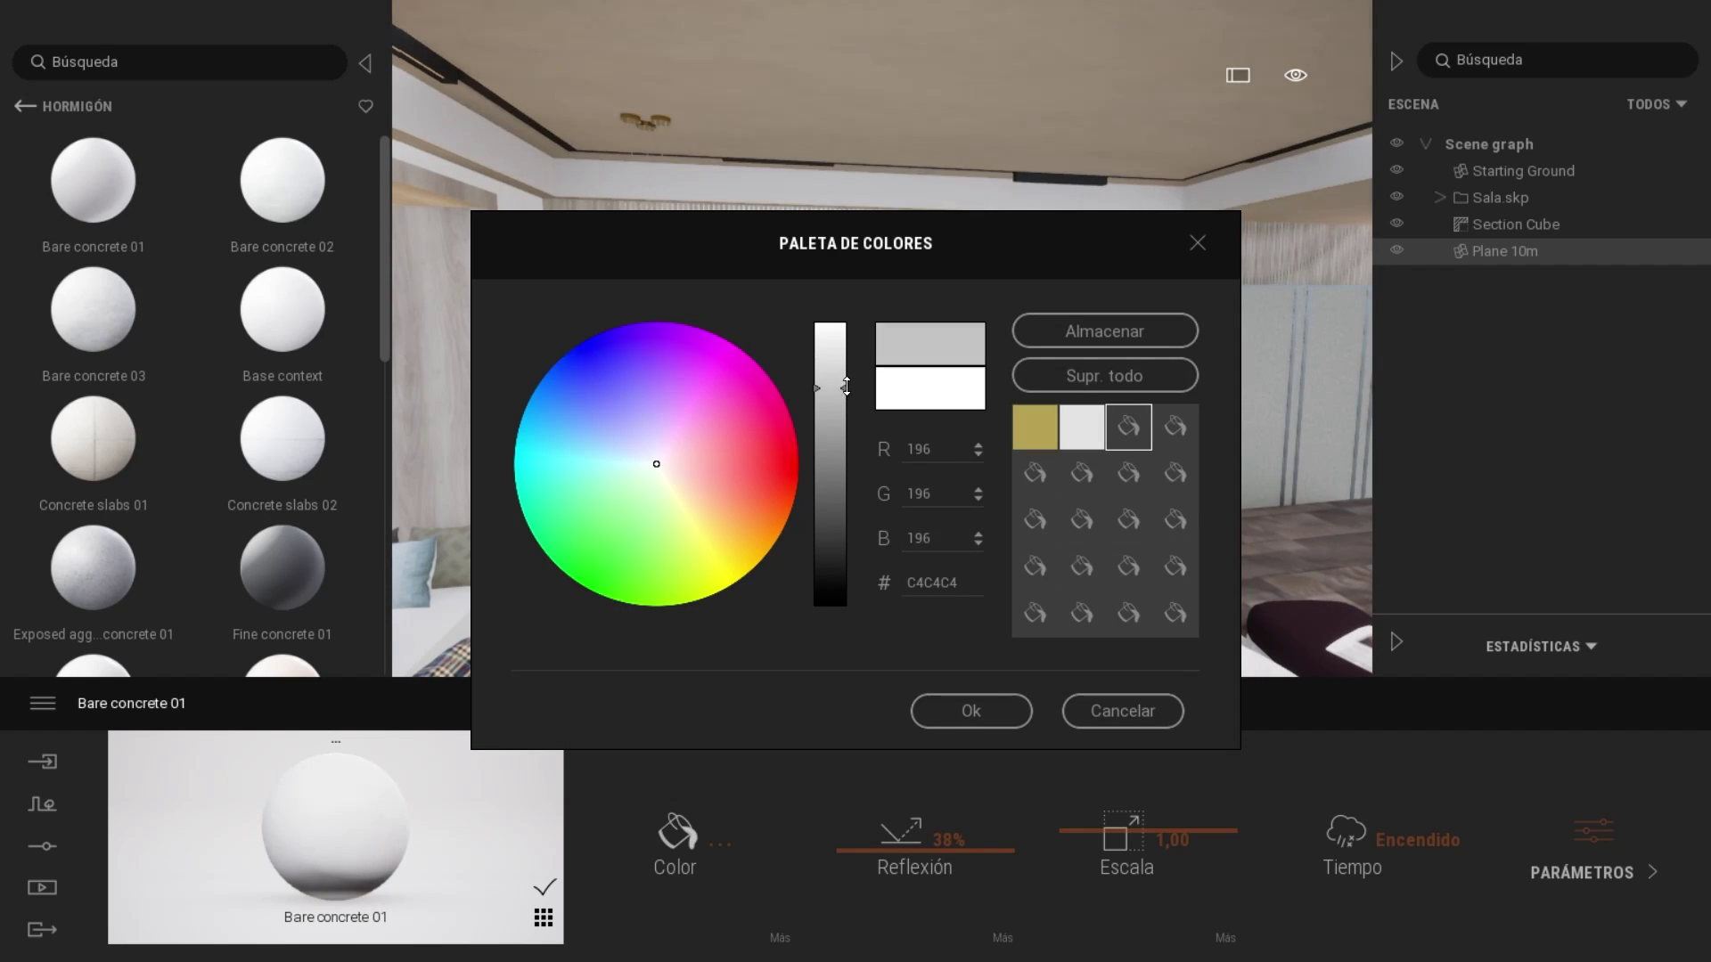
pyautogui.click(970, 710)
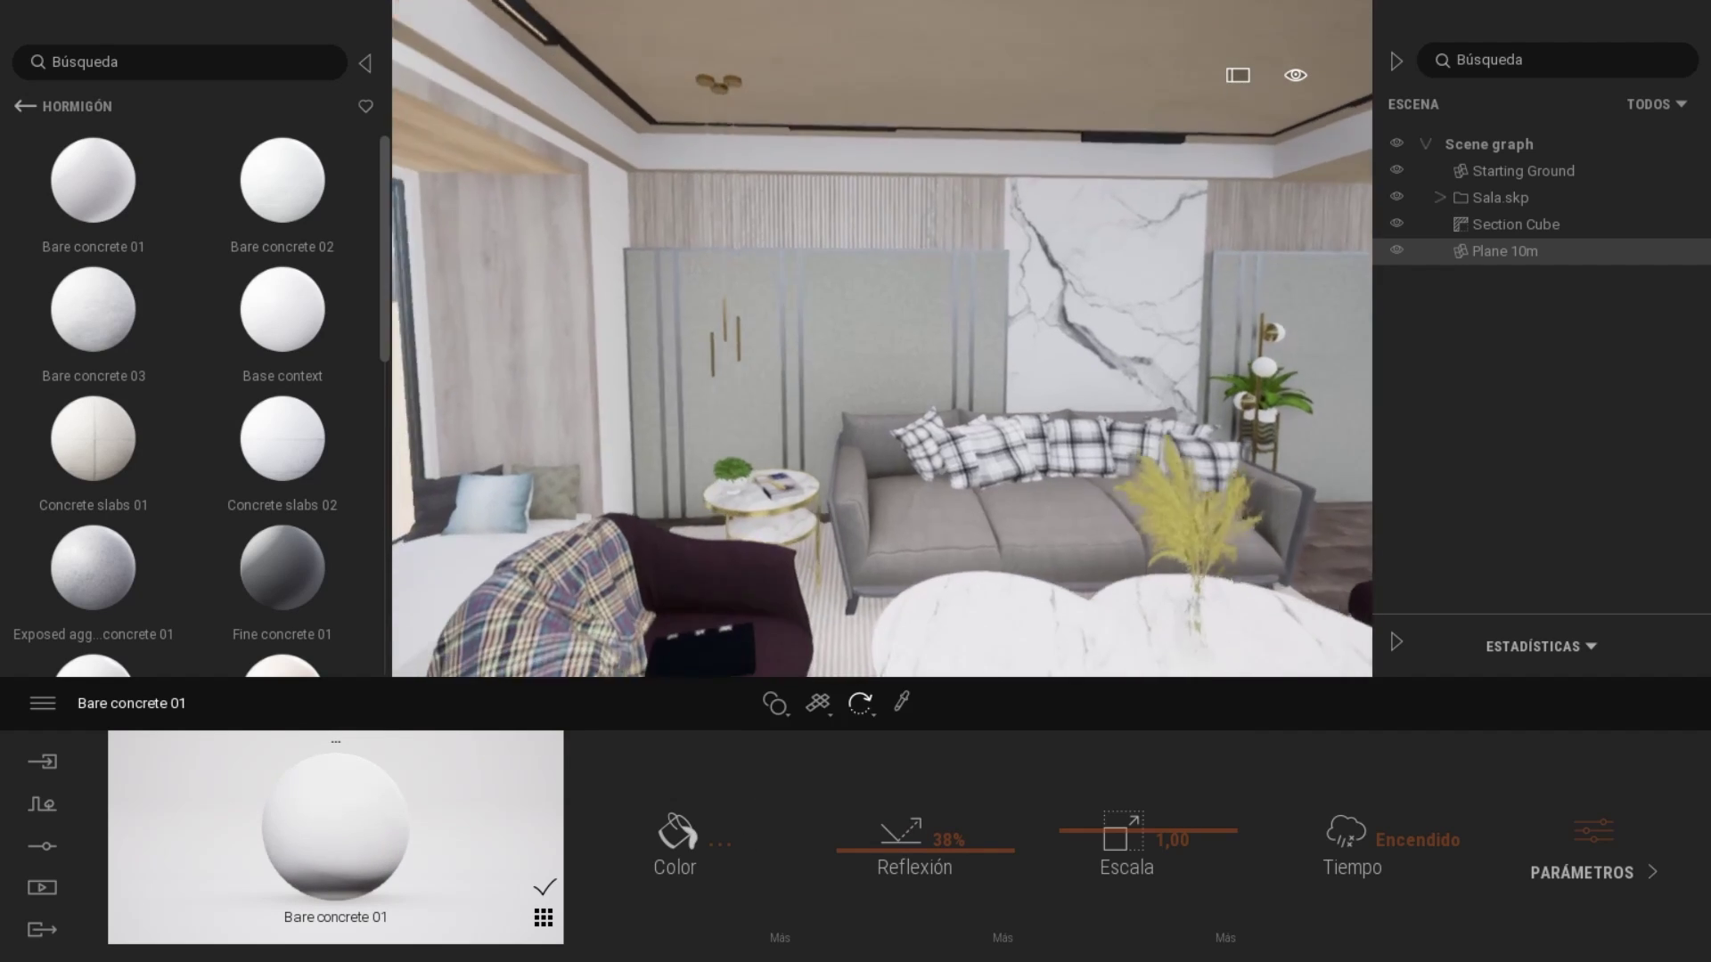
pyautogui.click(25, 106)
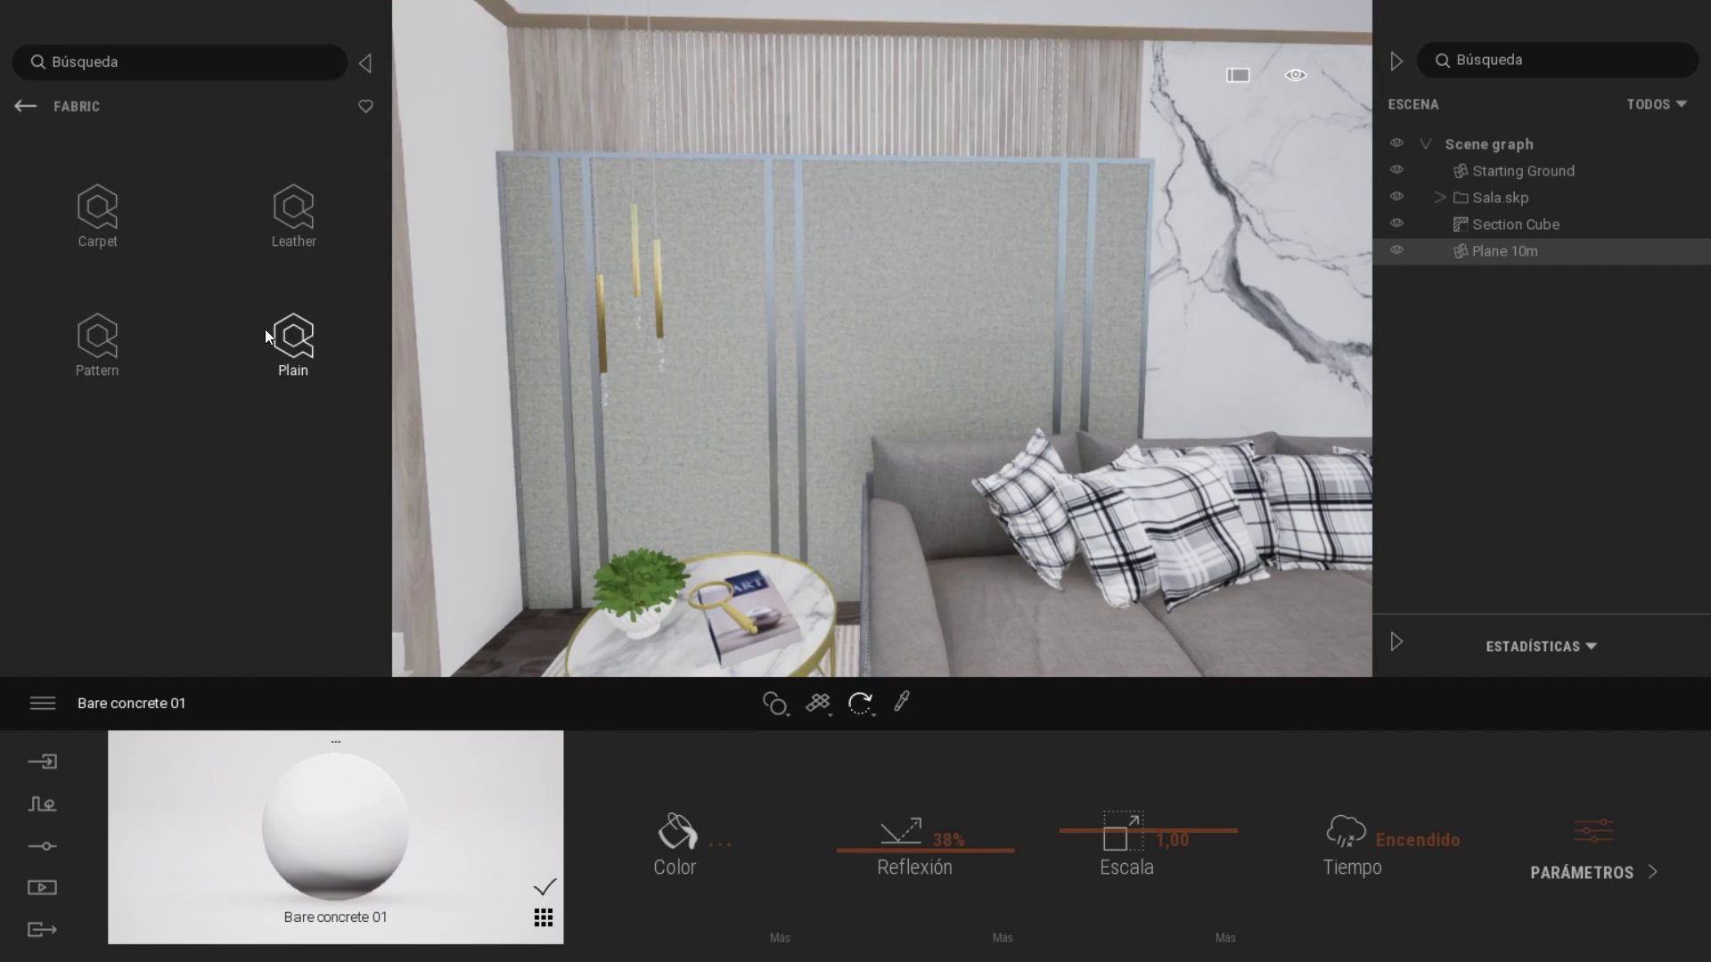
pyautogui.click(267, 334)
# Set the white render to 0% translucency, pure white FFFFFF and 28% reflection.
pyautogui.click(282, 183)
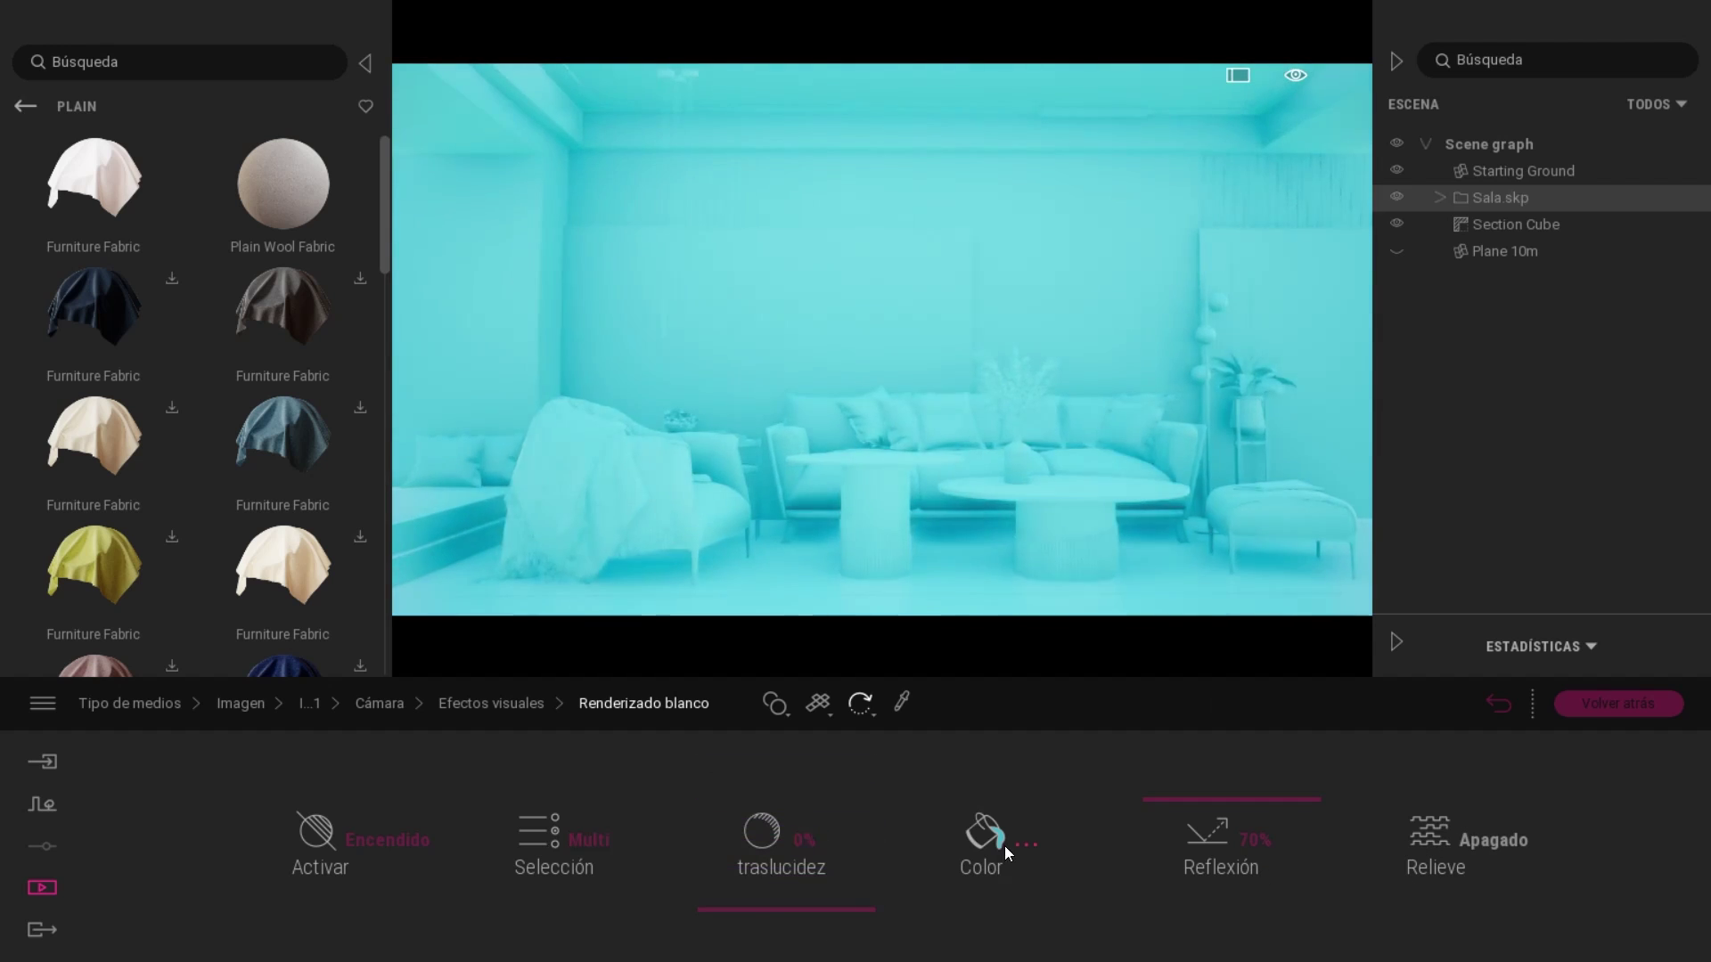
pyautogui.click(984, 833)
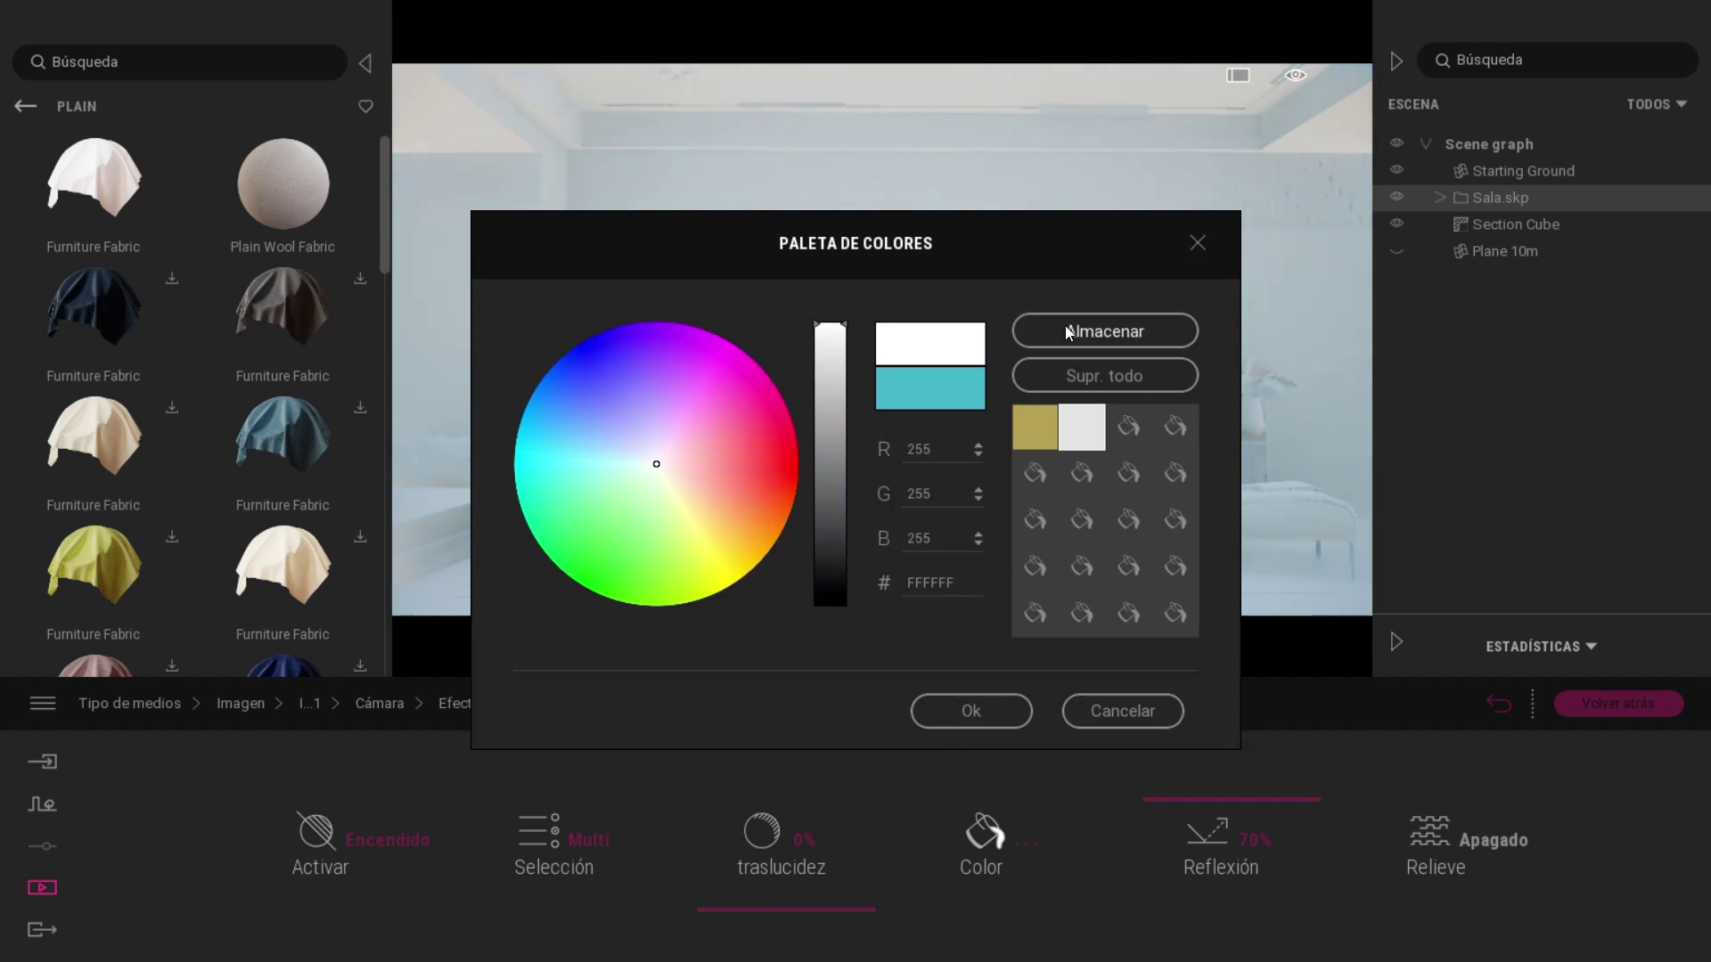
pyautogui.click(971, 725)
pyautogui.moveTo(1186, 799); pyautogui.dragTo(1186, 920)
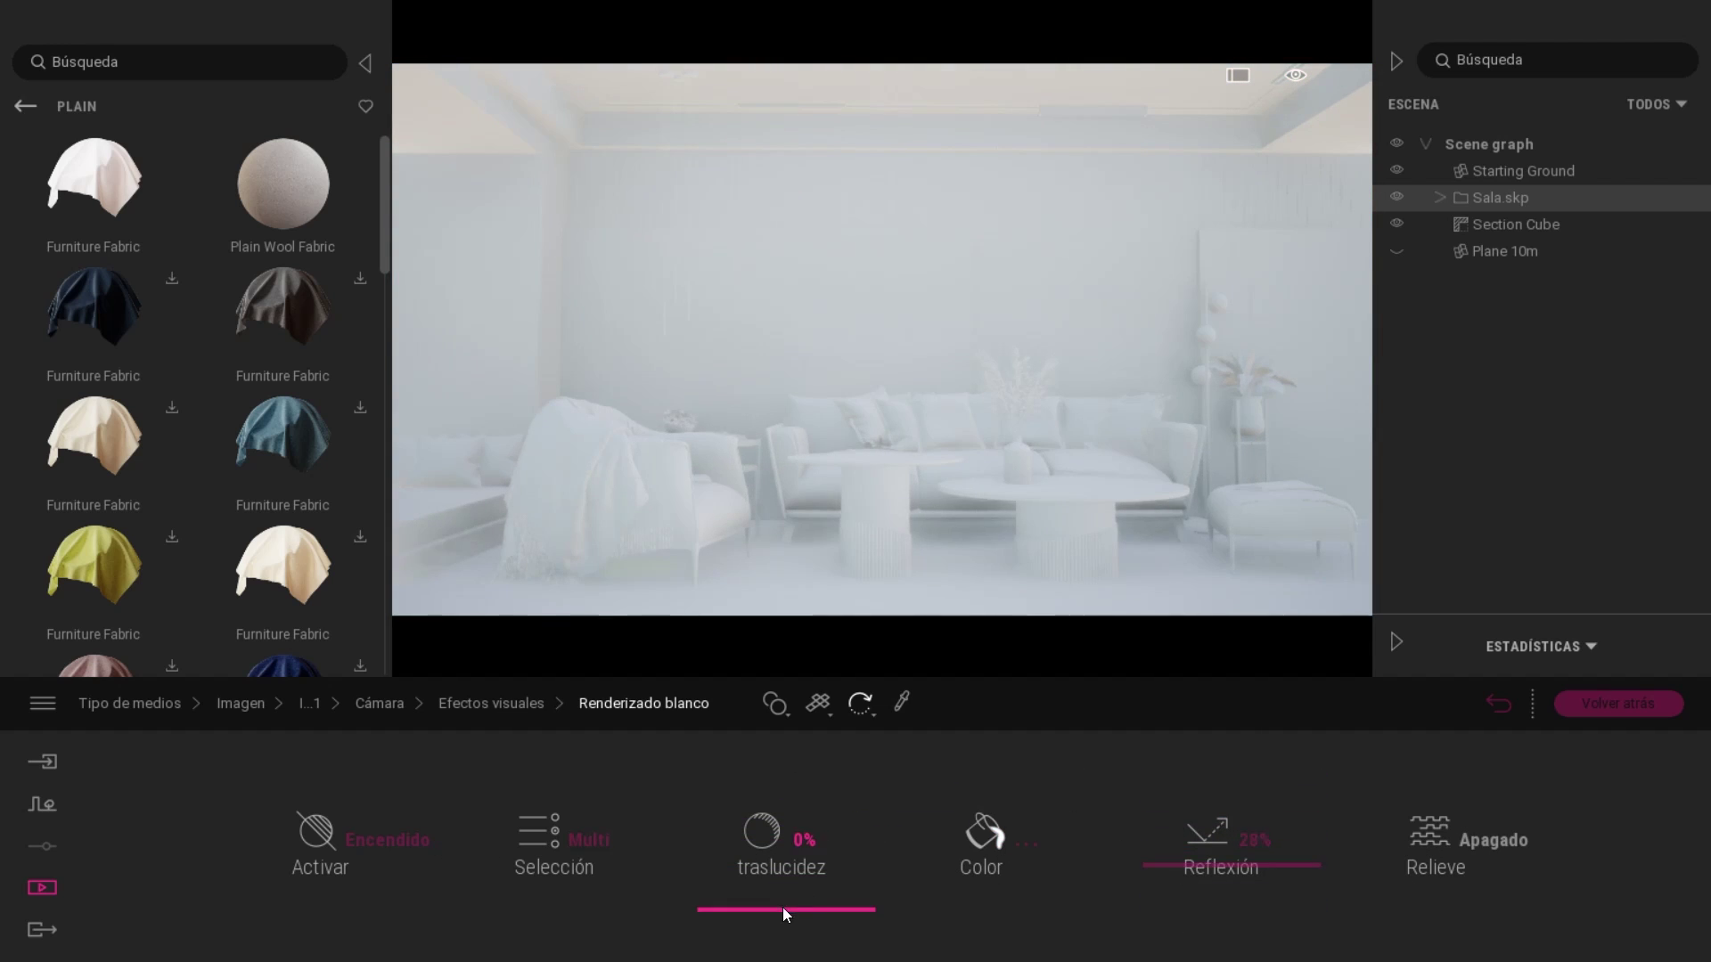
pyautogui.click(1004, 863)
pyautogui.click(932, 715)
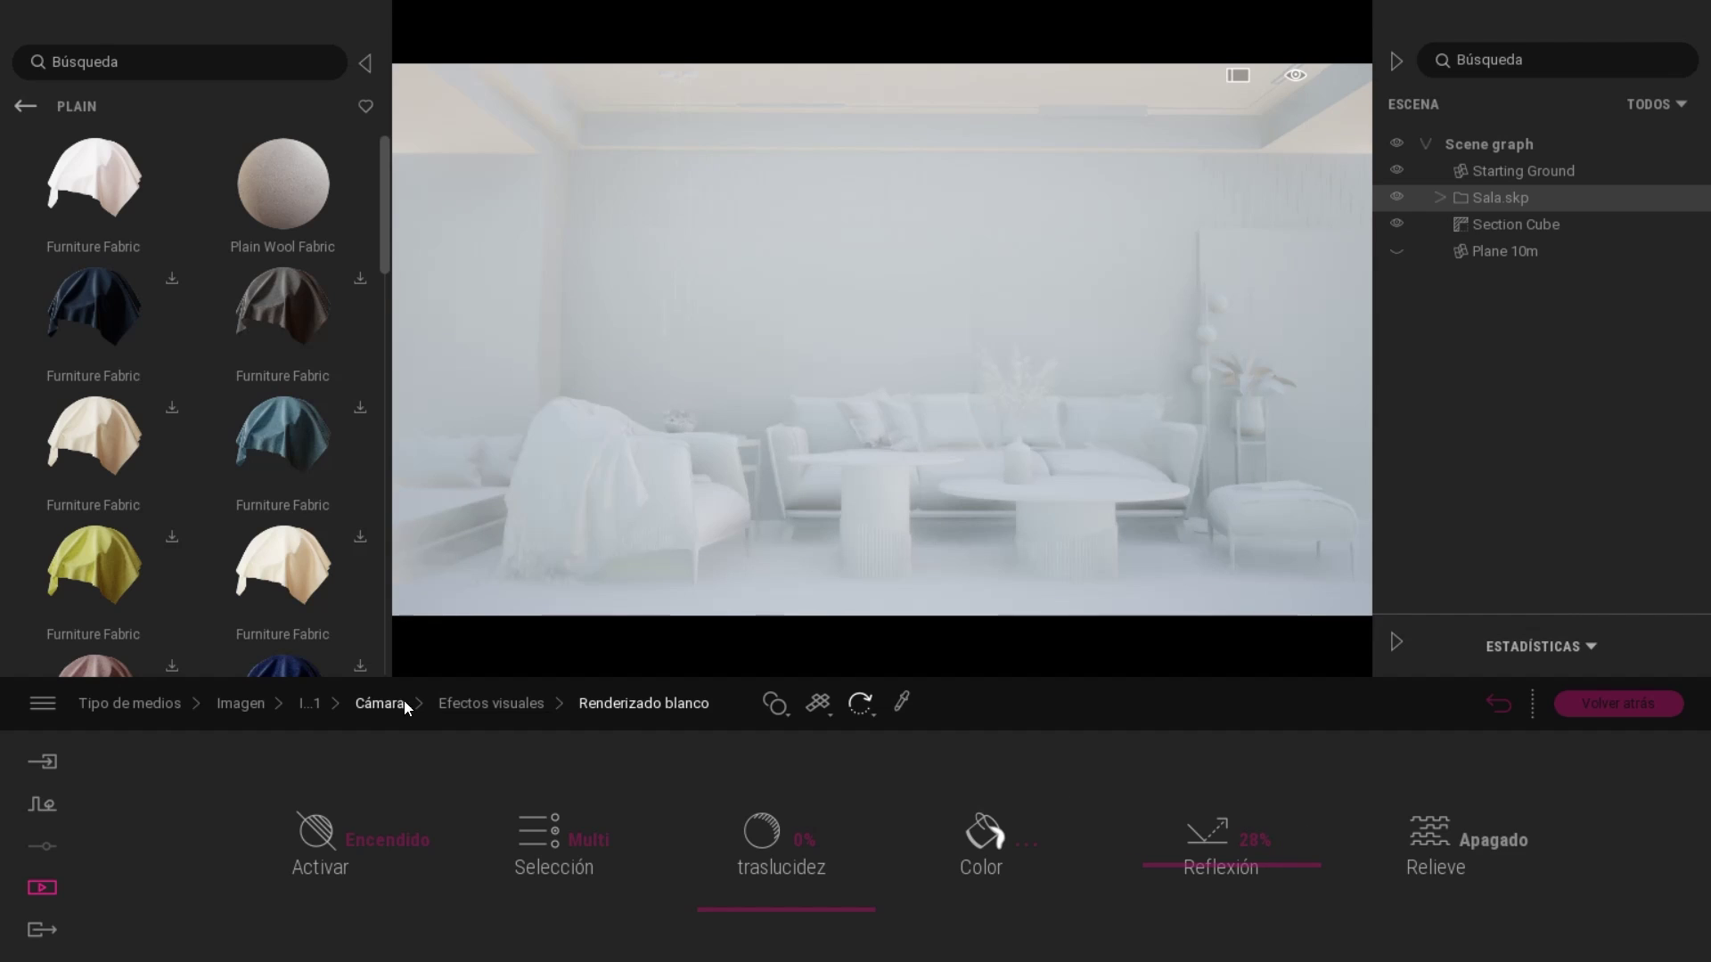
# Raise Imagen1's exposure, lower sun intensity and increase brightness.
pyautogui.click(367, 713)
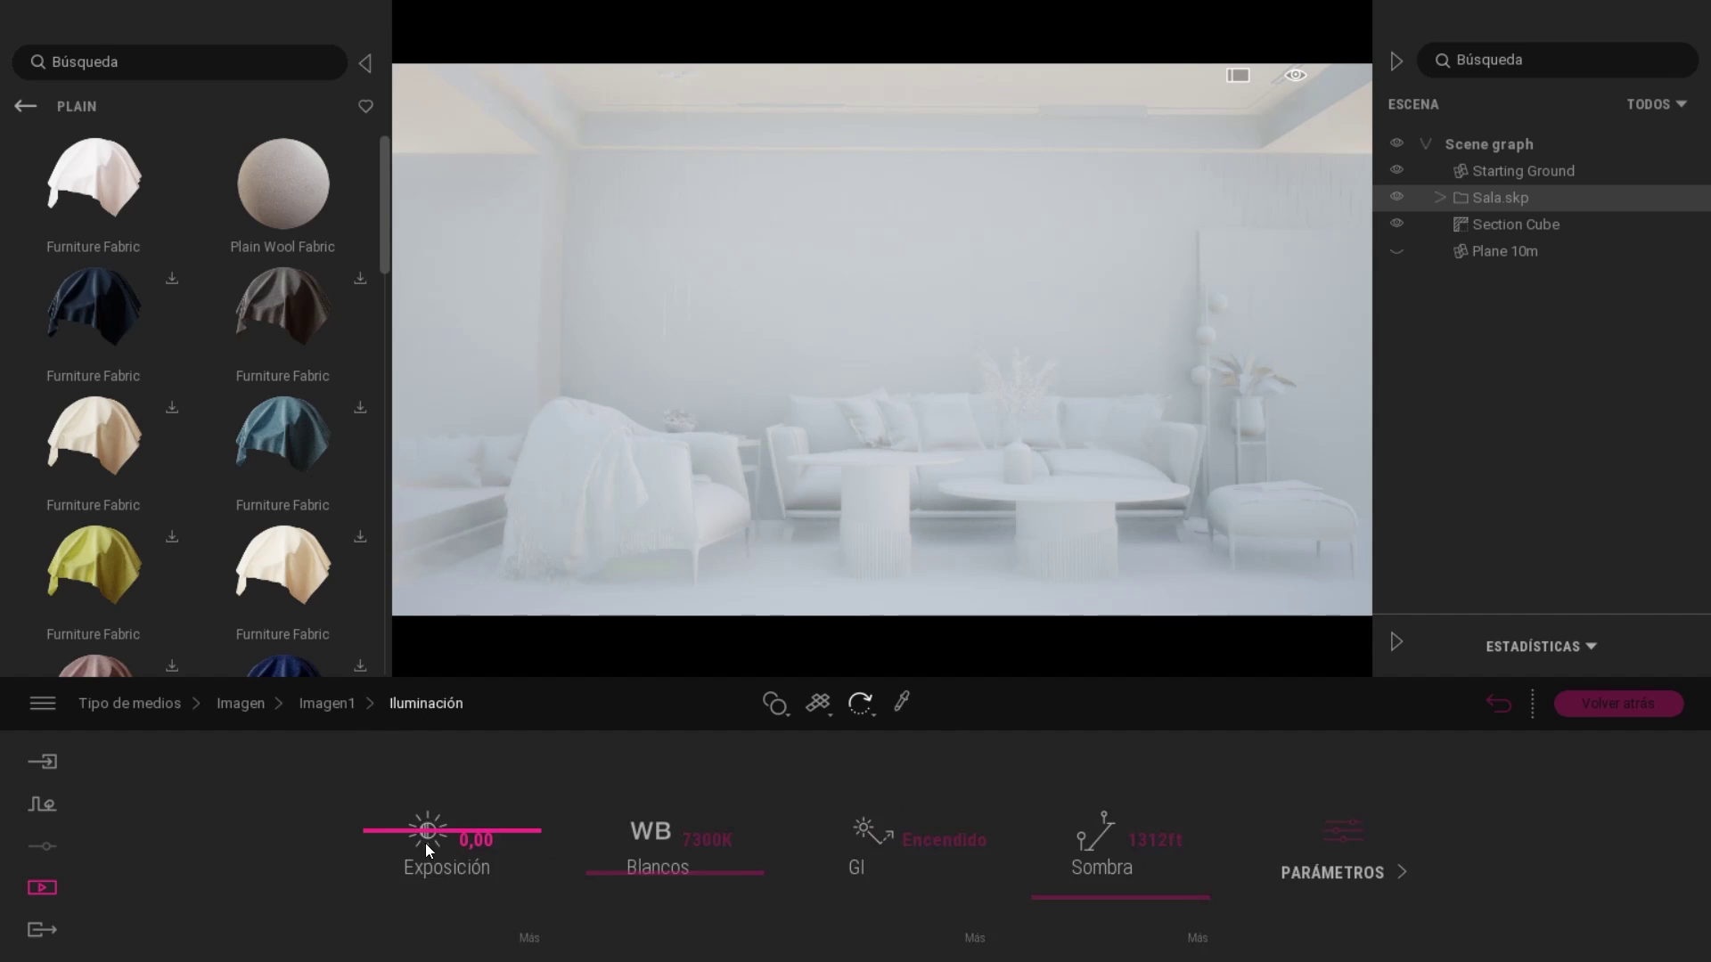
pyautogui.moveTo(427, 848)
pyautogui.mouseDown()
pyautogui.moveTo(425, 824)
pyautogui.moveTo(396, 877)
pyautogui.mouseUp()
pyautogui.moveTo(1309, 847)
pyautogui.mouseDown()
pyautogui.moveTo(1309, 821)
pyautogui.moveTo(1080, 815)
pyautogui.mouseUp()
pyautogui.moveTo(426, 830); pyautogui.dragTo(414, 831)
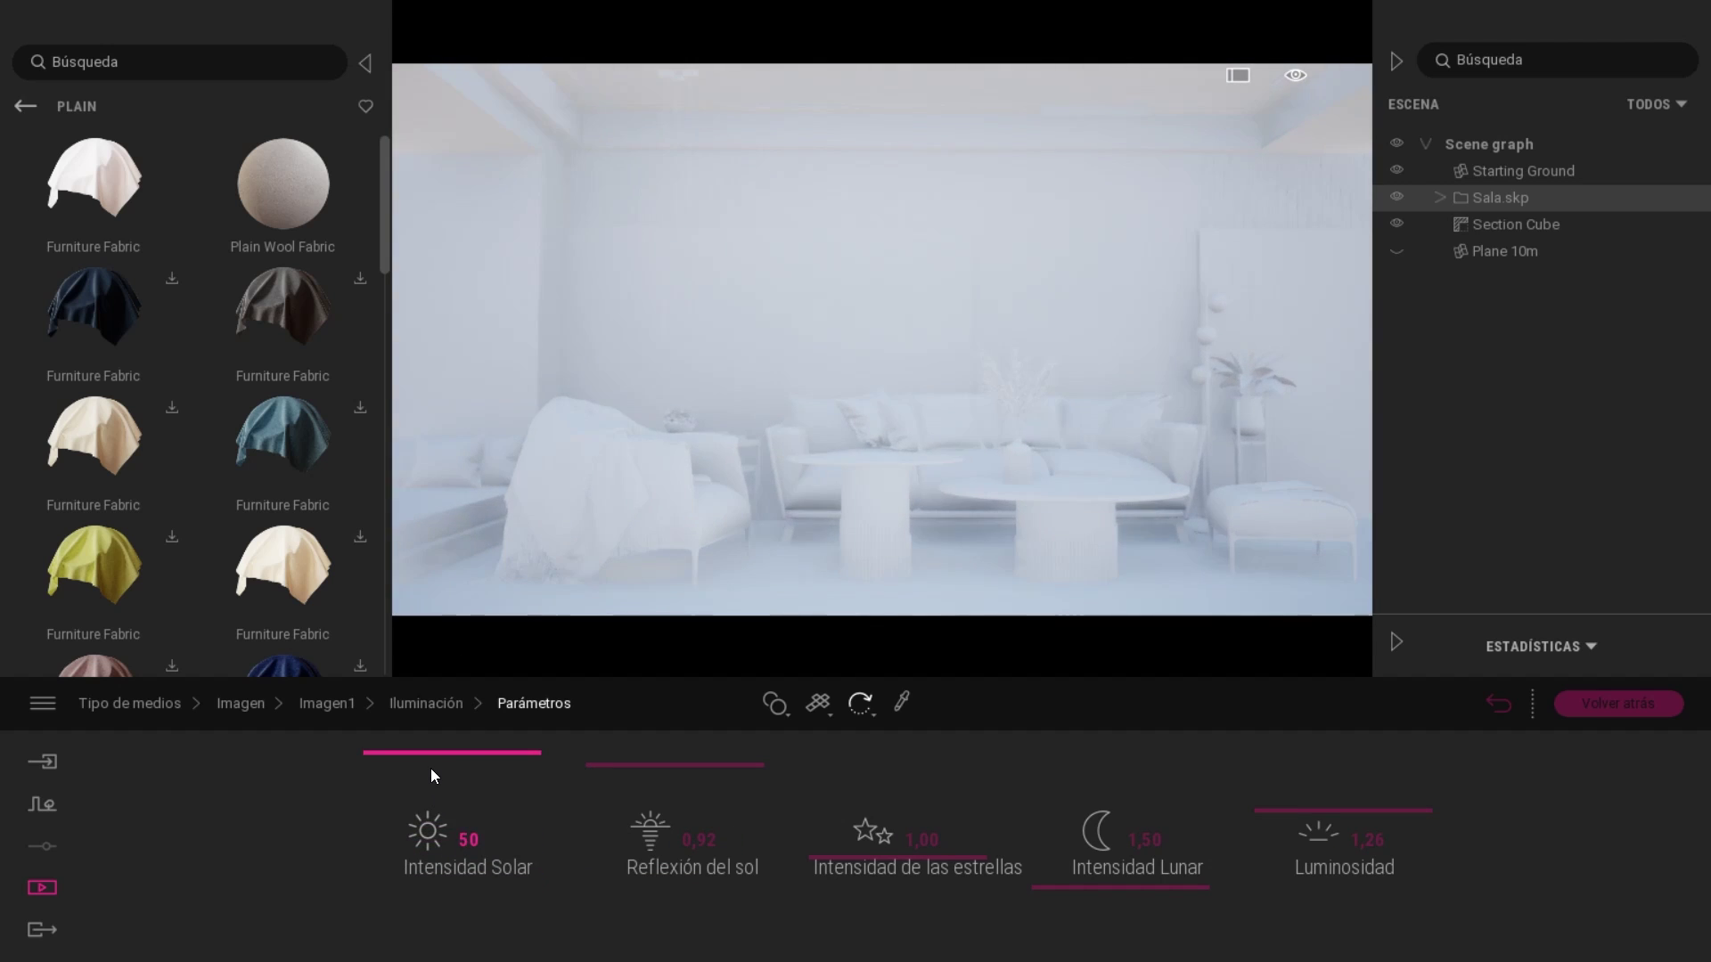
pyautogui.moveTo(428, 828); pyautogui.dragTo(410, 831)
# Adjust the shadow bias under Sombra and bring exposure to 0,51.
pyautogui.click(425, 703)
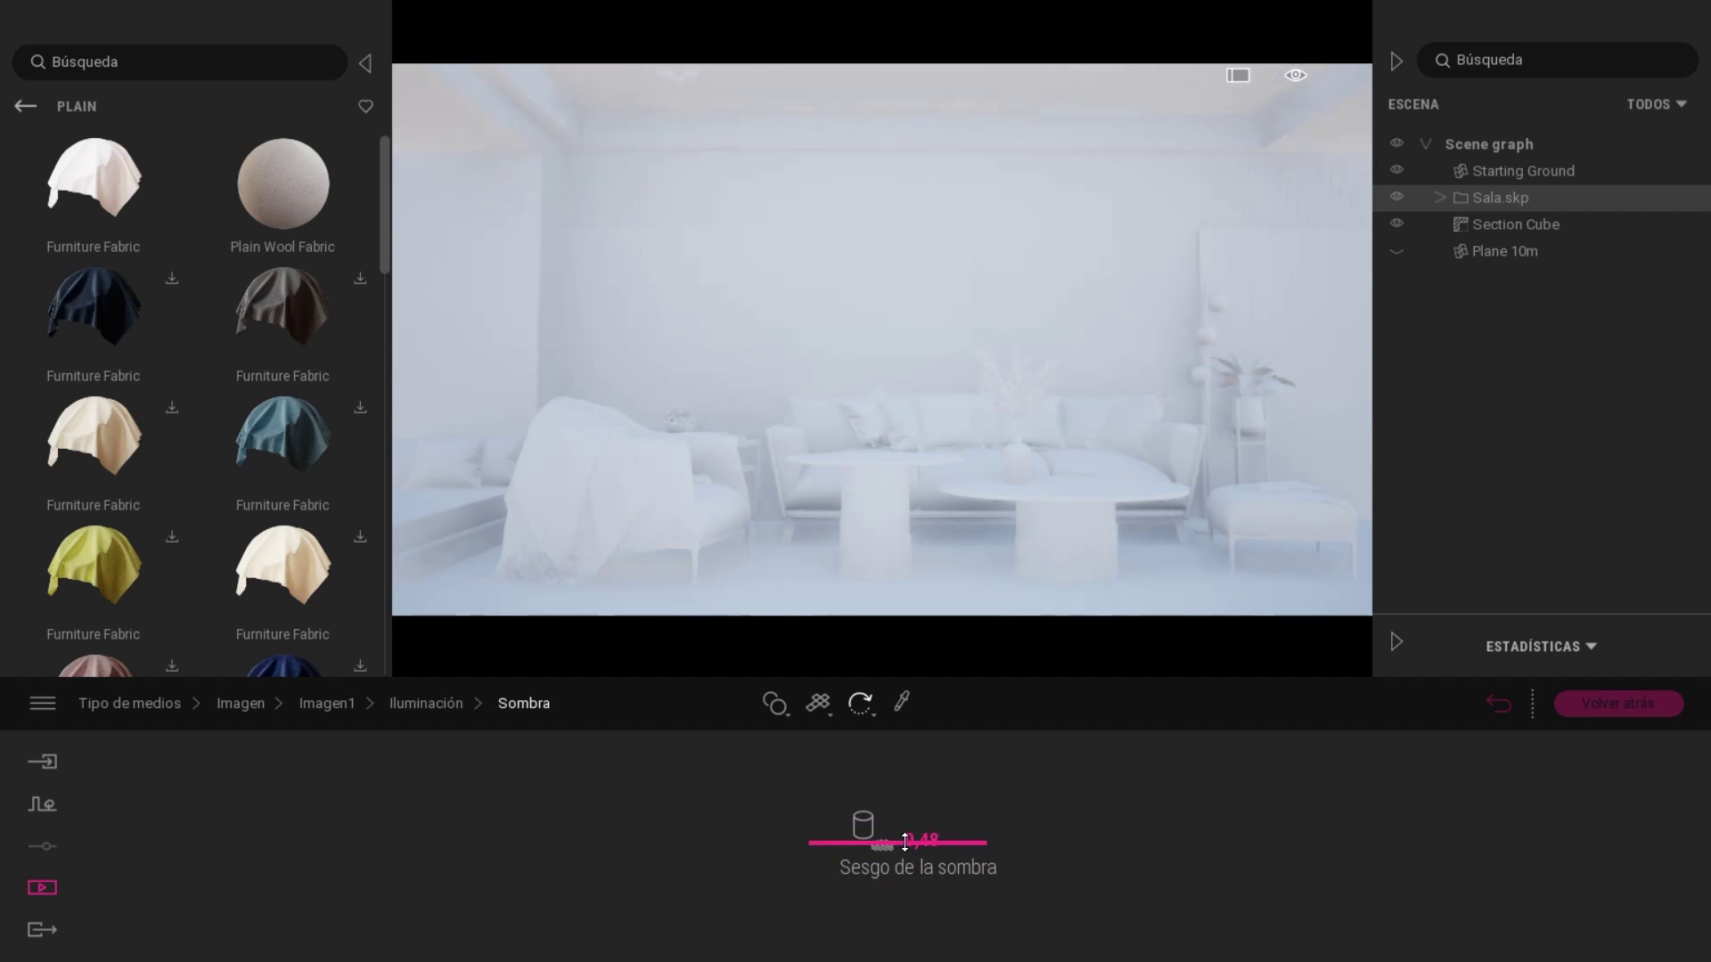
pyautogui.moveTo(905, 841); pyautogui.dragTo(920, 838)
pyautogui.moveTo(428, 829); pyautogui.dragTo(392, 829)
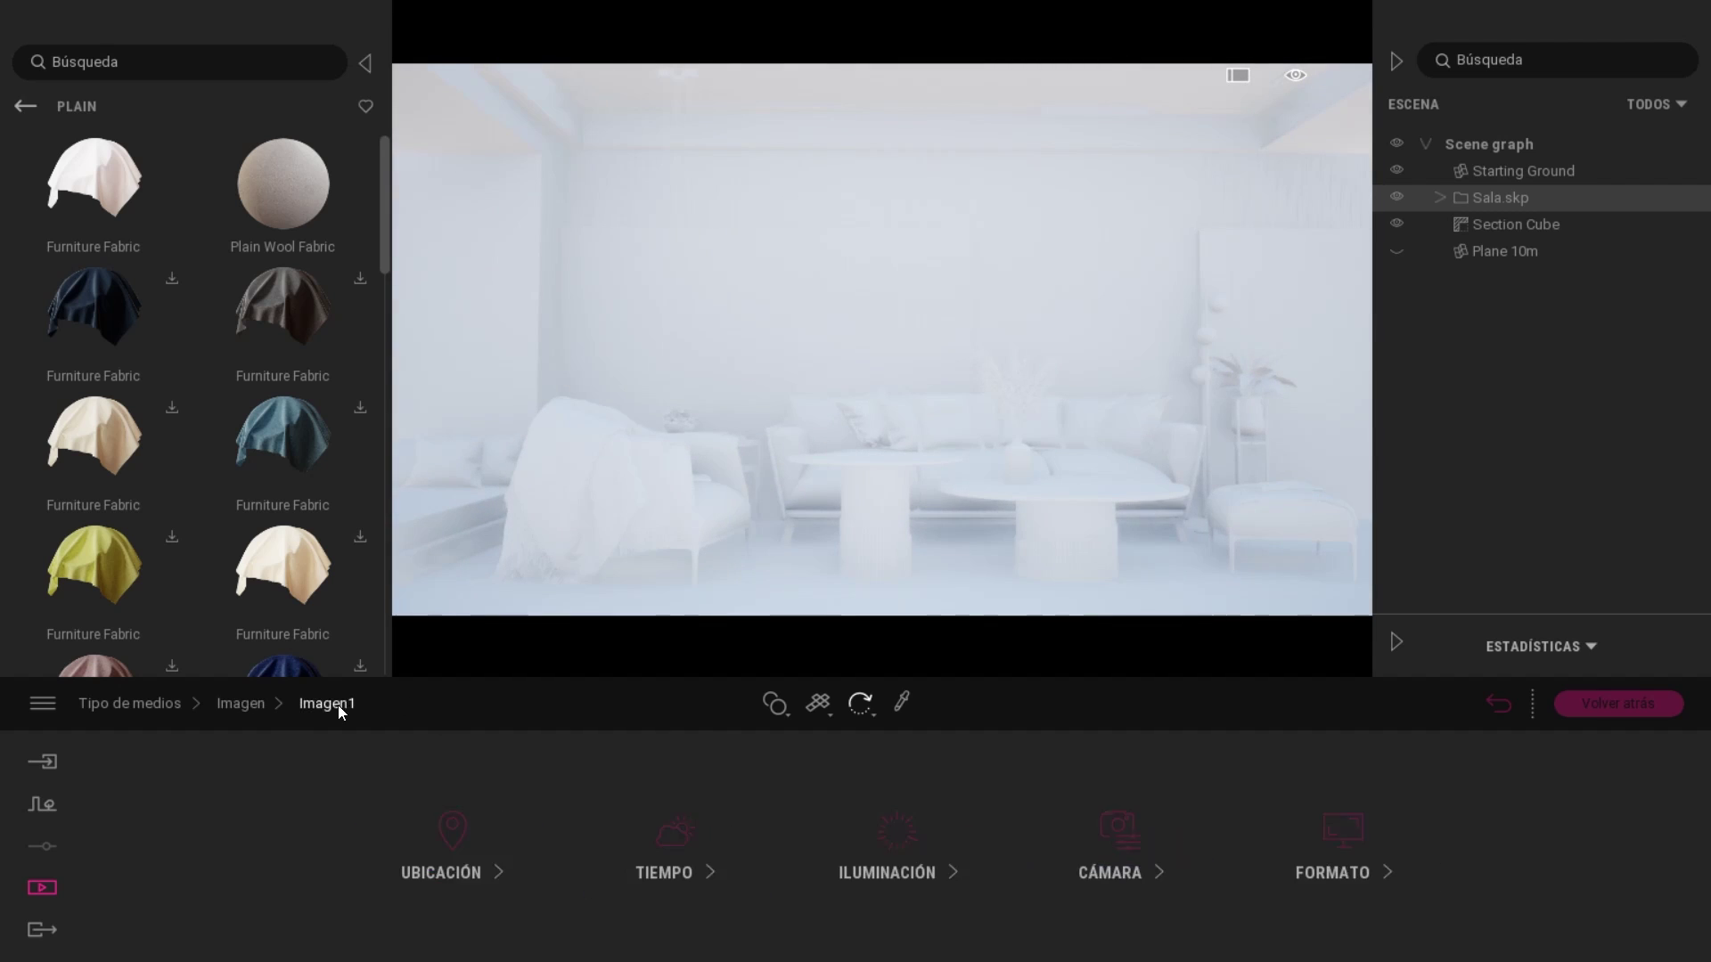
# Try the Blue Tint colour grade, then reset Tipo to Ninguno and adjust contrast and saturation.
pyautogui.click(1109, 872)
pyautogui.click(1298, 873)
pyautogui.click(628, 835)
pyautogui.scroll(-2, 891, 642)
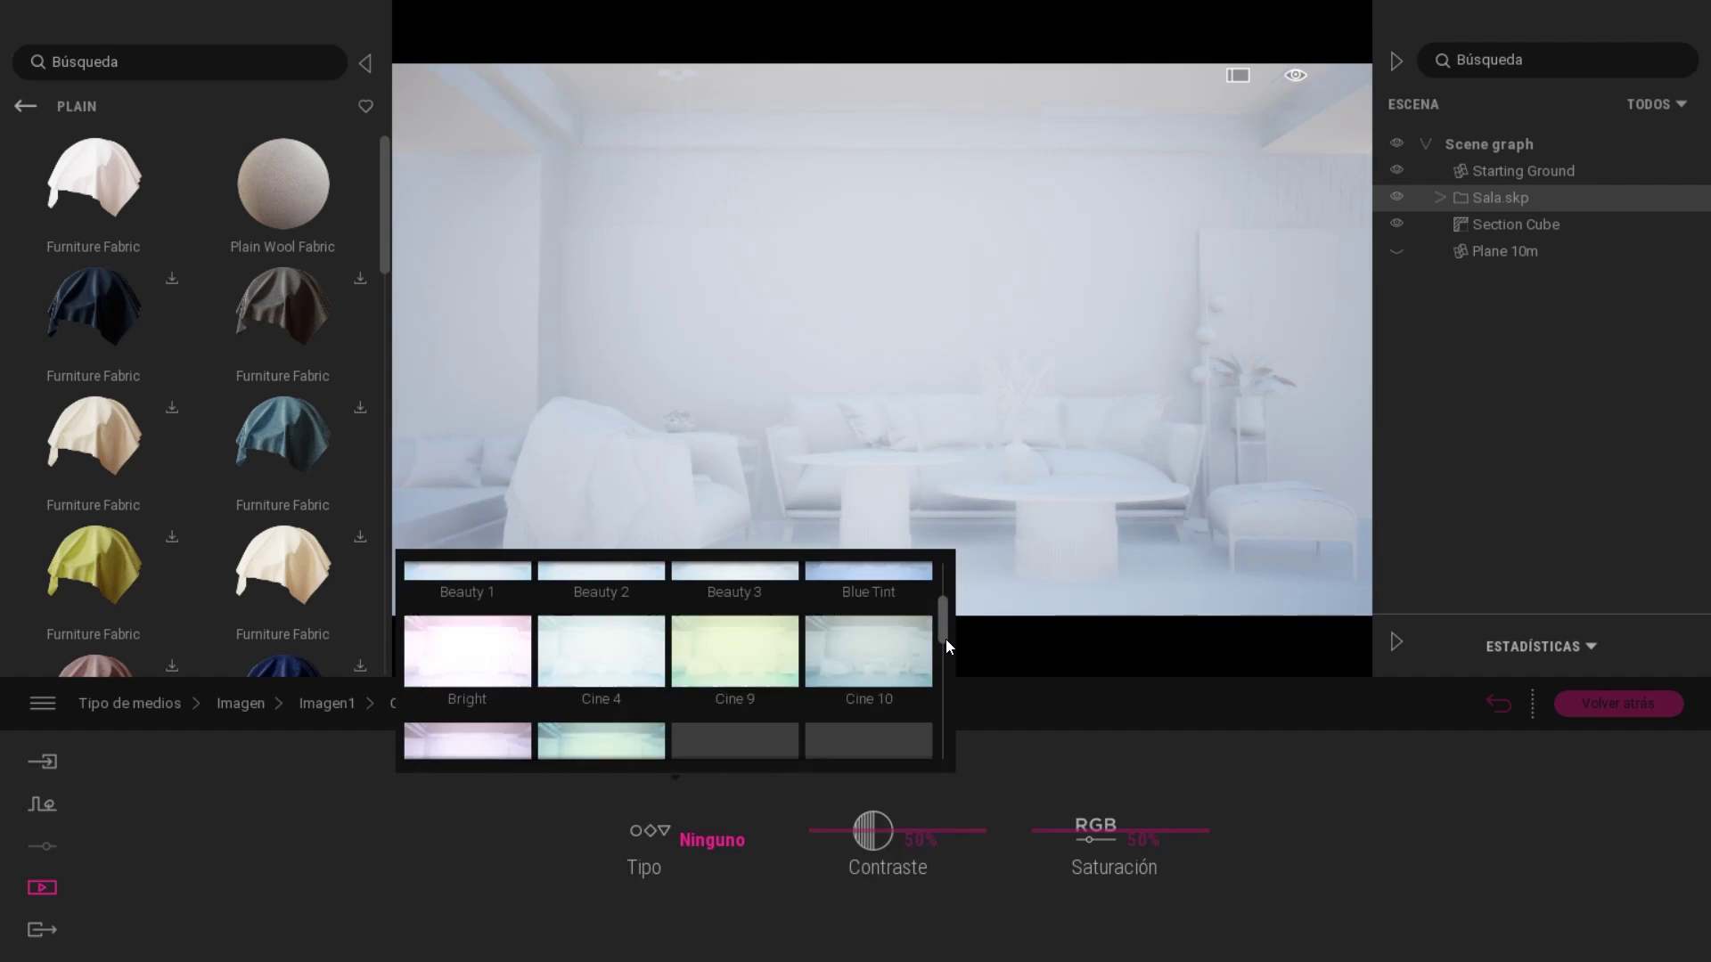
pyautogui.click(845, 641)
pyautogui.click(644, 833)
pyautogui.click(467, 606)
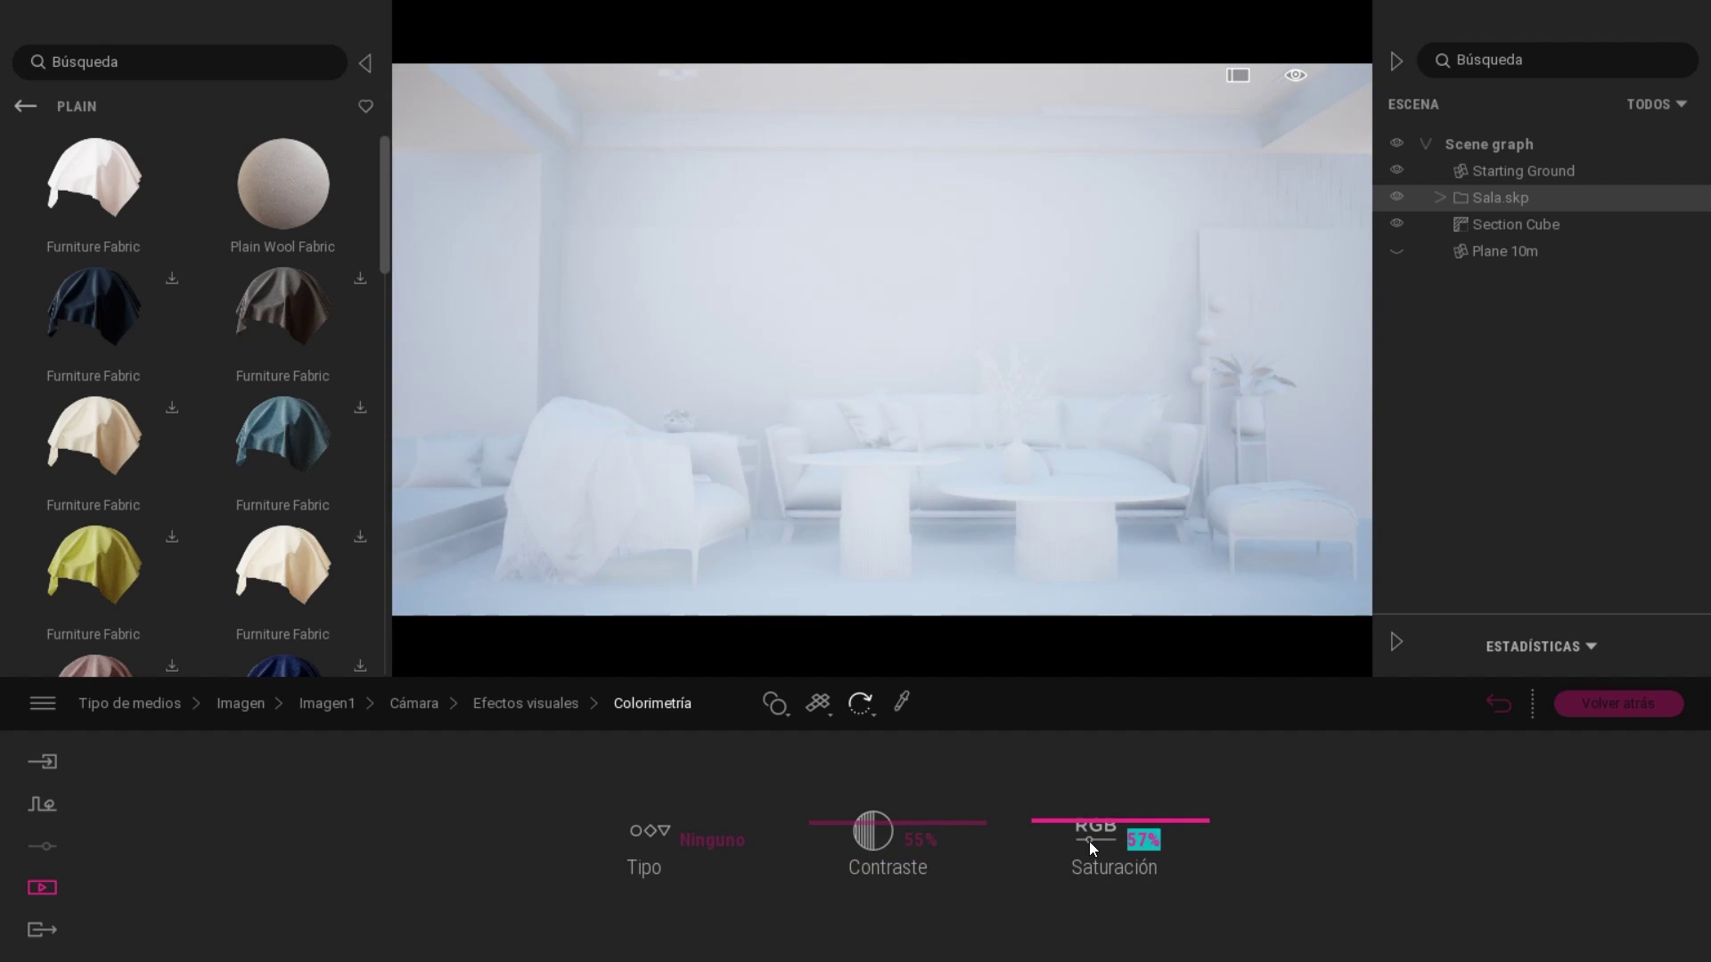
pyautogui.click(339, 703)
# Set the sun to about 1:47 PM in August with a 276° orientation.
pyautogui.click(450, 842)
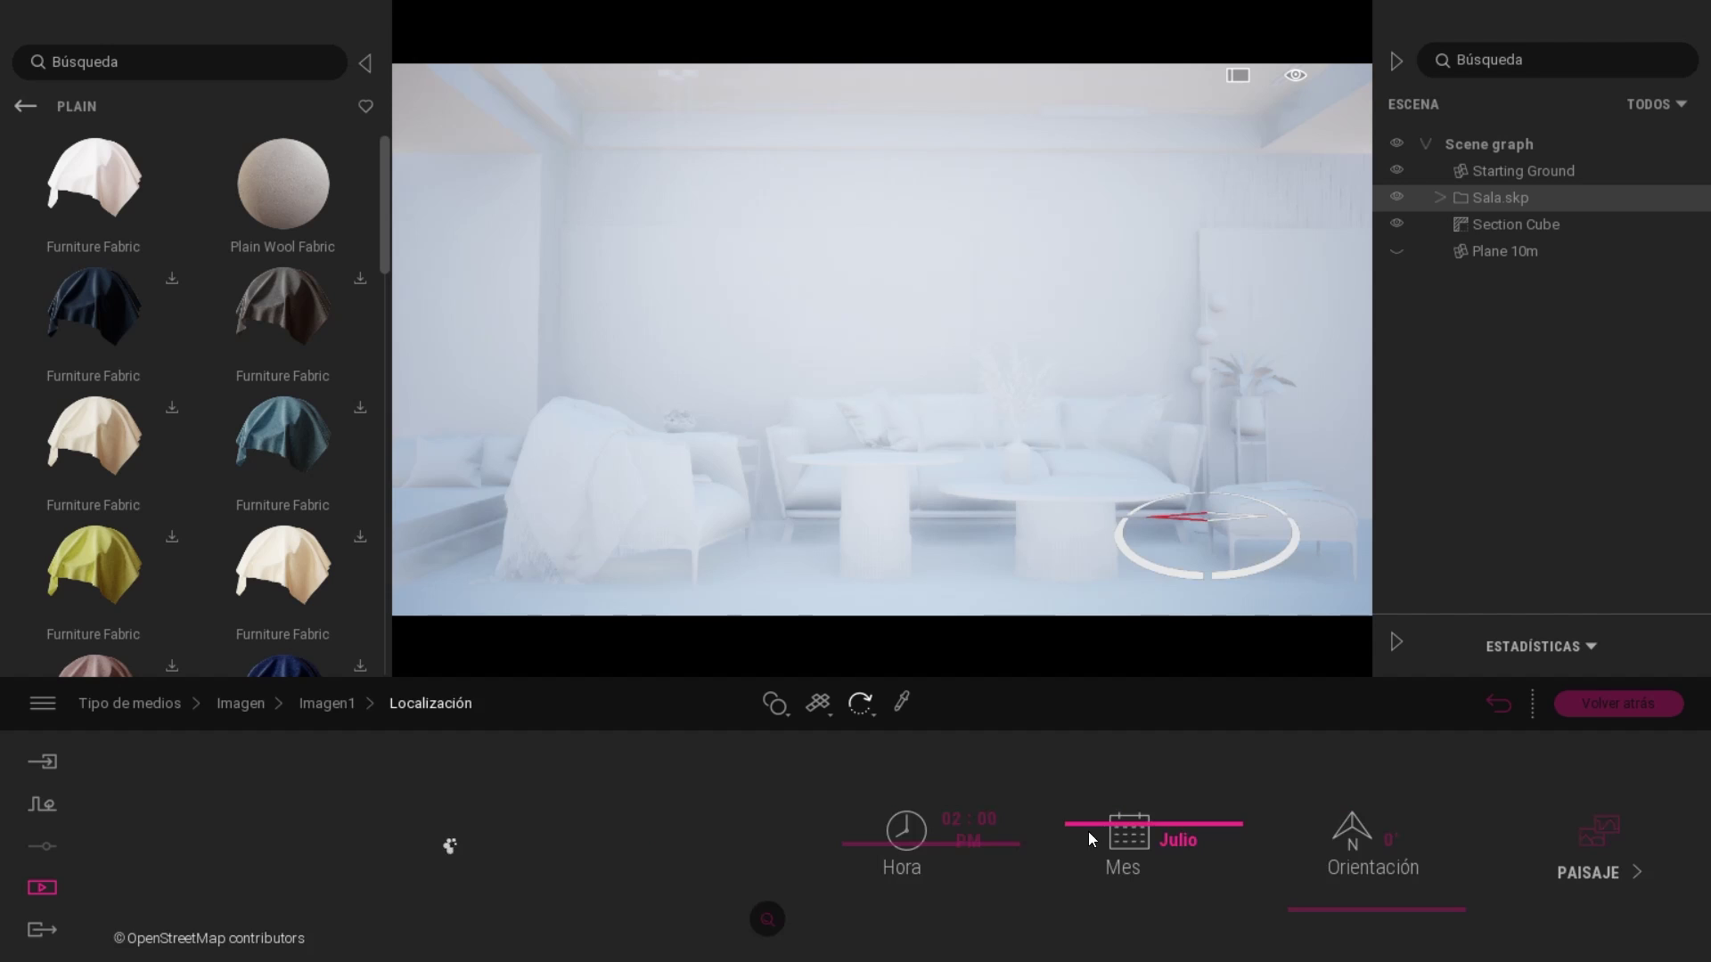
pyautogui.moveTo(1380, 856); pyautogui.dragTo(1402, 886)
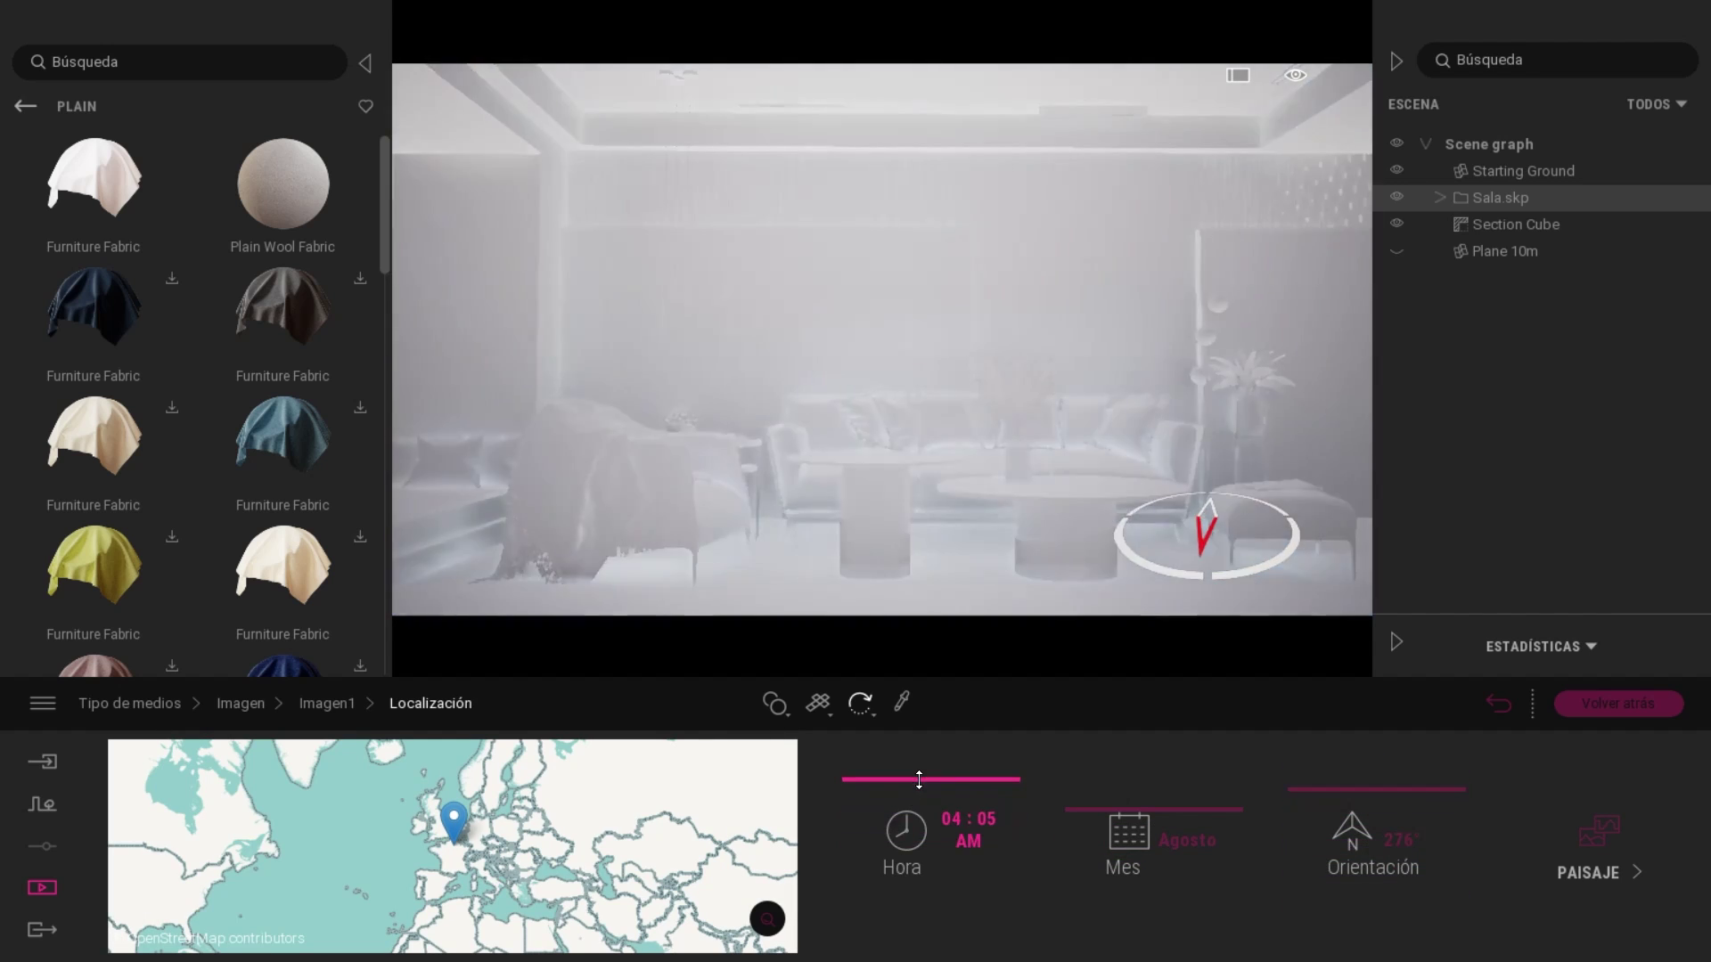
pyautogui.moveTo(932, 785)
pyautogui.mouseDown()
pyautogui.moveTo(930, 868)
pyautogui.moveTo(926, 842)
pyautogui.mouseUp()
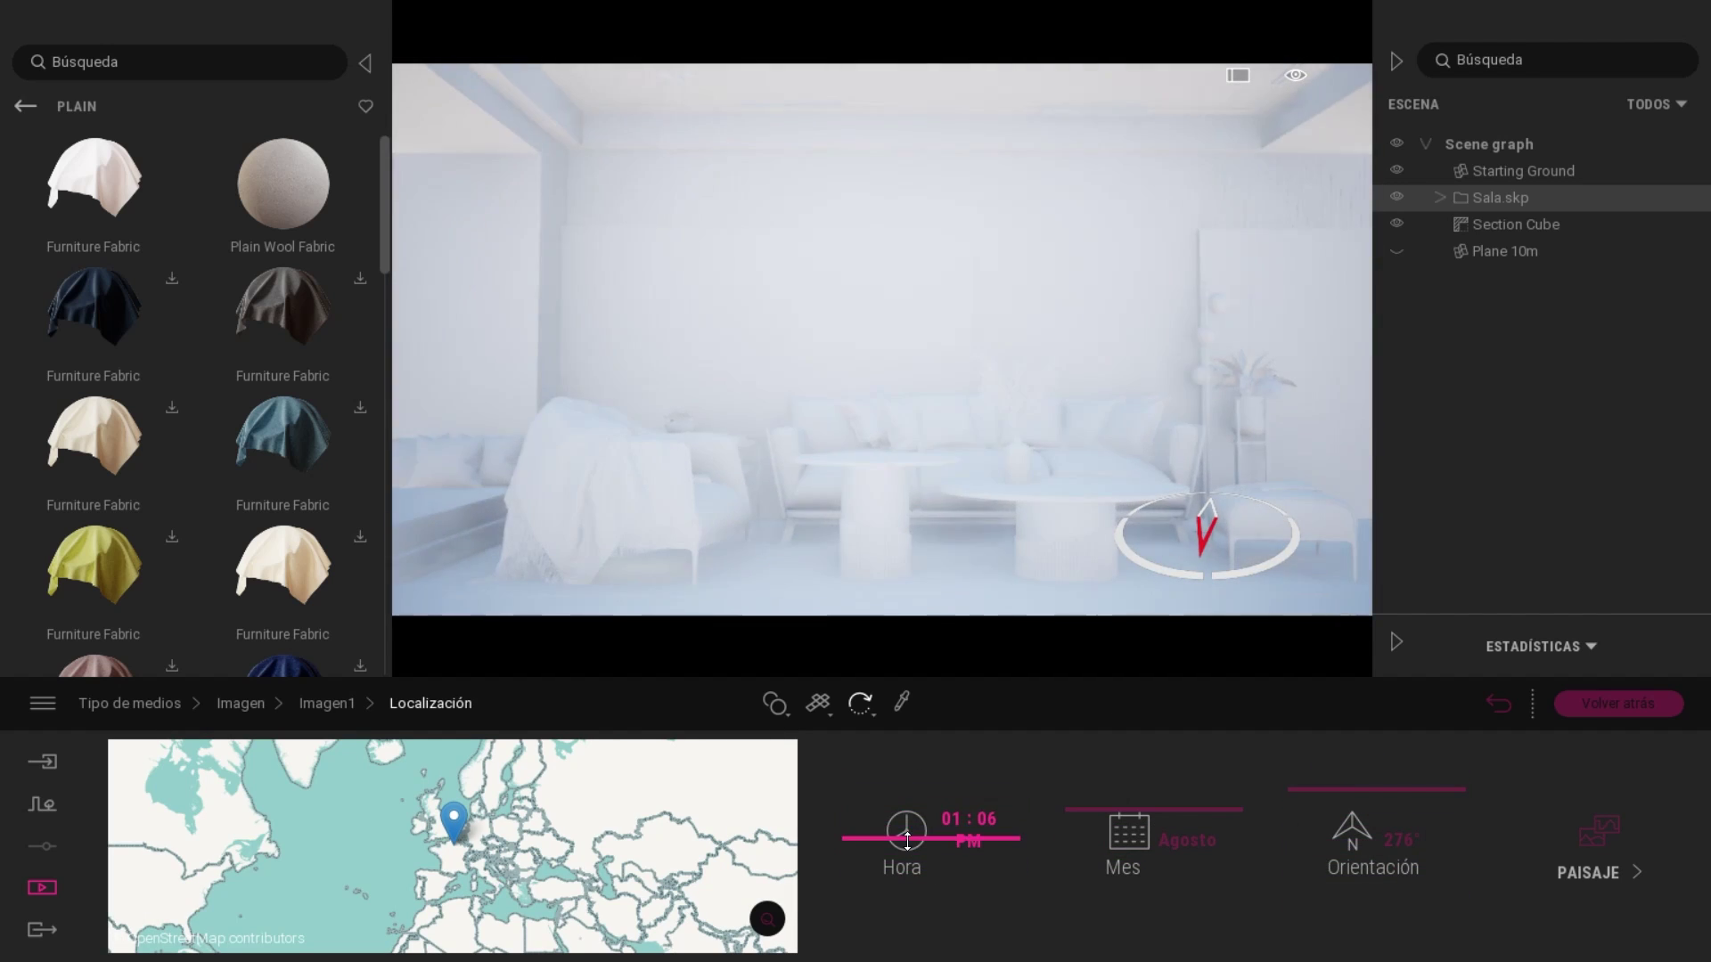
pyautogui.moveTo(1318, 802)
pyautogui.mouseDown()
pyautogui.moveTo(1311, 869)
pyautogui.moveTo(1319, 834)
pyautogui.mouseUp()
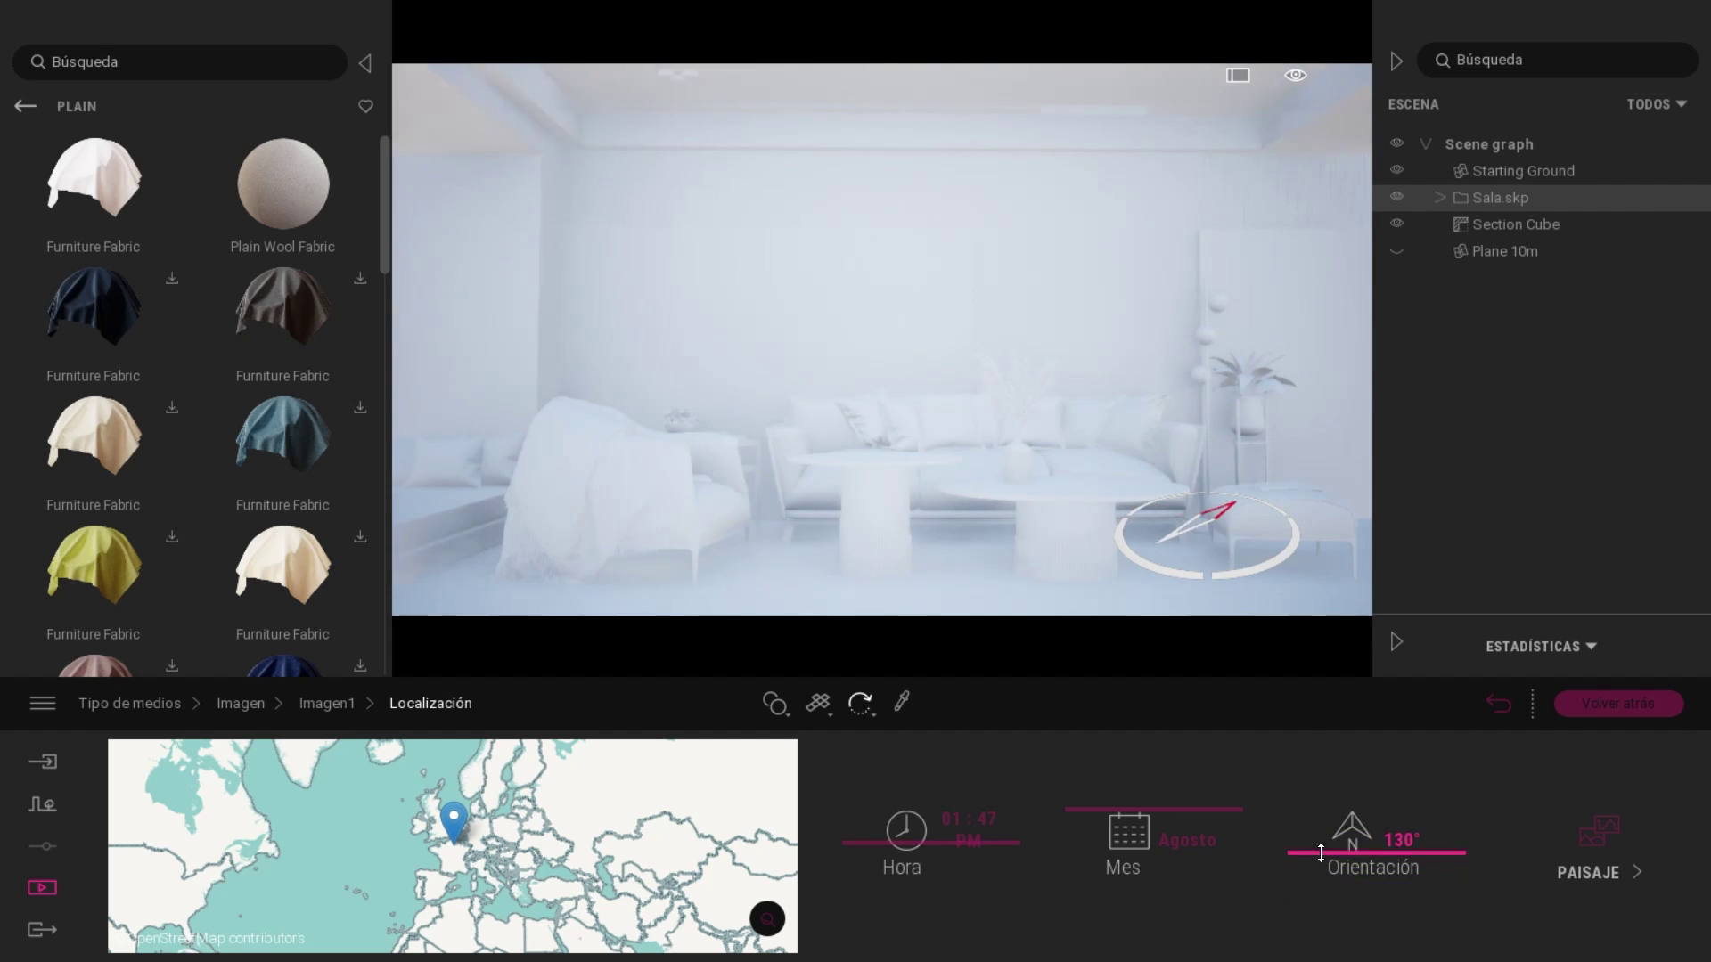
pyautogui.click(326, 710)
pyautogui.click(1119, 837)
pyautogui.click(1042, 837)
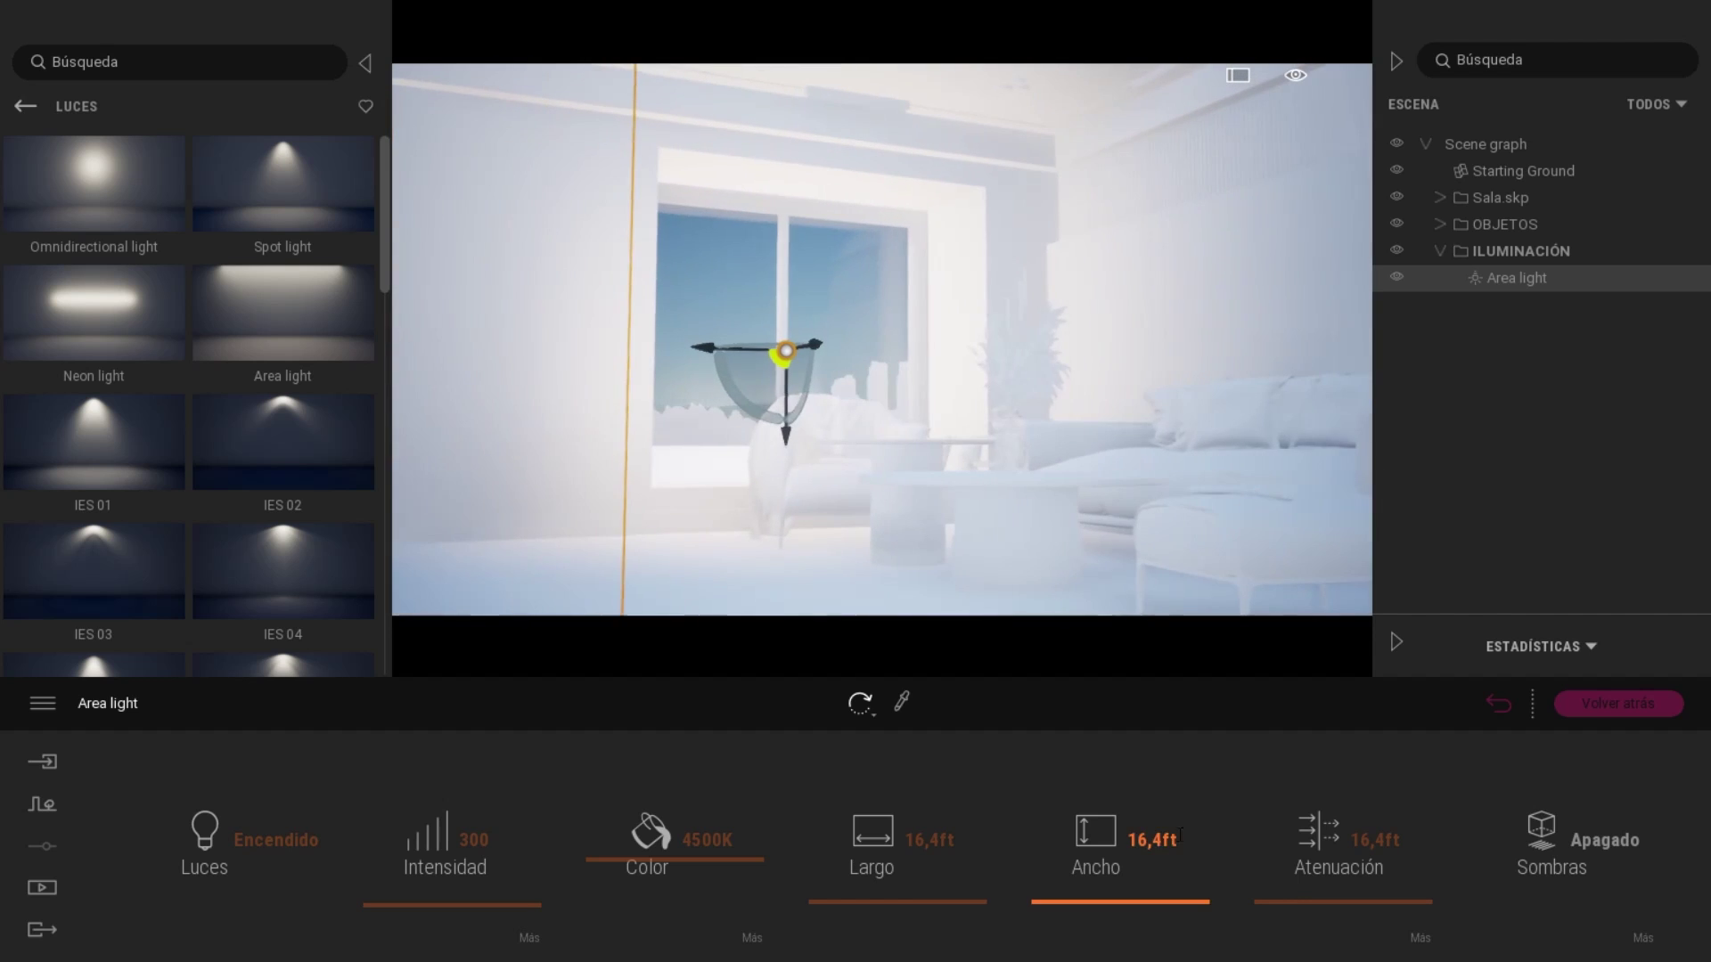
# Set the area light's width and length to 8.
pyautogui.write('8')
pyautogui.press('Return')
pyautogui.doubleClick(922, 839)
pyautogui.write('8')
pyautogui.press('Return')
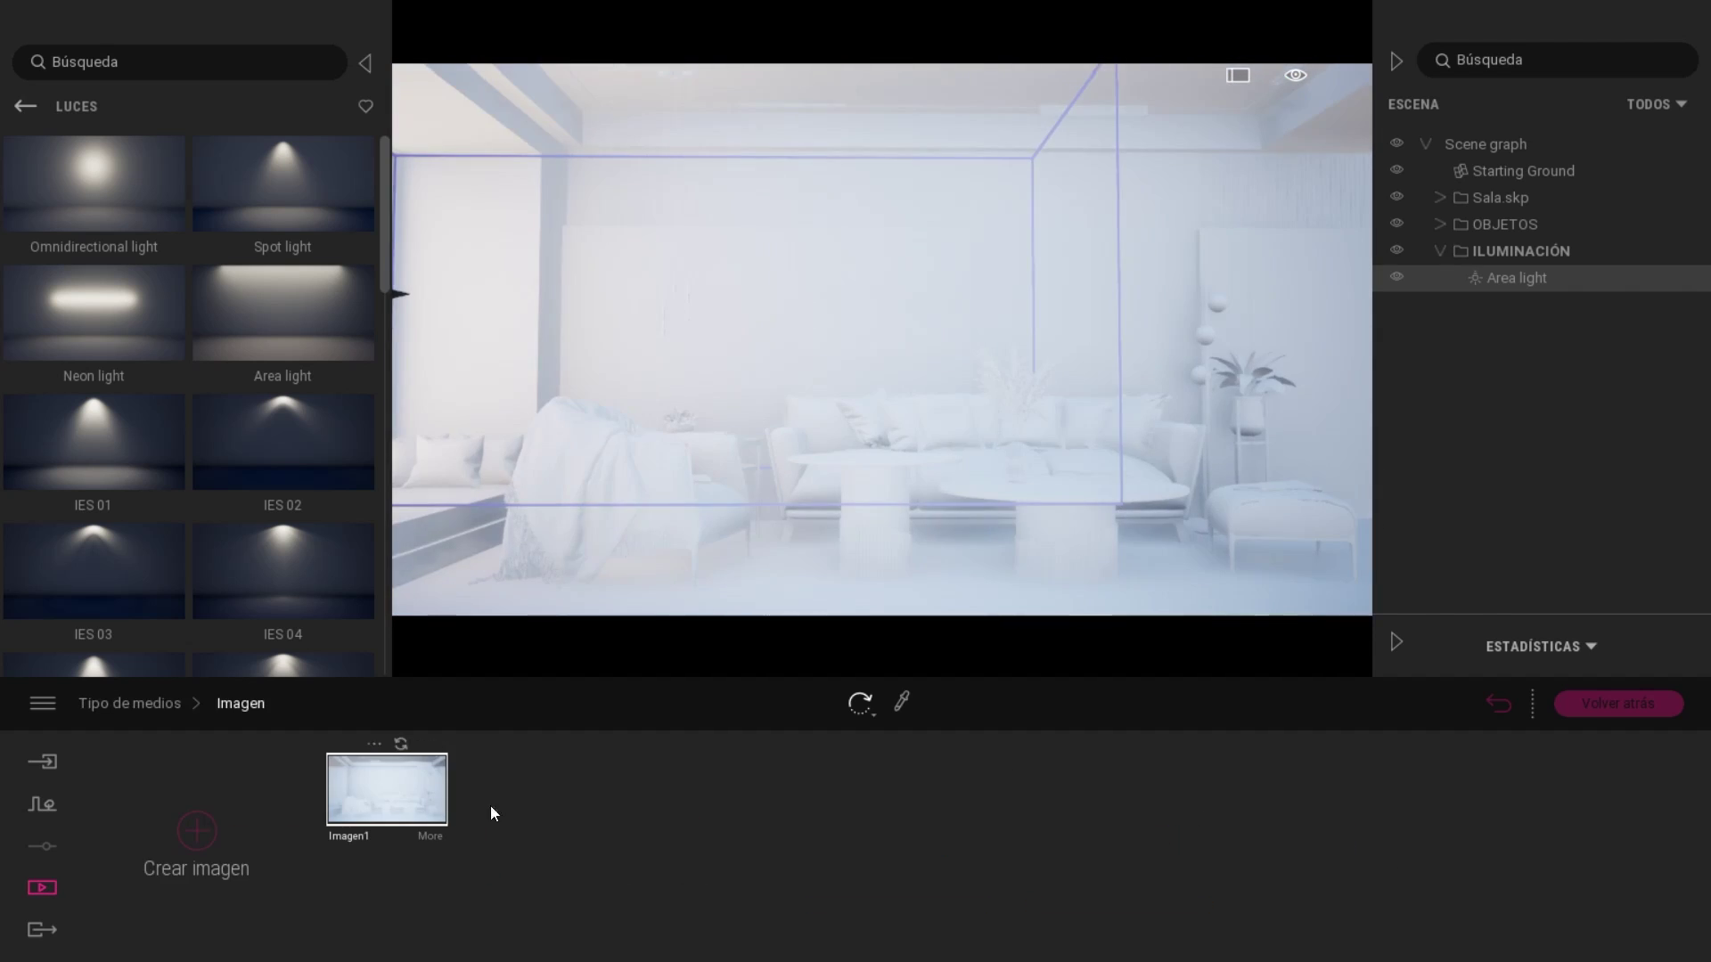
# Test the area light's shadows, volumetric shadows and attenuation, settling attenuation at 29 ft.
pyautogui.click(1573, 851)
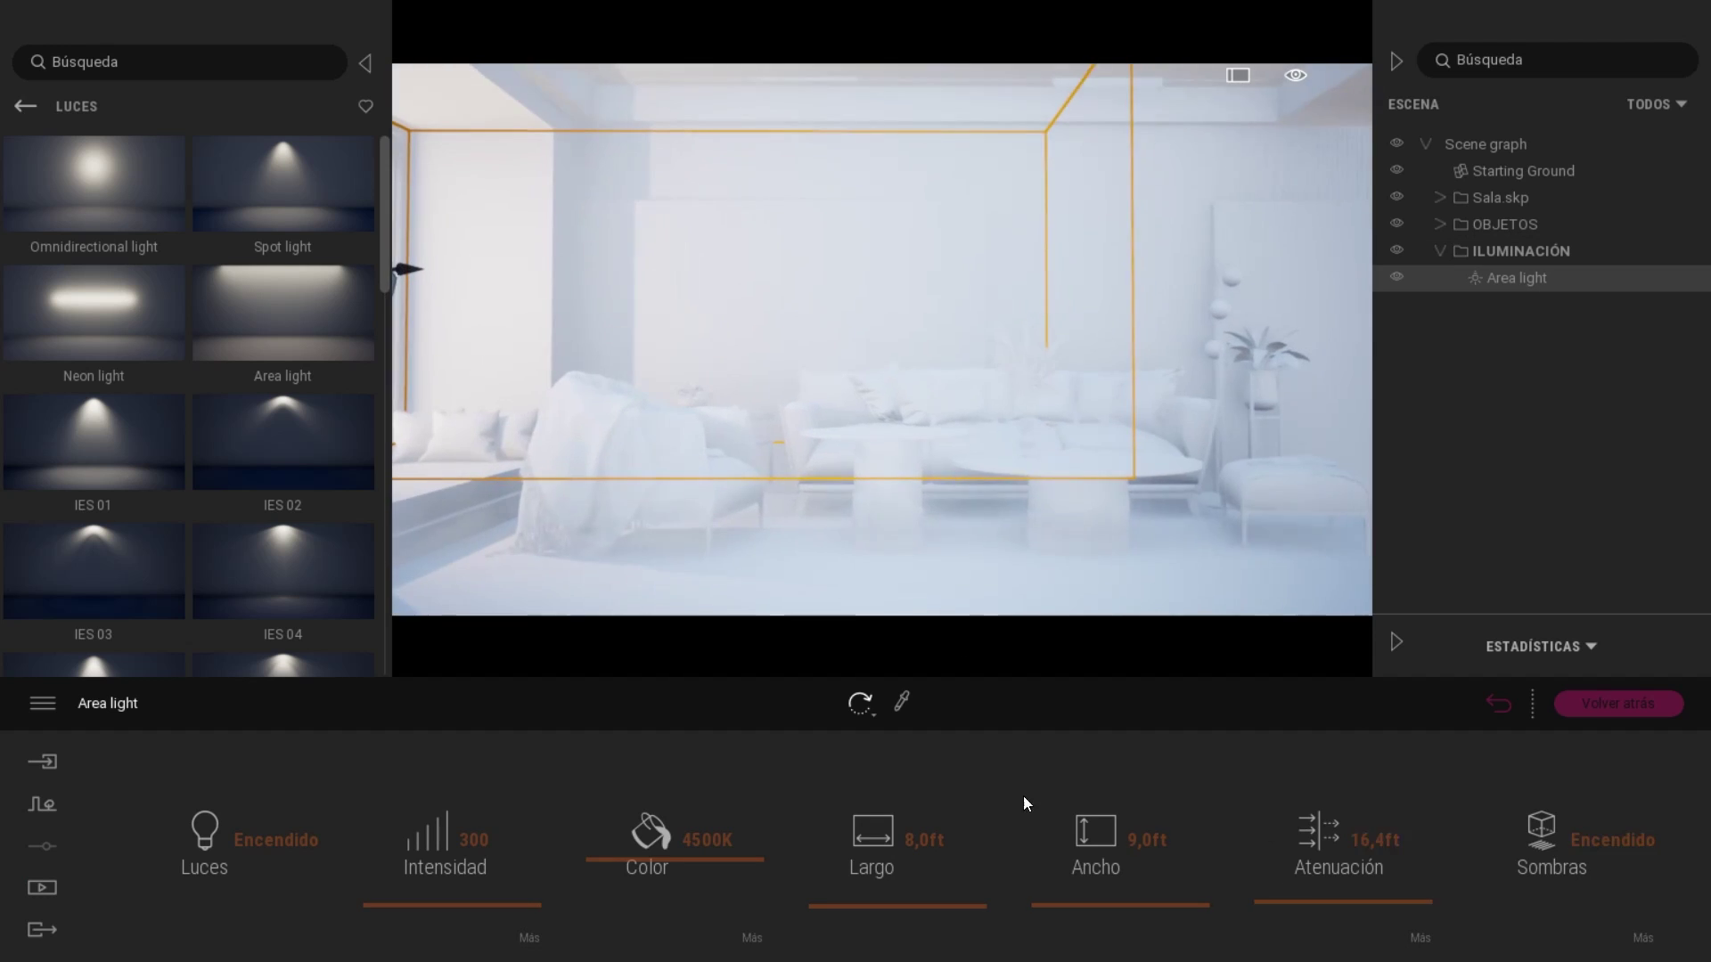
pyautogui.moveTo(1316, 902); pyautogui.dragTo(1319, 884)
pyautogui.click(1548, 869)
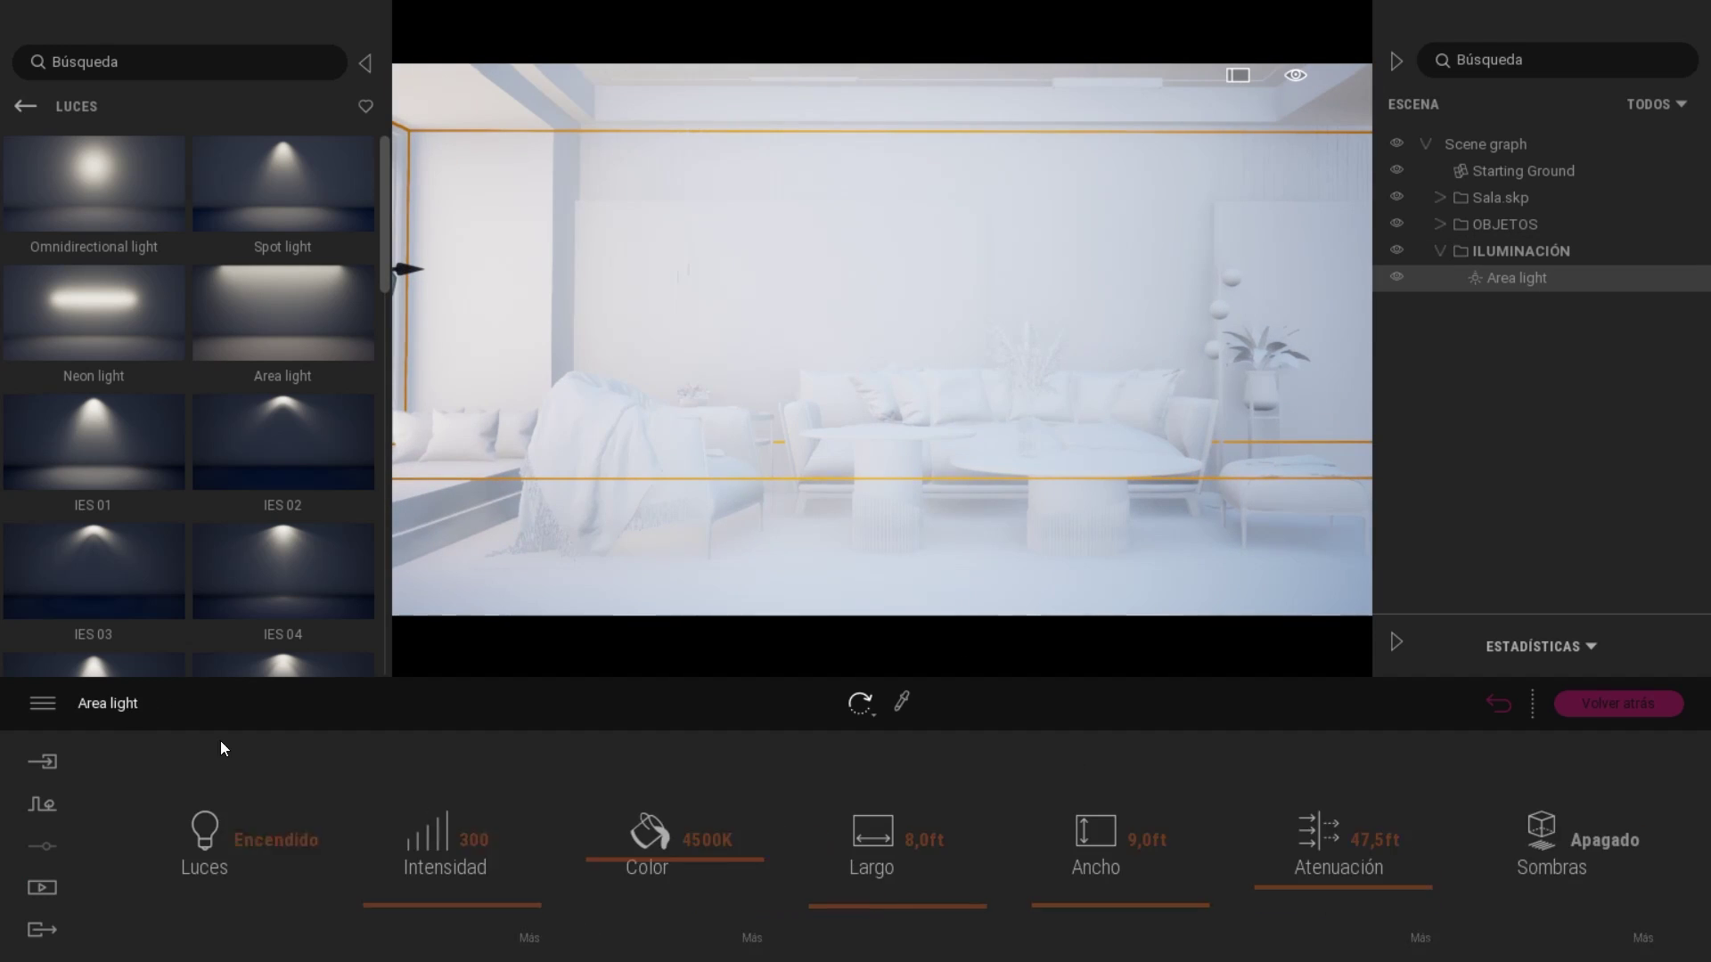
pyautogui.click(45, 888)
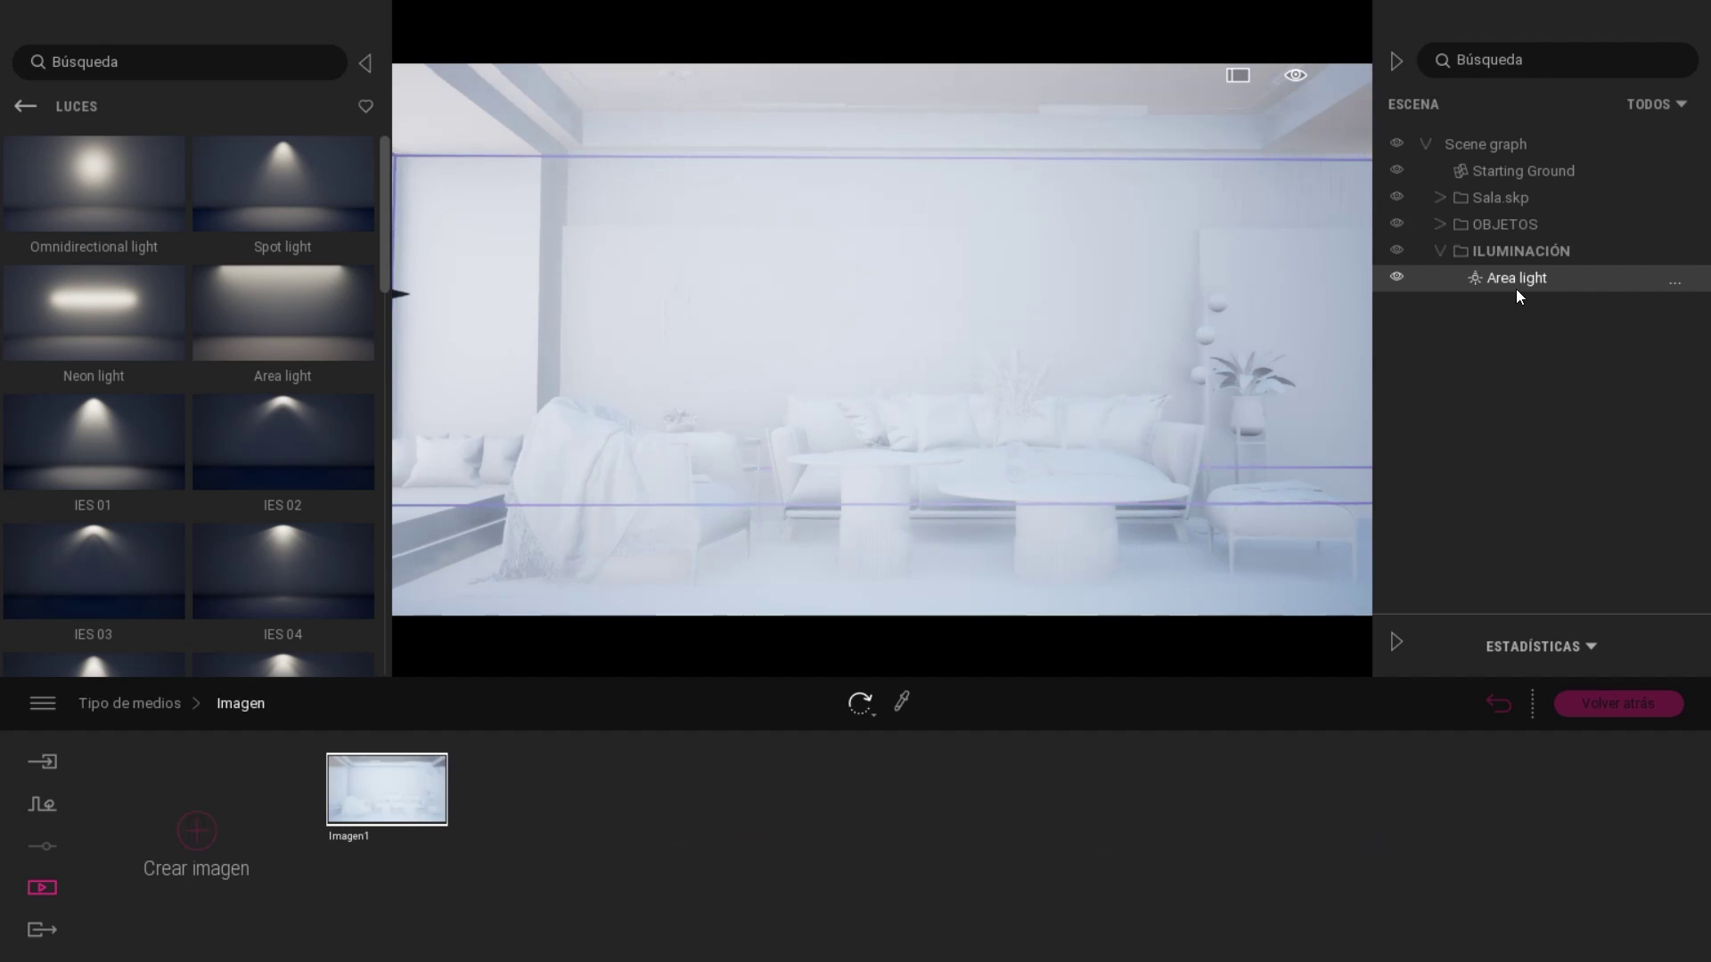
pyautogui.click(1516, 277)
pyautogui.moveTo(1317, 902); pyautogui.dragTo(1316, 895)
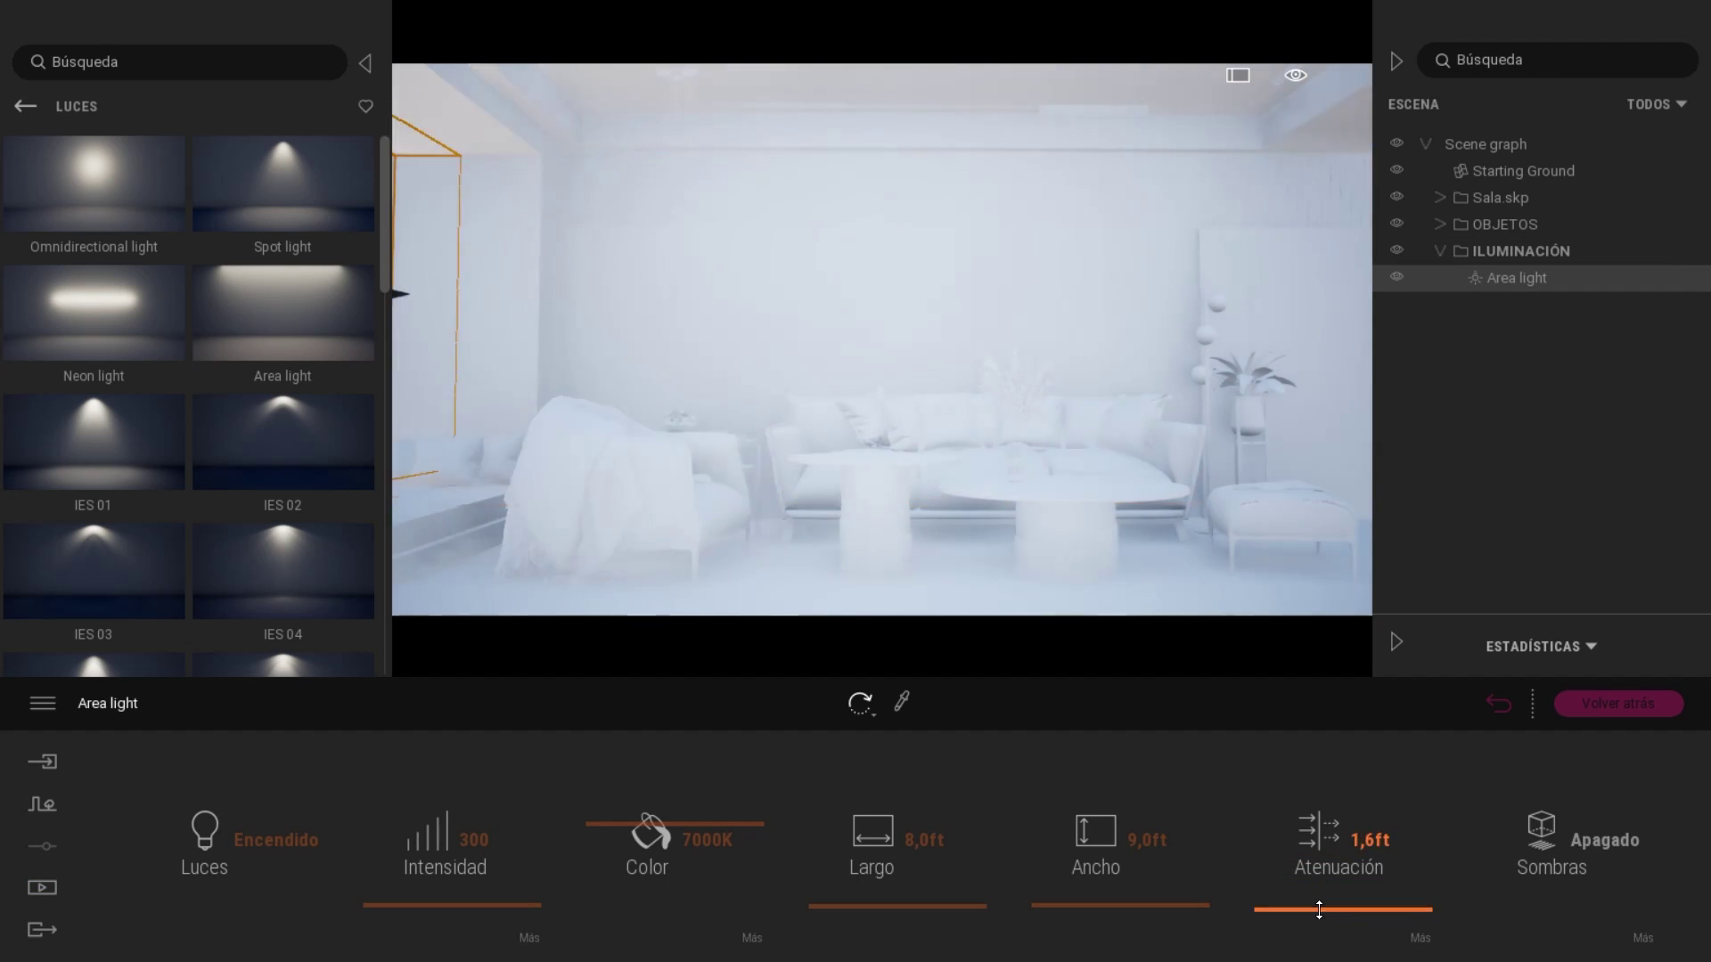
pyautogui.click(1559, 869)
pyautogui.click(897, 889)
pyautogui.click(92, 704)
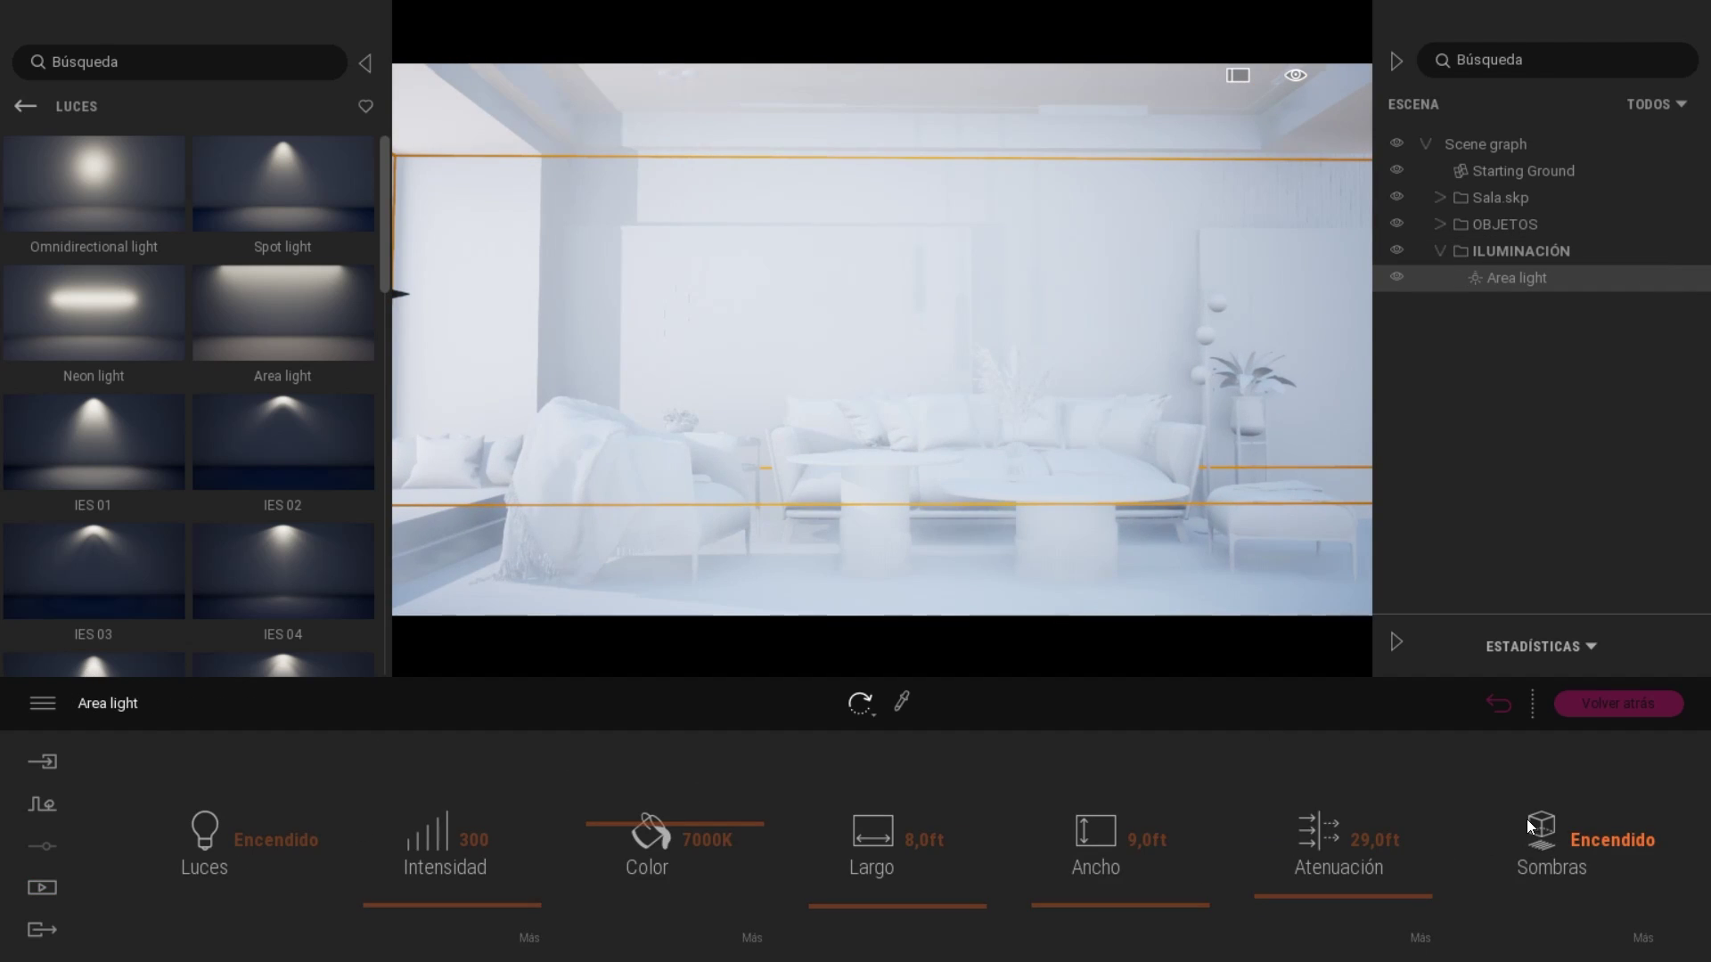
pyautogui.click(1558, 856)
pyautogui.click(1135, 341)
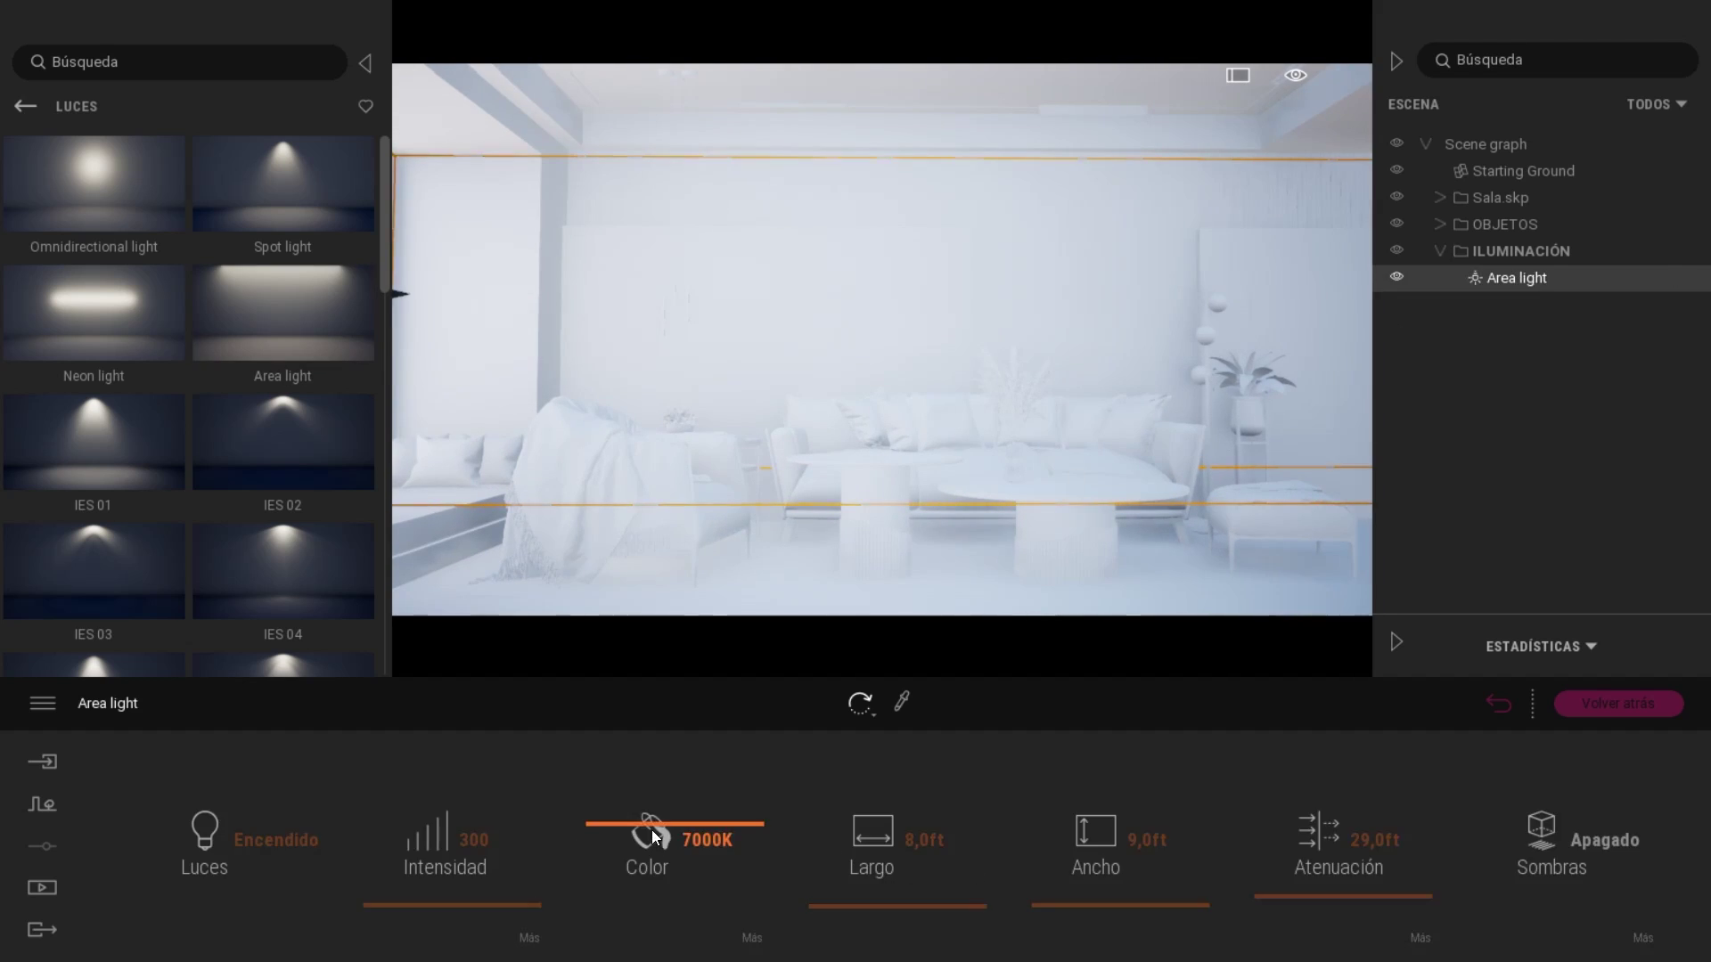
# Set the area light colour temperature to 7000K.
pyautogui.click(654, 841)
pyautogui.click(1232, 446)
pyautogui.click(25, 106)
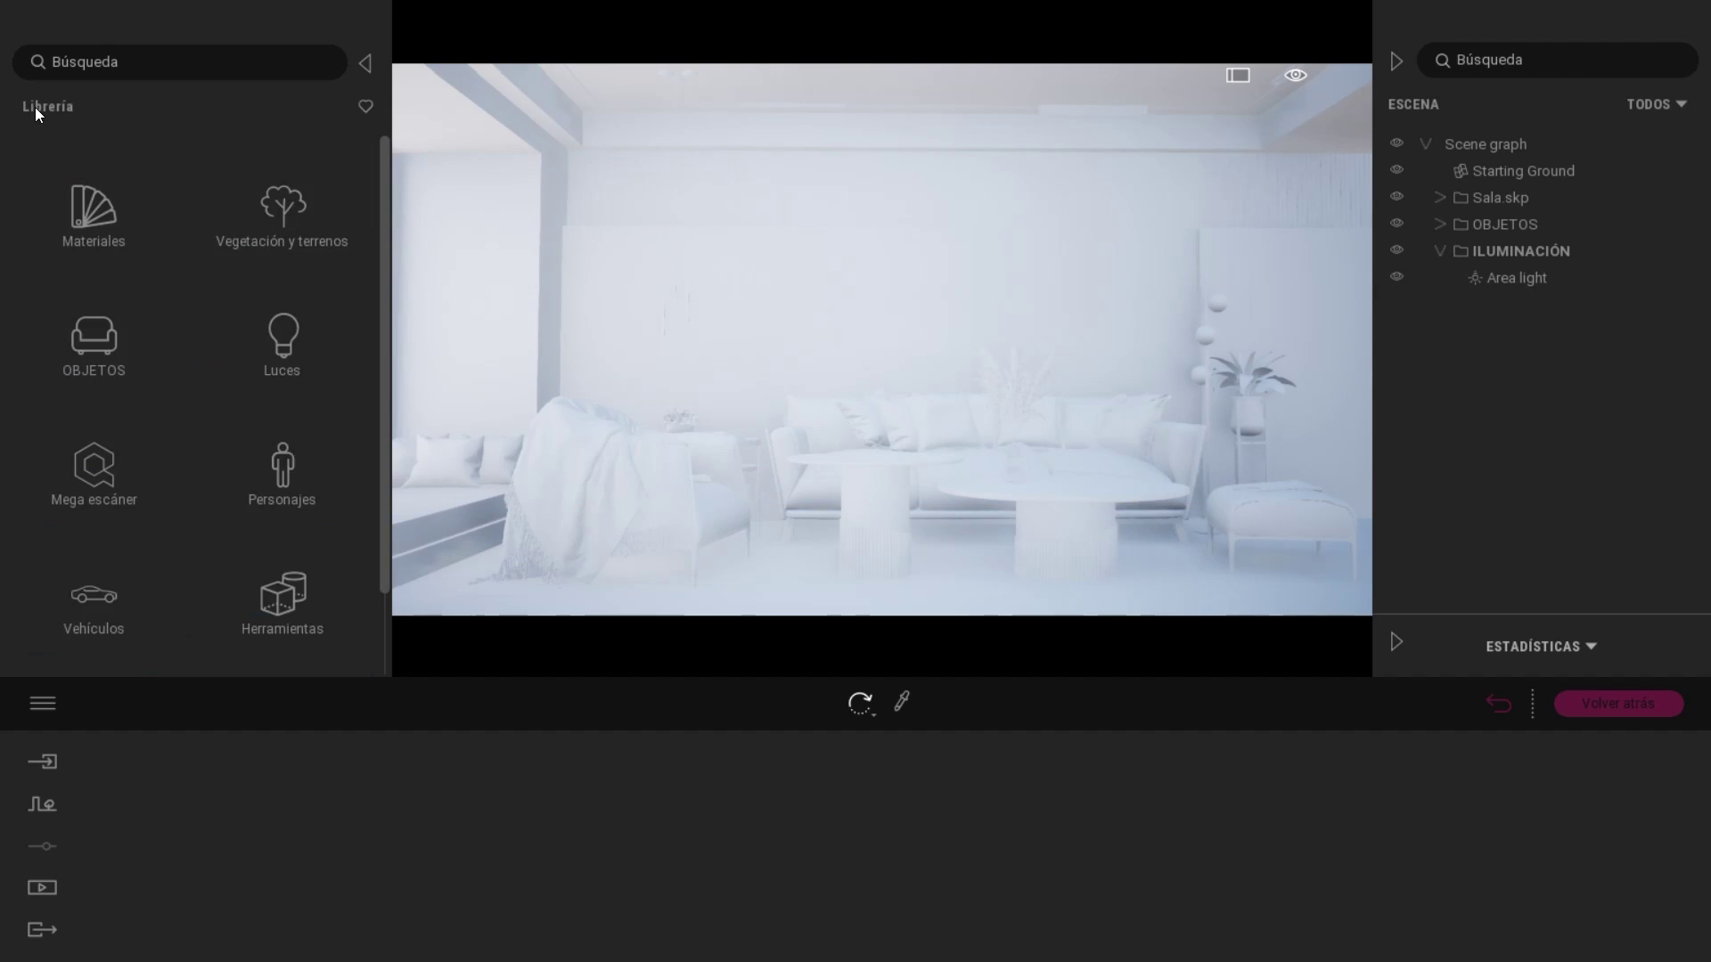
pyautogui.click(1568, 837)
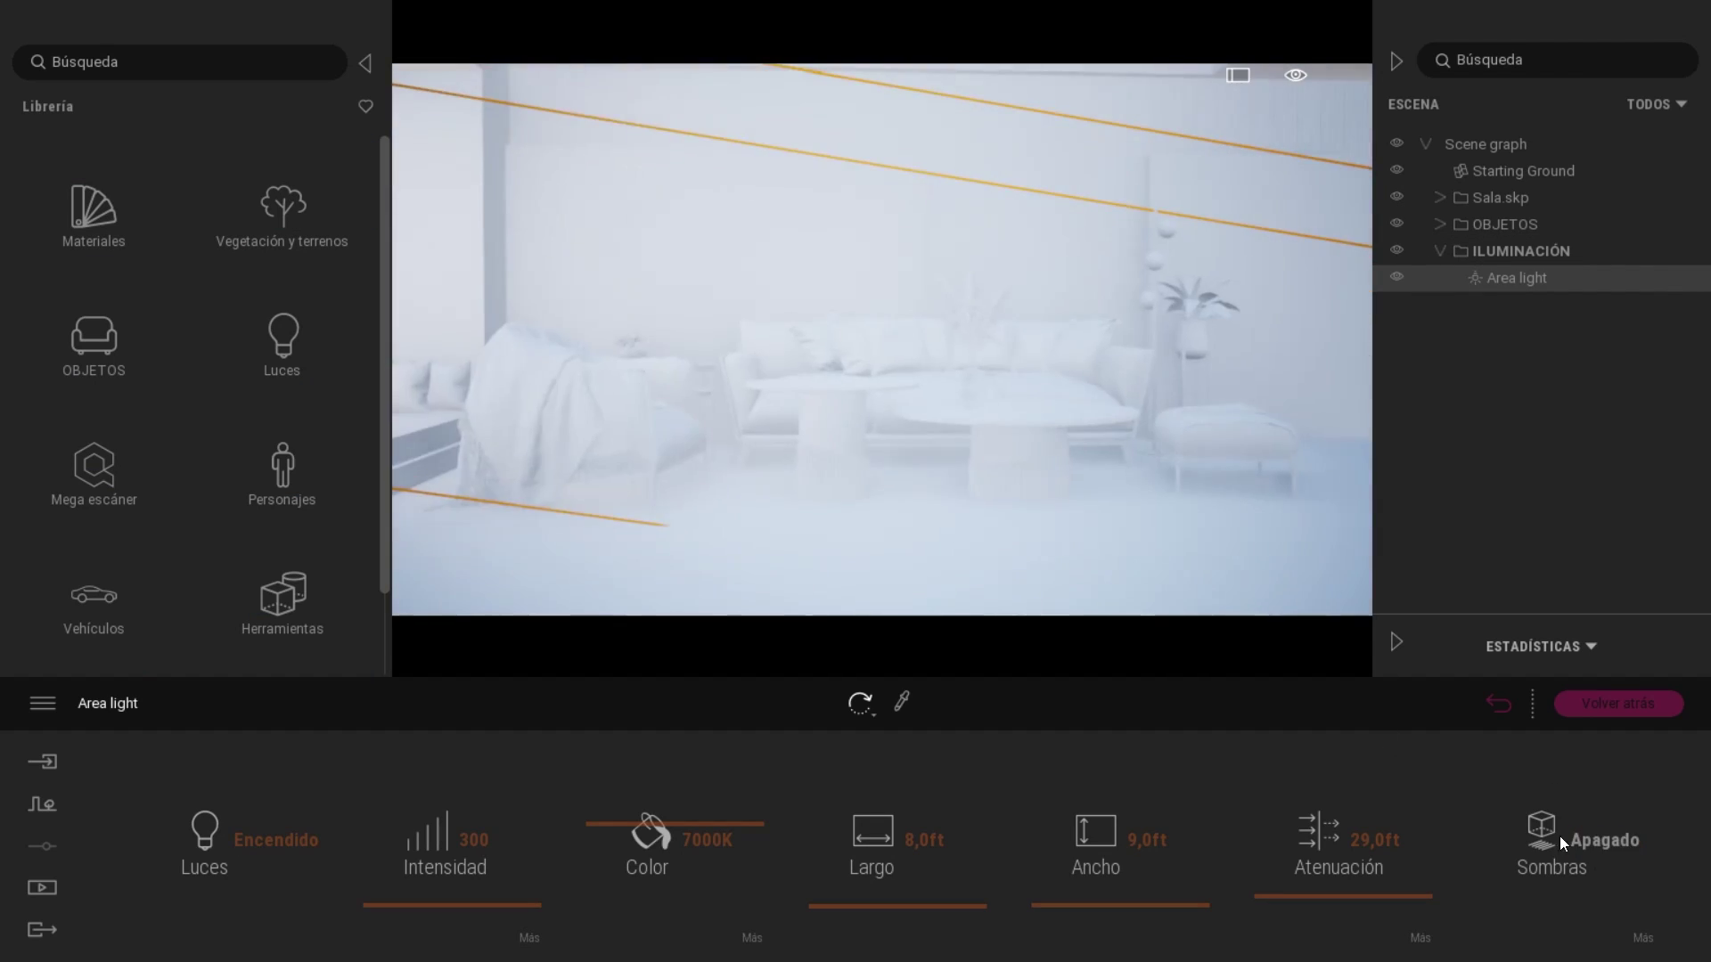
# Reselect the area light in the scene tree and paste a duplicate copy.
pyautogui.moveTo(686, 234); pyautogui.dragTo(772, 258)
pyautogui.moveTo(772, 258); pyautogui.dragTo(552, 127, button='right')
pyautogui.click(553, 127)
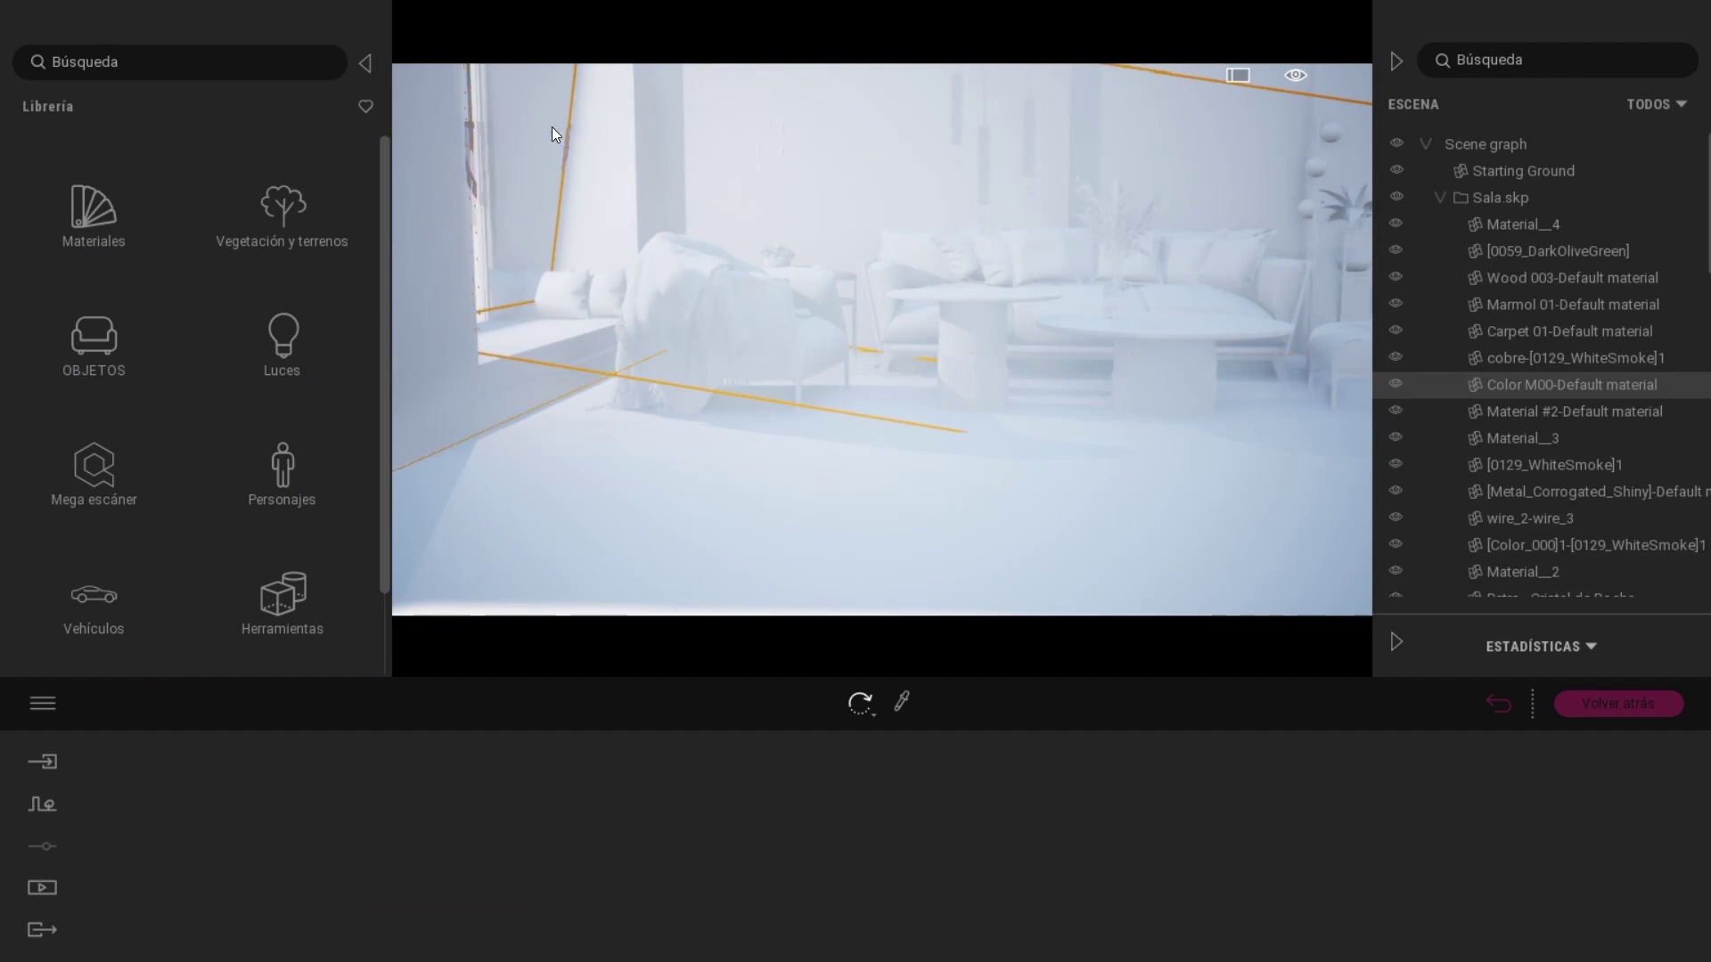
pyautogui.click(526, 151)
pyautogui.moveTo(527, 152); pyautogui.dragTo(561, 135)
pyautogui.moveTo(487, 132); pyautogui.dragTo(771, 440, button='right')
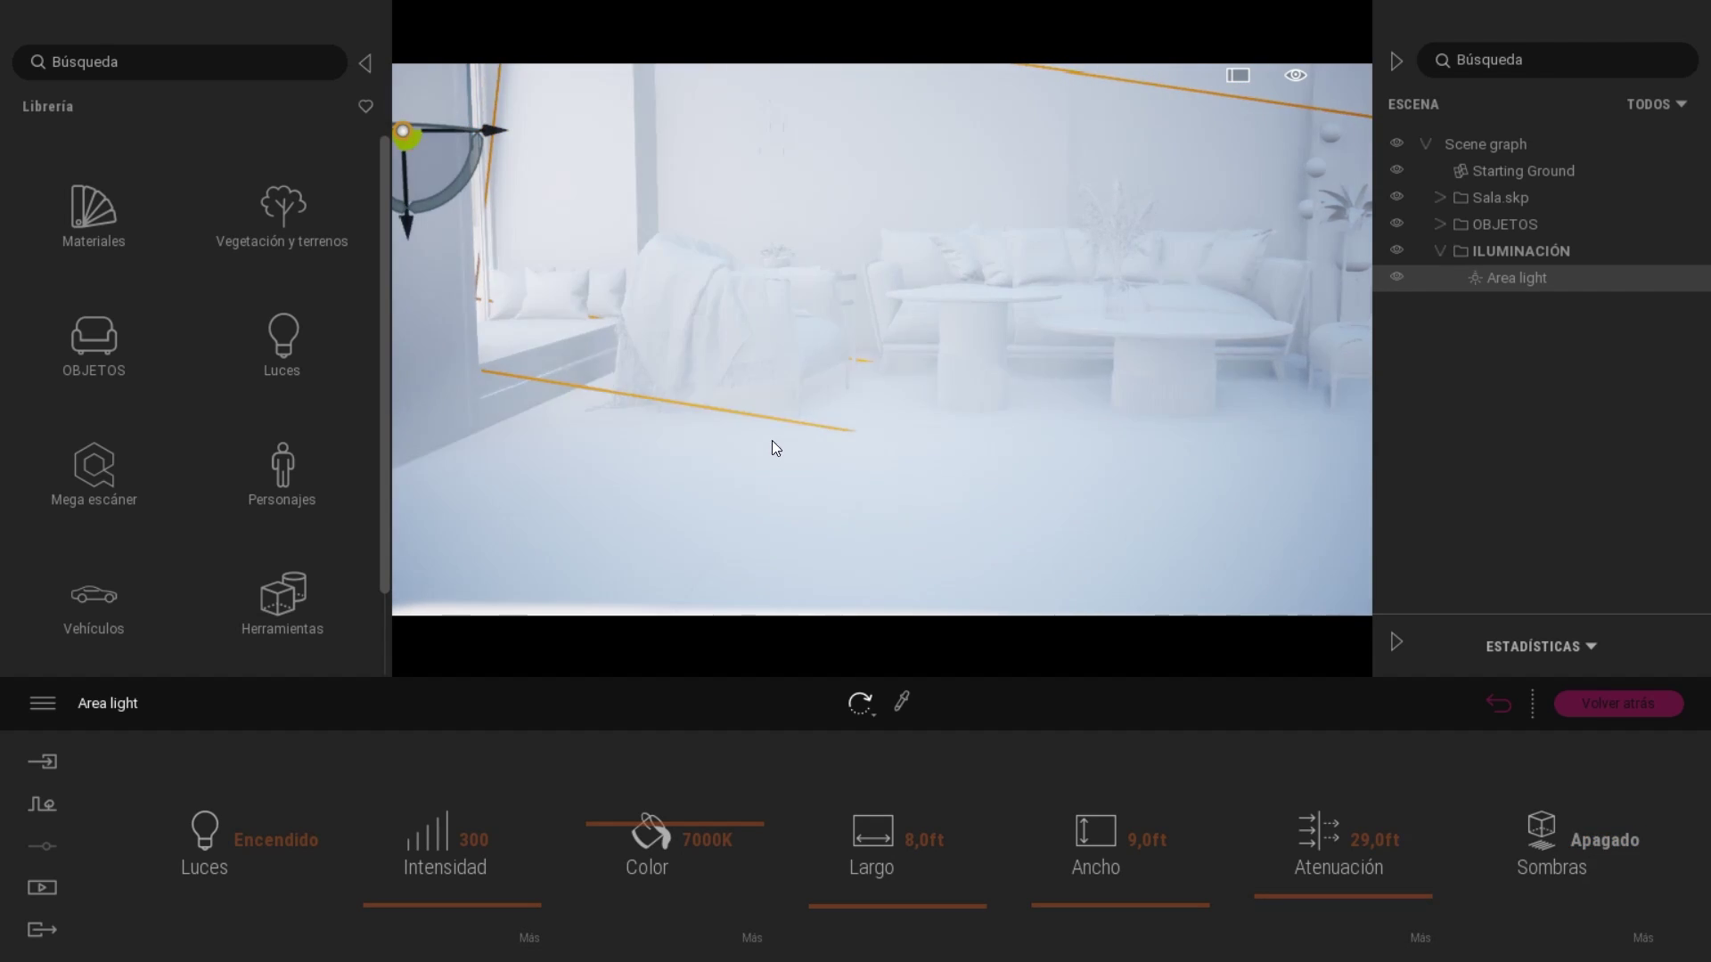
pyautogui.click(772, 440)
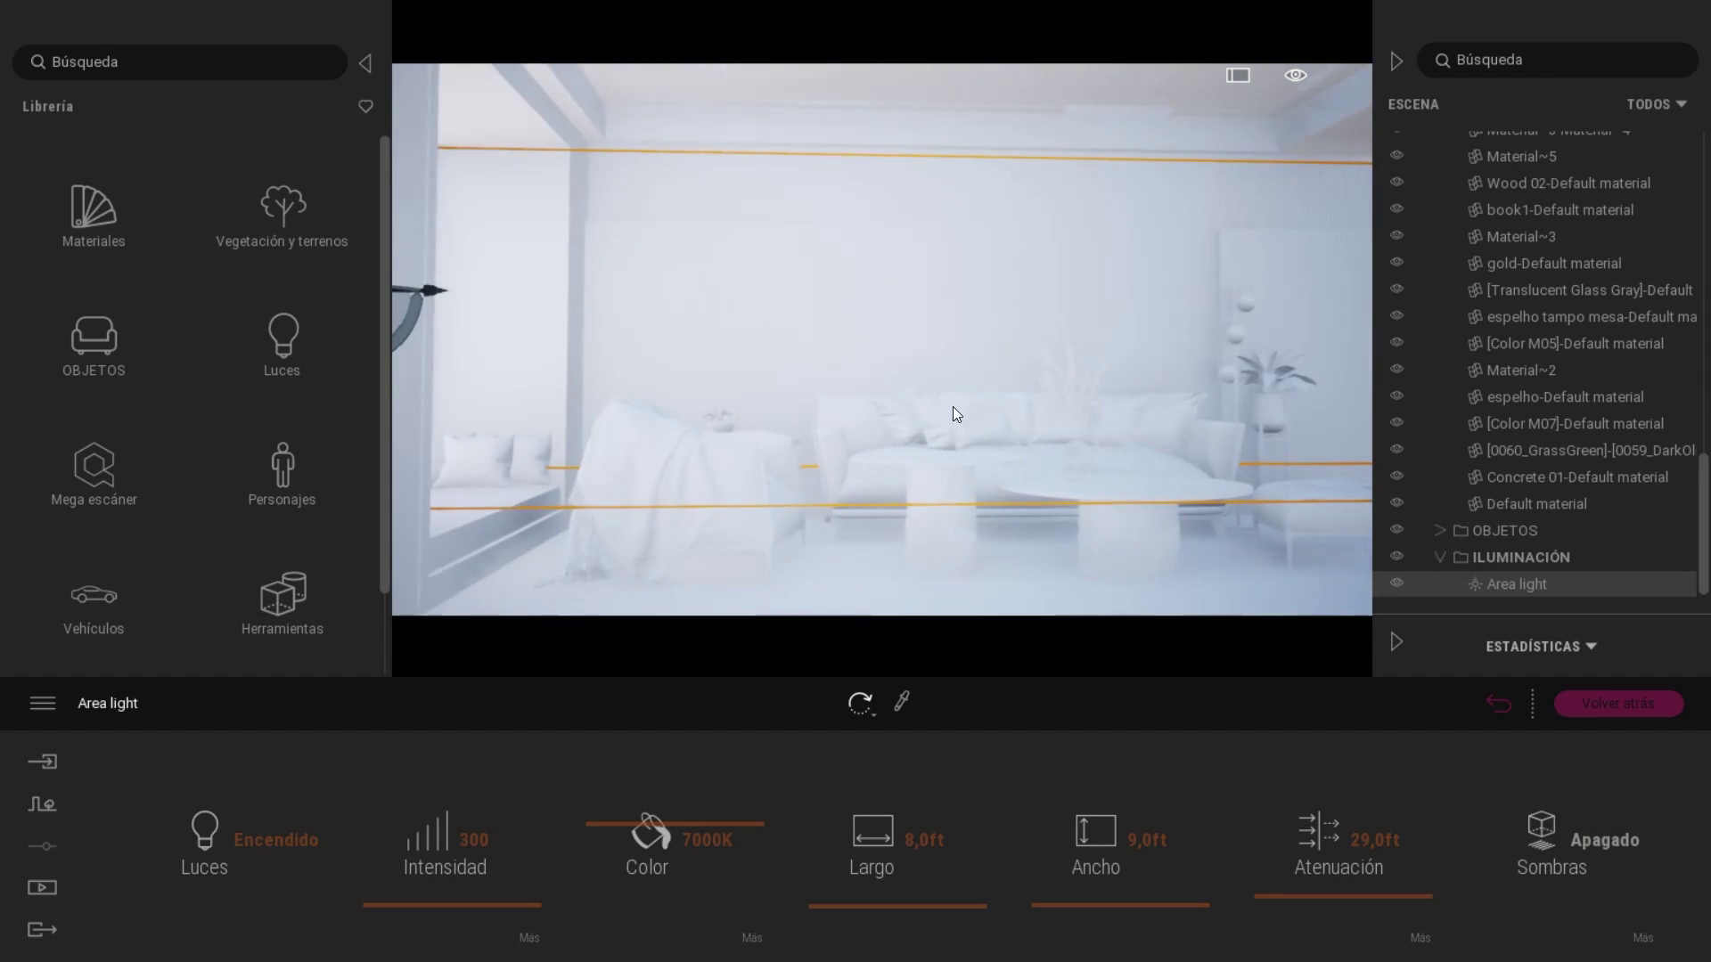
pyautogui.scroll(5, 1452, 178)
pyautogui.click(1440, 197)
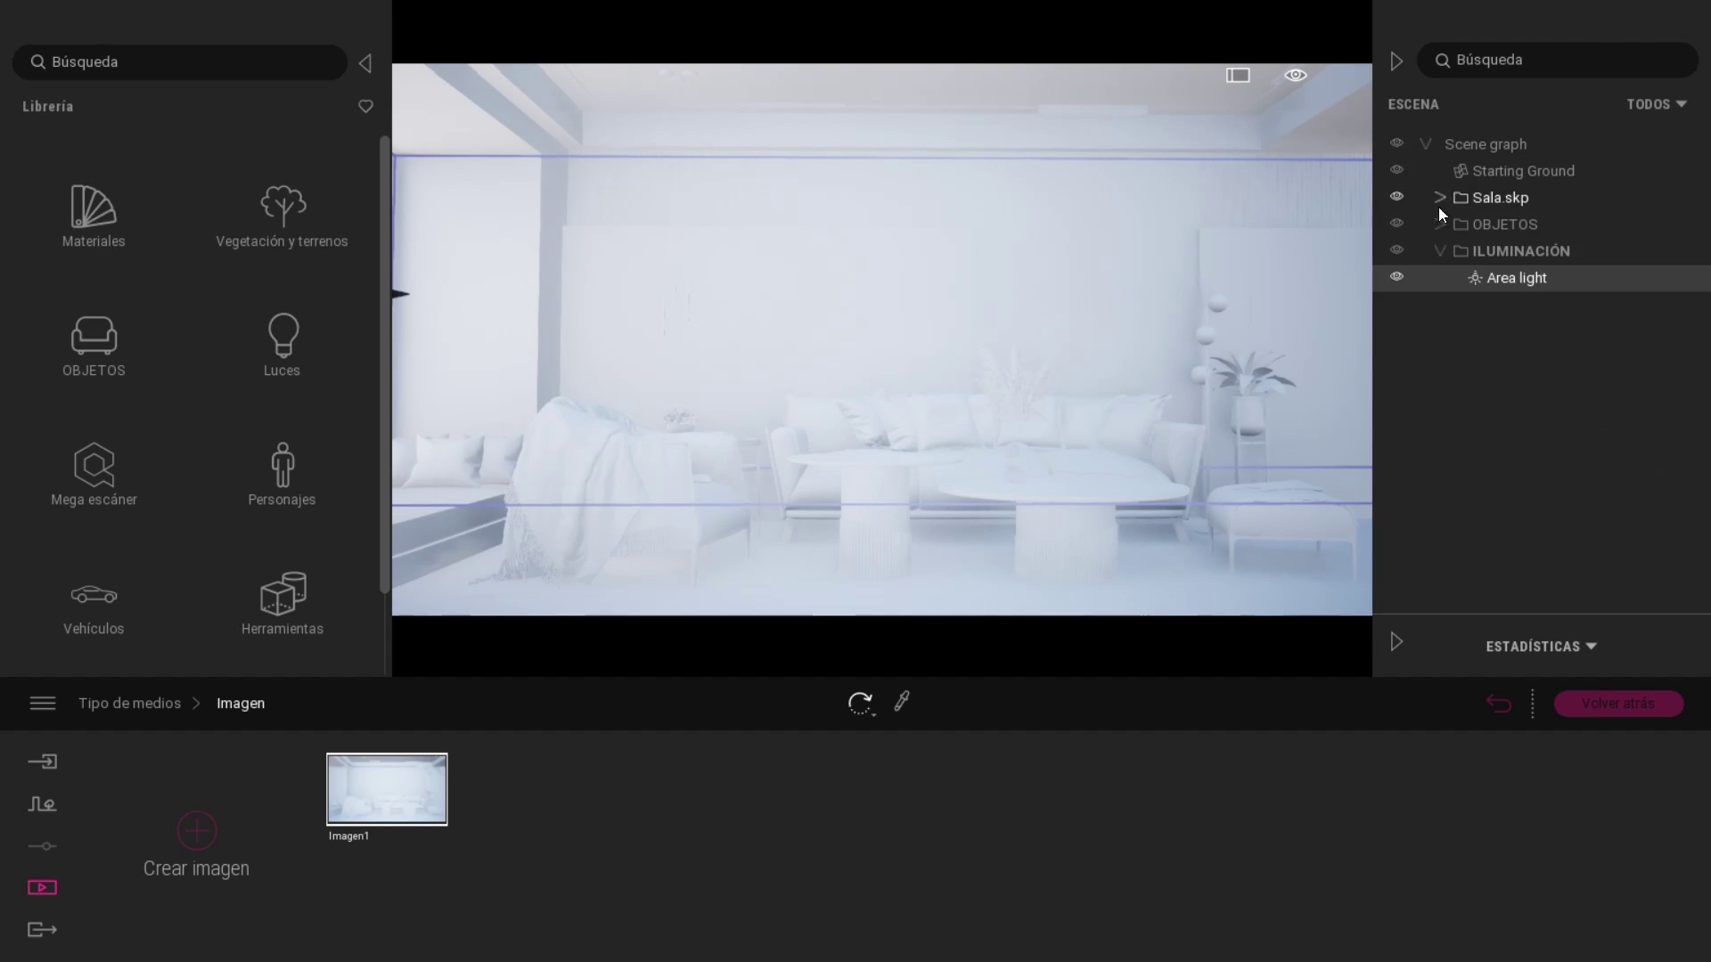
pyautogui.click(1493, 278)
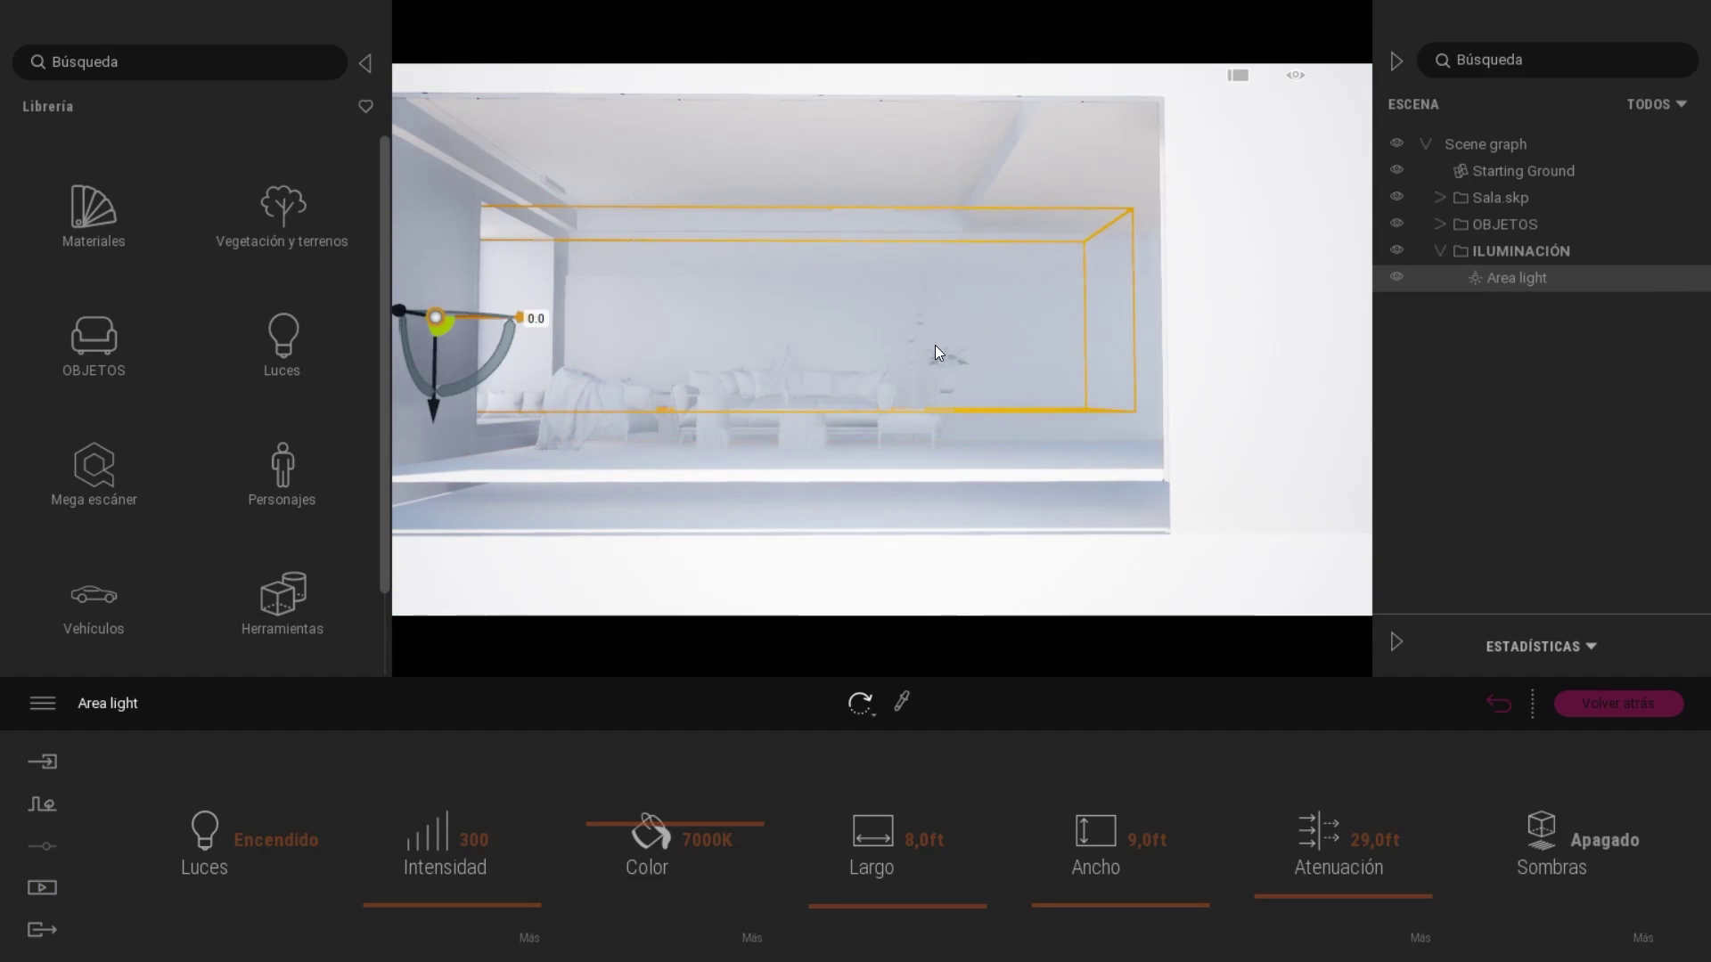
pyautogui.hotkey('ctrl', 'c')
pyautogui.hotkey('ctrl', 'v')
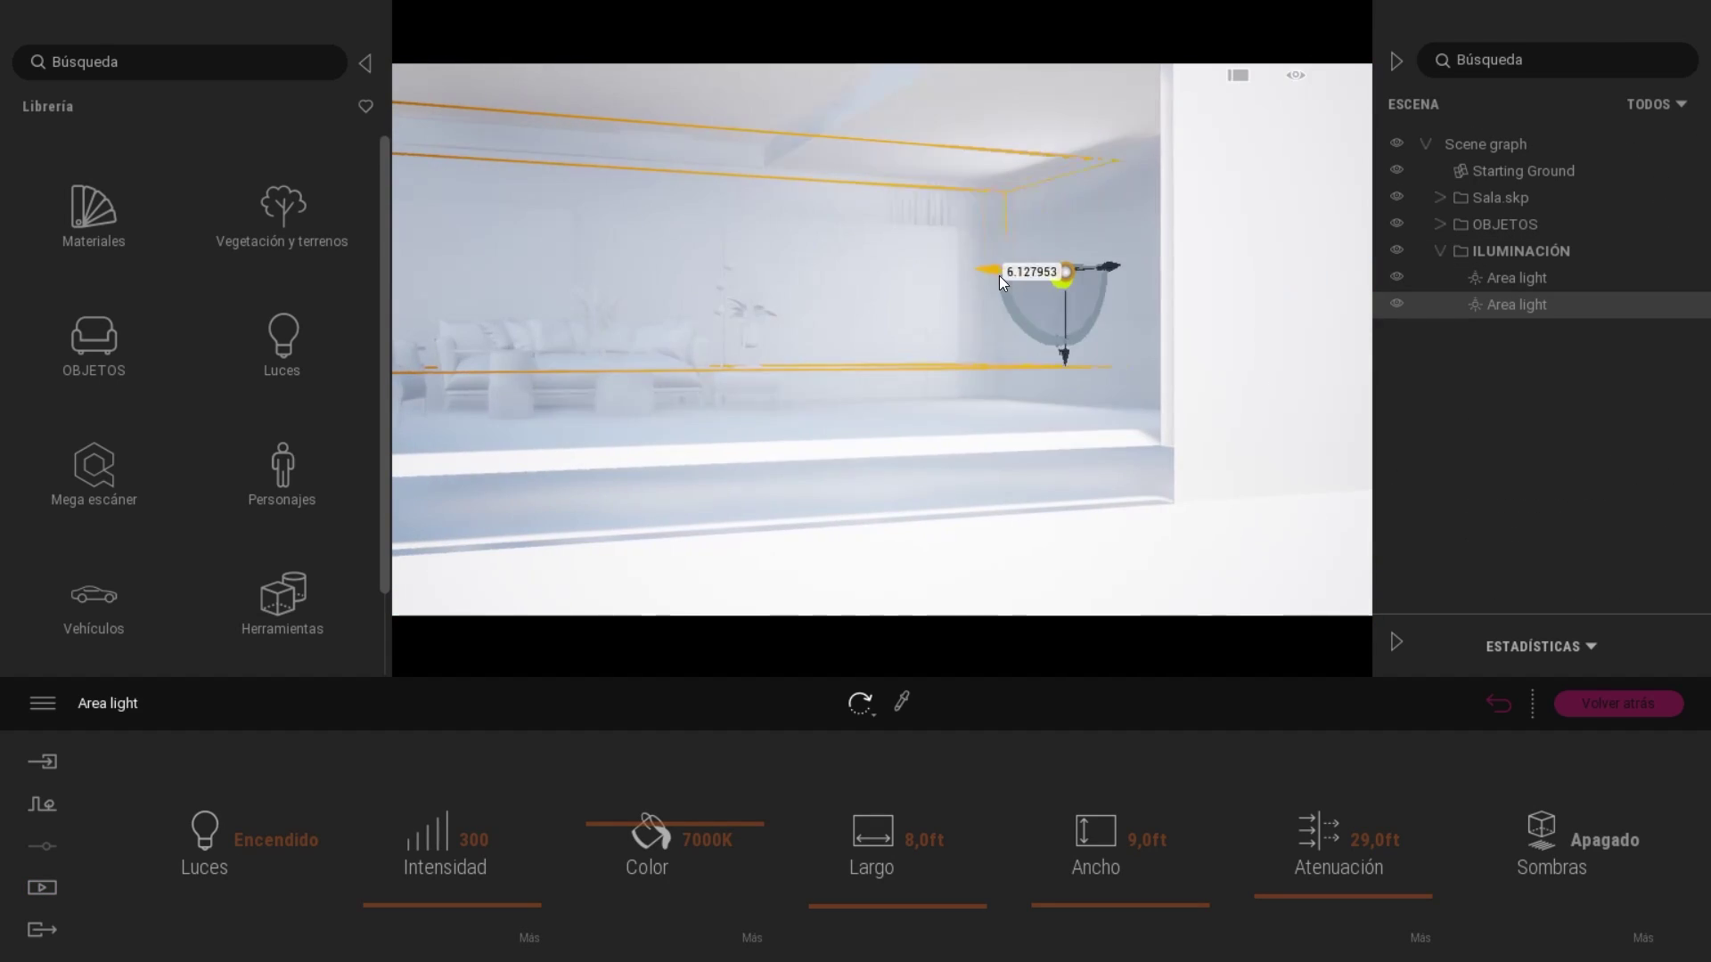
# Give the first area light an intensity of 400.
pyautogui.click(1515, 278)
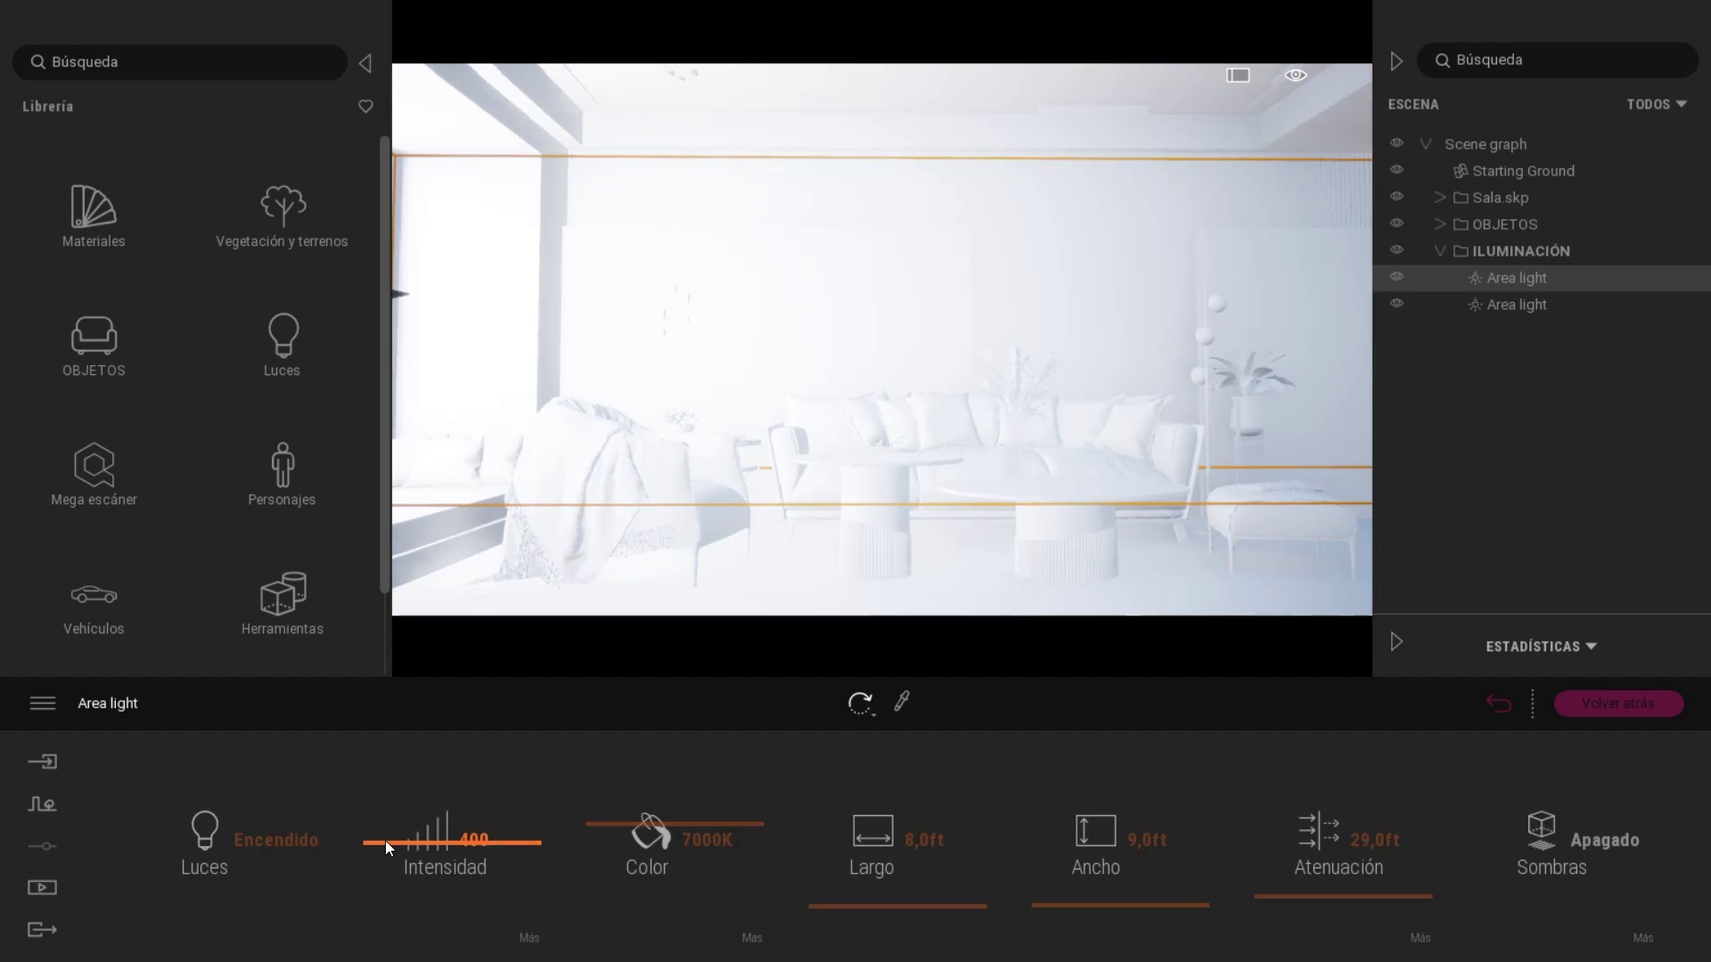
pyautogui.click(385, 841)
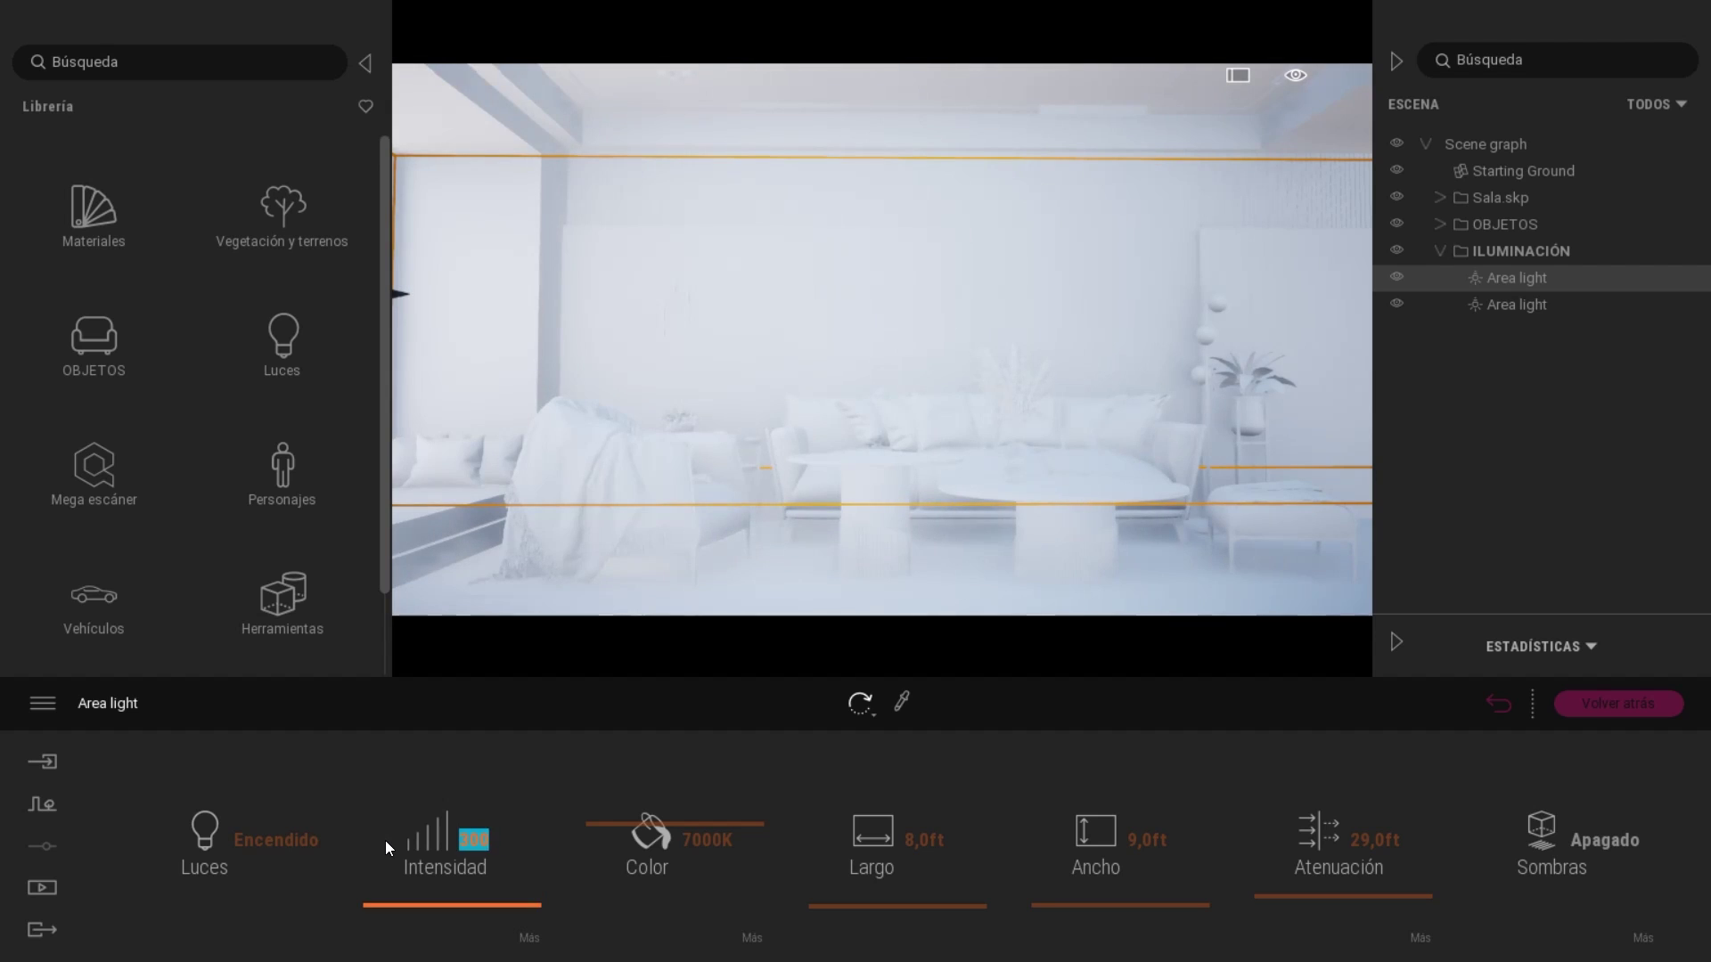
pyautogui.write('400')
pyautogui.press('Return')
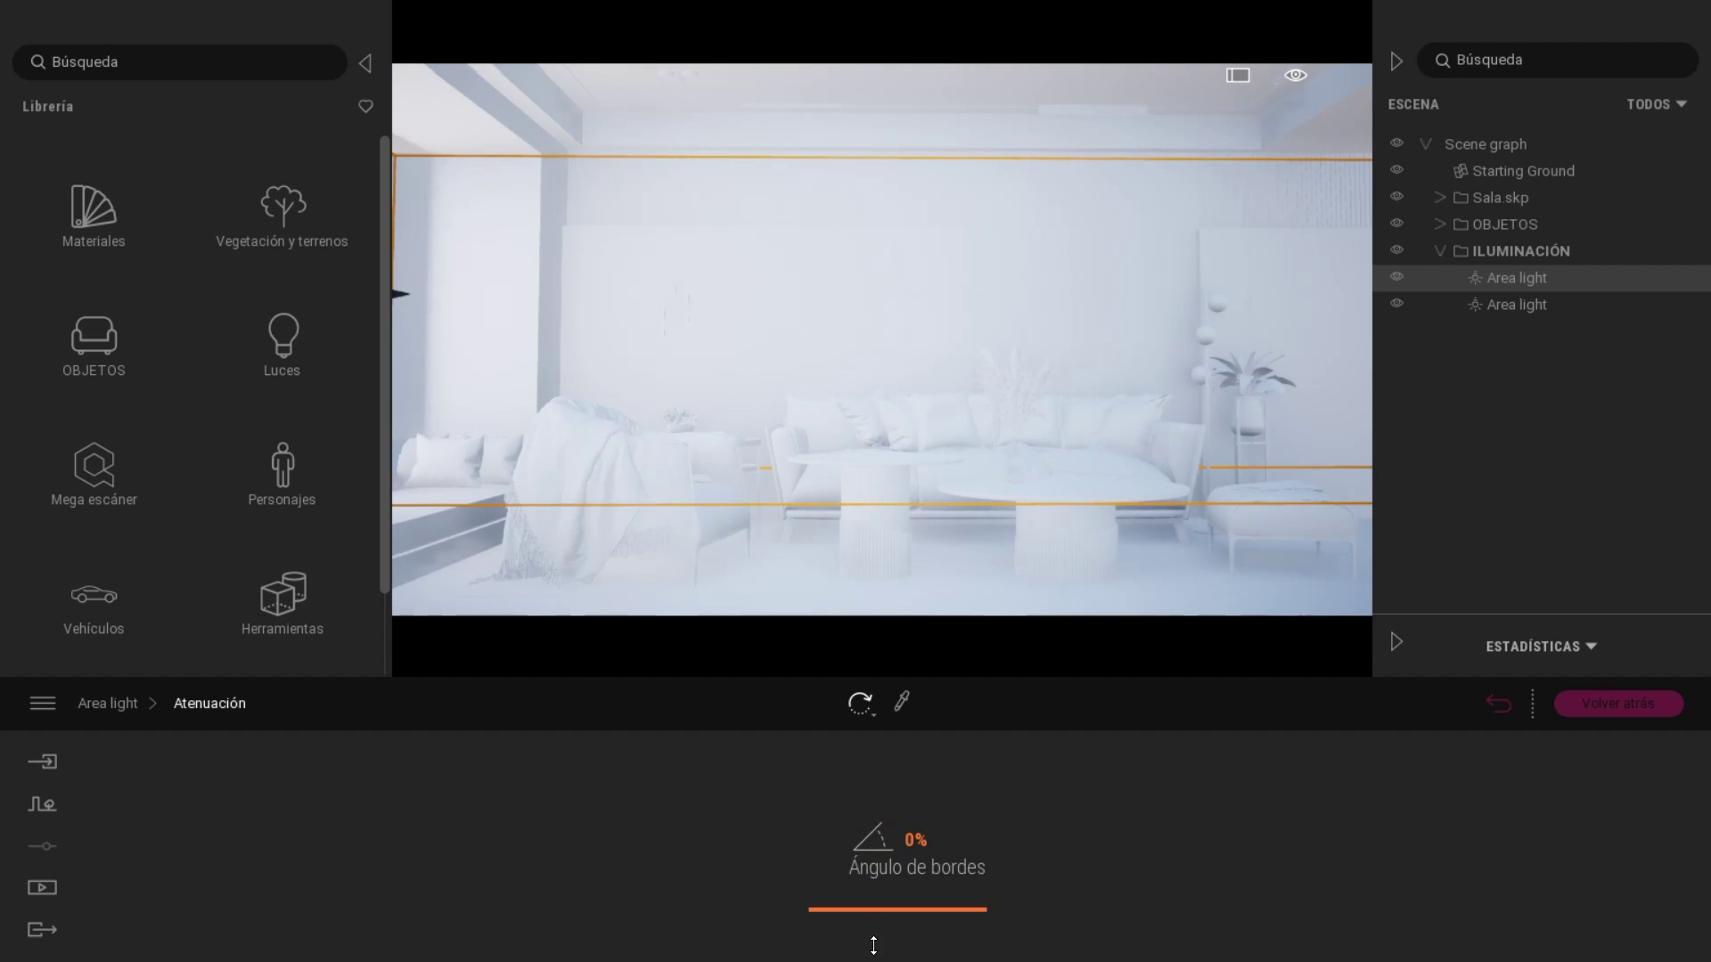
pyautogui.click(473, 287)
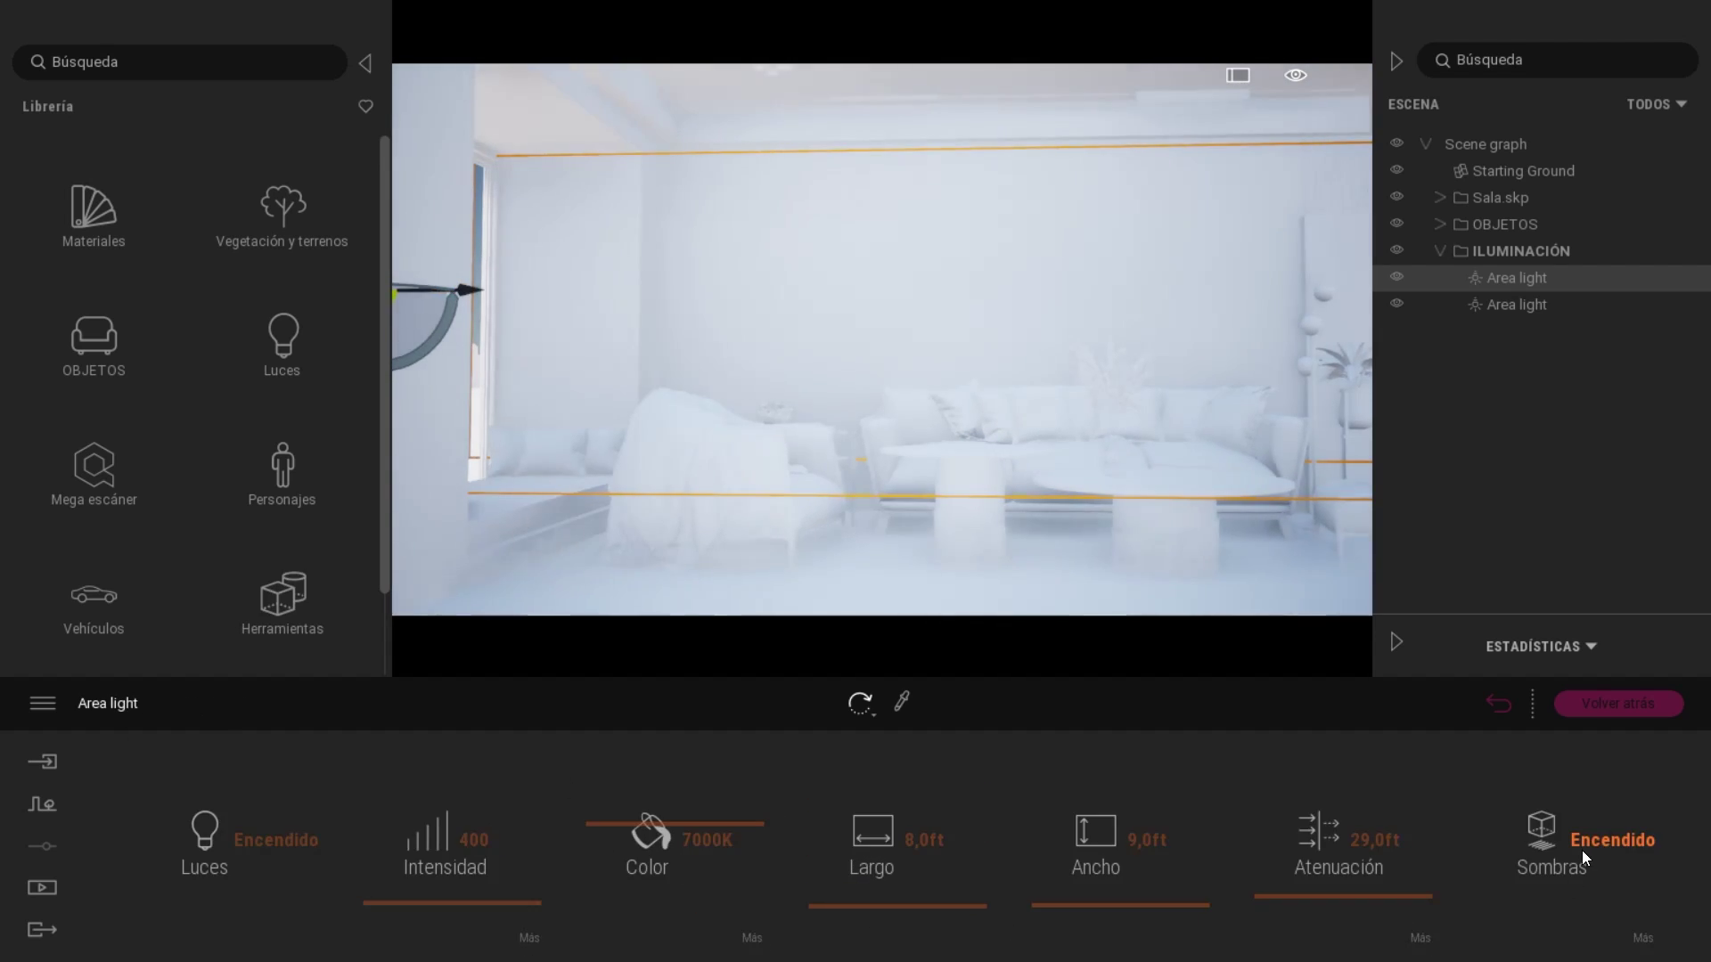
pyautogui.moveTo(440, 291); pyautogui.dragTo(444, 299)
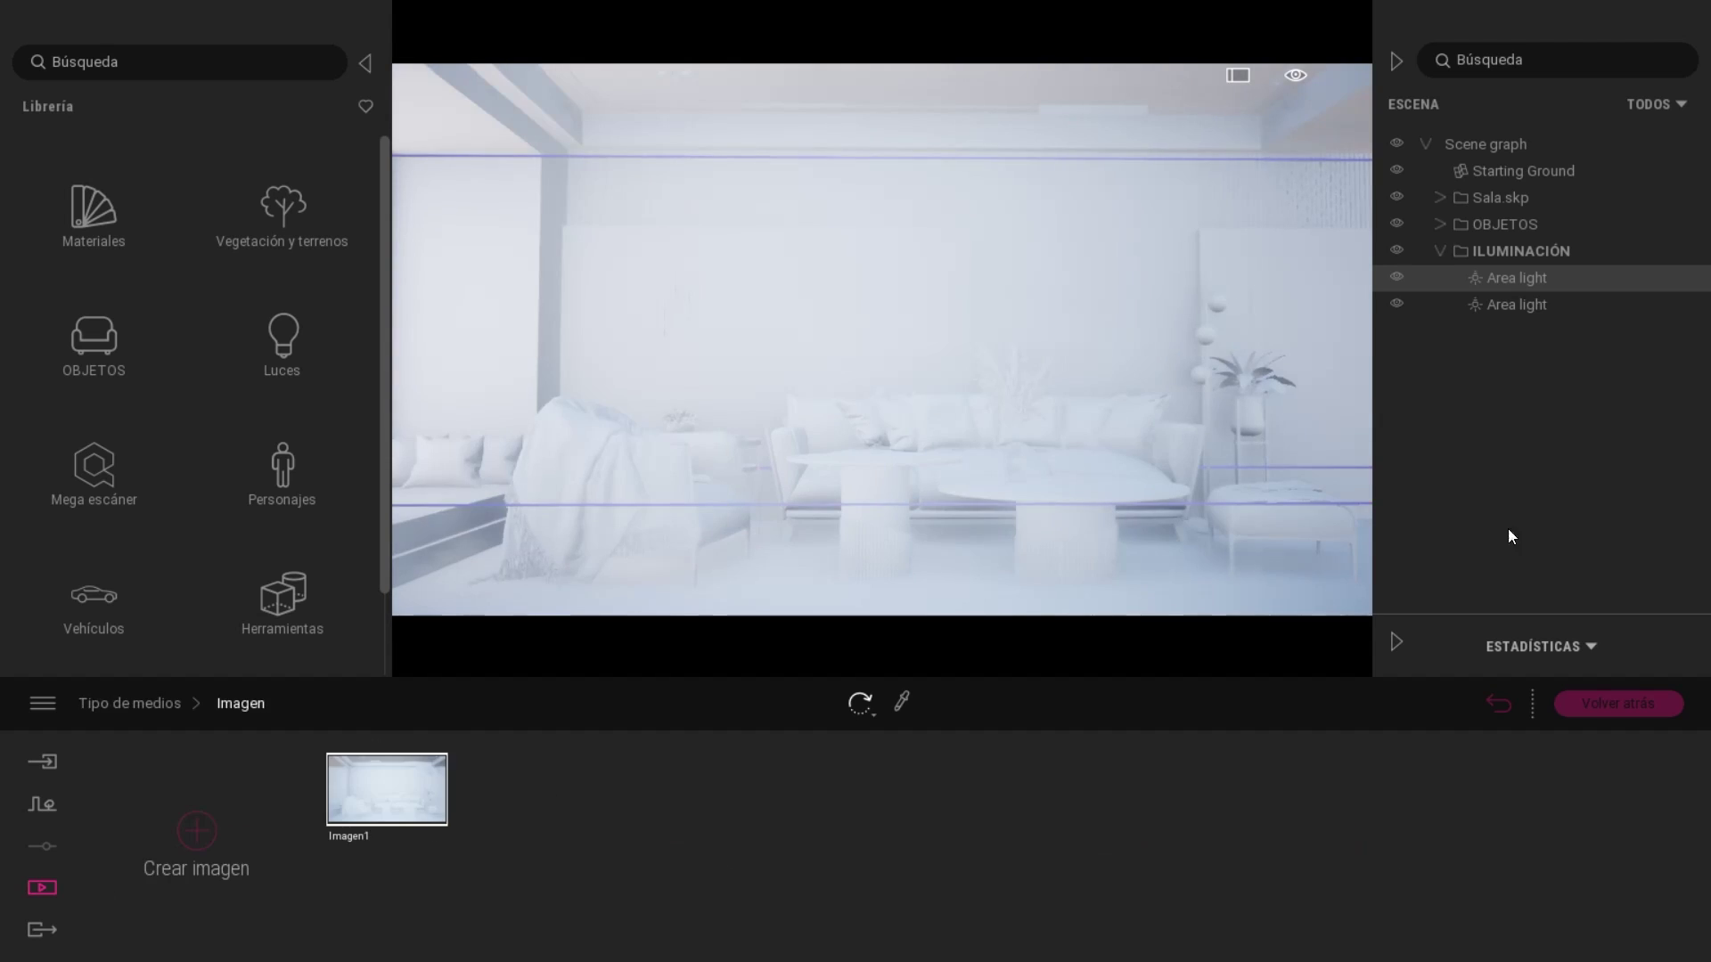
# Give the second area light intensity 300 and attenuation 1,6ft.
pyautogui.click(1516, 304)
pyautogui.click(463, 840)
pyautogui.write('300')
pyautogui.click(1325, 909)
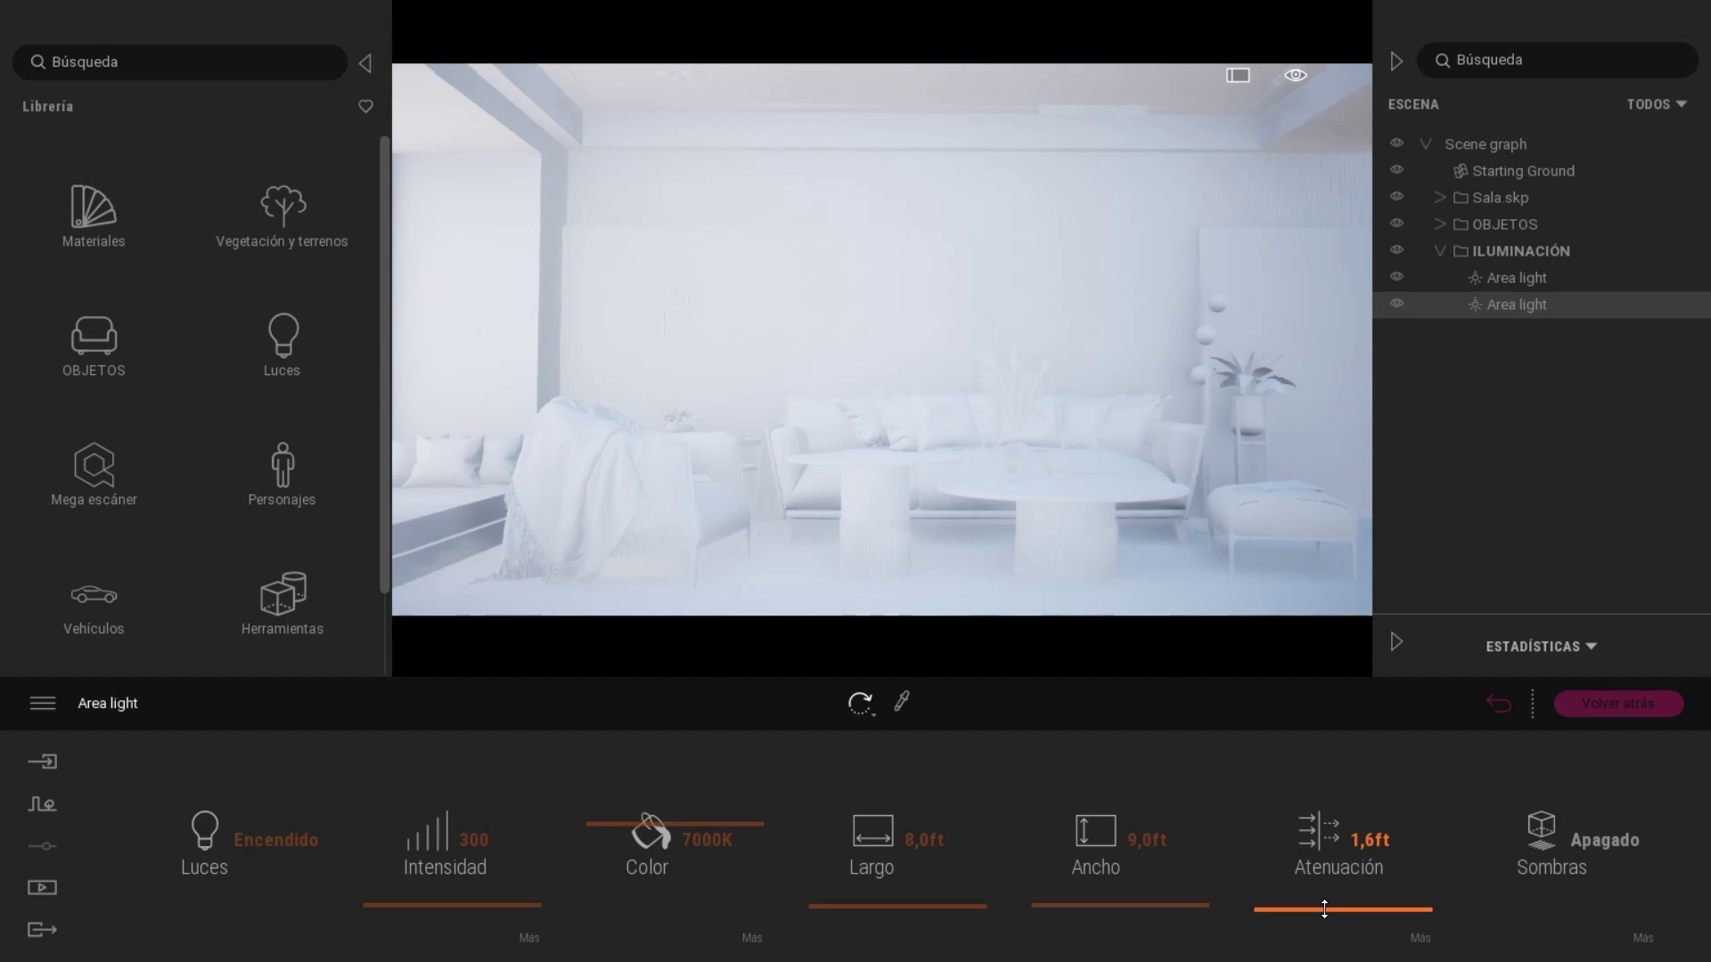
pyautogui.click(1357, 842)
pyautogui.click(536, 643)
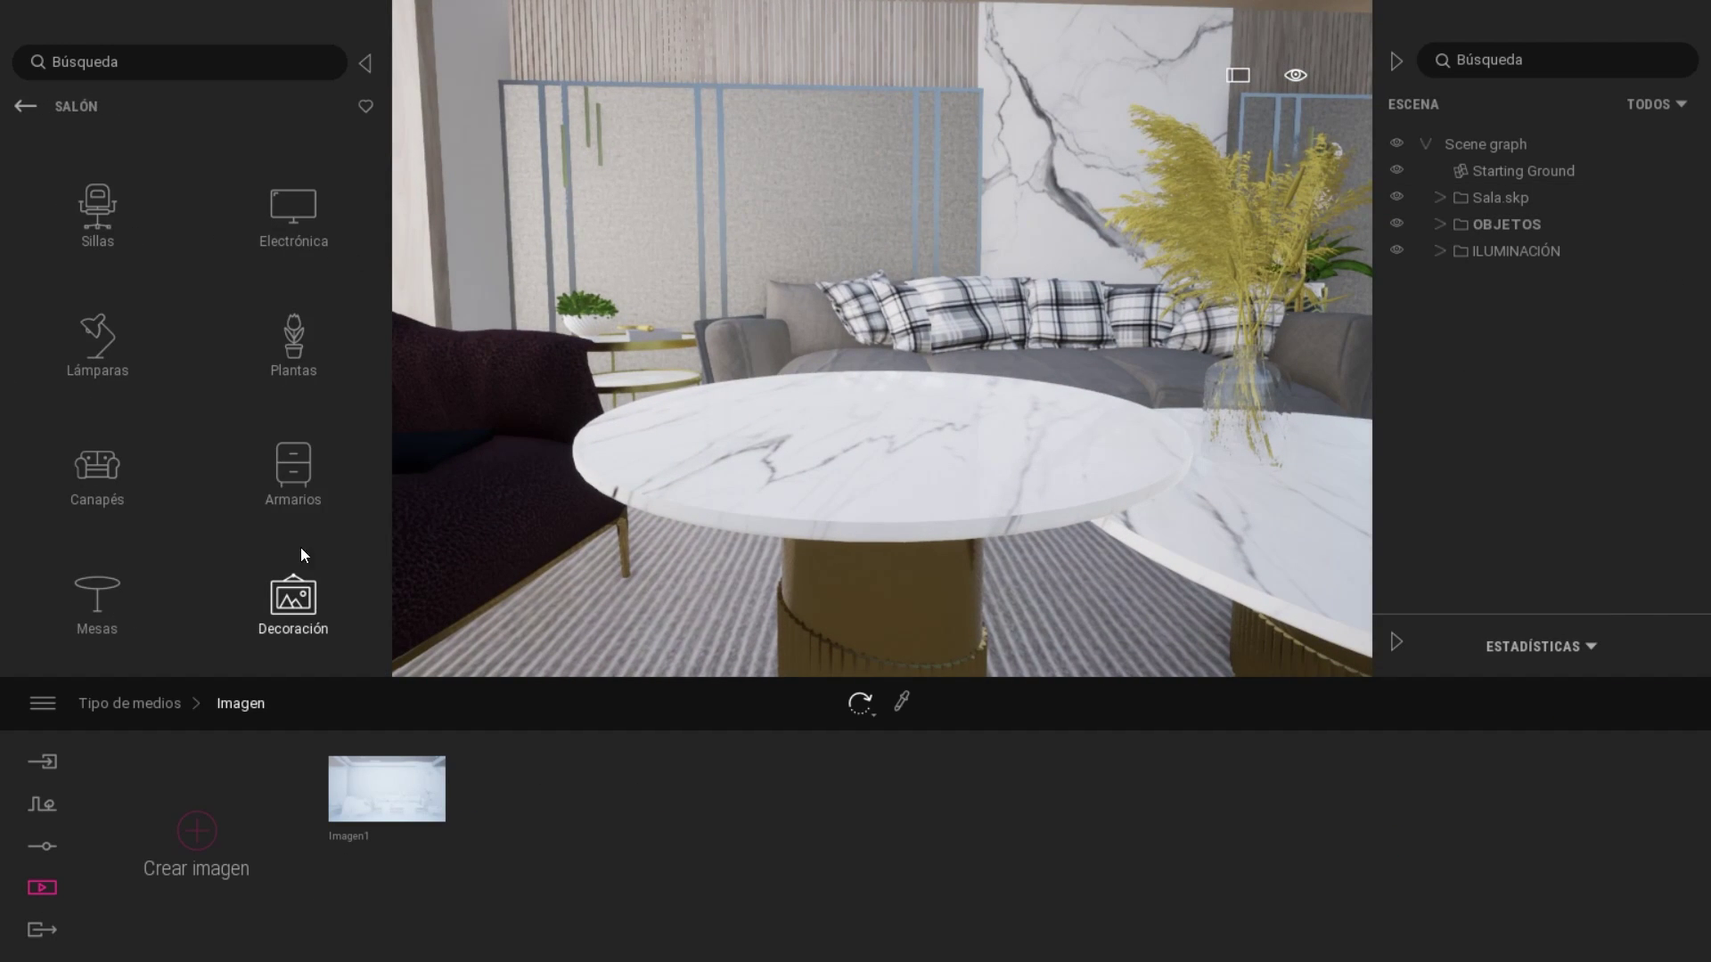
# Place a vase and the Book 12 magazines on the marble coffee table.
pyautogui.click(293, 602)
pyautogui.moveTo(383, 253); pyautogui.dragTo(383, 536)
pyautogui.moveTo(308, 424); pyautogui.dragTo(837, 419)
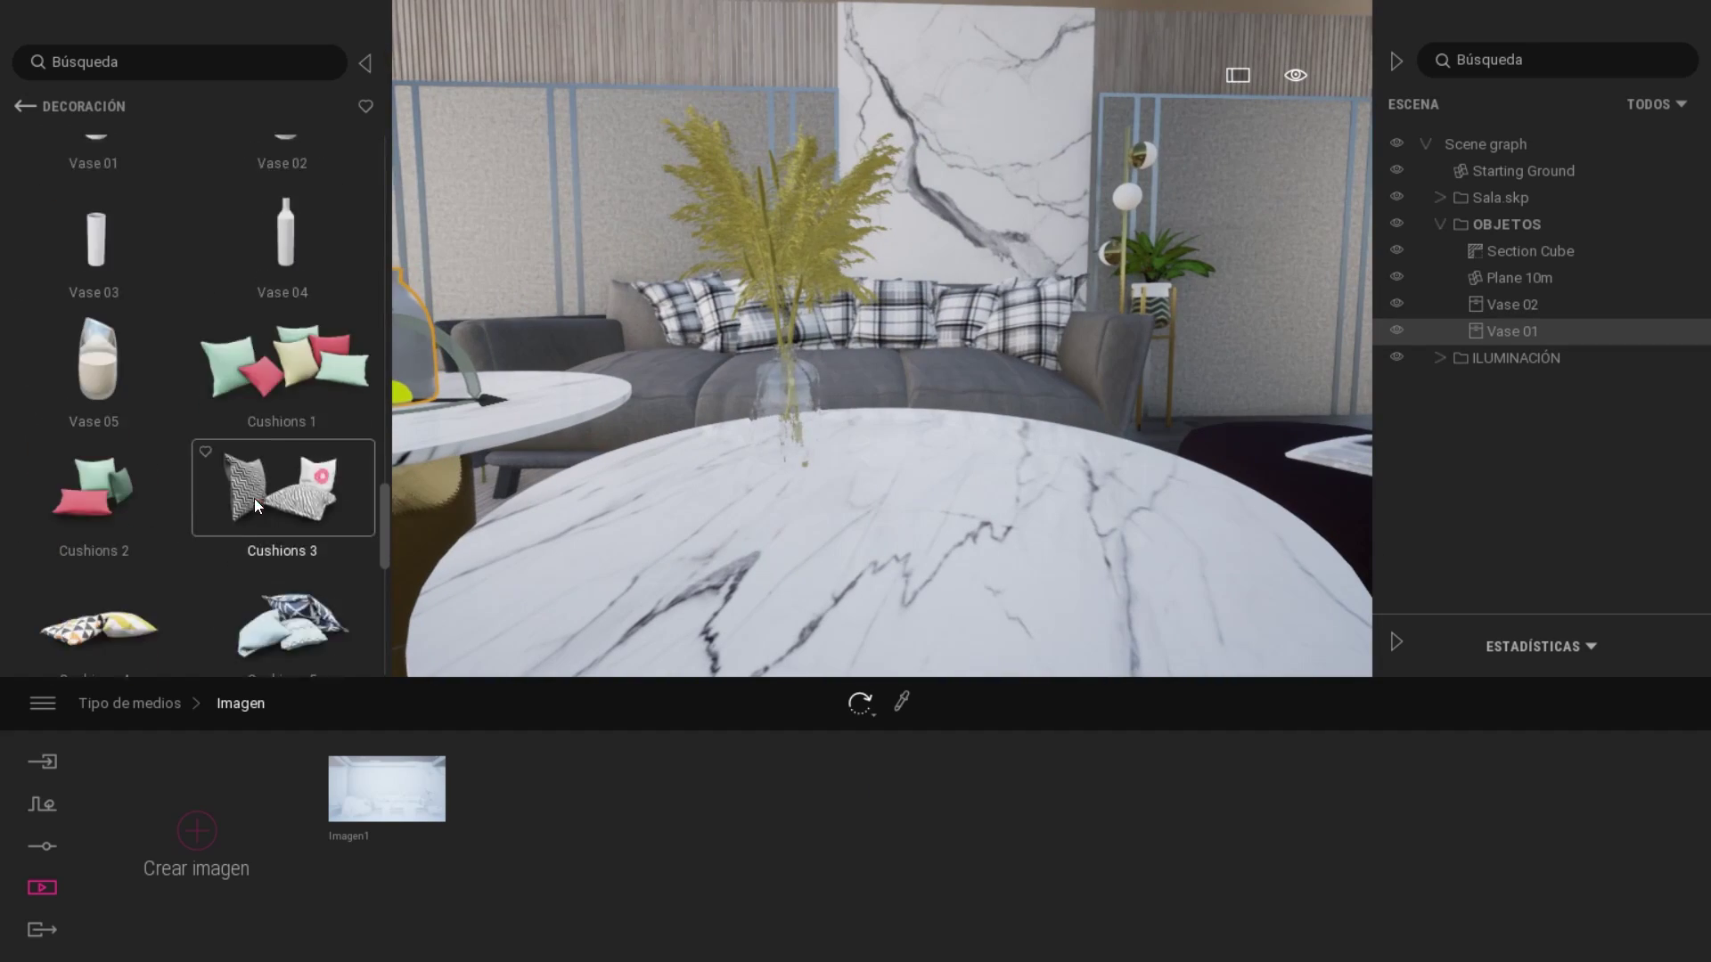
pyautogui.scroll(-5, 254, 499)
pyautogui.moveTo(93, 526); pyautogui.dragTo(579, 525)
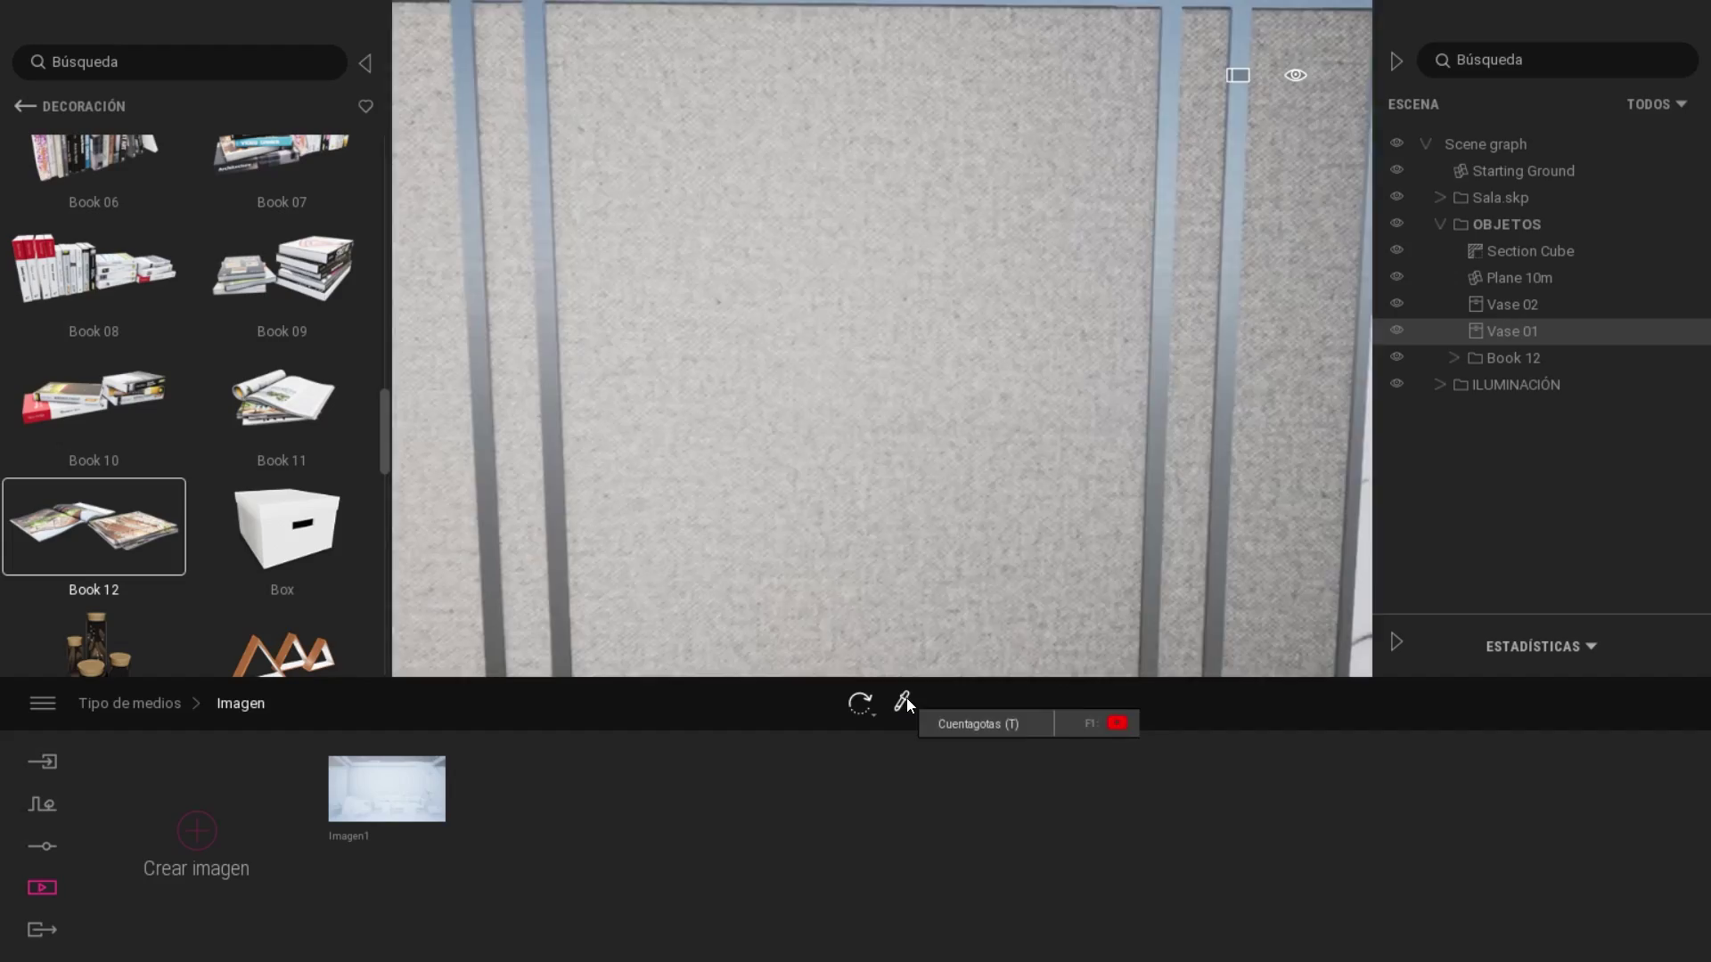
pyautogui.click(901, 701)
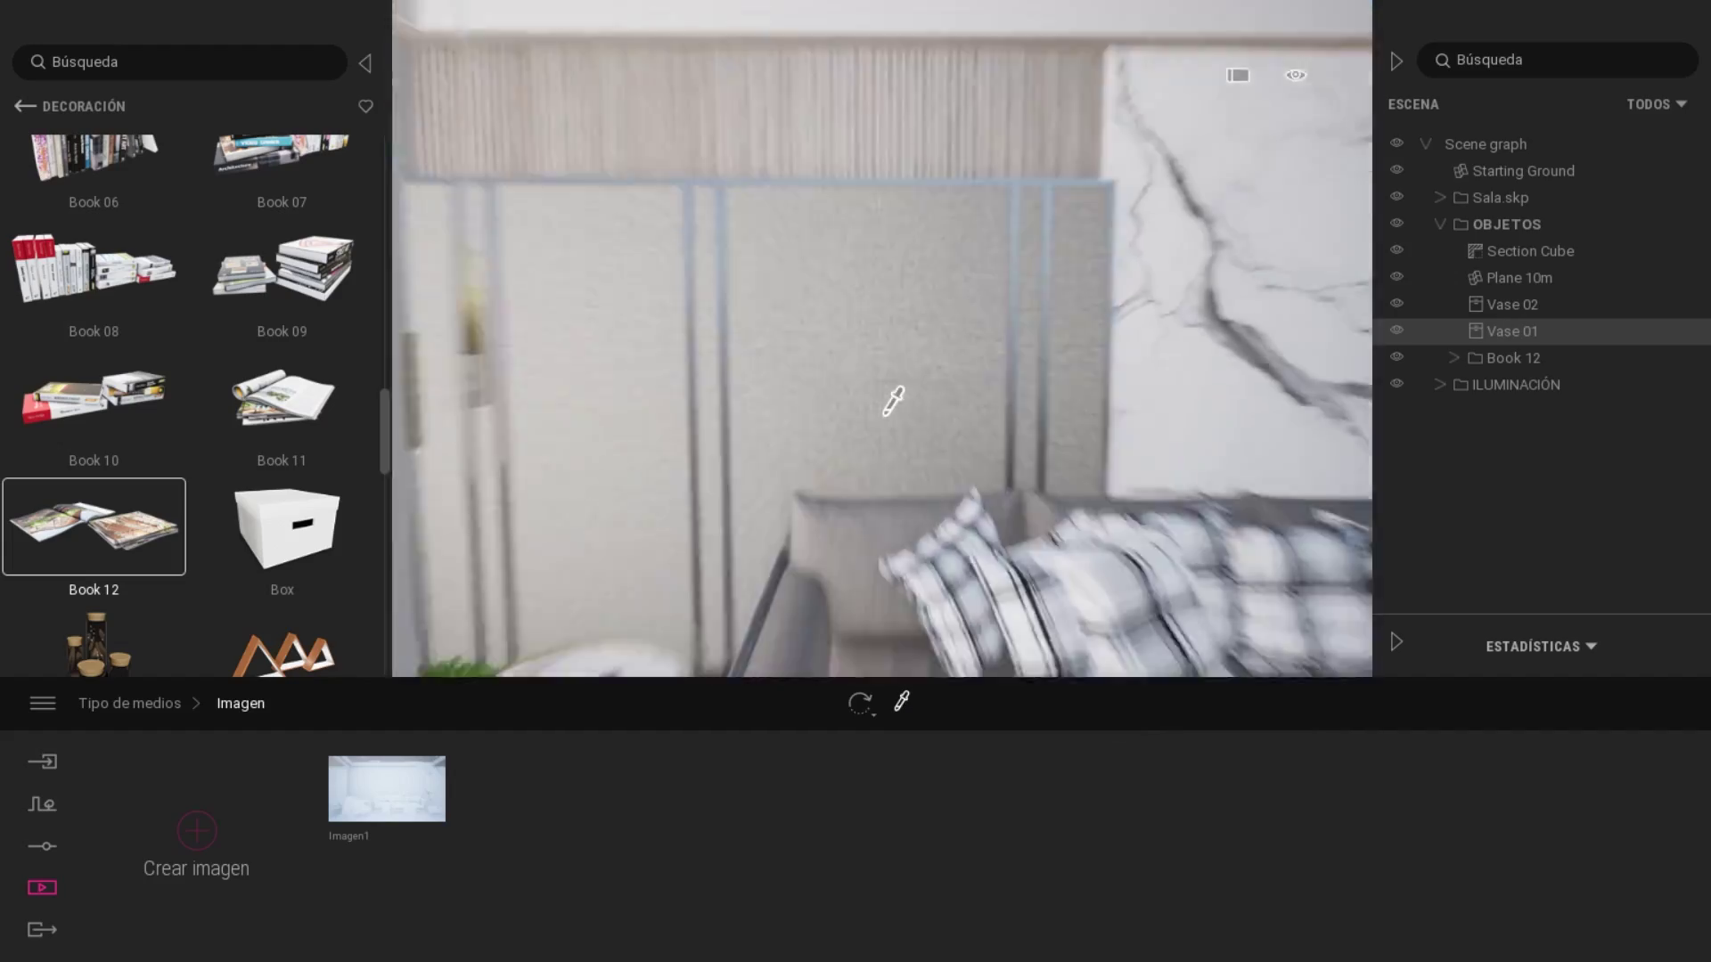
# Browse the Materiales > Neones library and open the Neon 02 material's settings.
pyautogui.click(25, 106)
pyautogui.click(91, 466)
pyautogui.click(73, 365)
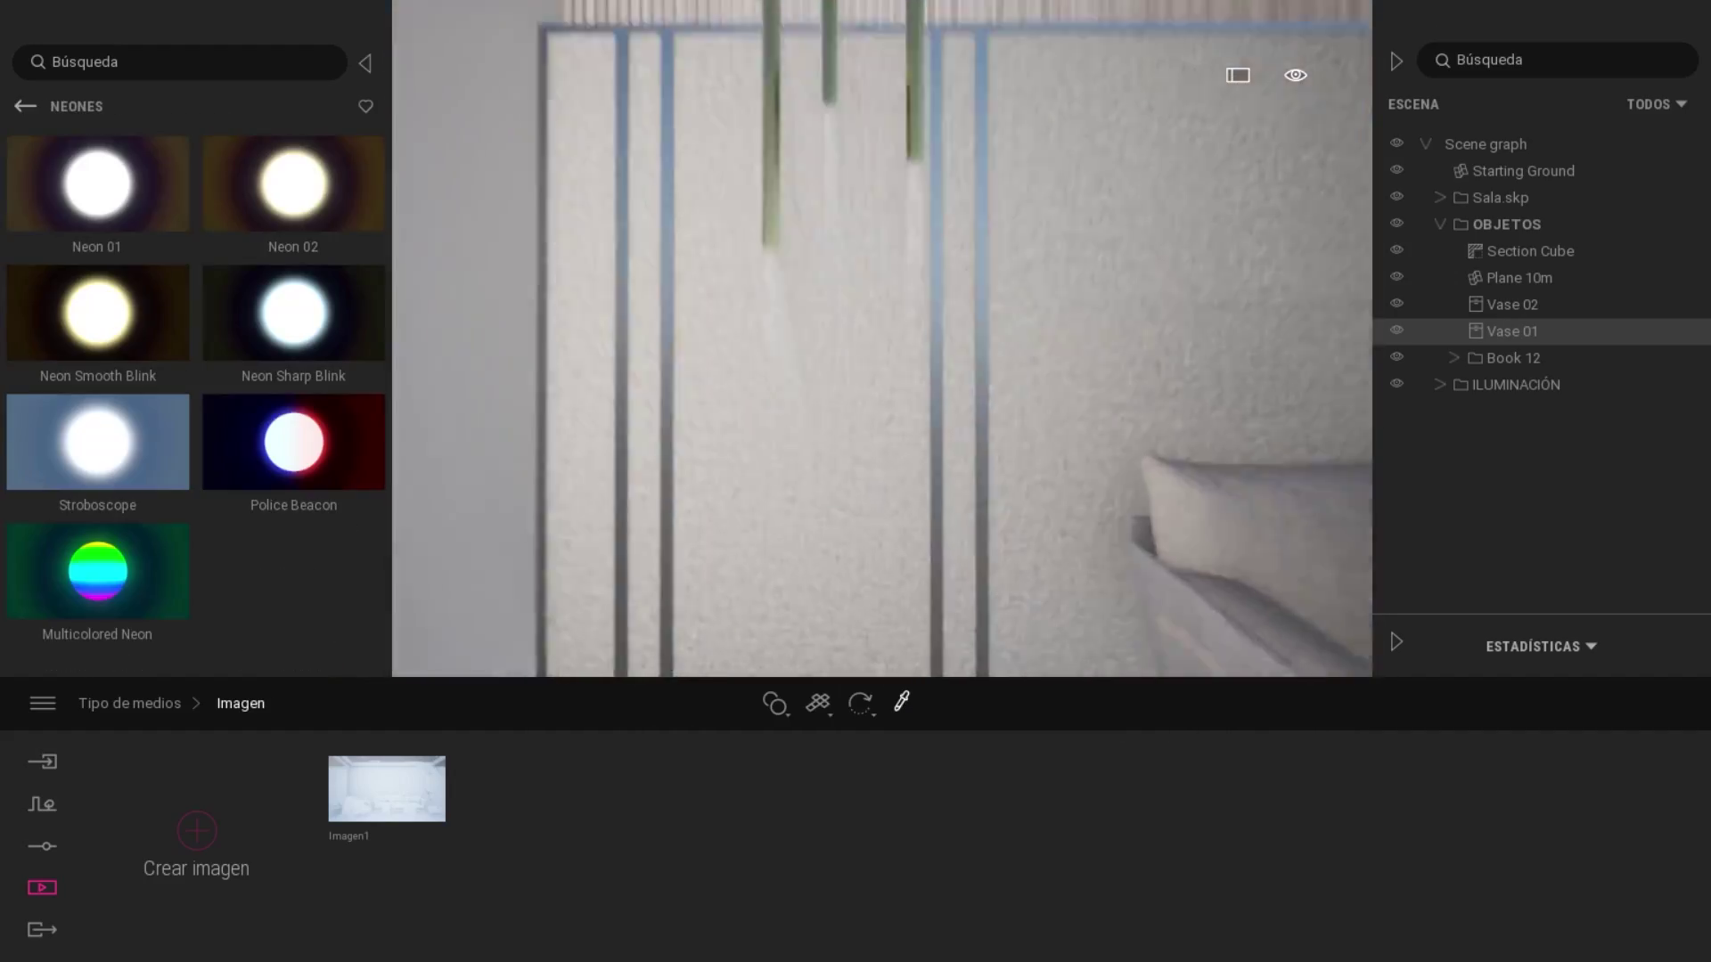
pyautogui.click(294, 182)
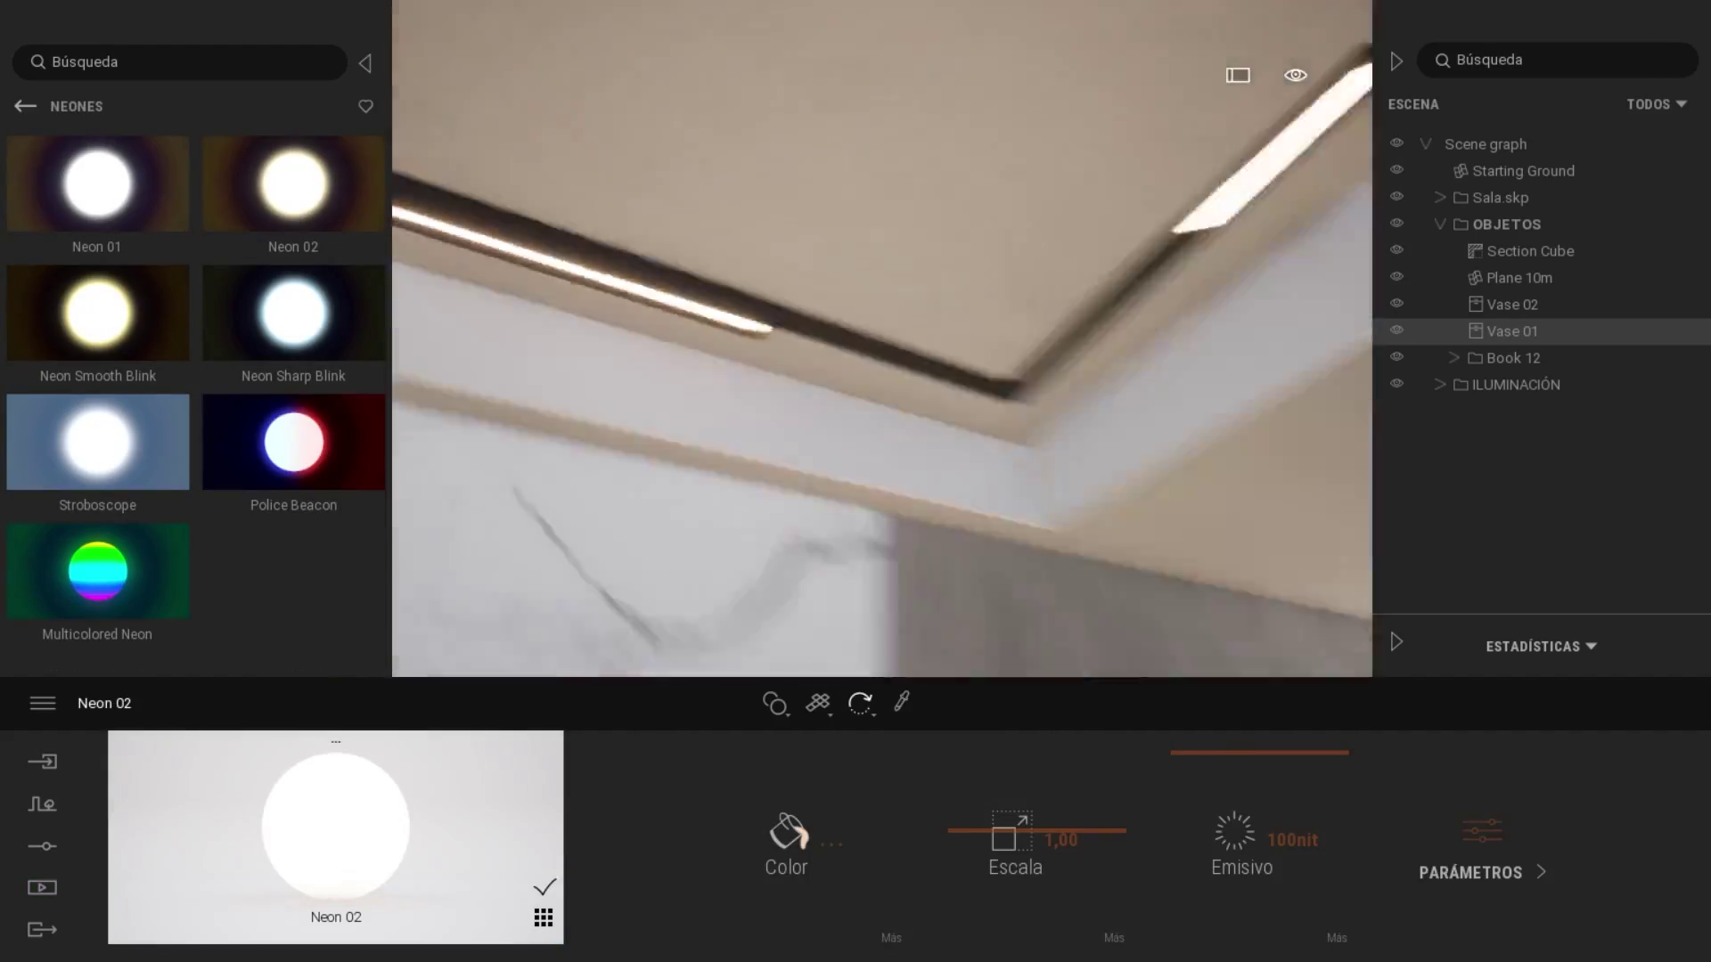
pyautogui.click(42, 888)
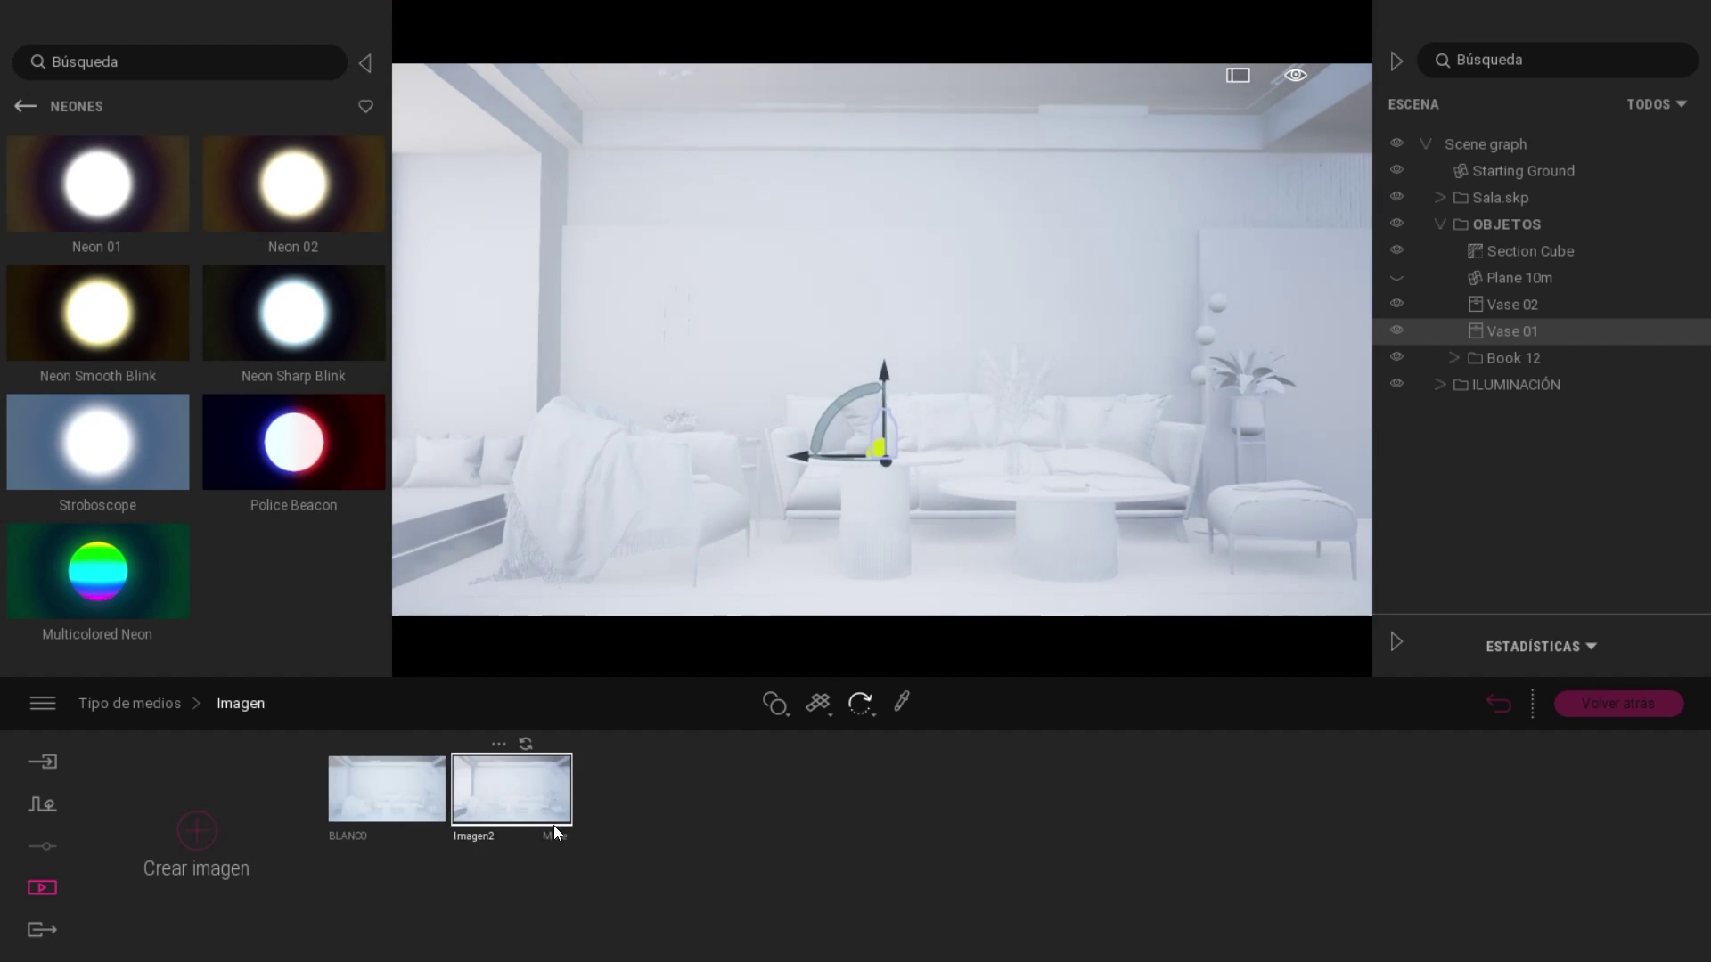
# Create a second image view, Imagen2, with sun intensity 26 and luminosity 0,74.
pyautogui.click(553, 825)
pyautogui.click(1116, 837)
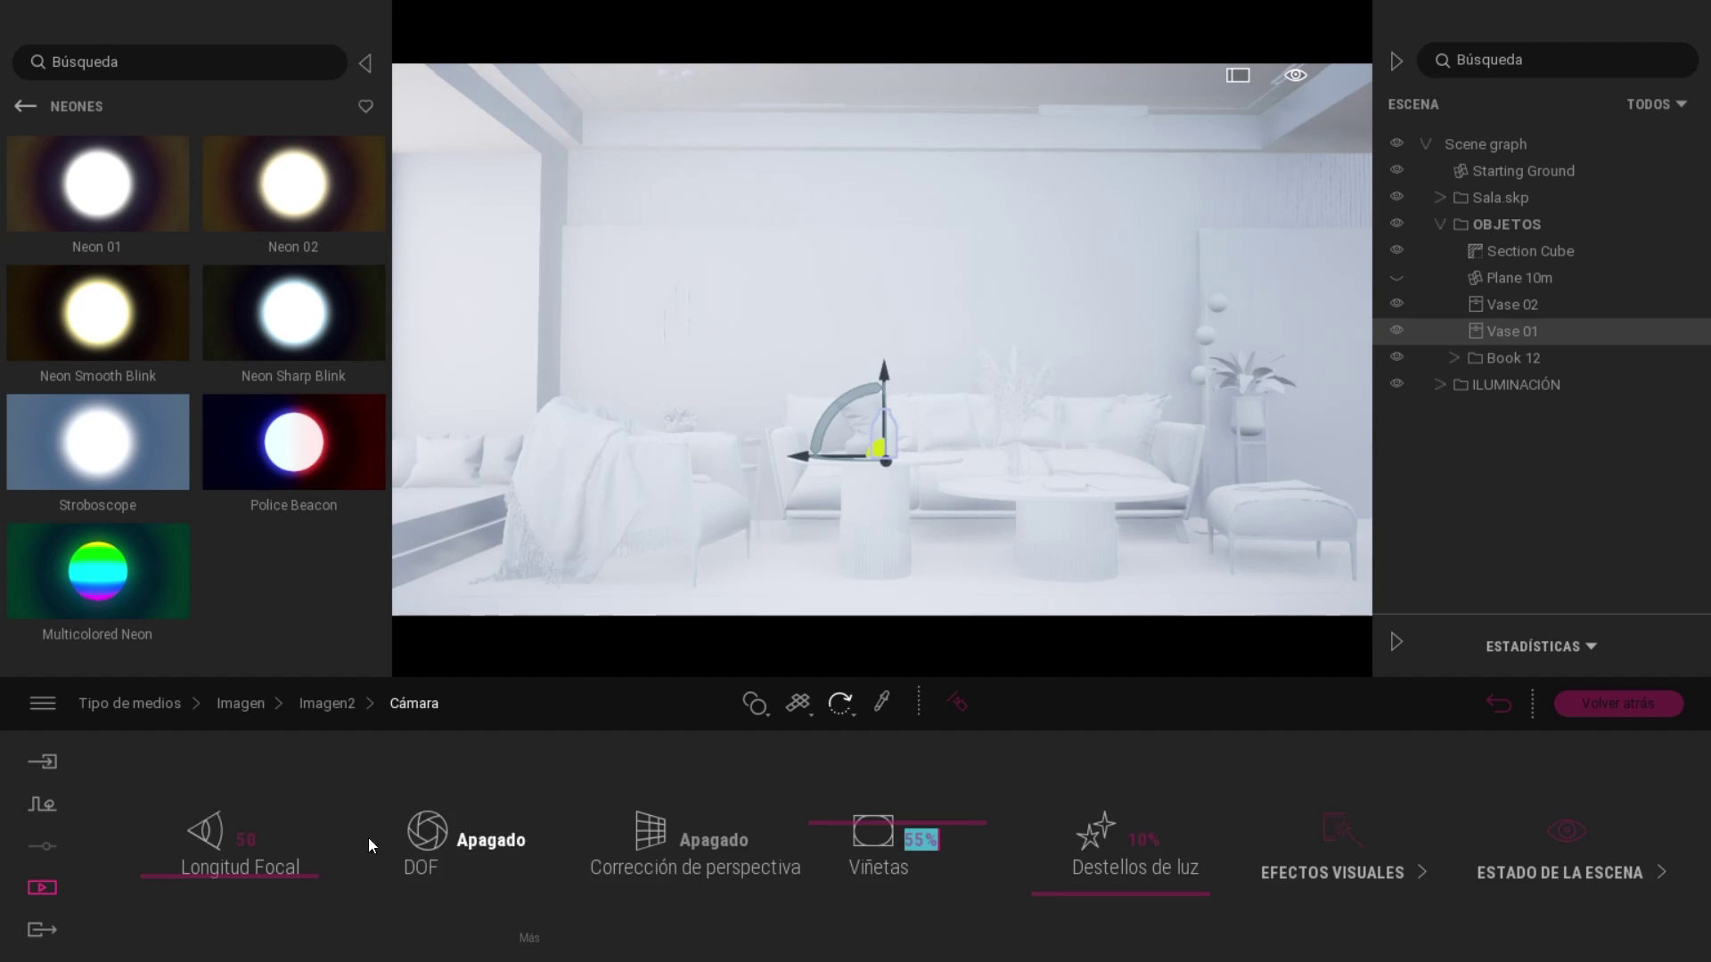
pyautogui.click(367, 837)
pyautogui.click(853, 841)
pyautogui.moveTo(499, 855); pyautogui.dragTo(442, 849)
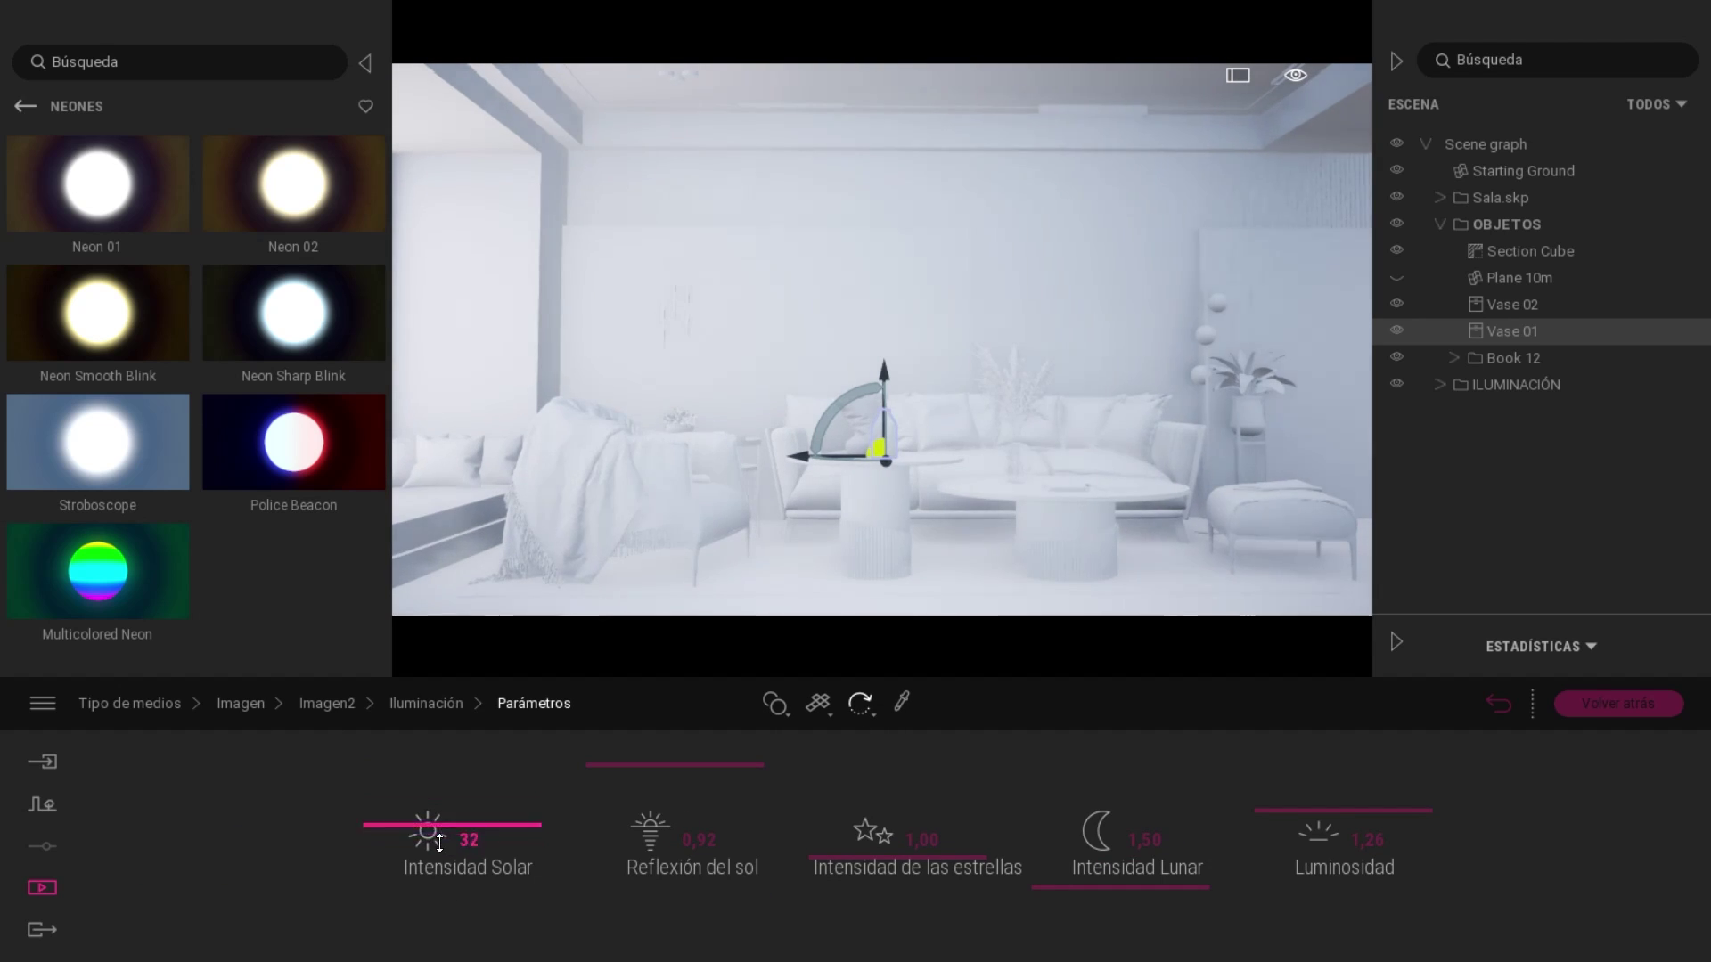
pyautogui.moveTo(1306, 830); pyautogui.dragTo(1317, 847)
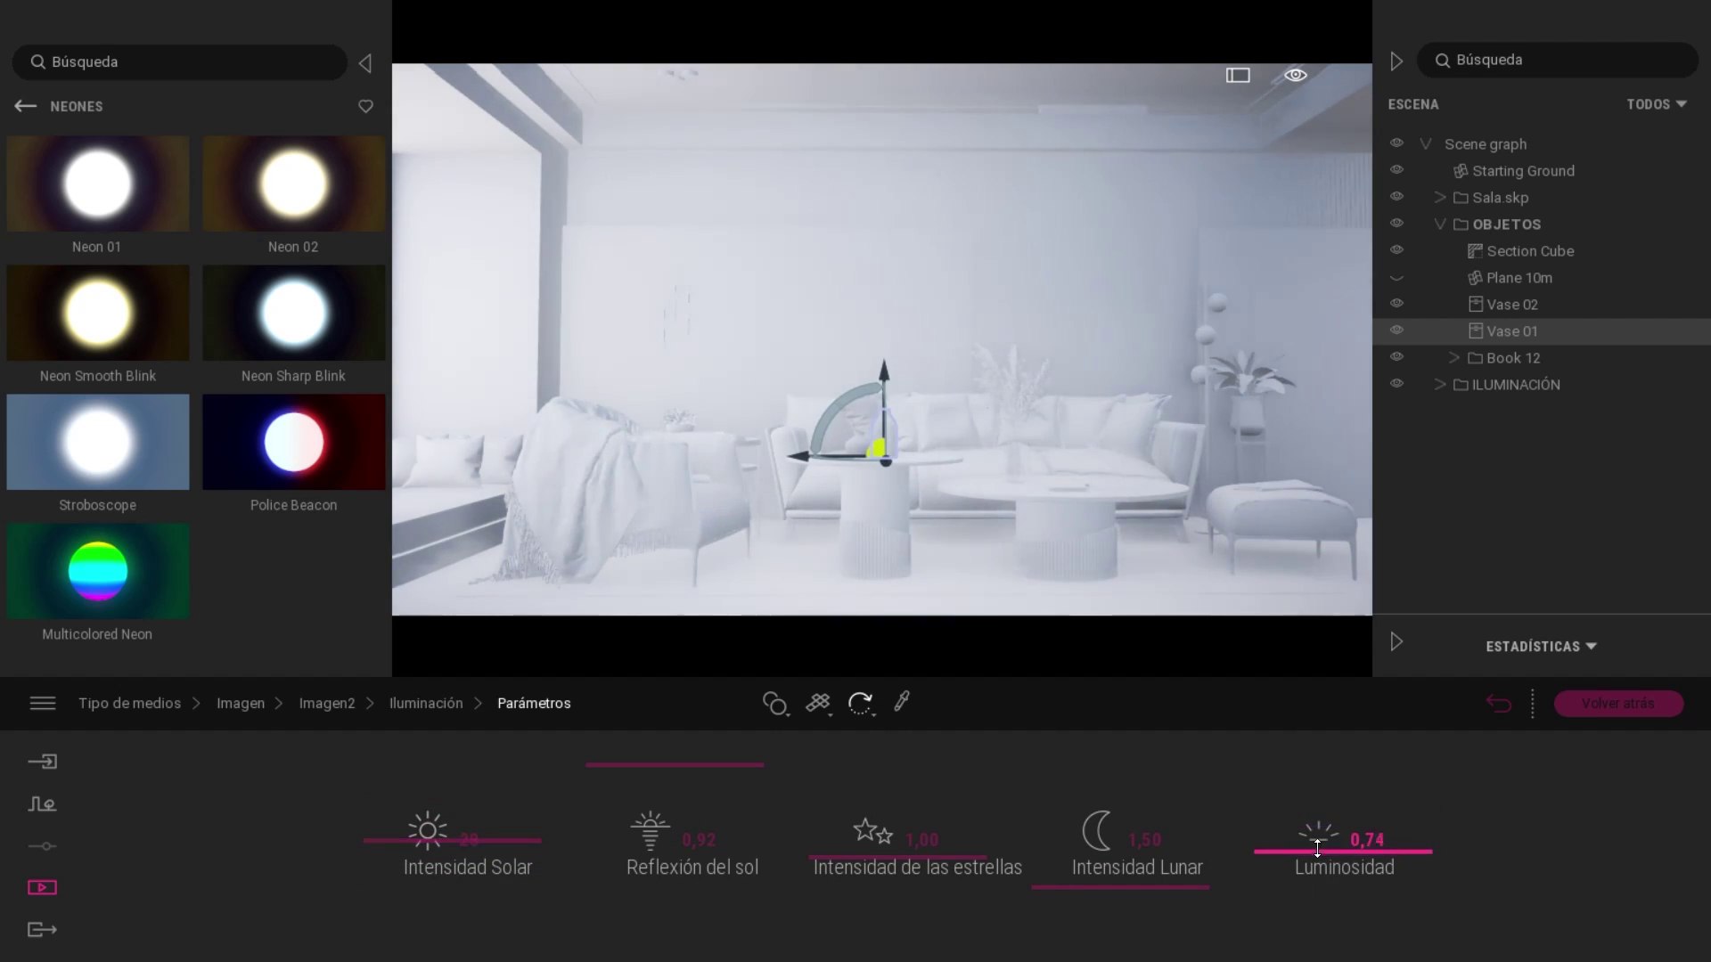
# Adjust Imagen2's white balance value and return to the image views list.
pyautogui.rightClick(1094, 798)
pyautogui.press('Return')
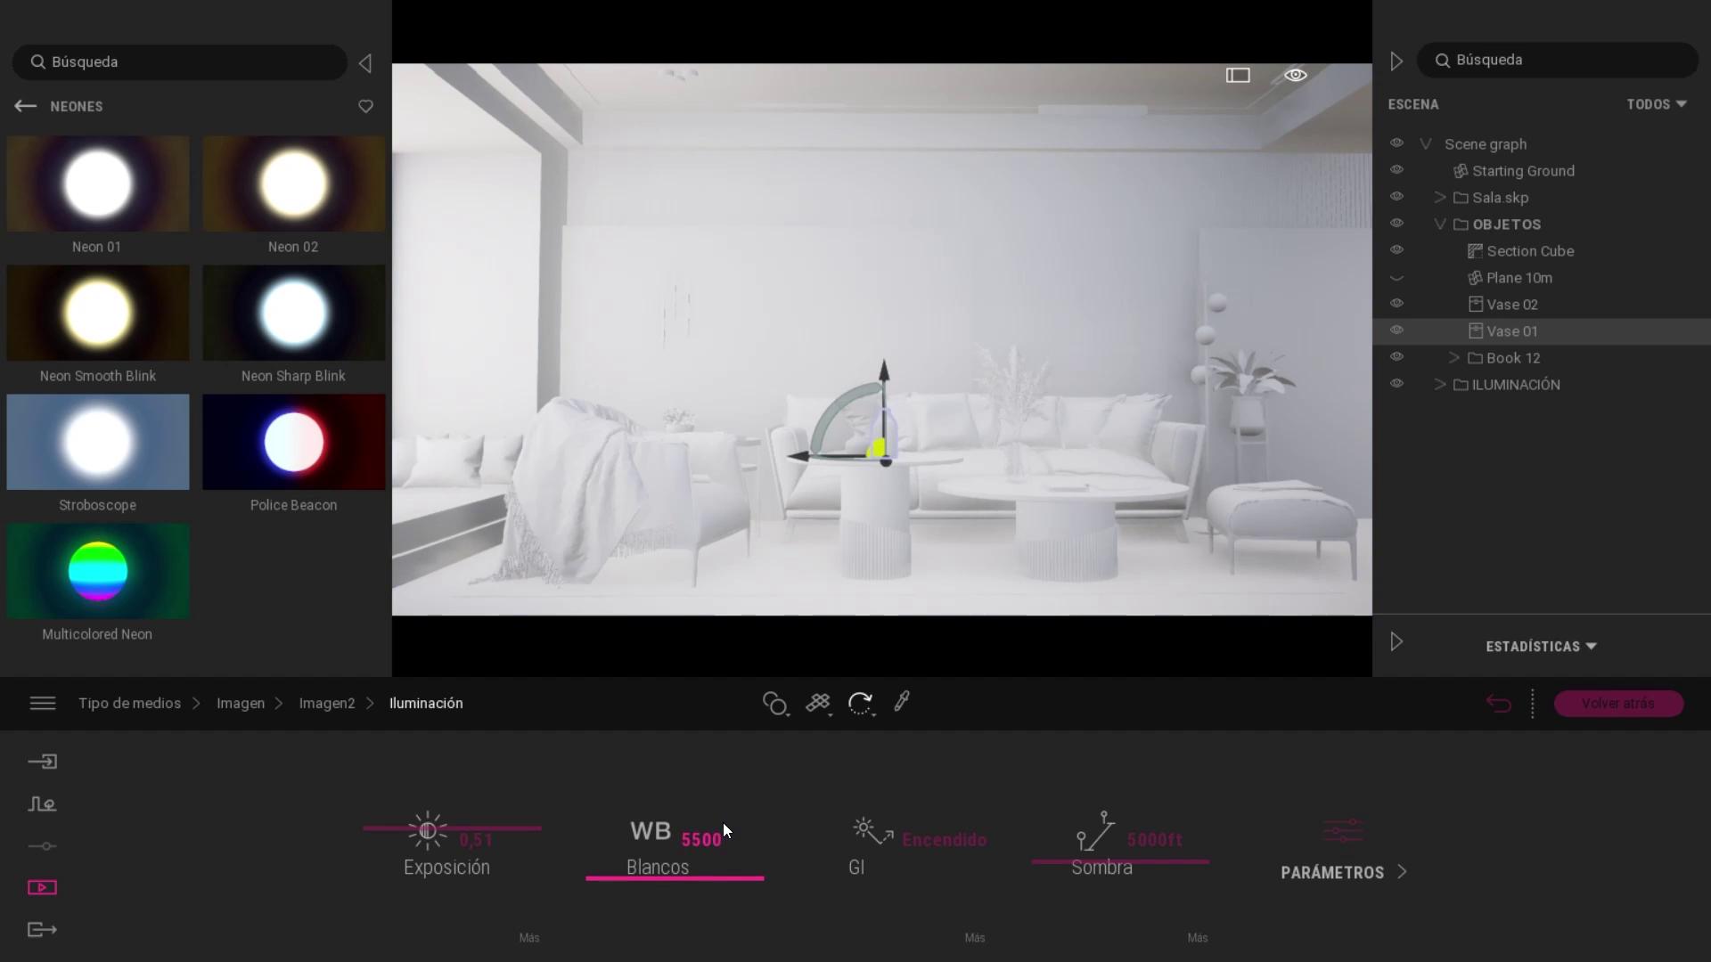
pyautogui.click(723, 830)
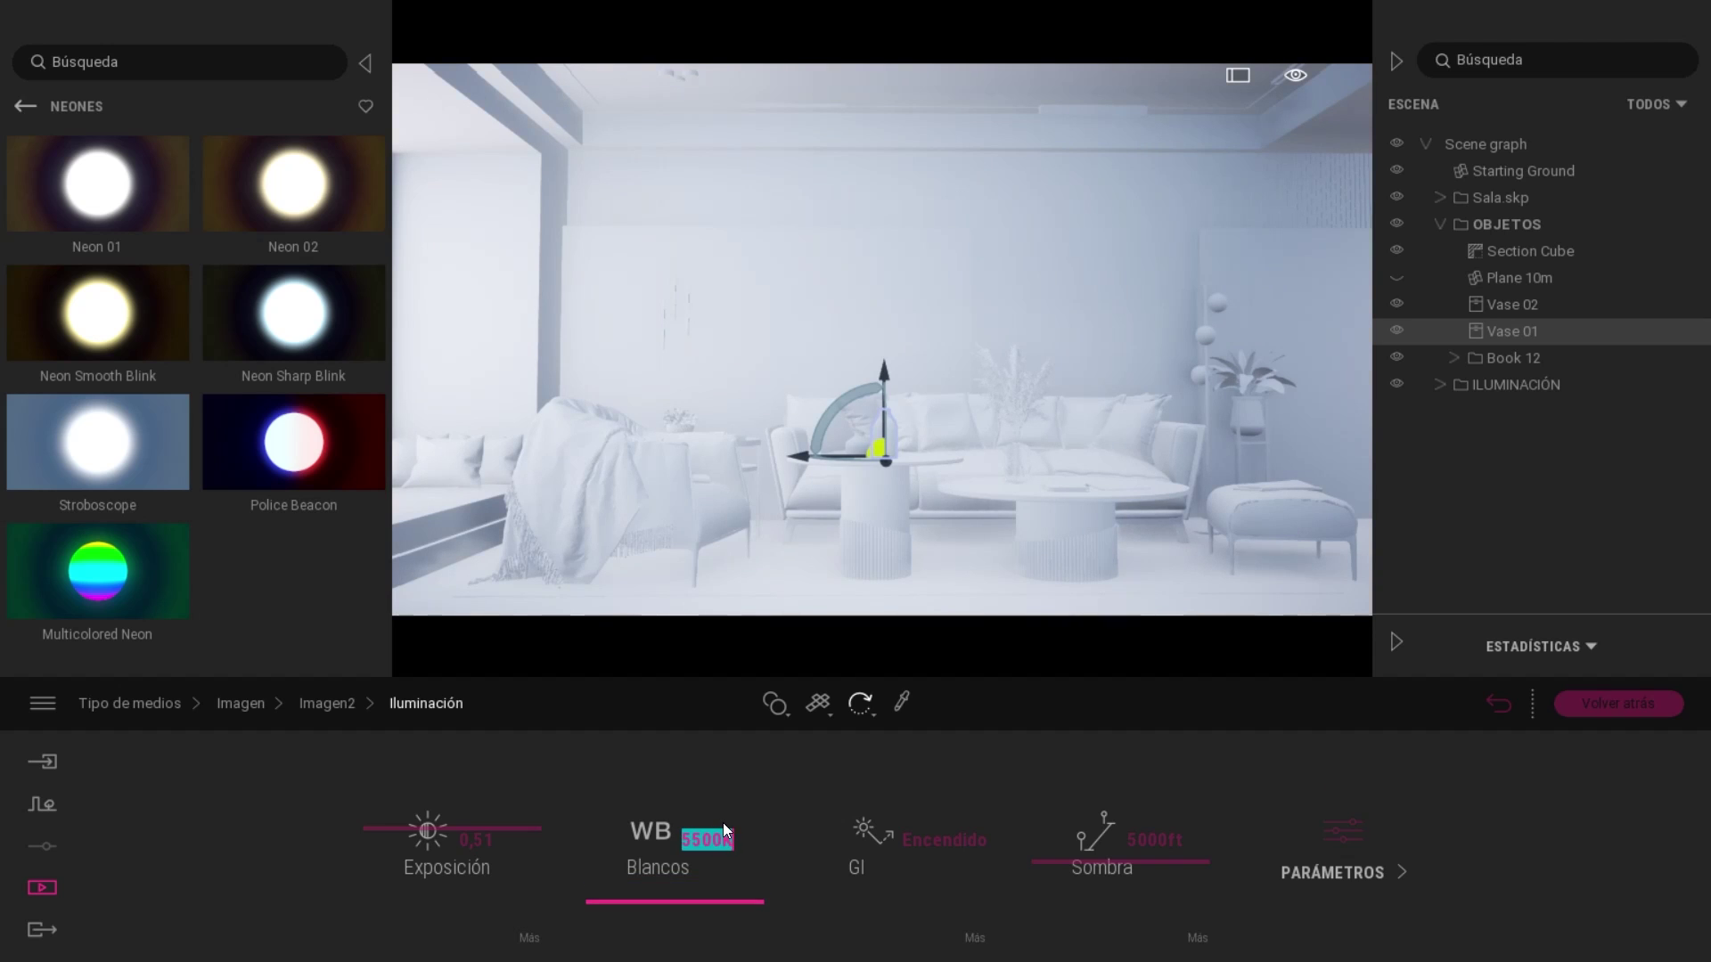
pyautogui.rightClick(289, 708)
pyautogui.rightClick(286, 832)
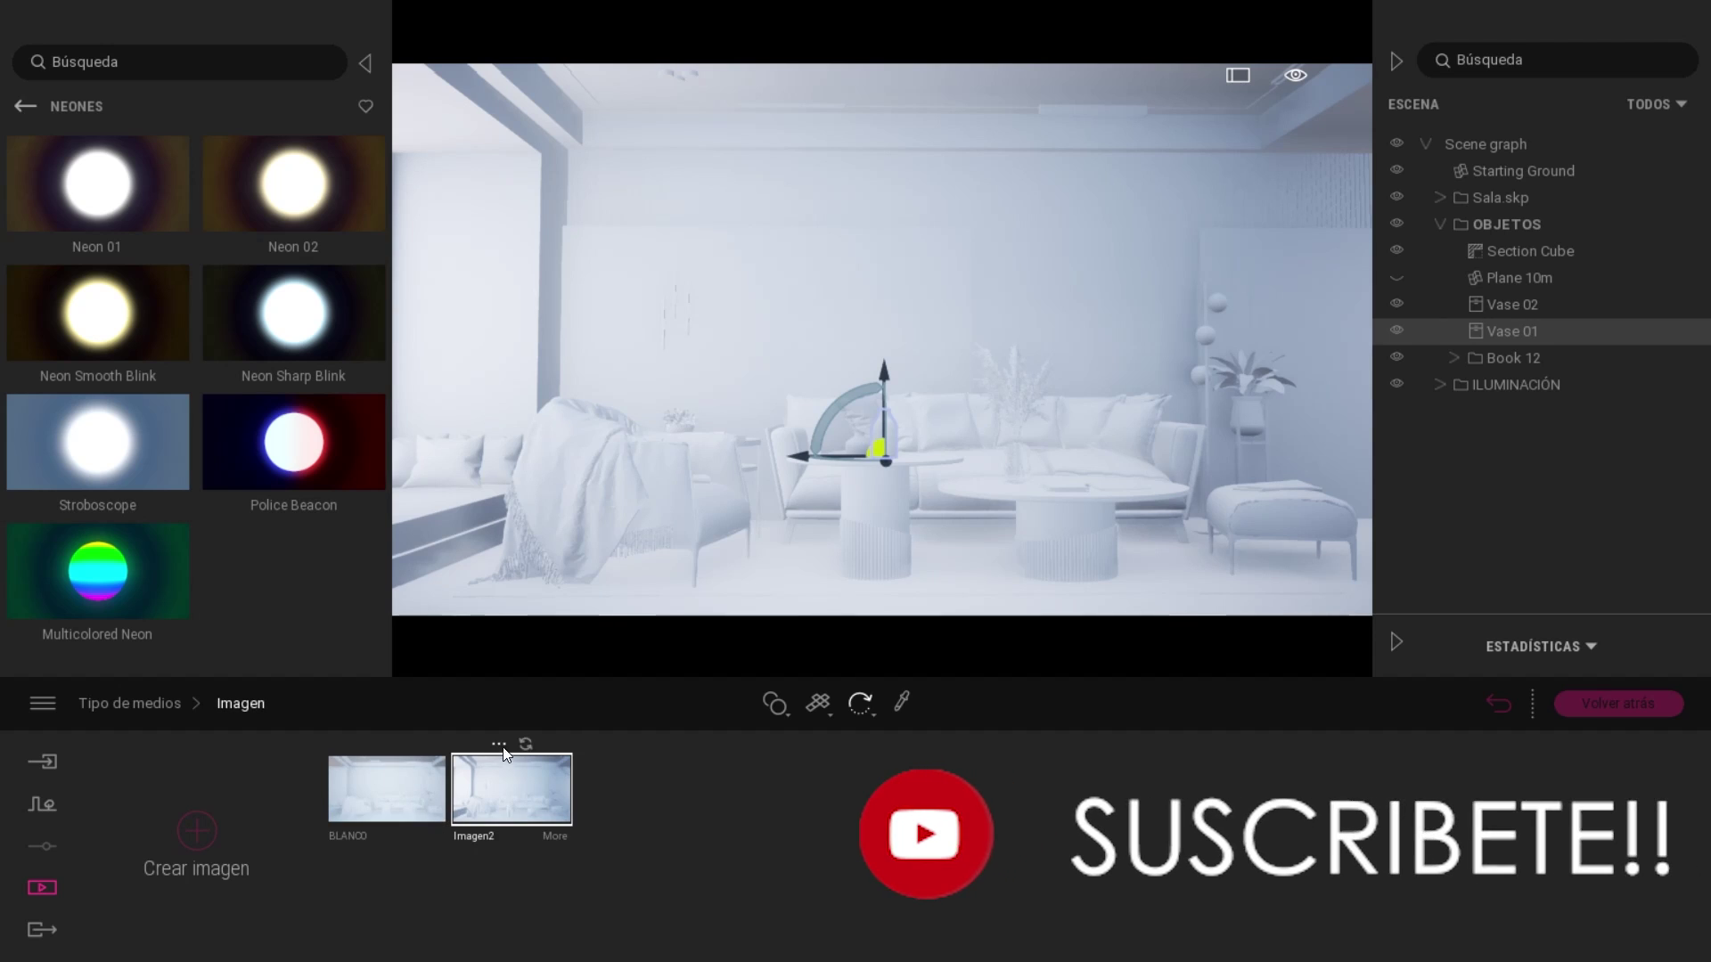
# Enter a new, taller output height for the SALA view's 3840-wide format.
pyautogui.doubleClick(512, 784)
pyautogui.click(667, 855)
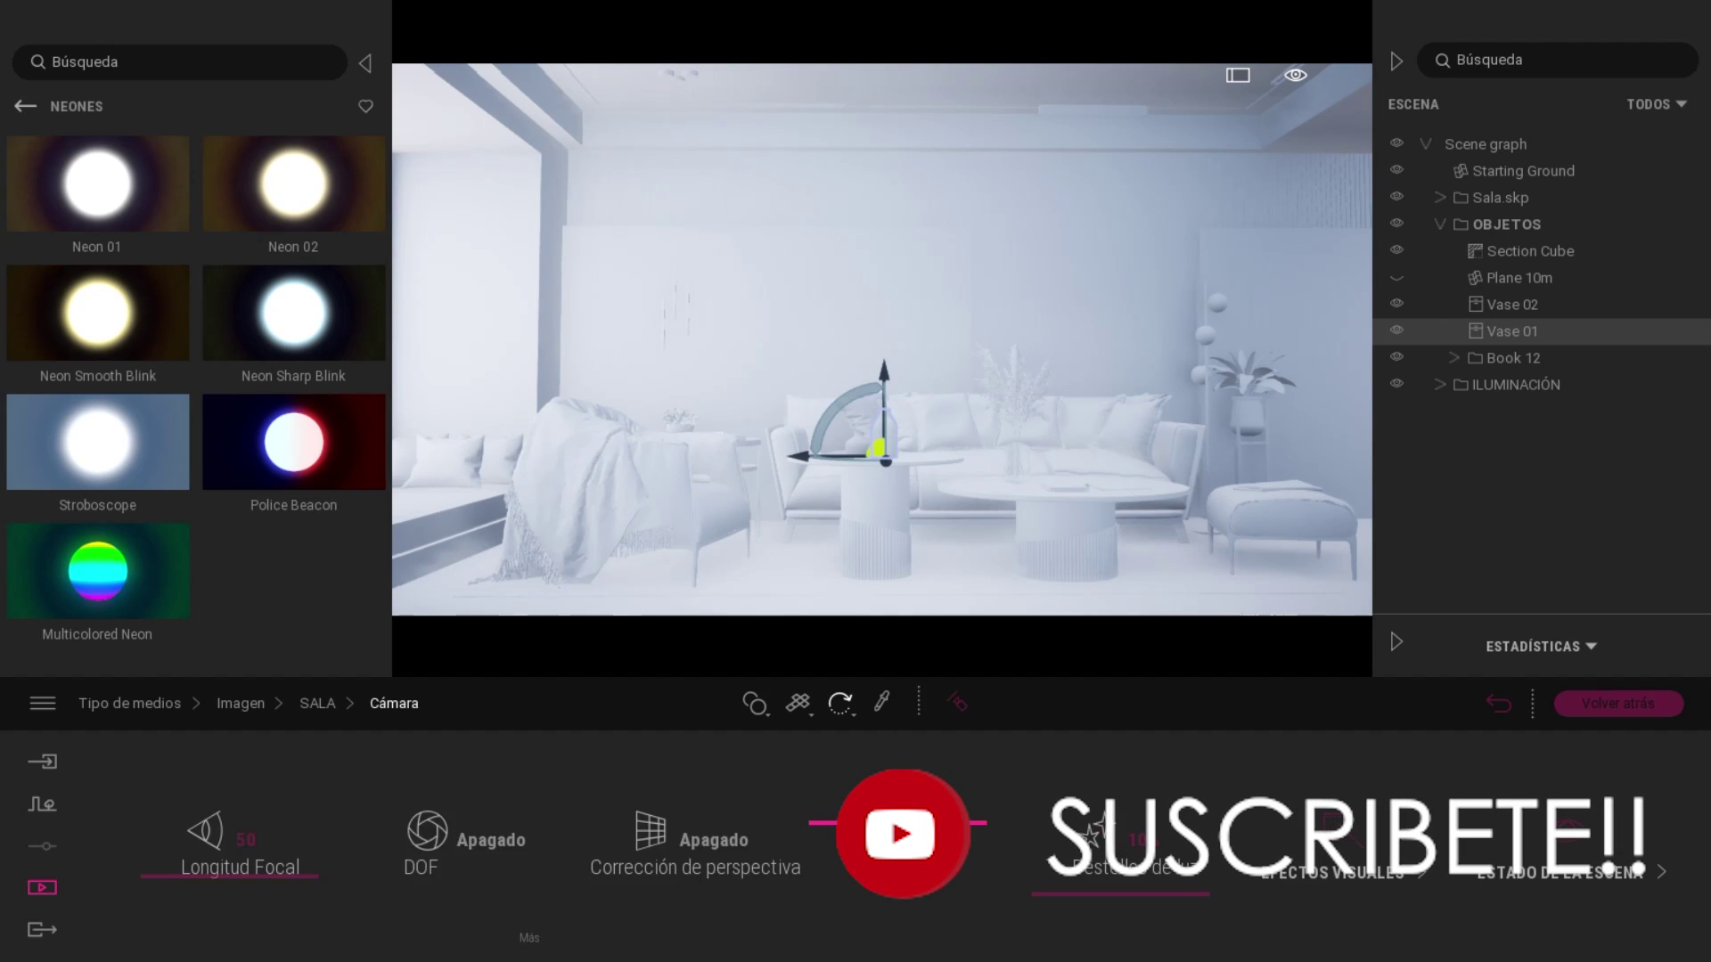
pyautogui.click(318, 709)
pyautogui.write('2300')
pyautogui.press('Return')
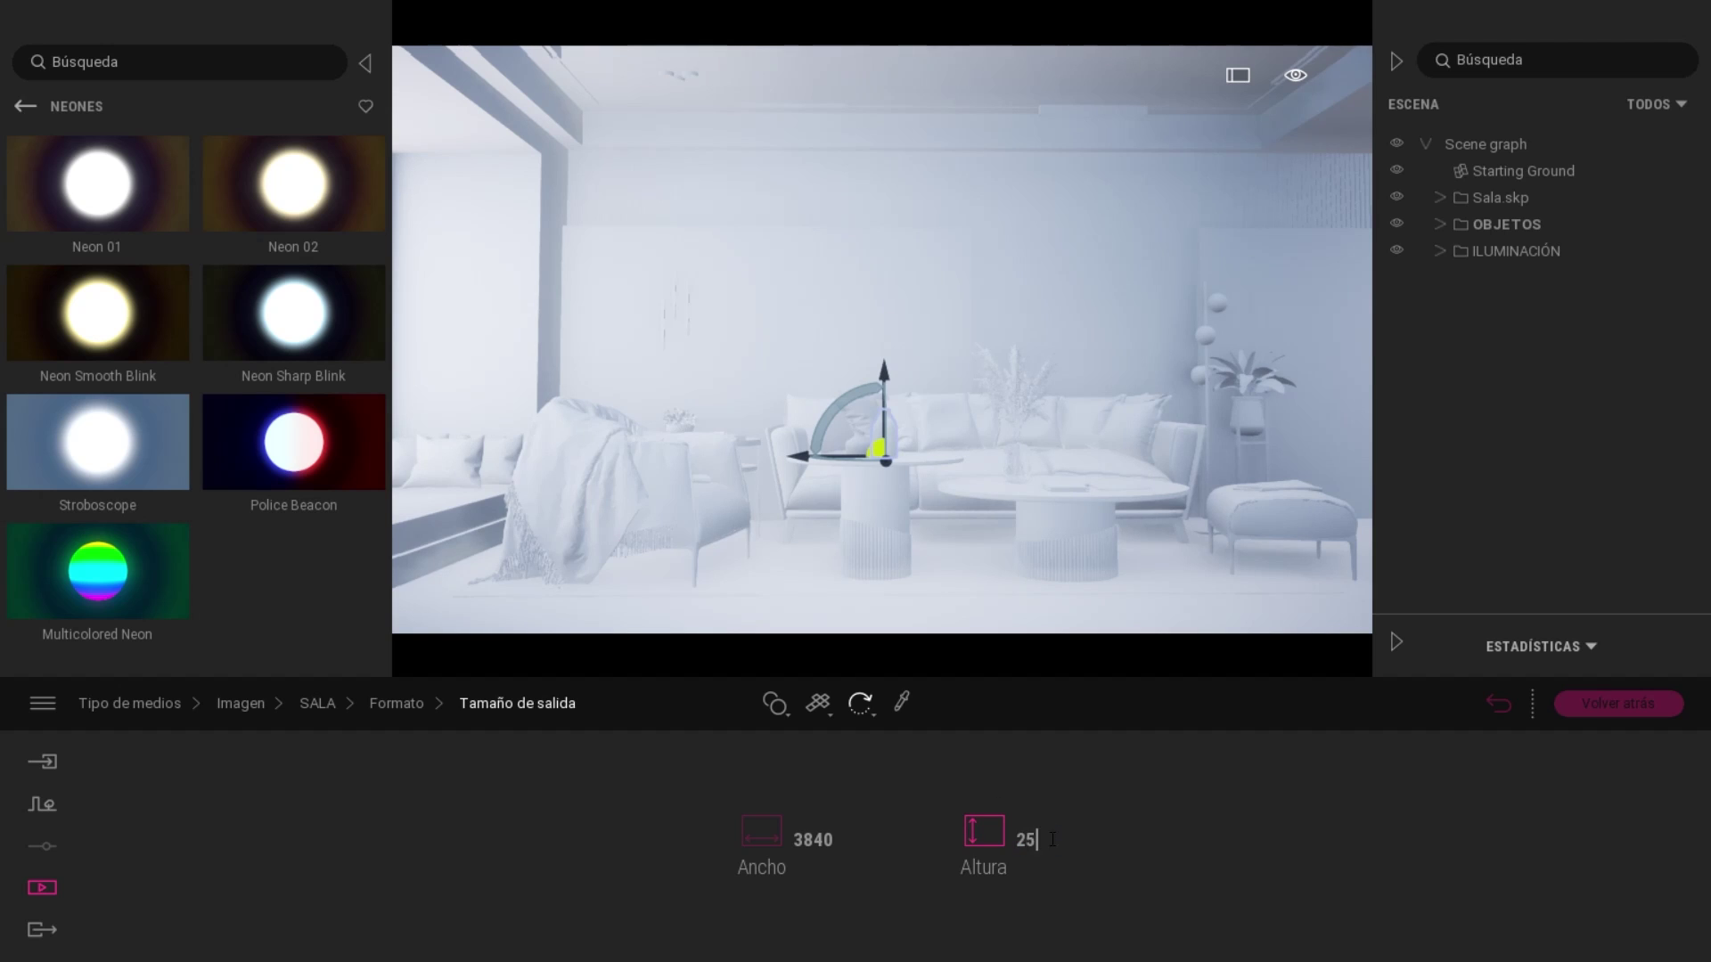
pyautogui.write('60')
pyautogui.press('Return')
pyautogui.click(323, 708)
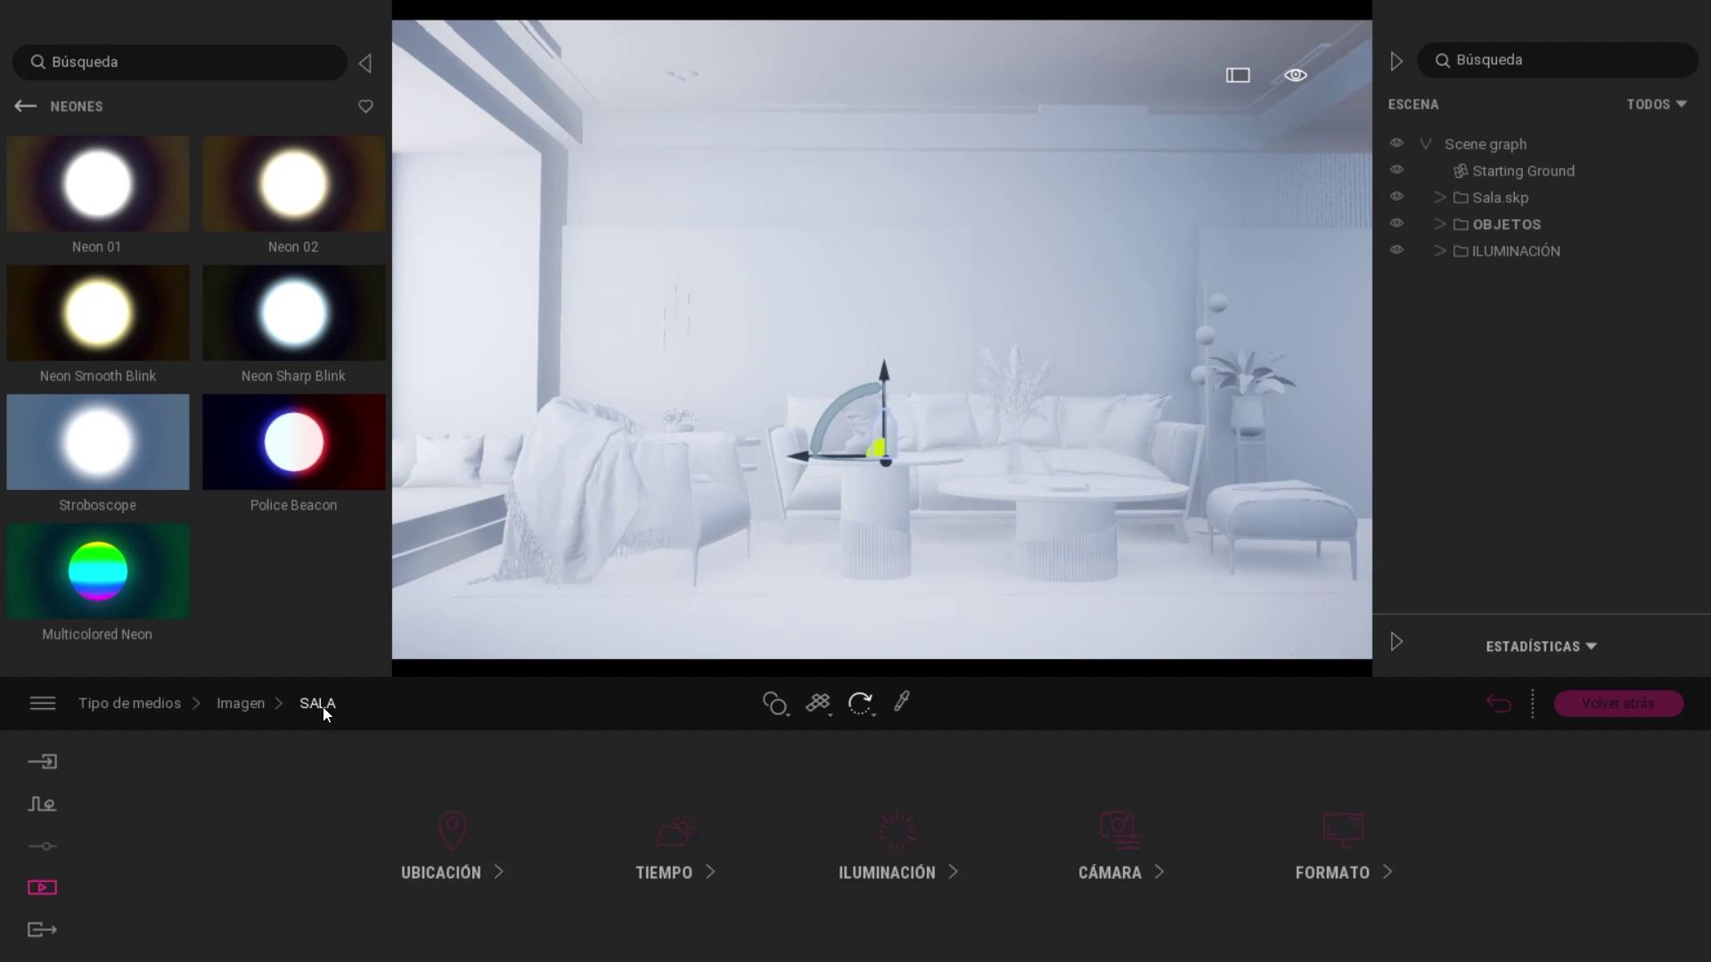
pyautogui.click(323, 708)
# Turn off Renderizado blanco in the SALA view's camera visual effects.
pyautogui.click(556, 838)
pyautogui.click(1109, 872)
pyautogui.click(1326, 855)
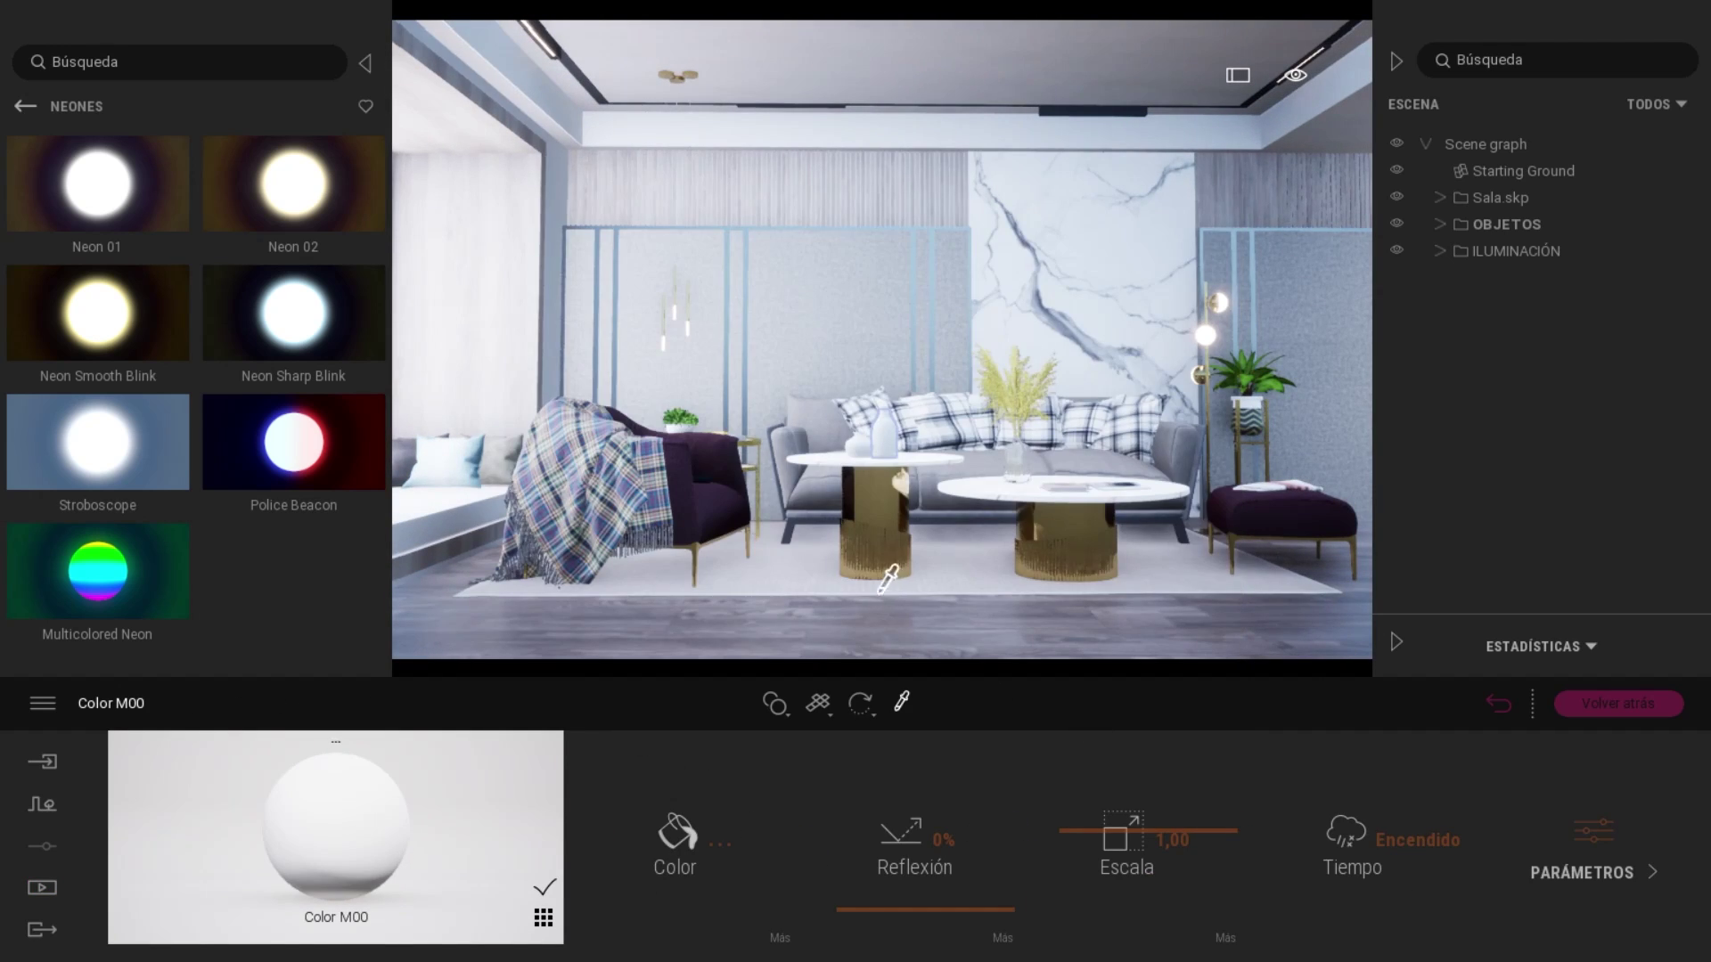
pyautogui.click(882, 590)
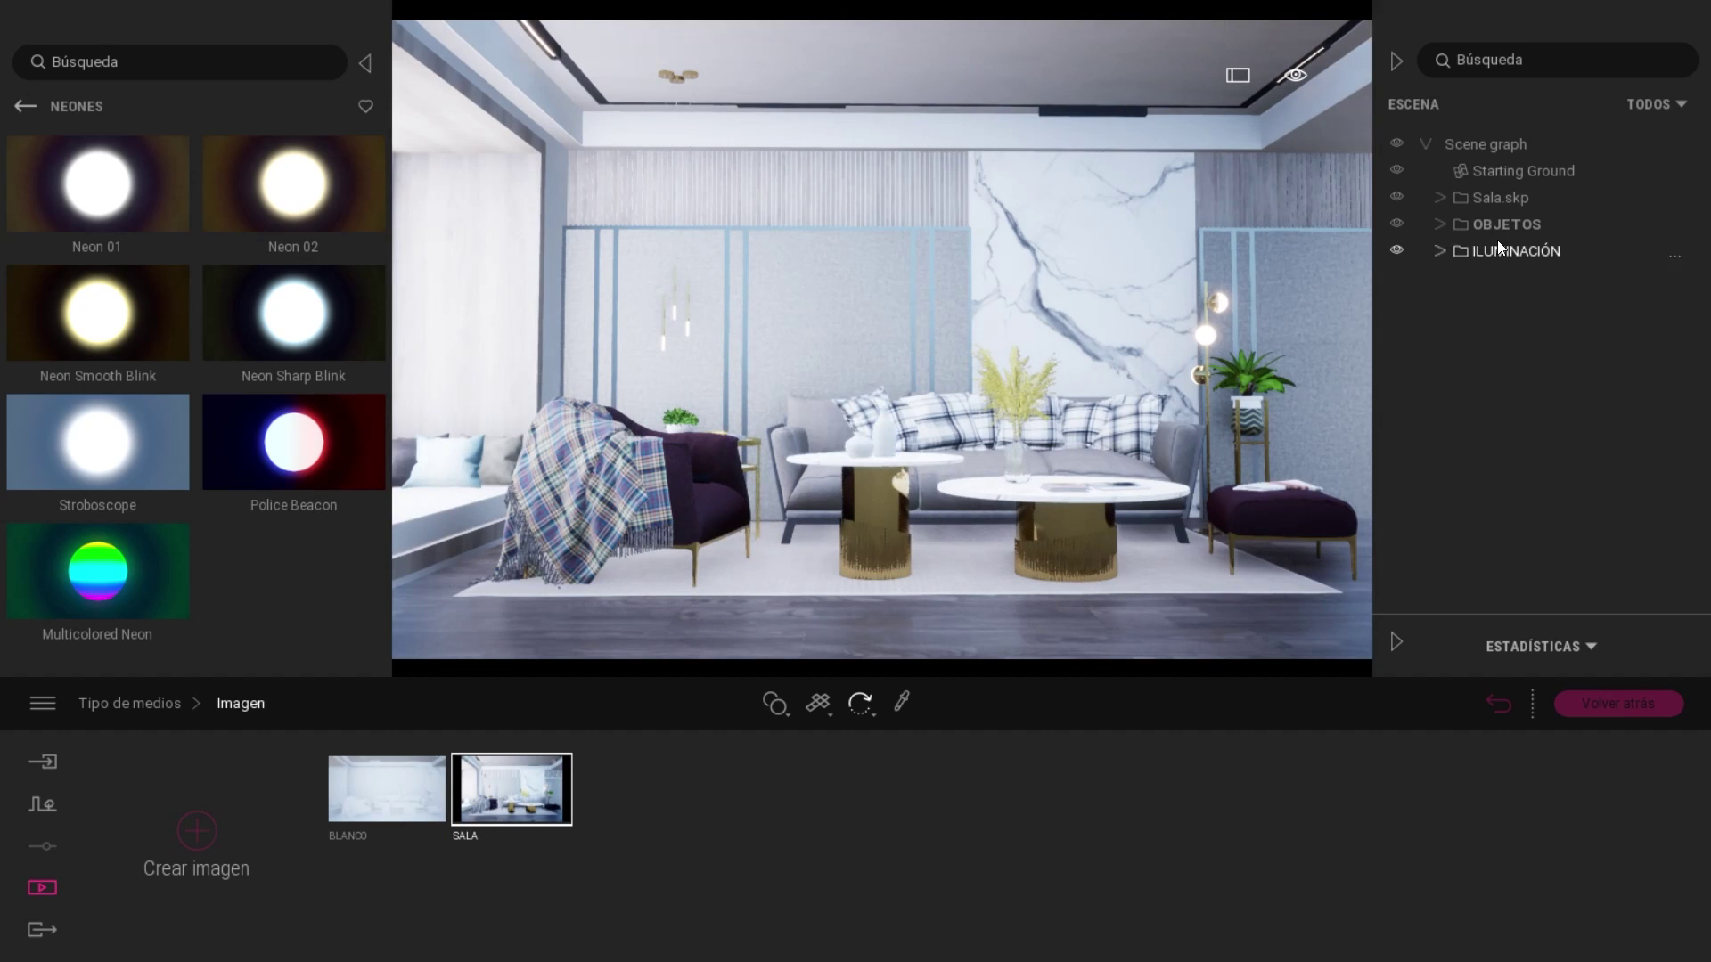
pyautogui.doubleClick(1478, 198)
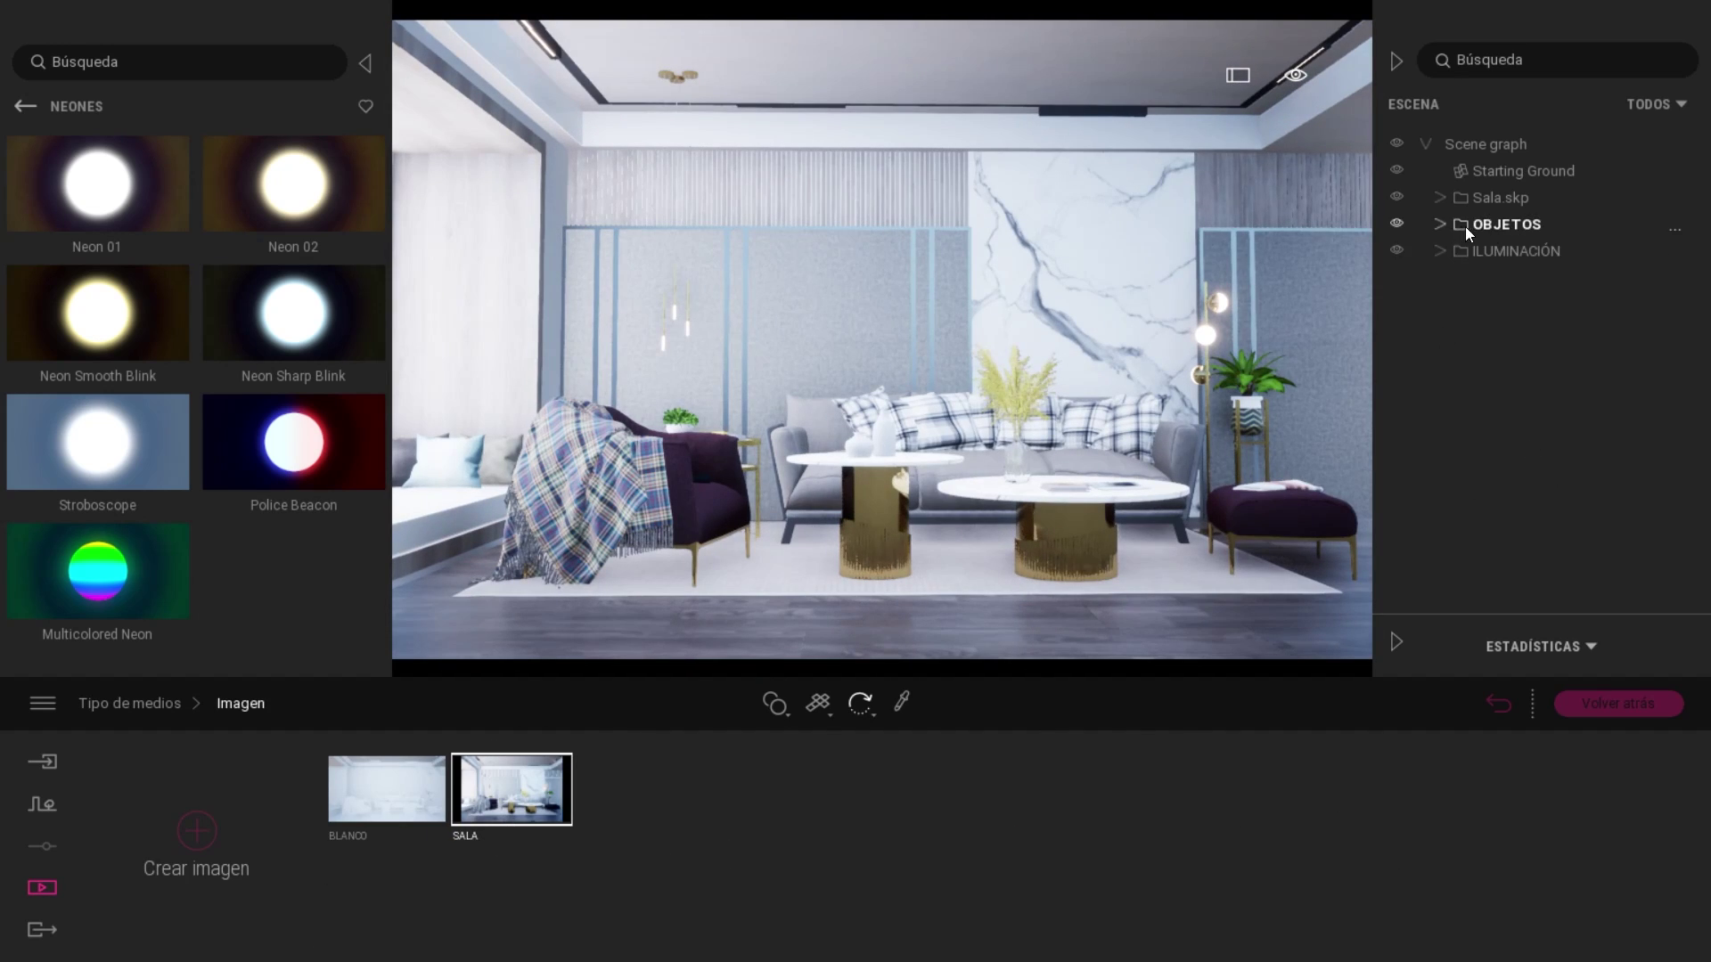
# Create a new scene folder named DETALLES.
pyautogui.rightClick(1461, 144)
pyautogui.click(1454, 165)
pyautogui.write('DETALLES')
pyautogui.rightClick(1488, 280)
# Place a Box Reflection Probe in the room, raise it, then hide it.
pyautogui.click(26, 106)
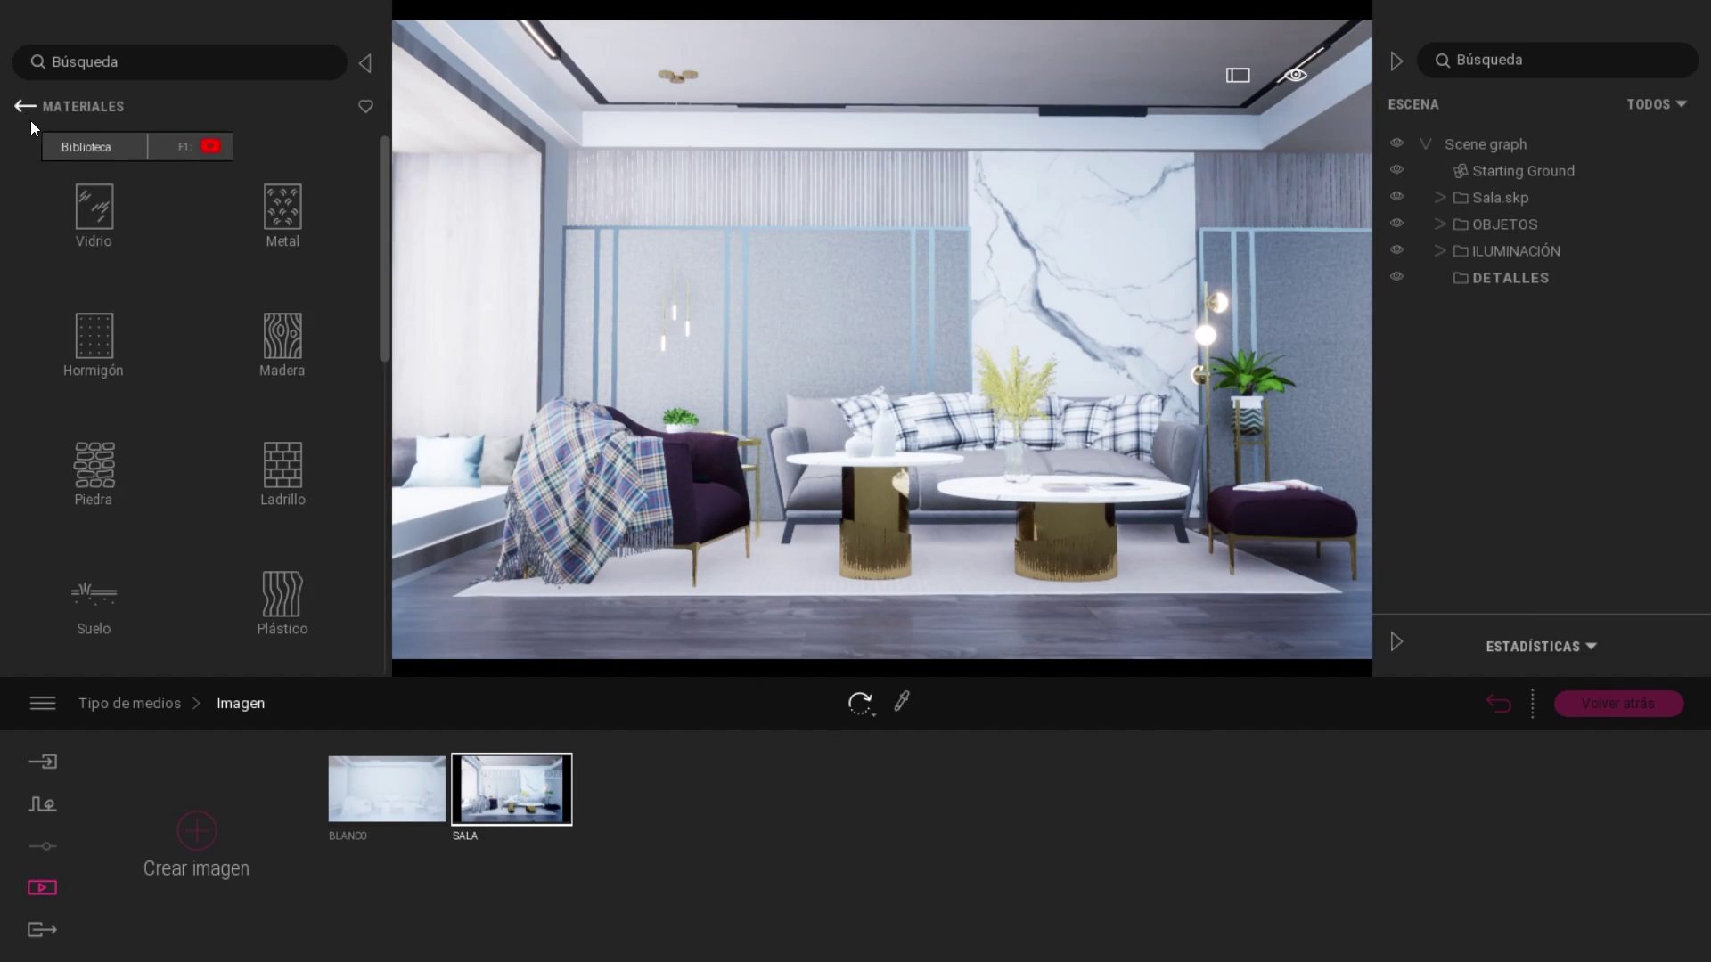
pyautogui.click(283, 595)
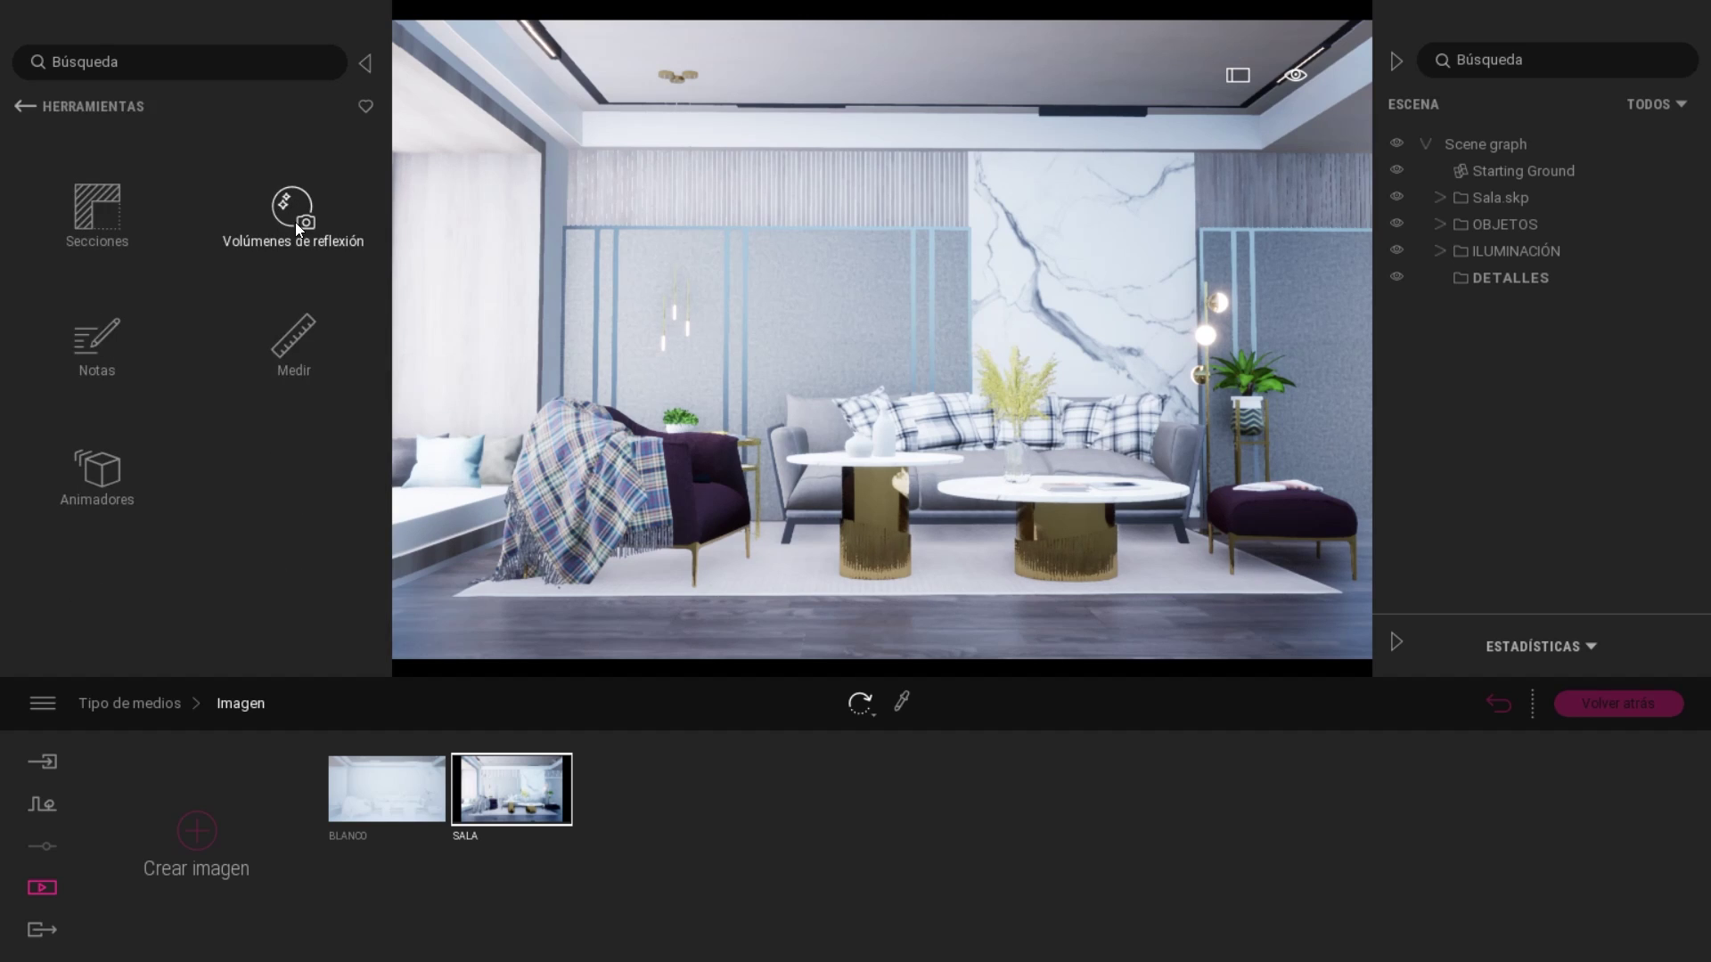
pyautogui.click(295, 222)
pyautogui.moveTo(290, 227)
pyautogui.mouseDown()
pyautogui.moveTo(905, 591)
pyautogui.moveTo(953, 551)
pyautogui.mouseUp()
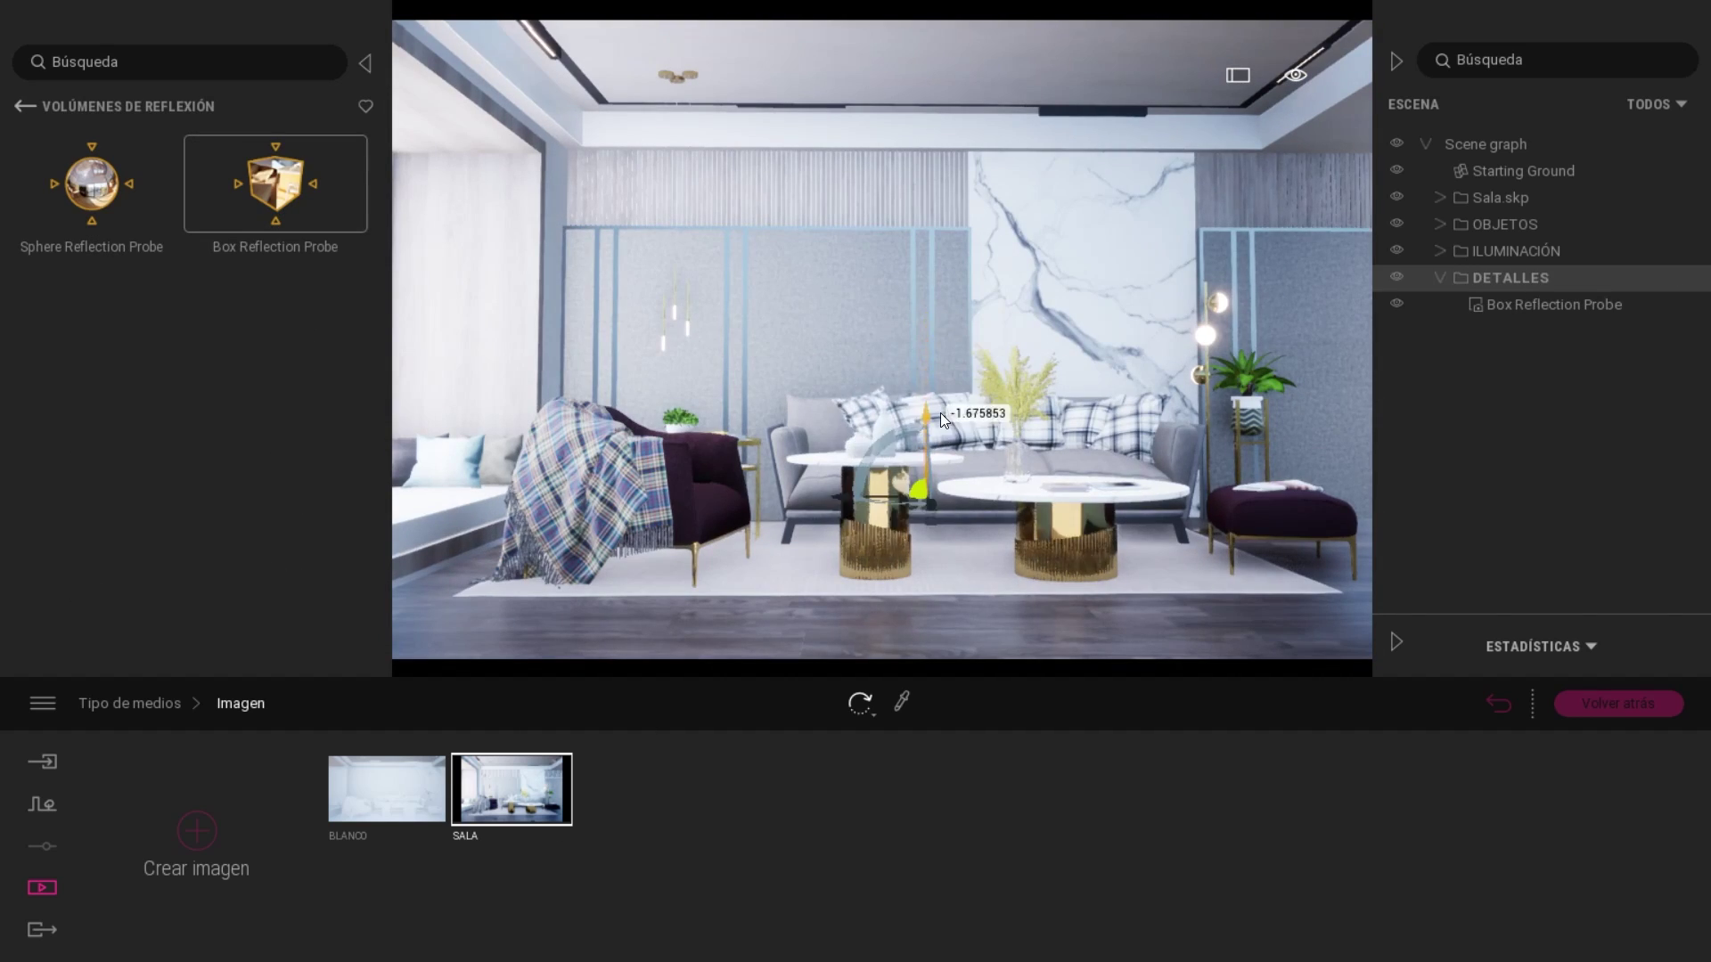
pyautogui.moveTo(942, 419); pyautogui.dragTo(924, 303)
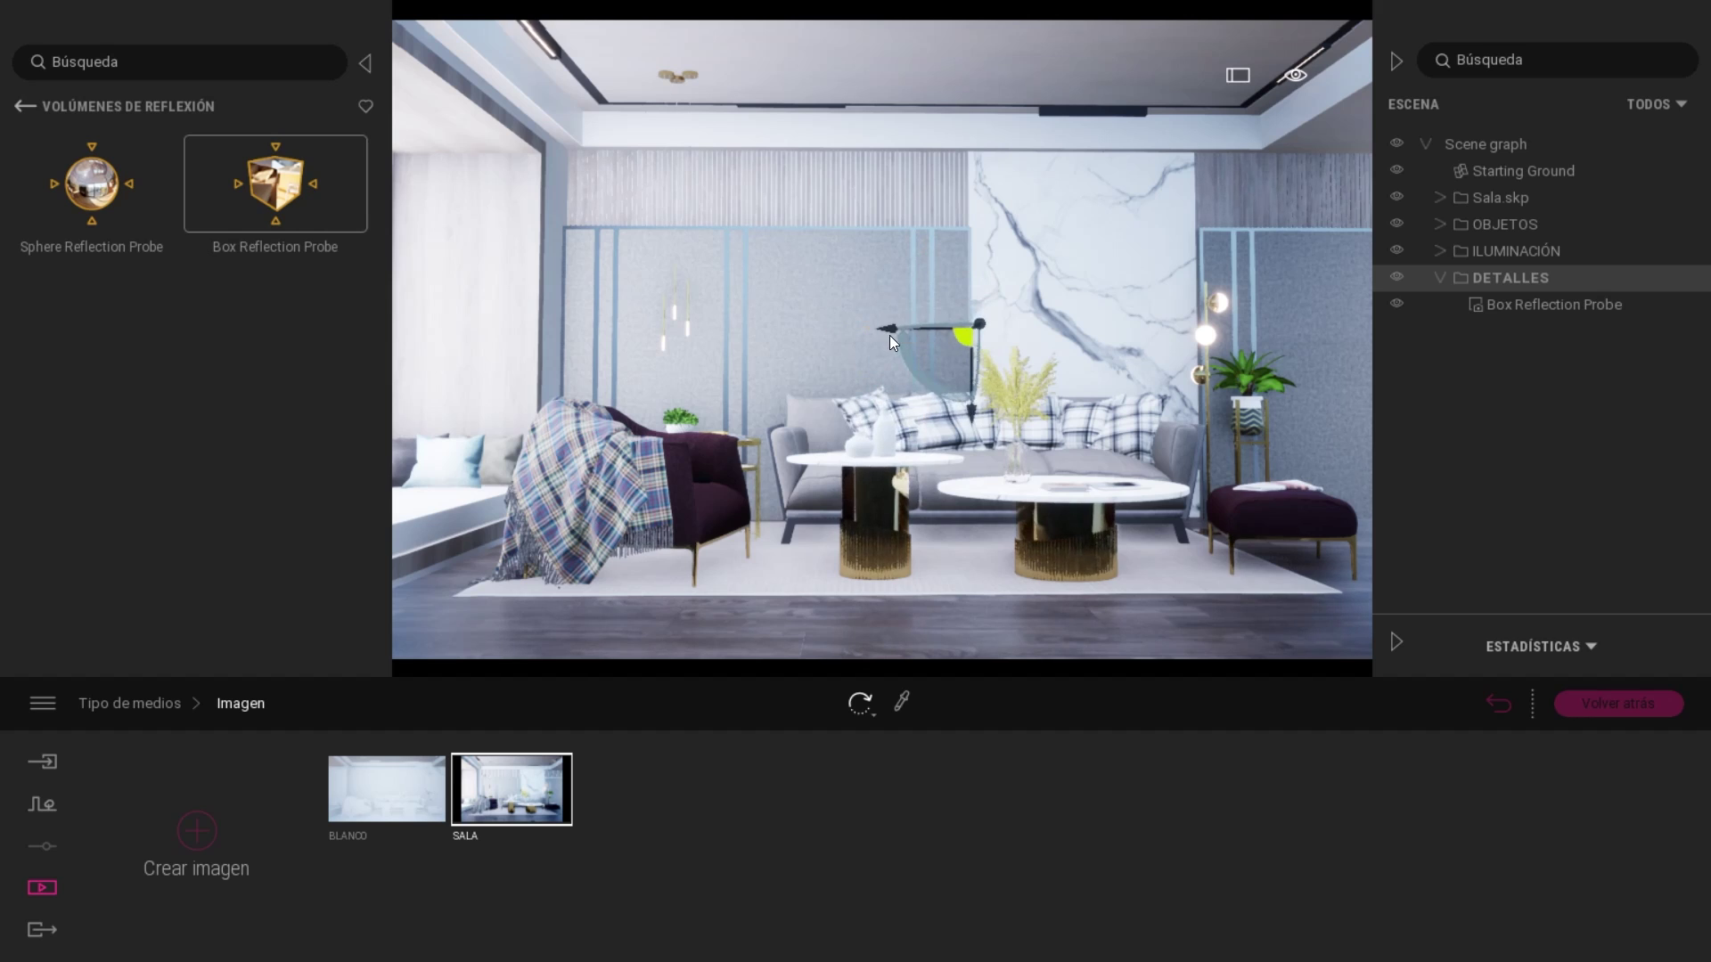
pyautogui.click(1143, 838)
pyautogui.press('Return')
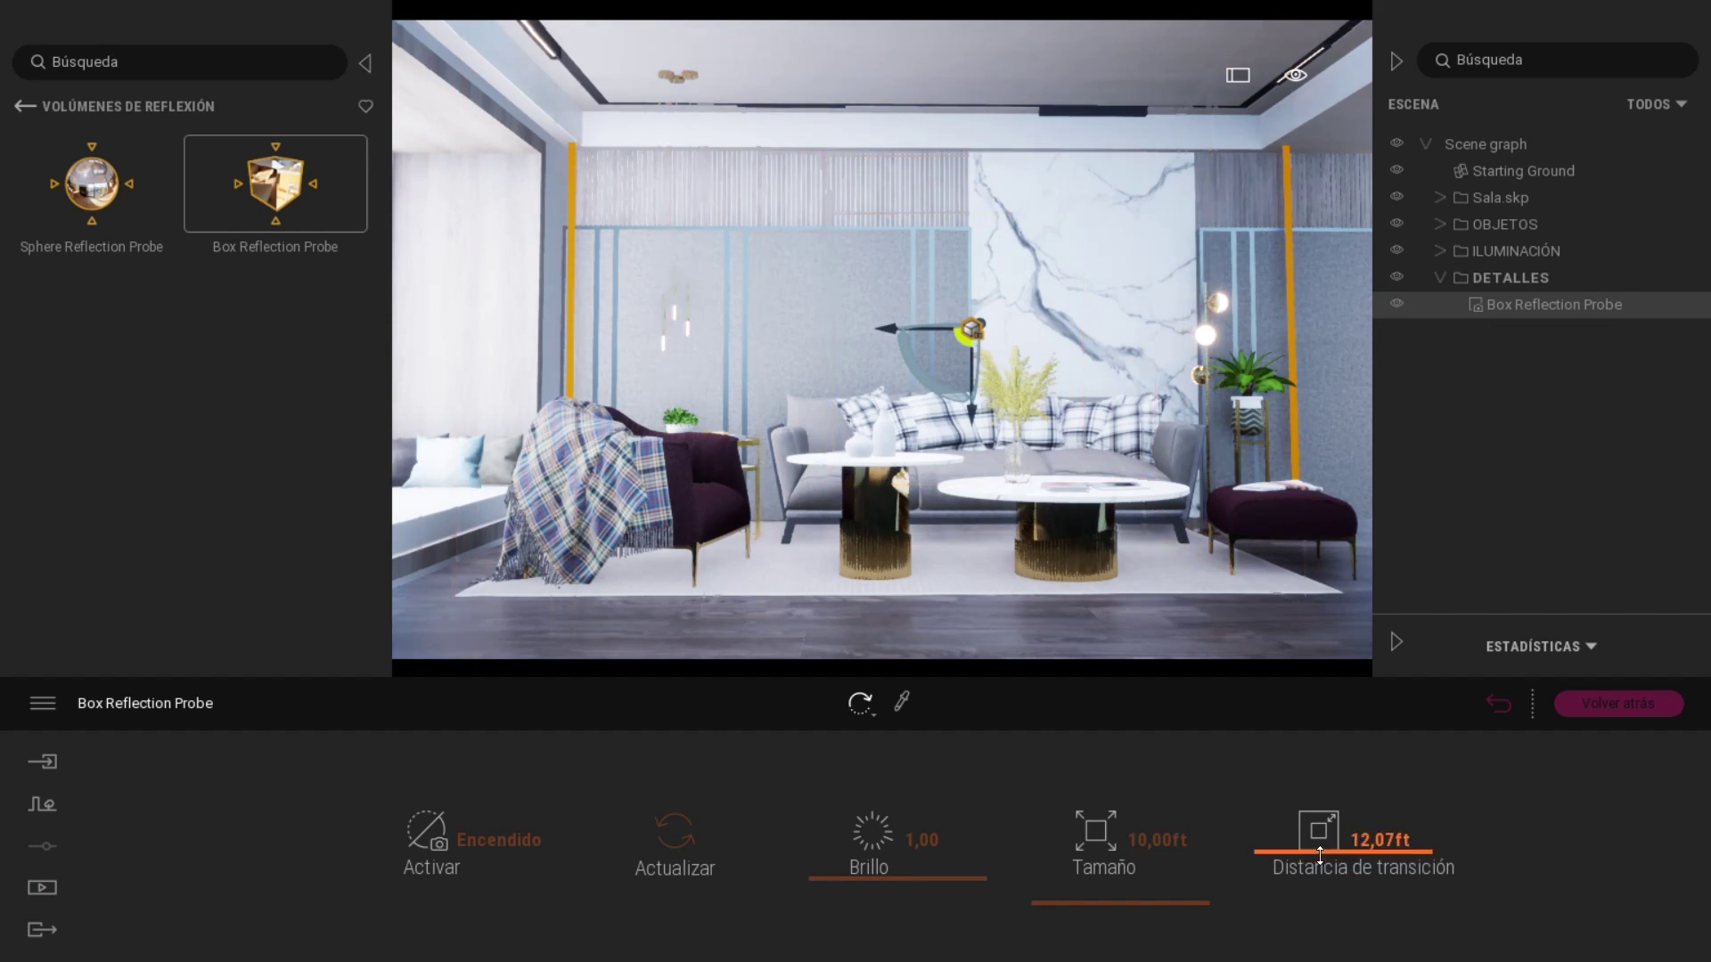
pyautogui.click(1529, 505)
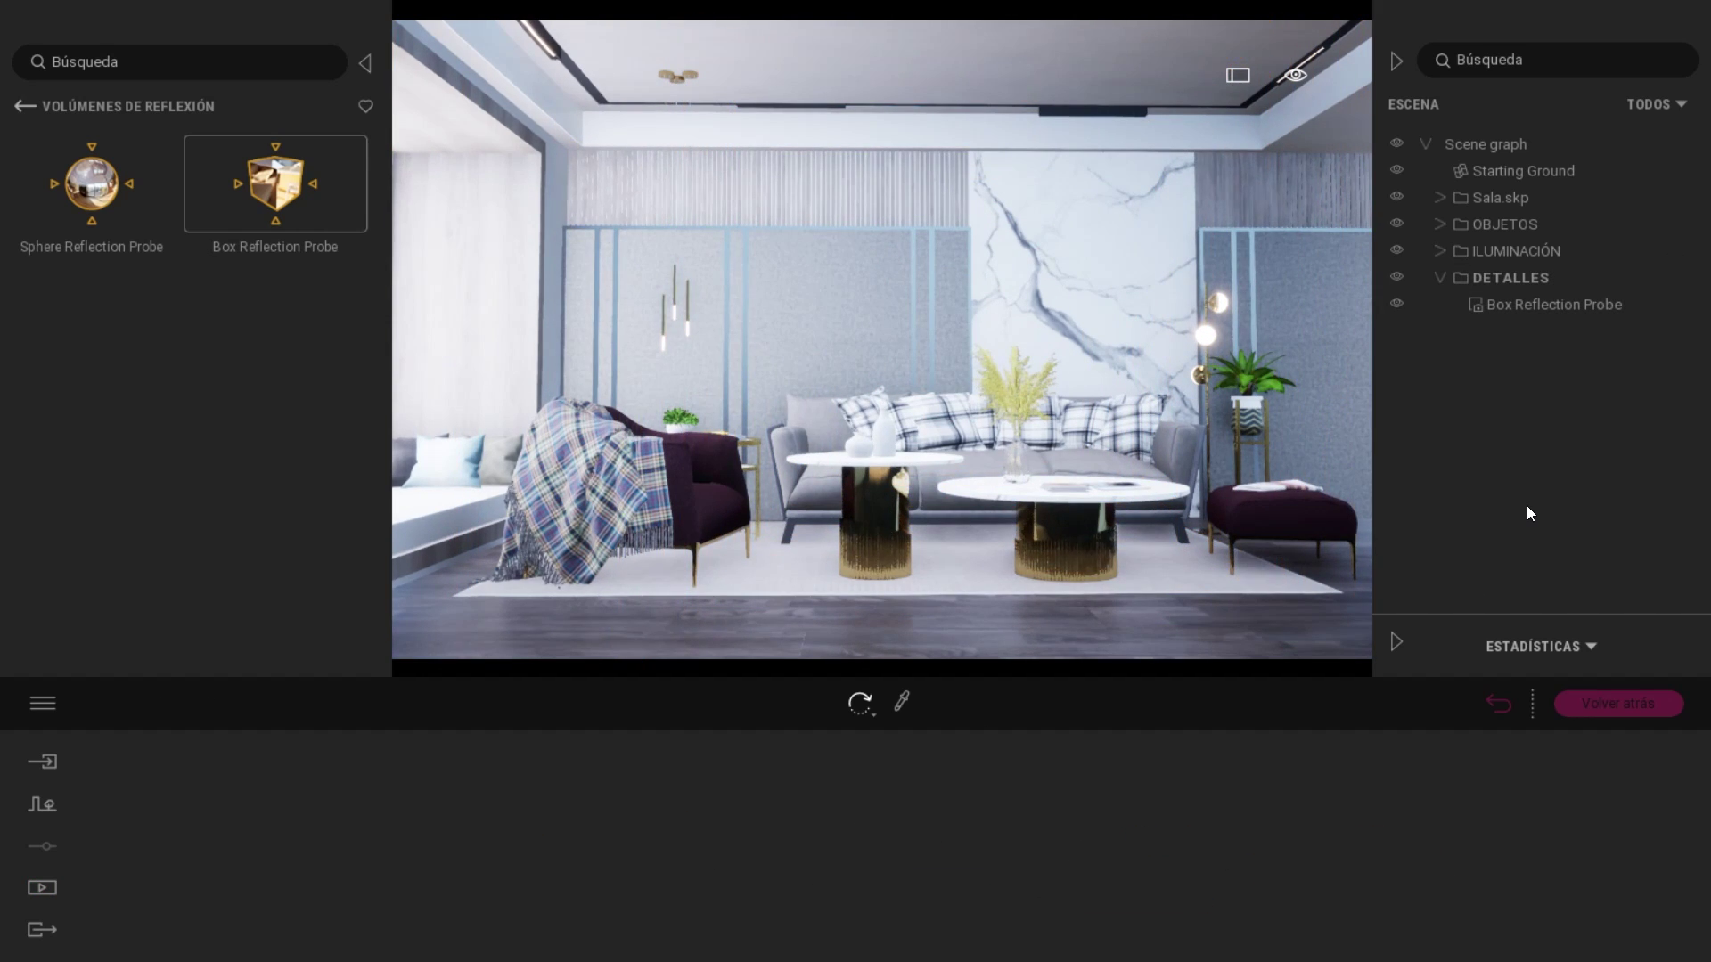
pyautogui.click(1399, 308)
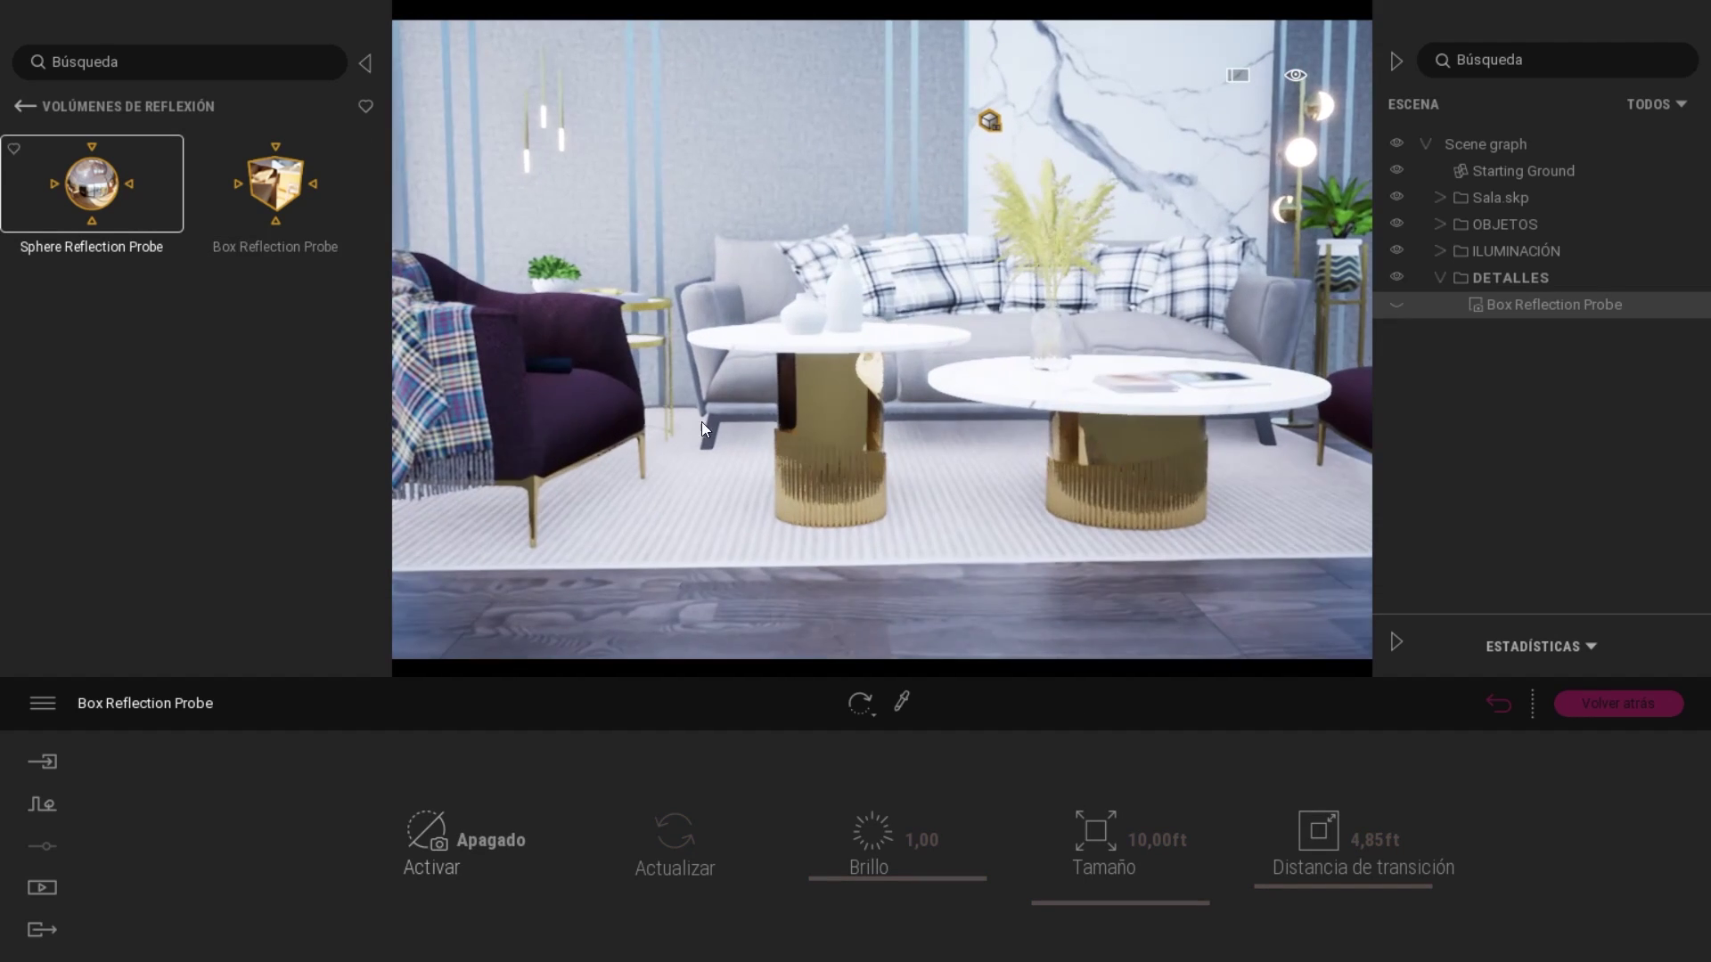
# Place a Sphere Reflection Probe above the tables, hide it, and reshow the box probe.
pyautogui.moveTo(92, 184); pyautogui.dragTo(878, 534)
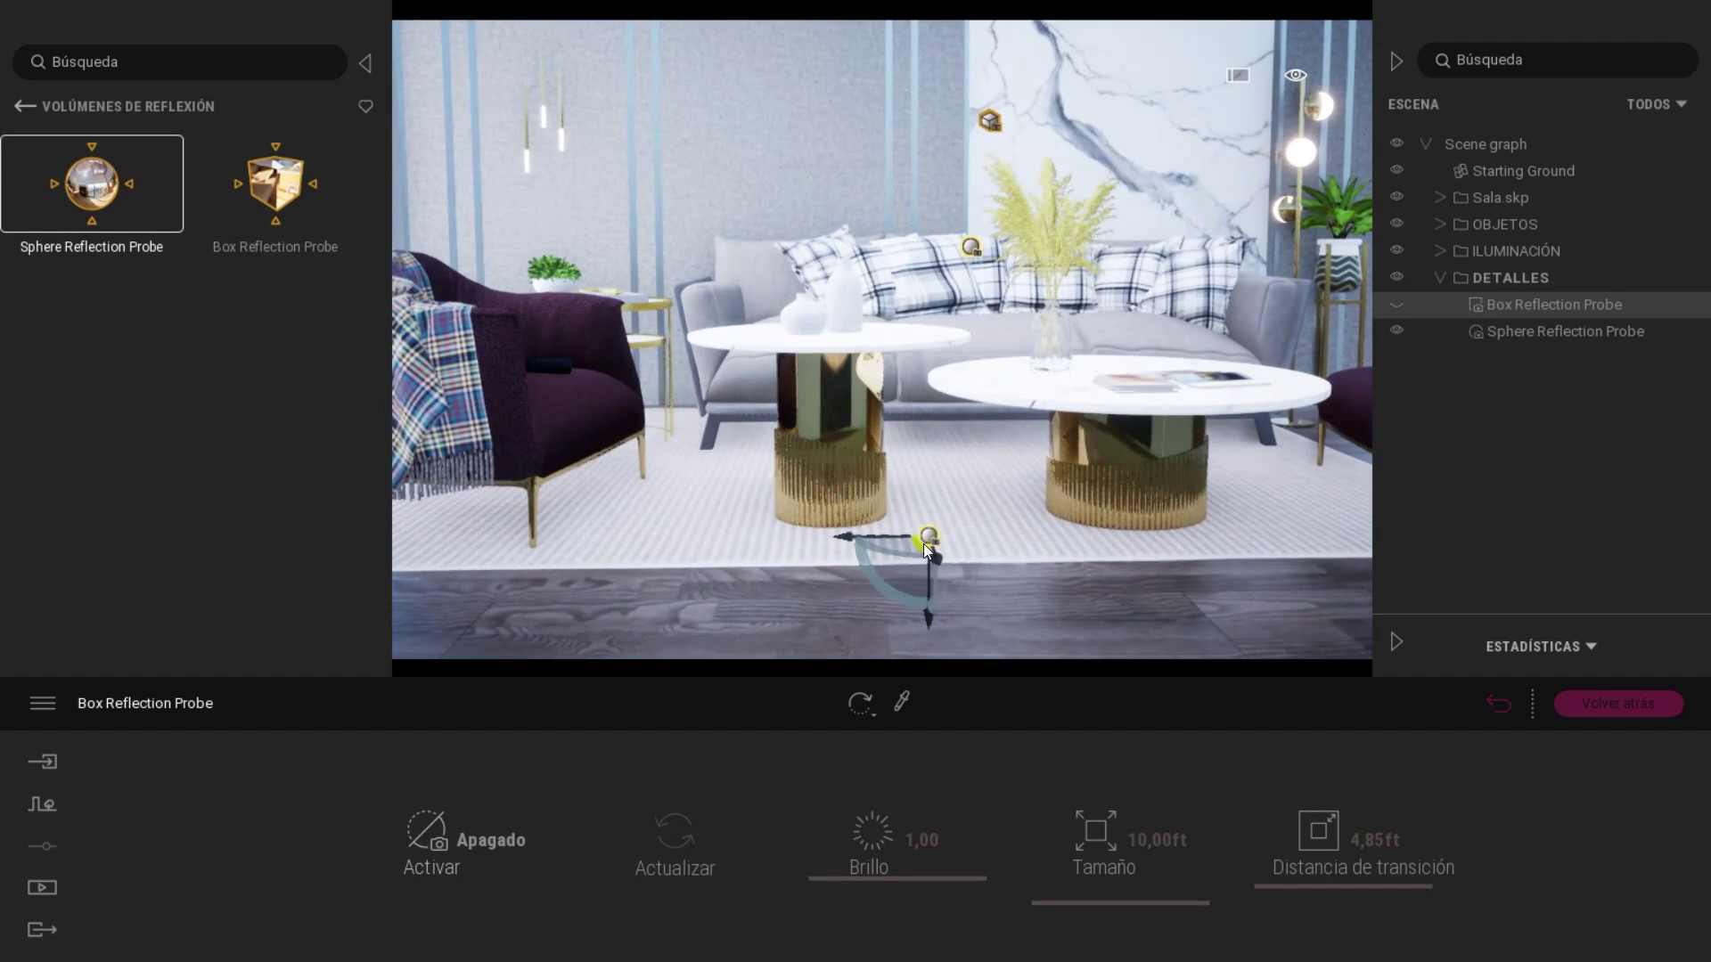
pyautogui.click(42, 887)
pyautogui.click(512, 789)
pyautogui.click(1488, 332)
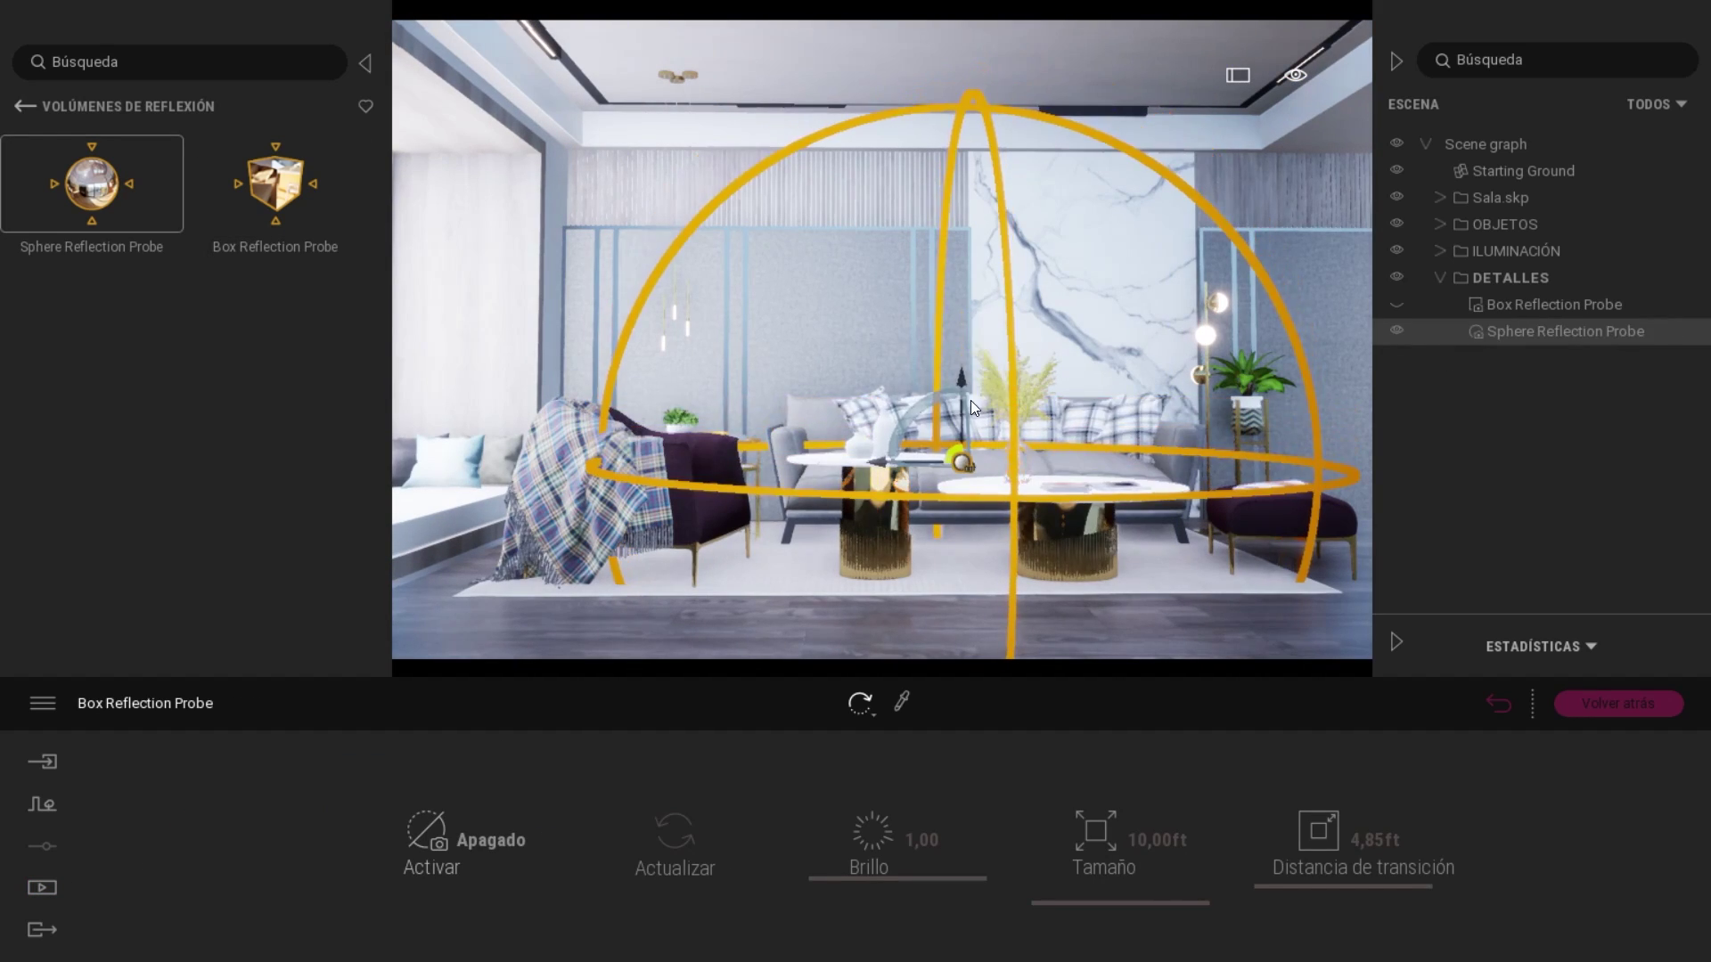
pyautogui.moveTo(970, 400); pyautogui.dragTo(962, 339)
pyautogui.click(1396, 330)
pyautogui.click(1404, 306)
# Resize the box reflection probe to 12 ft with transition distance 0.
pyautogui.click(1550, 303)
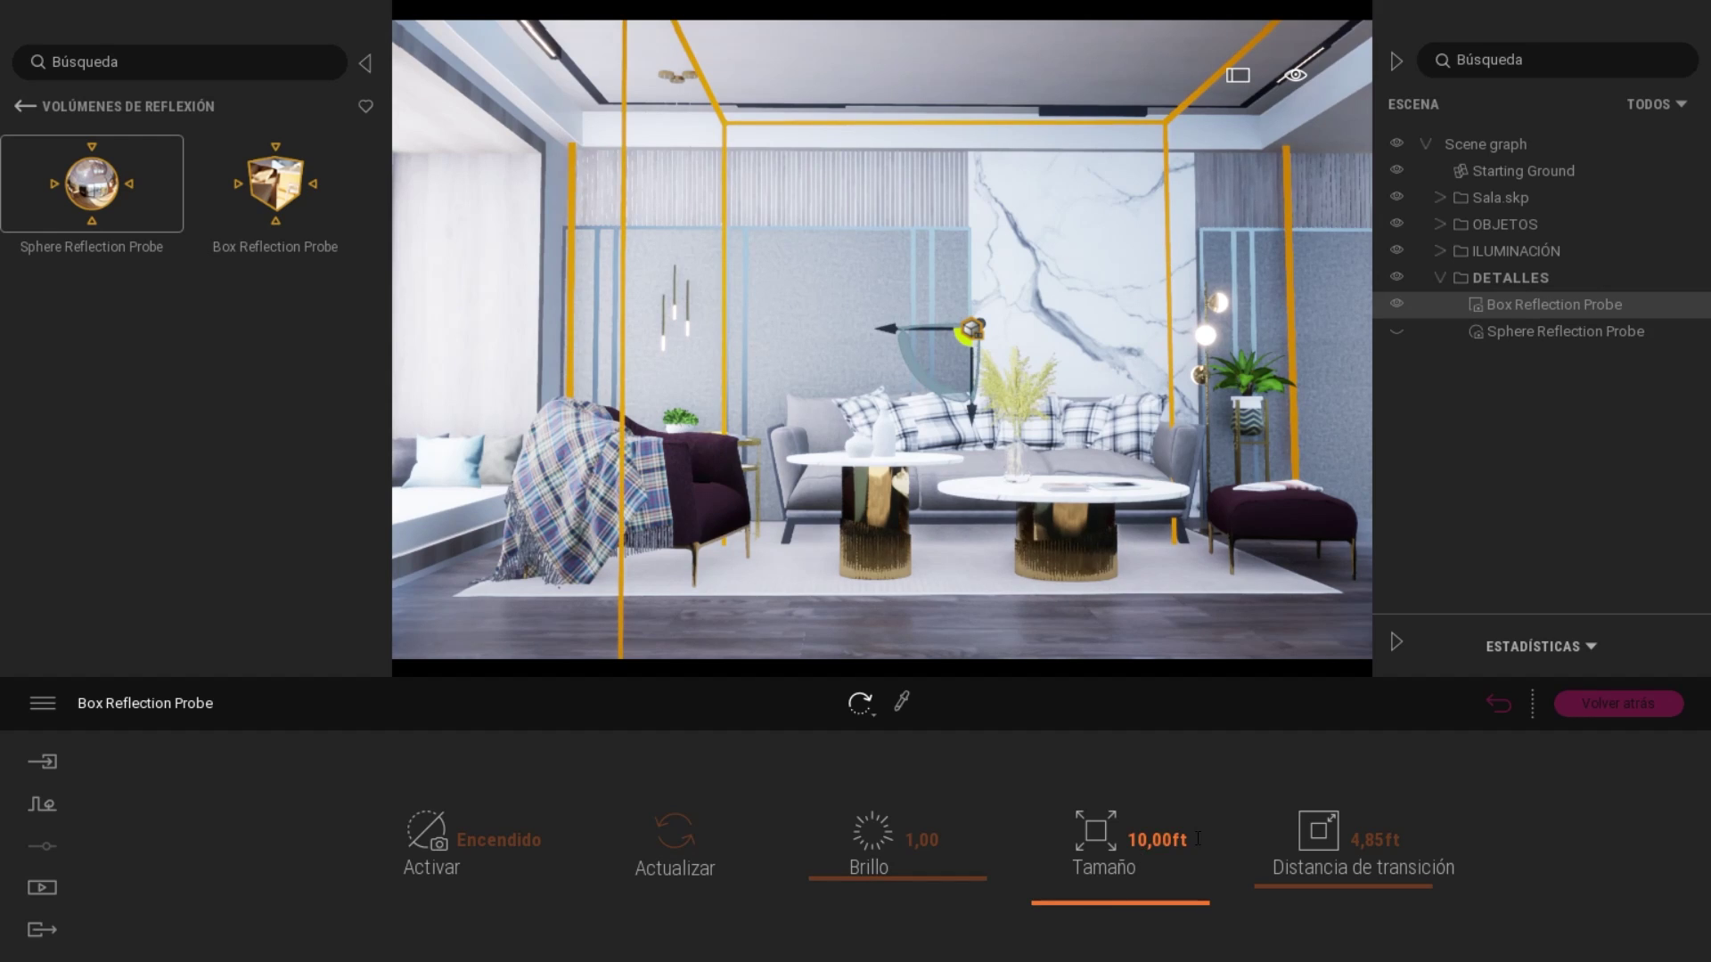
pyautogui.click(1152, 840)
pyautogui.write('8')
pyautogui.press('Return')
pyautogui.click(1514, 330)
pyautogui.click(1396, 331)
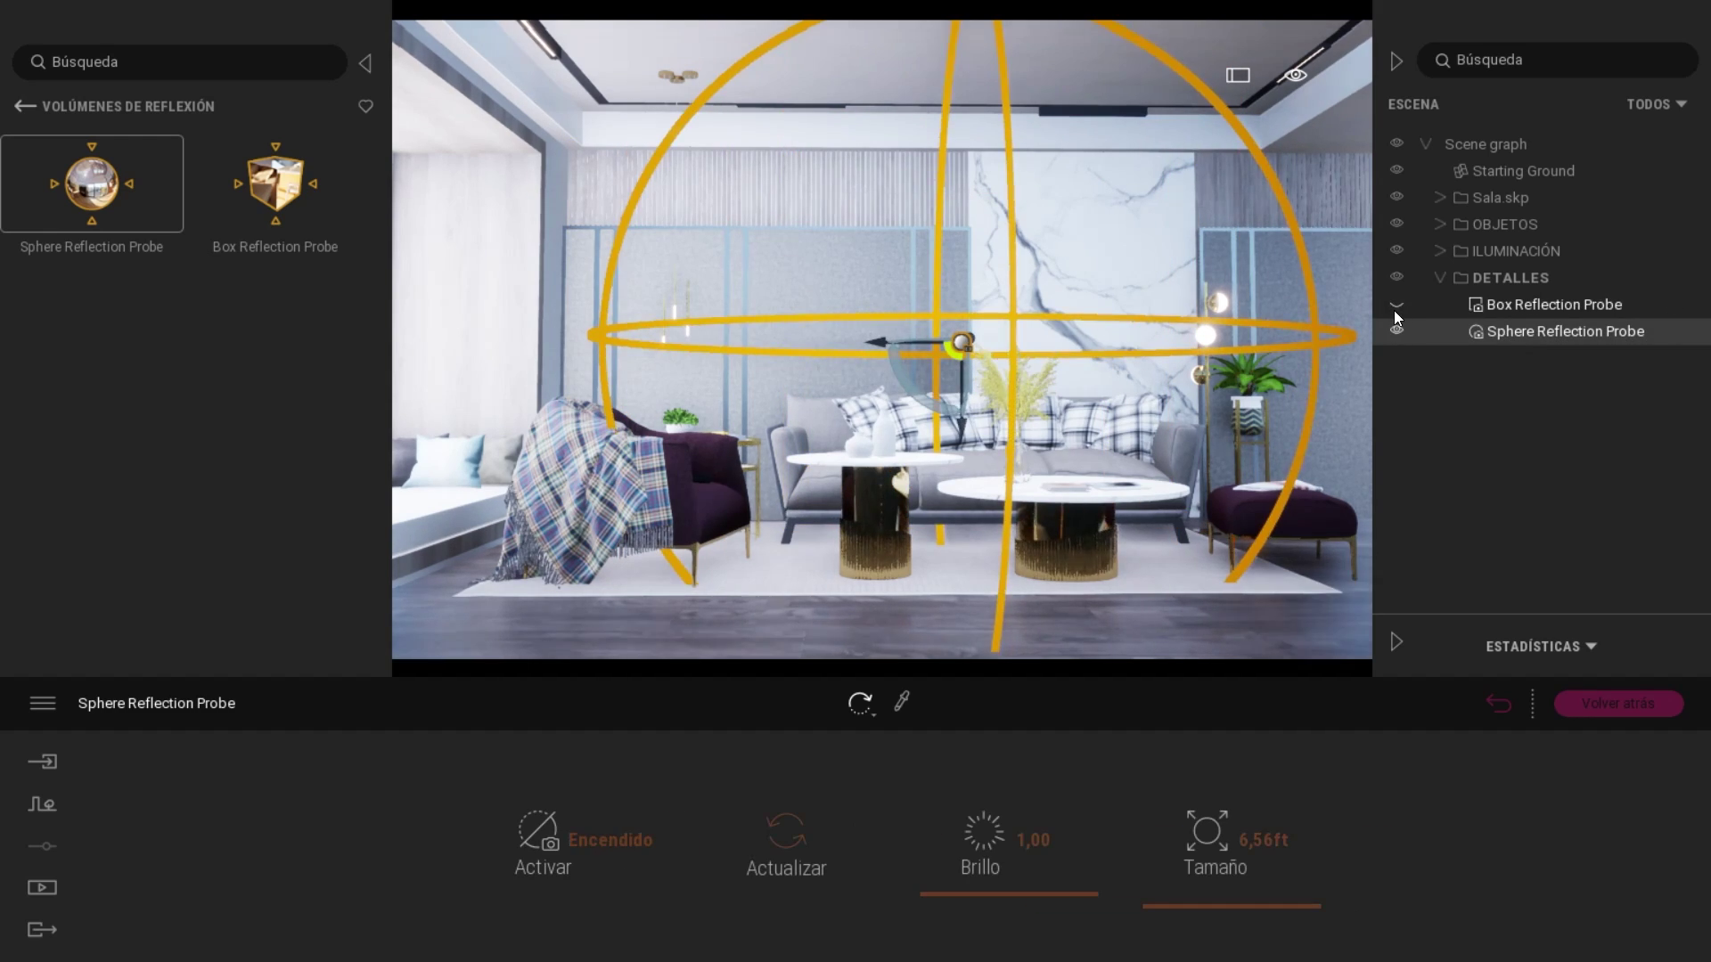
pyautogui.click(1550, 304)
pyautogui.moveTo(1110, 902); pyautogui.dragTo(1110, 836)
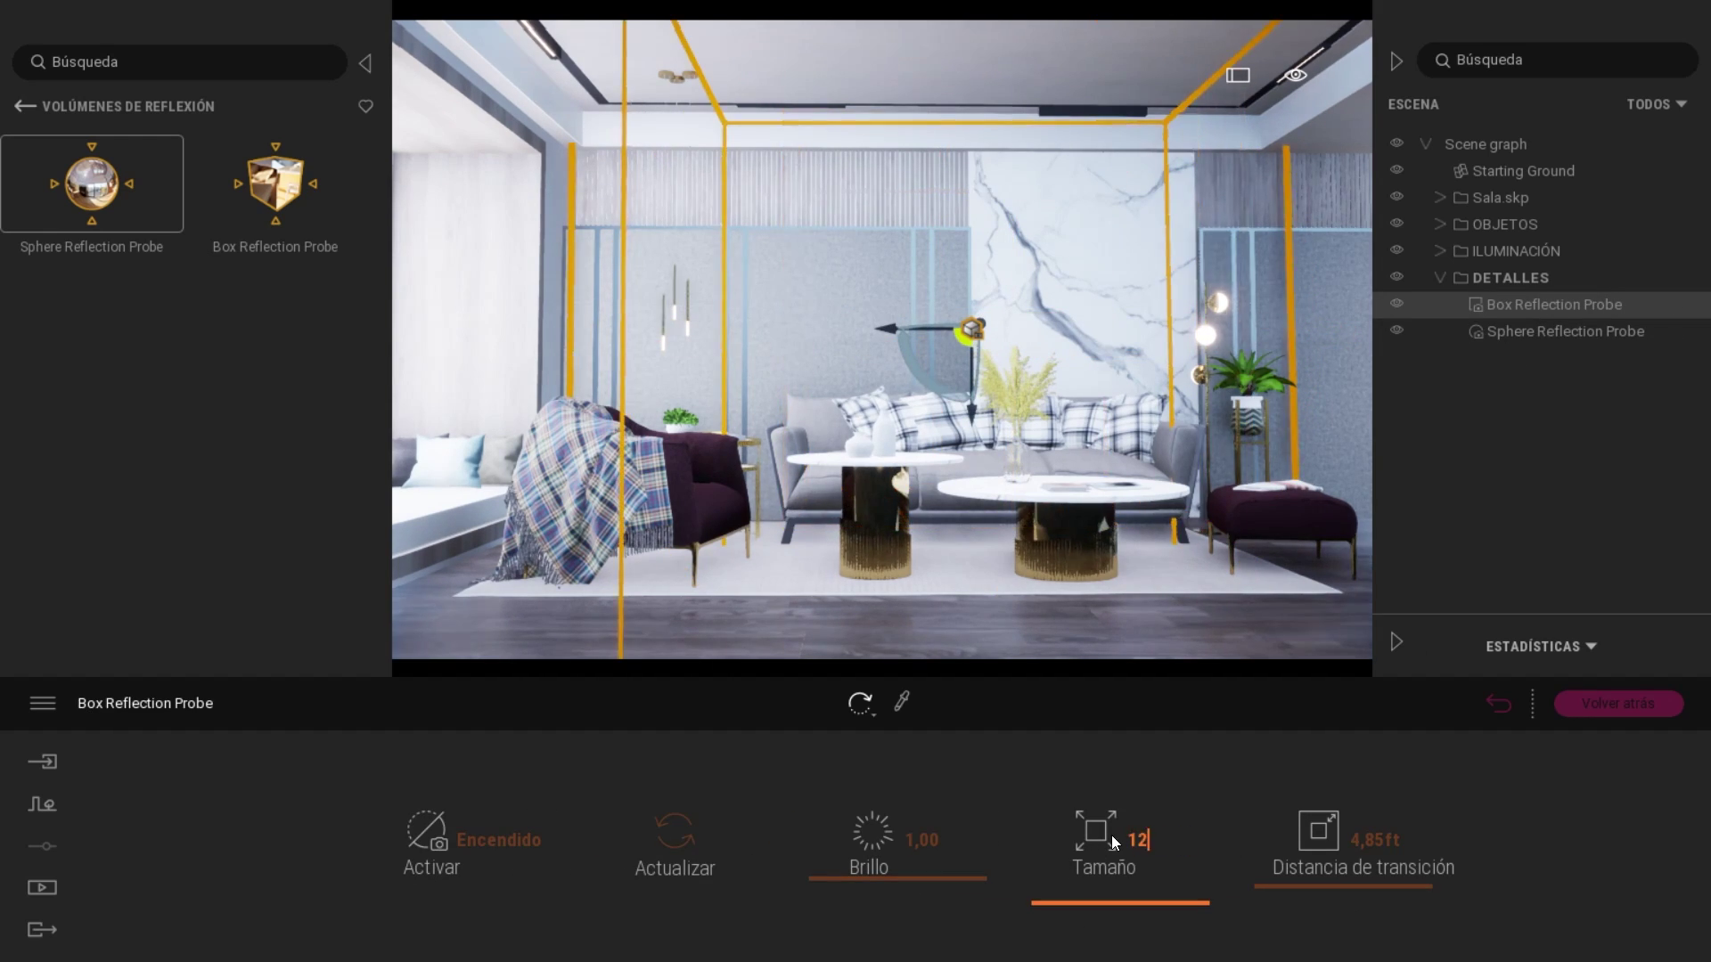
pyautogui.moveTo(1346, 882); pyautogui.dragTo(1372, 916)
pyautogui.click(1524, 462)
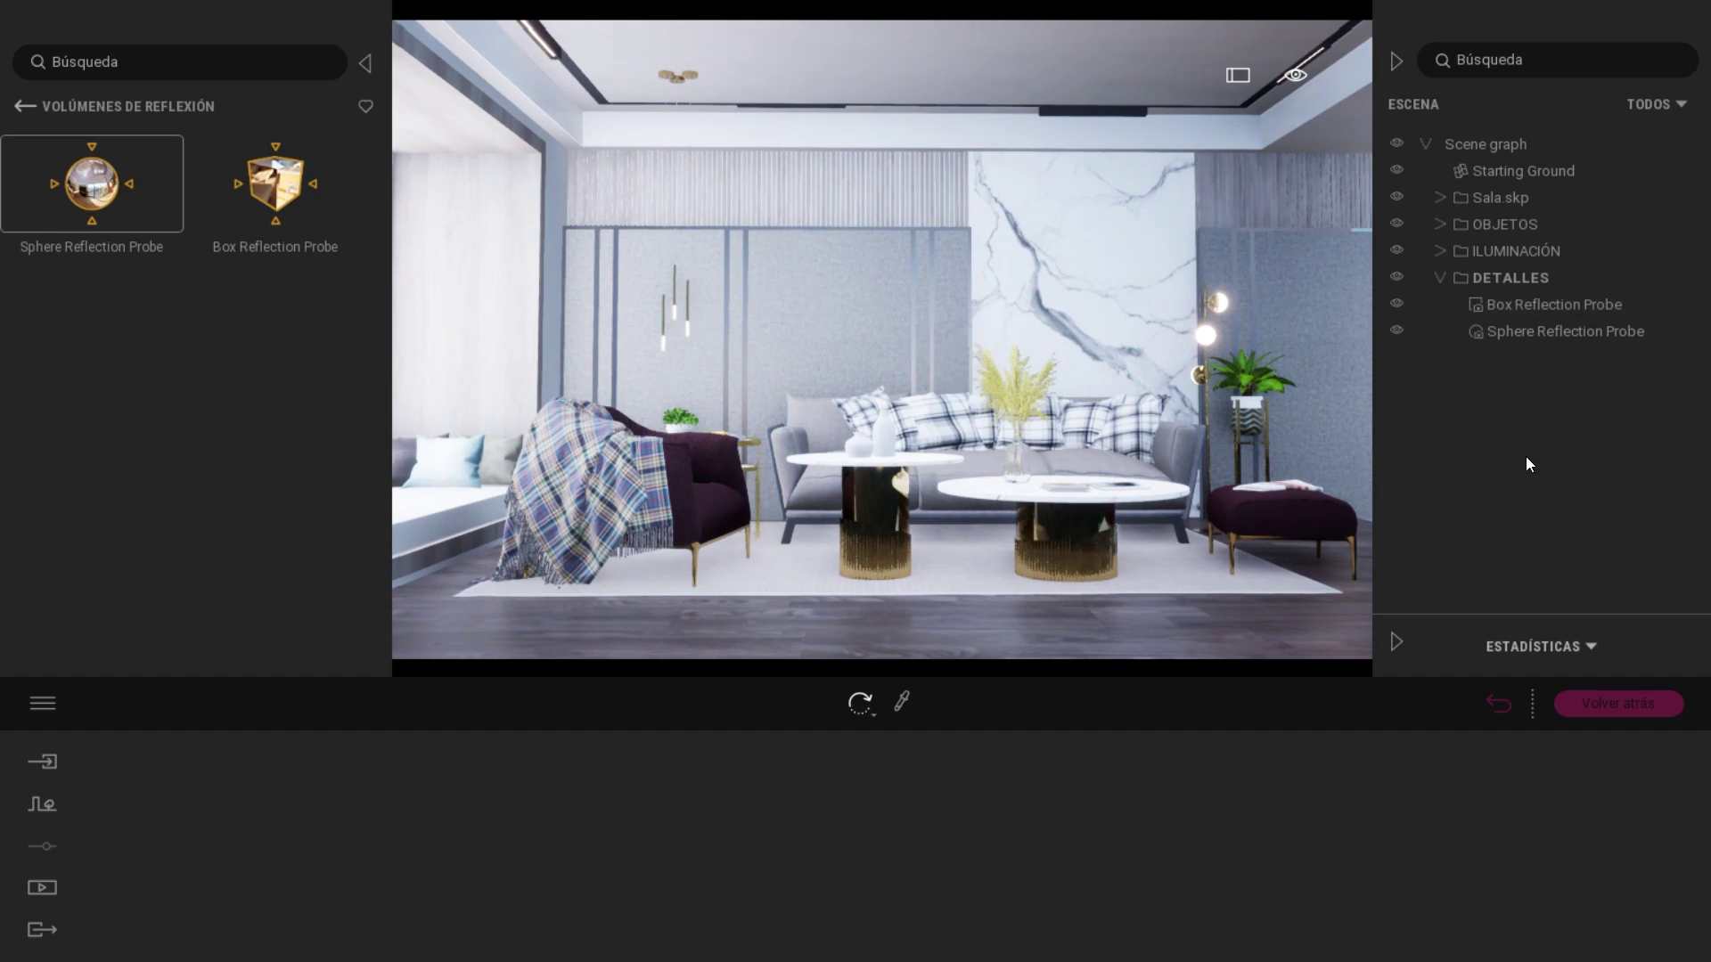
# Review the area lights and both reflection probes, then save the scene with Ctrl+S.
pyautogui.click(1229, 532)
pyautogui.click(1514, 277)
pyautogui.click(1439, 331)
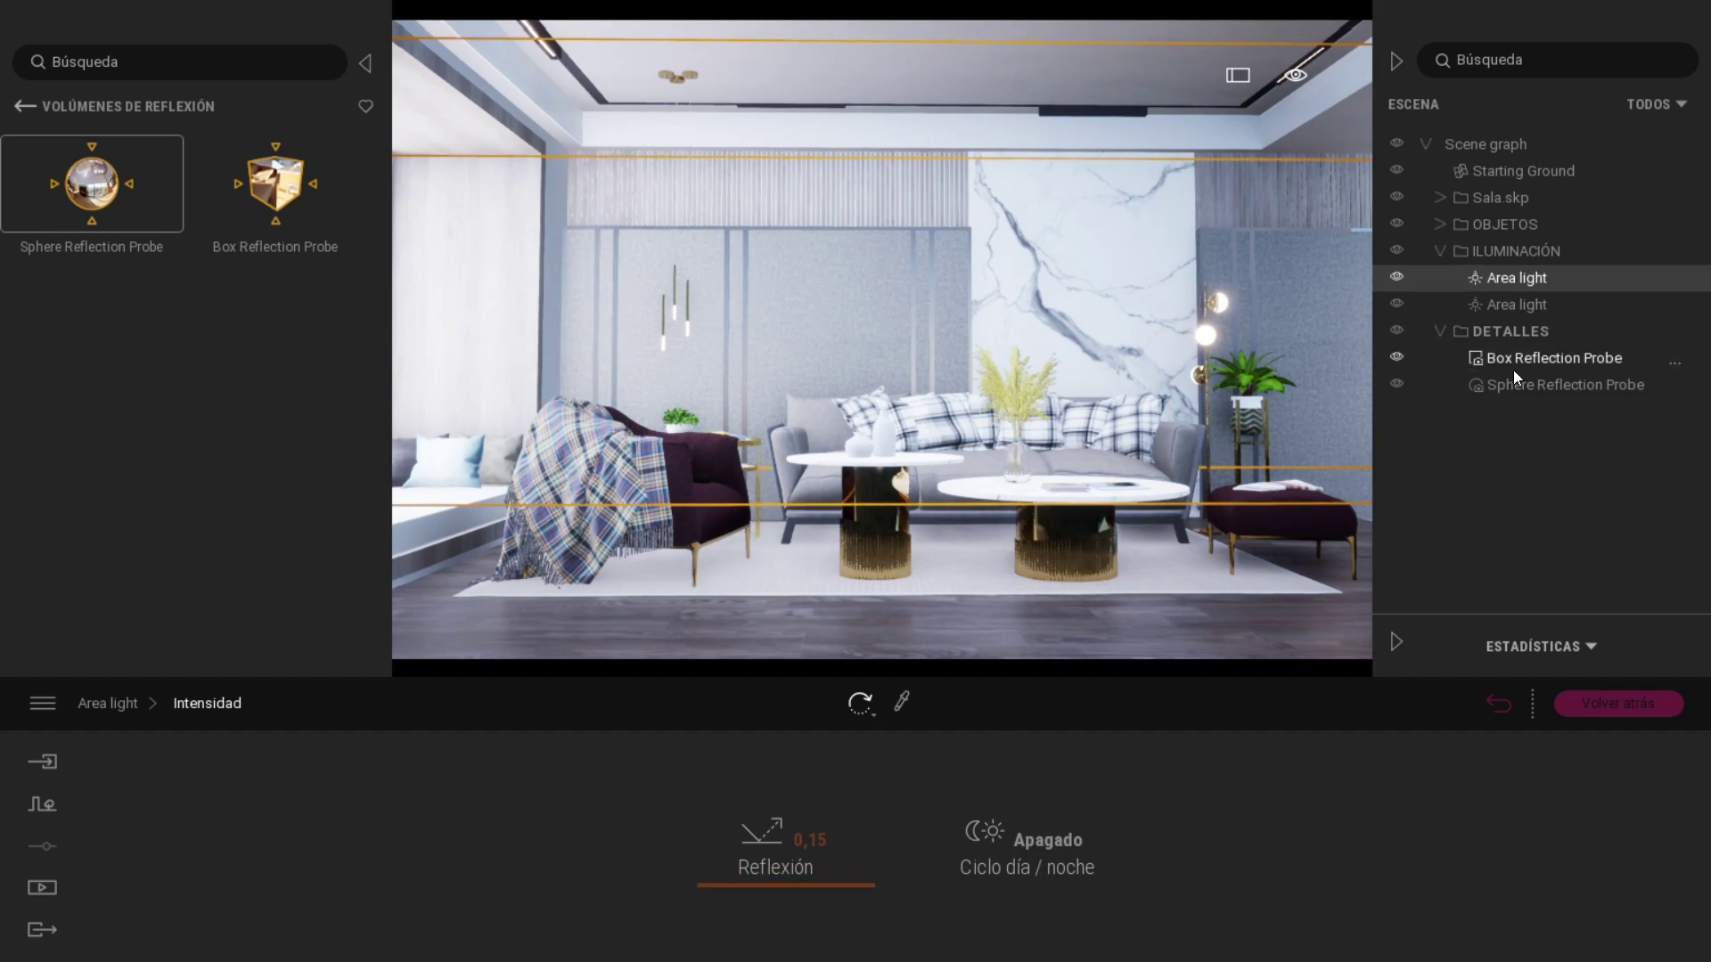
pyautogui.click(1550, 384)
pyautogui.click(1545, 507)
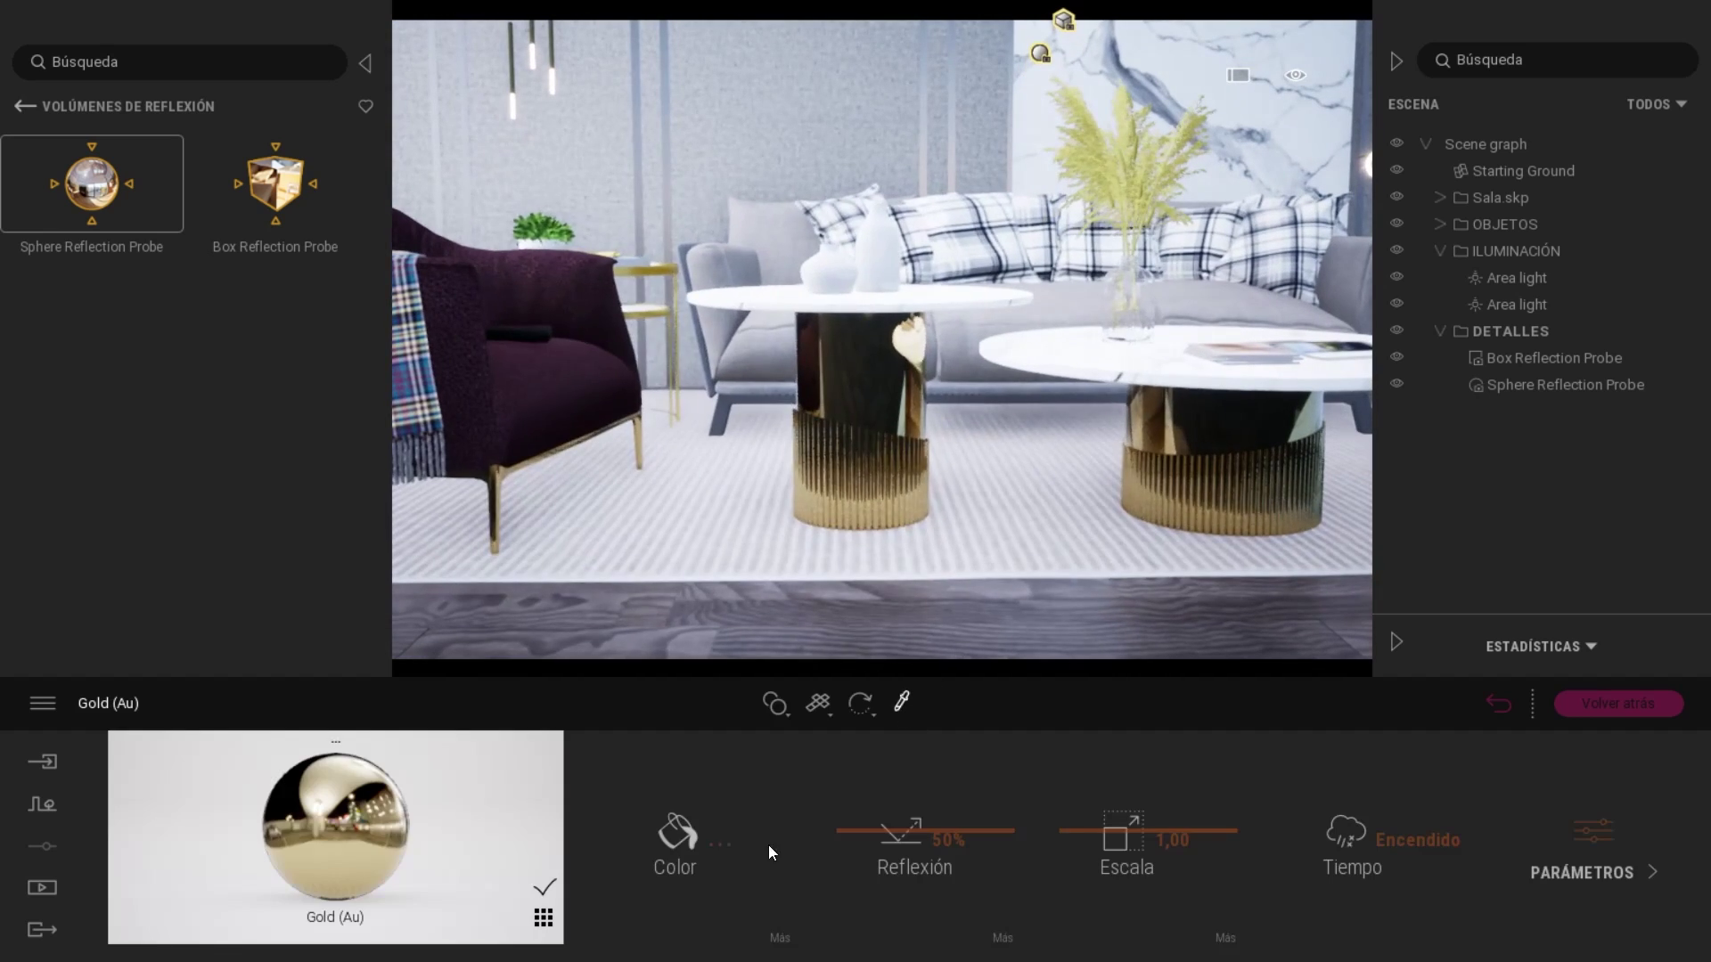
pyautogui.click(42, 887)
pyautogui.click(1550, 358)
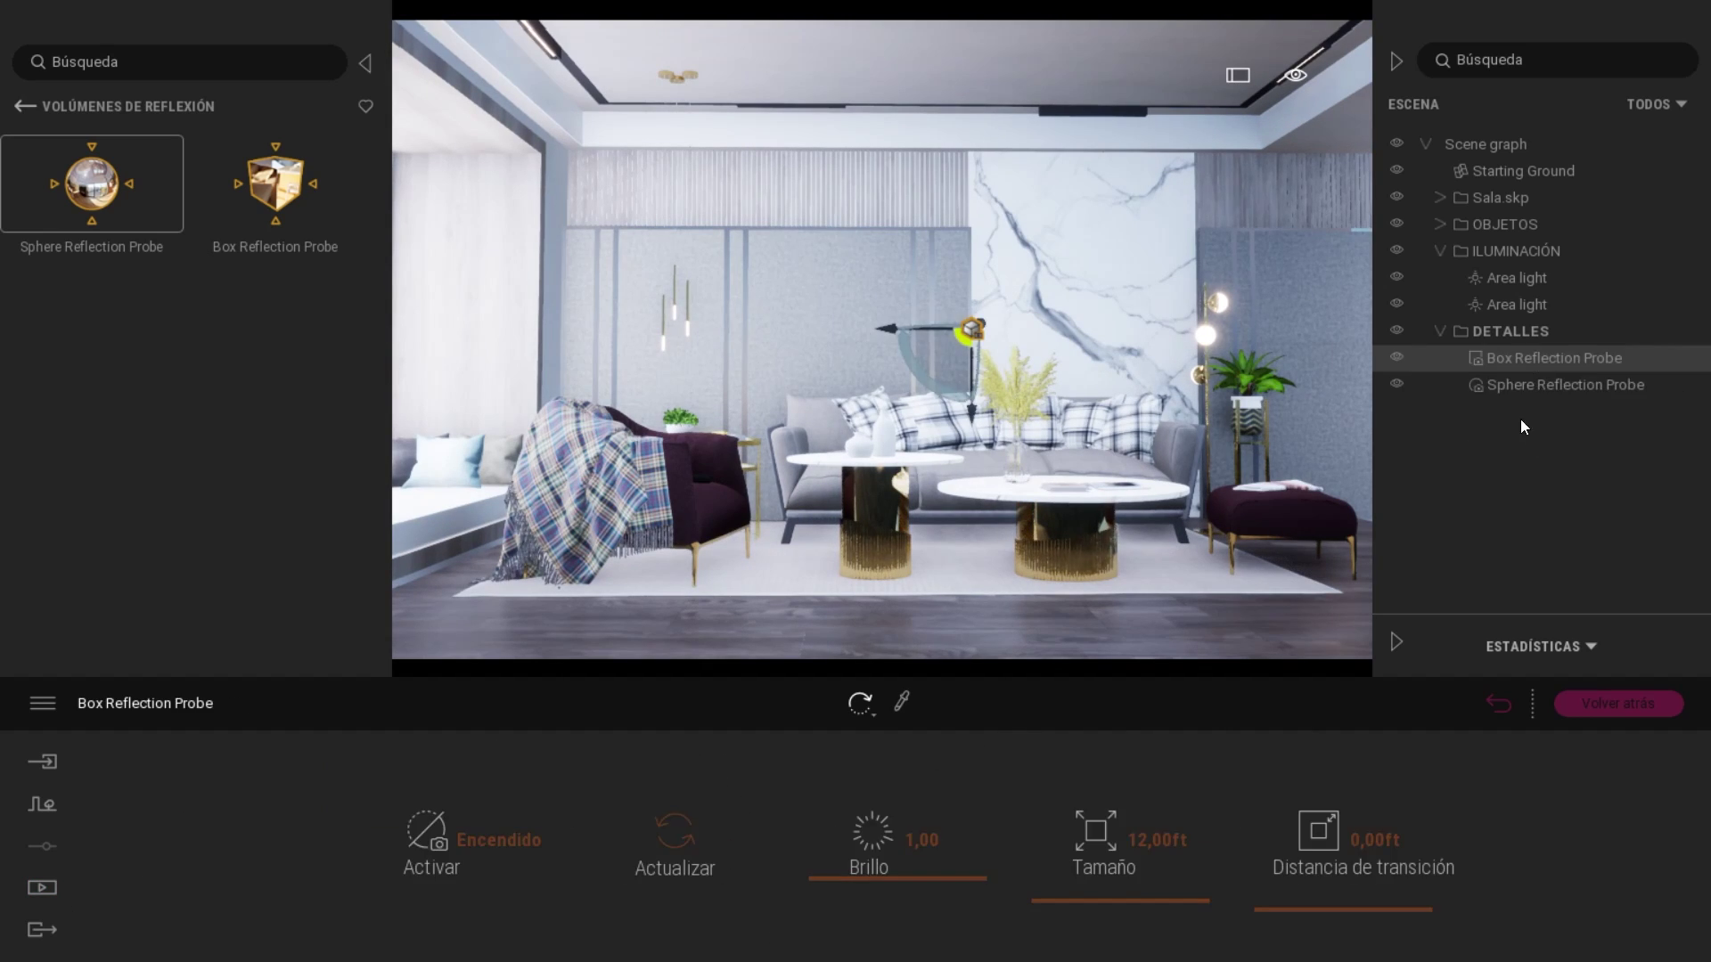
pyautogui.click(1525, 486)
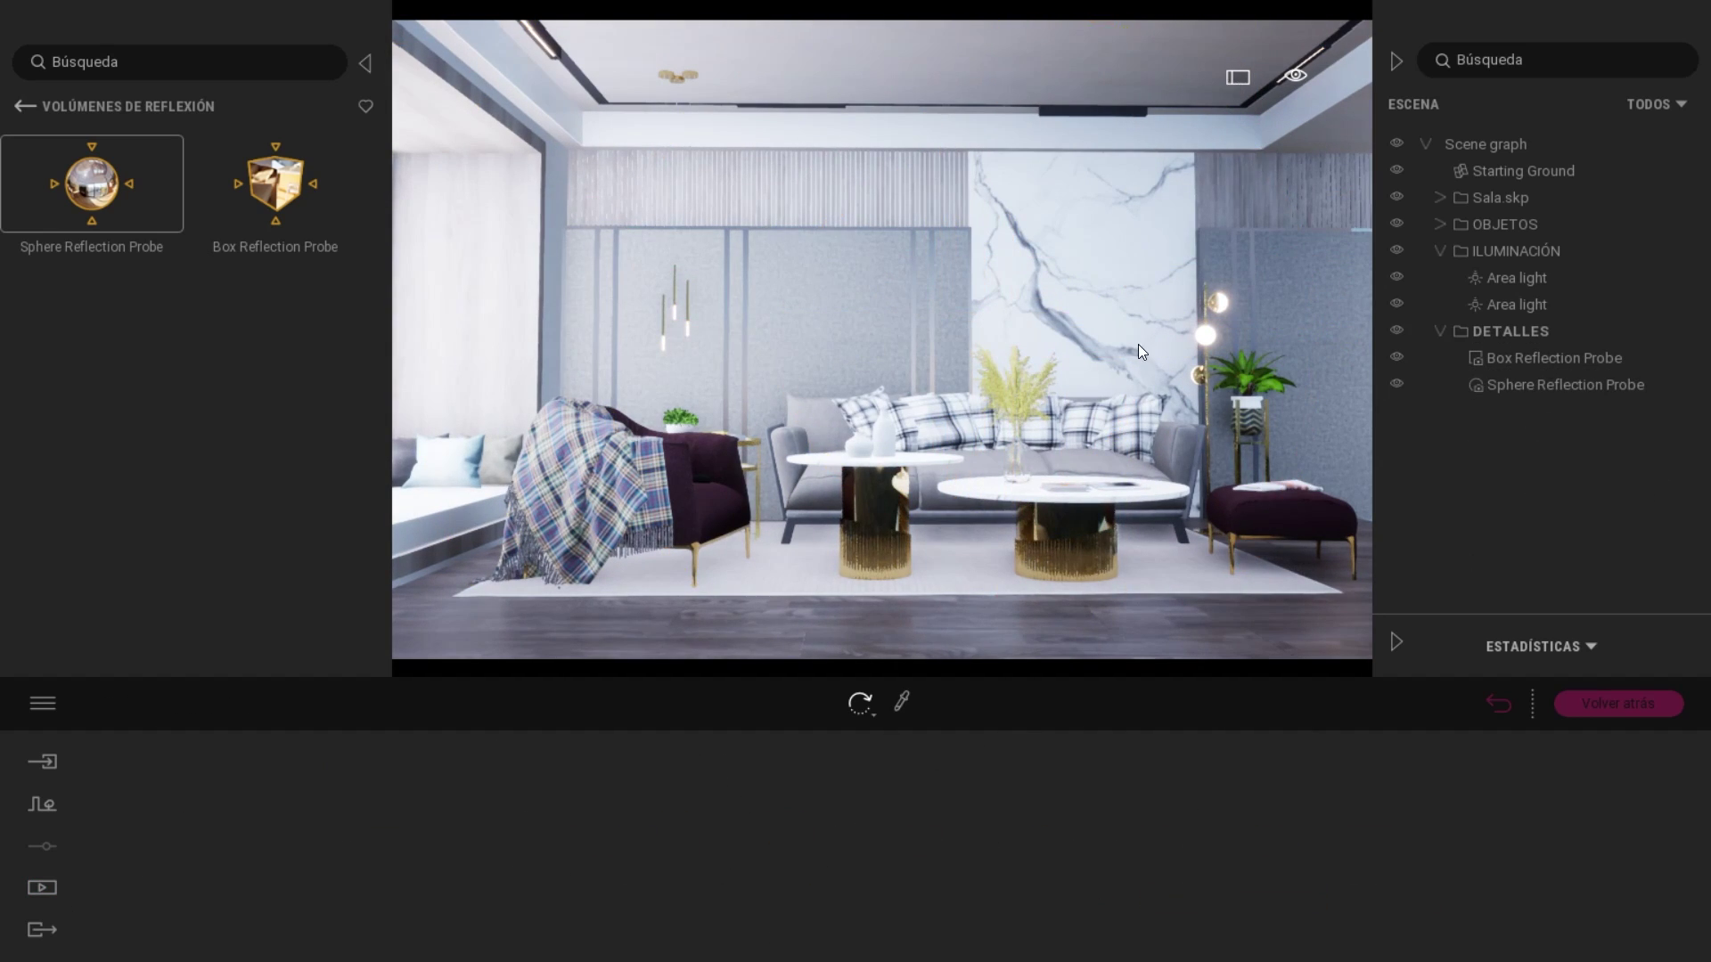
pyautogui.hotkey('ctrl', 's')
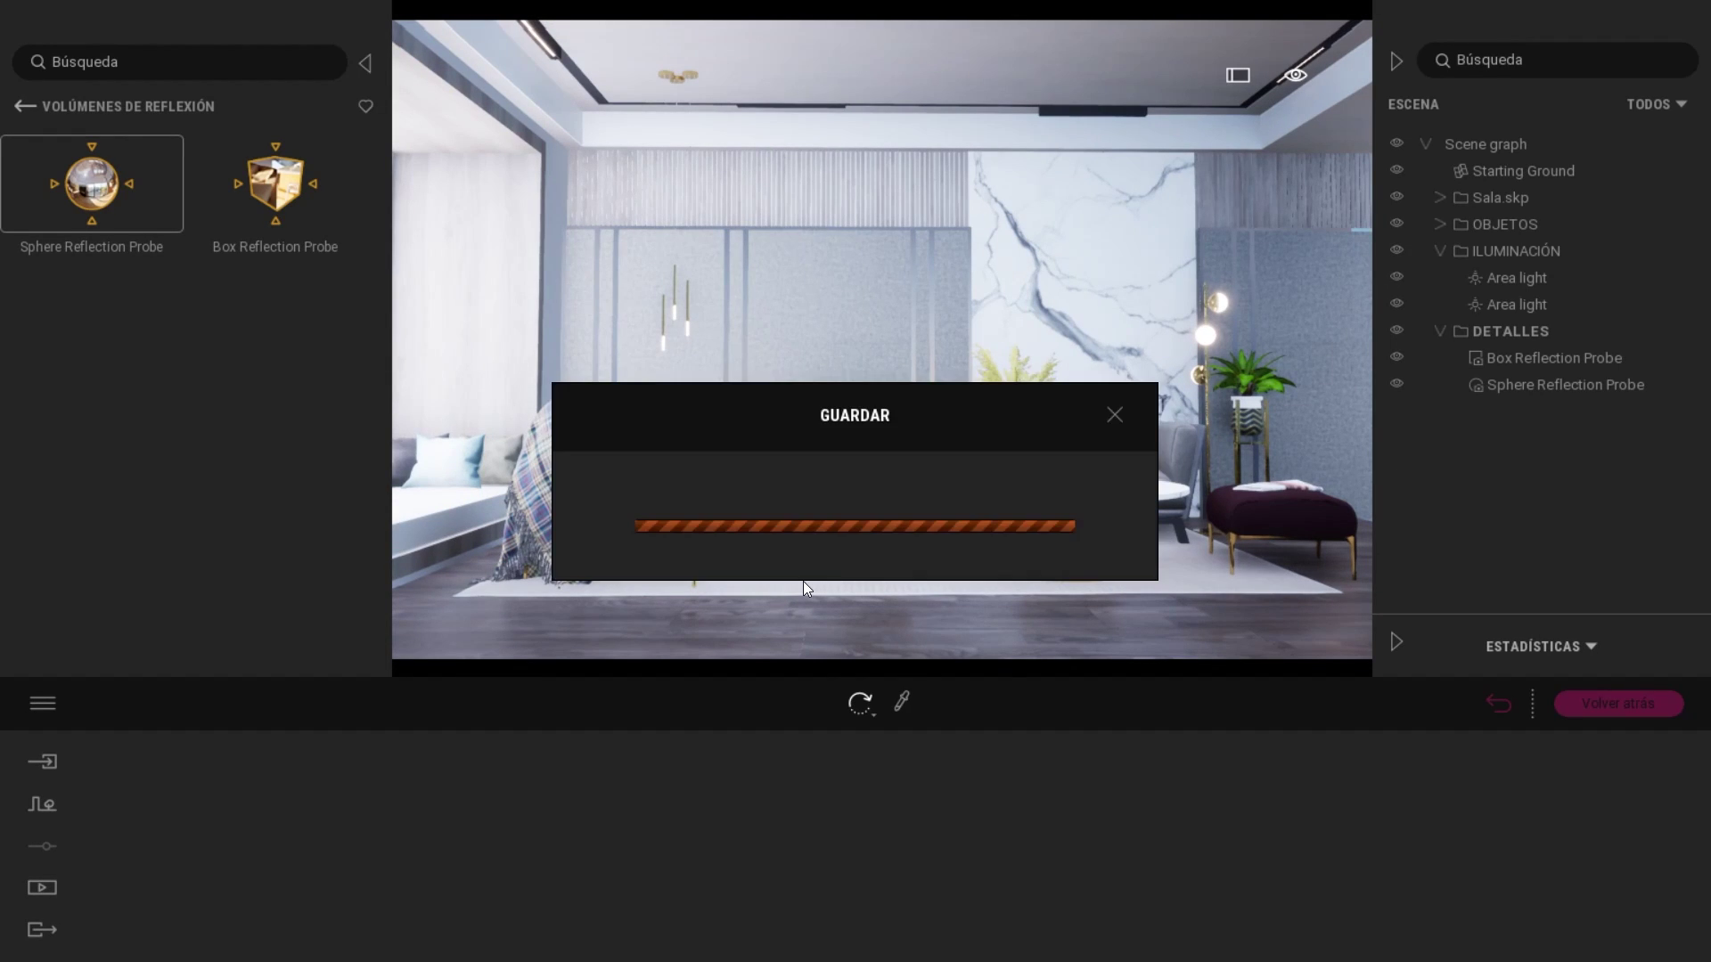
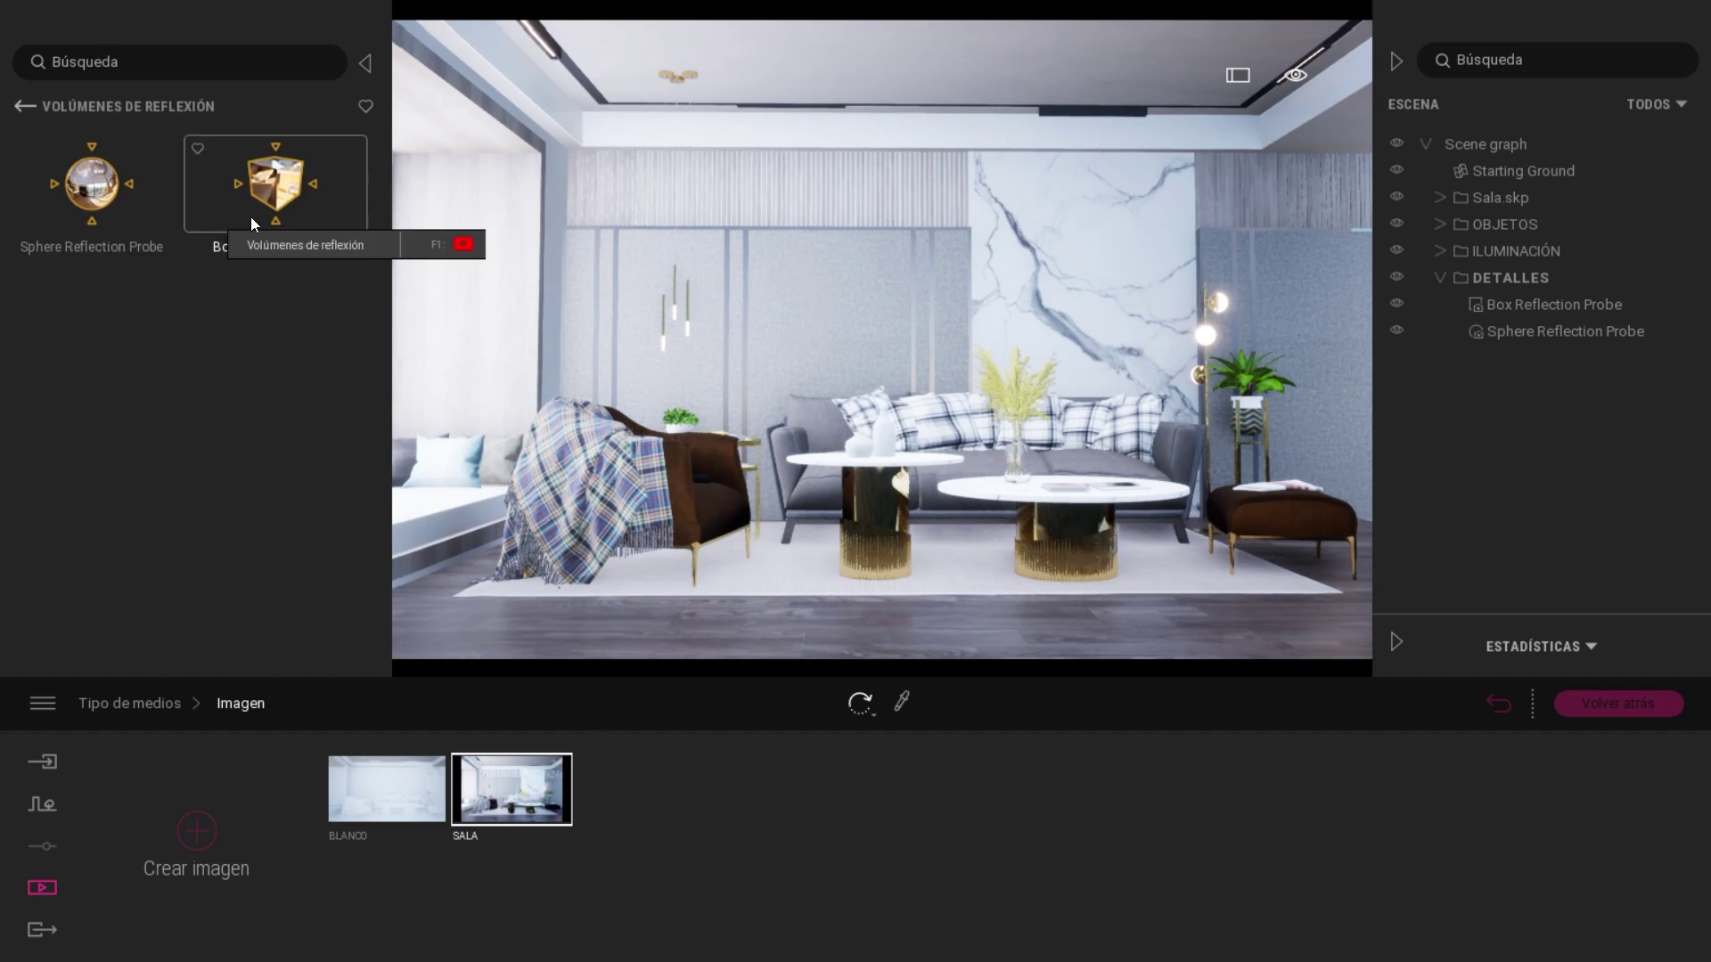
# Place another Box Reflection Probe in the living room, then browse to the Decals (Calcomanías) library.
pyautogui.moveTo(249, 216); pyautogui.dragTo(718, 393)
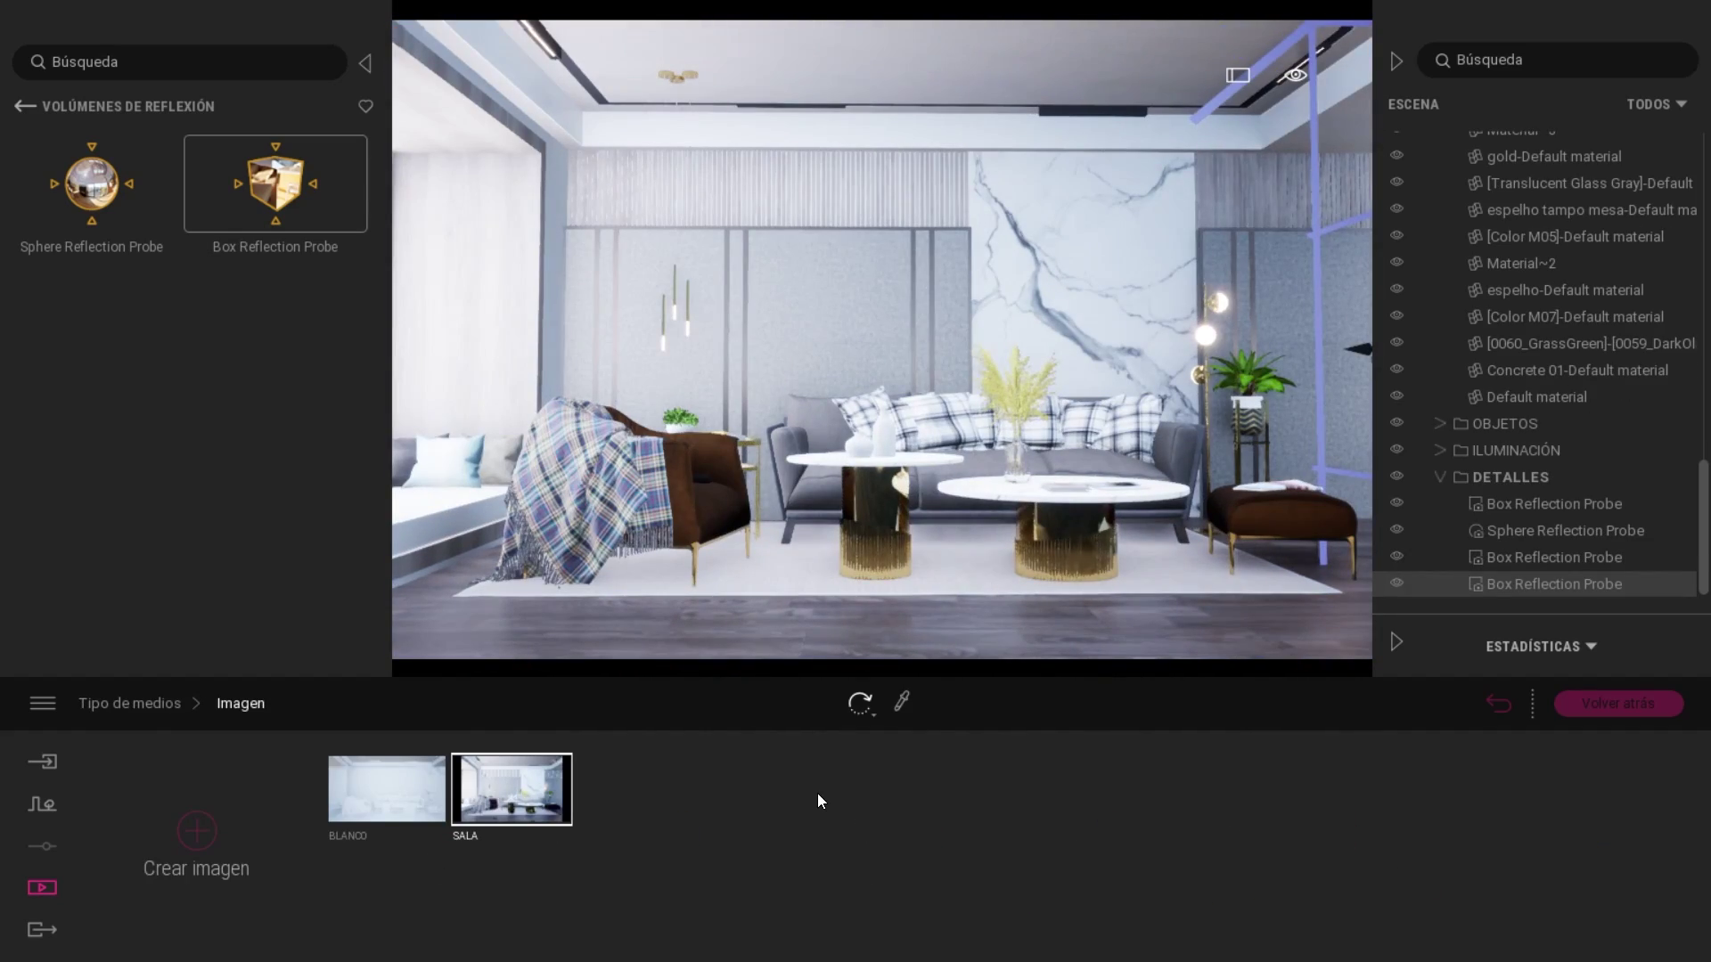
pyautogui.click(25, 106)
pyautogui.click(184, 259)
pyautogui.click(294, 337)
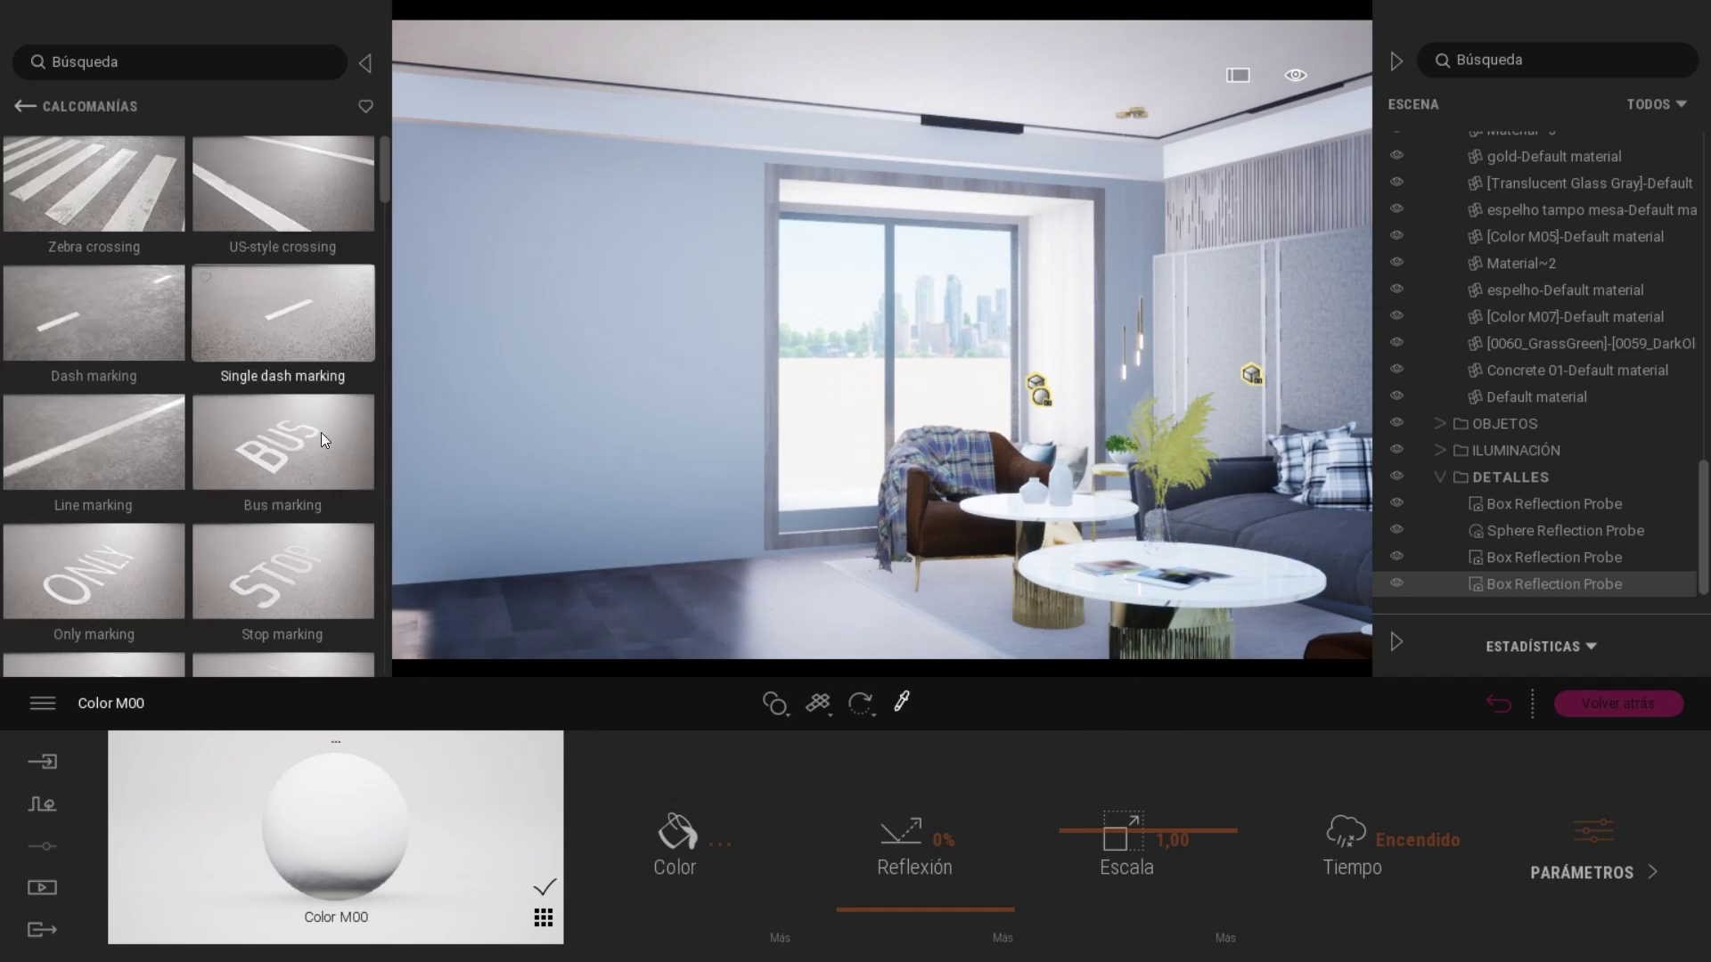
# Place a Shadow square decal on the wall, enlarge it to 3,9 by 3,4, and set 38% opacity.
pyautogui.scroll(-5, 323, 439)
pyautogui.scroll(-5, 268, 446)
pyautogui.moveTo(93, 599); pyautogui.dragTo(704, 370)
pyautogui.click(663, 847)
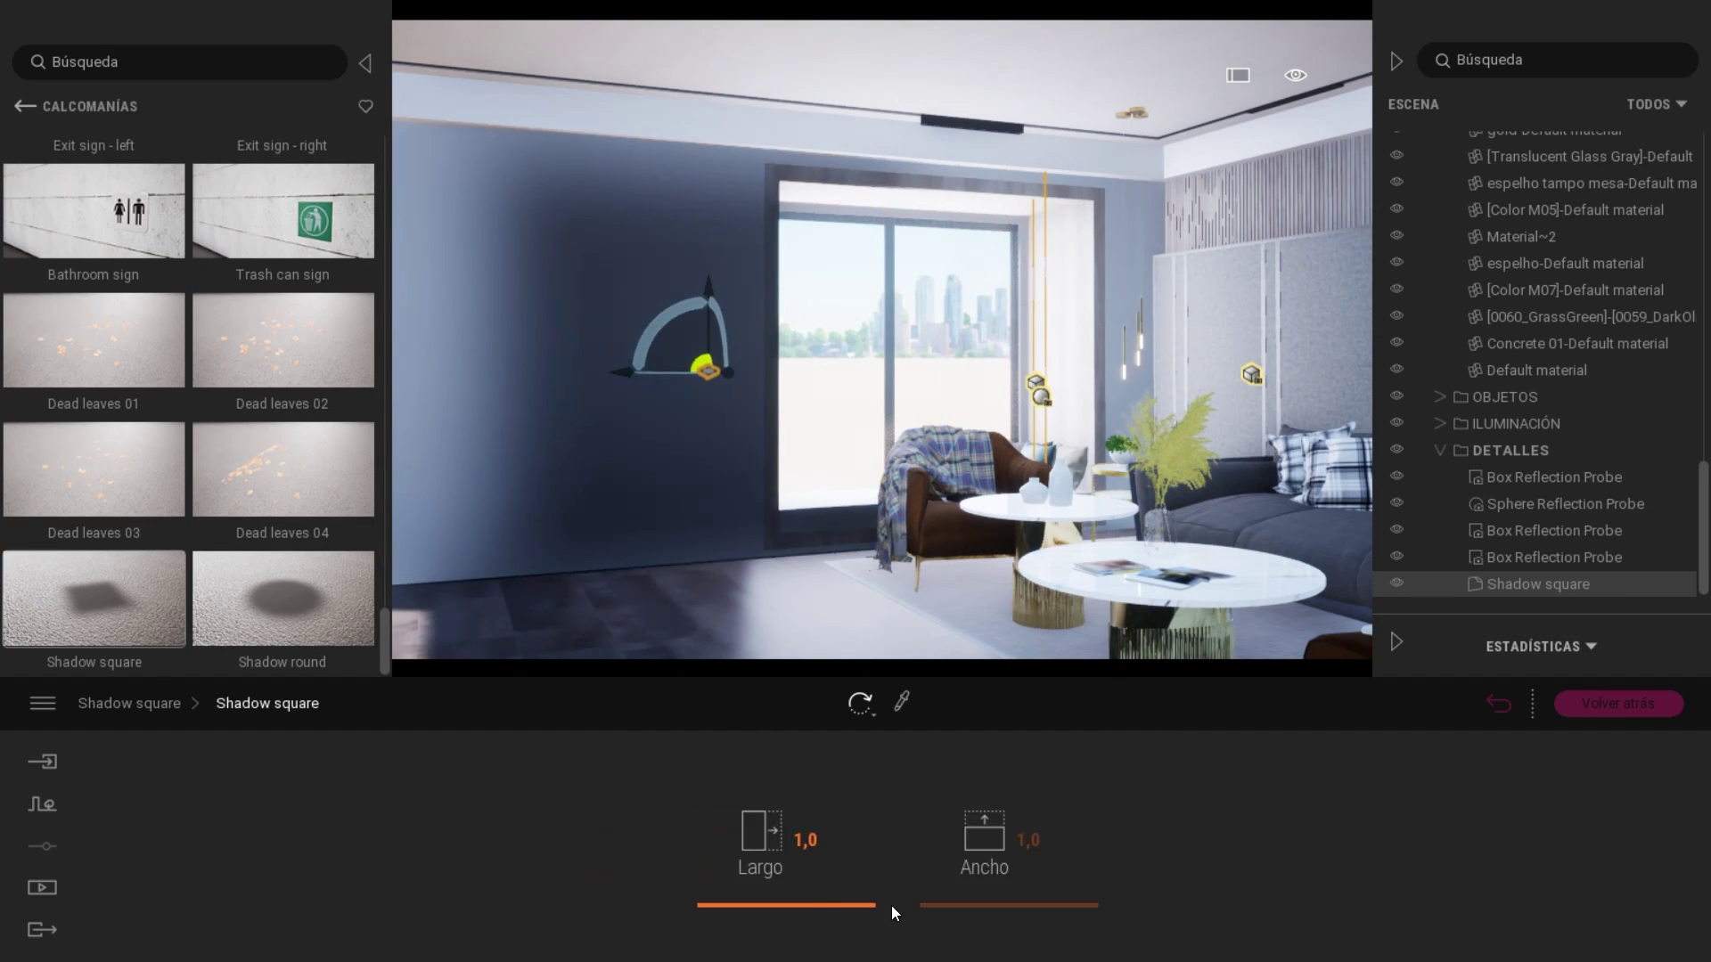
pyautogui.moveTo(891, 905); pyautogui.dragTo(944, 859)
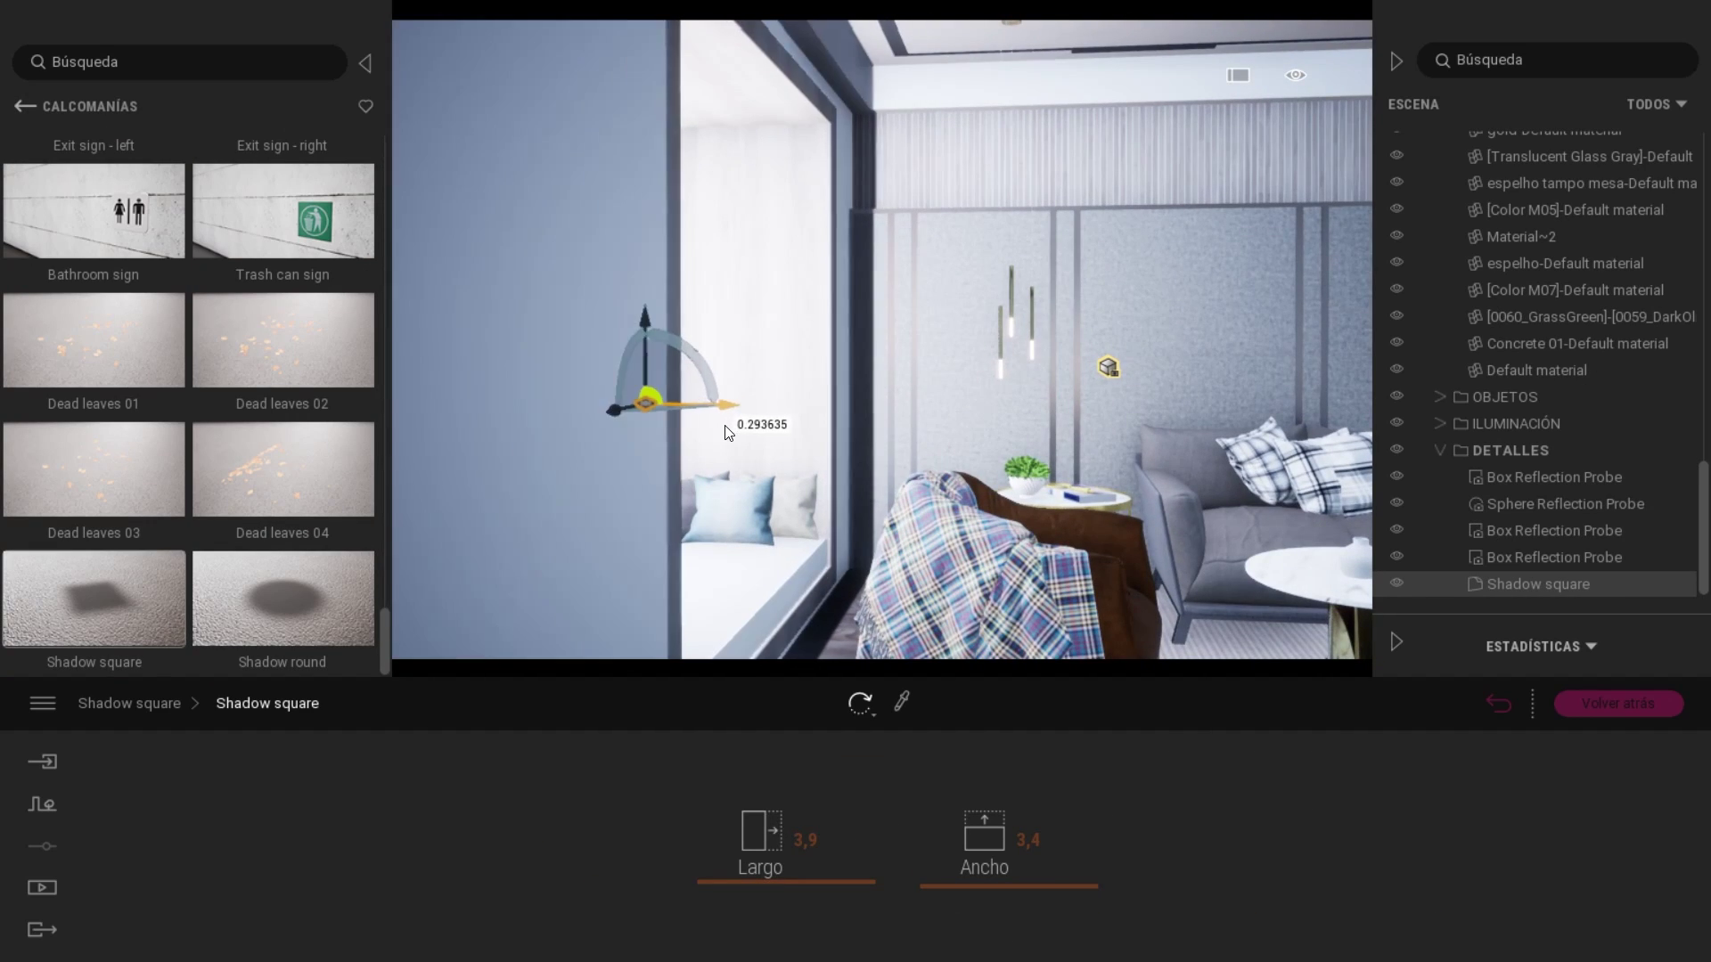
pyautogui.click(709, 535)
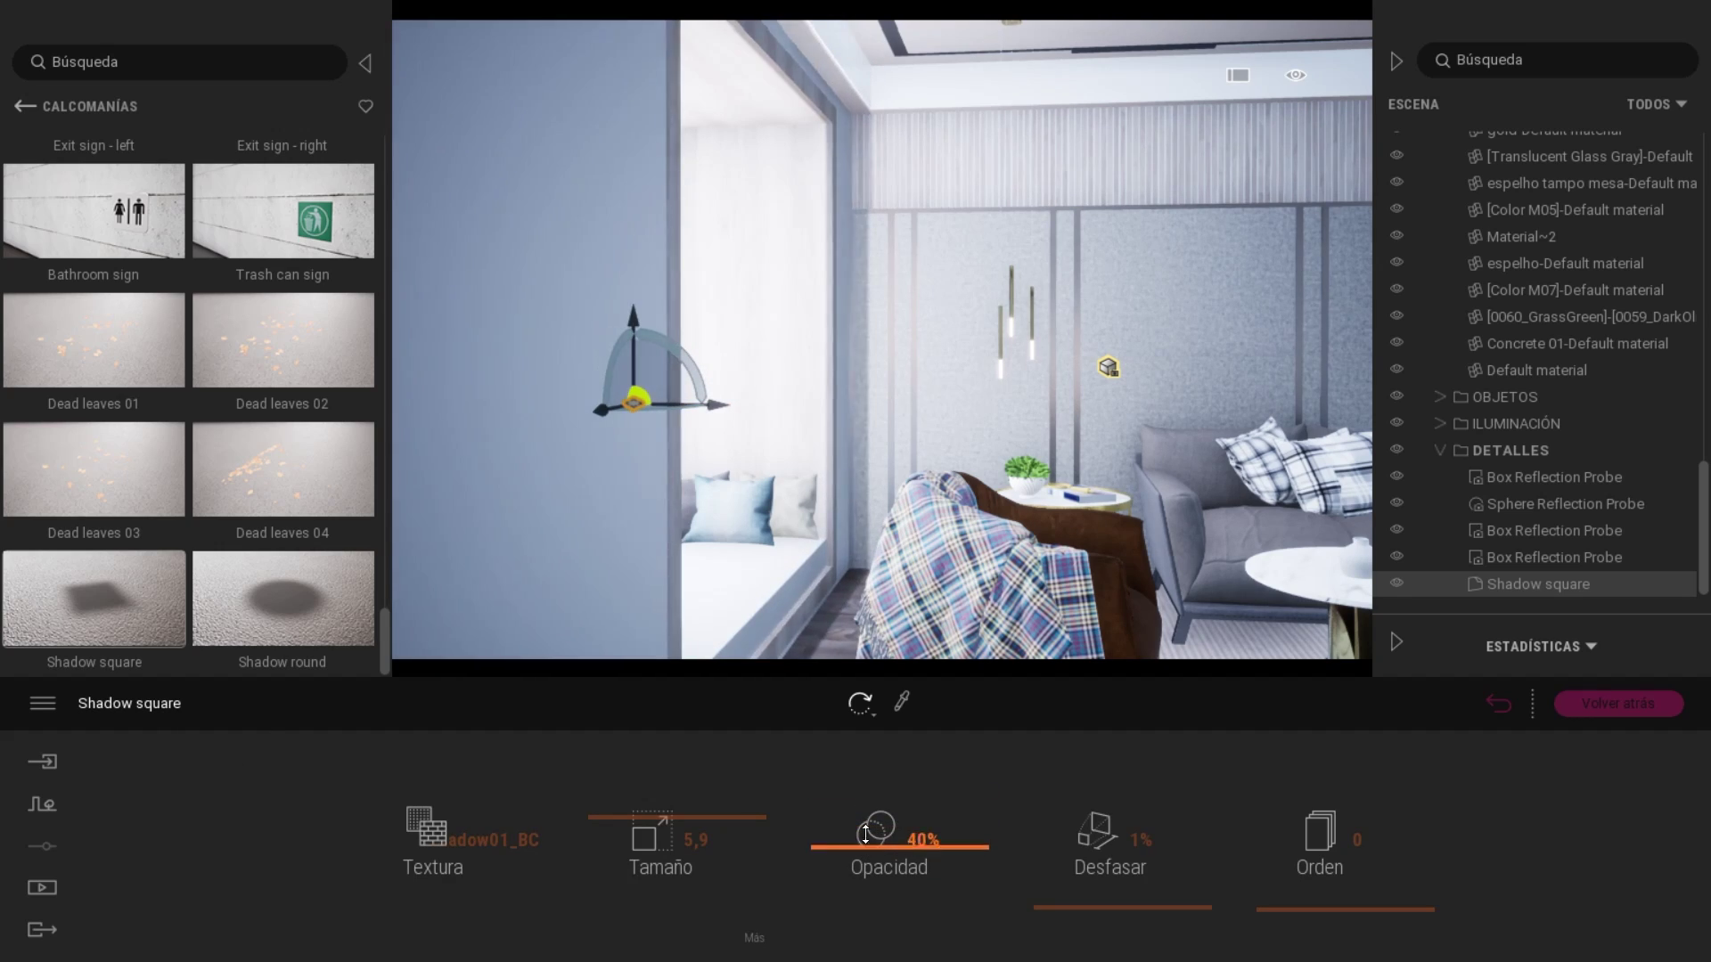
pyautogui.moveTo(865, 833); pyautogui.dragTo(865, 839)
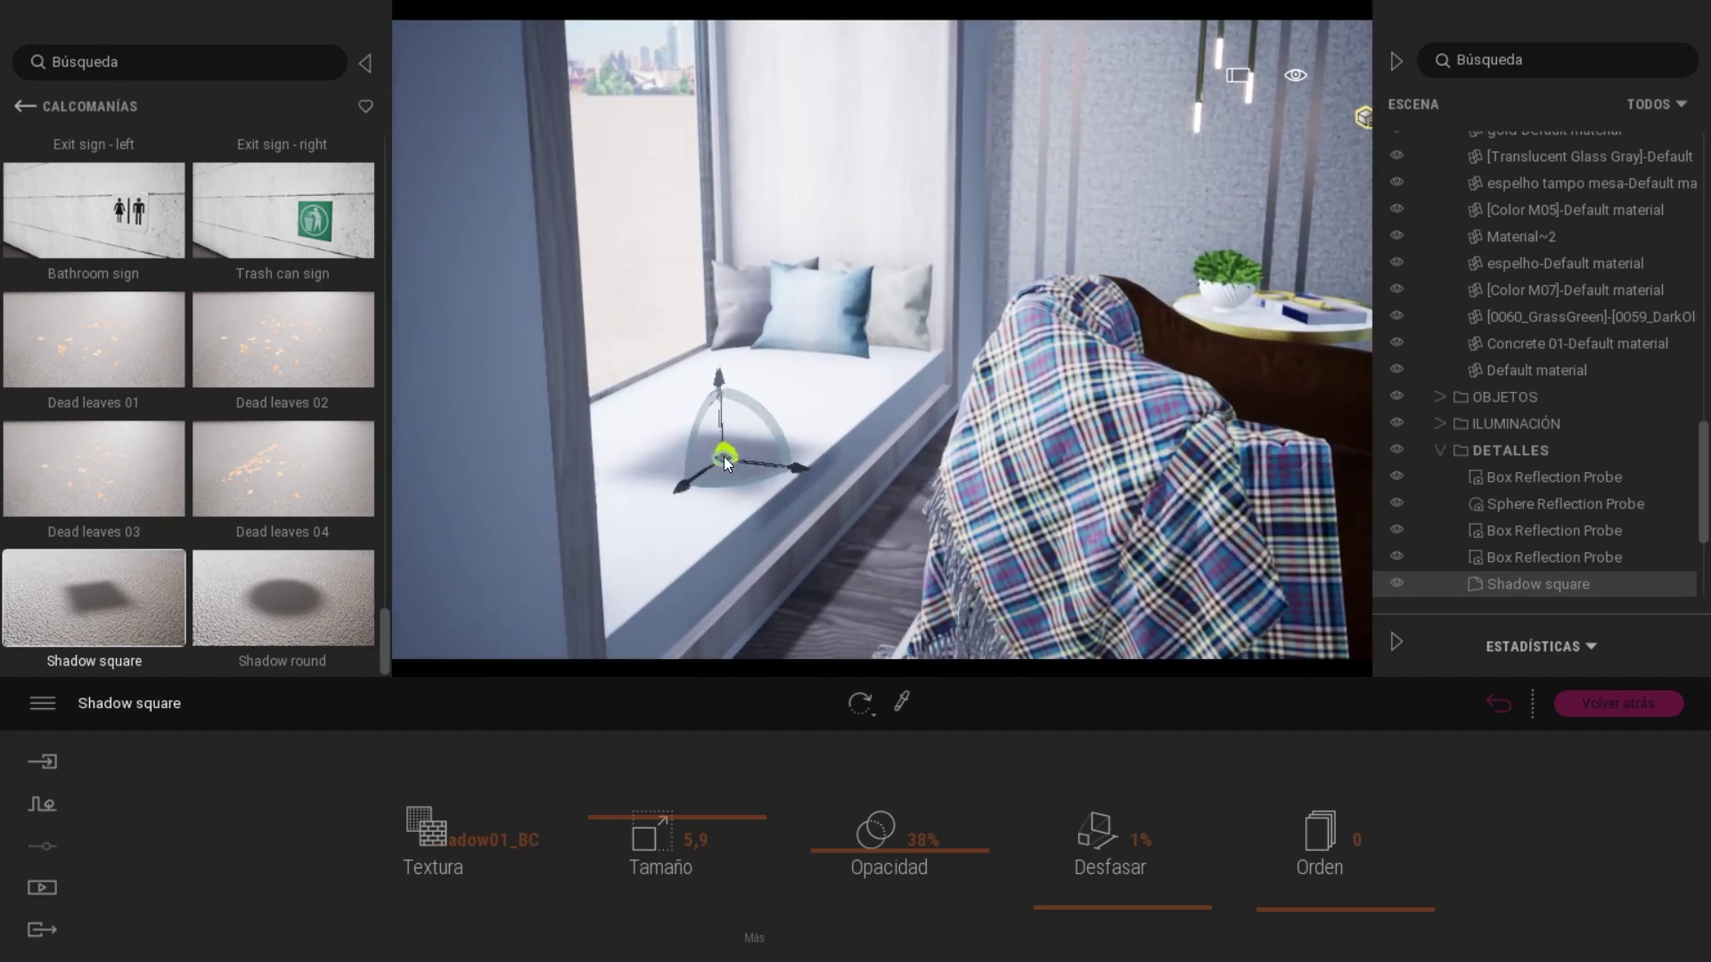
pyautogui.click(660, 846)
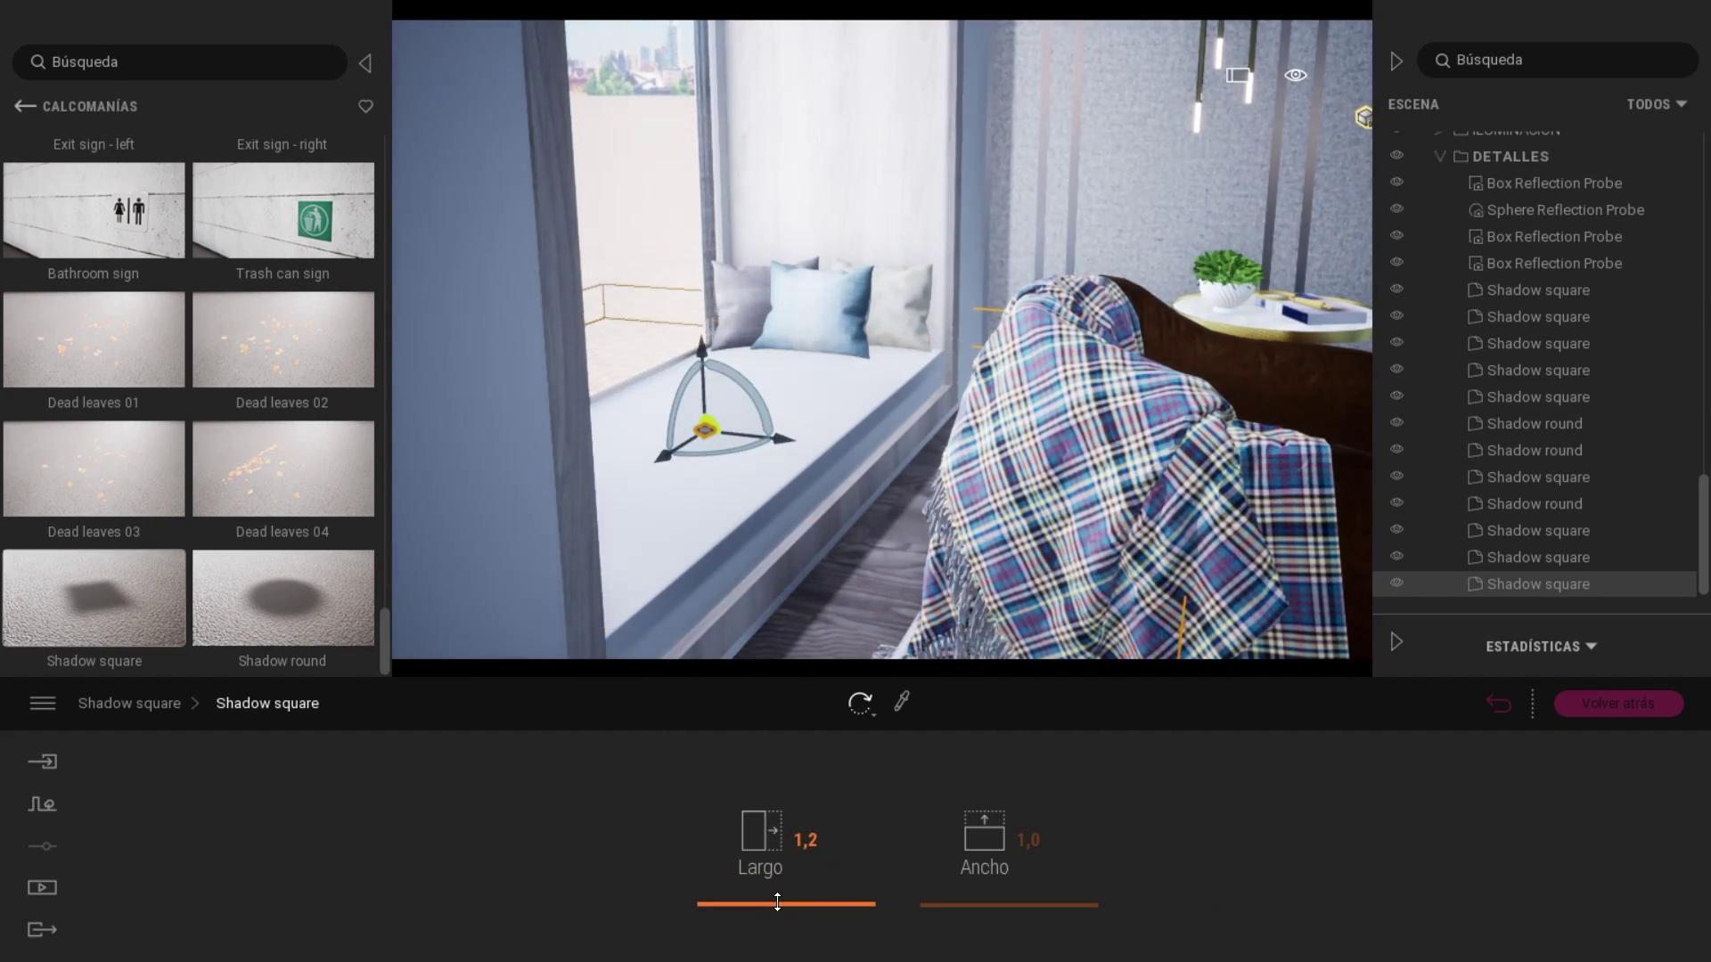
# Lengthen one shadow decal to 3,4 and resize another Shadow square to 1,6 by 7,1.
pyautogui.click(676, 841)
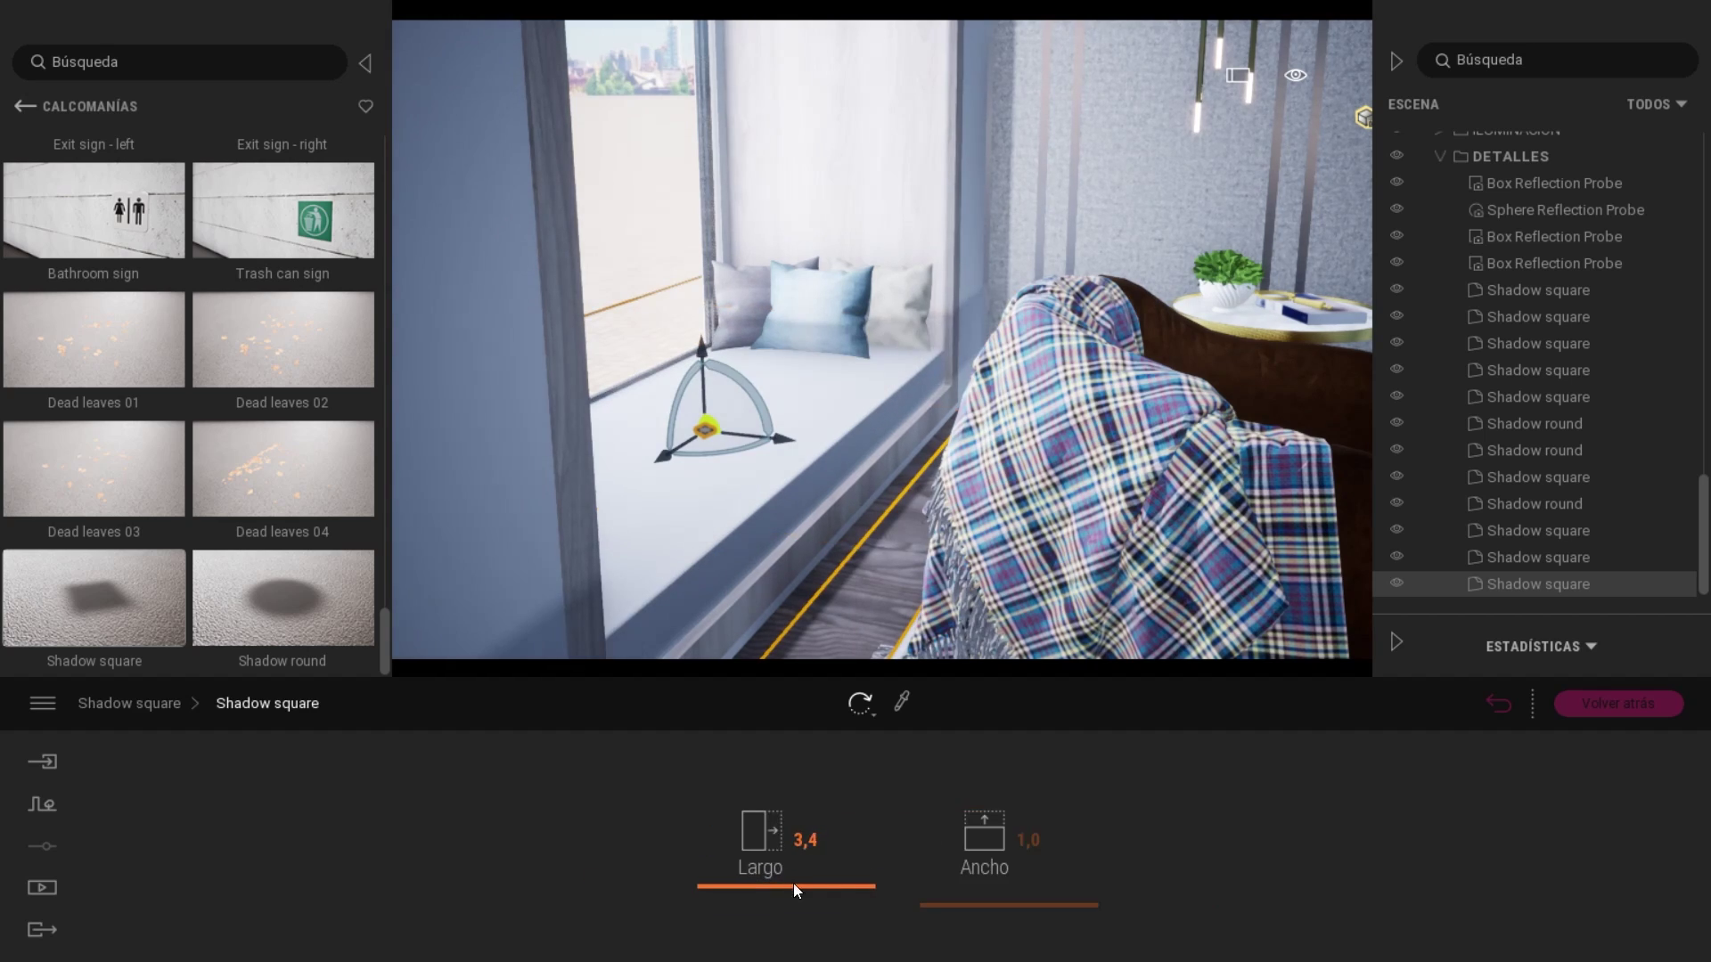
pyautogui.click(129, 702)
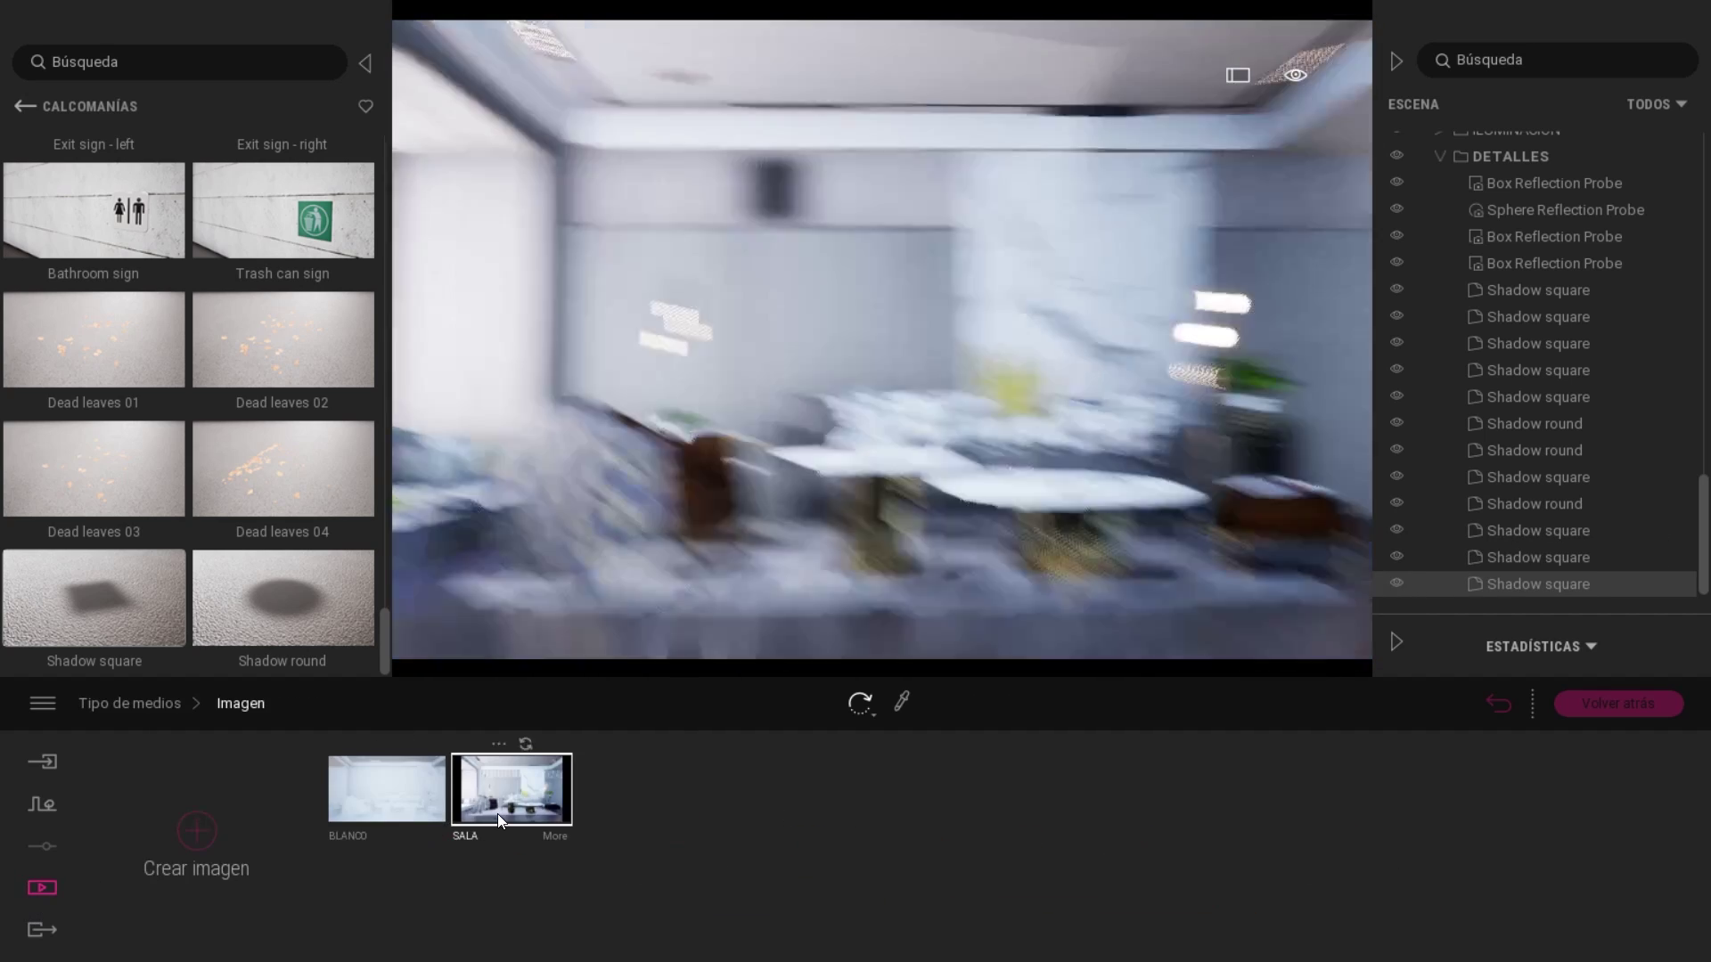
pyautogui.click(1538, 477)
pyautogui.click(1538, 396)
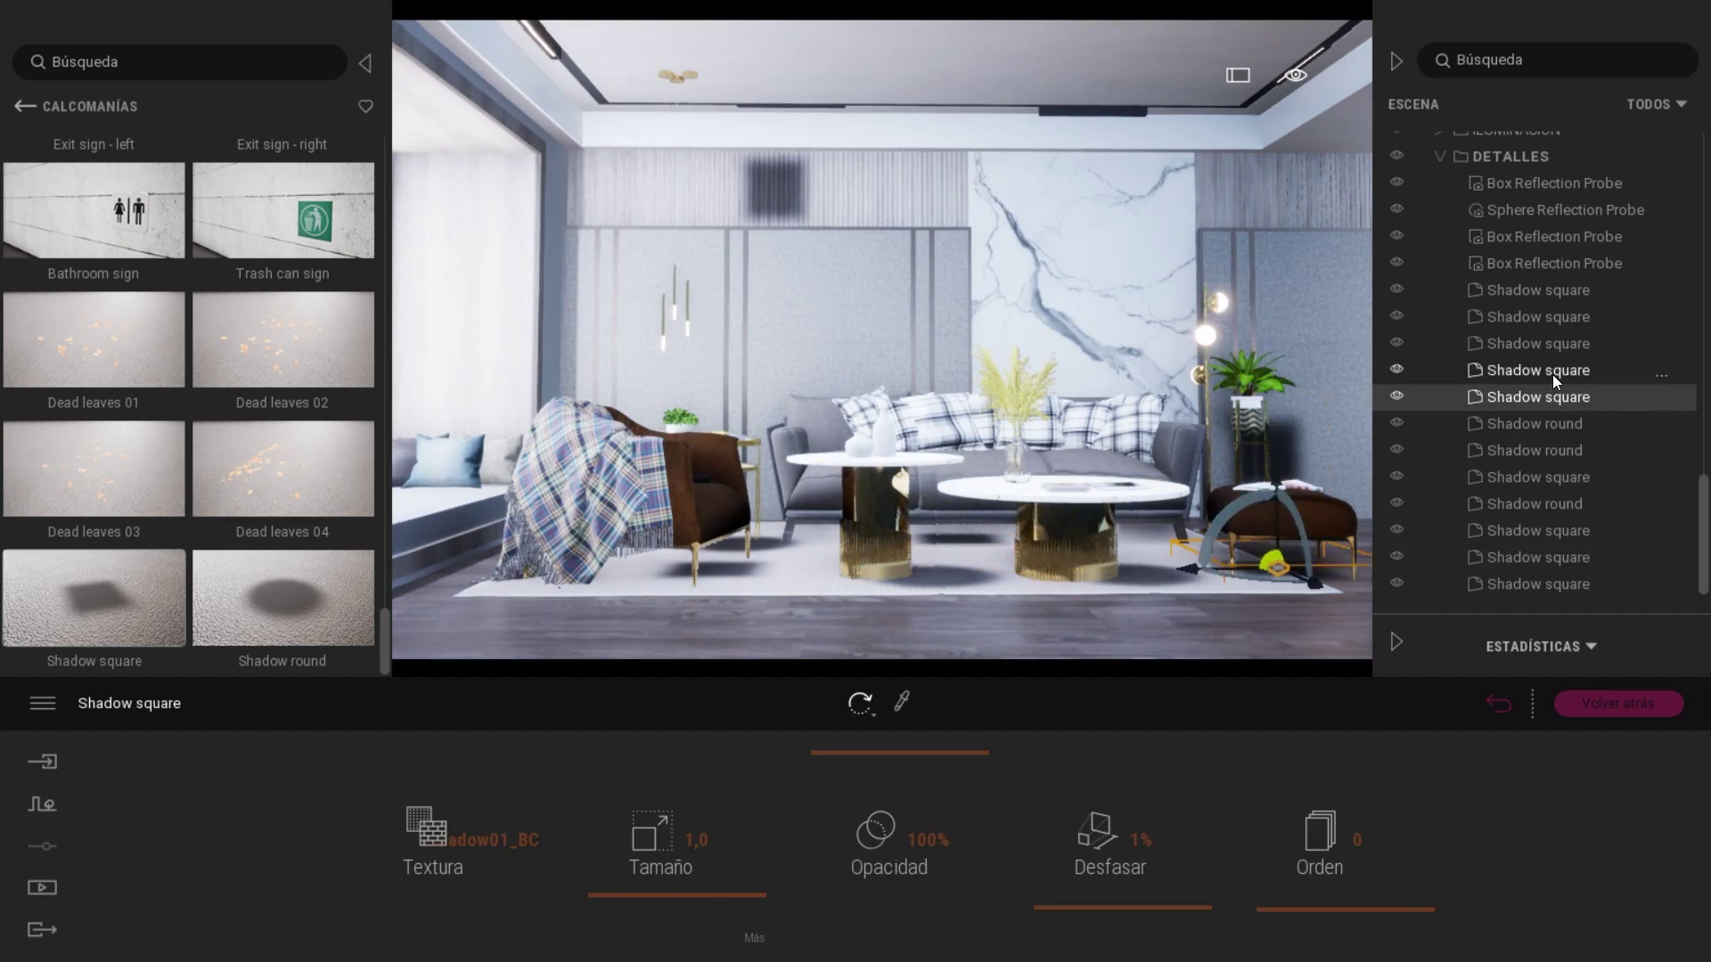
pyautogui.click(1538, 343)
pyautogui.click(659, 841)
pyautogui.moveTo(760, 841); pyautogui.dragTo(857, 880)
pyautogui.moveTo(984, 841); pyautogui.dragTo(981, 858)
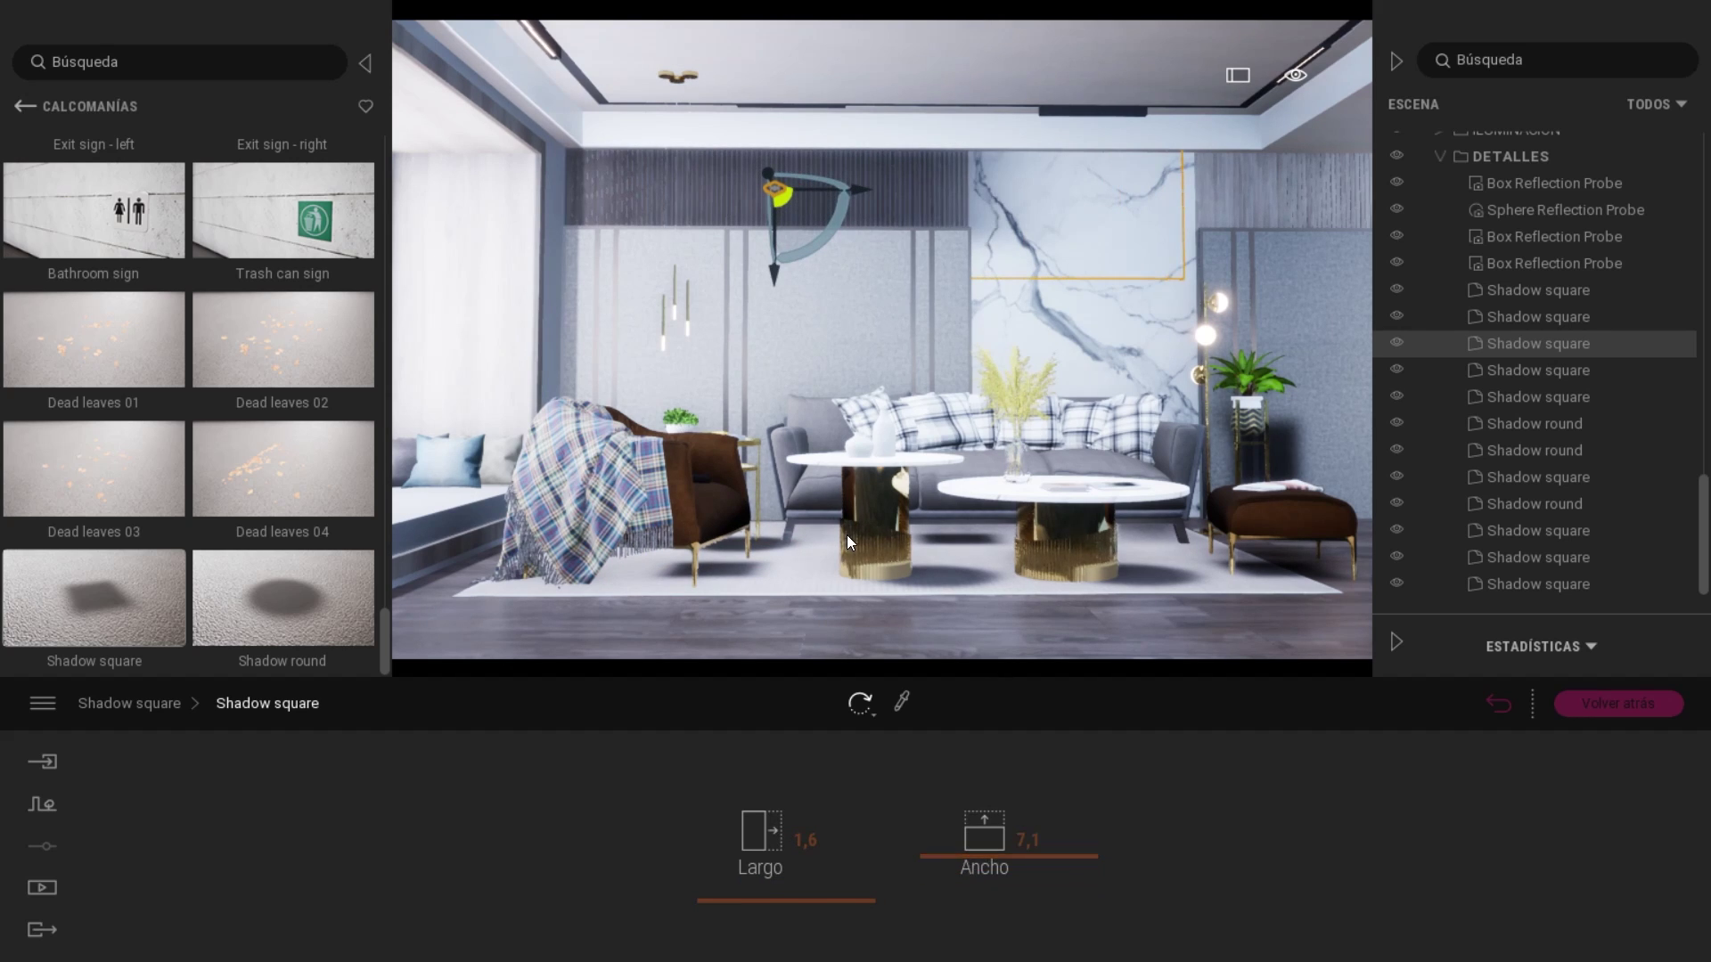
pyautogui.click(916, 812)
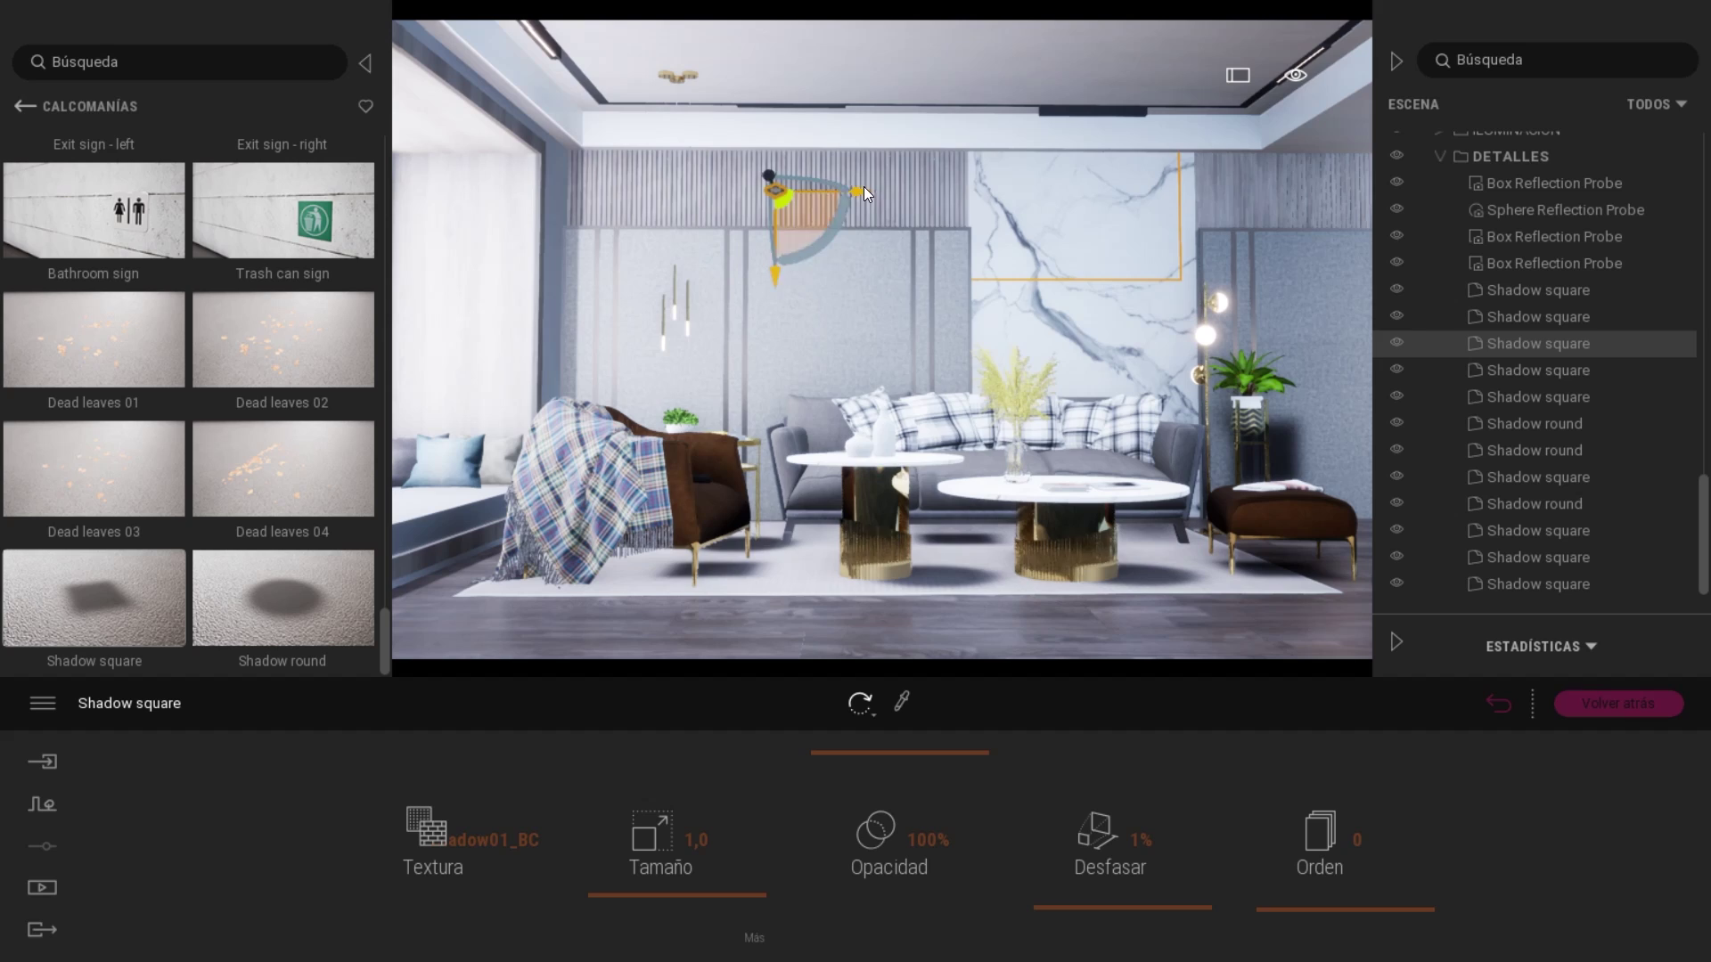
# Make a single sideways copy of a shadow decal and select further Shadow square decals.
pyautogui.keyDown('shift'); pyautogui.moveTo(864, 186); pyautogui.dragTo(1318, 194); pyautogui.keyUp('shift')
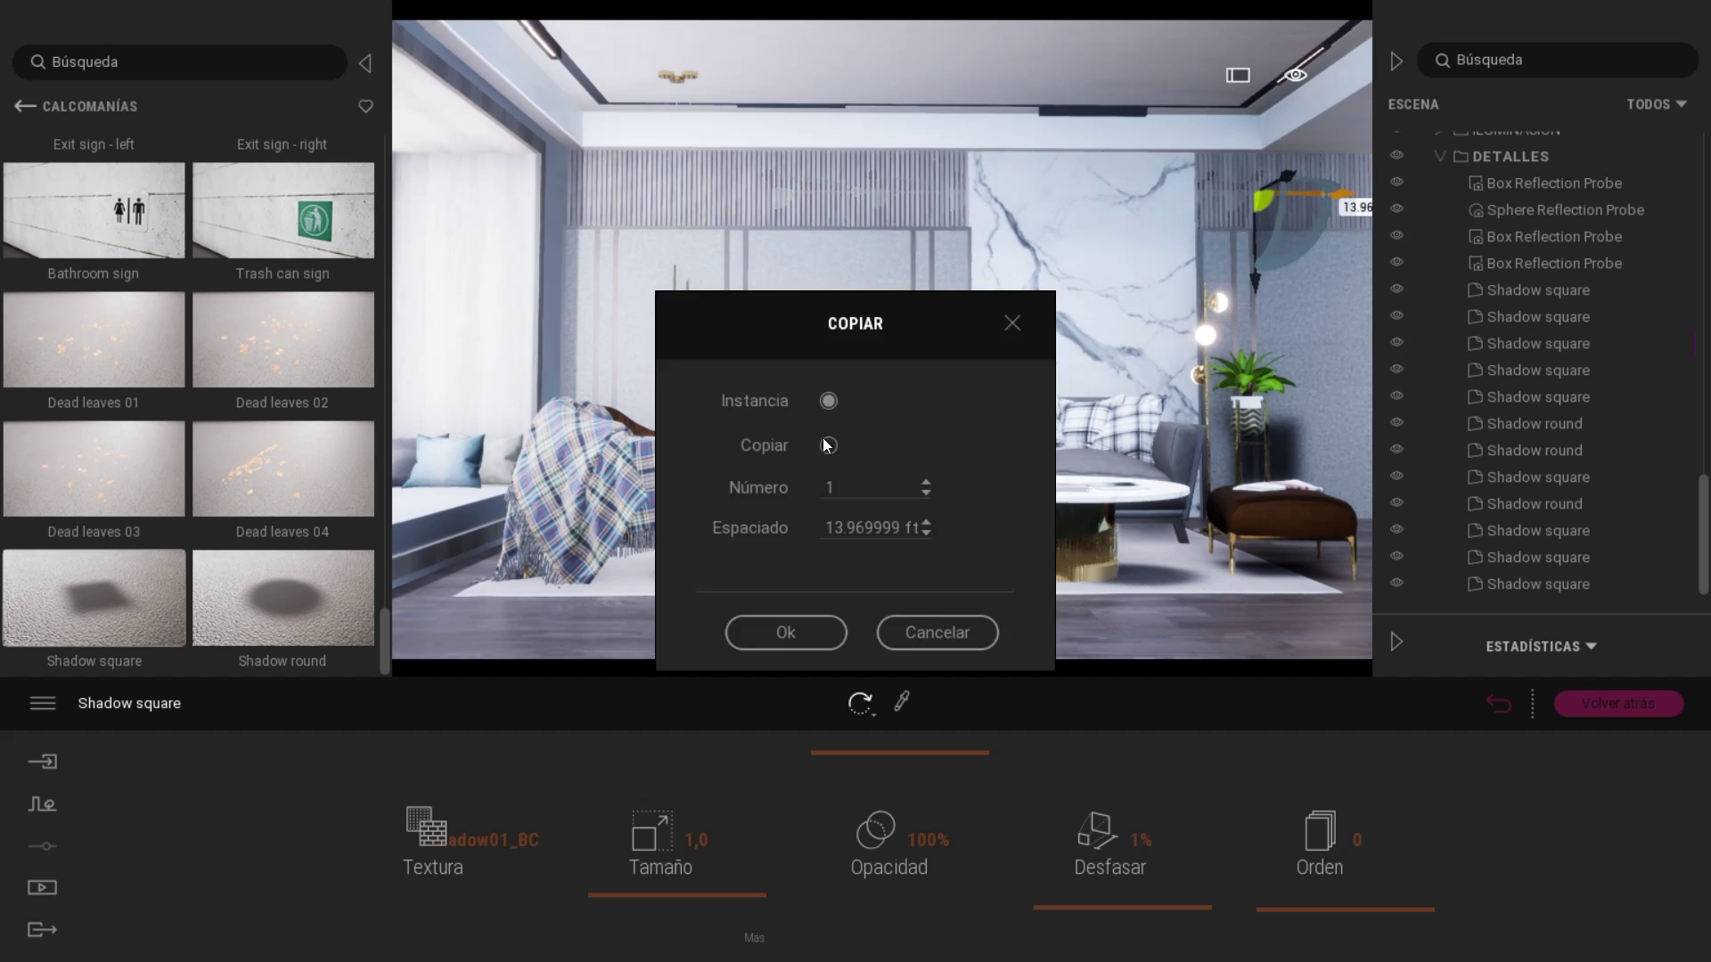
pyautogui.click(826, 445)
pyautogui.click(785, 632)
pyautogui.click(1520, 556)
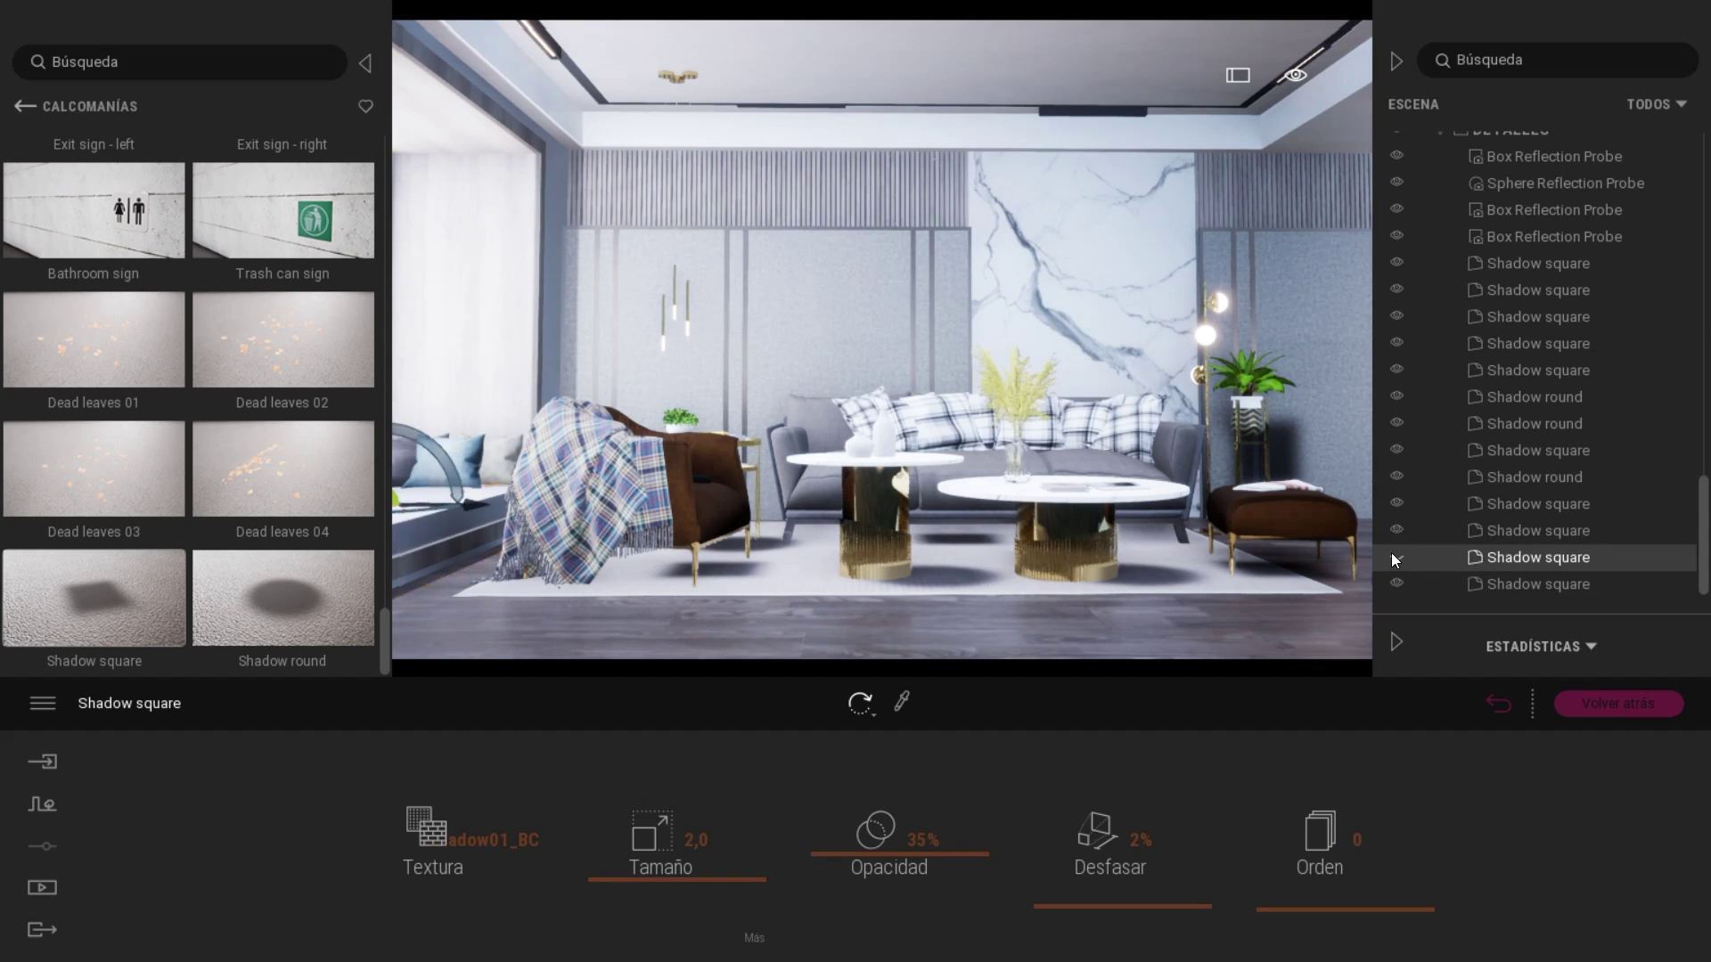
pyautogui.click(1497, 526)
pyautogui.click(660, 846)
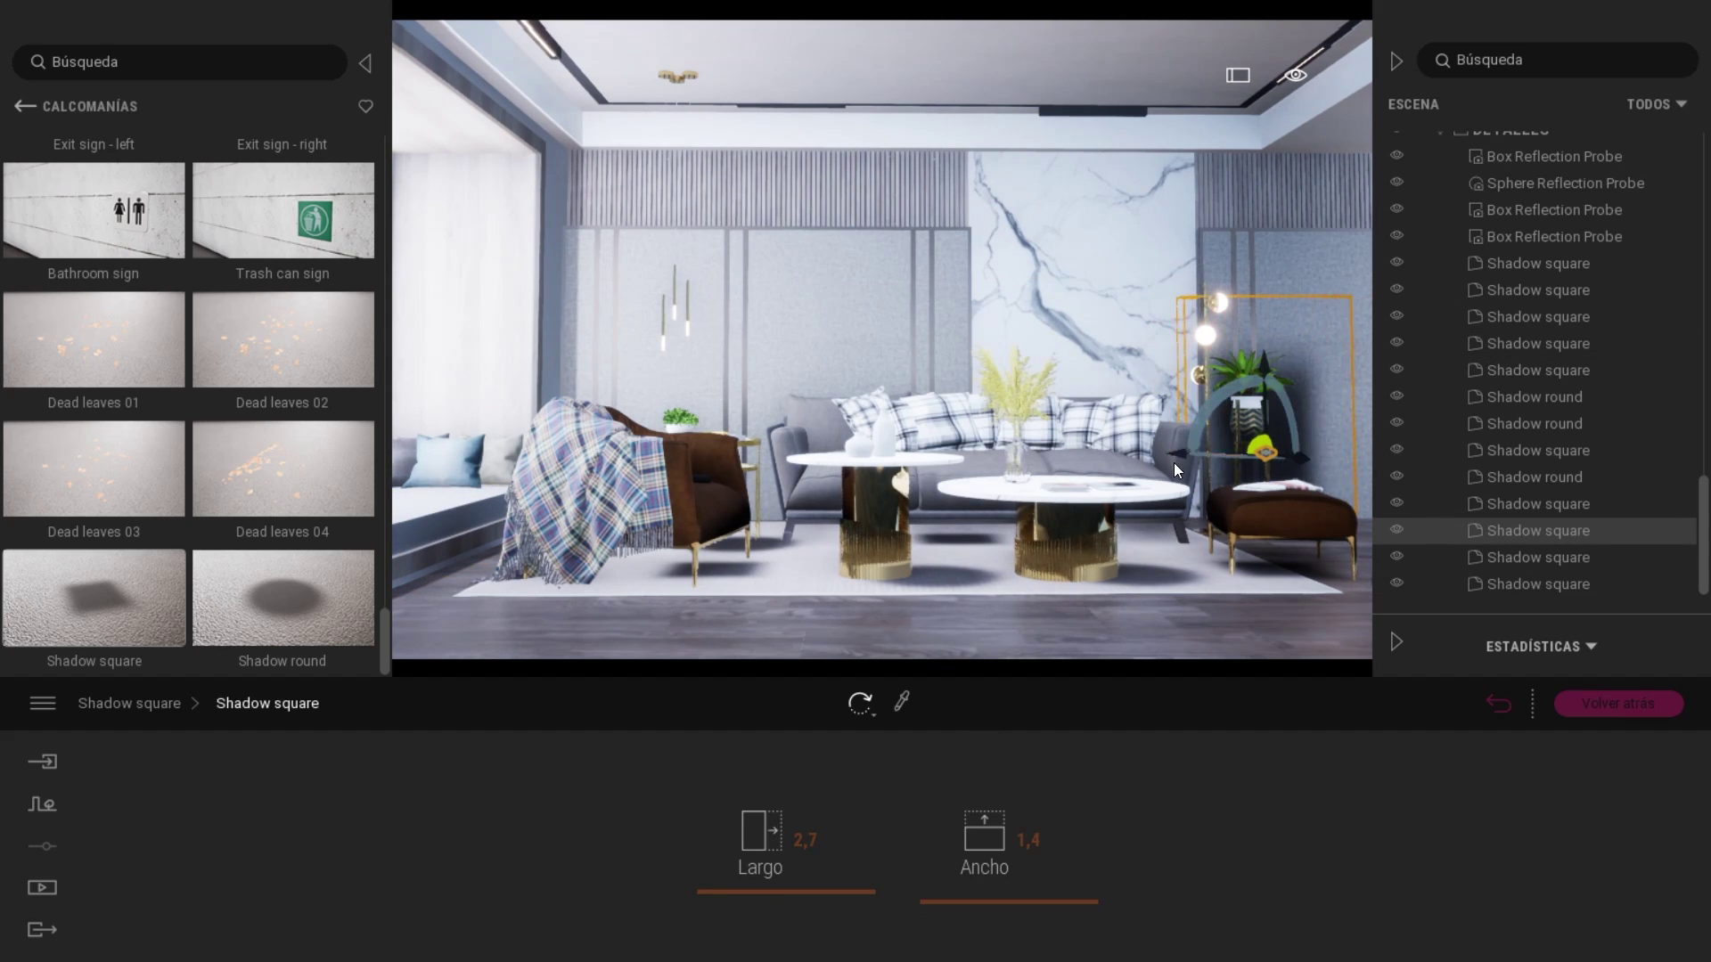
pyautogui.click(1488, 503)
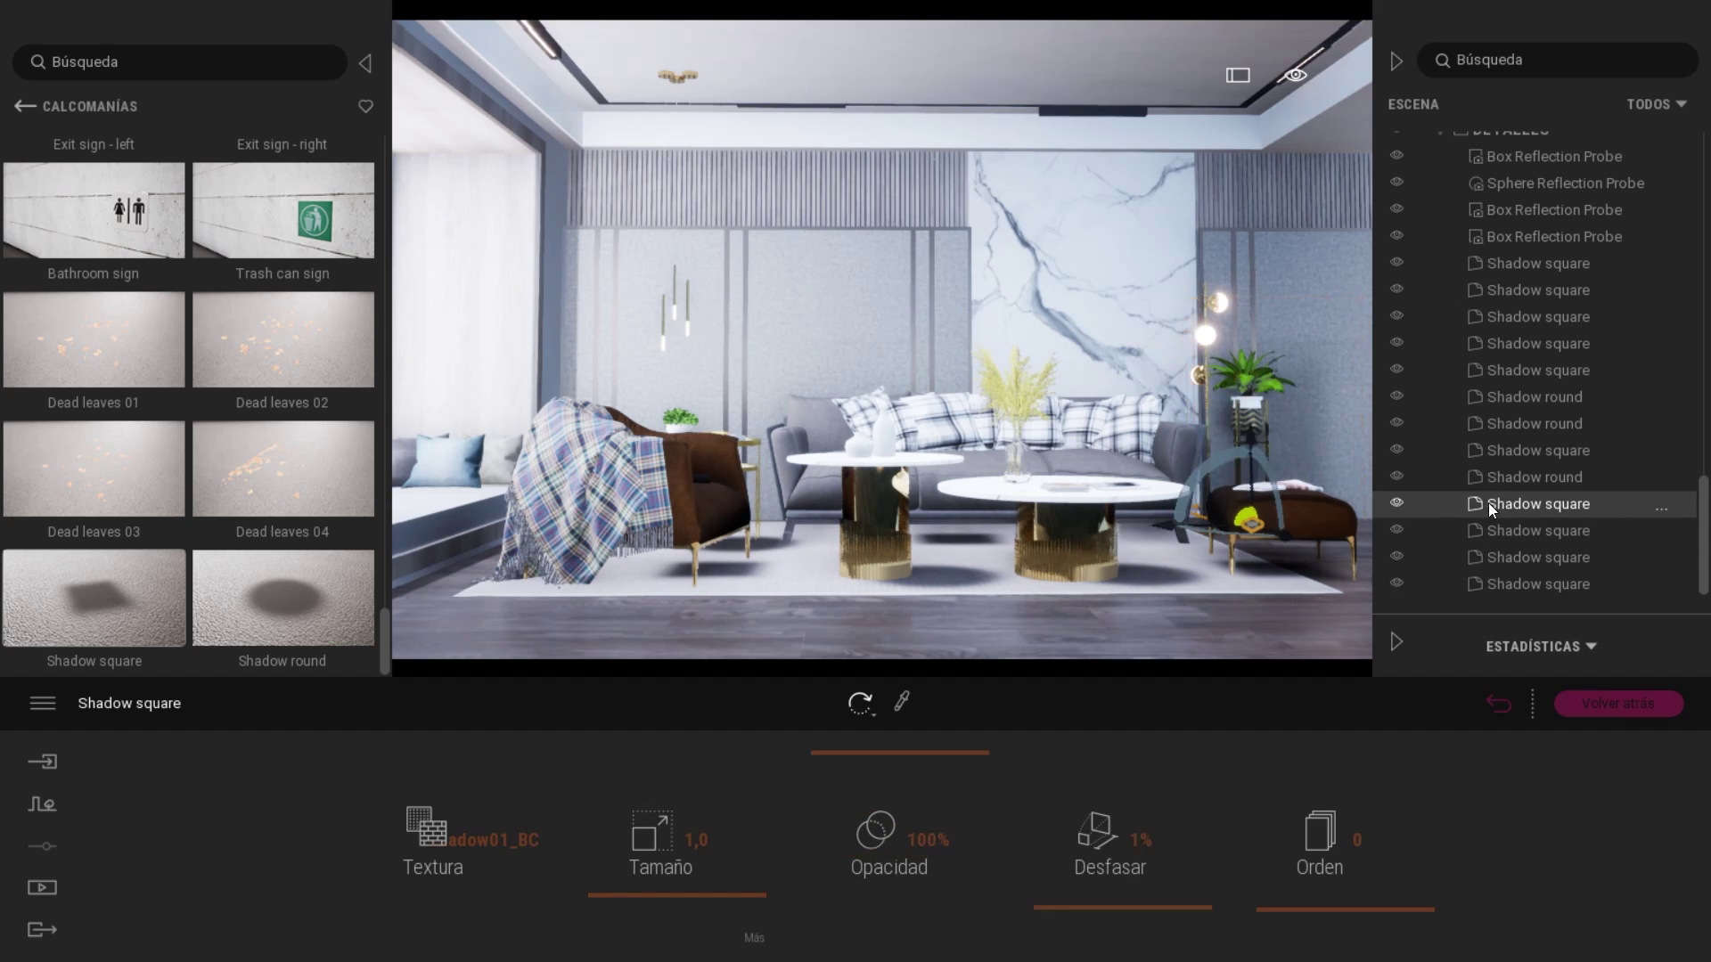
# Reshape the round shadow decal under the coffee table to 1,0 by 1,7.
pyautogui.scroll(1, 1514, 500)
pyautogui.click(1520, 478)
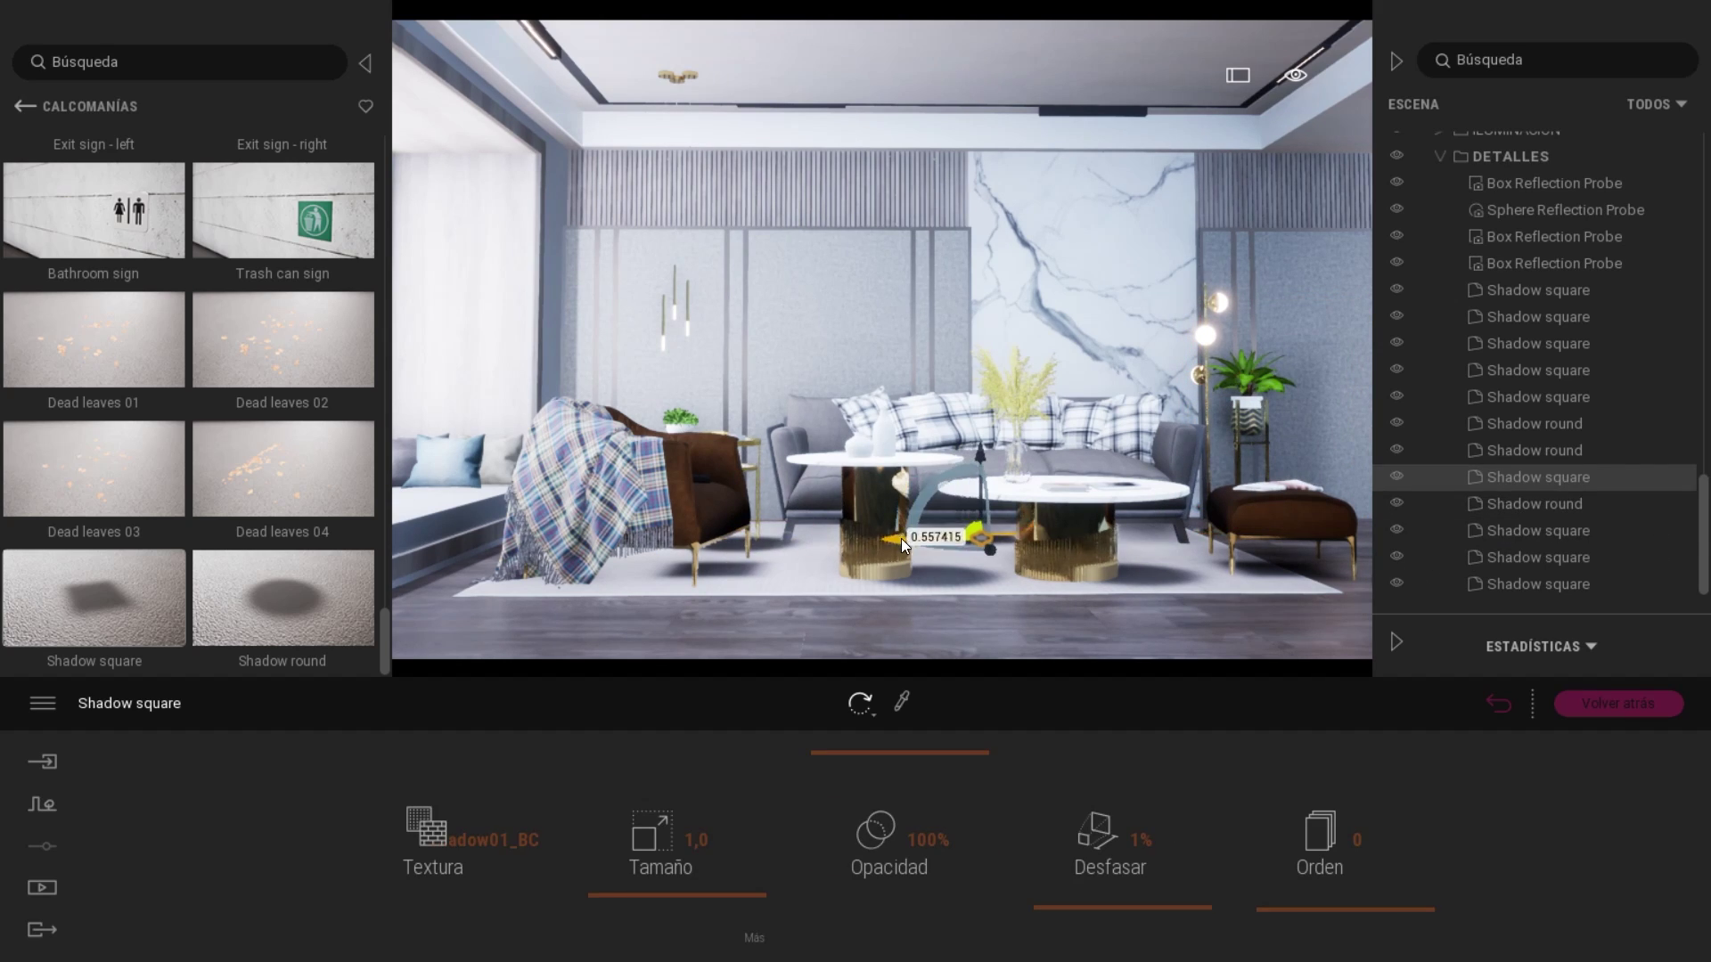
pyautogui.click(660, 846)
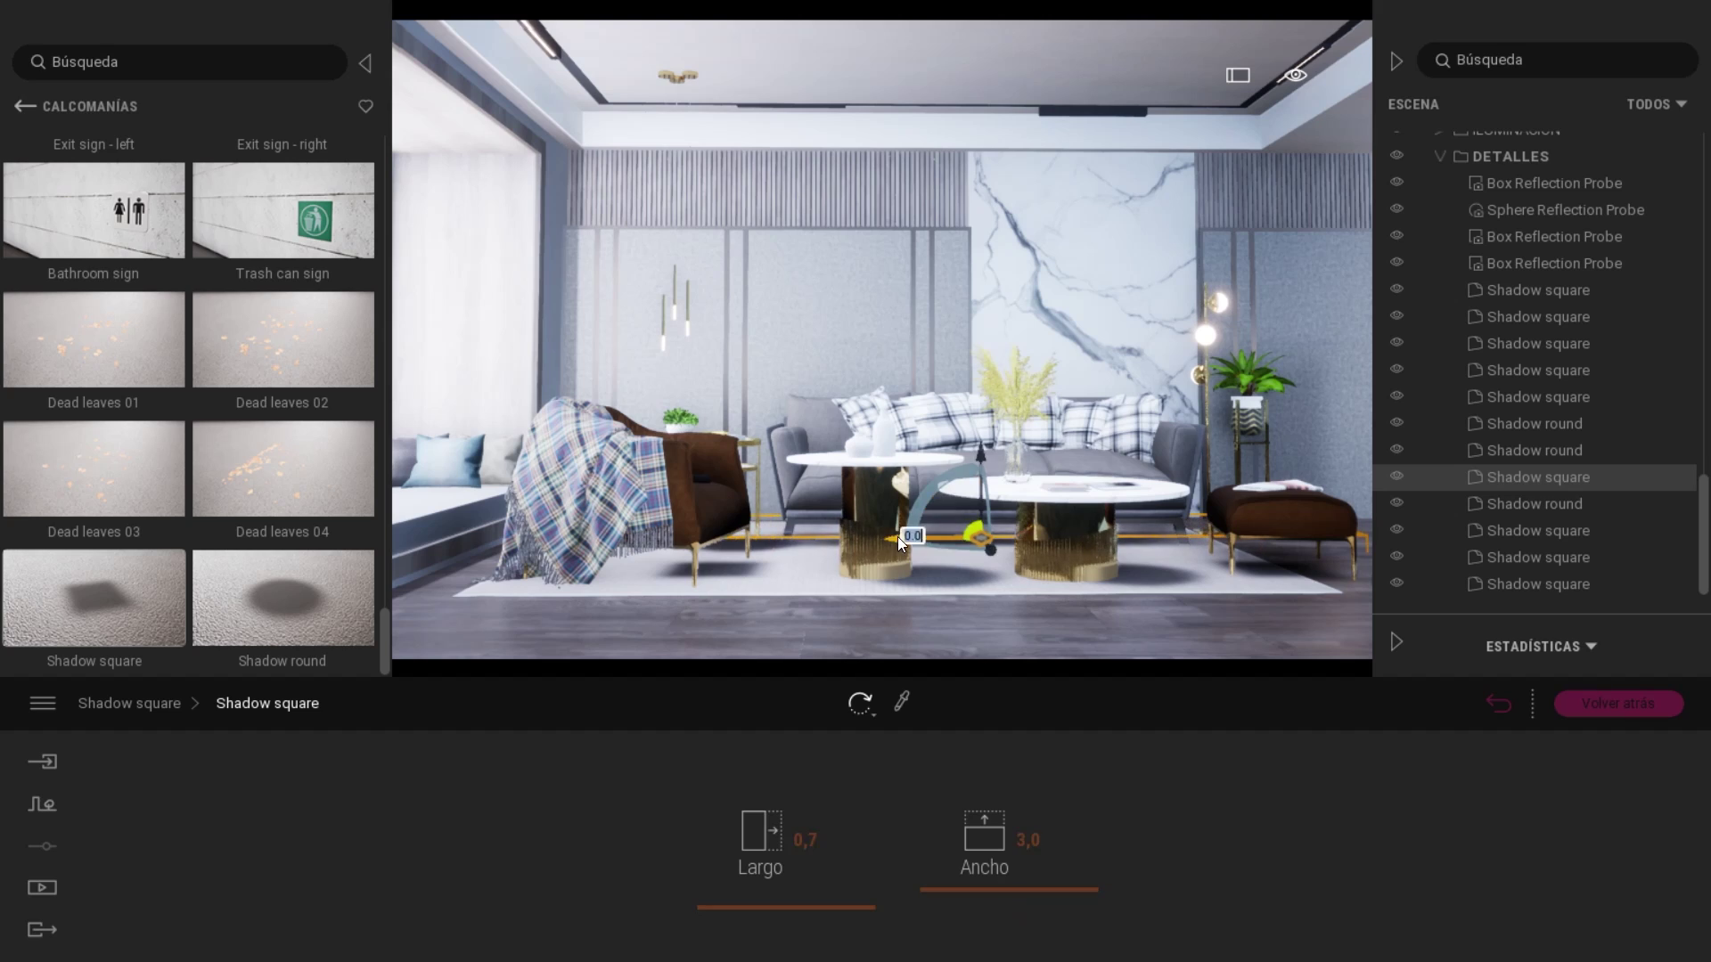
pyautogui.click(1526, 482)
pyautogui.click(1526, 423)
pyautogui.click(730, 895)
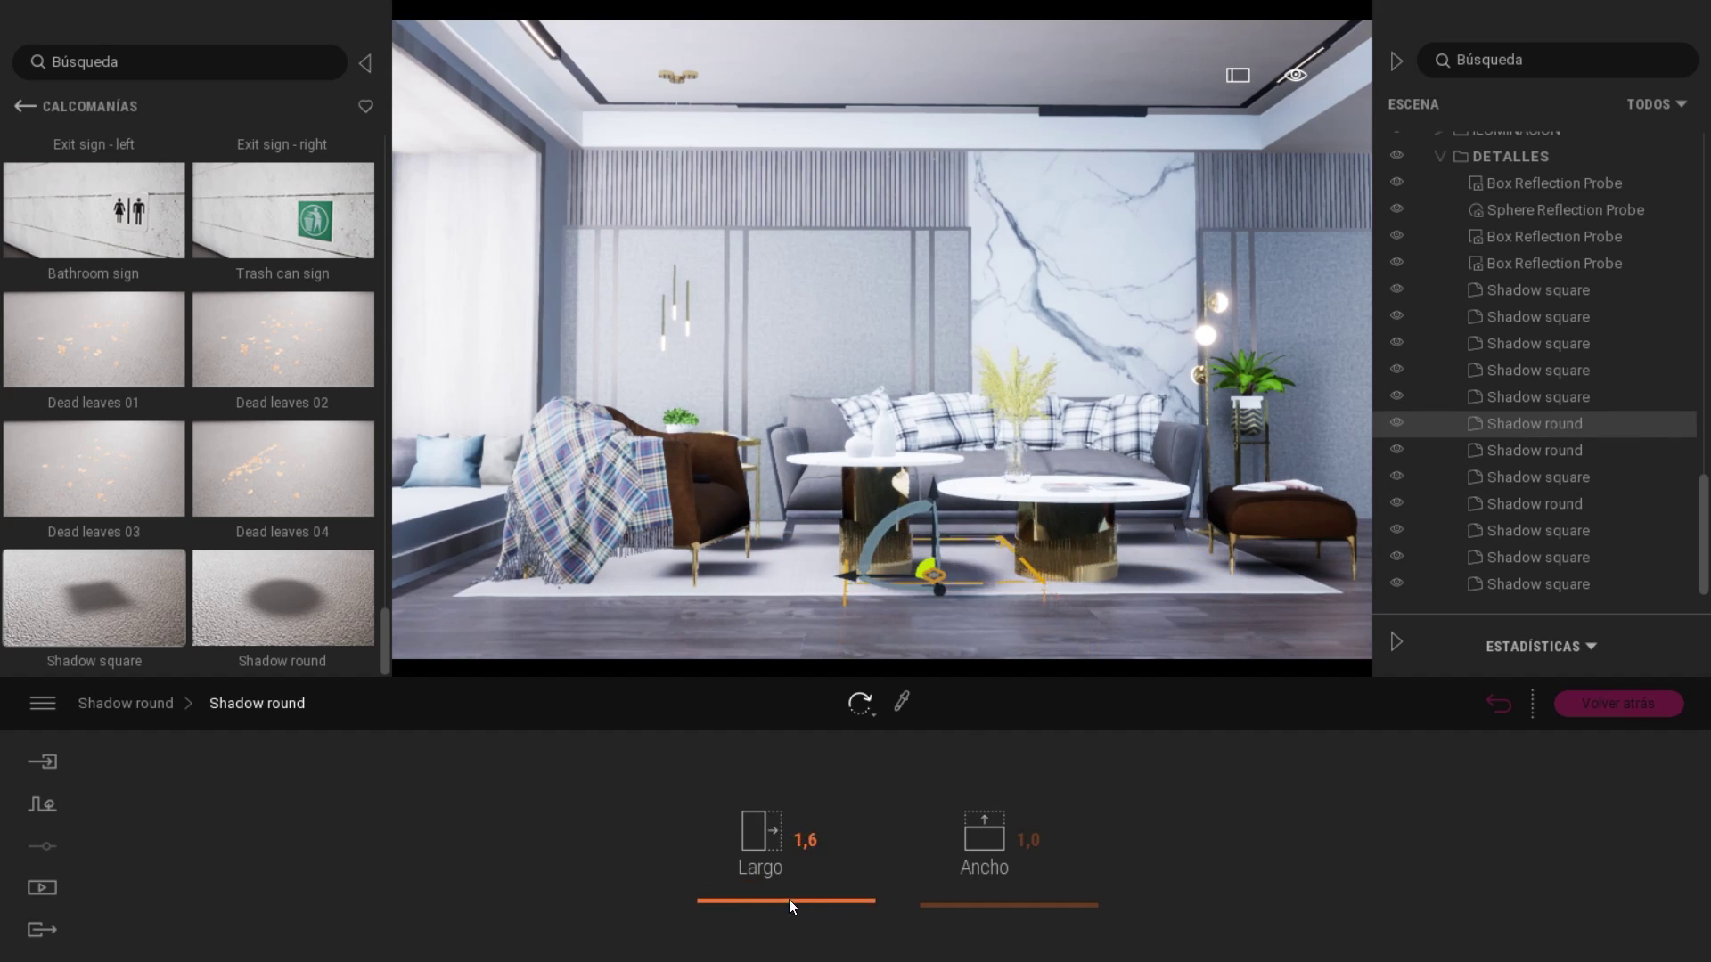
pyautogui.click(1538, 396)
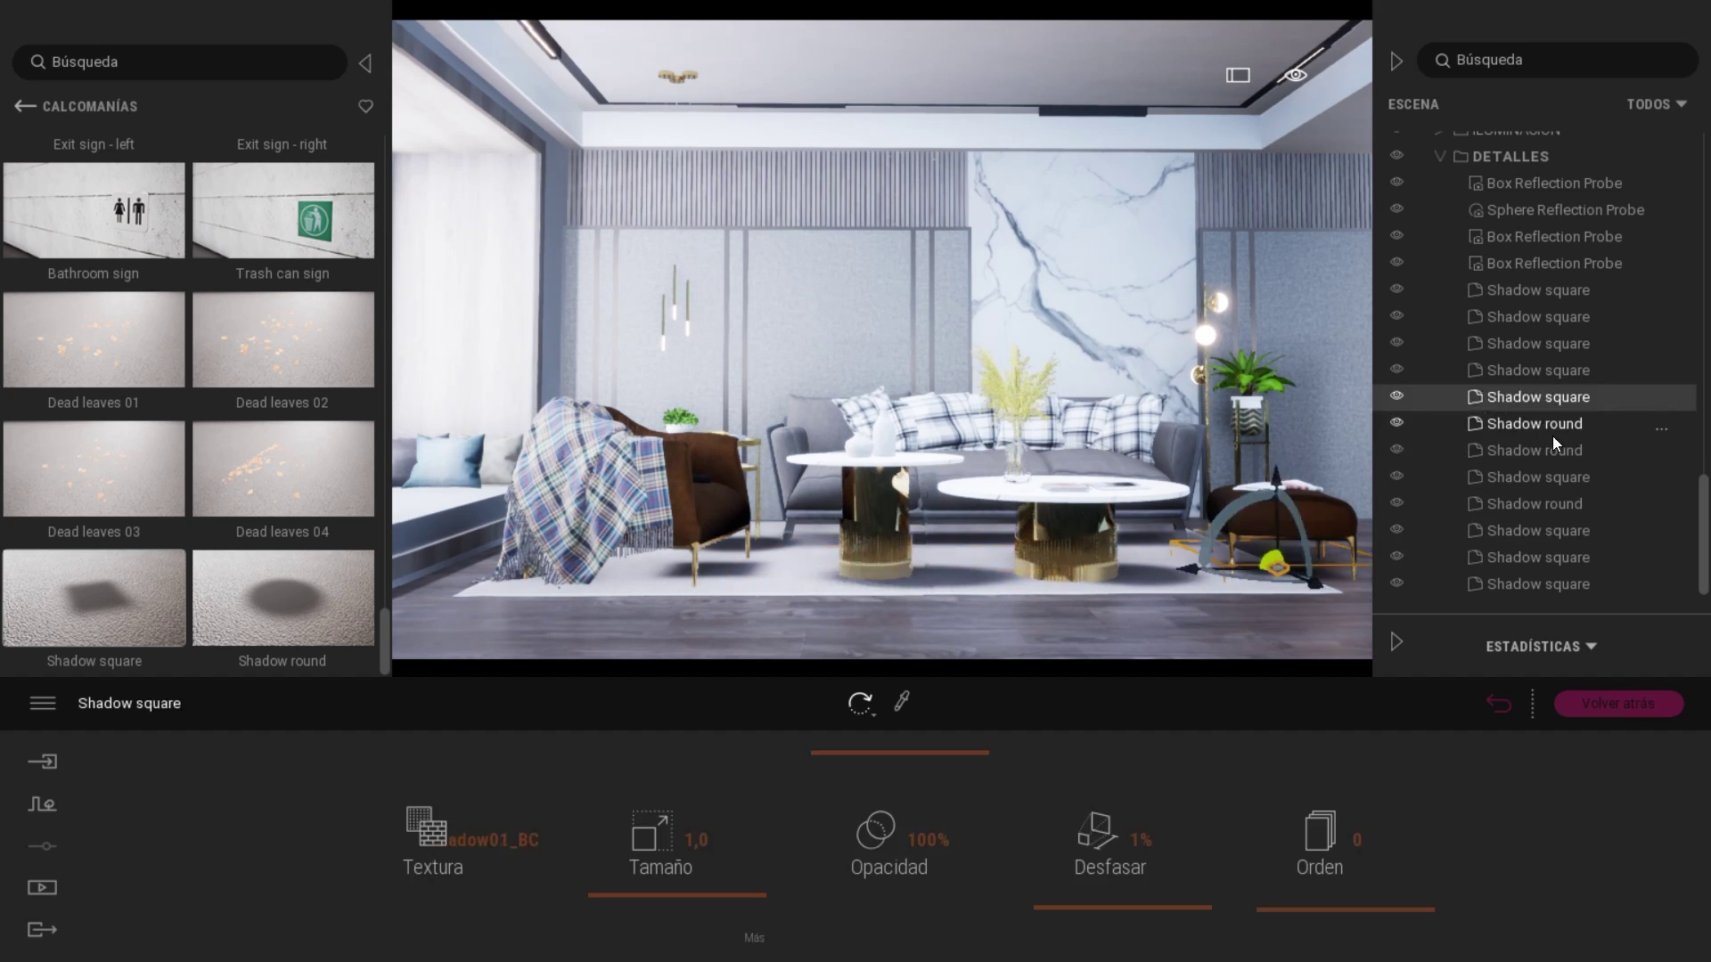
pyautogui.click(891, 577)
pyautogui.click(660, 847)
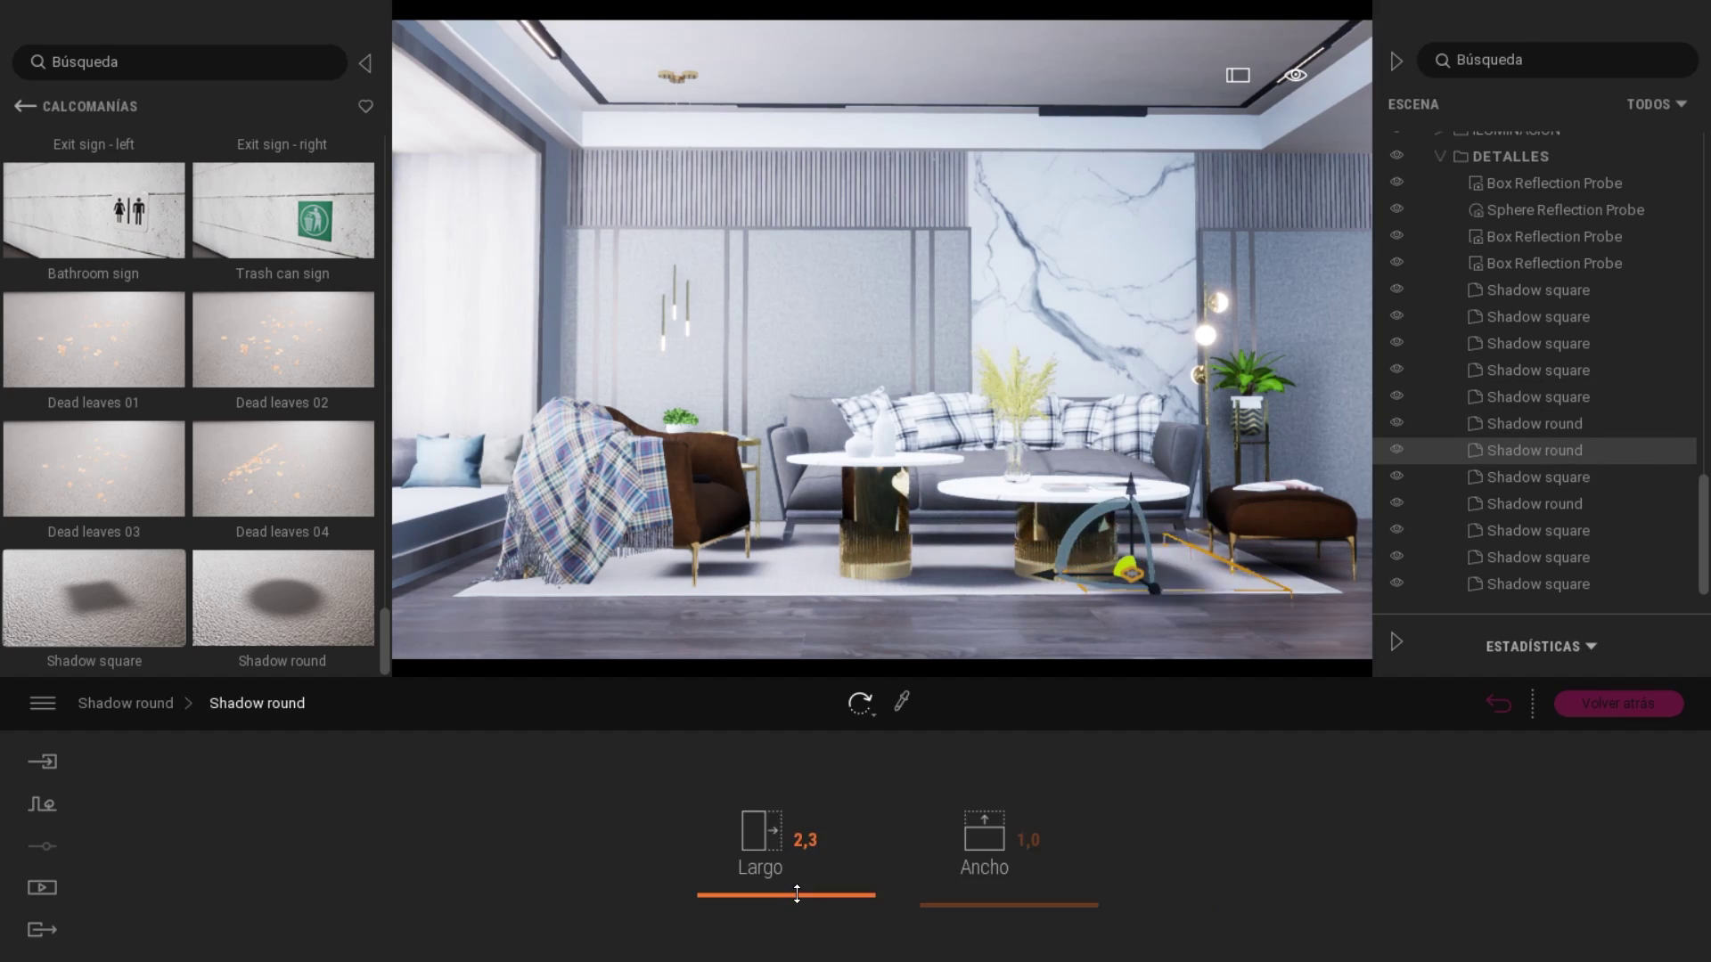
pyautogui.moveTo(797, 894); pyautogui.dragTo(703, 893)
pyautogui.moveTo(1010, 902); pyautogui.dragTo(1095, 902)
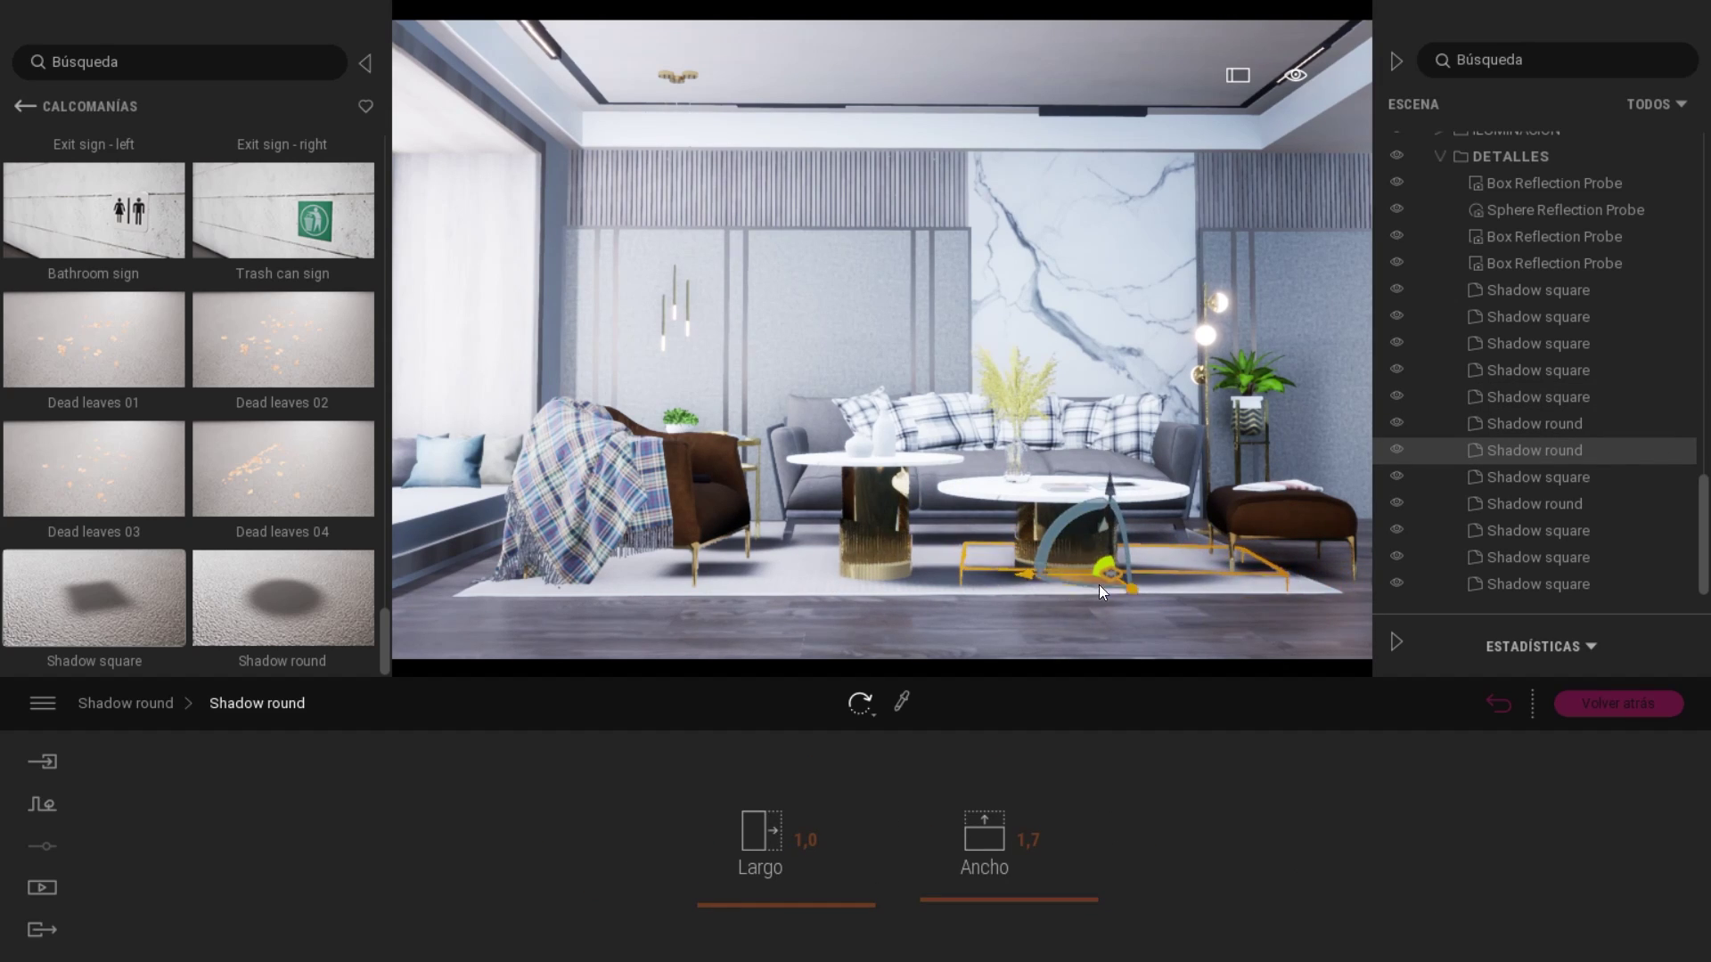
# Select the round shadow decals in turn, ending on the square shadow under the armchair.
pyautogui.click(1538, 476)
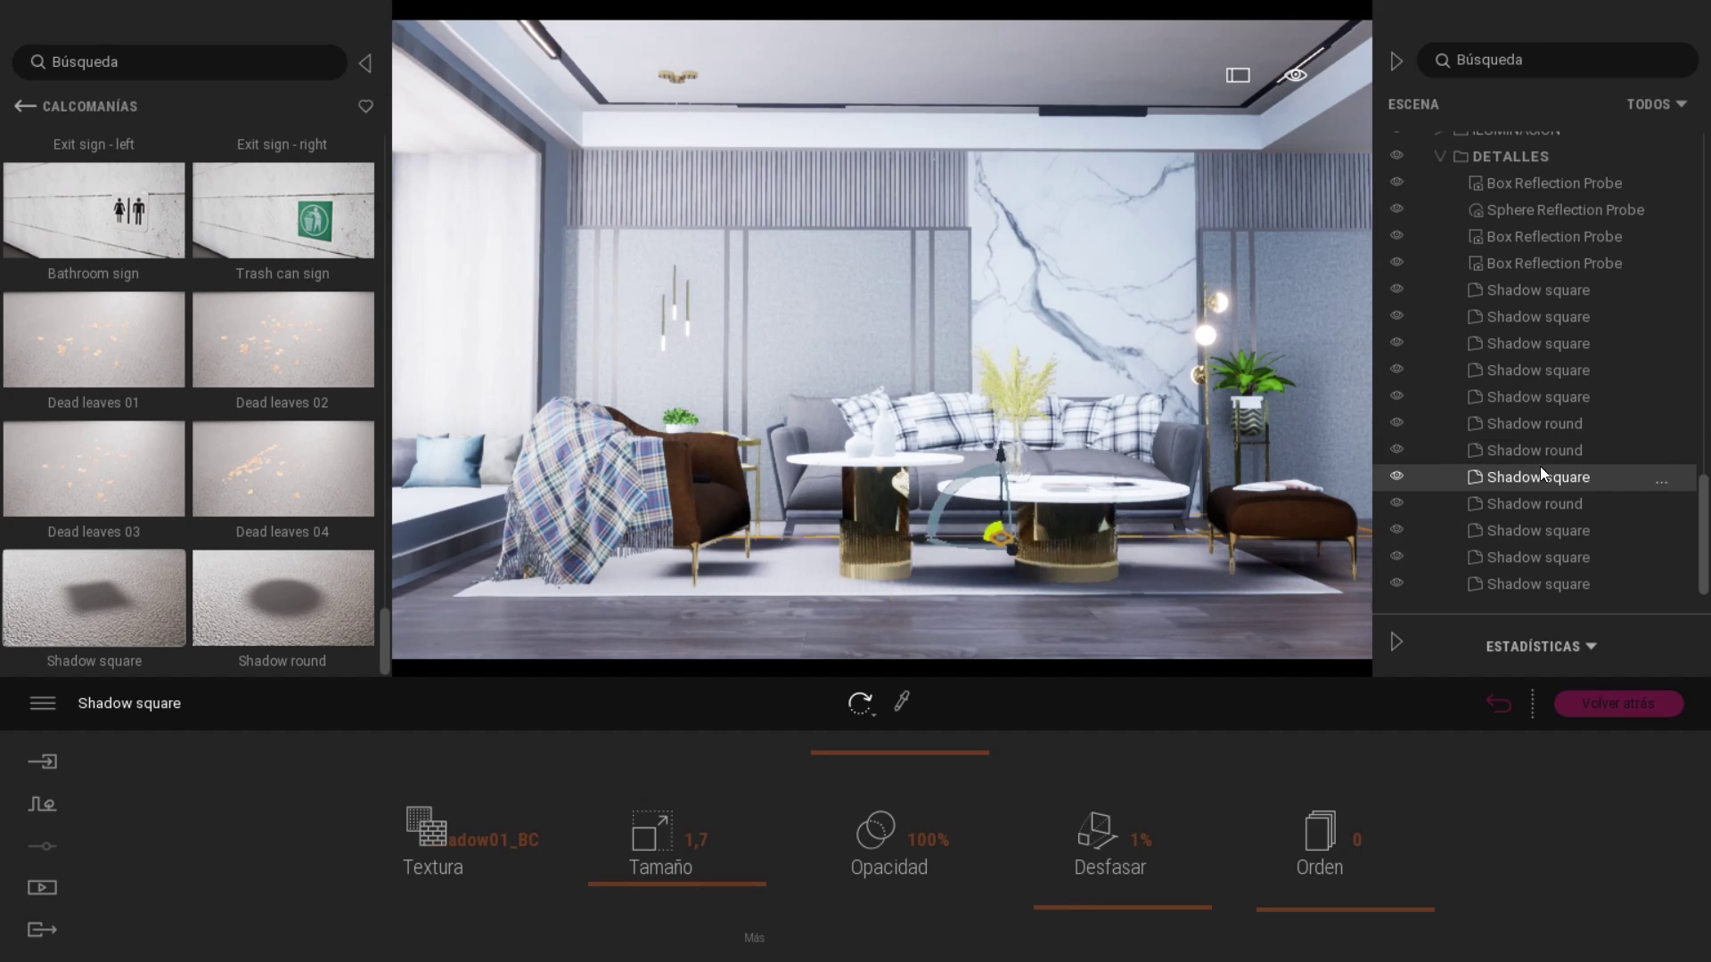
pyautogui.click(1534, 450)
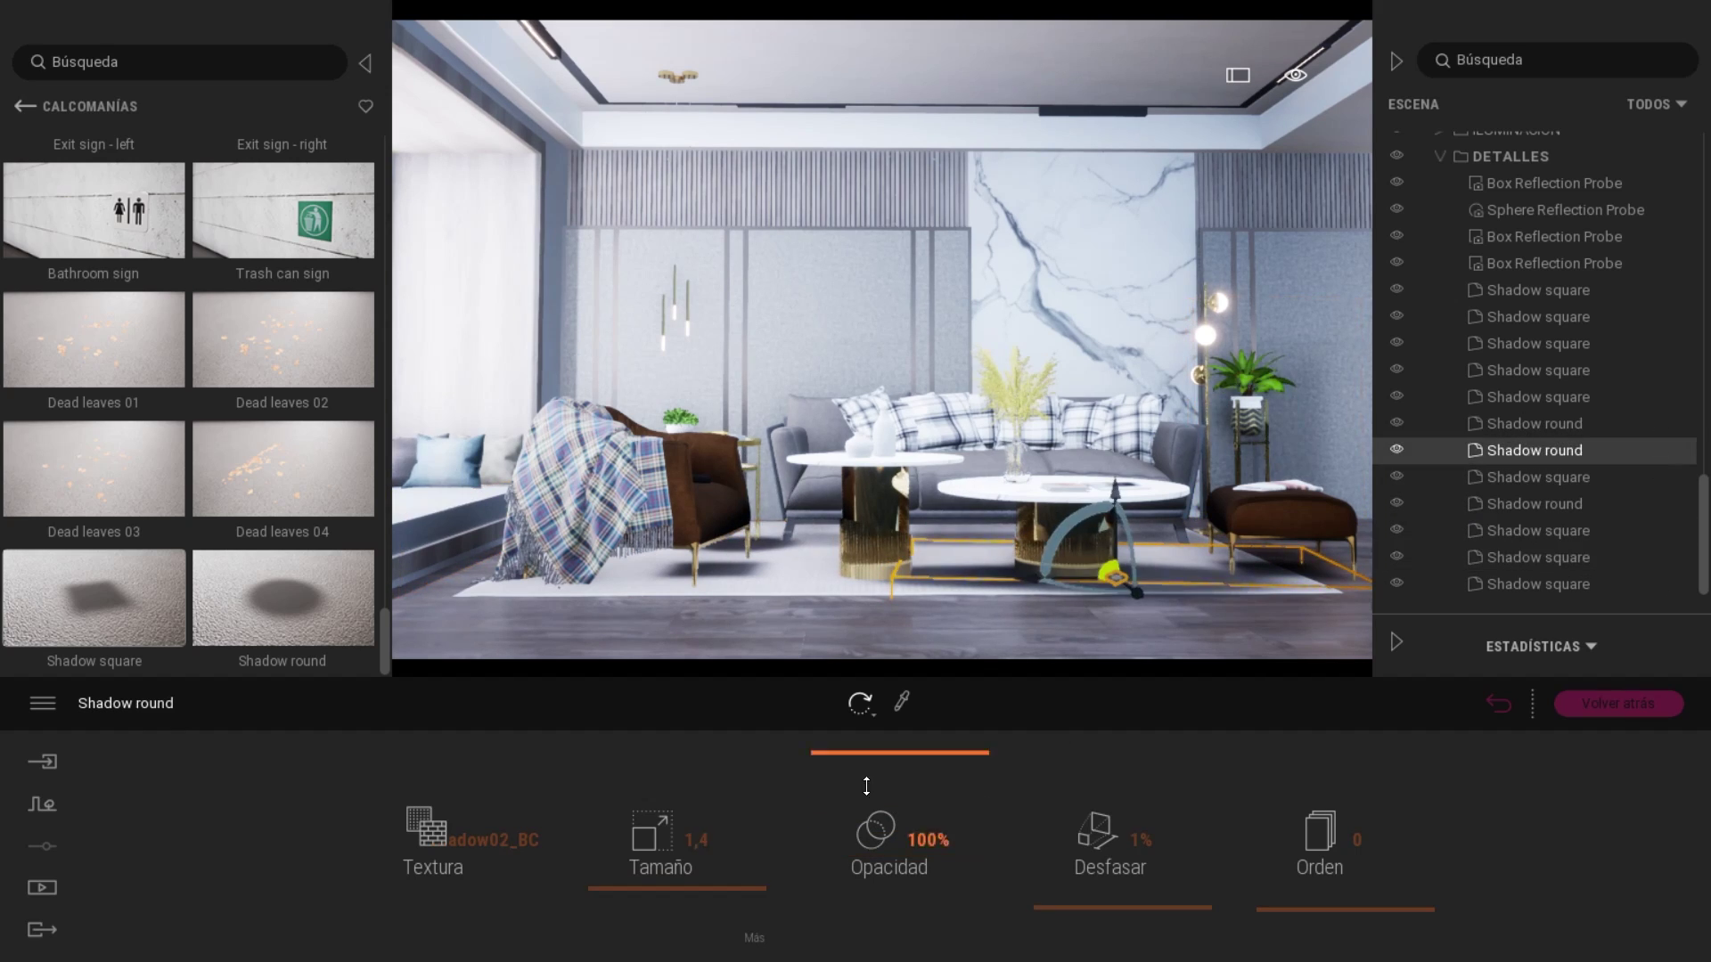
pyautogui.keyDown('ctrl'); pyautogui.click(1523, 423); pyautogui.keyUp('ctrl')
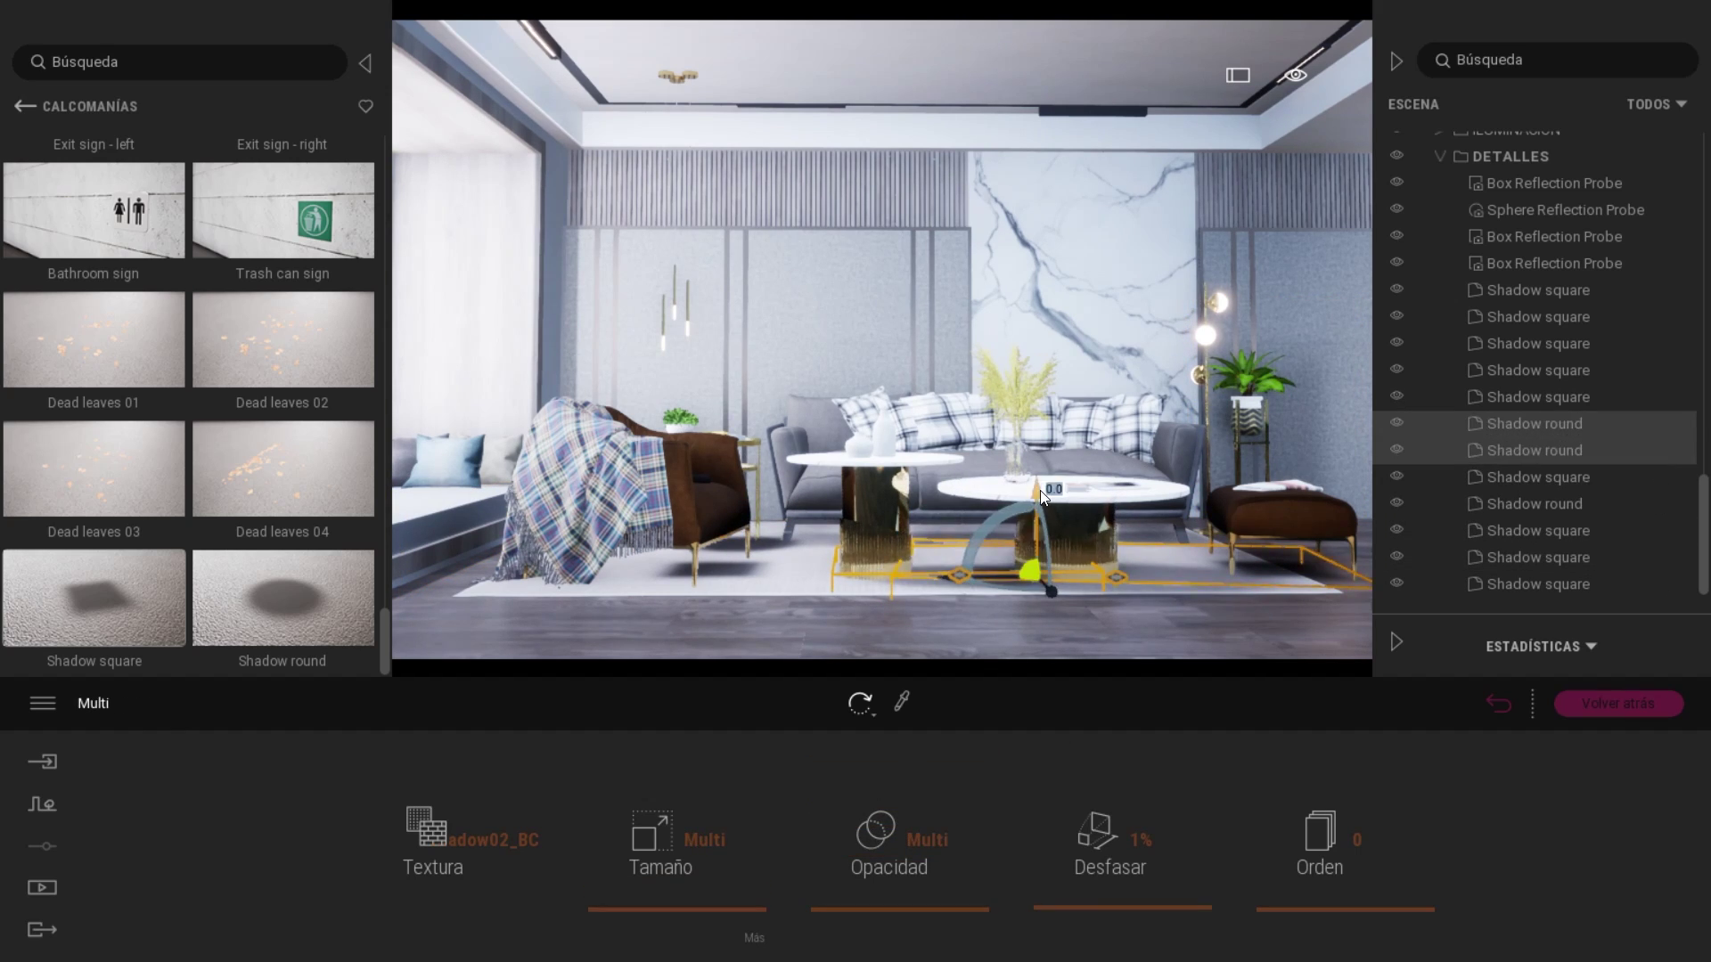
pyautogui.click(1463, 552)
pyautogui.click(1550, 418)
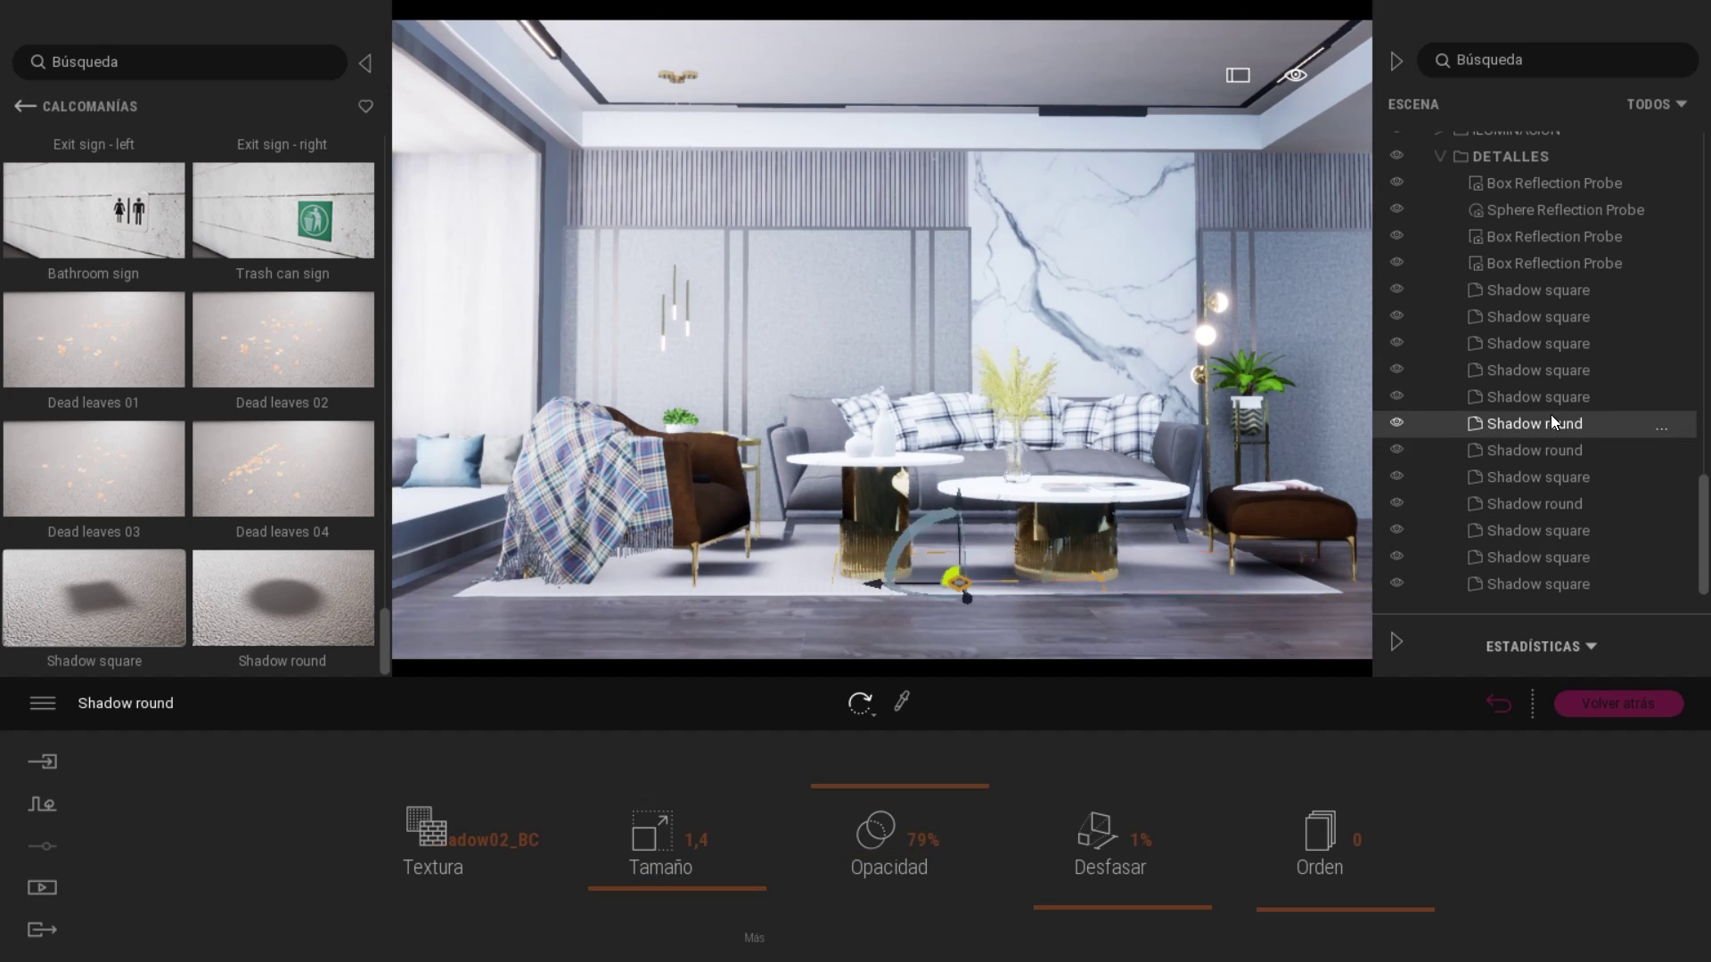
pyautogui.click(1562, 346)
# Enlarge the armchair shadow decal and add a sofa shadow decal with 5% offset and 80% opacity.
pyautogui.scroll(5, 677, 582)
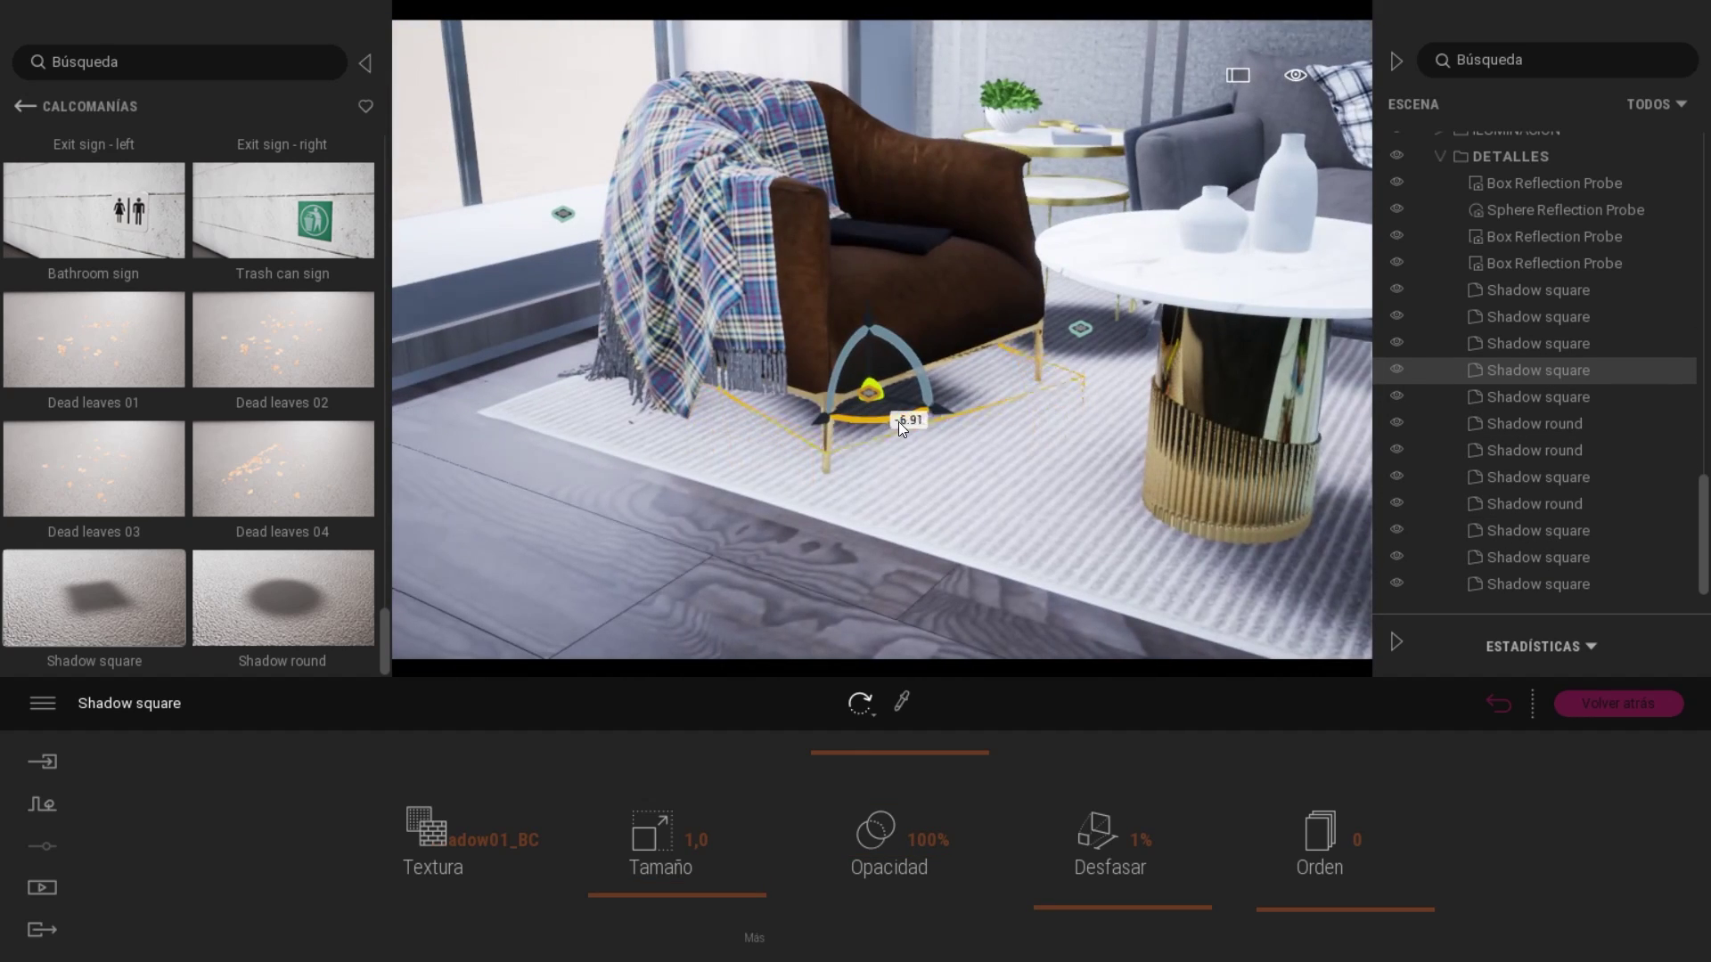
pyautogui.moveTo(655, 873); pyautogui.dragTo(704, 869)
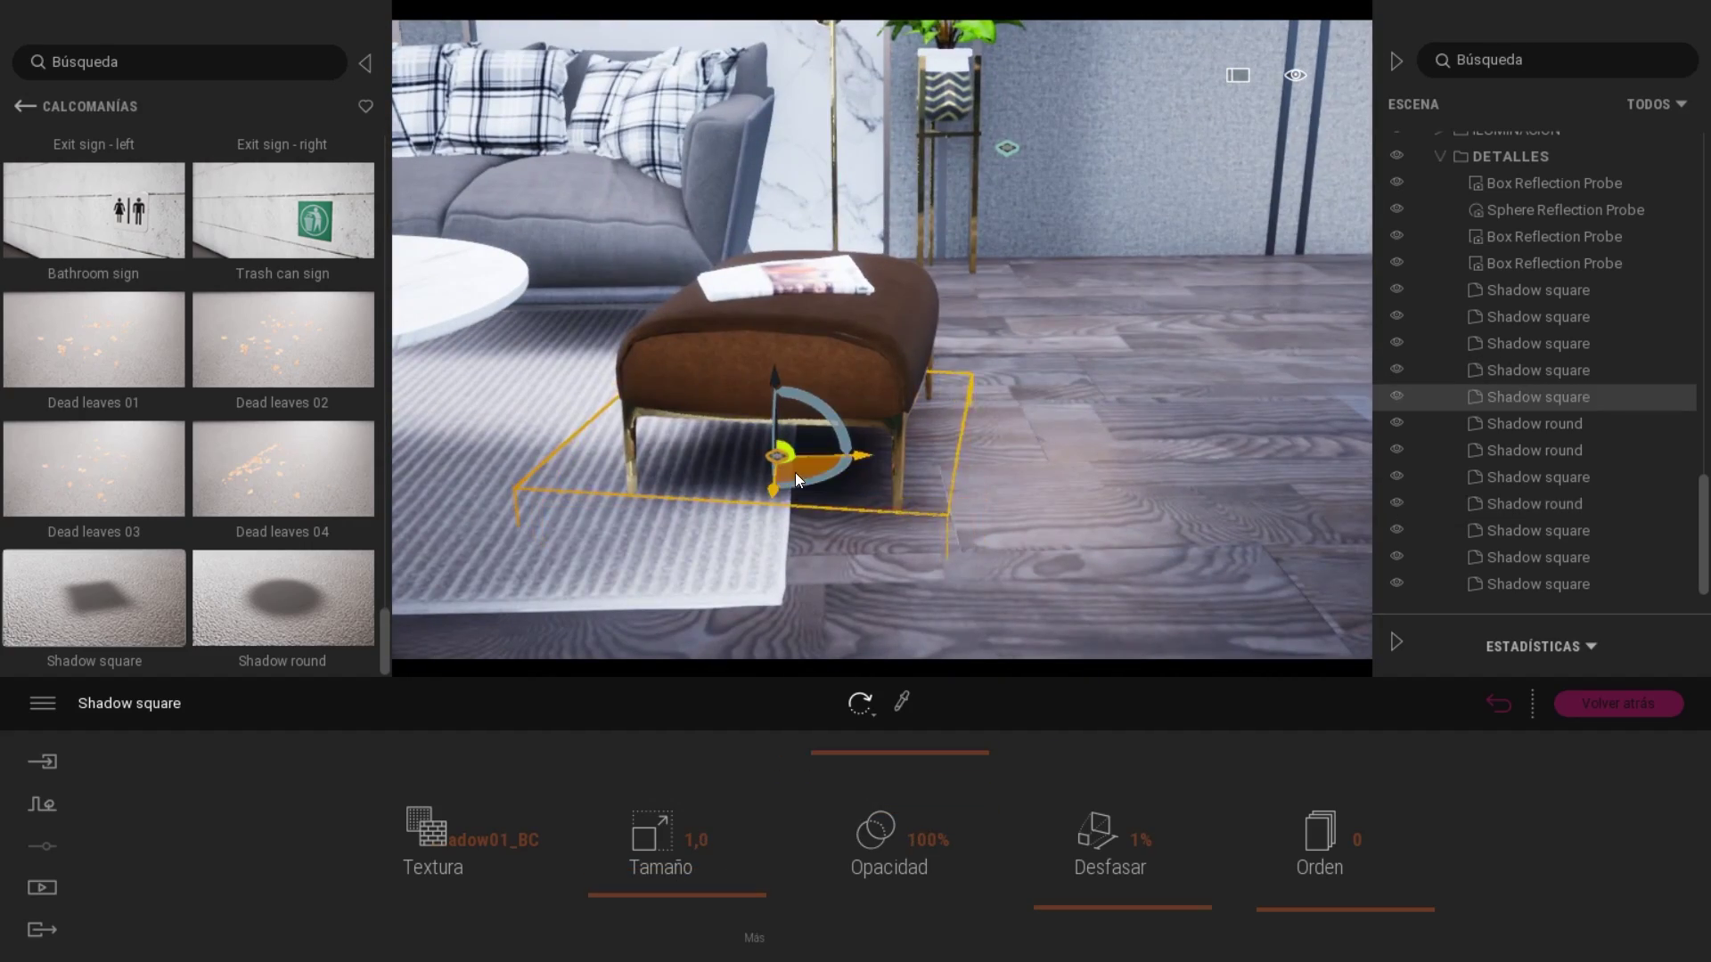
pyautogui.click(42, 888)
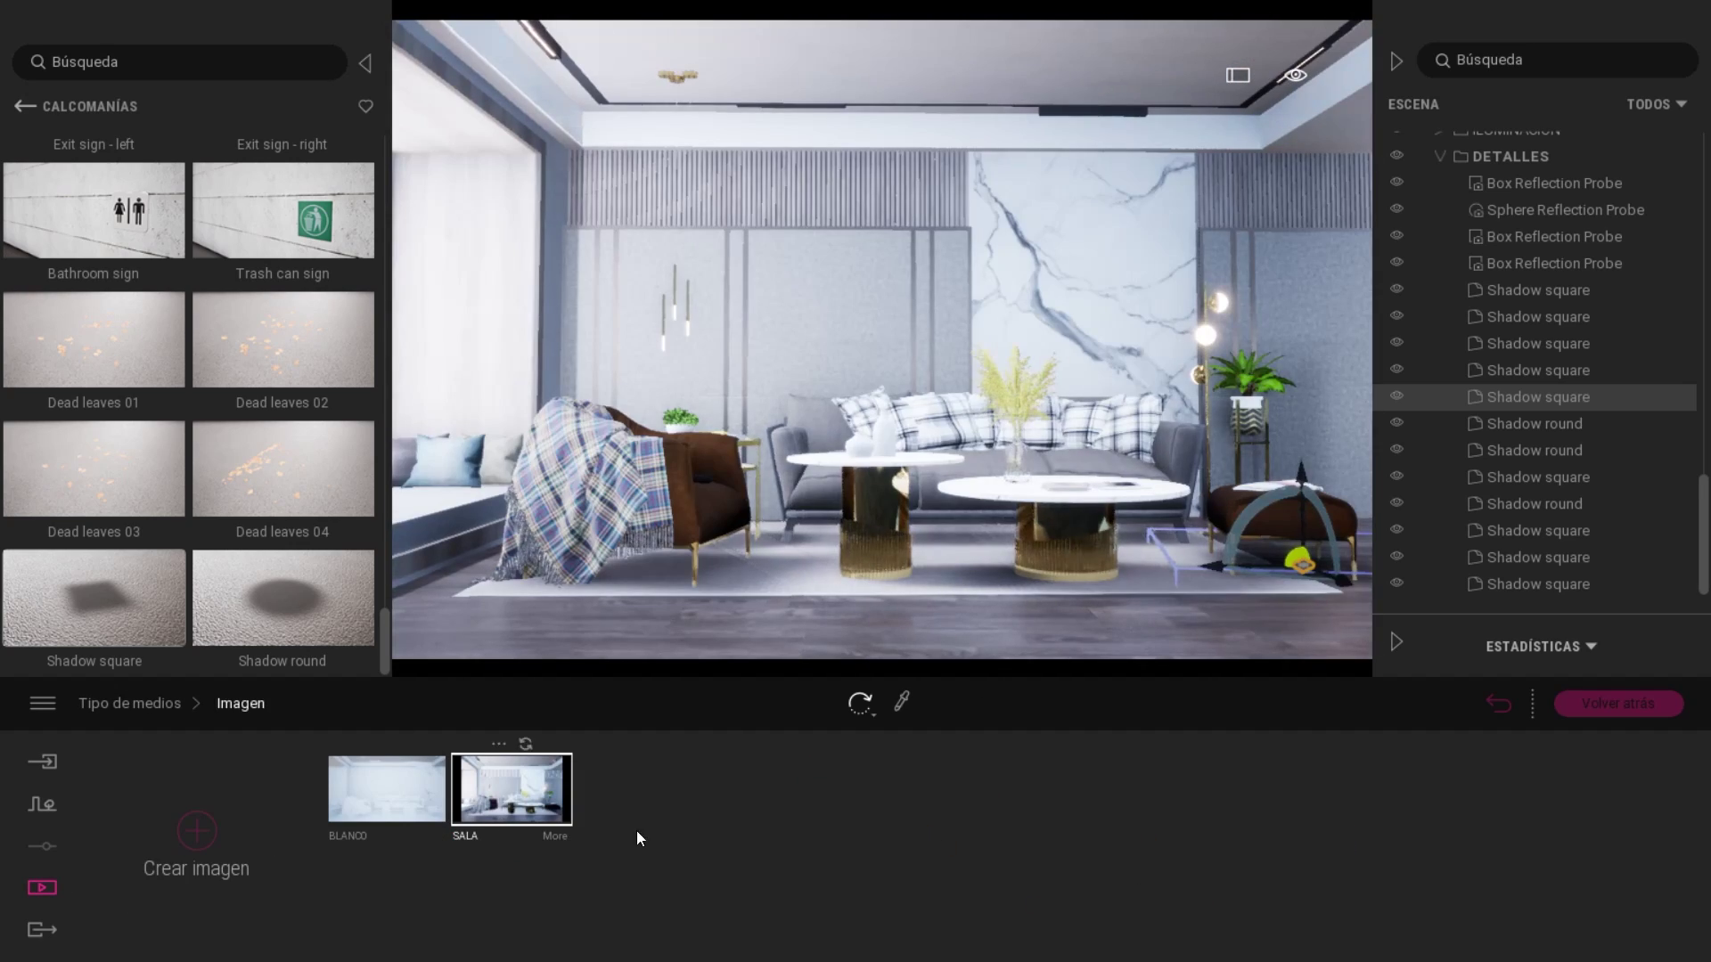
pyautogui.moveTo(94, 597); pyautogui.dragTo(1018, 377)
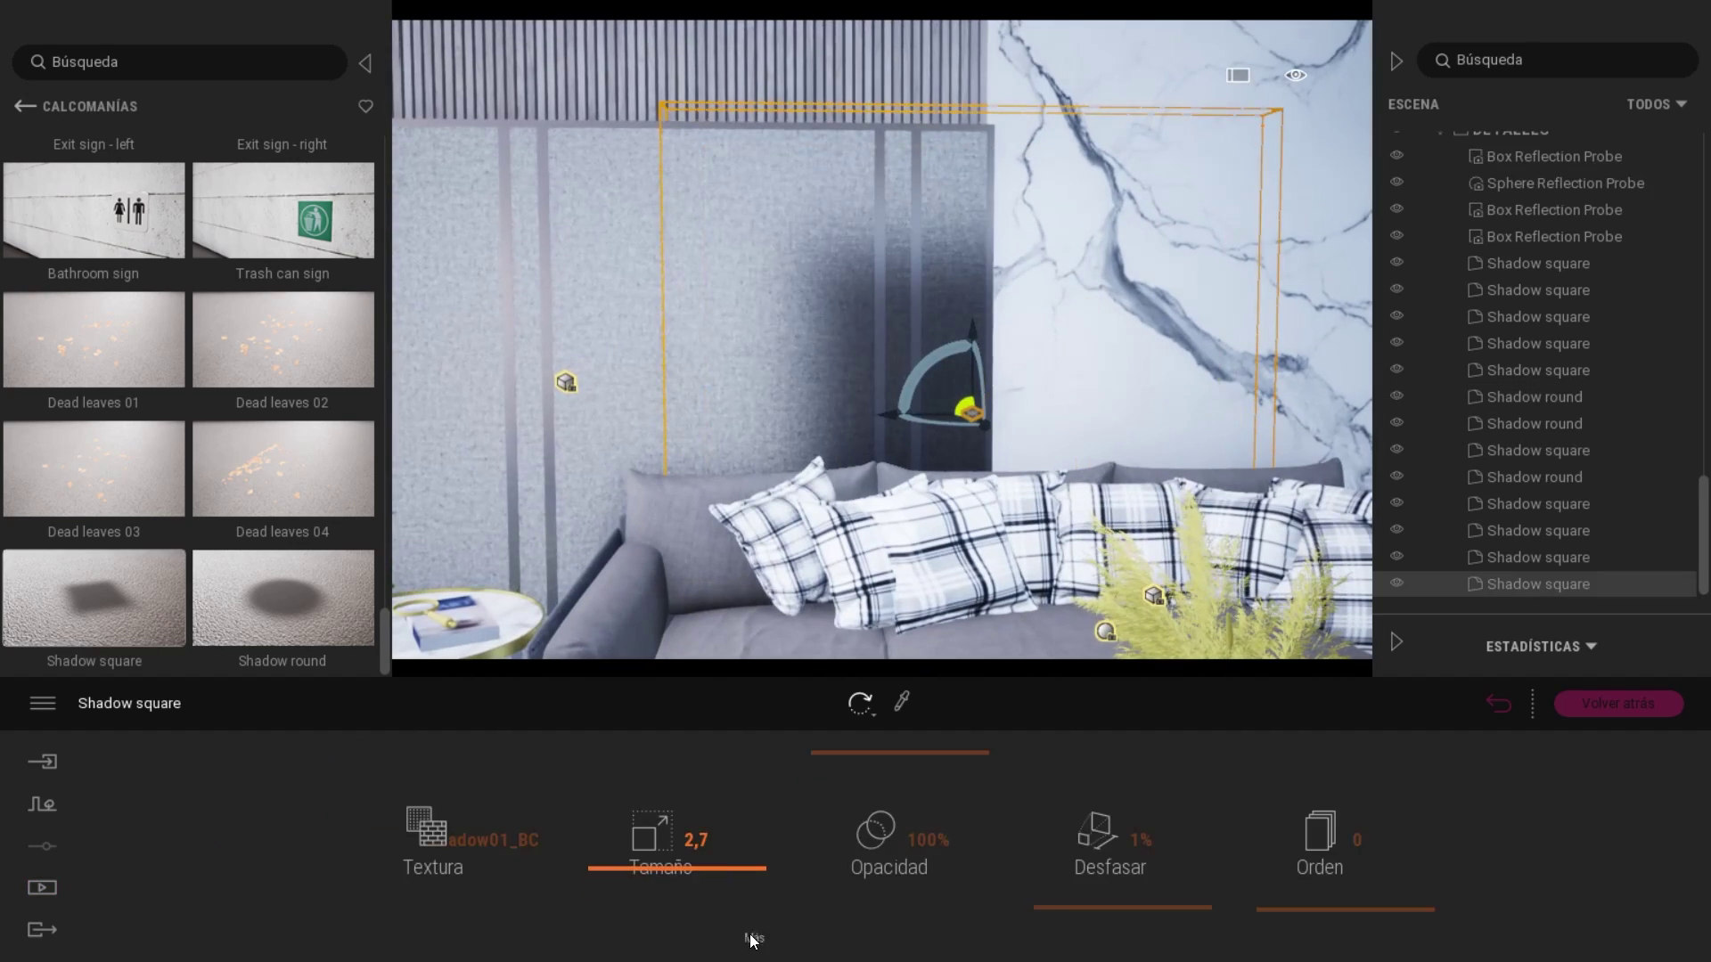
pyautogui.click(753, 940)
pyautogui.click(907, 413)
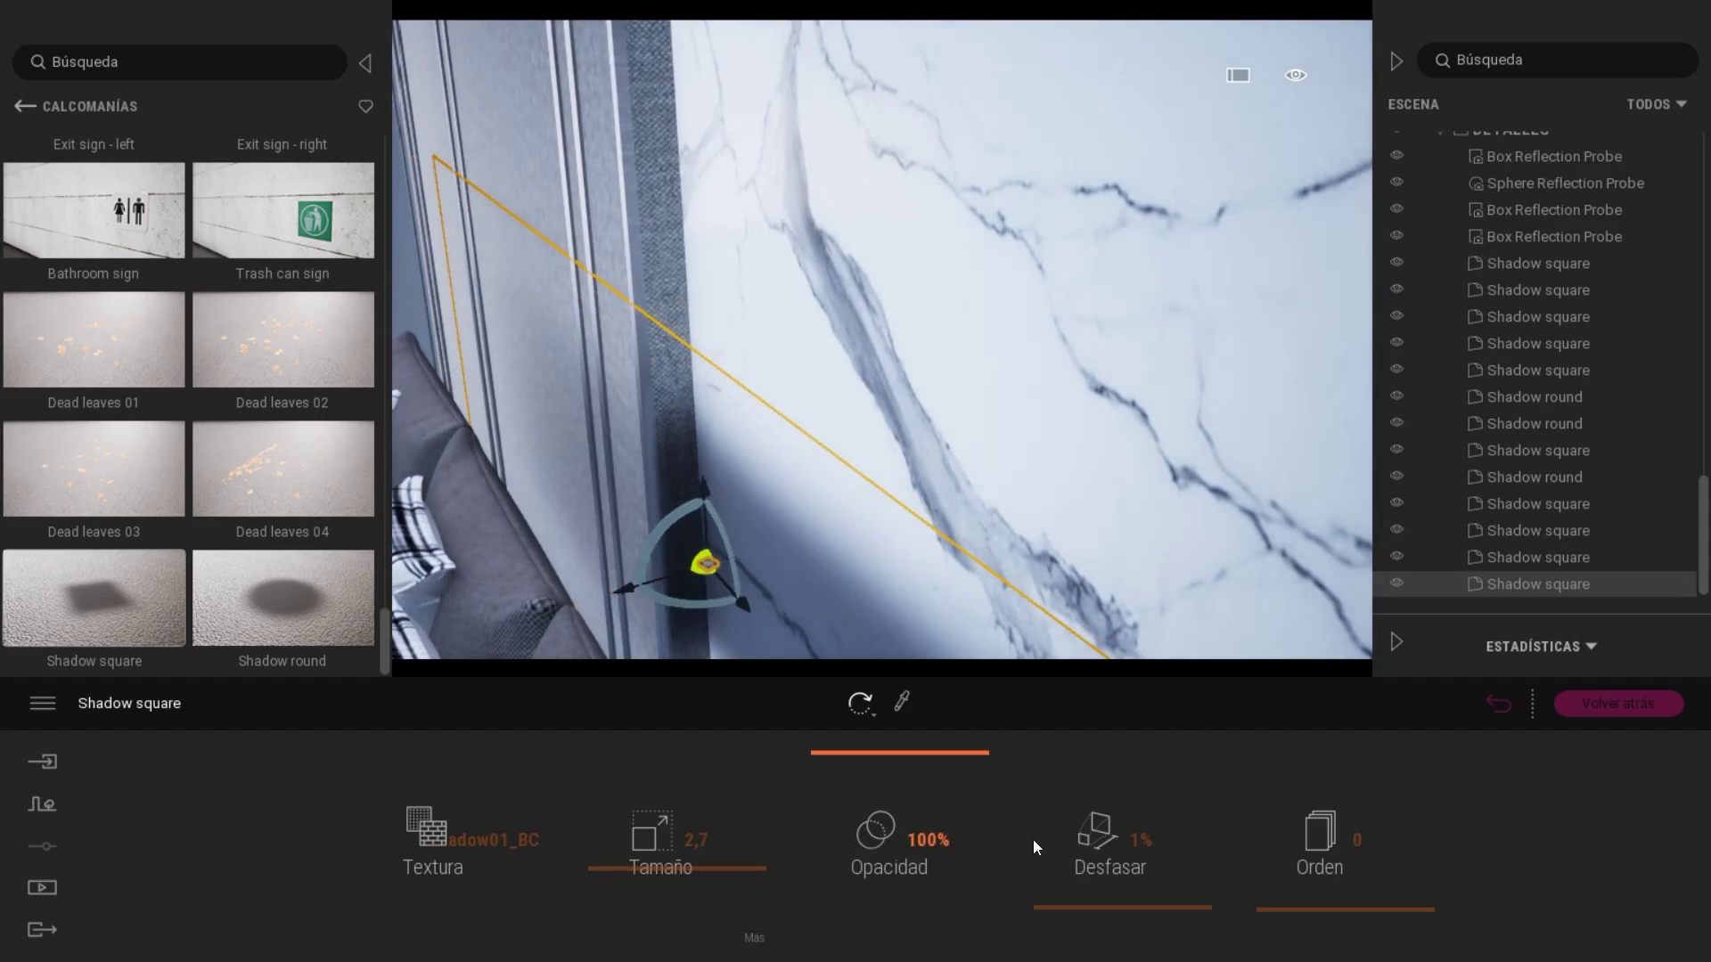
pyautogui.moveTo(1033, 879); pyautogui.dragTo(1069, 879)
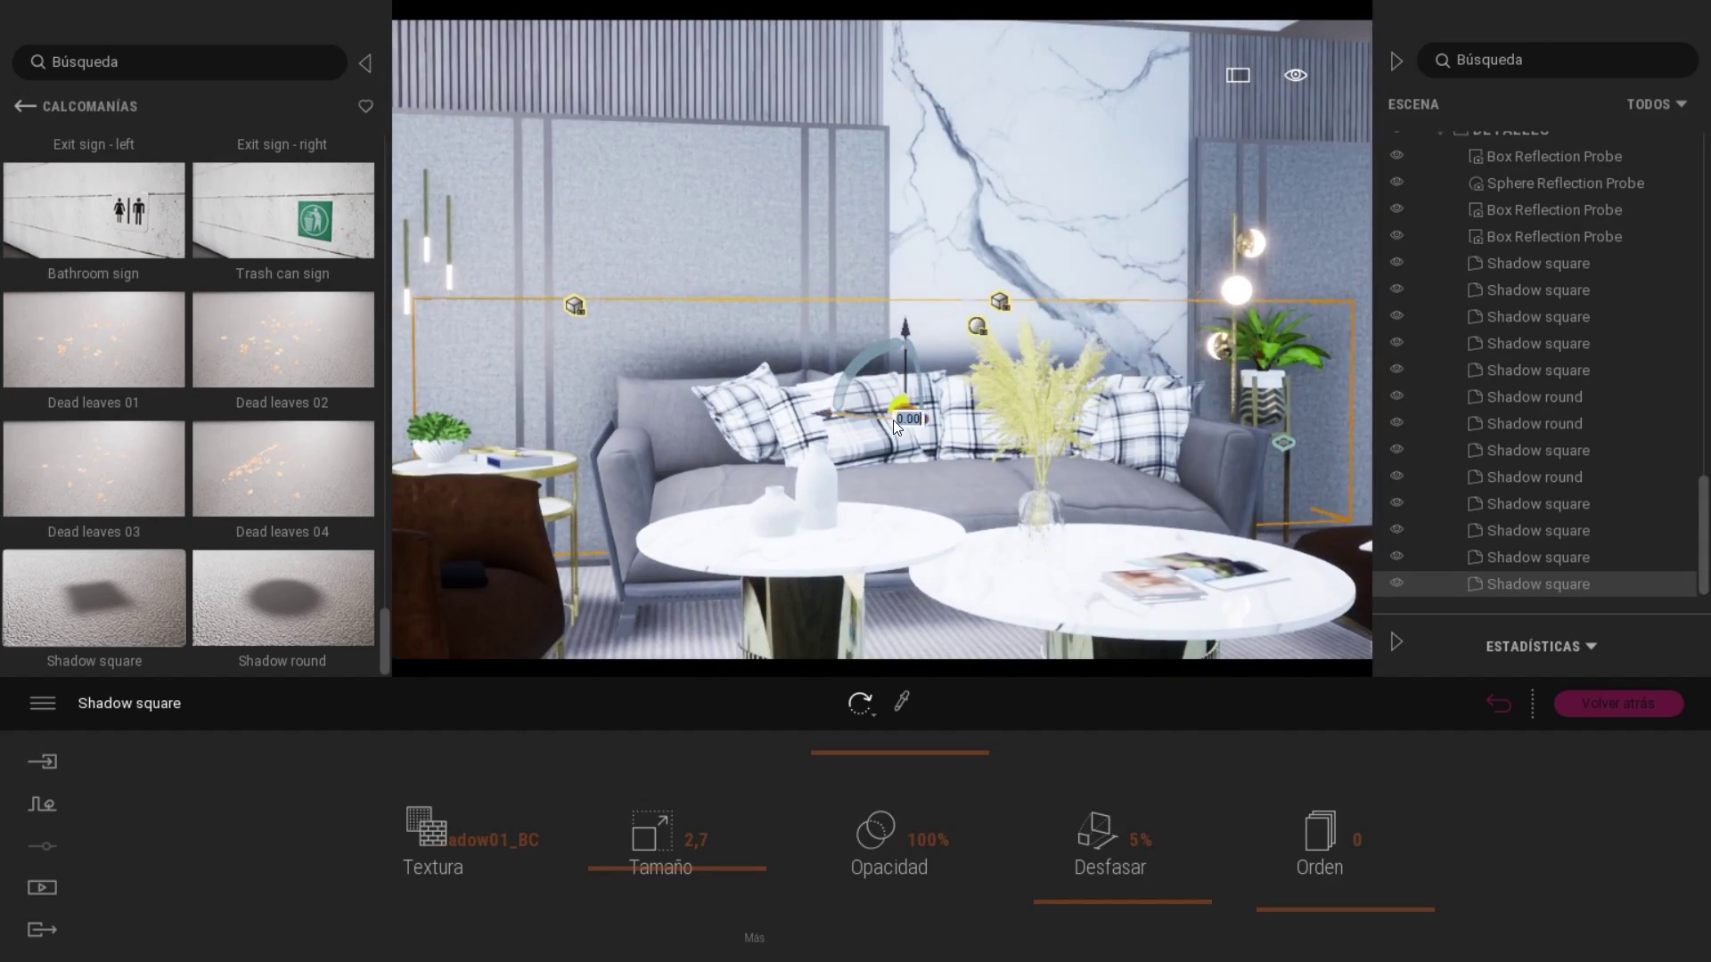
pyautogui.moveTo(895, 753); pyautogui.dragTo(895, 783)
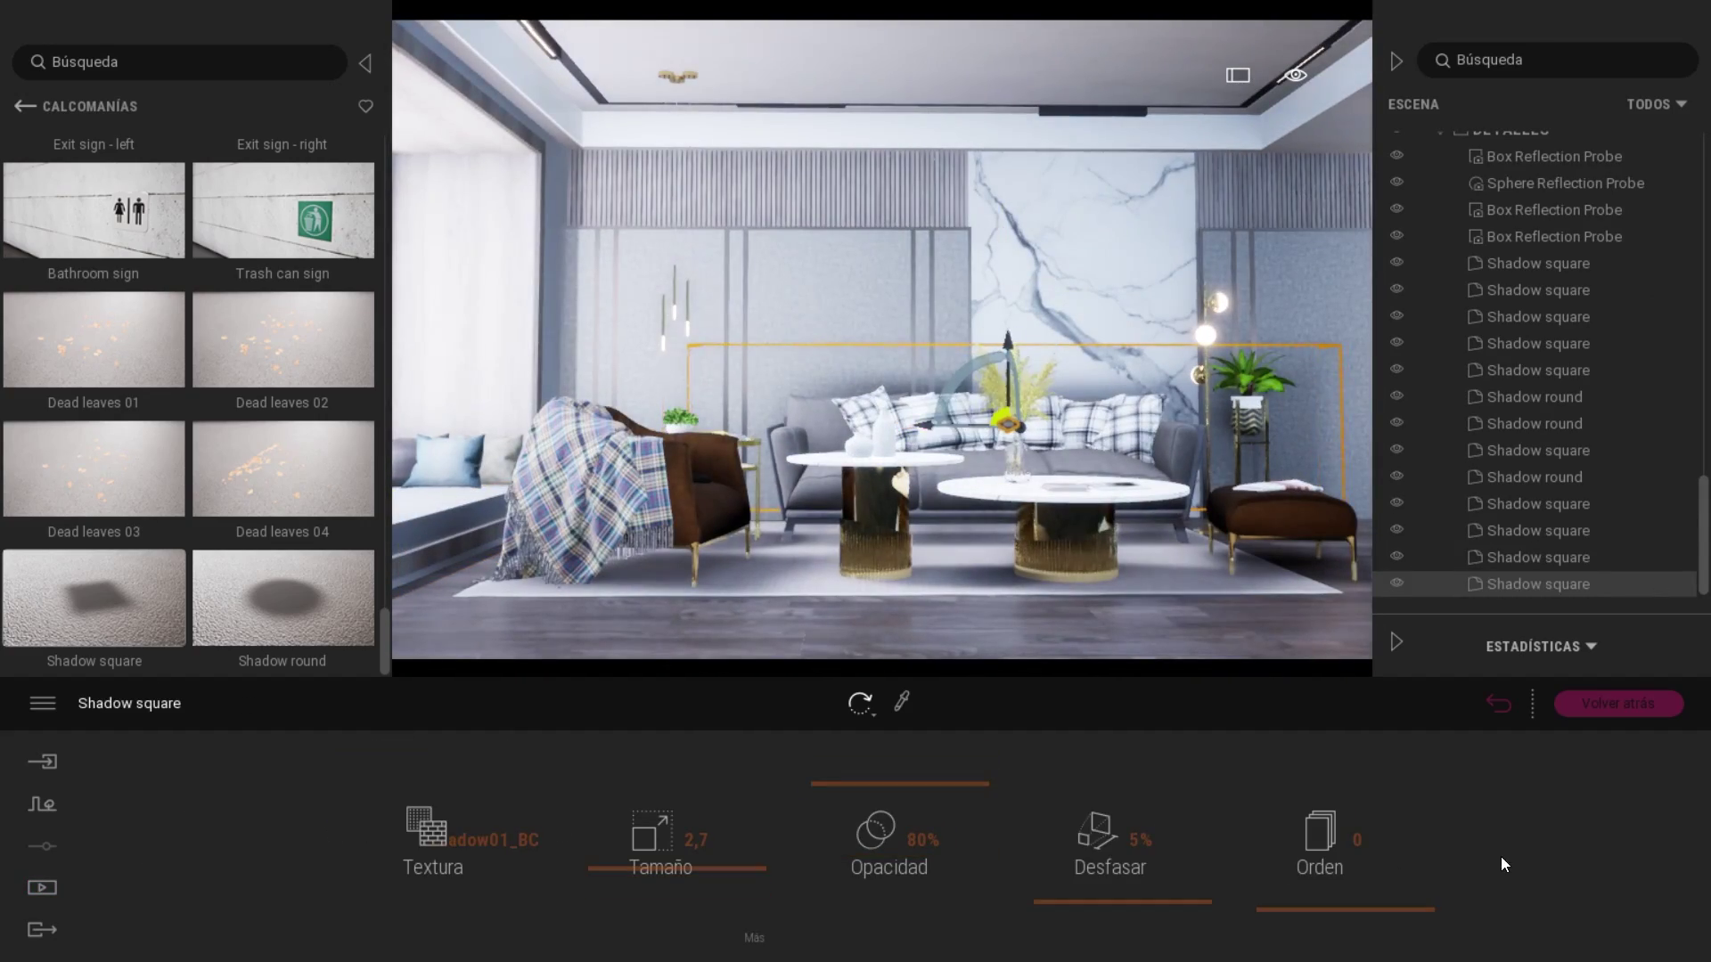
# Size the ceiling Shadow square decal to 6,0 by 1,4 at 55% opacity, then return to SALA.
pyautogui.click(1308, 407)
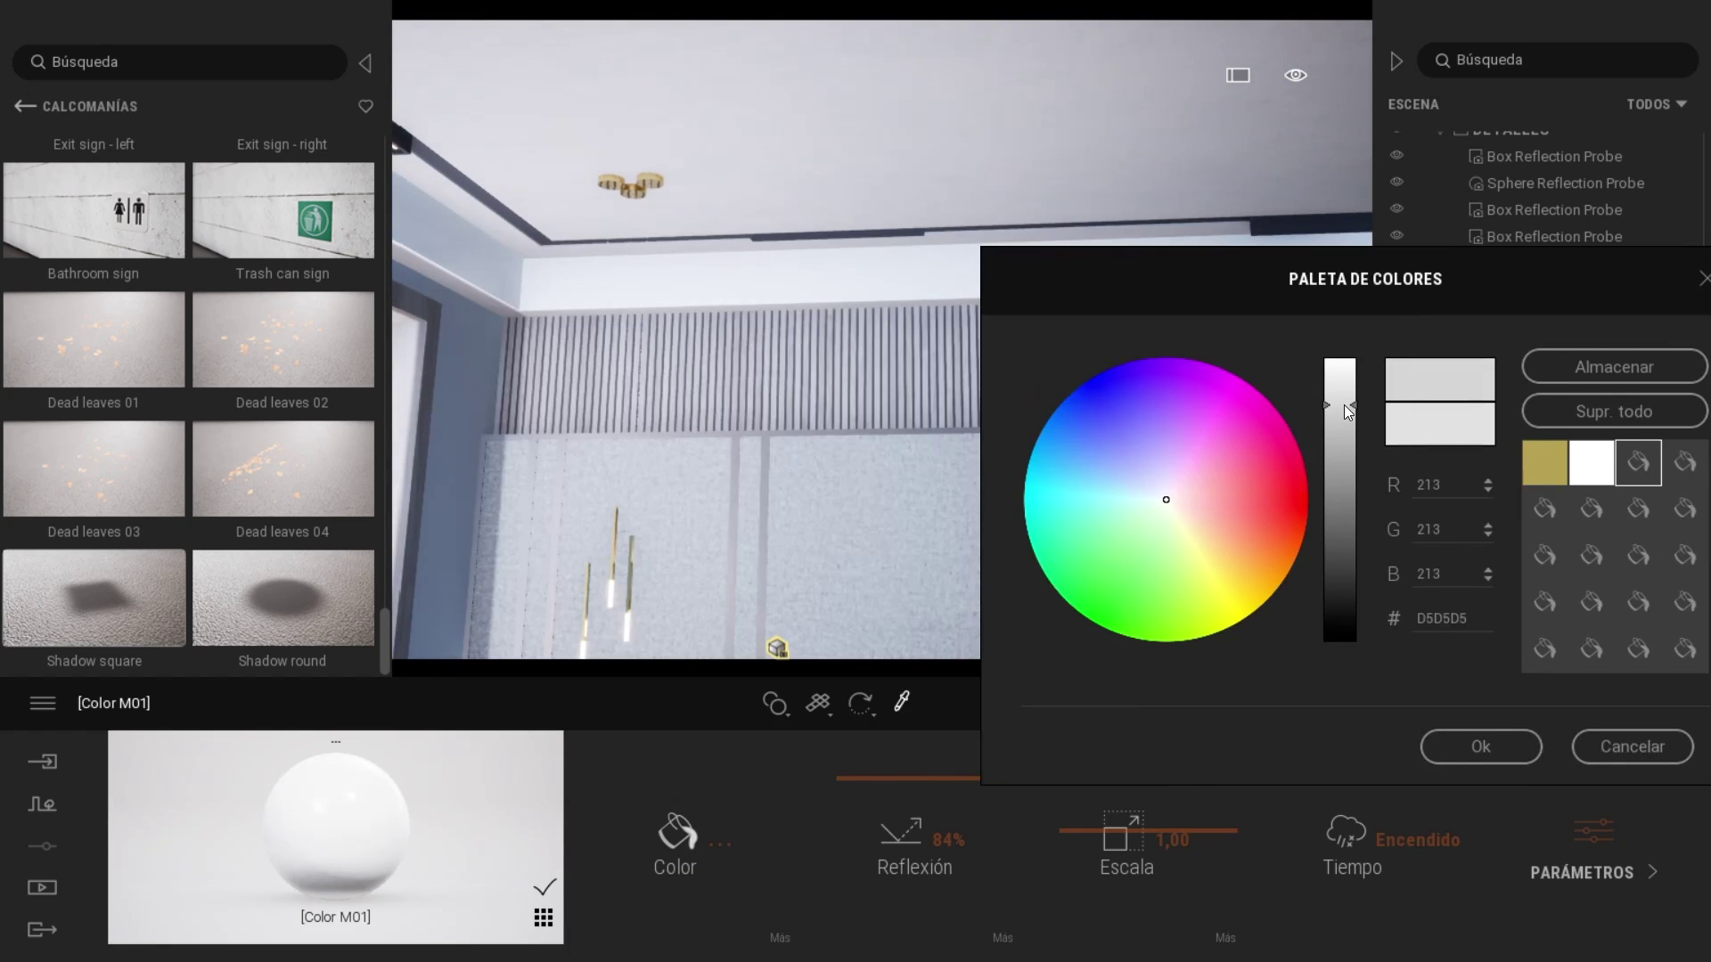
pyautogui.click(1536, 290)
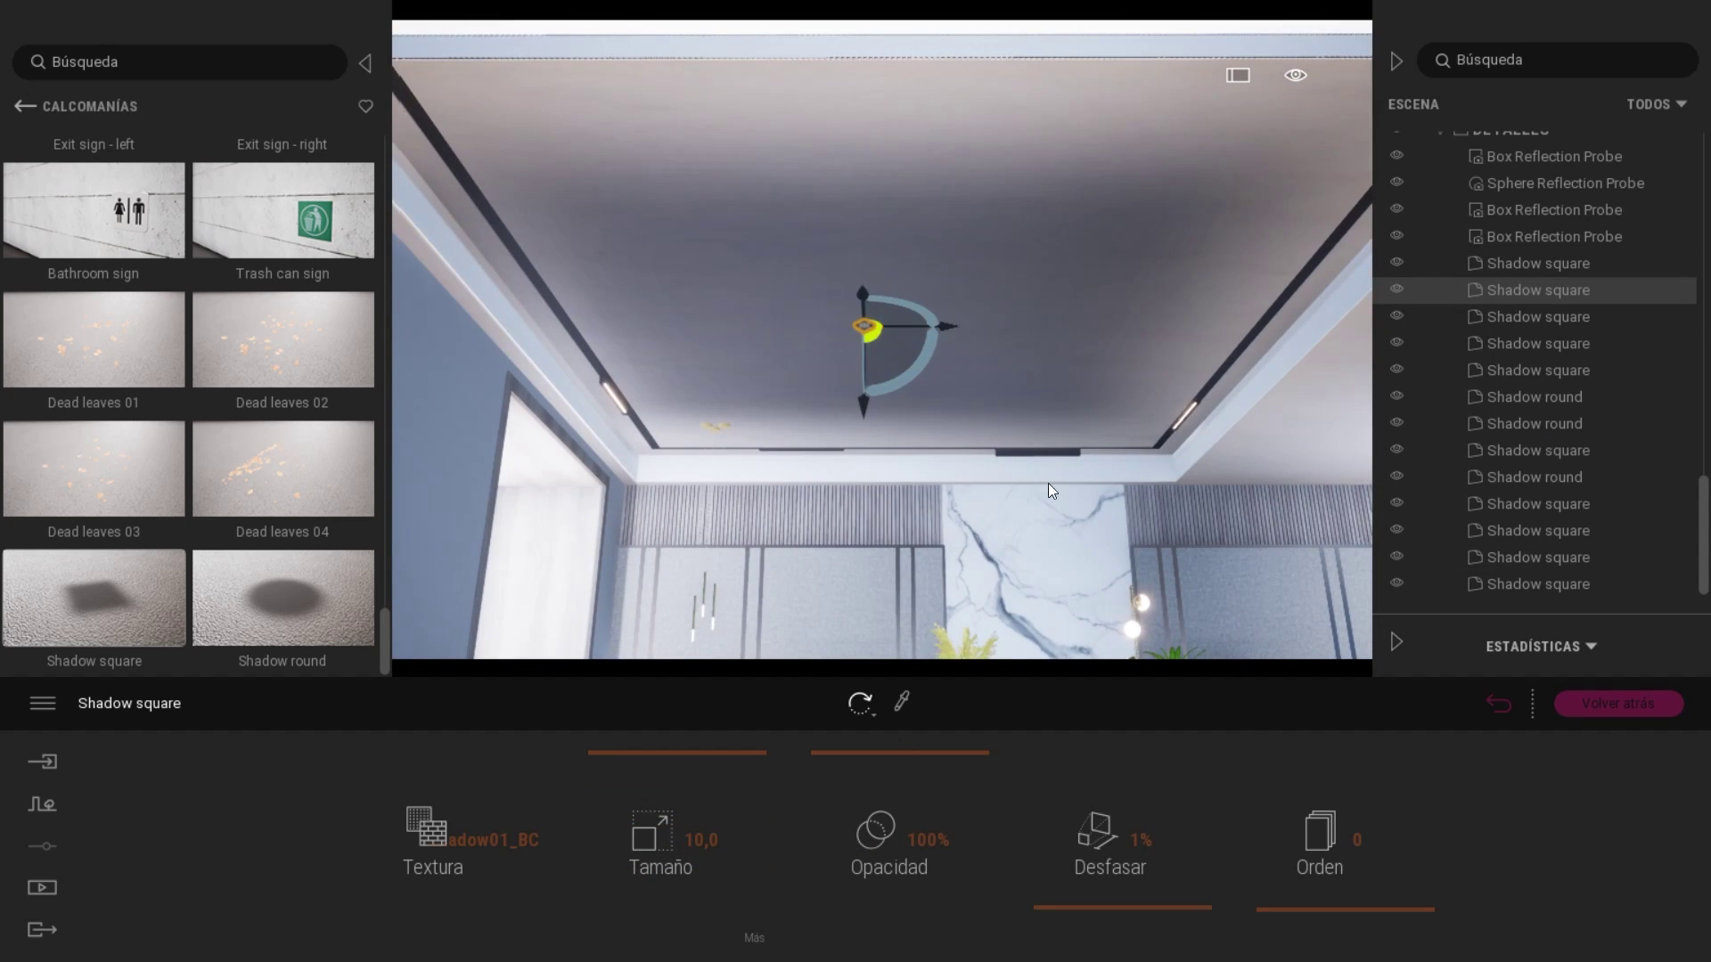
pyautogui.click(754, 938)
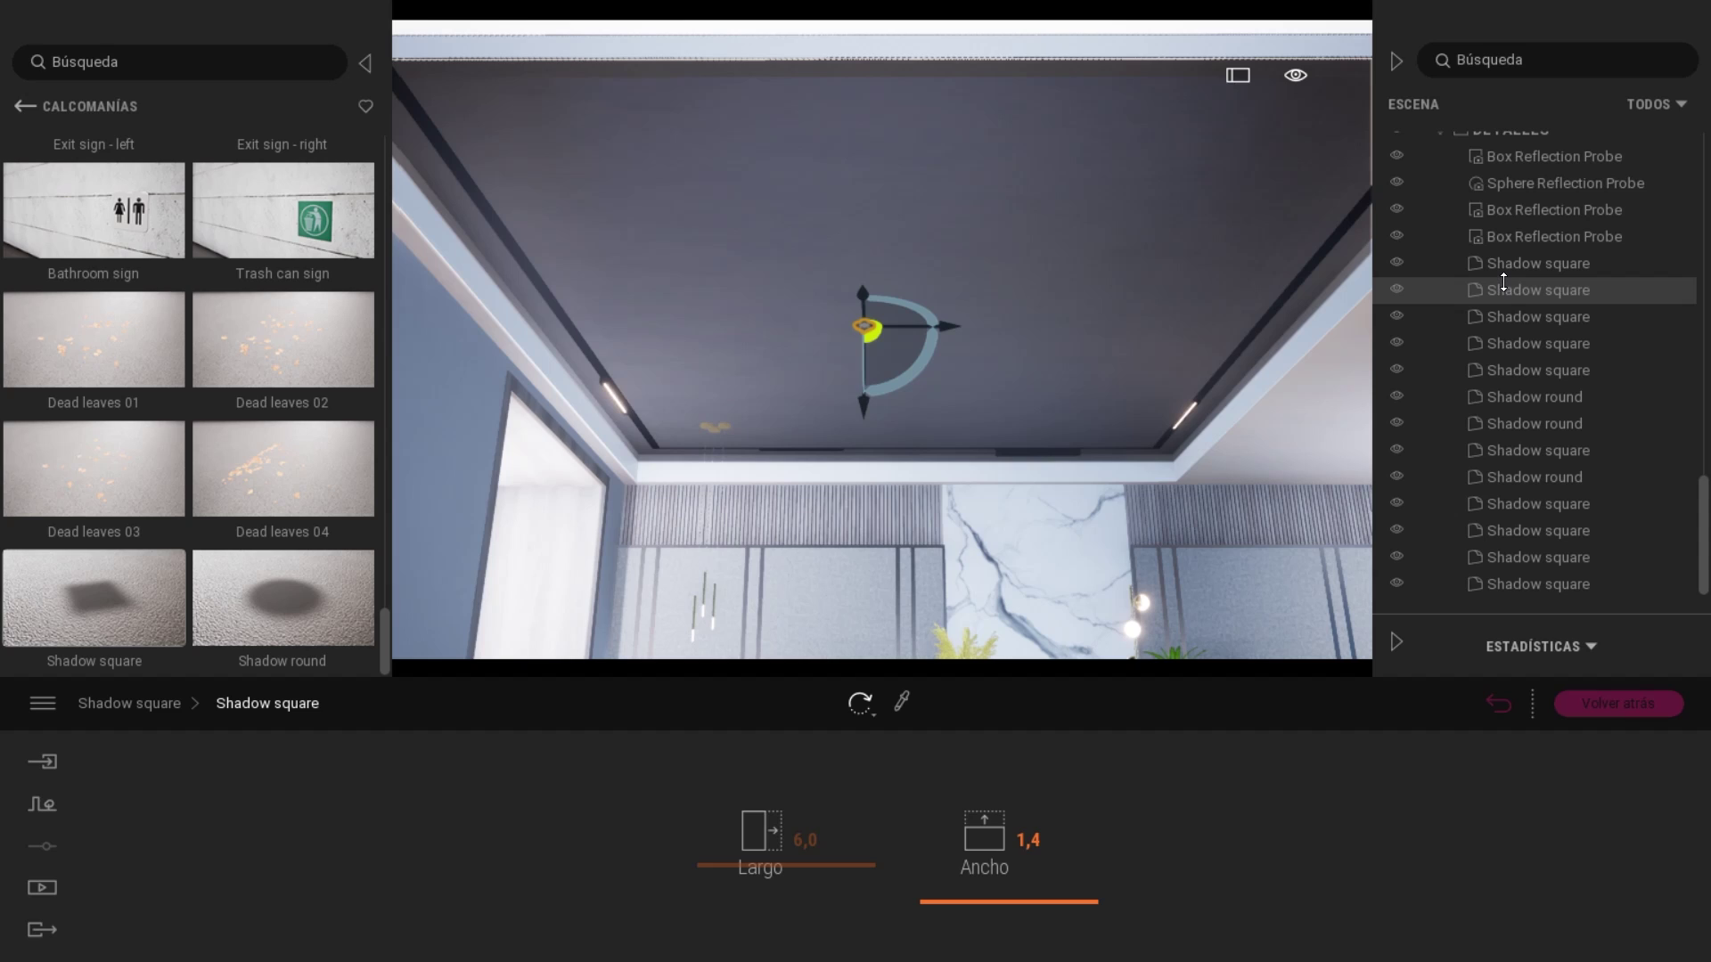
pyautogui.click(1506, 285)
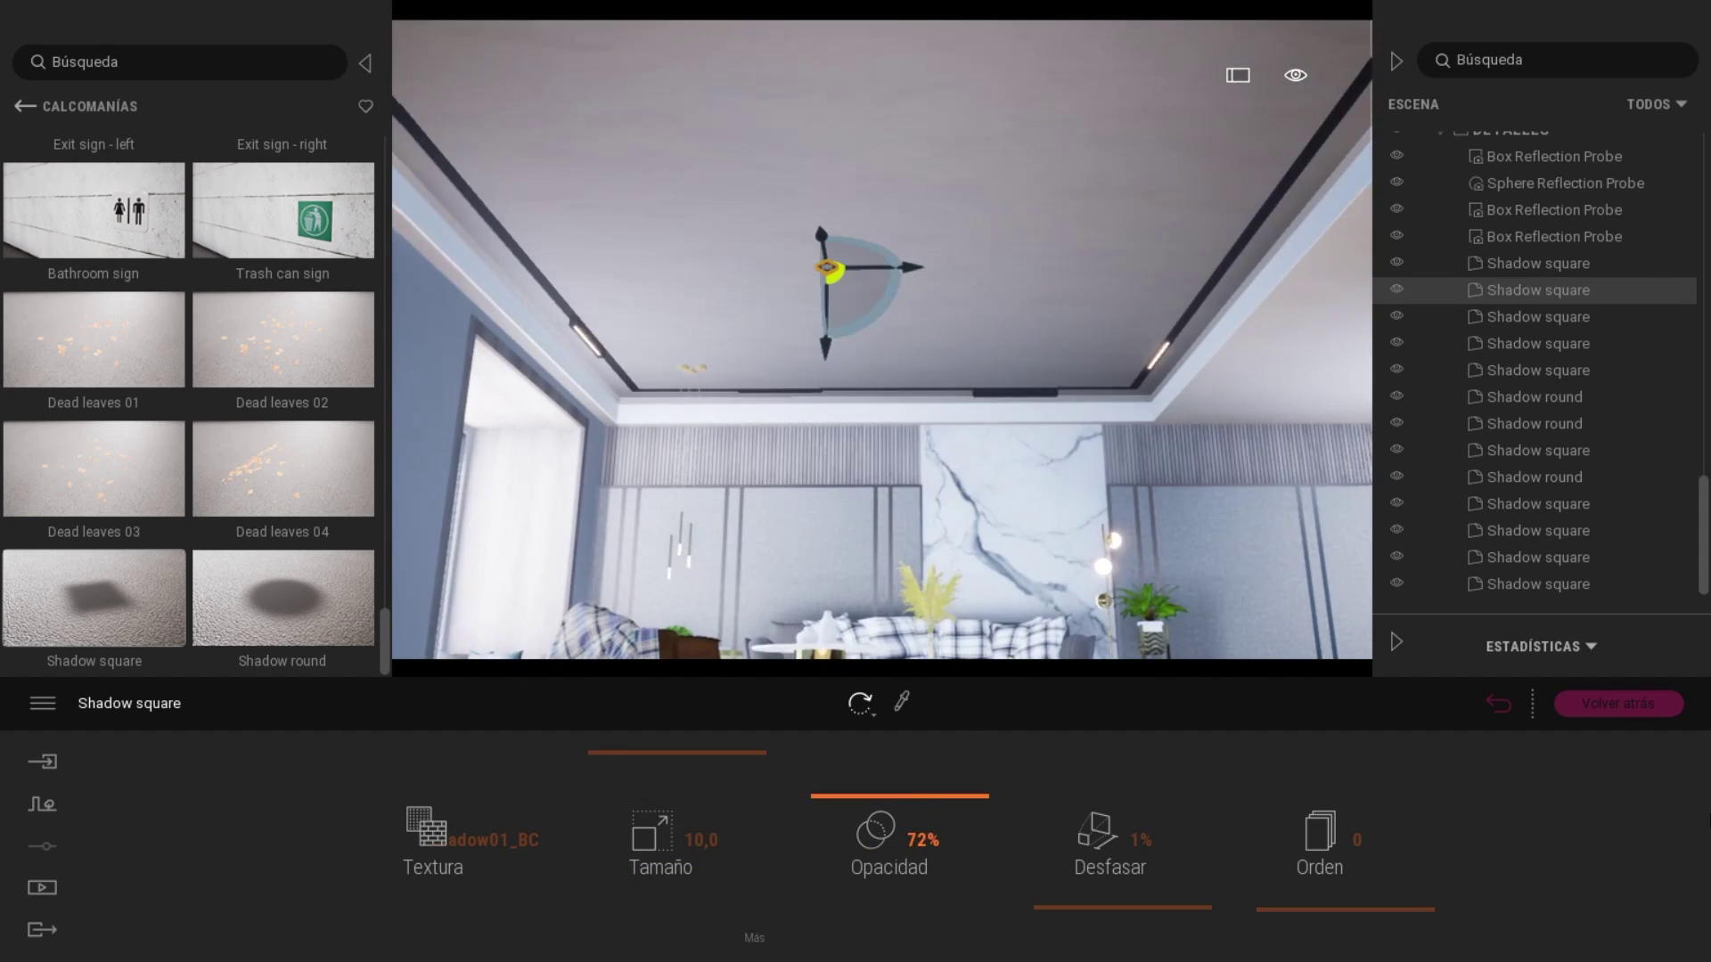
pyautogui.moveTo(900, 795); pyautogui.dragTo(899, 822)
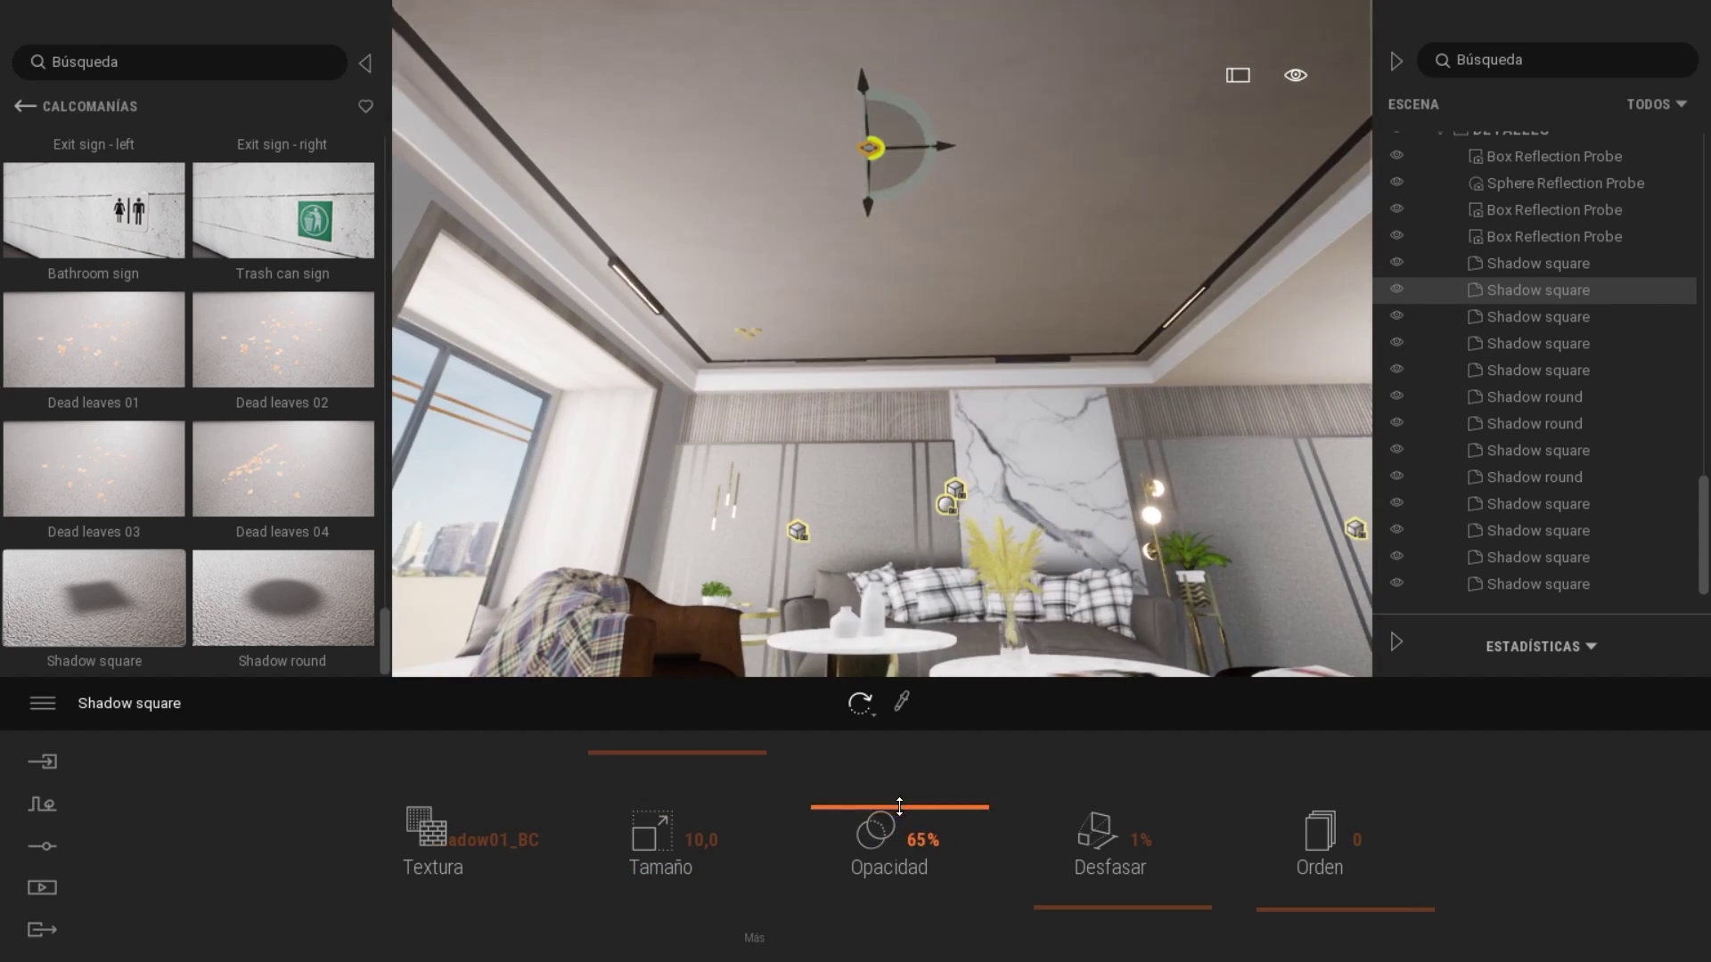
pyautogui.click(25, 106)
pyautogui.click(124, 213)
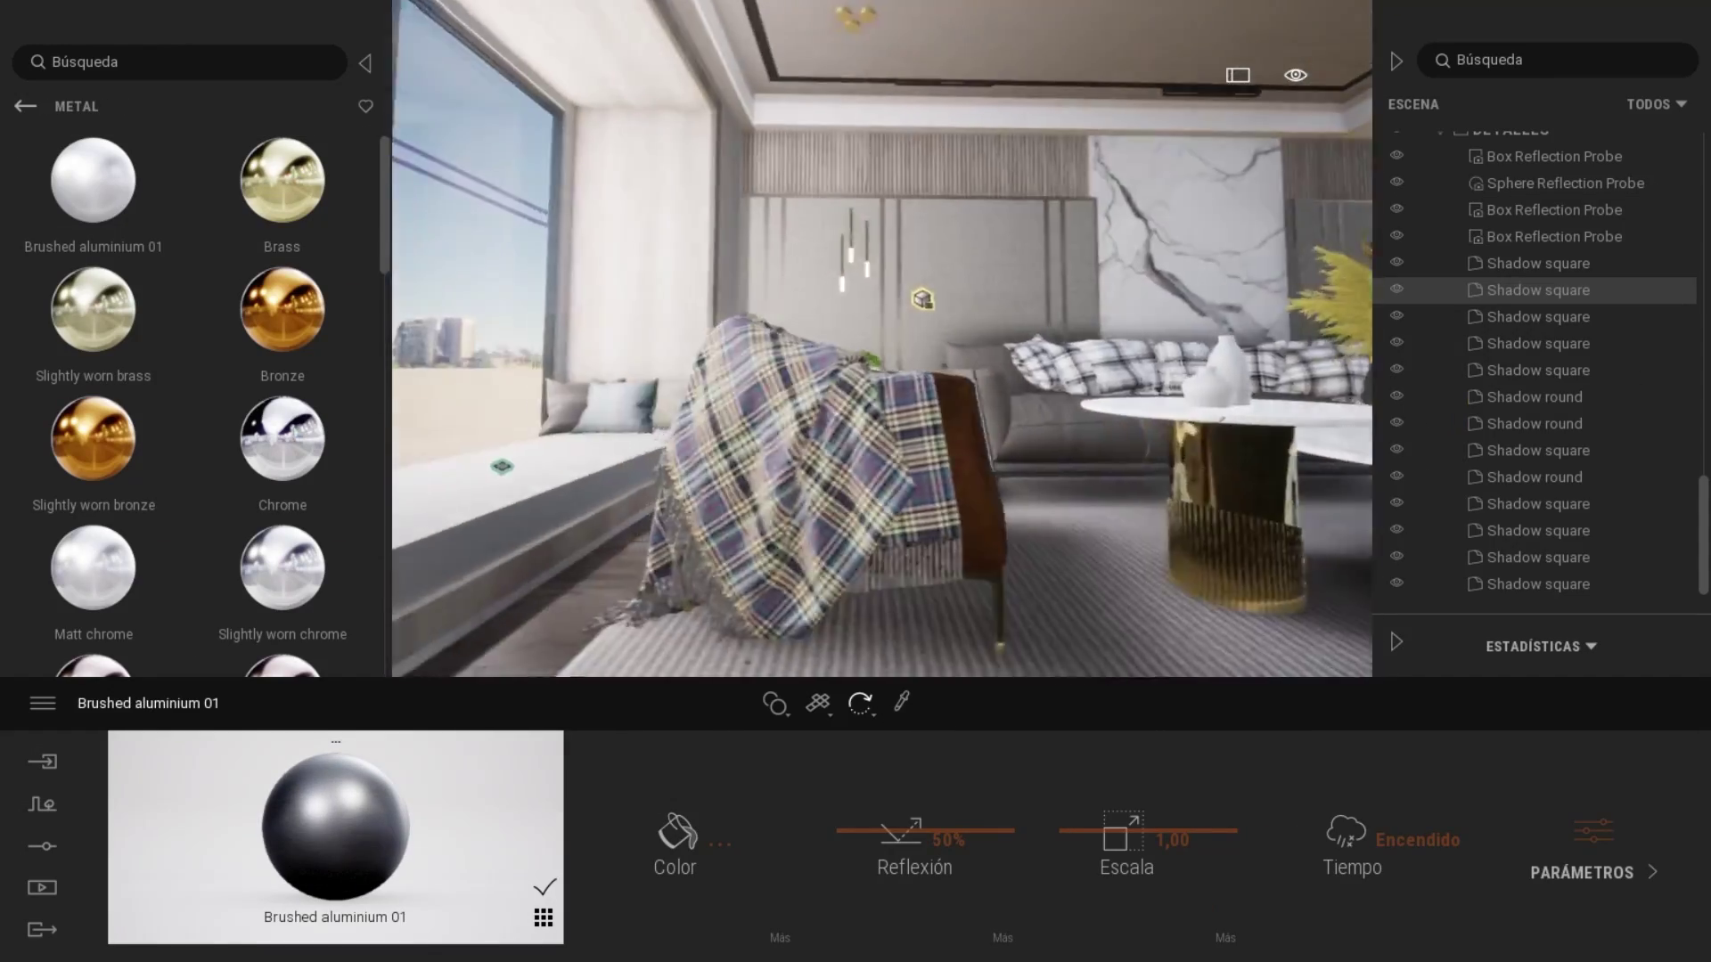
pyautogui.click(505, 807)
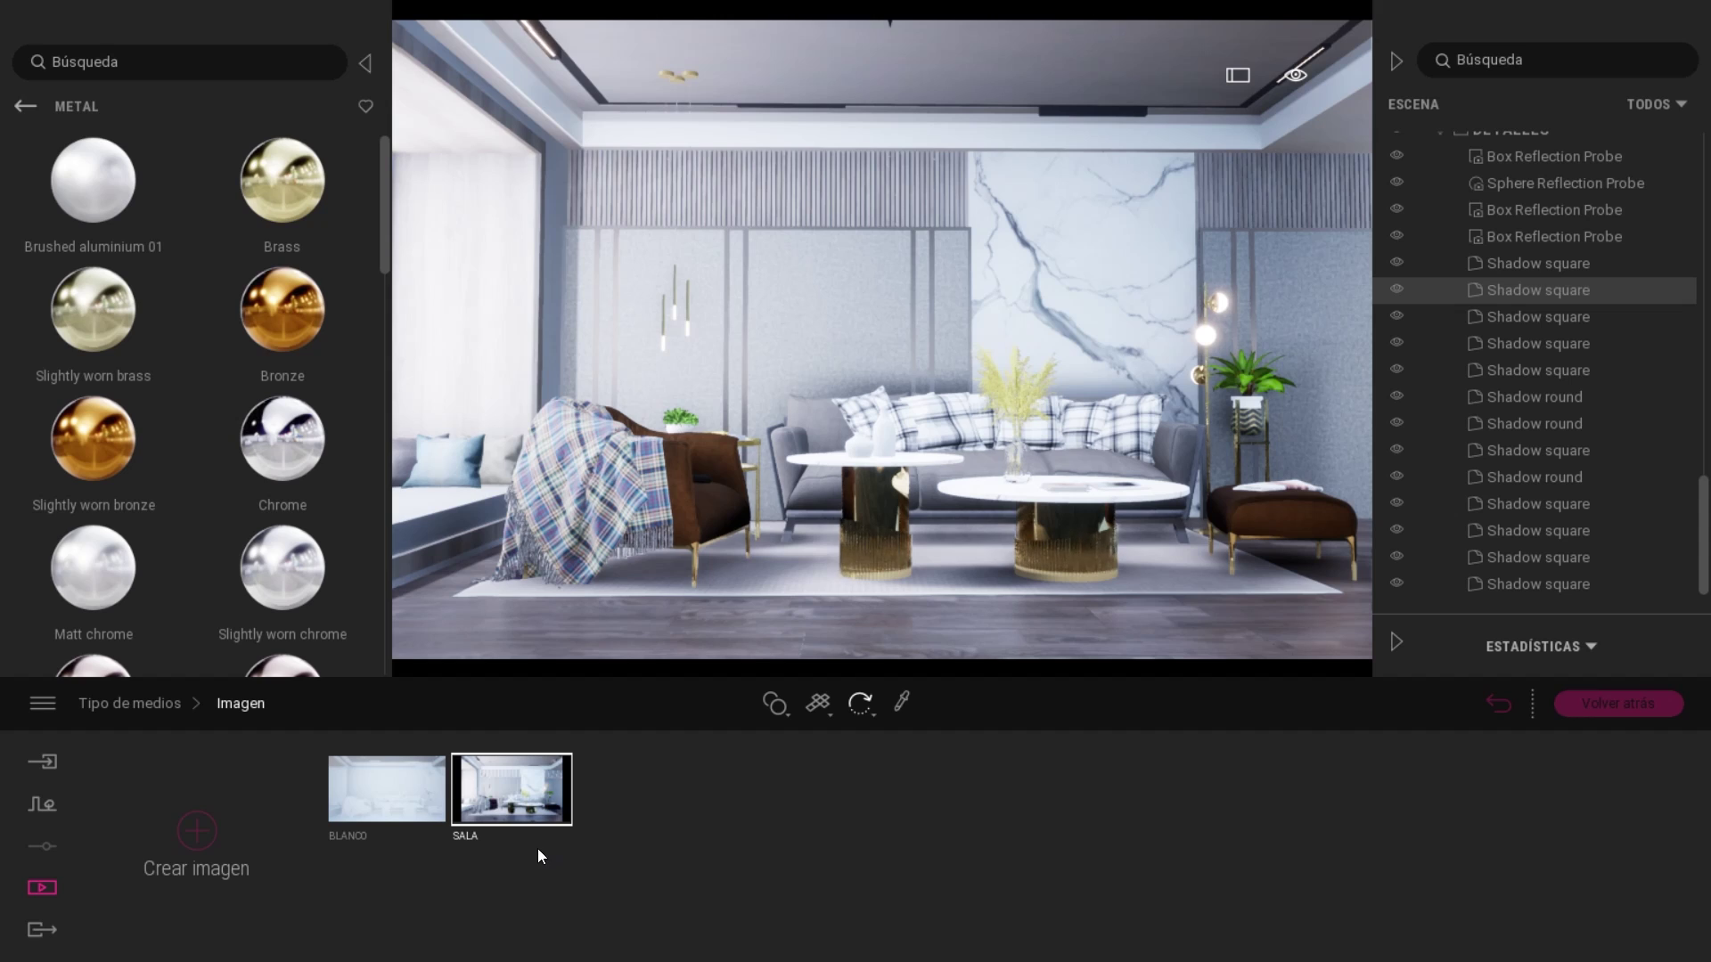
# Review the box reflection probes in DETALLES and the reflection and save preferences.
pyautogui.scroll(10, 1558, 496)
pyautogui.click(1466, 278)
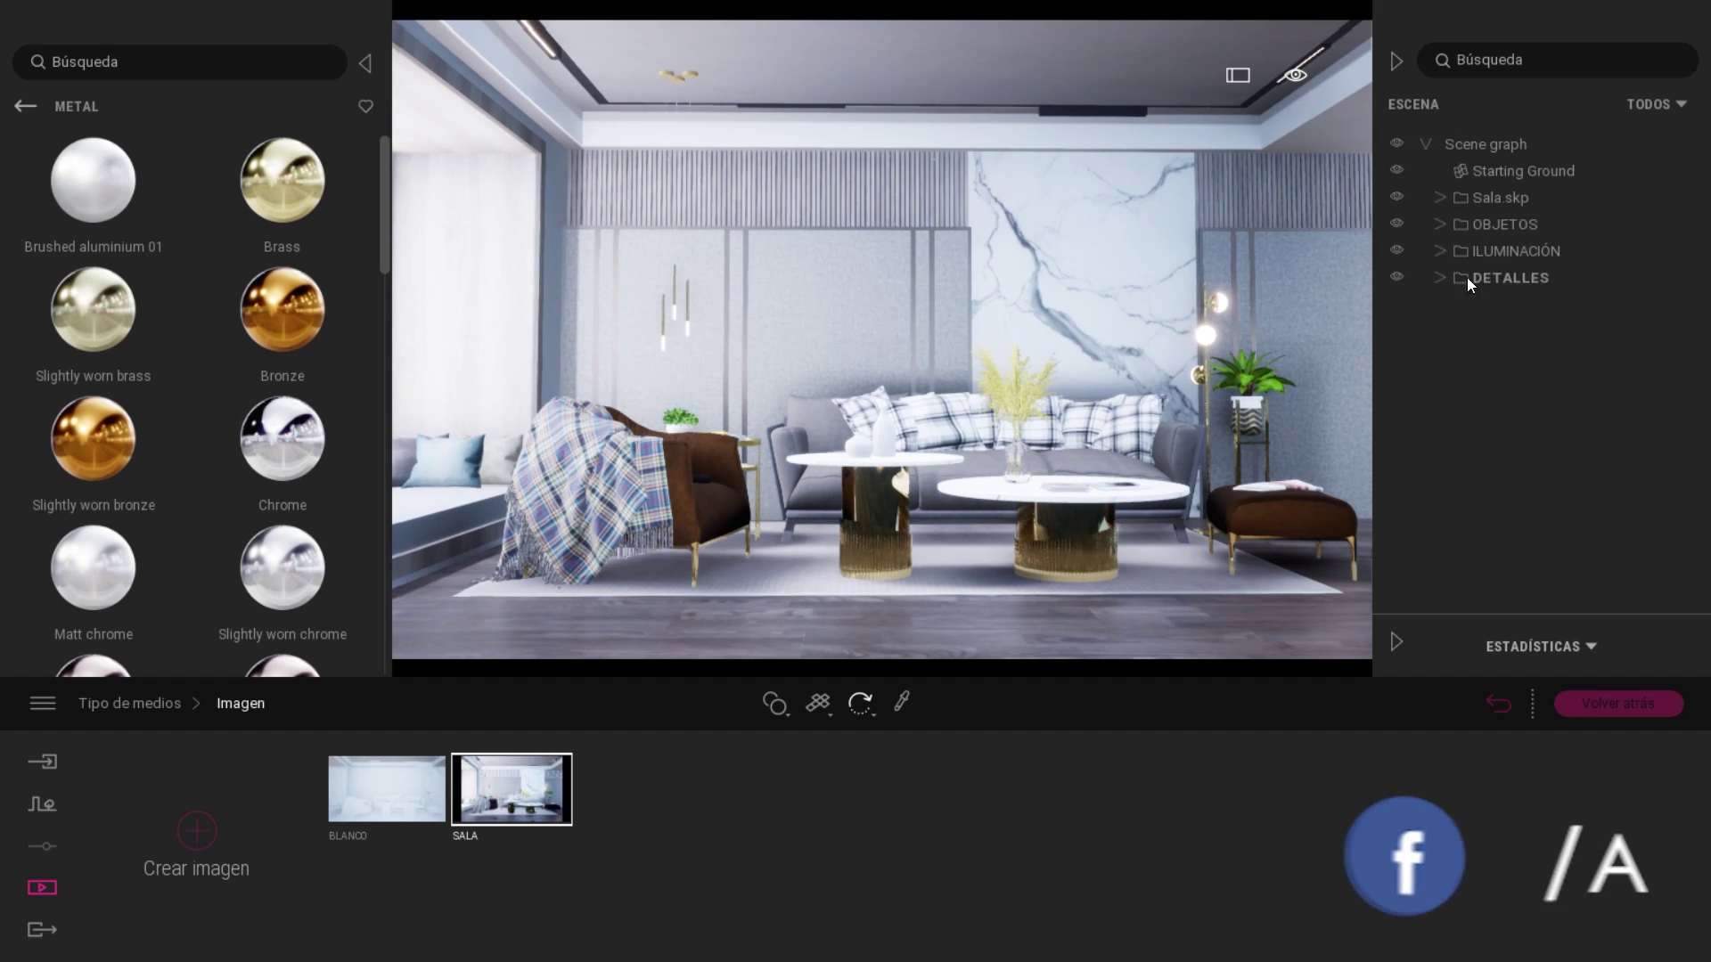
pyautogui.doubleClick(1467, 276)
pyautogui.keyDown('shift'); pyautogui.click(1515, 377); pyautogui.keyUp('shift')
pyautogui.click(1506, 337)
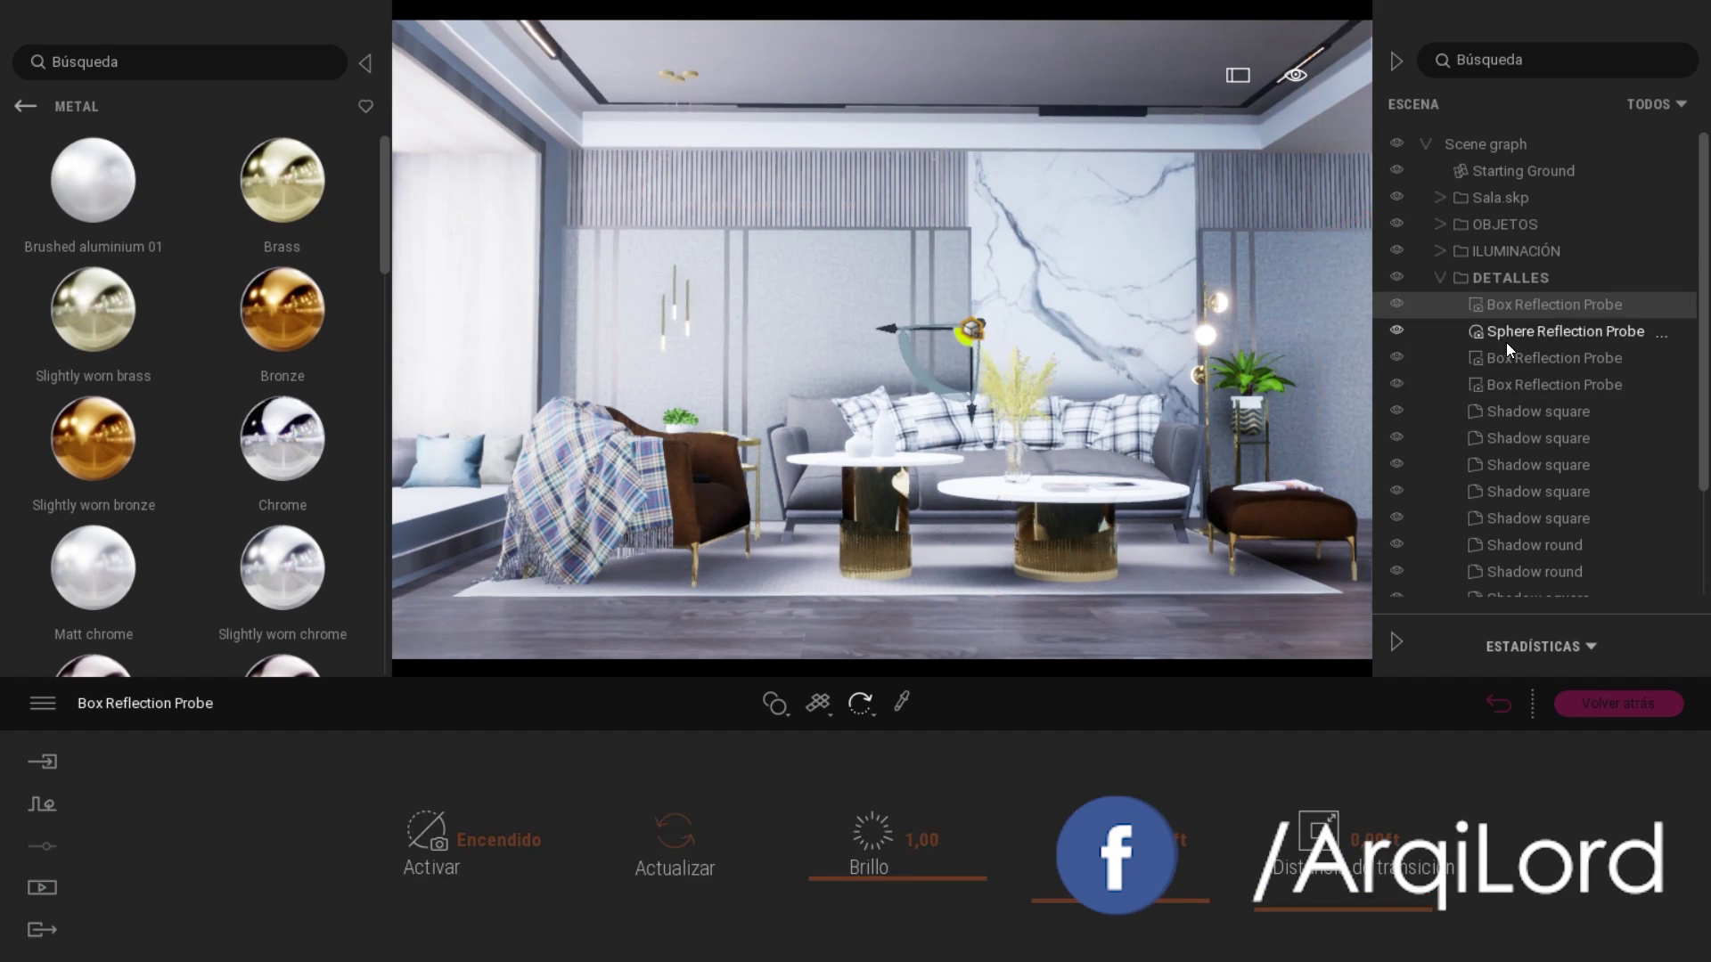
pyautogui.click(1503, 387)
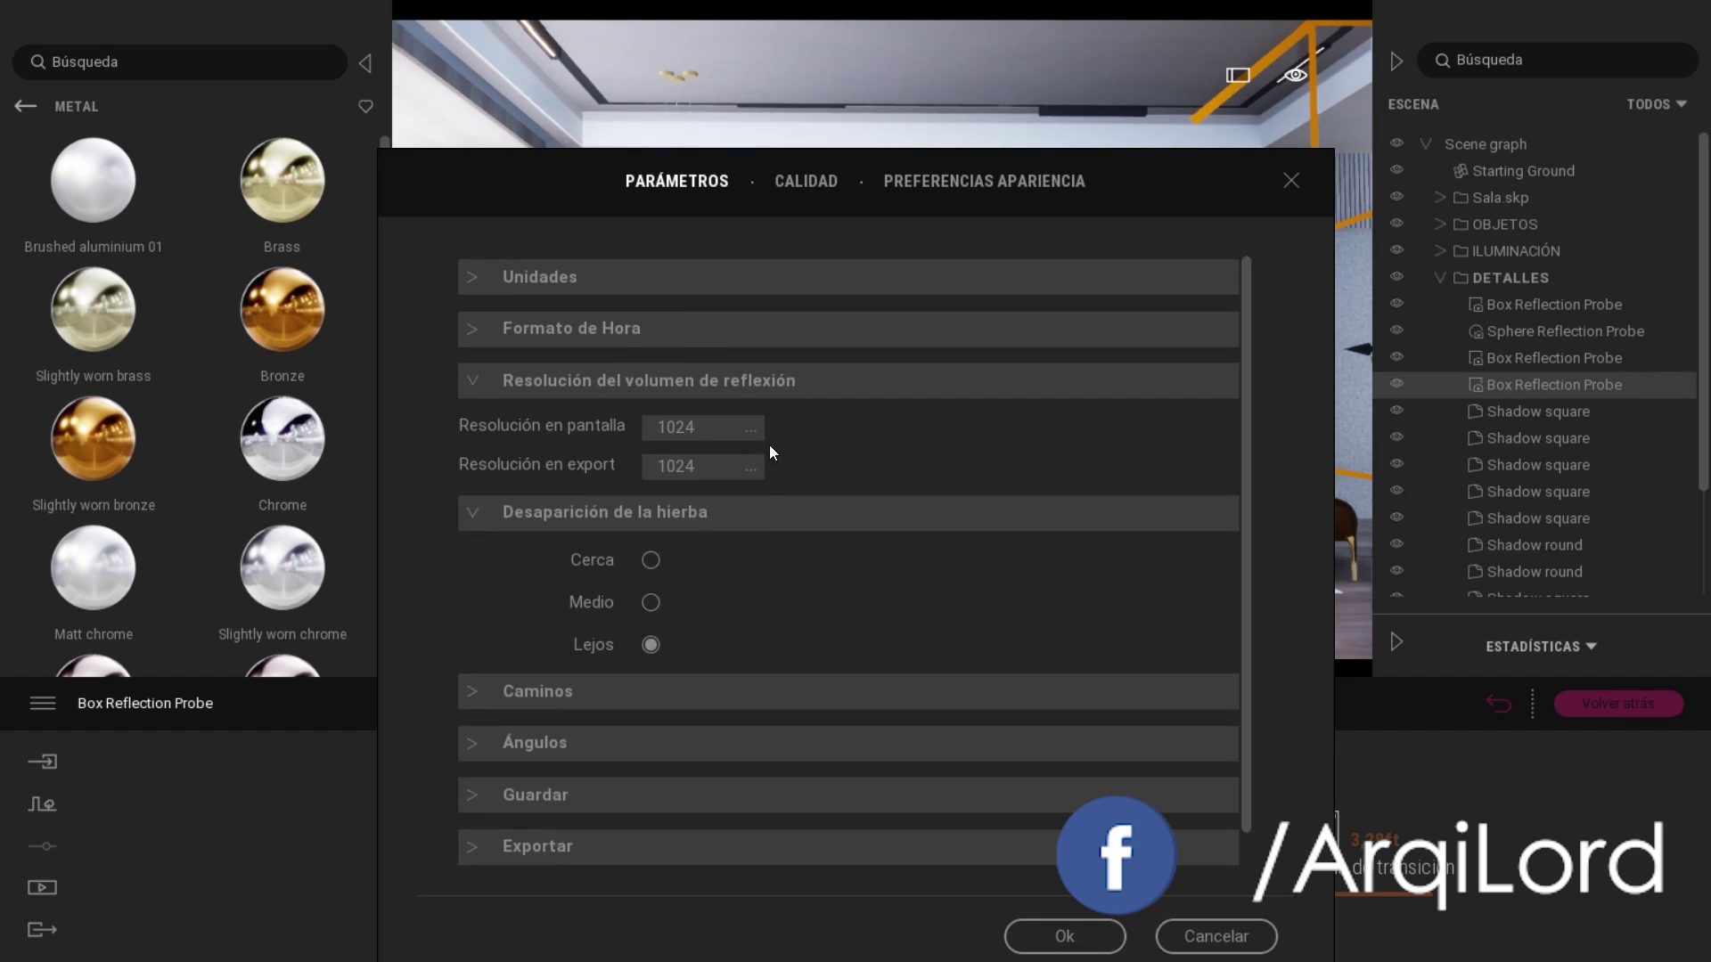
pyautogui.click(472, 380)
pyautogui.click(477, 432)
pyautogui.click(473, 585)
pyautogui.click(1216, 780)
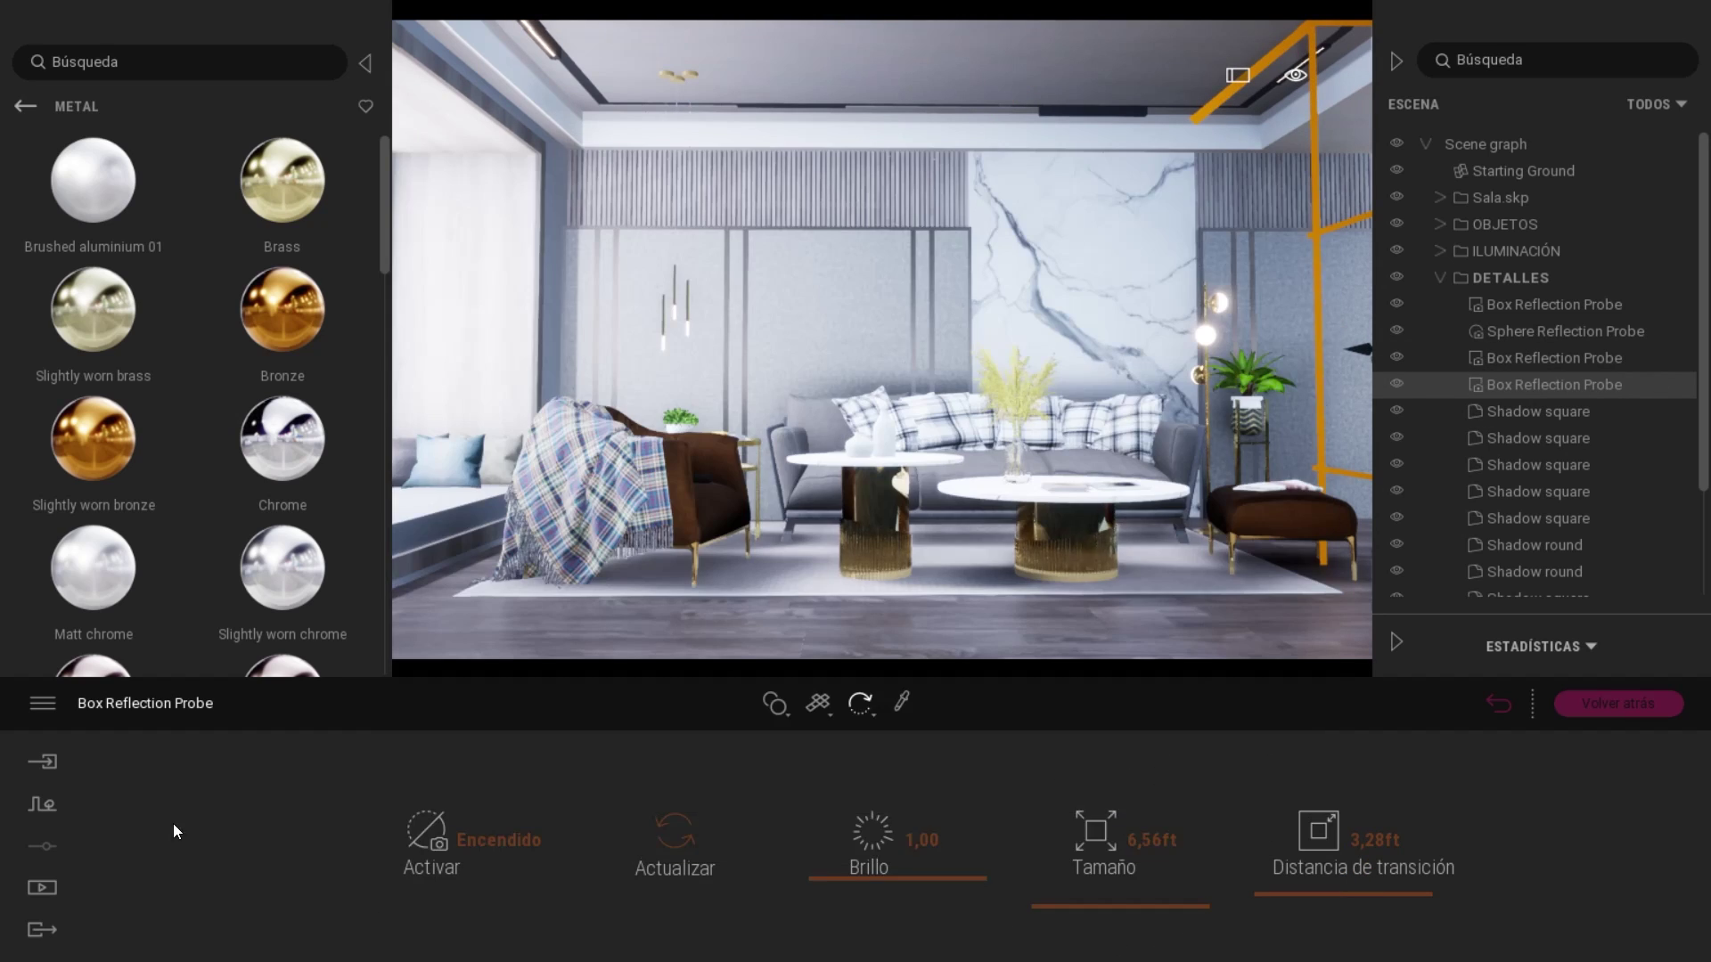
pyautogui.click(42, 888)
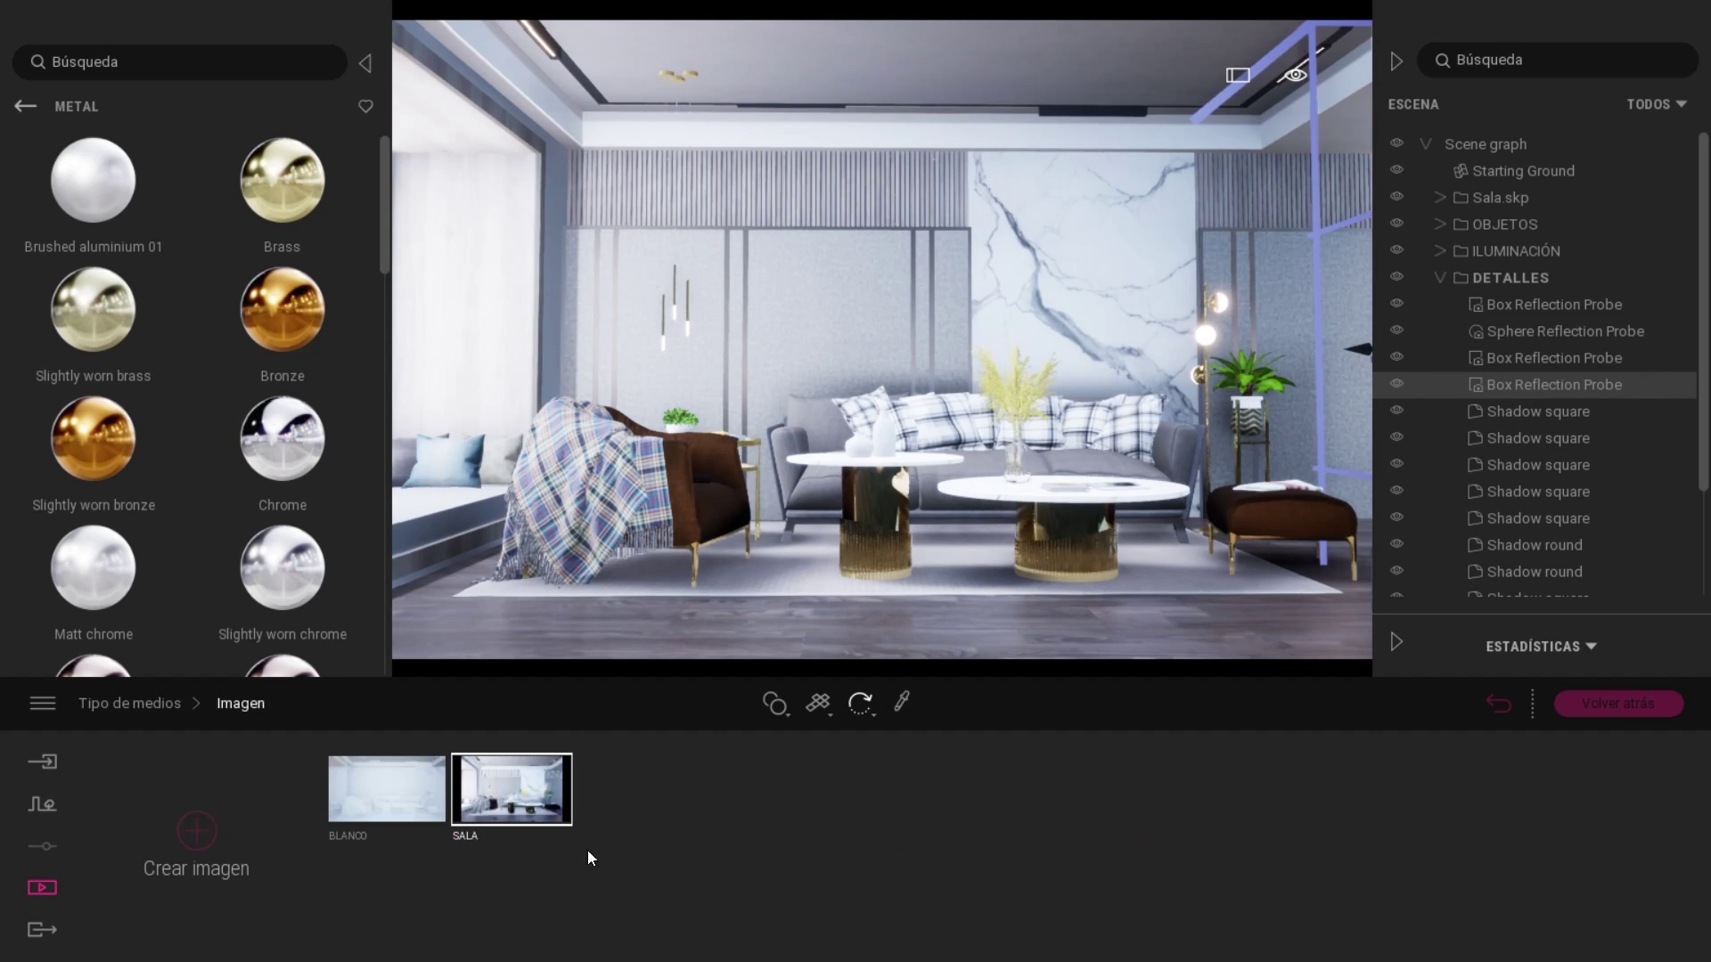
# Open the SALA image's Iluminación parameters, showing sun intensity 18 and sun reflection 0,92.
pyautogui.click(1445, 278)
pyautogui.doubleClick(886, 34)
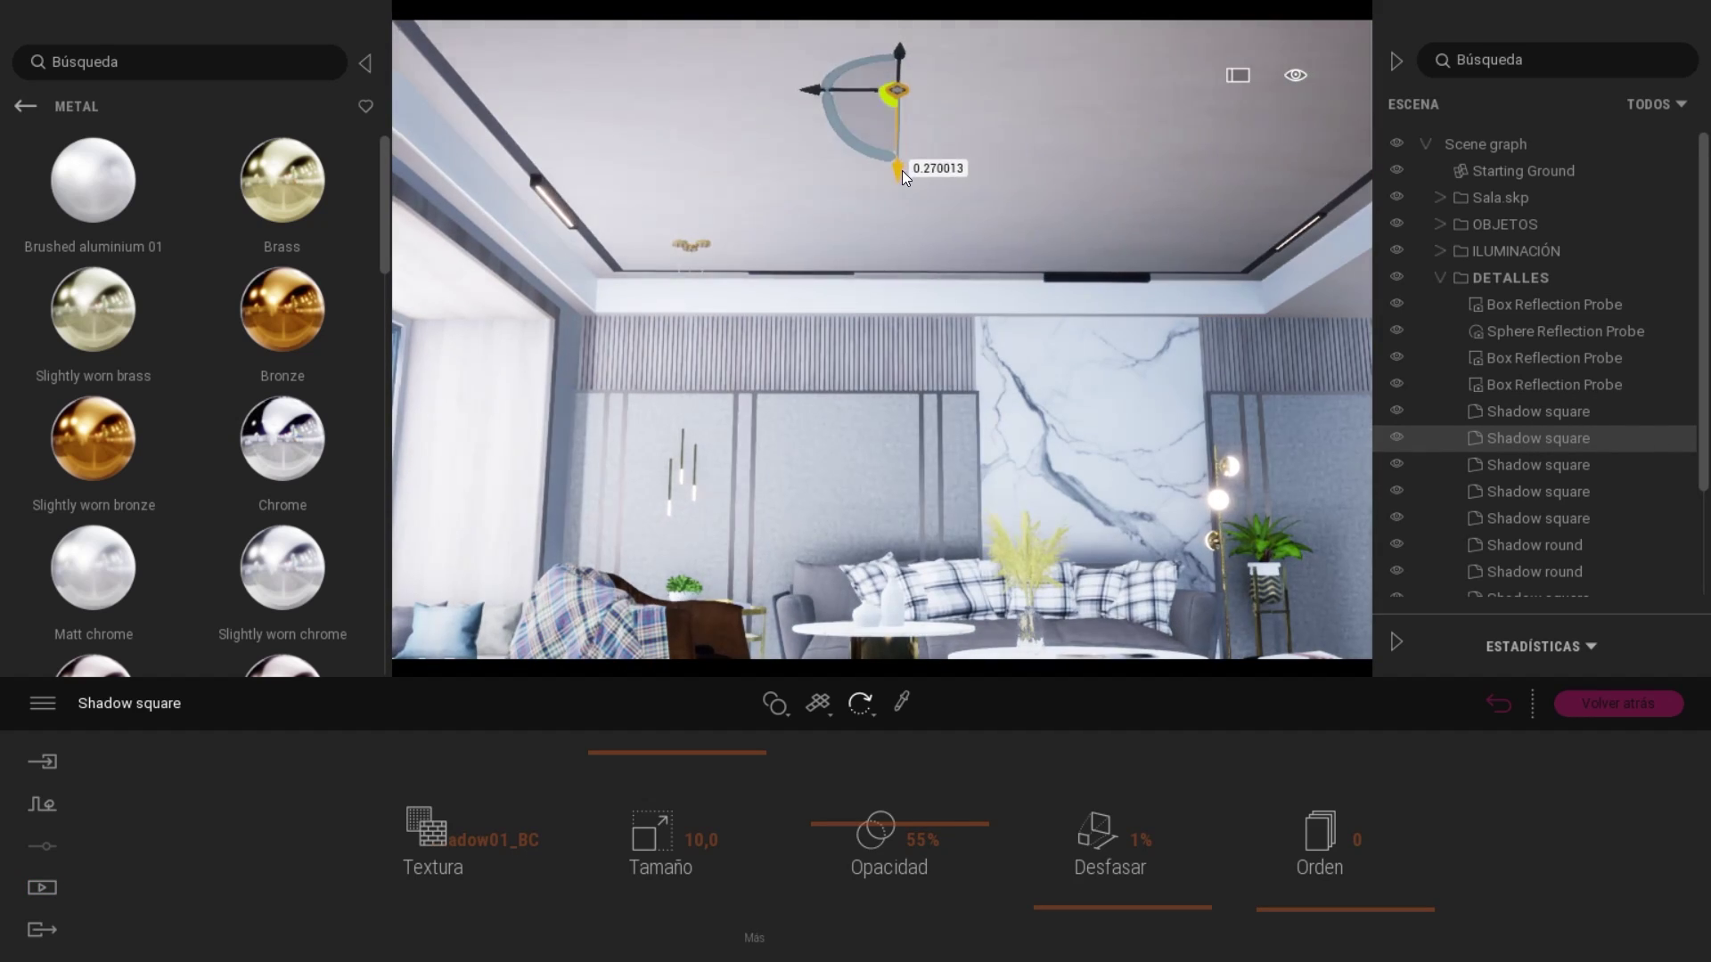
pyautogui.click(1438, 280)
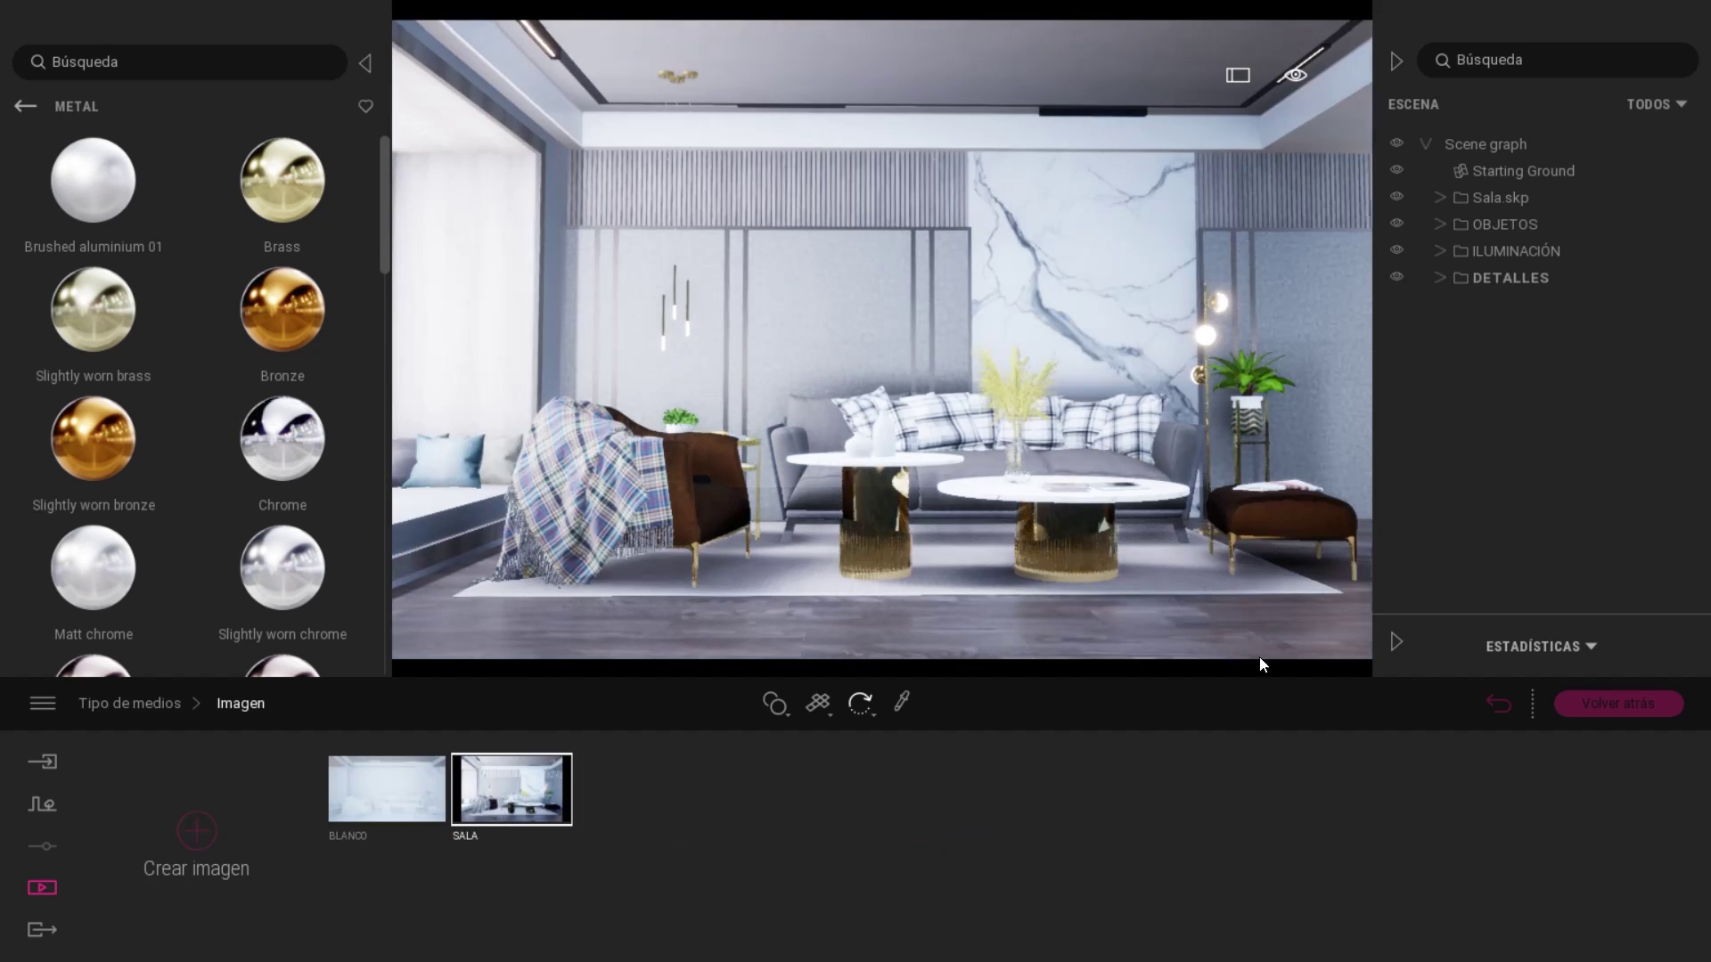
pyautogui.click(512, 789)
pyautogui.click(916, 827)
# Lower SALA's luminosity from 0,79 to 0,51, raise contrast to 60%, and reduce saturation.
pyautogui.click(1341, 837)
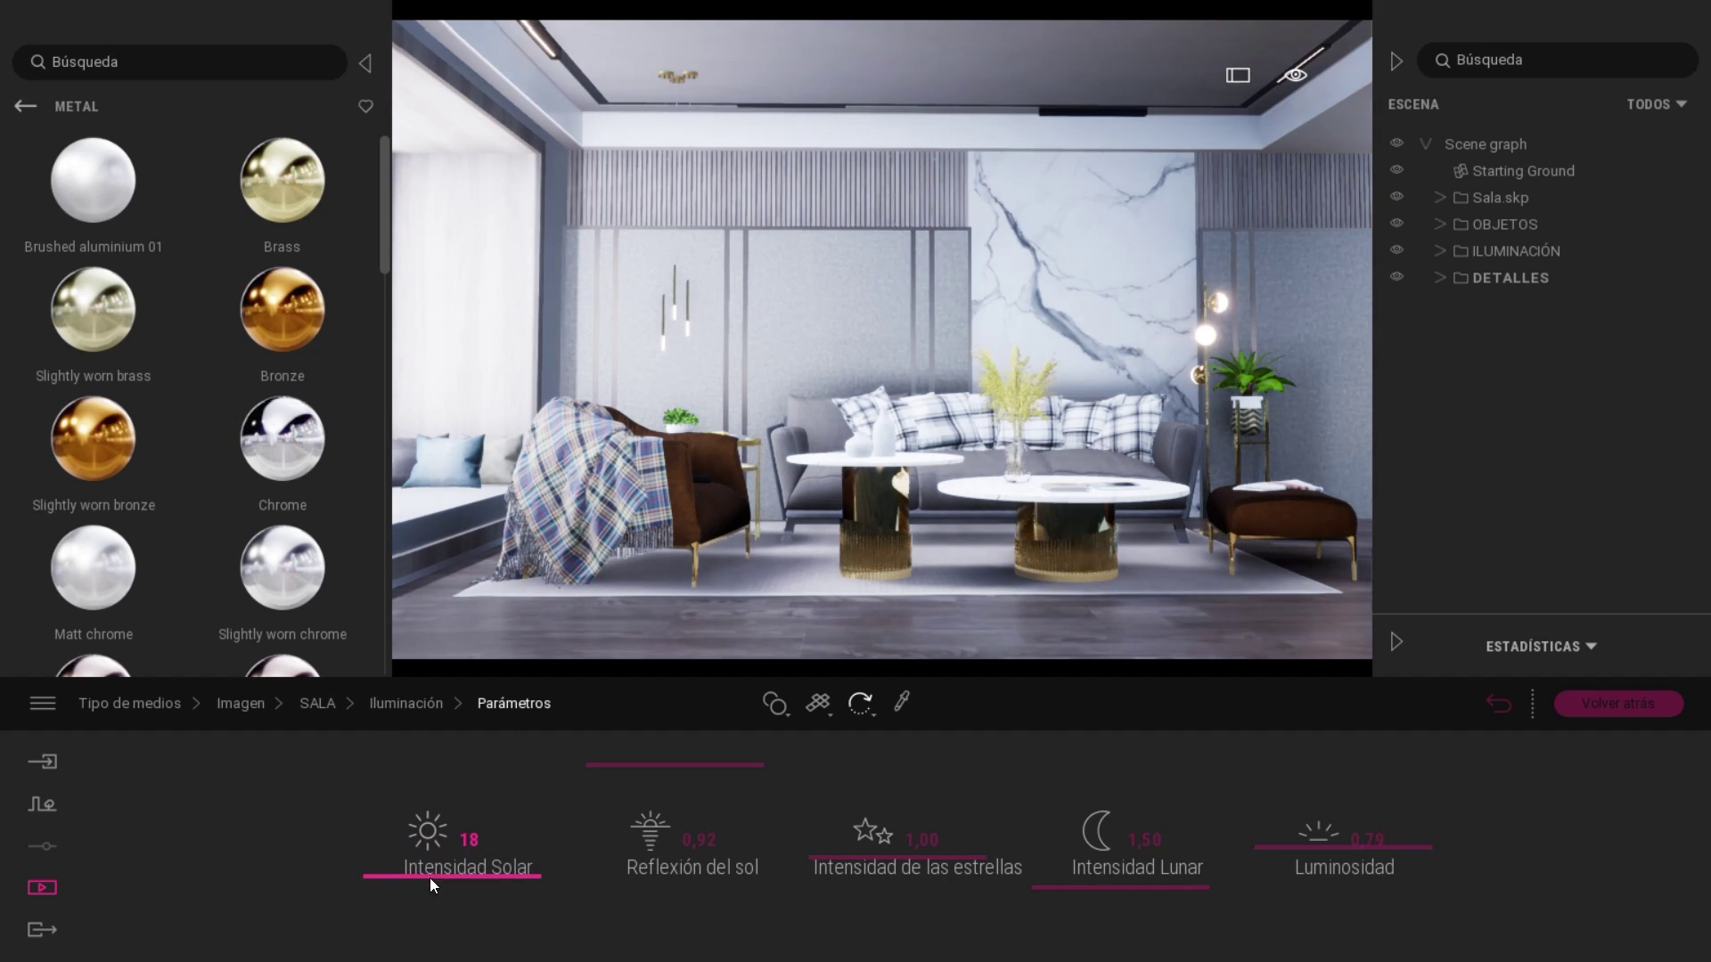
pyautogui.moveTo(1337, 855); pyautogui.dragTo(1288, 871)
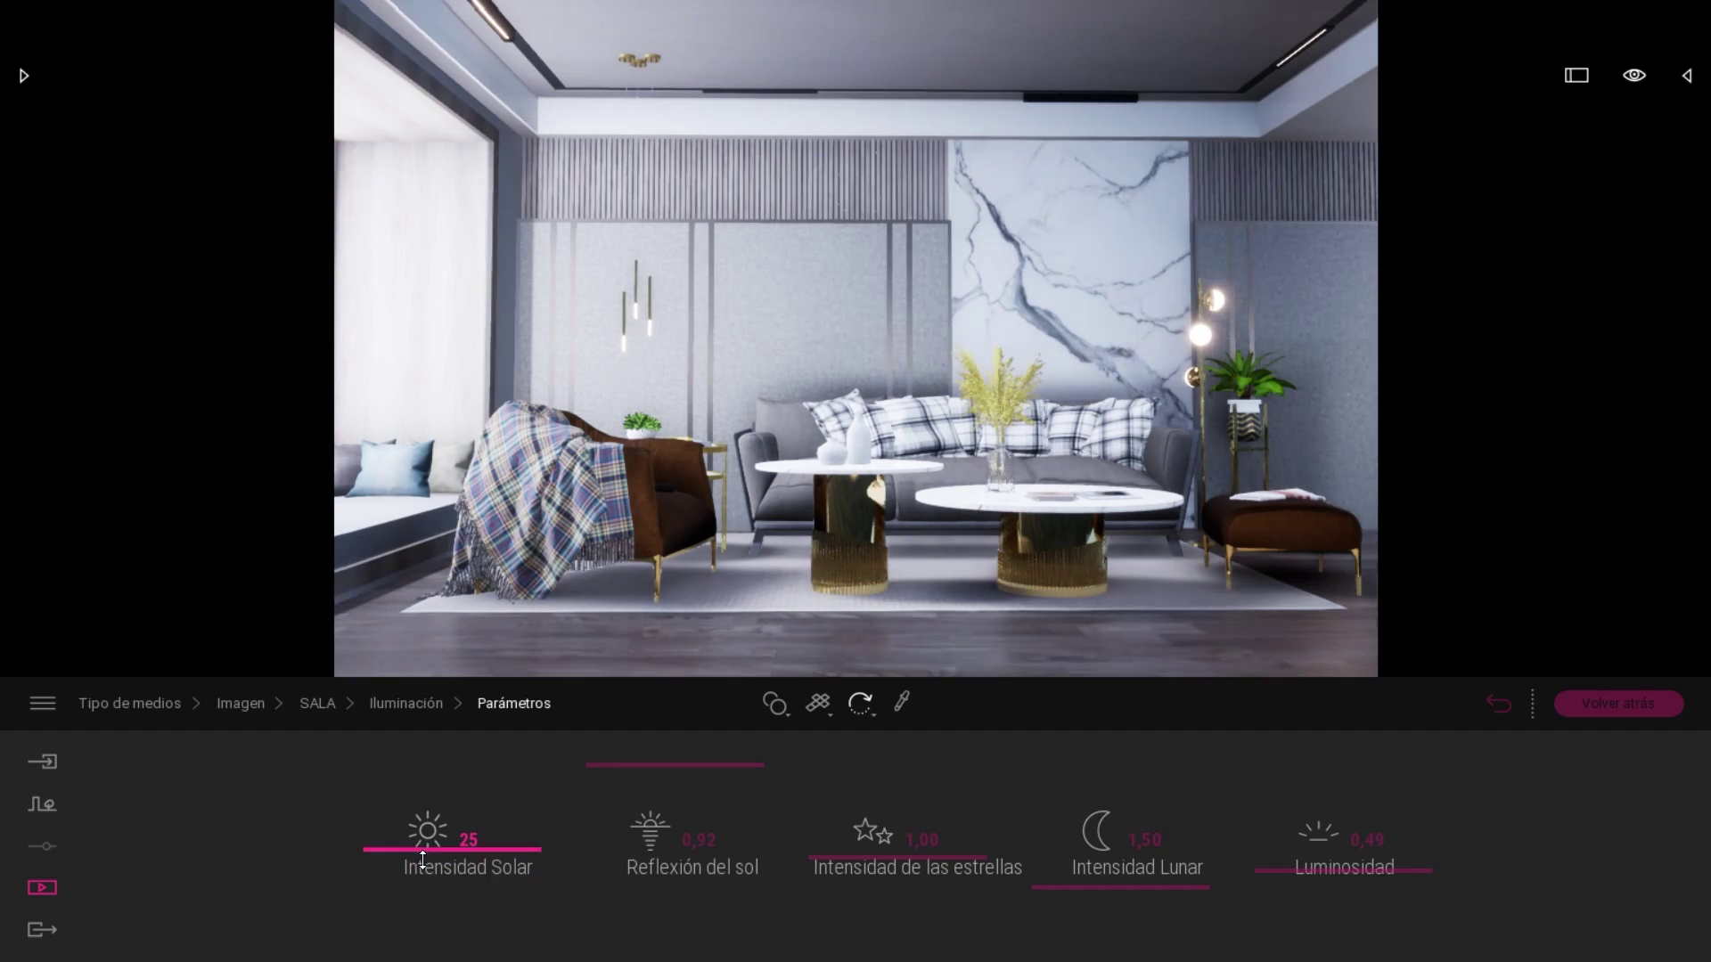
pyautogui.click(396, 707)
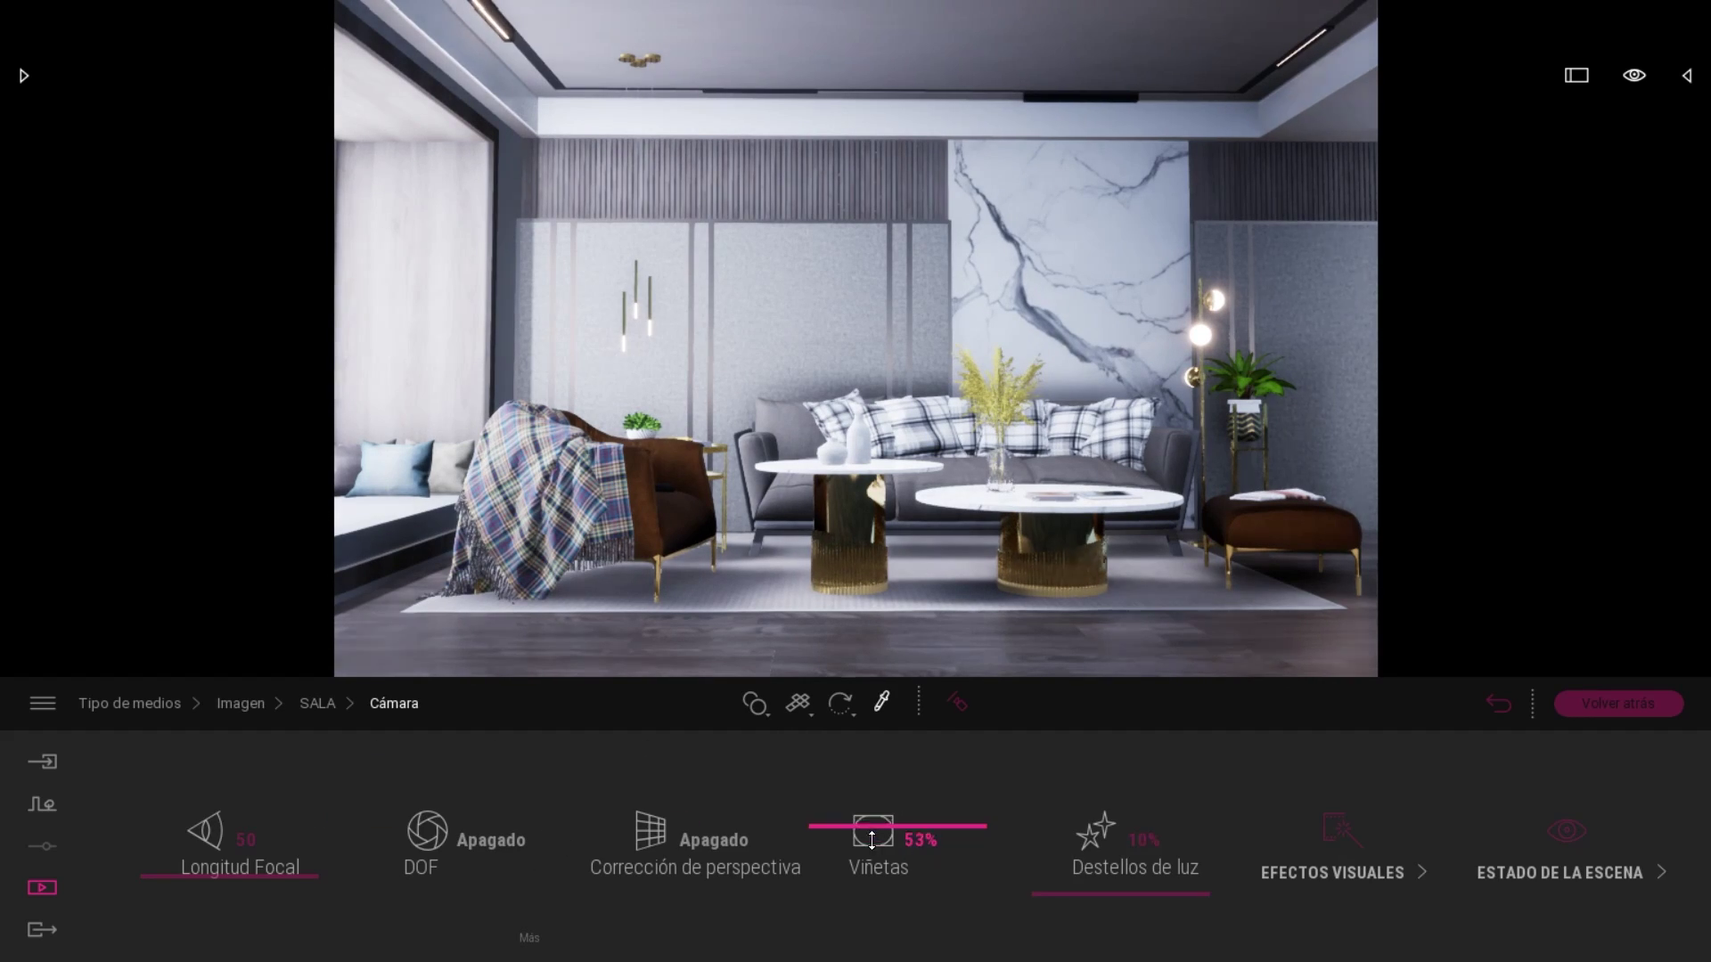
pyautogui.moveTo(832, 814); pyautogui.dragTo(832, 812)
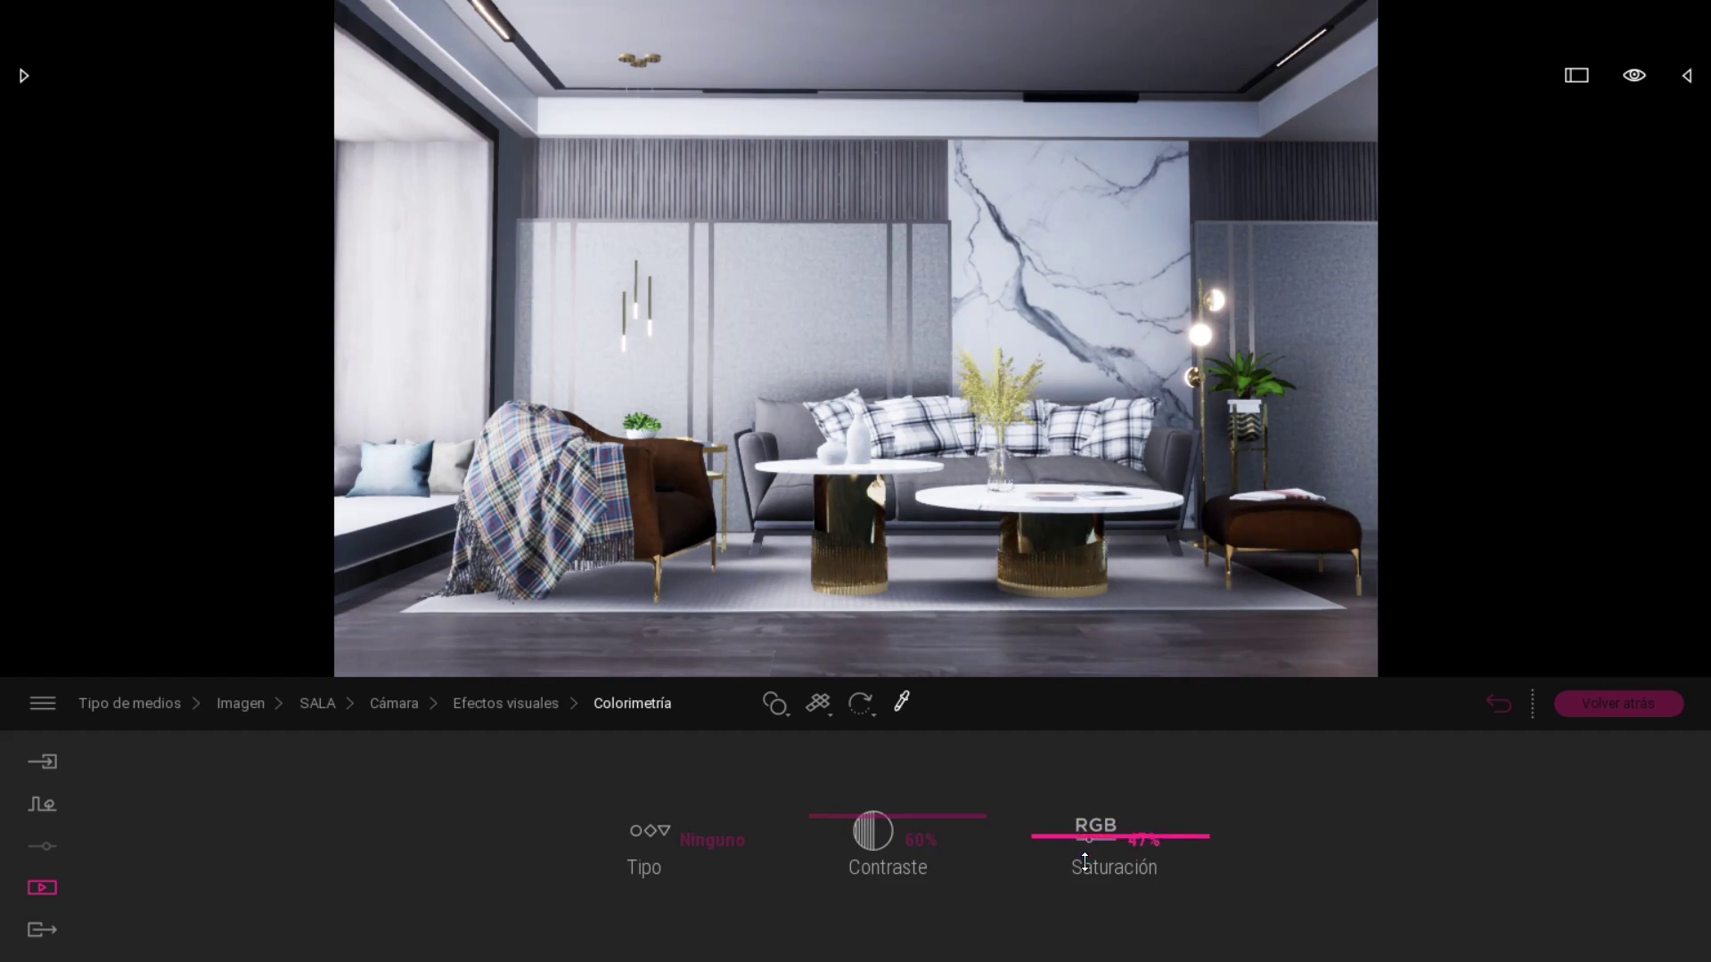
pyautogui.moveTo(1081, 857); pyautogui.dragTo(1115, 833)
# Review SALA's camera visual effects, preview the view without the interface, and reopen its lighting.
pyautogui.click(539, 702)
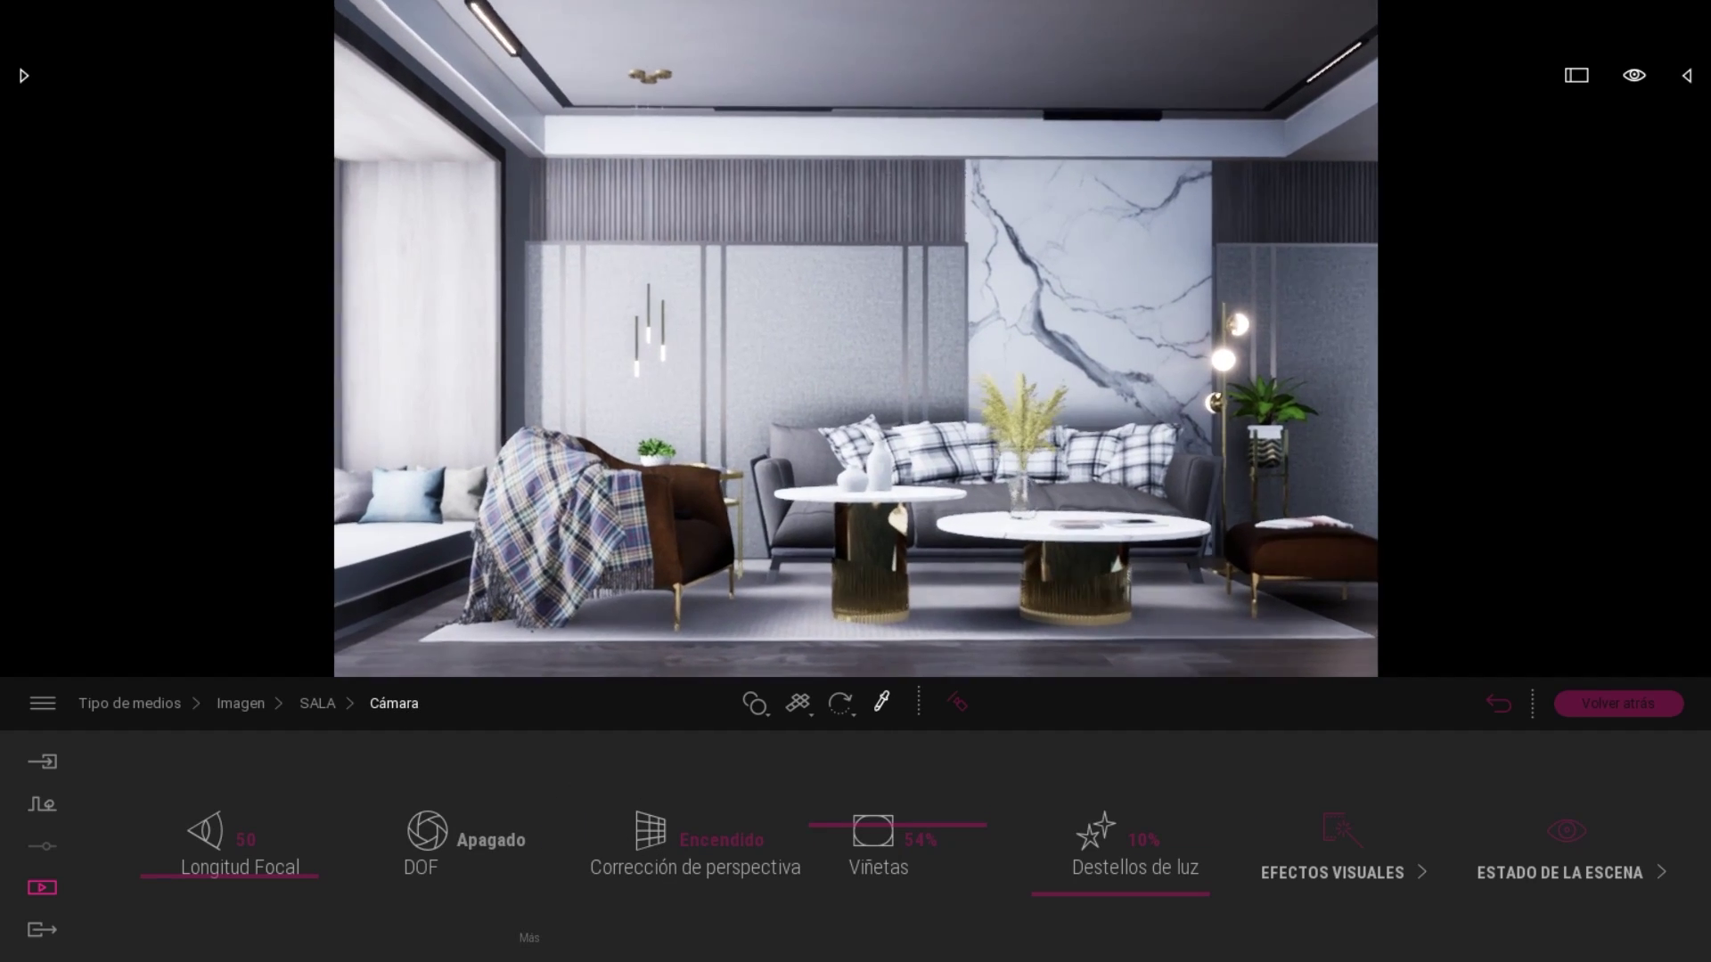
pyautogui.click(241, 703)
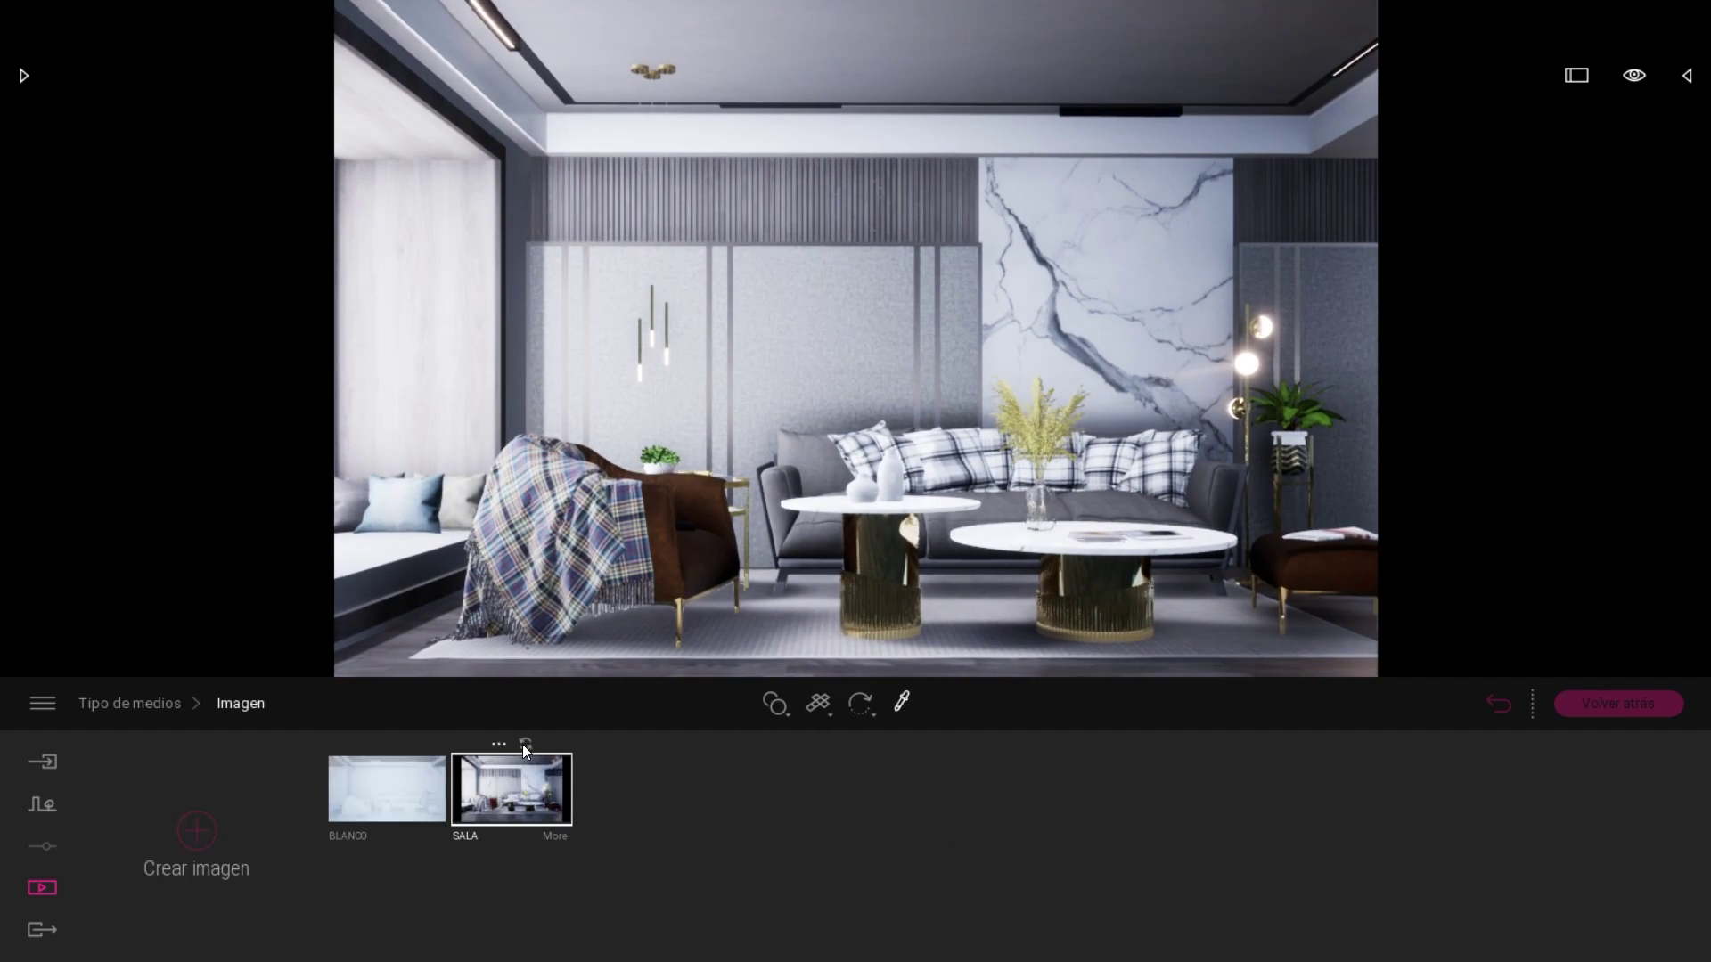
pyautogui.click(522, 766)
pyautogui.click(1107, 870)
pyautogui.click(1308, 869)
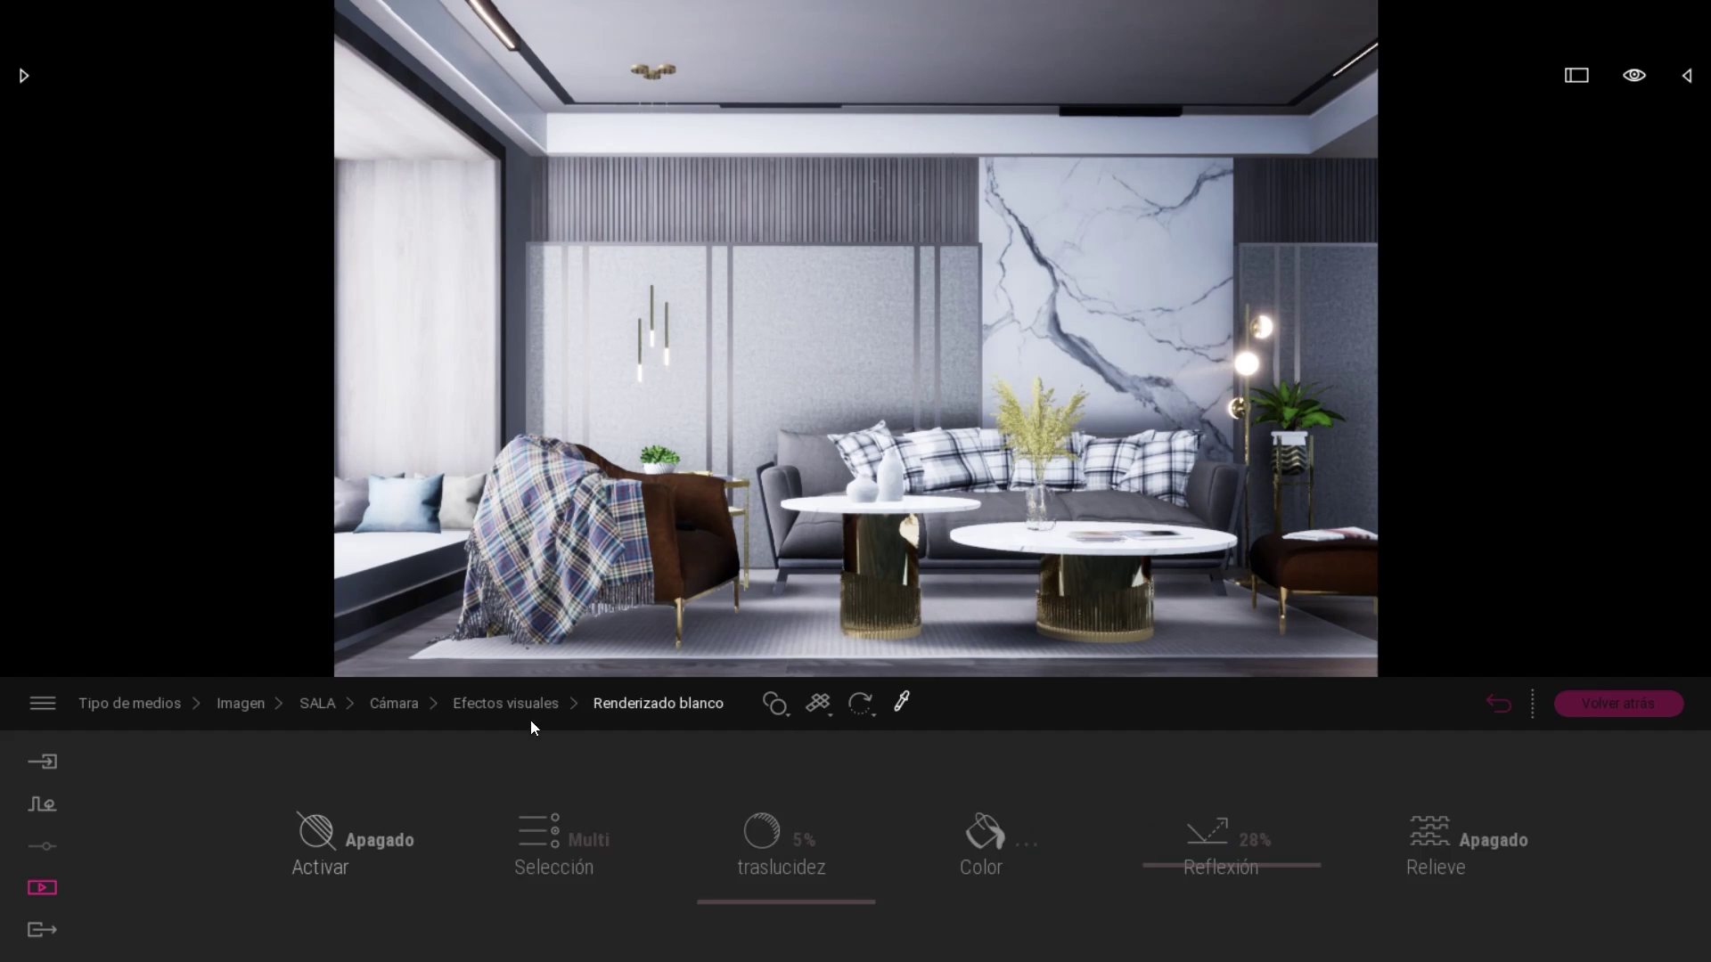
pyautogui.click(516, 703)
pyautogui.click(240, 703)
pyautogui.click(512, 788)
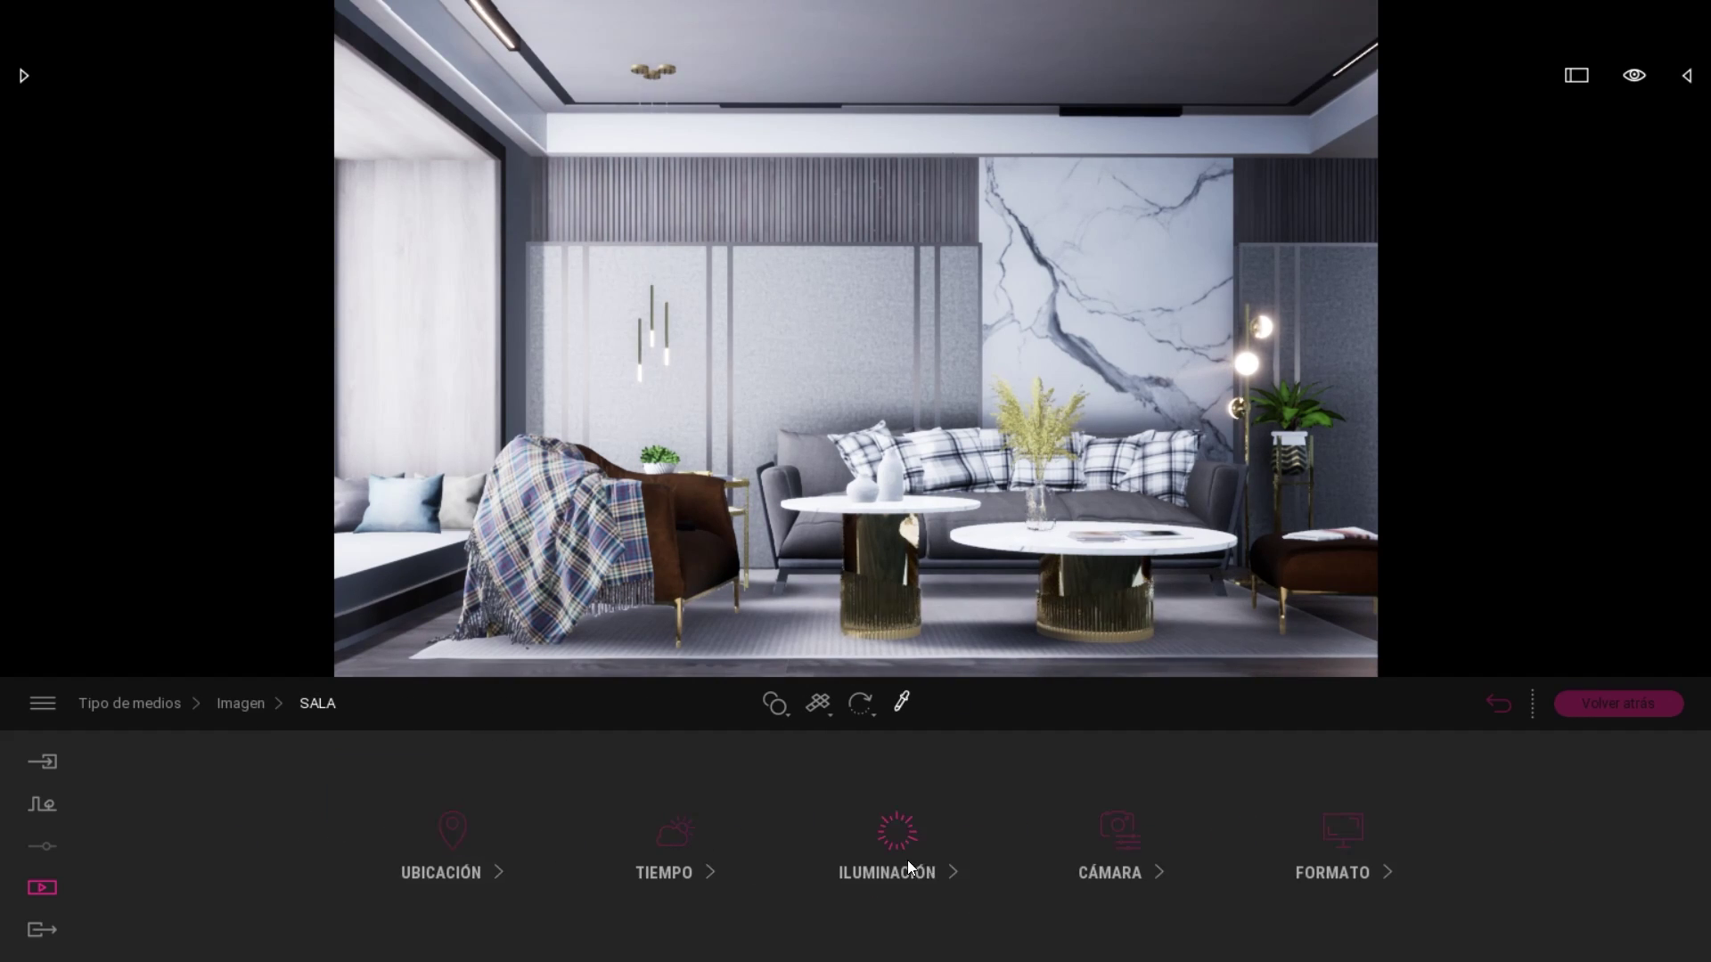
pyautogui.click(907, 859)
pyautogui.click(656, 837)
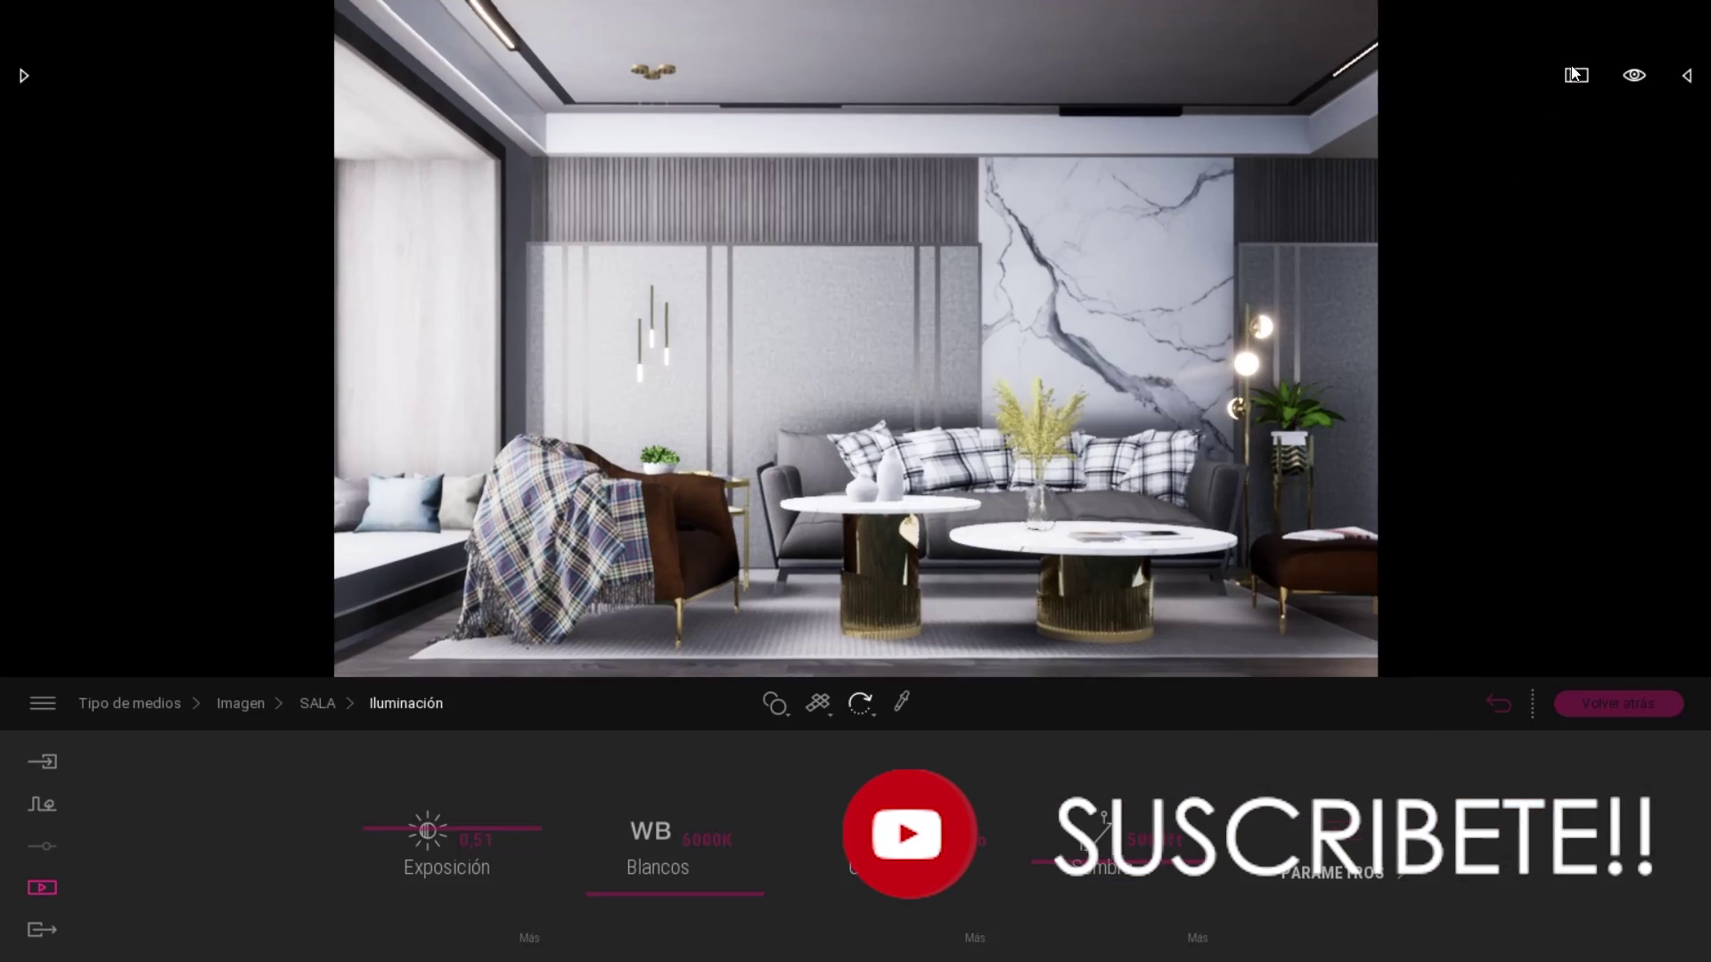
pyautogui.click(317, 703)
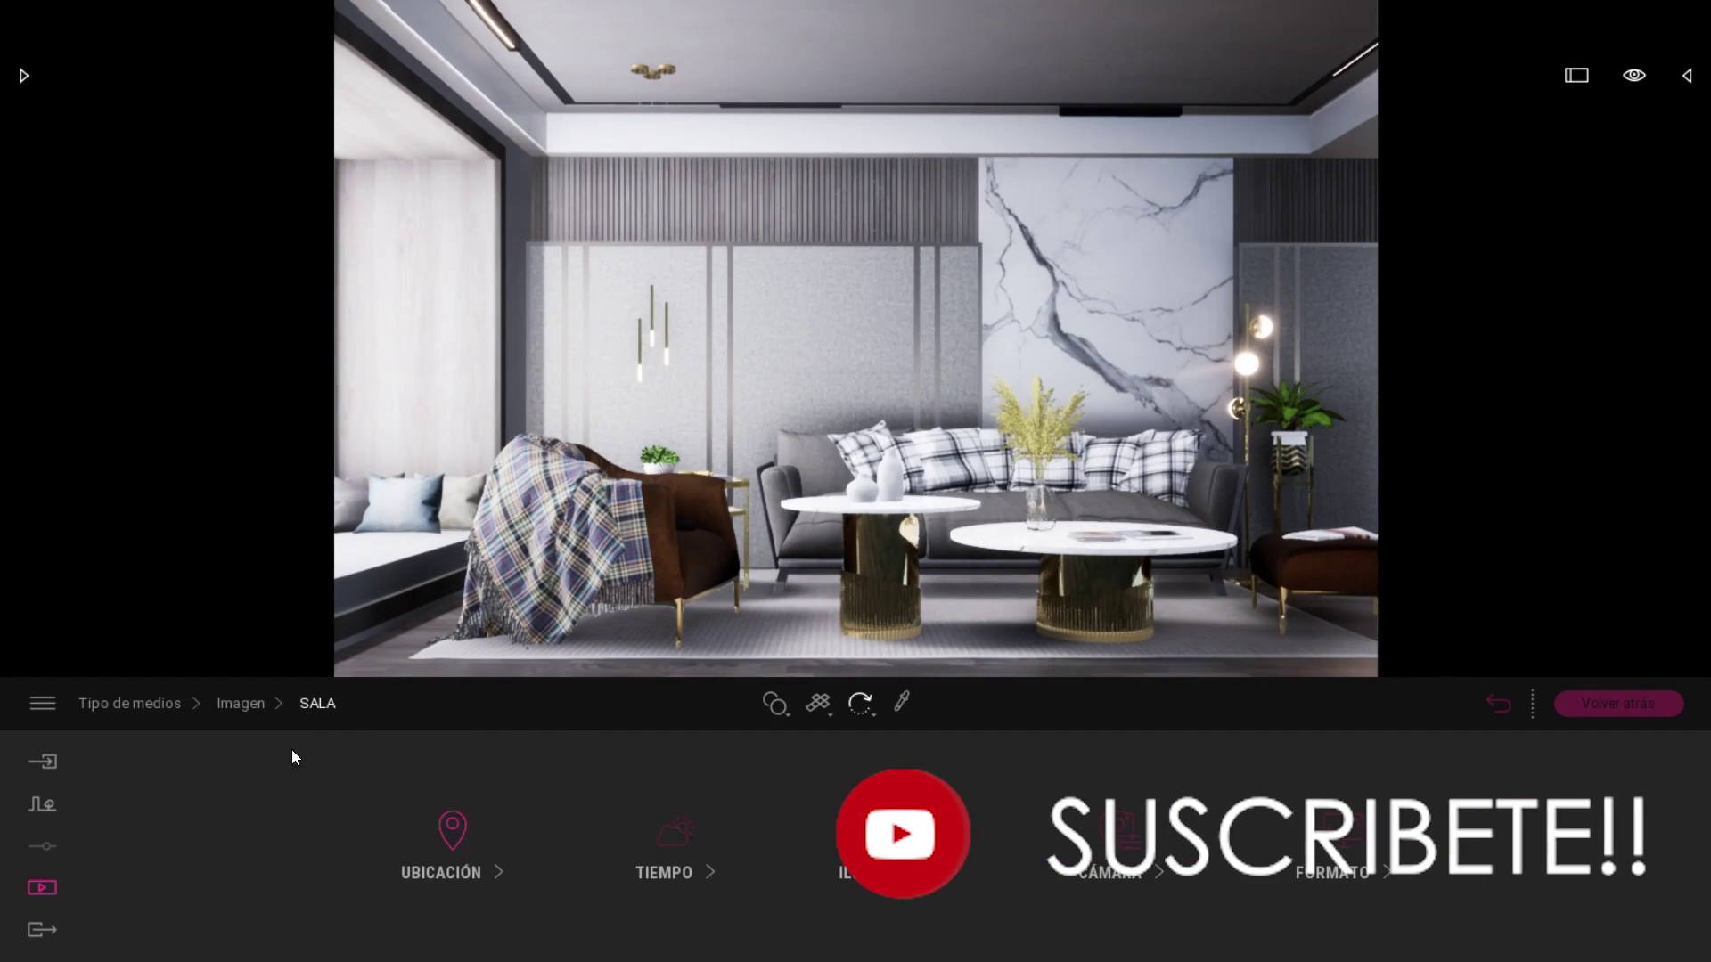
pyautogui.click(499, 837)
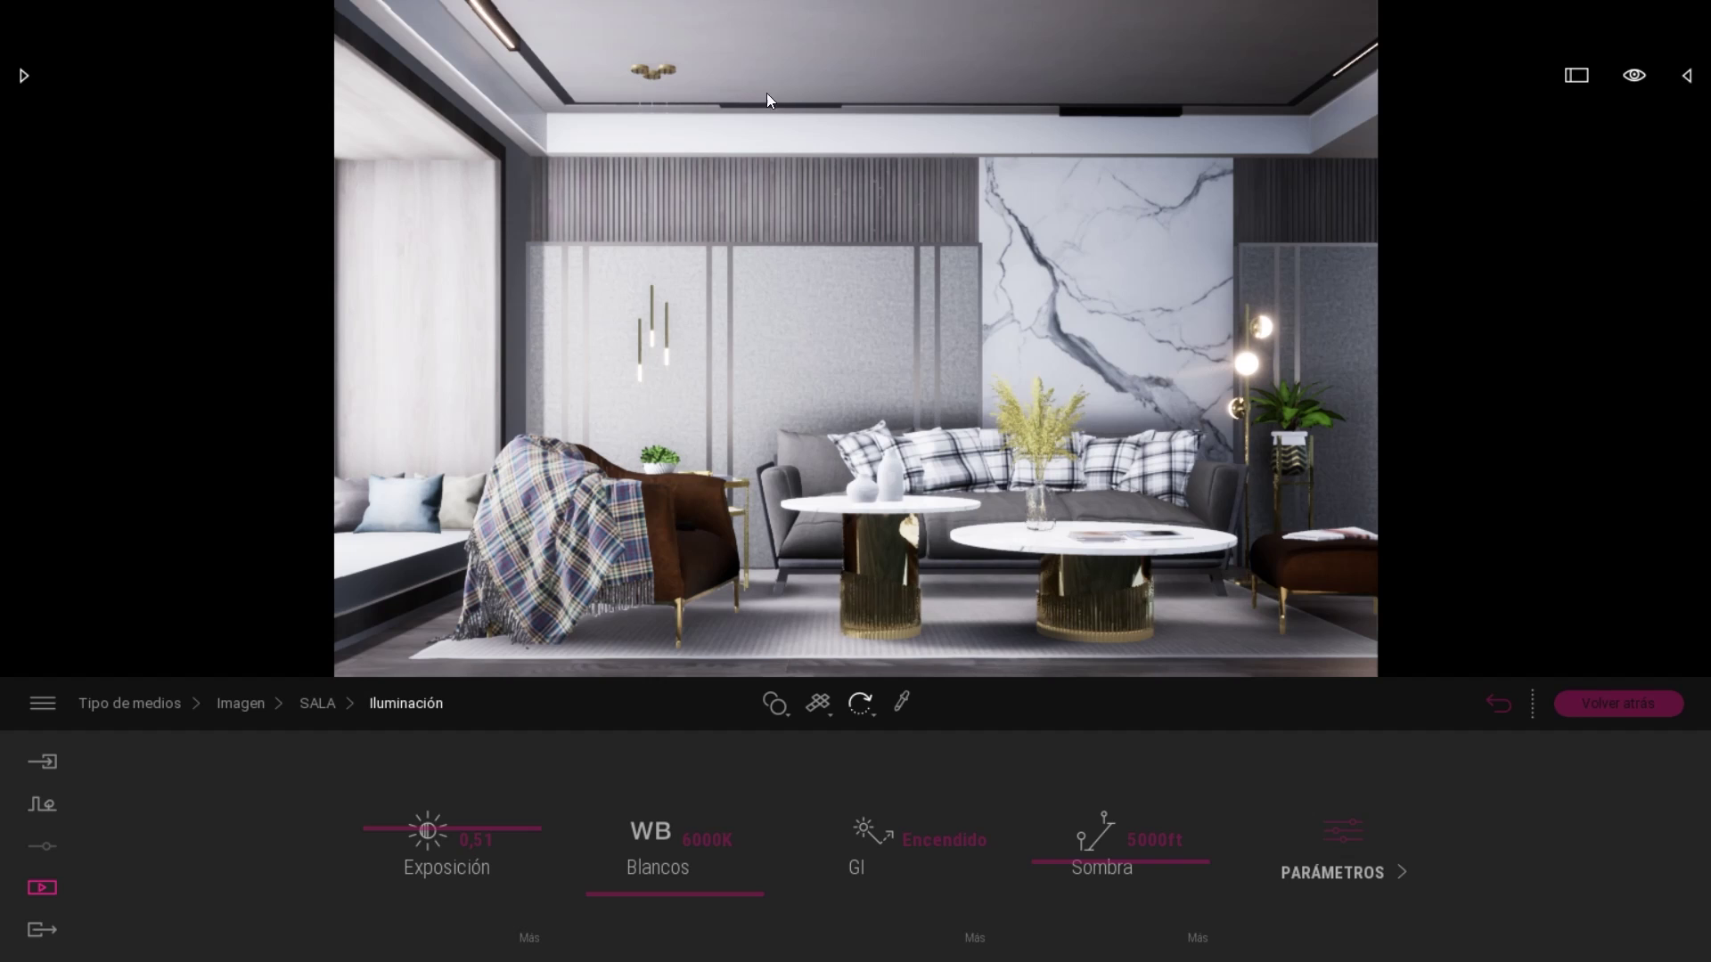
# Drag a Shadow square decal from Calcomanías into the room and position it.
pyautogui.click(24, 76)
pyautogui.click(25, 106)
pyautogui.click(285, 231)
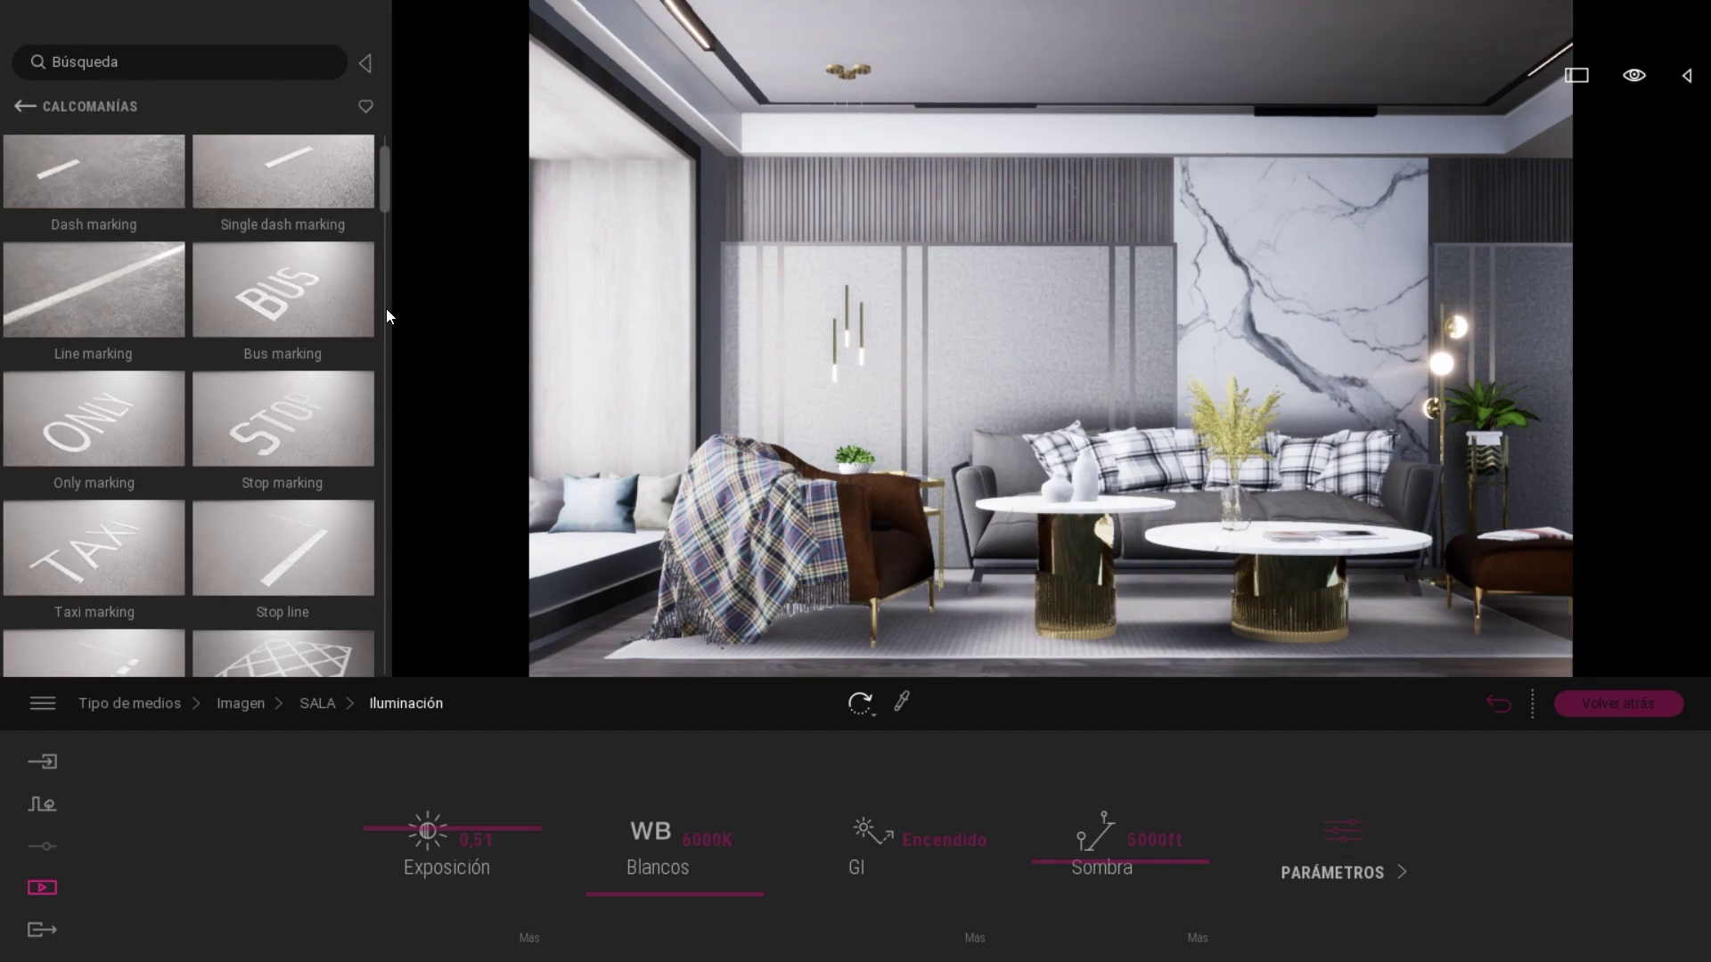
pyautogui.scroll(-10, 383, 320)
pyautogui.moveTo(93, 597); pyautogui.dragTo(778, 419)
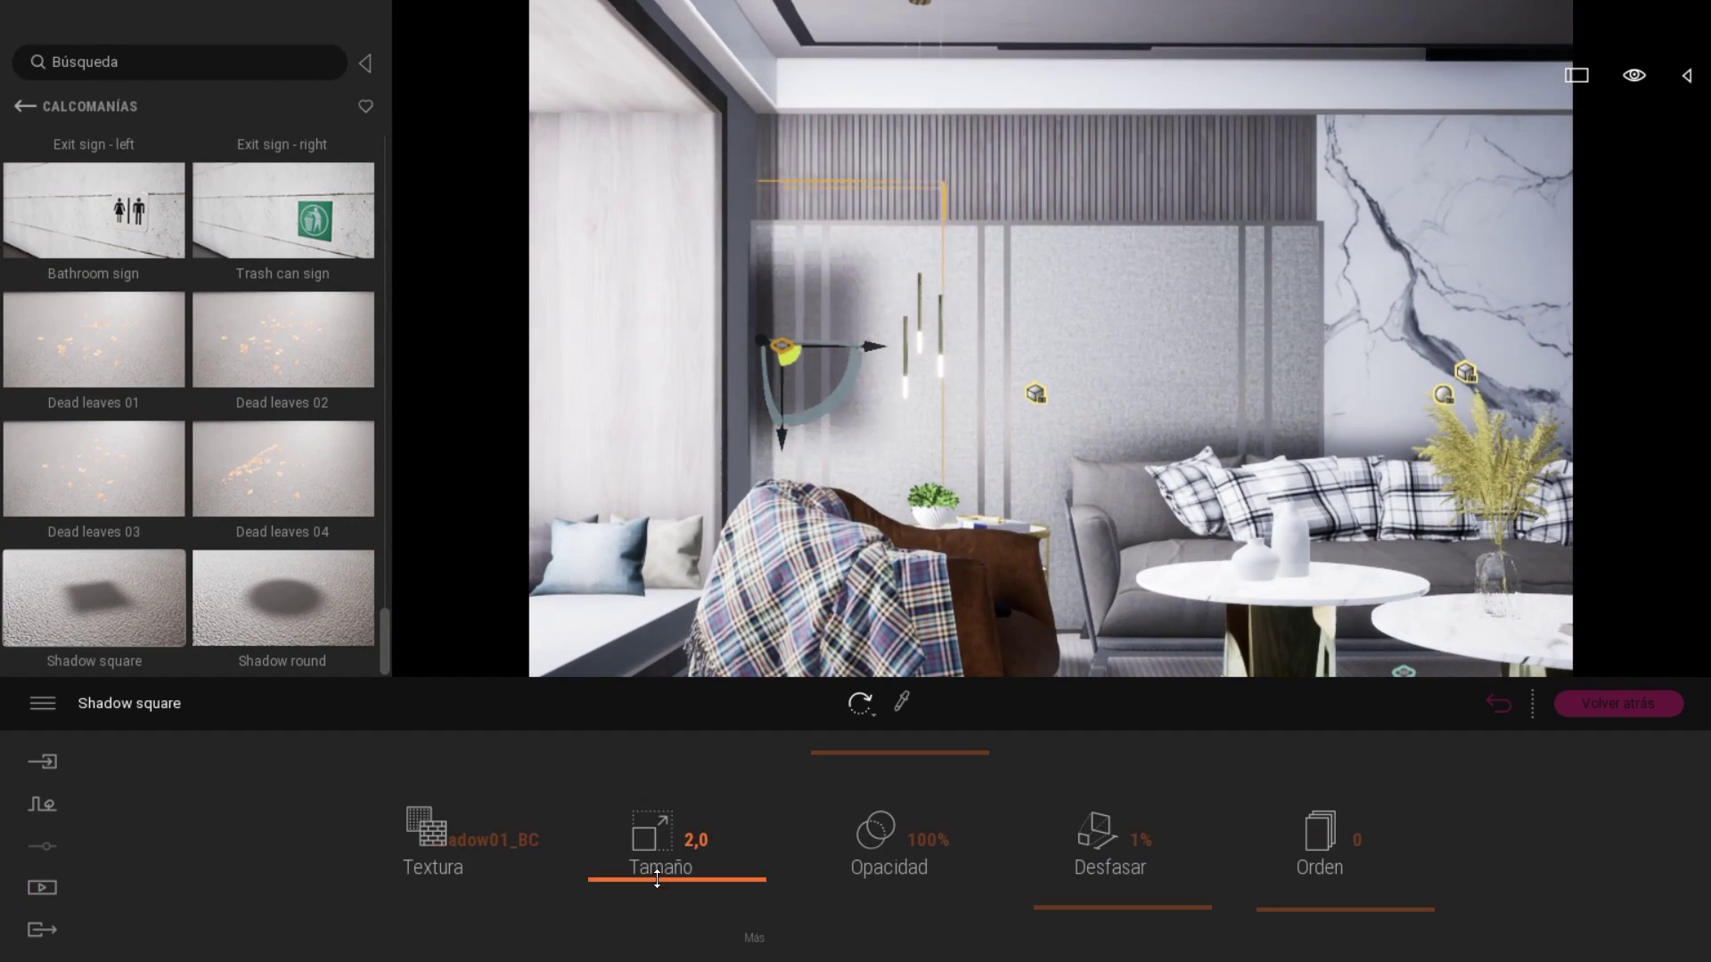
pyautogui.click(657, 842)
pyautogui.moveTo(783, 410); pyautogui.dragTo(779, 365)
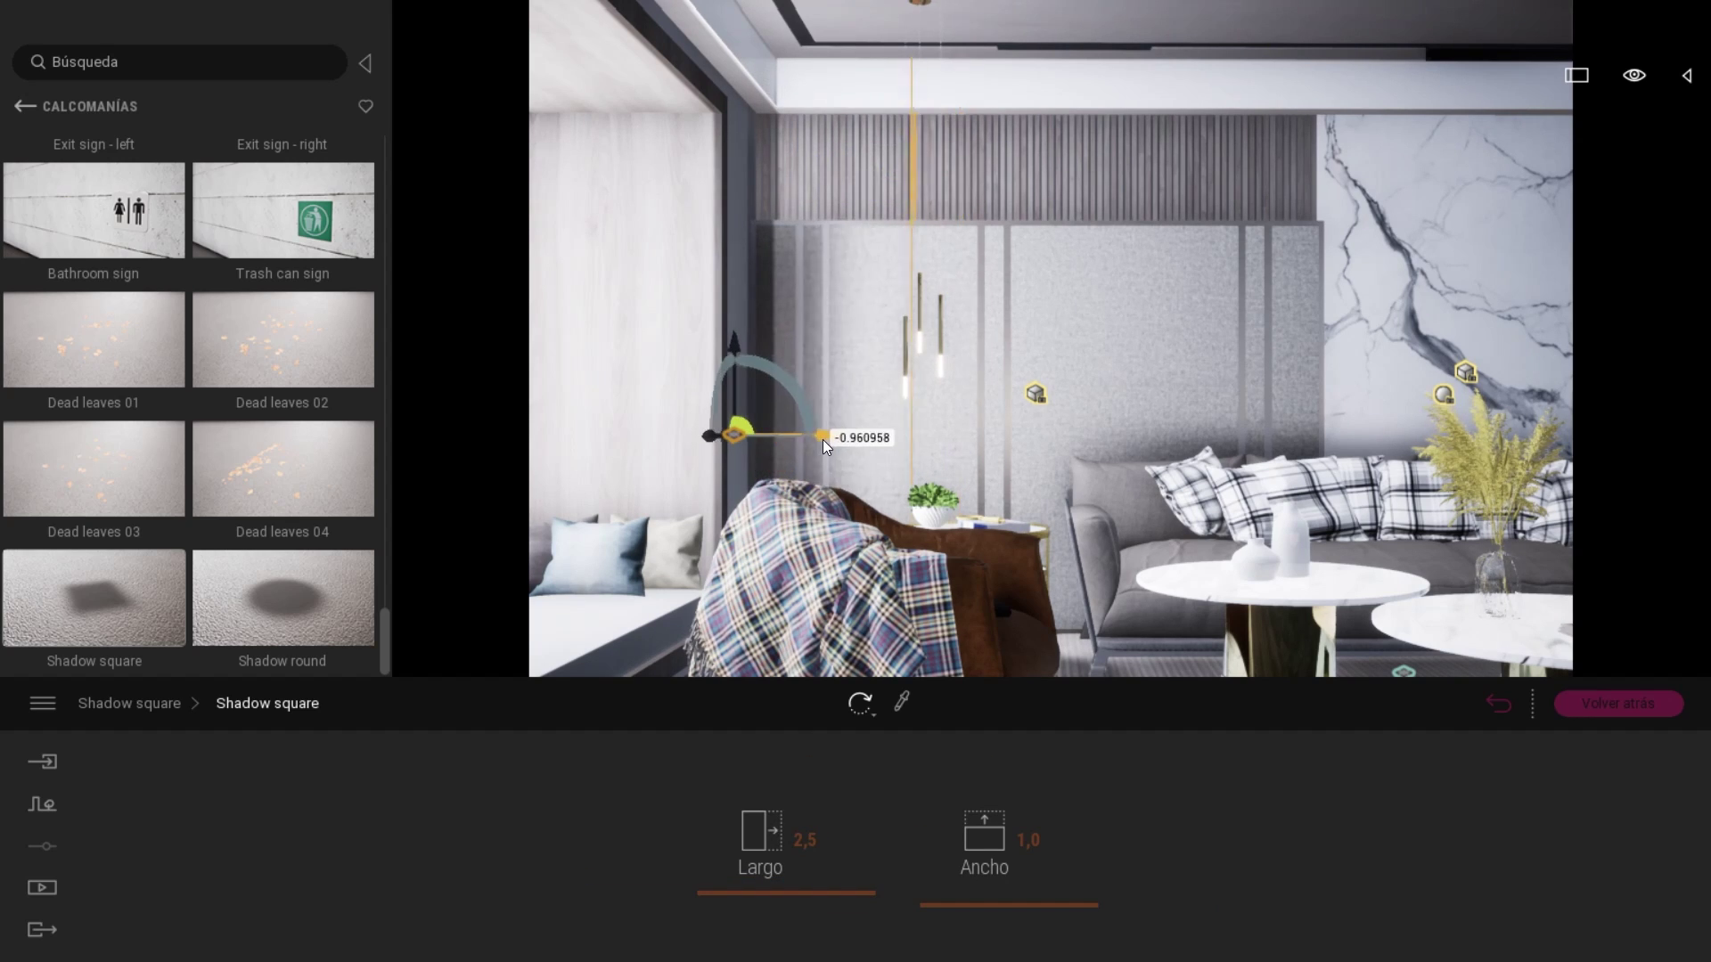
pyautogui.click(752, 834)
pyautogui.click(1686, 75)
pyautogui.doubleClick(1538, 236)
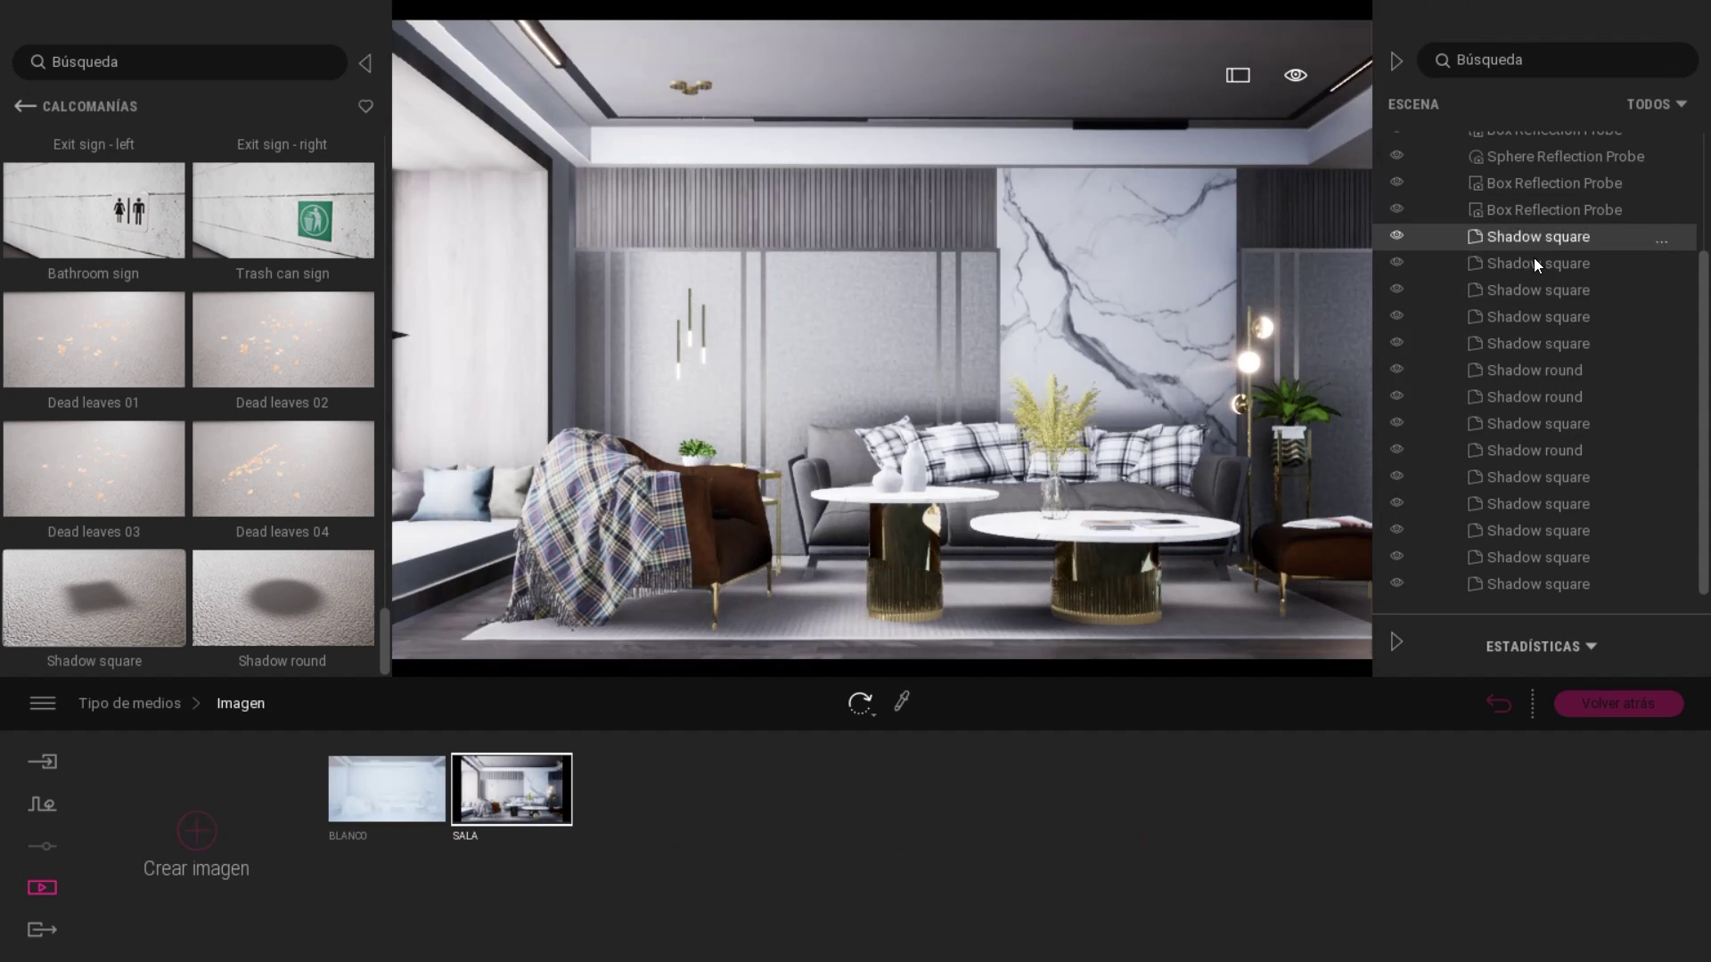
pyautogui.click(1537, 583)
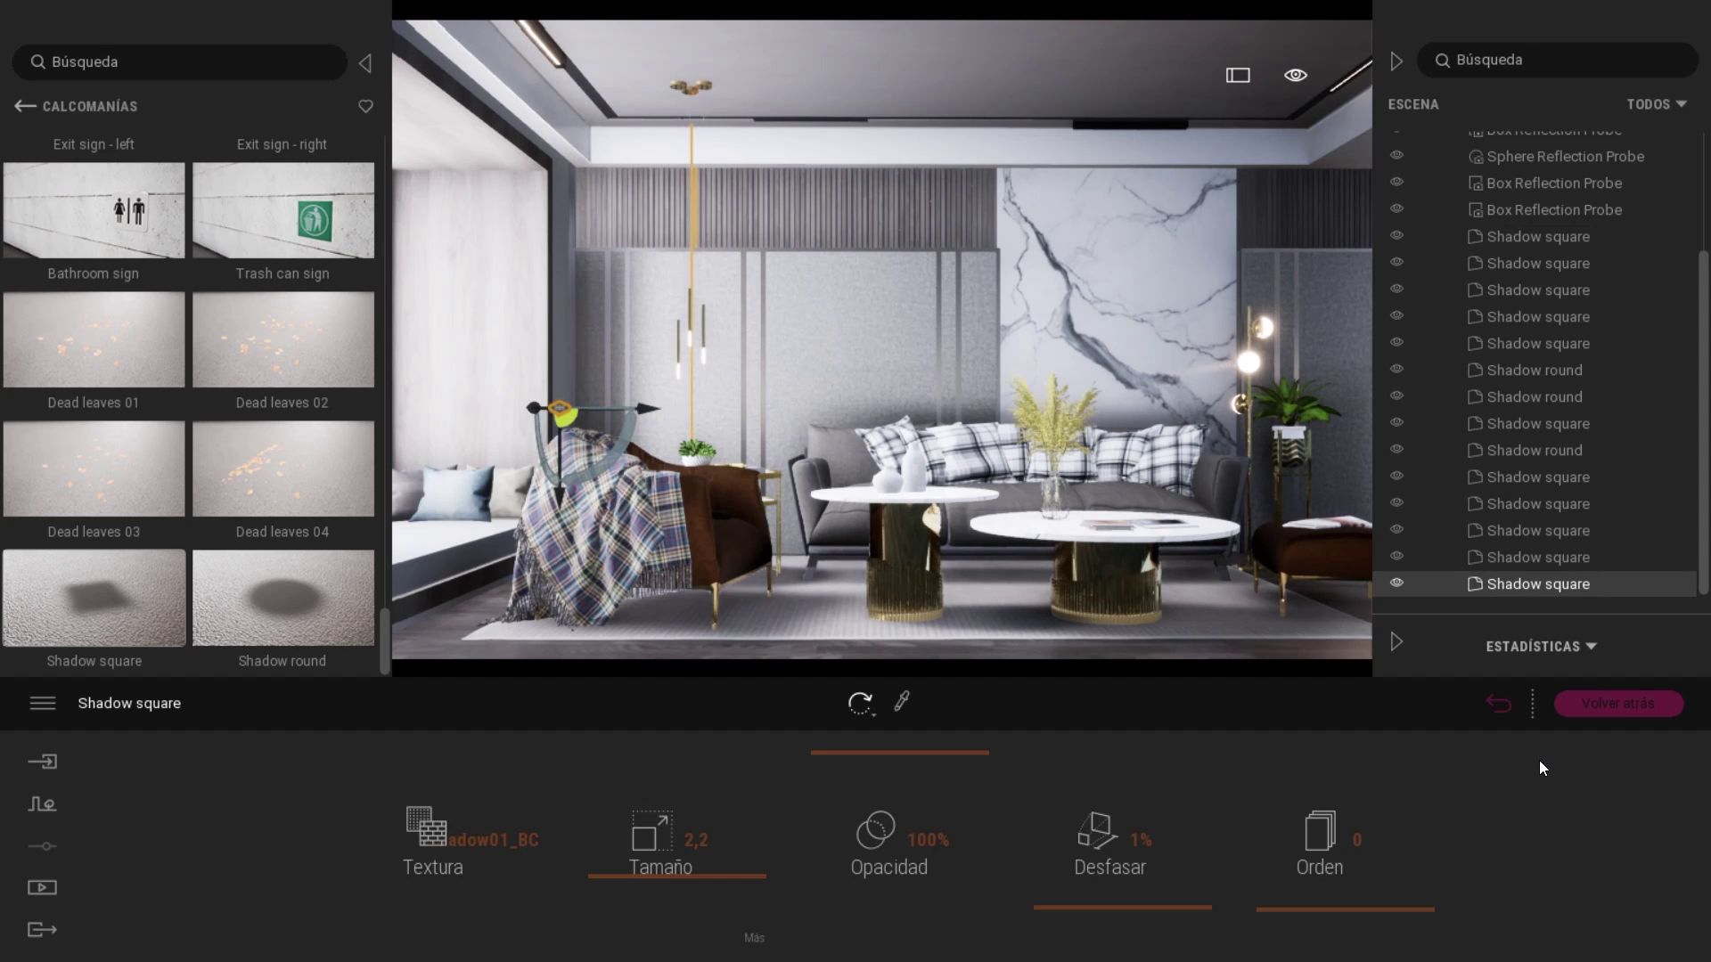
# Duplicate the SALA image as BLANCO and turn on Renderizado blanco in its visual effects.
pyautogui.click(42, 887)
pyautogui.click(445, 855)
pyautogui.click(385, 784)
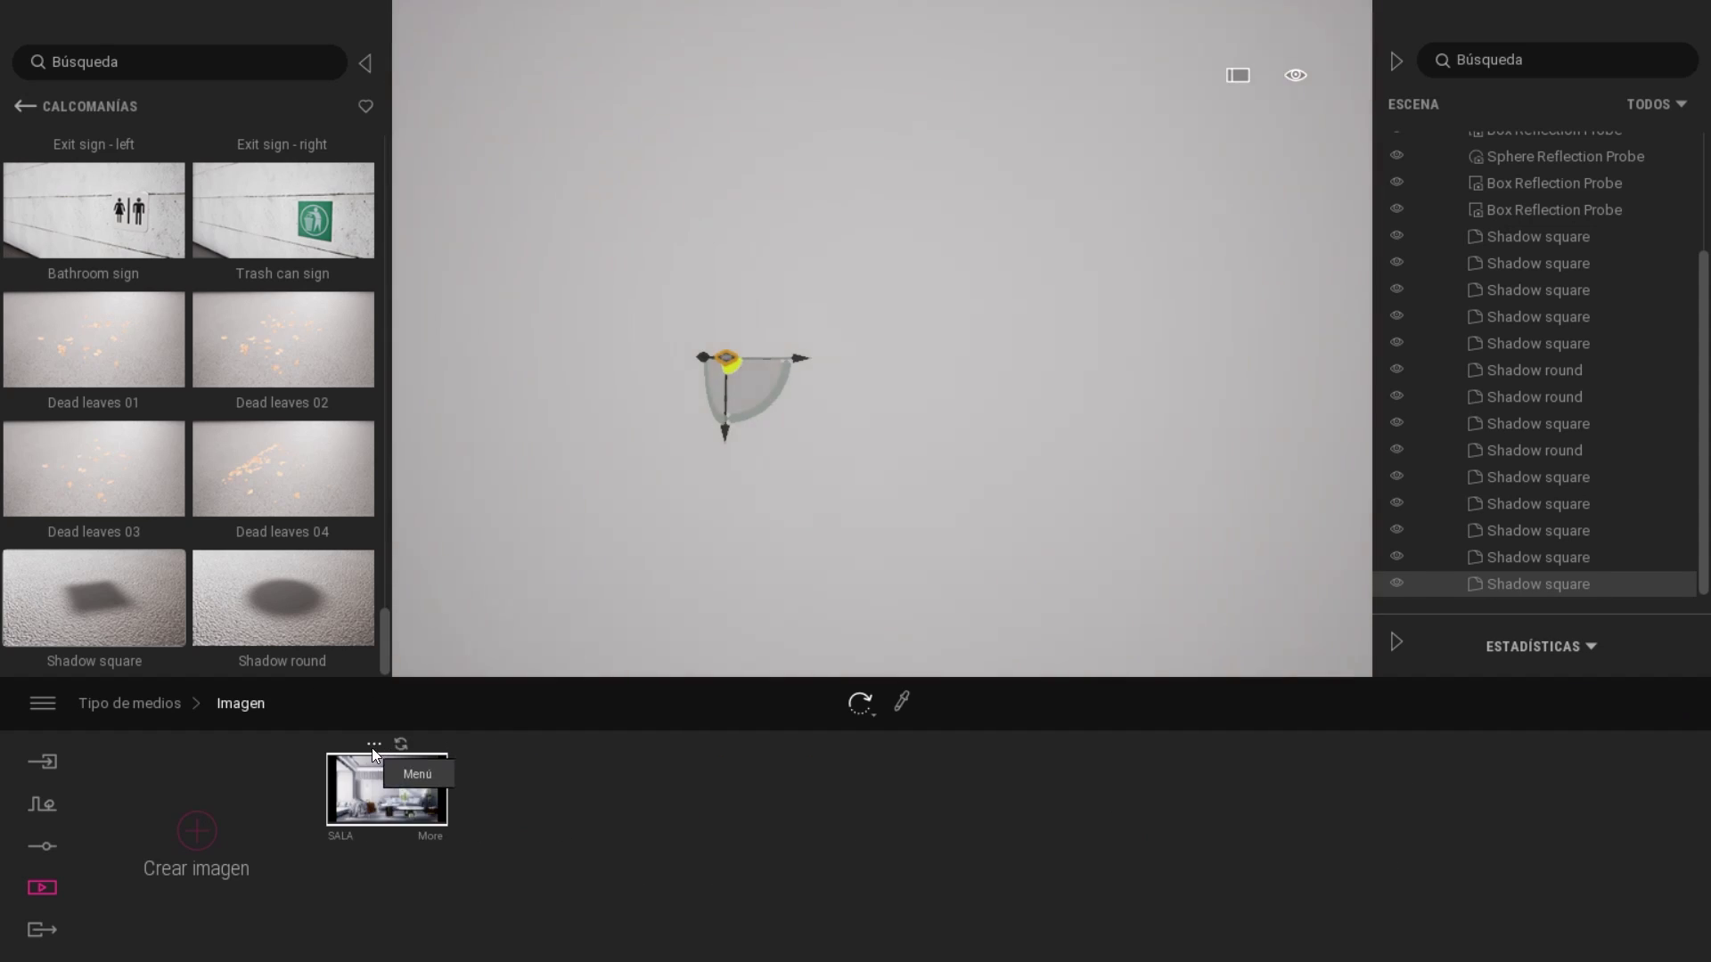
pyautogui.click(374, 744)
pyautogui.click(367, 693)
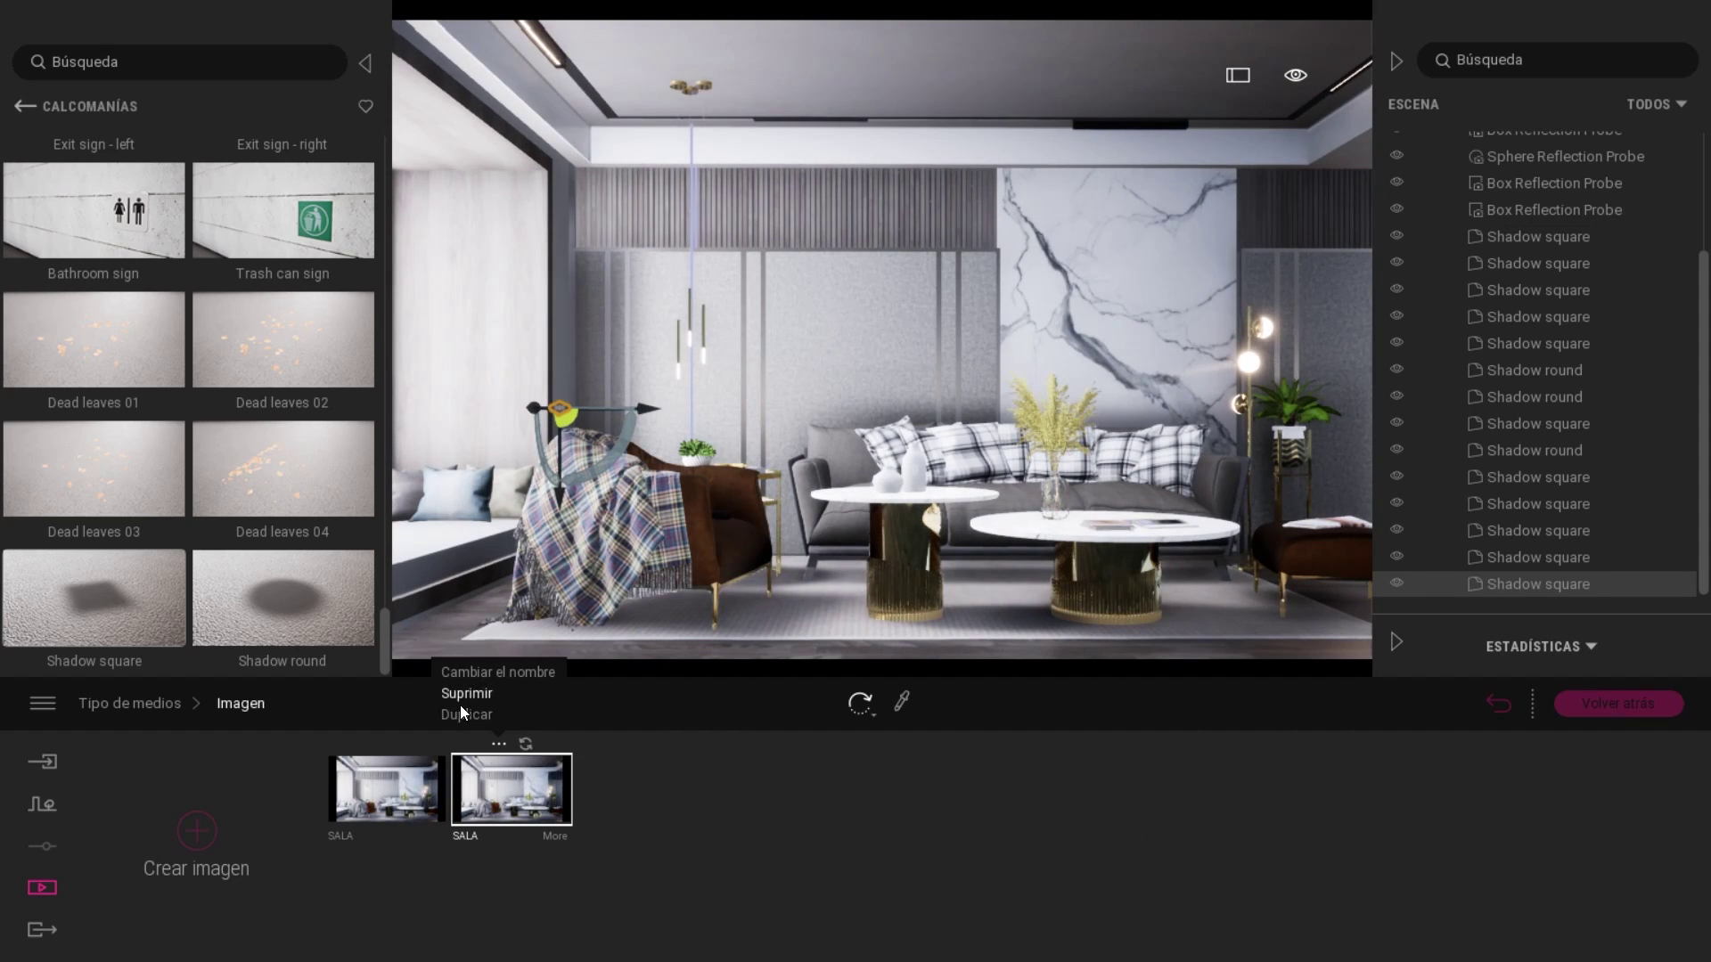
pyautogui.click(513, 788)
pyautogui.click(1155, 860)
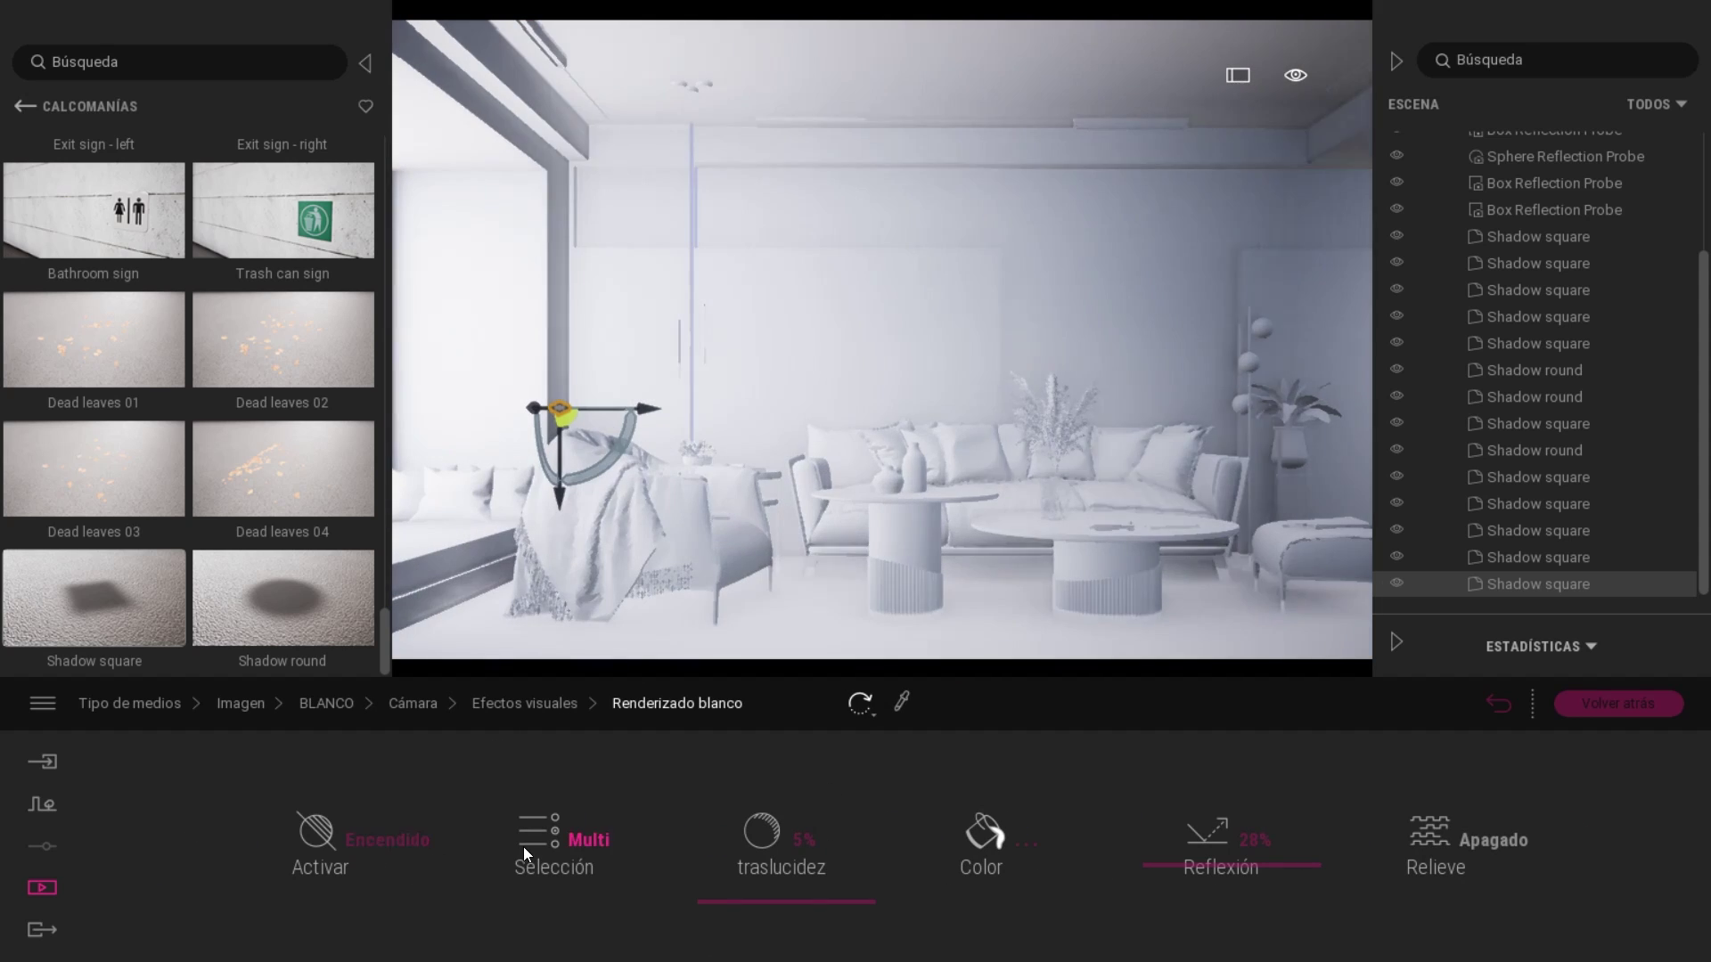
pyautogui.click(552, 842)
pyautogui.click(529, 747)
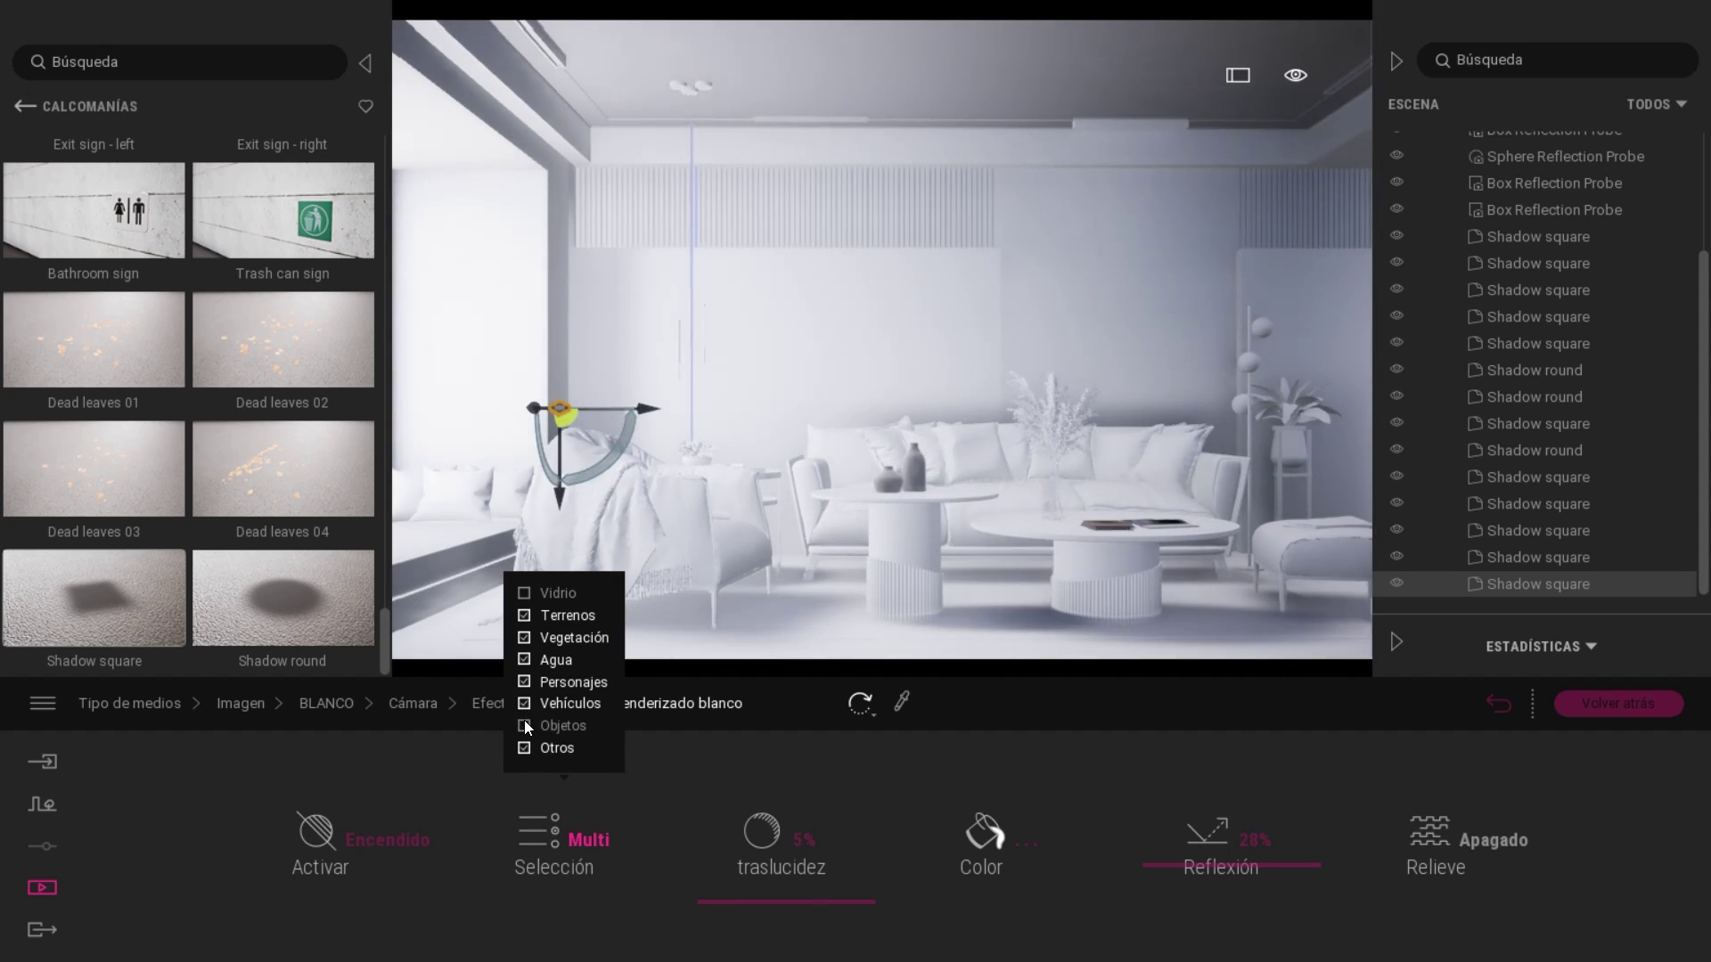
pyautogui.click(526, 597)
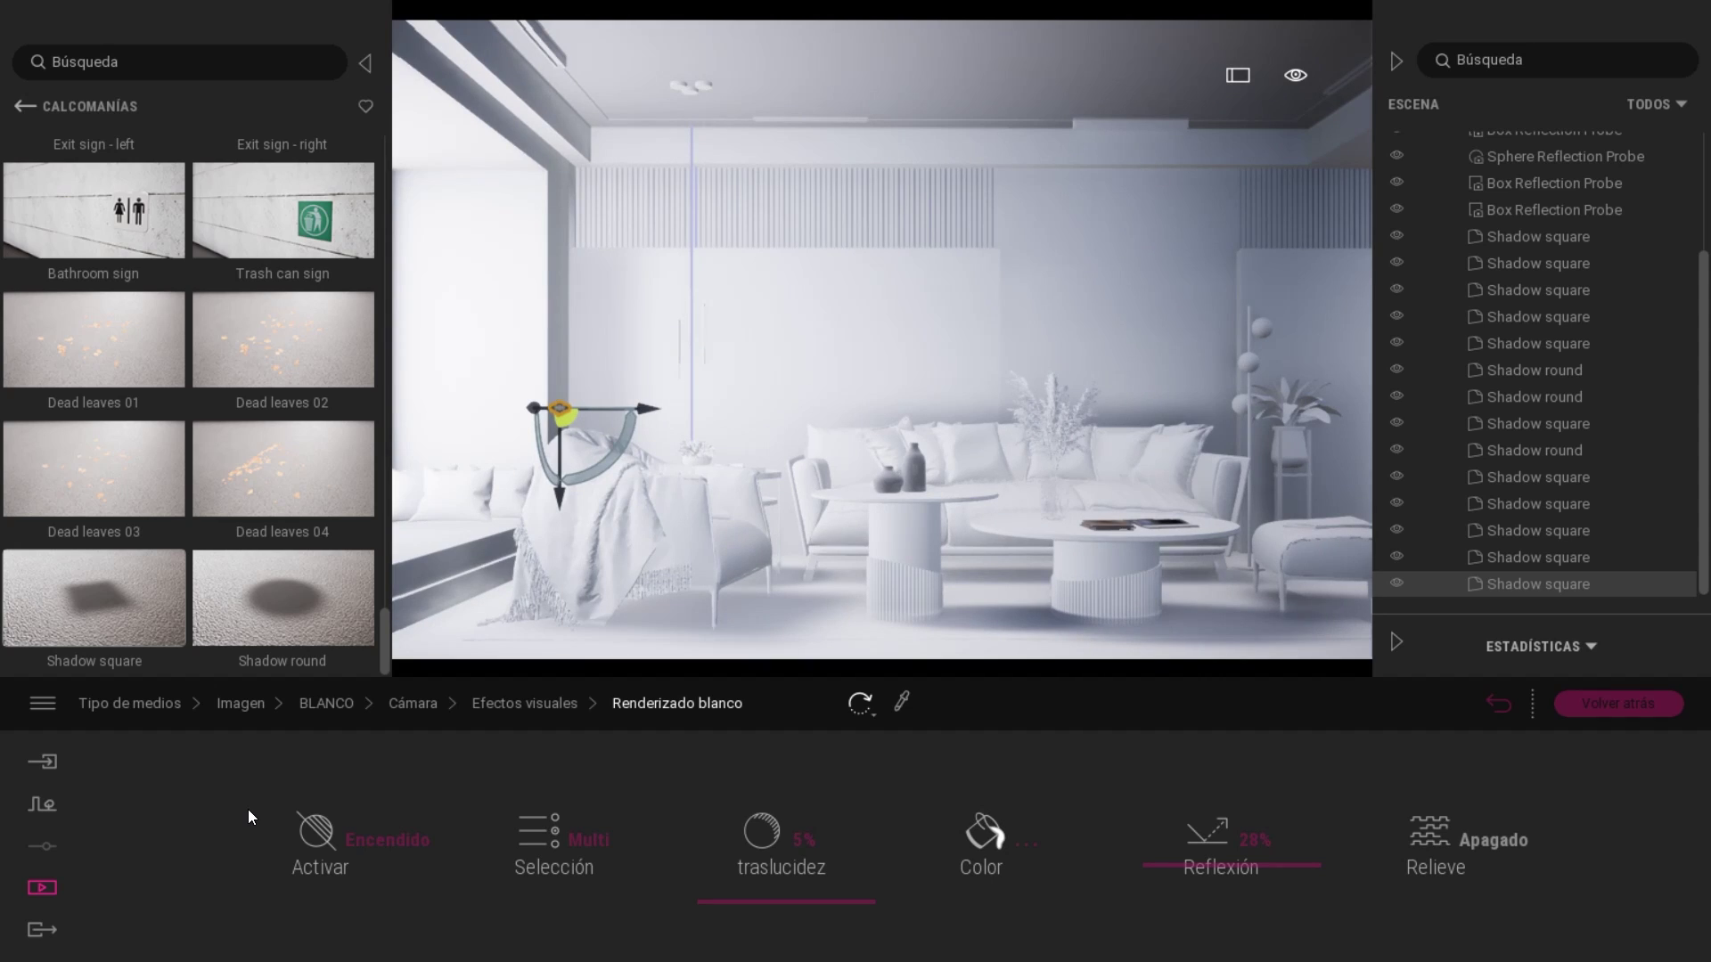
# Inspect the square and round shadow decals, then go back to the image list.
pyautogui.click(1534, 370)
pyautogui.click(1538, 346)
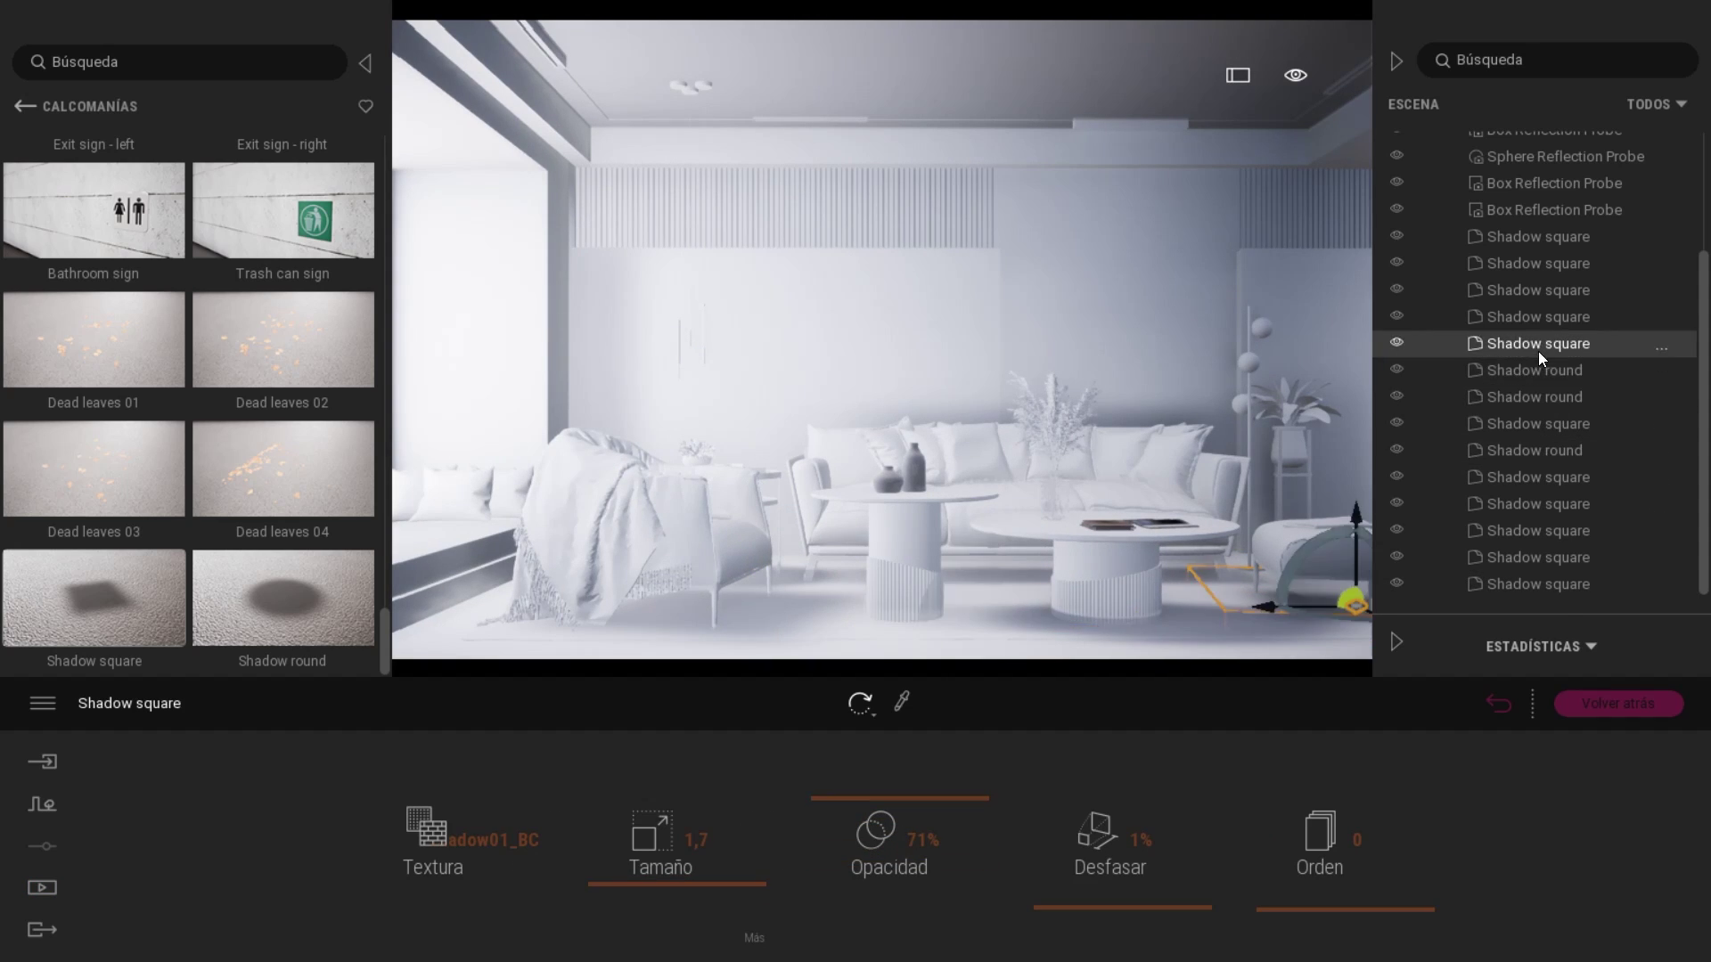
pyautogui.click(1534, 397)
pyautogui.click(1535, 316)
pyautogui.click(1160, 547)
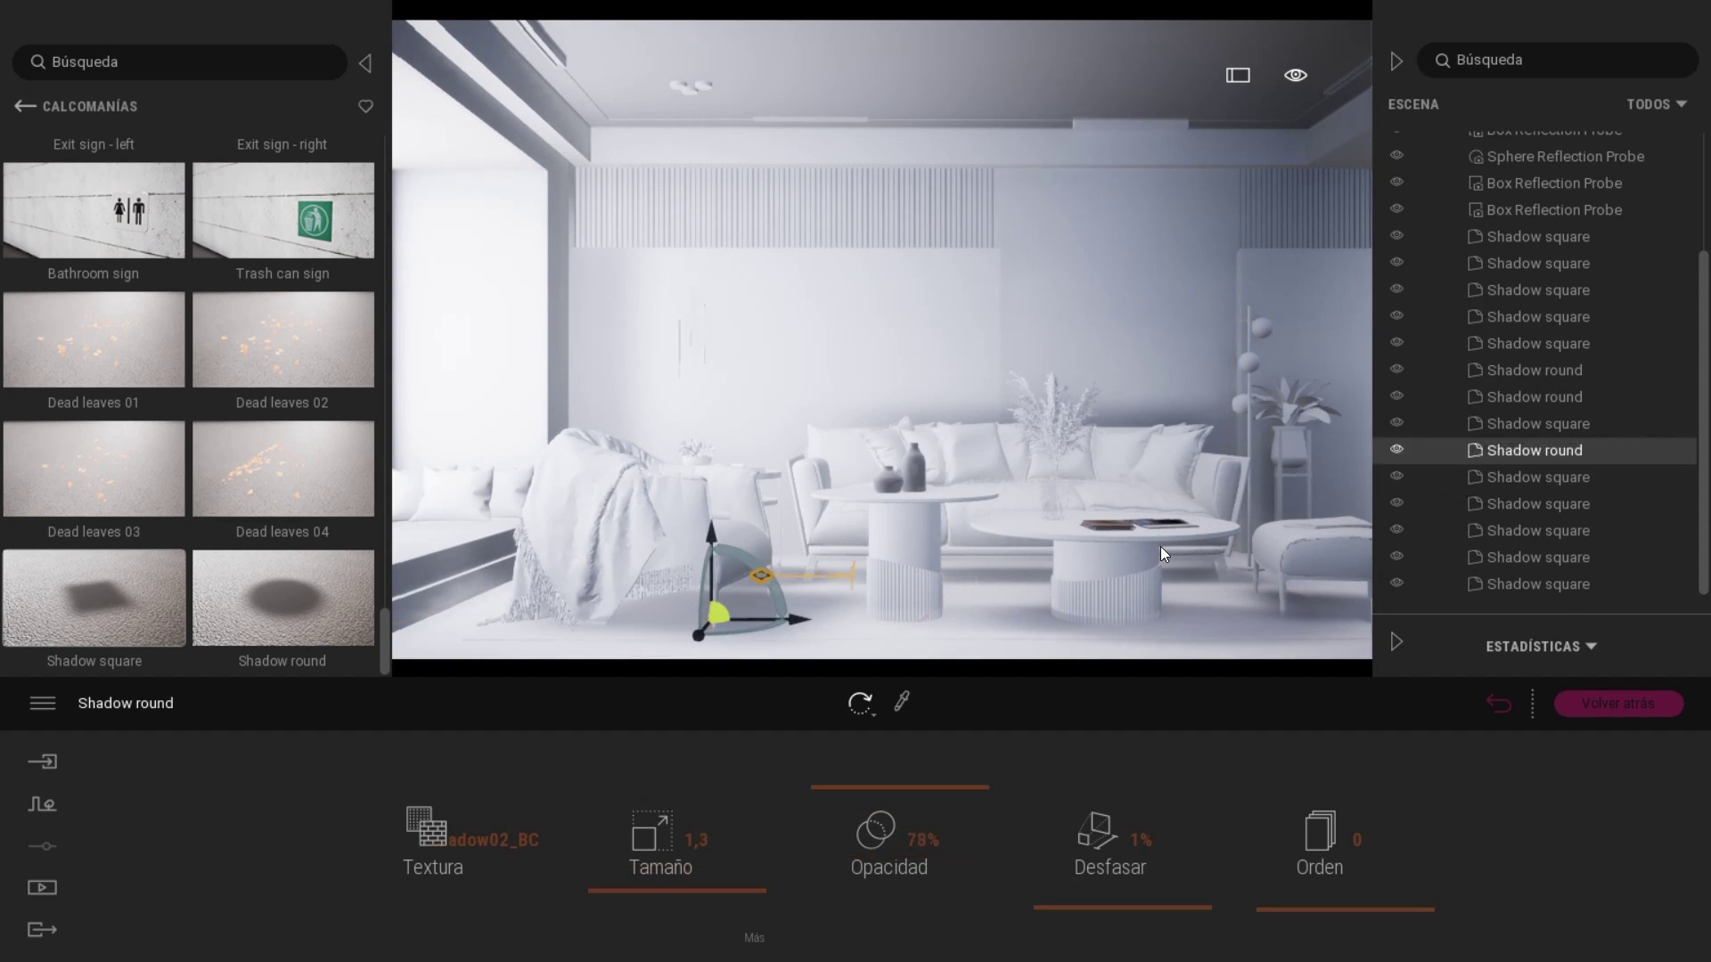
pyautogui.click(1545, 374)
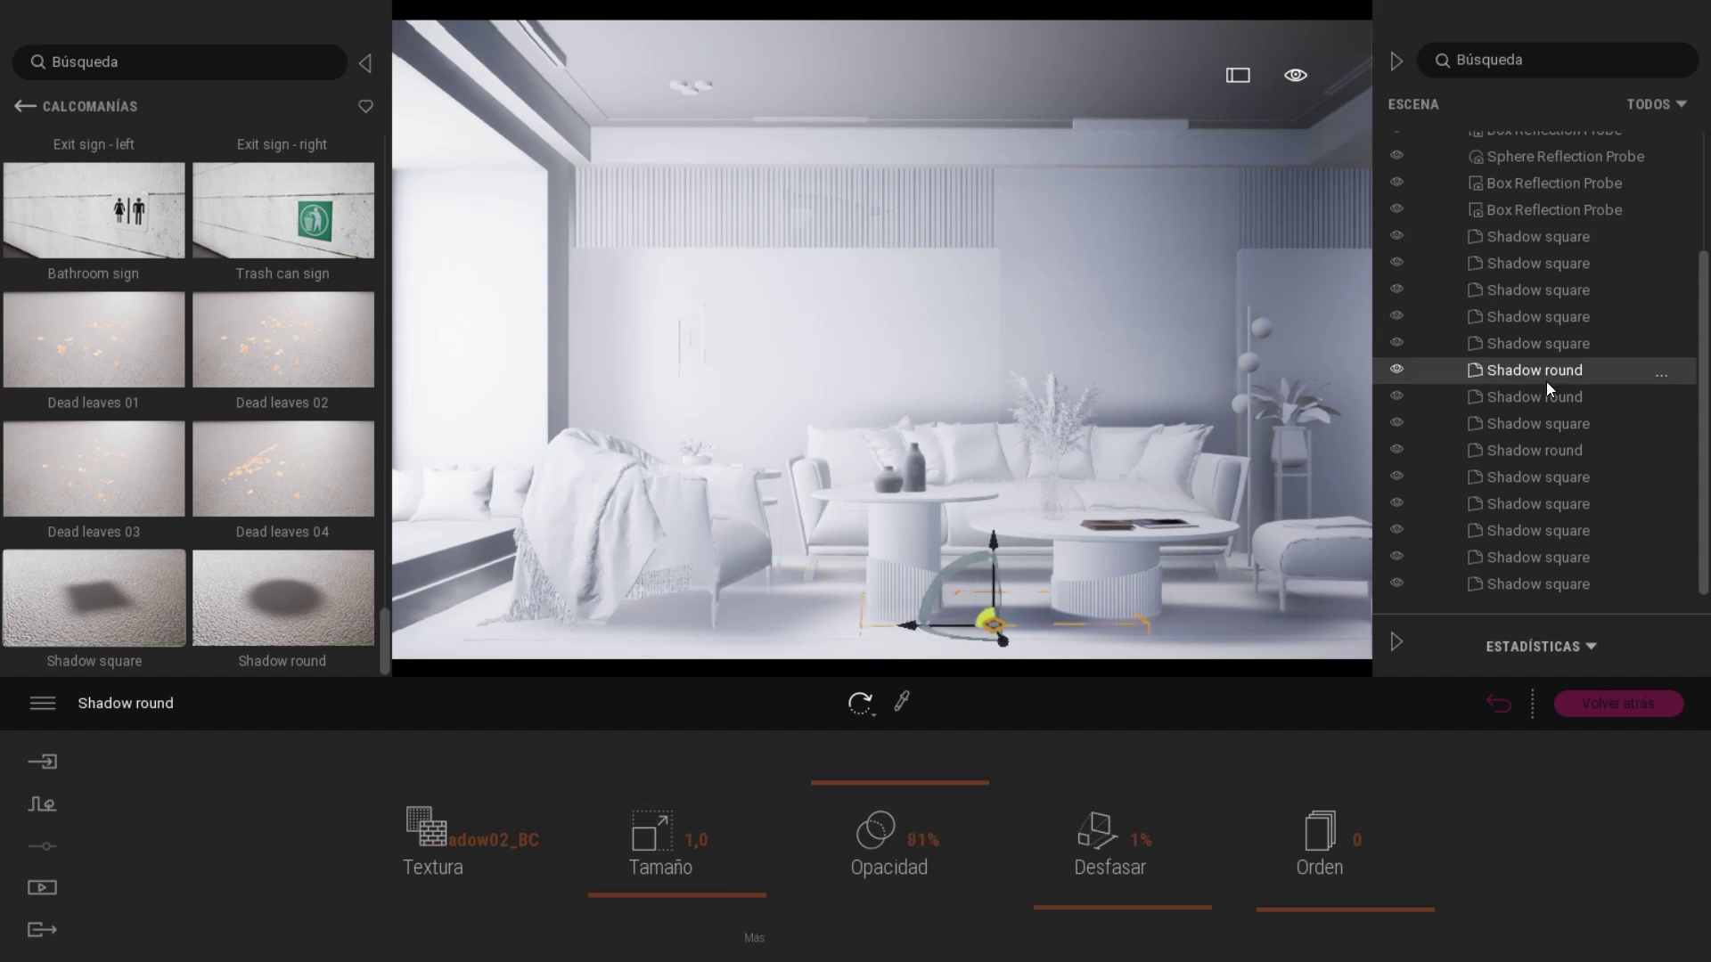
pyautogui.click(1531, 581)
pyautogui.click(1531, 266)
pyautogui.click(1532, 371)
pyautogui.click(1550, 240)
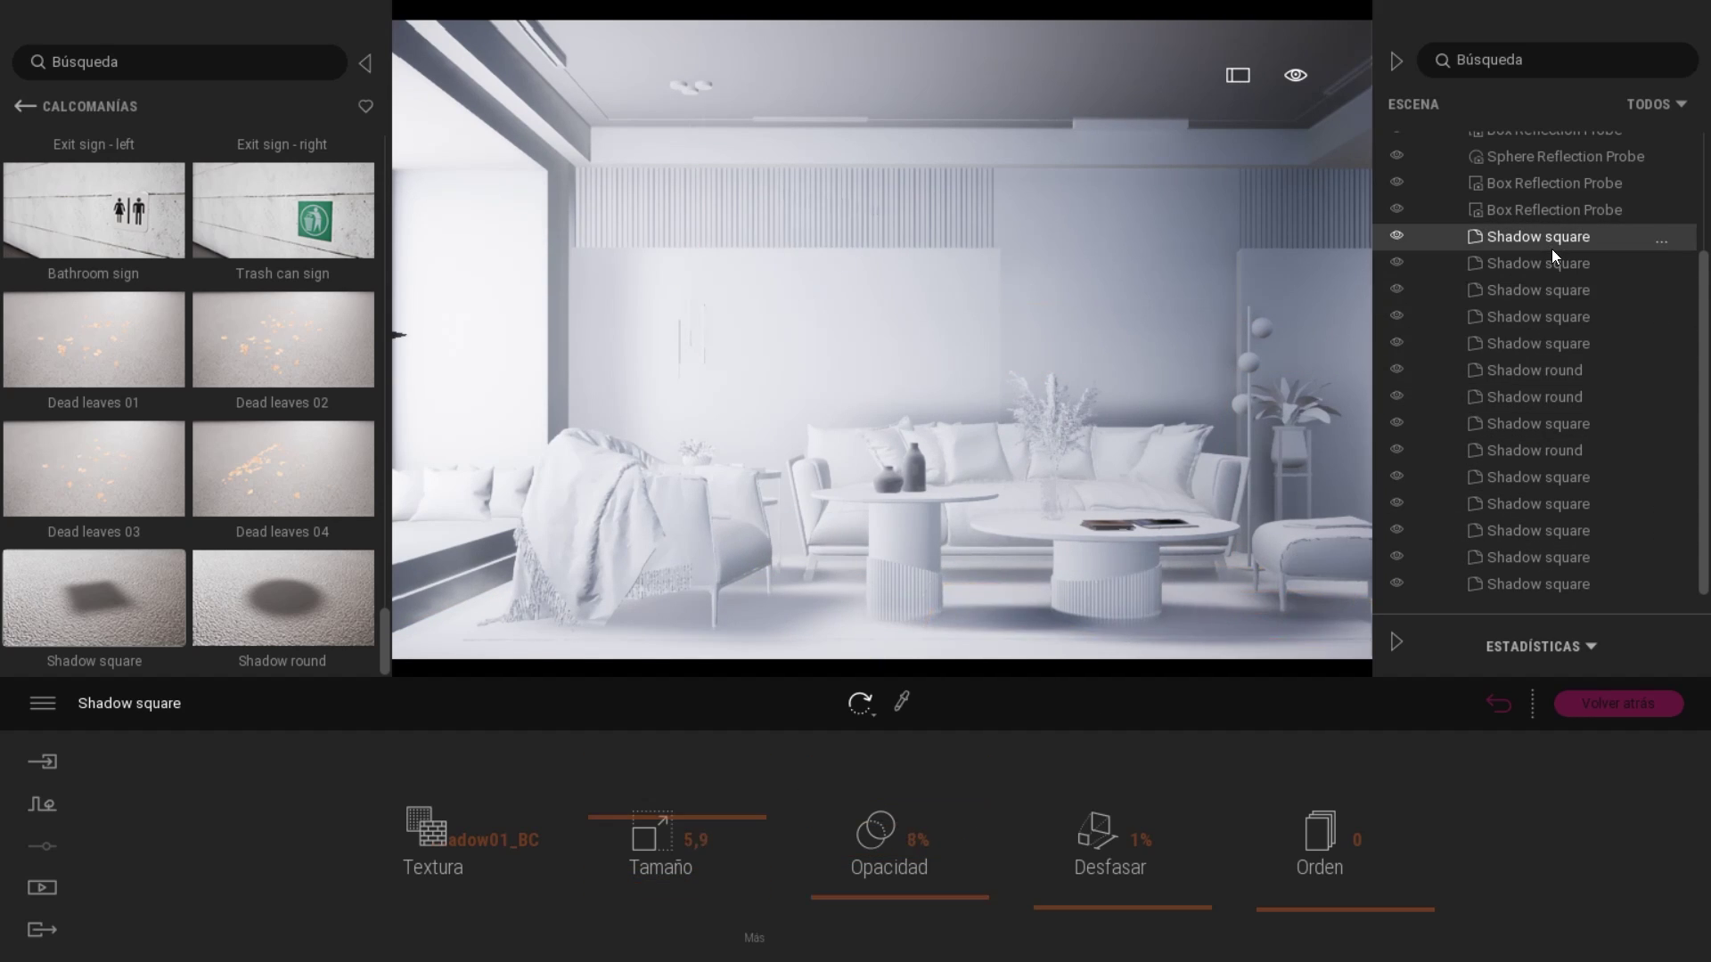
pyautogui.click(42, 887)
pyautogui.click(463, 829)
# Preview the BLANCO white render, then switch back to the SALA image.
pyautogui.click(483, 807)
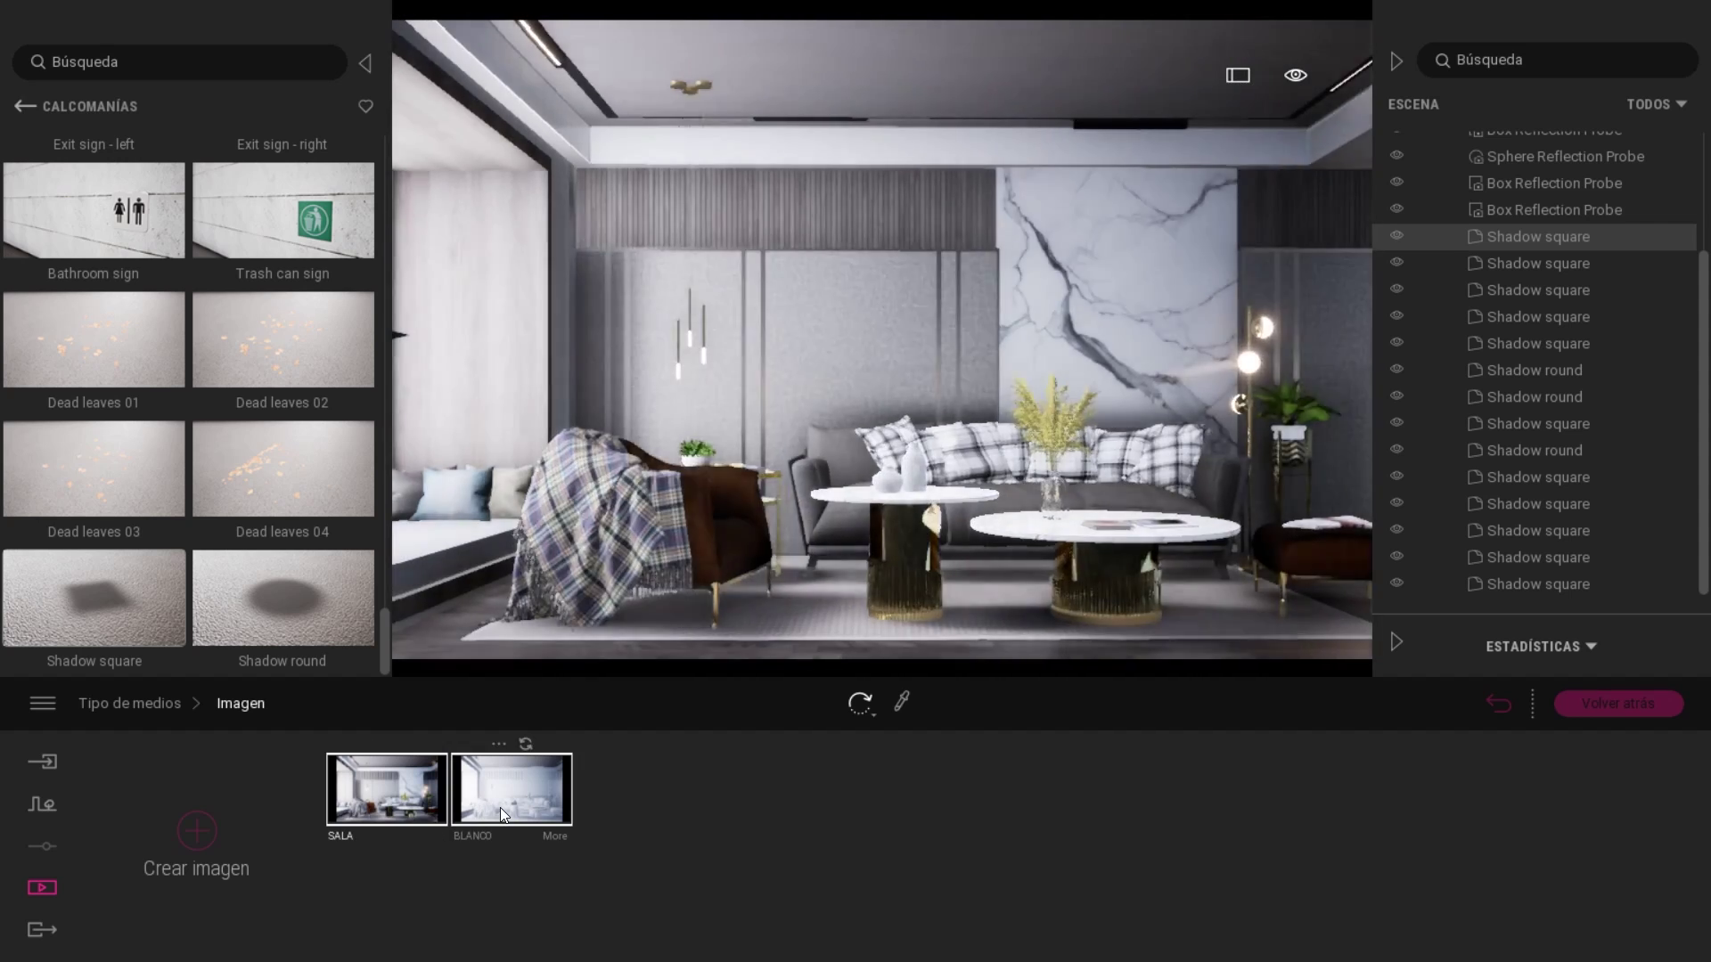
pyautogui.scroll(3, 1426, 356)
pyautogui.click(1436, 250)
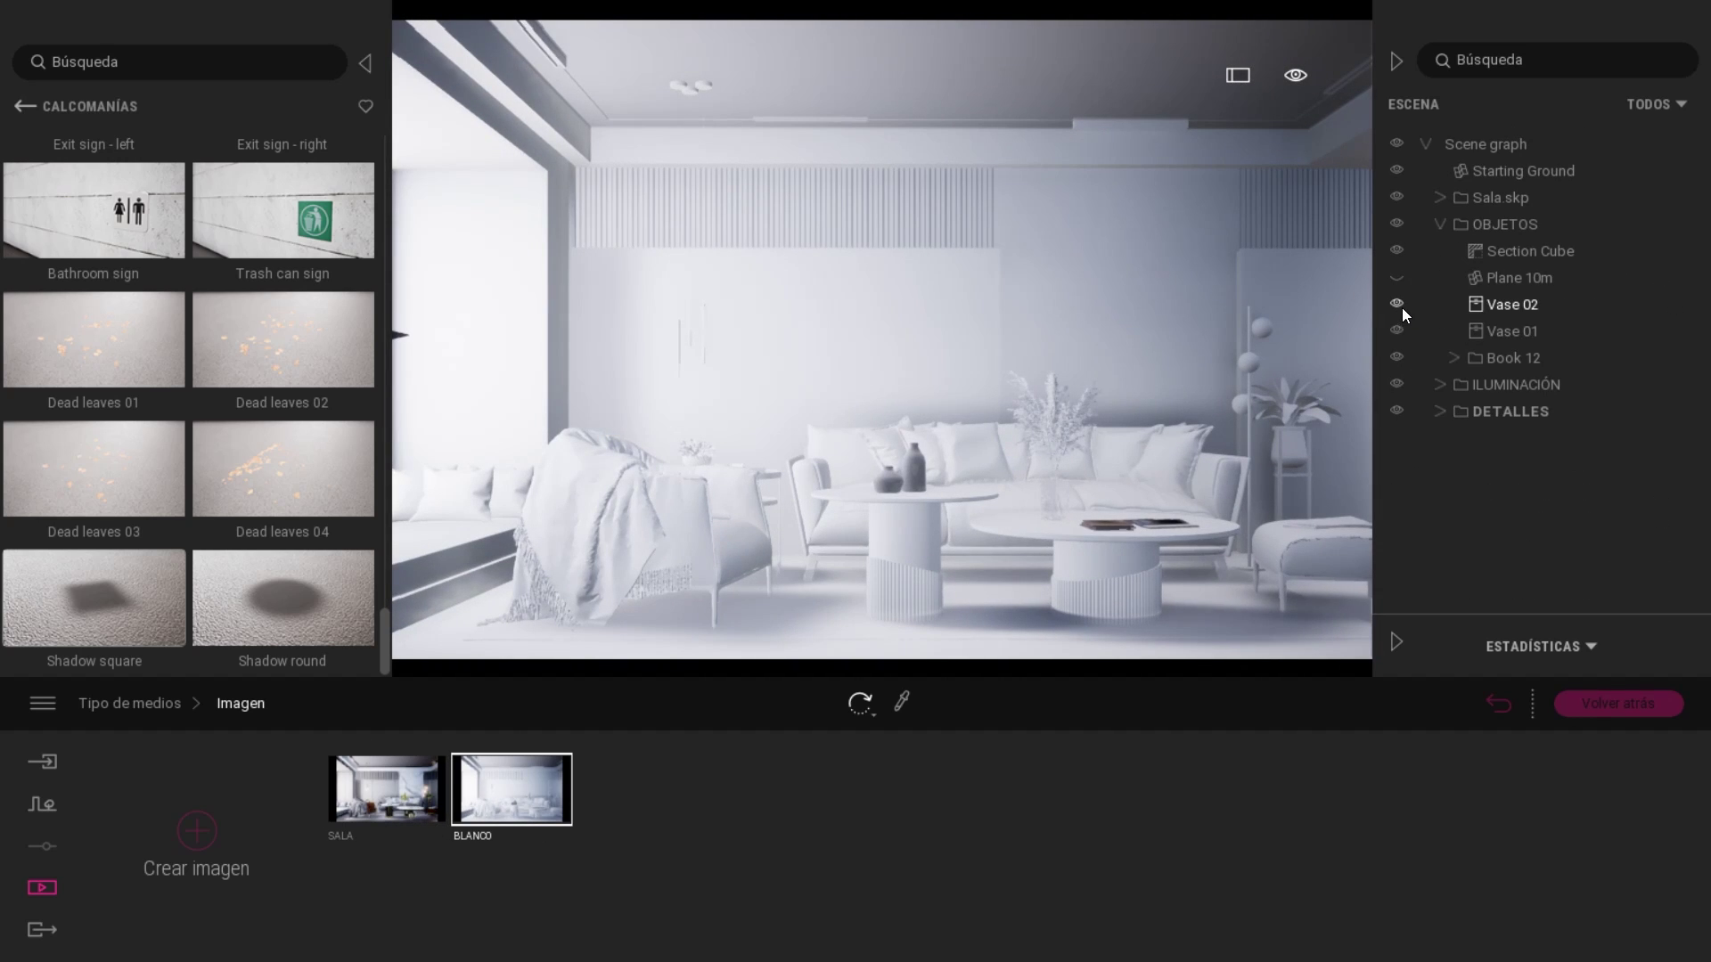
pyautogui.click(479, 853)
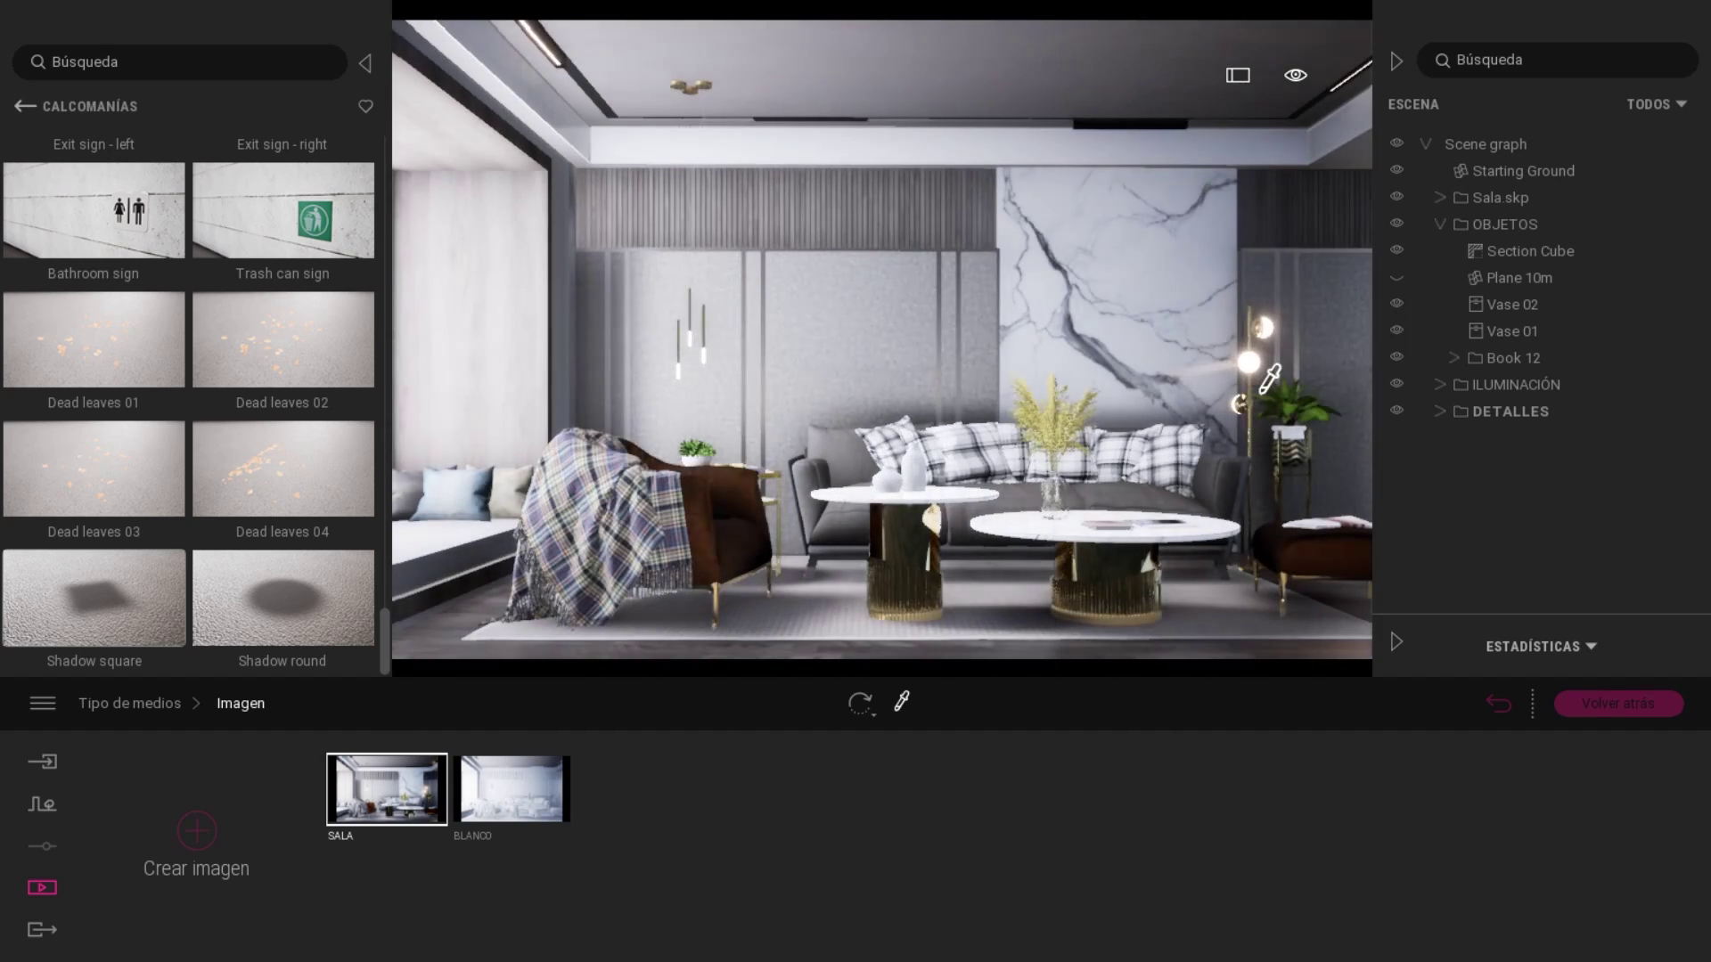
pyautogui.click(924, 544)
# Select SALA and BLANCO in the Exportar panel and export them to the chosen folder.
pyautogui.click(42, 887)
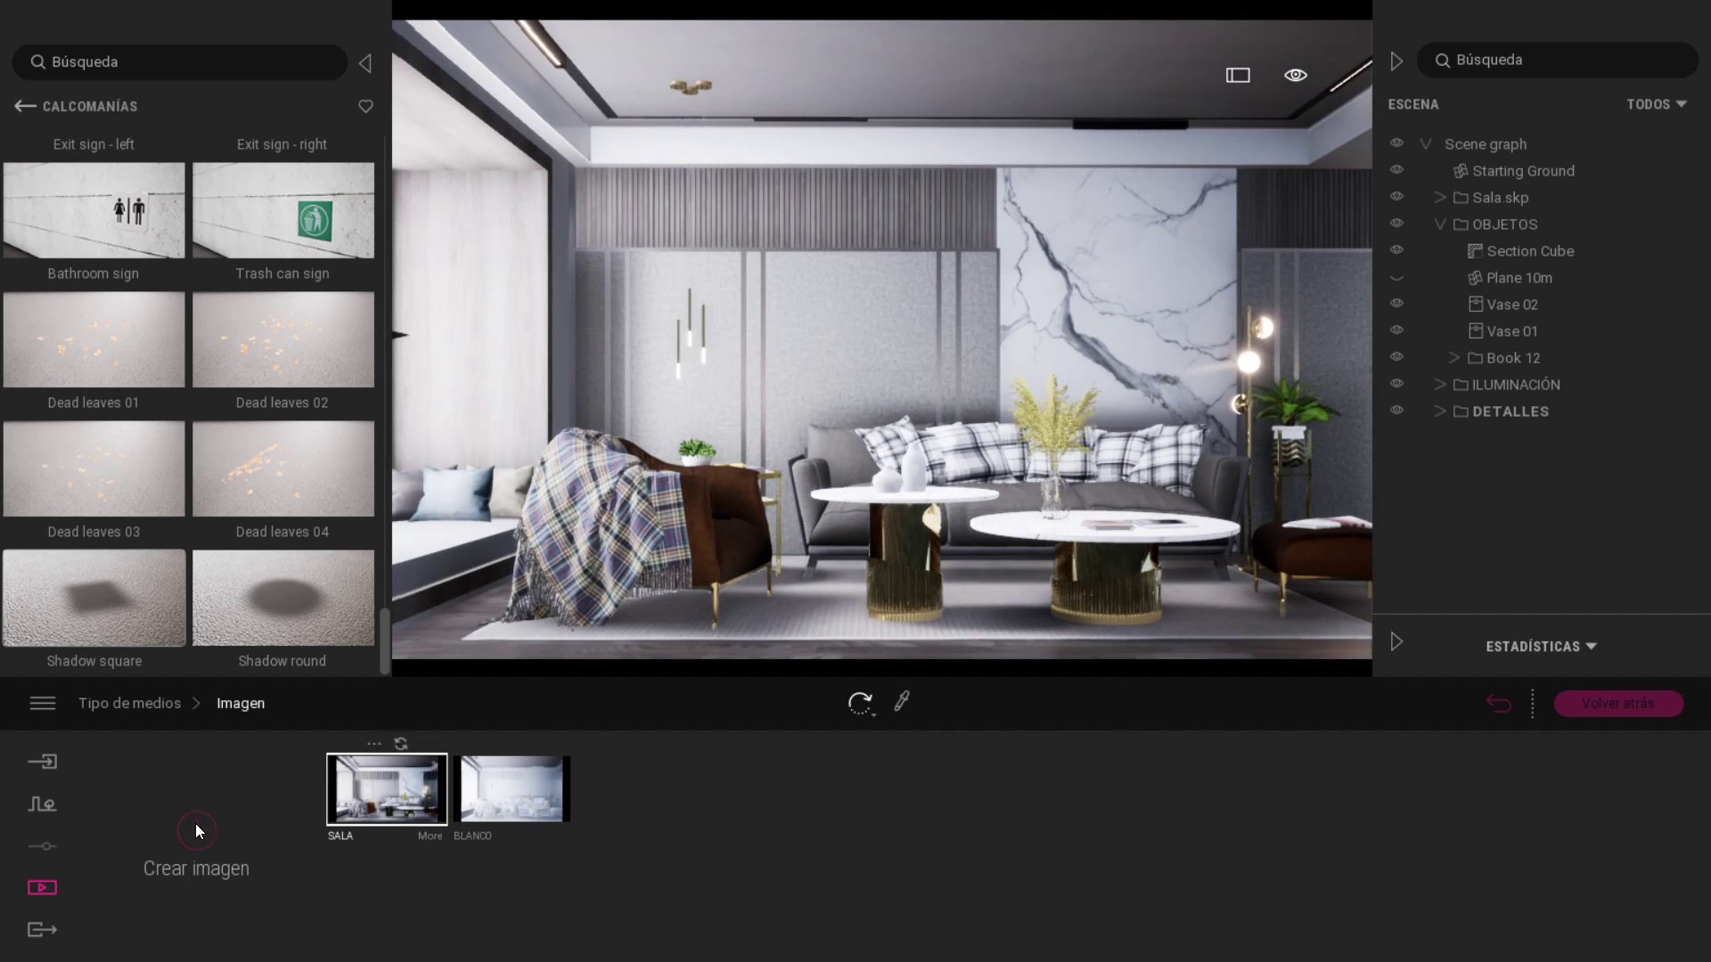
pyautogui.click(42, 929)
pyautogui.click(393, 825)
pyautogui.click(359, 450)
pyautogui.click(1249, 848)
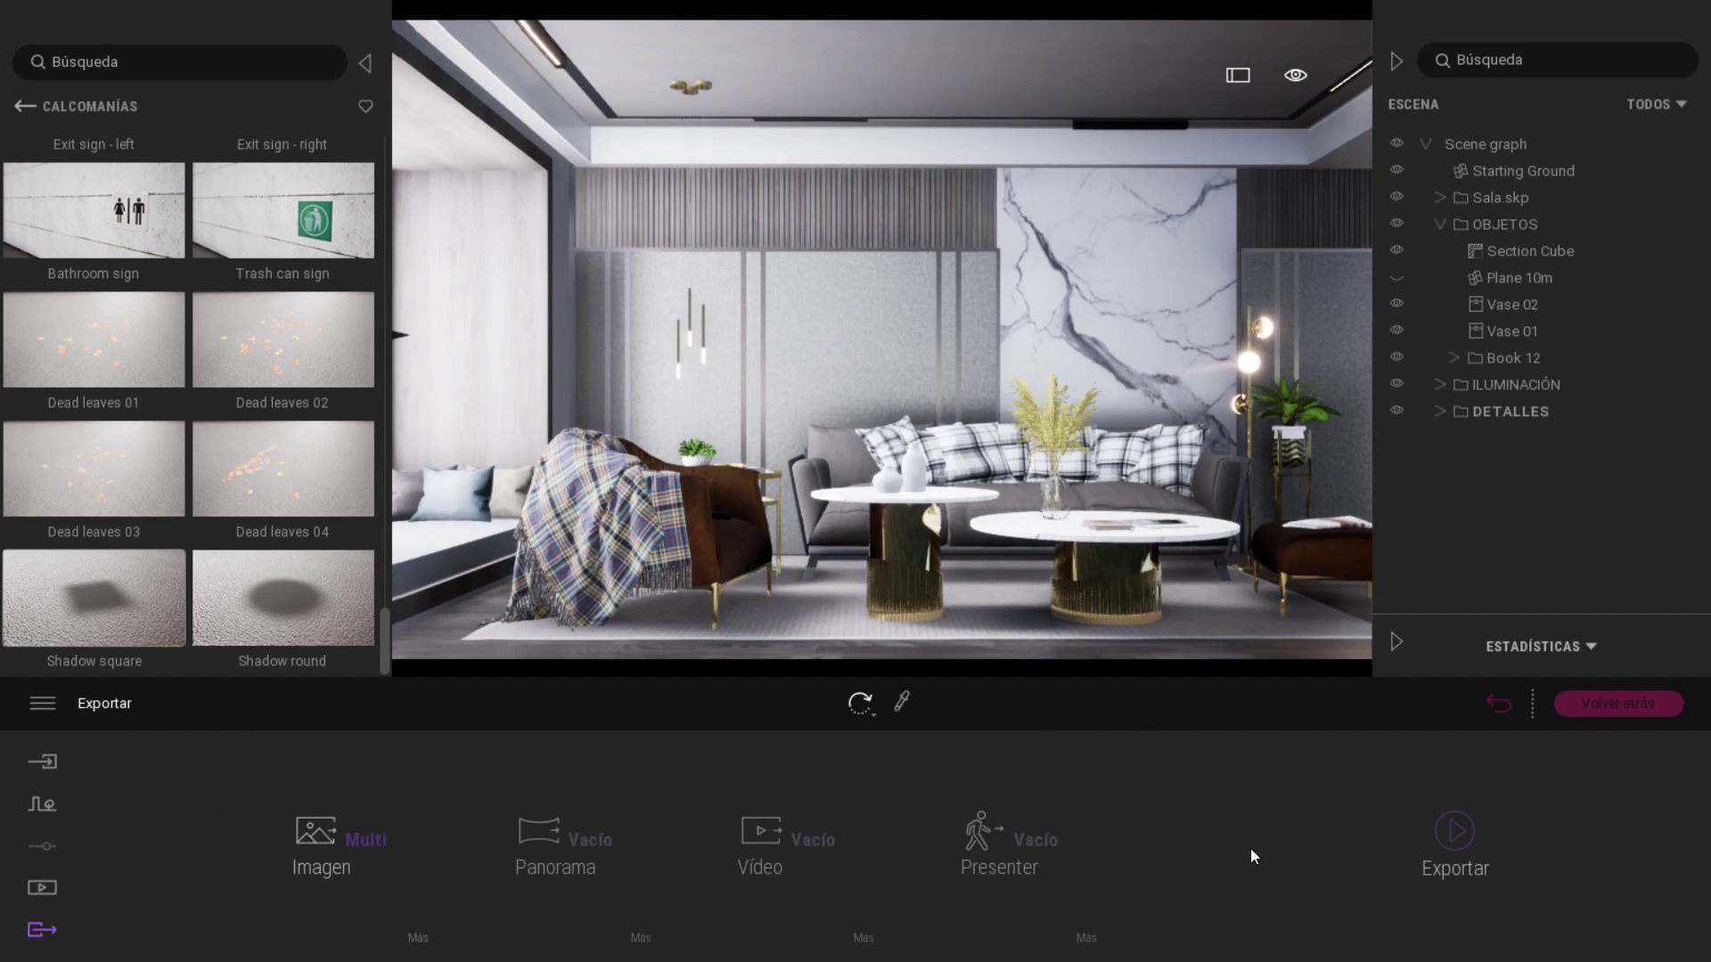
pyautogui.click(1454, 853)
pyautogui.click(1358, 772)
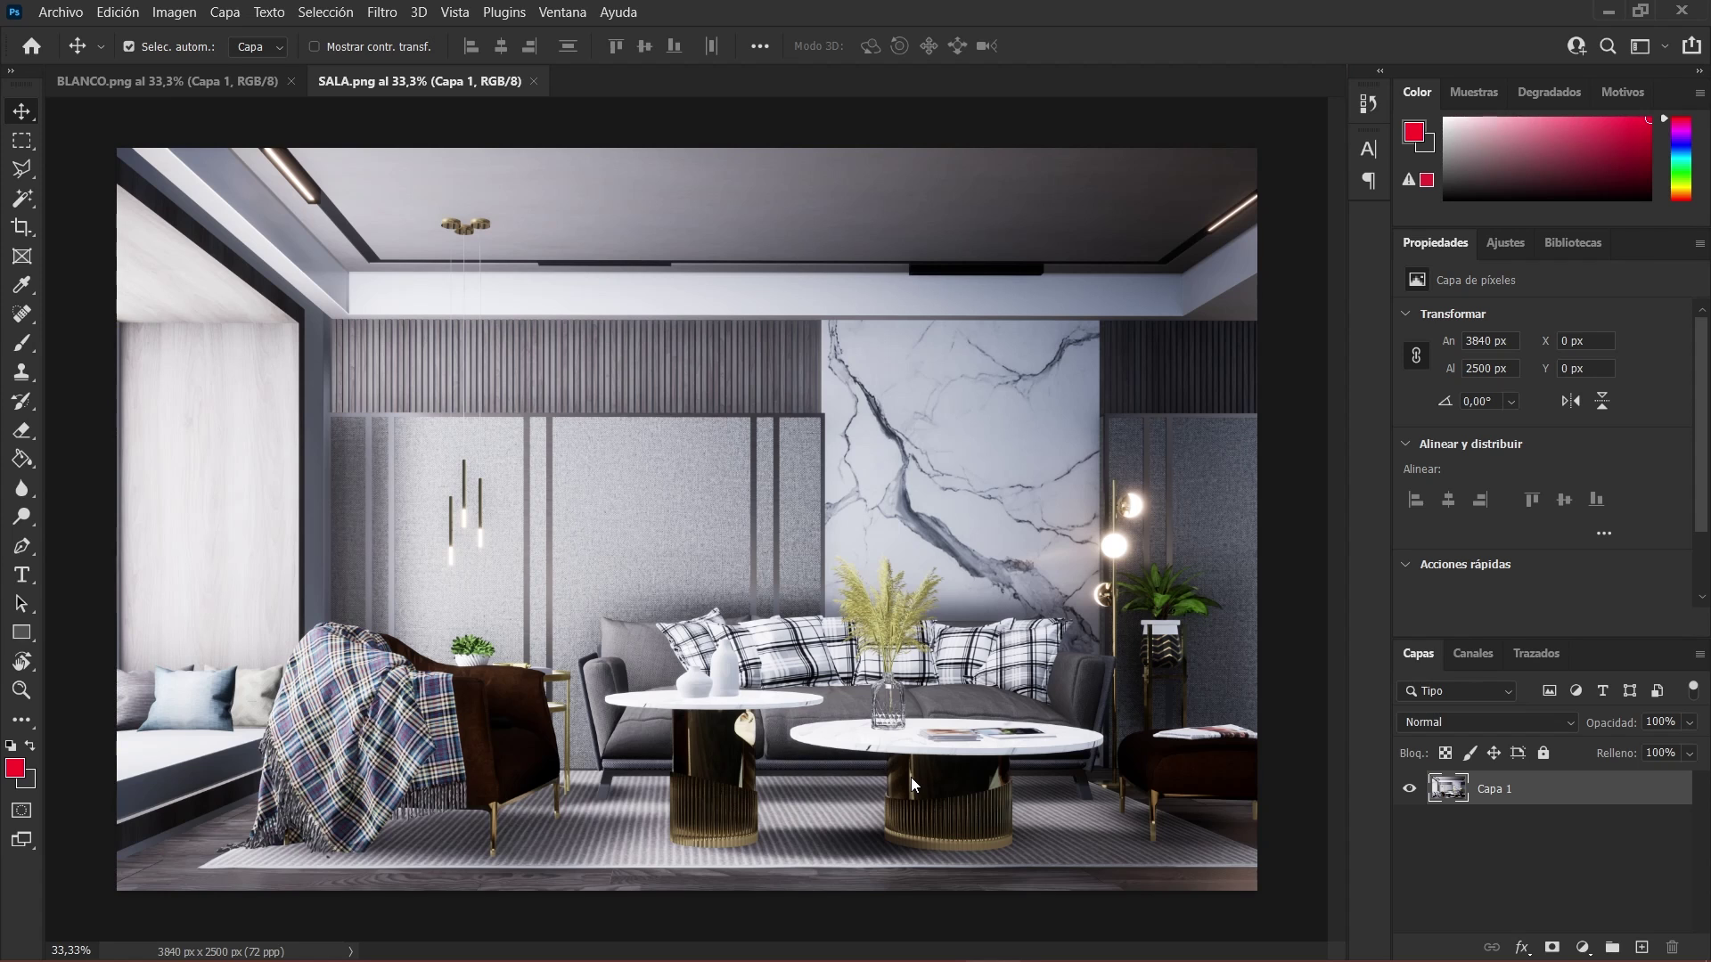
# Add a Curves adjustment layer that darkens the SALA render while lifting the shadows slightly.
pyautogui.click(454, 12)
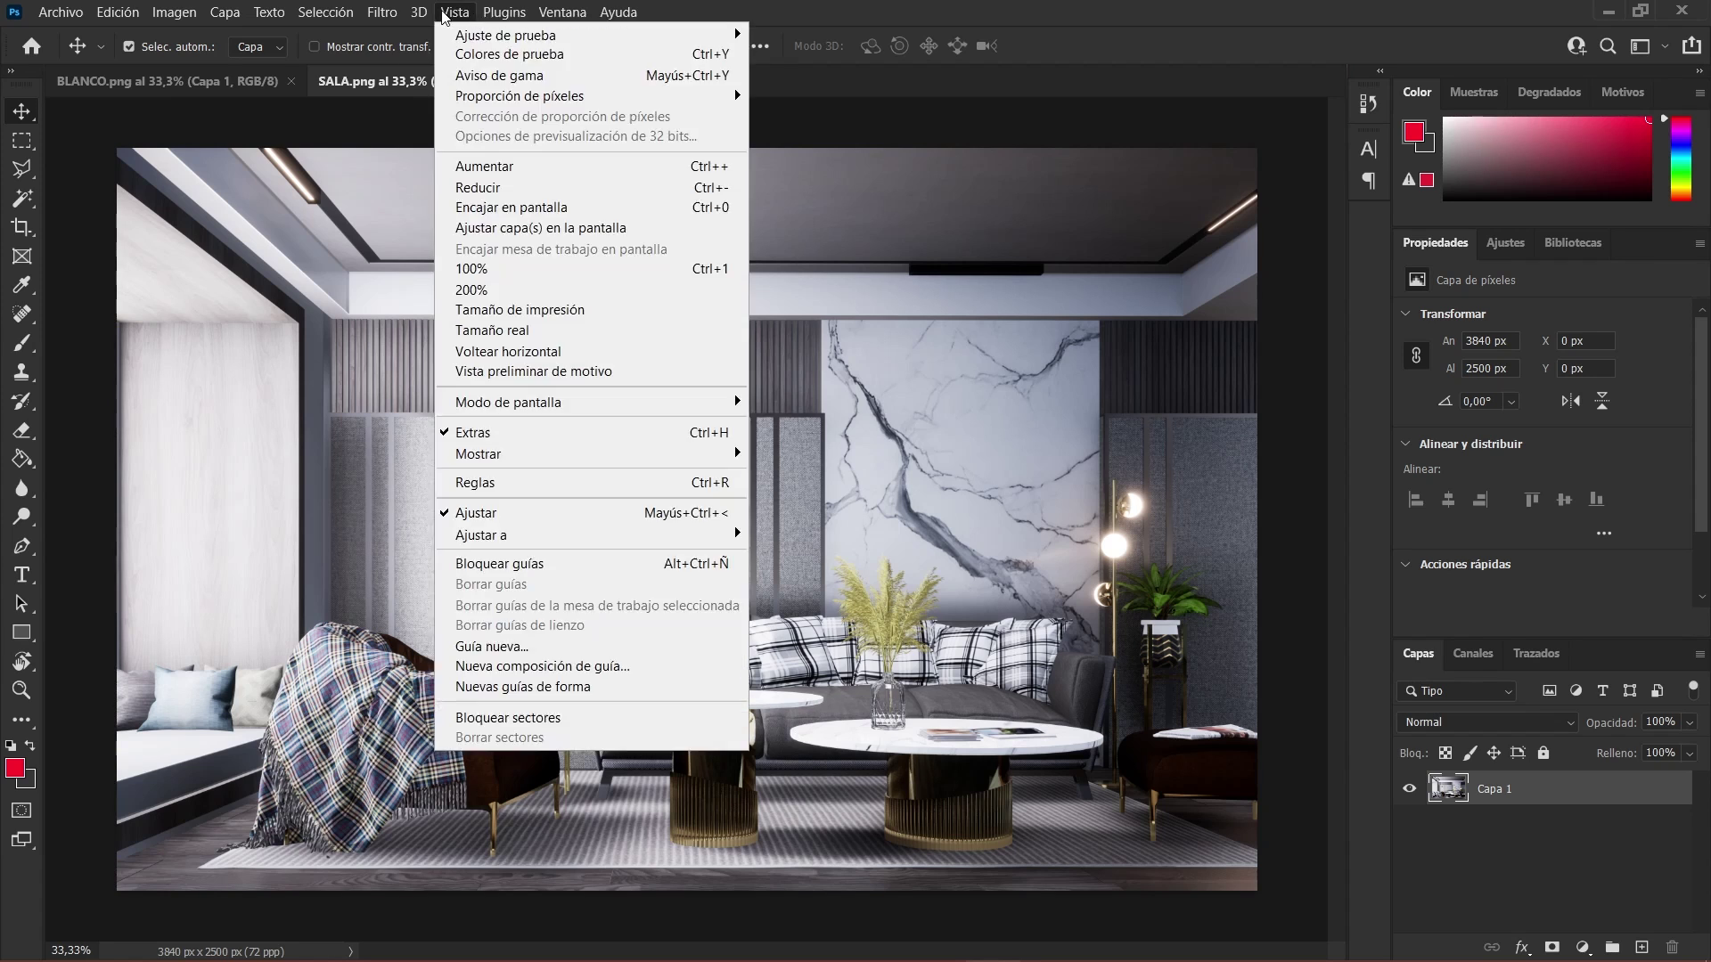
pyautogui.click(1583, 947)
pyautogui.click(1551, 684)
pyautogui.moveTo(1502, 540); pyautogui.dragTo(1502, 553)
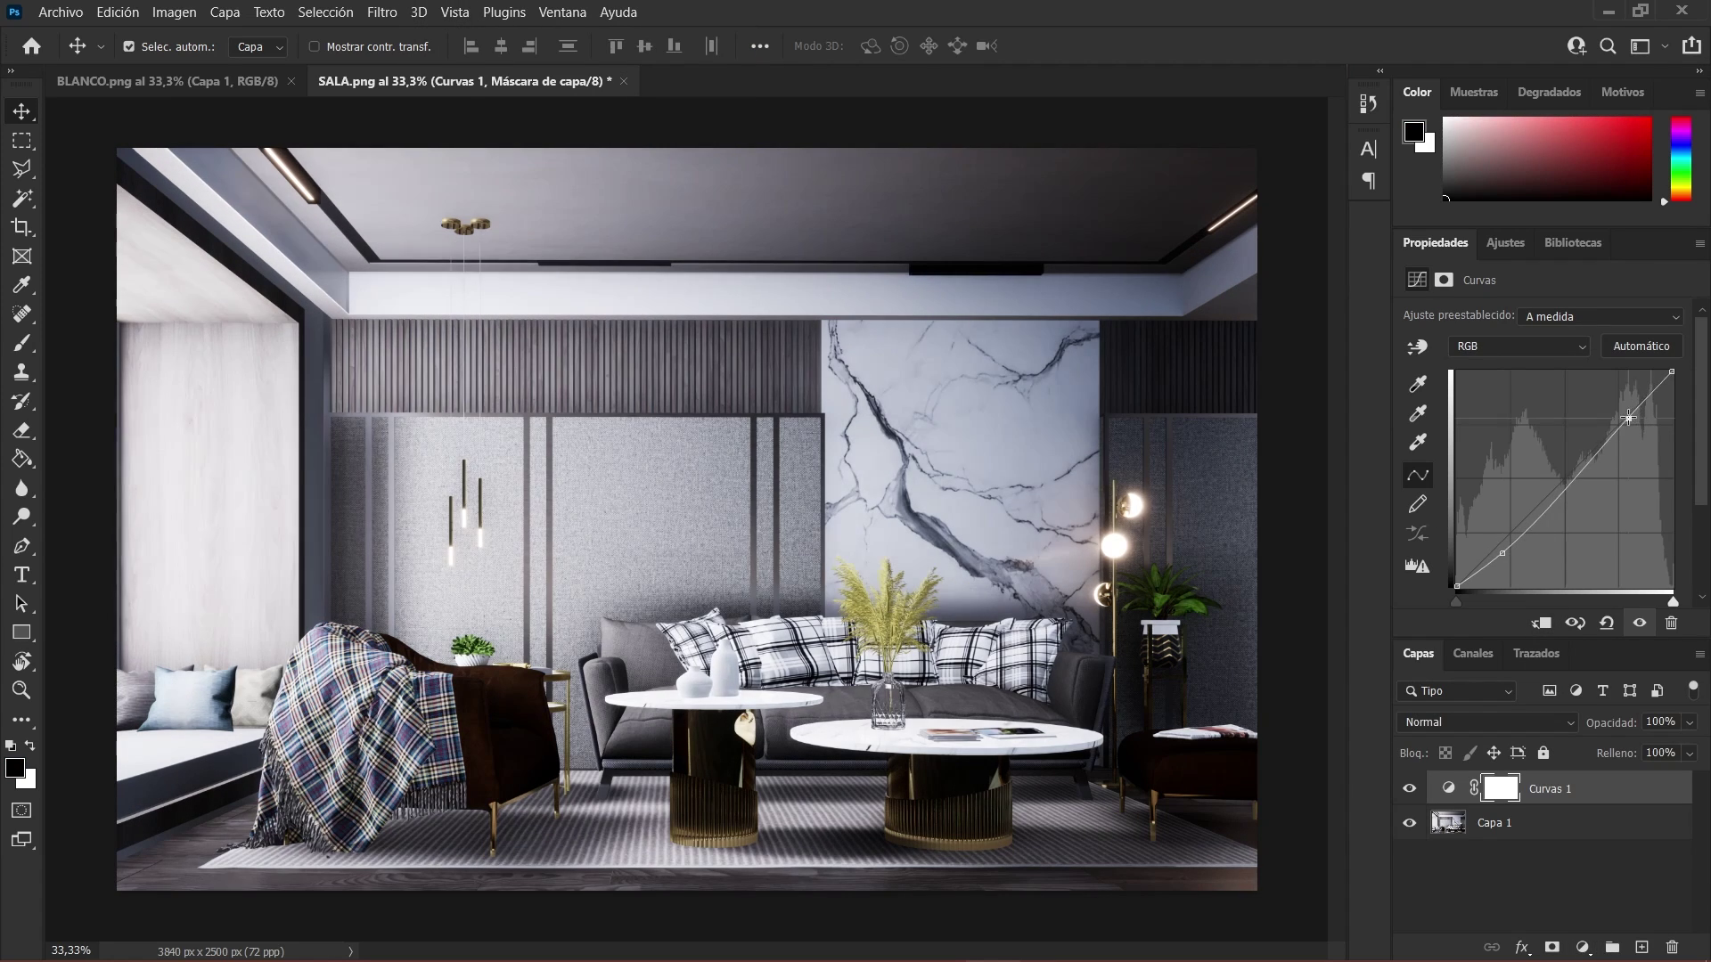
pyautogui.moveTo(1637, 404); pyautogui.dragTo(1637, 429)
pyautogui.moveTo(1502, 553); pyautogui.dragTo(1496, 550)
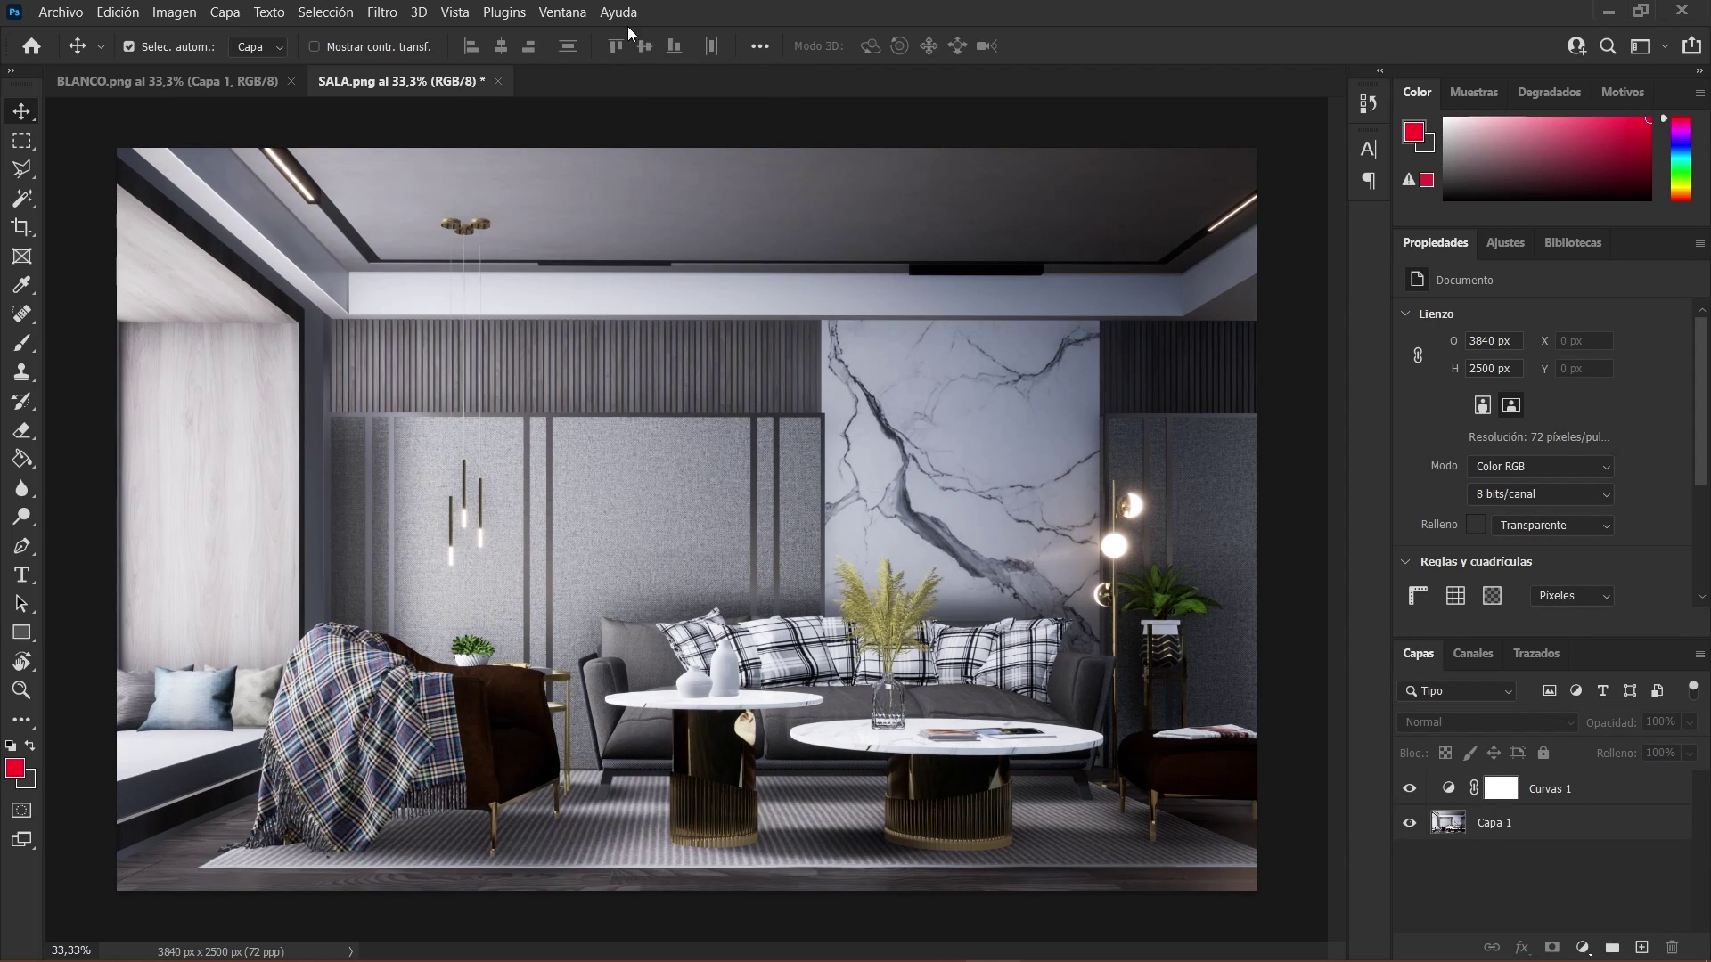
# Add a Hue/Saturation adjustment layer with lightness raised to +2.
pyautogui.click(1583, 947)
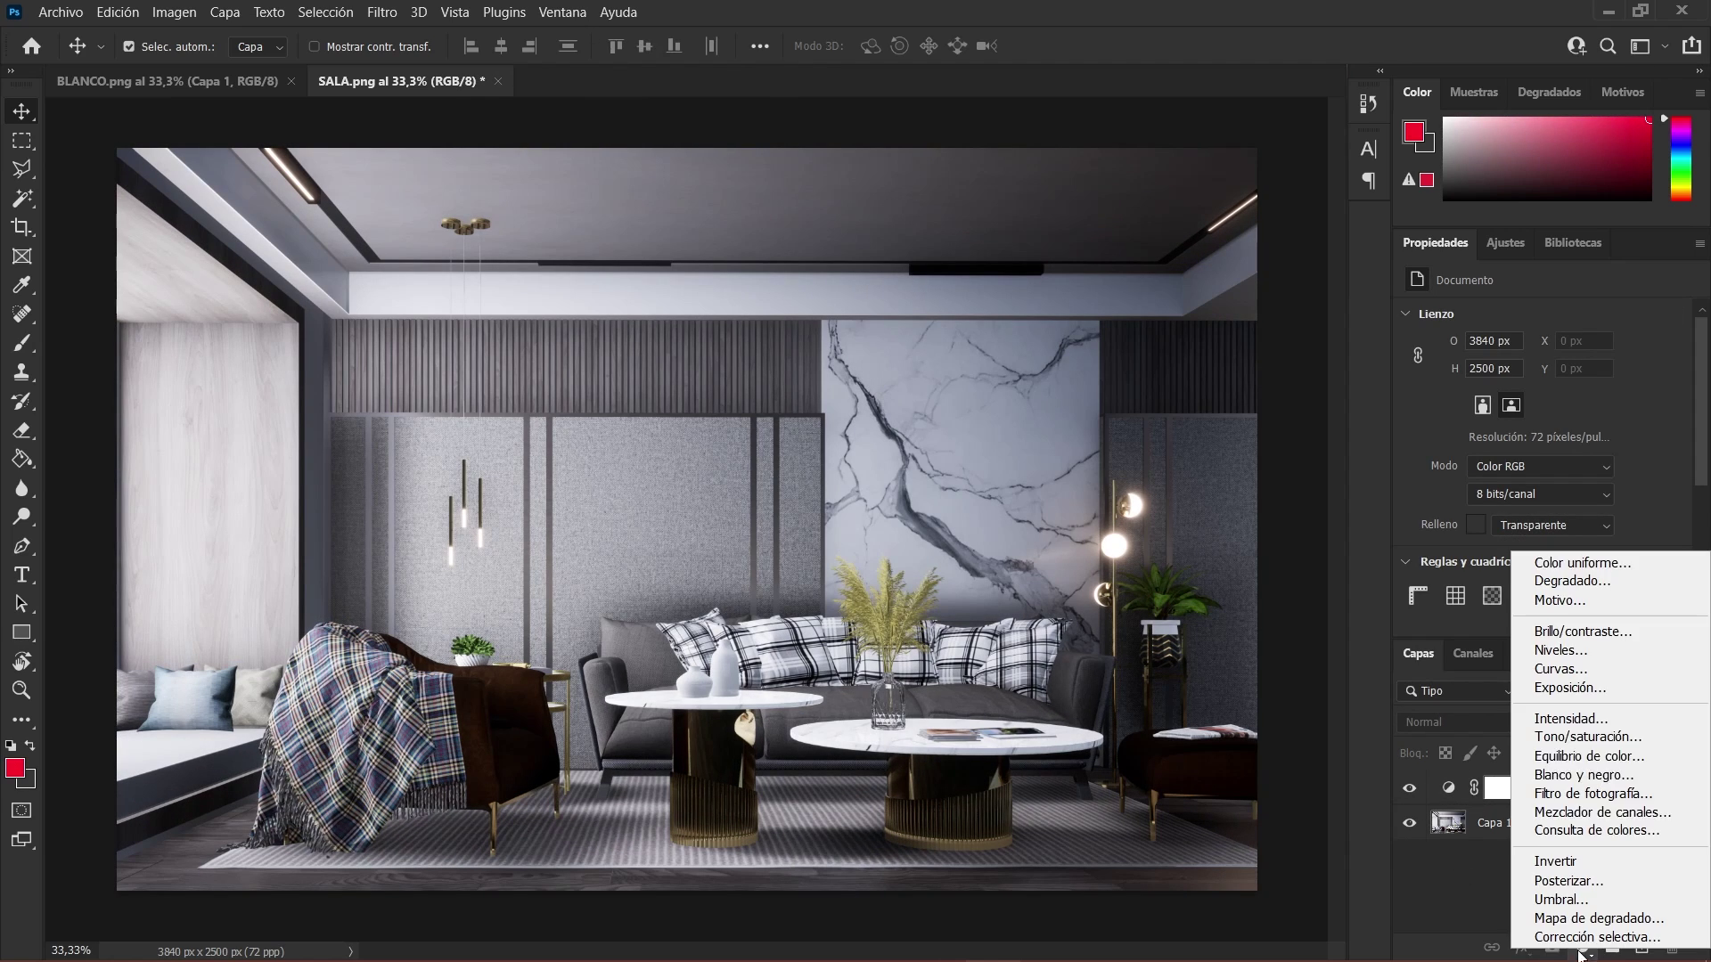
pyautogui.click(1470, 733)
pyautogui.moveTo(1542, 487); pyautogui.dragTo(1546, 490)
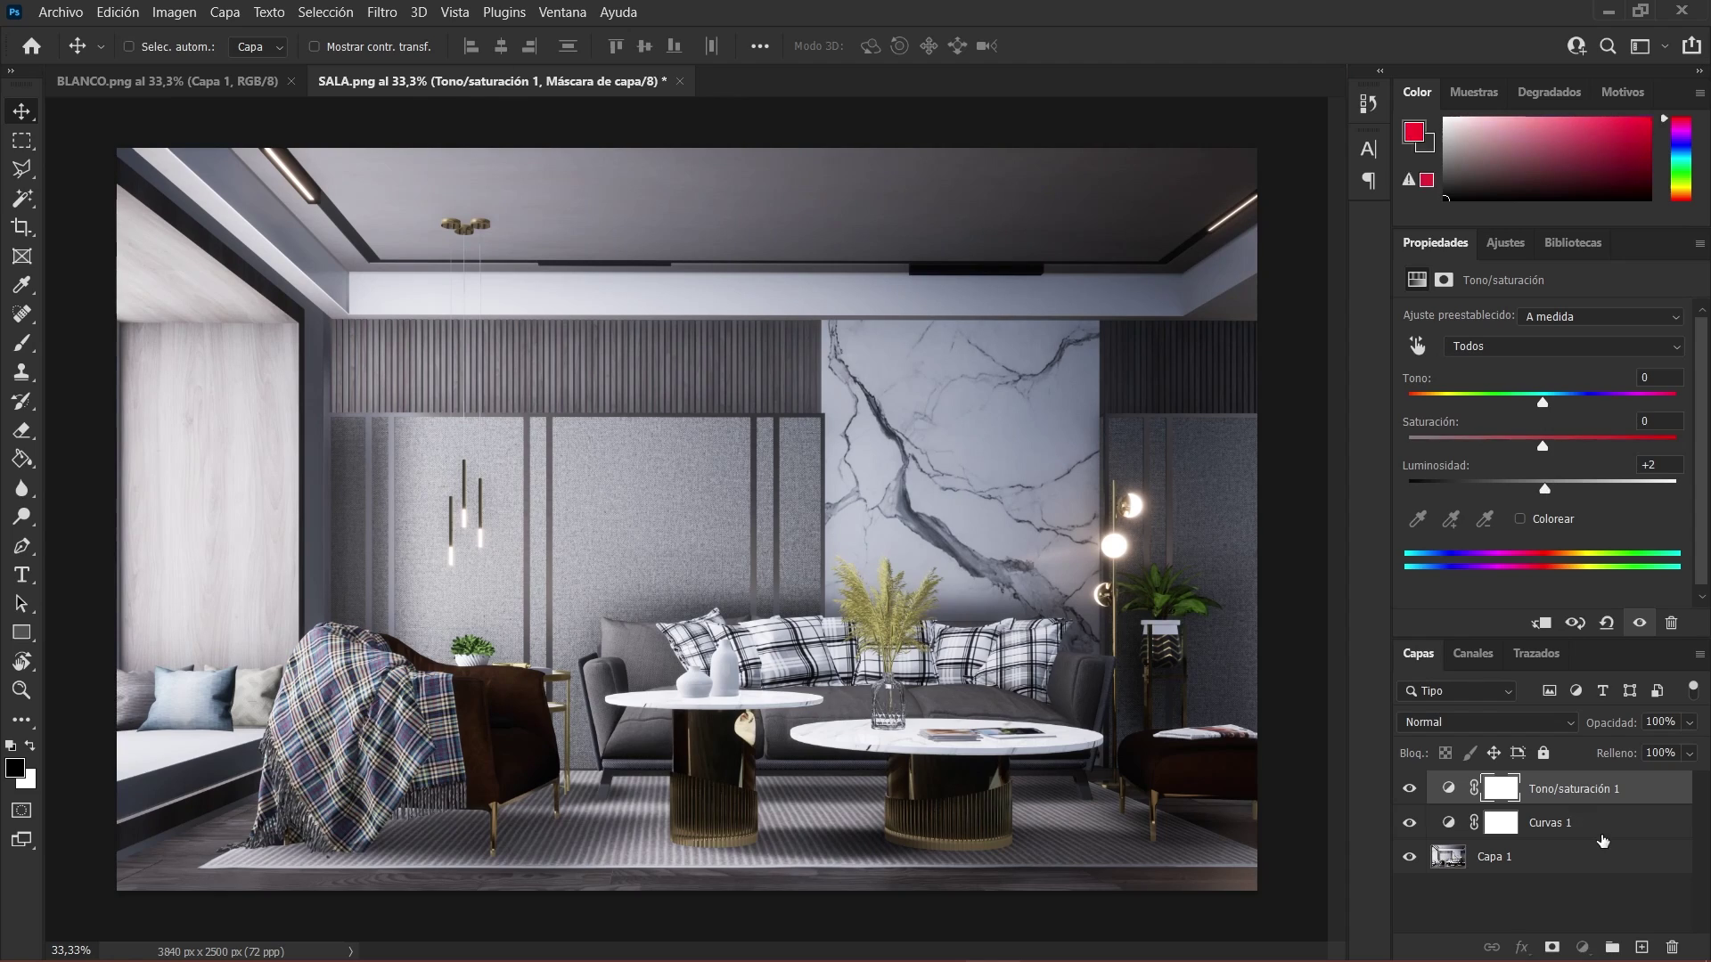
# Stamp all visible layers onto a new merged layer and group the two adjustment layers.
pyautogui.hotkey('ctrl', 'shift', 'e')
pyautogui.doubleClick(1526, 788)
pyautogui.write('SALA')
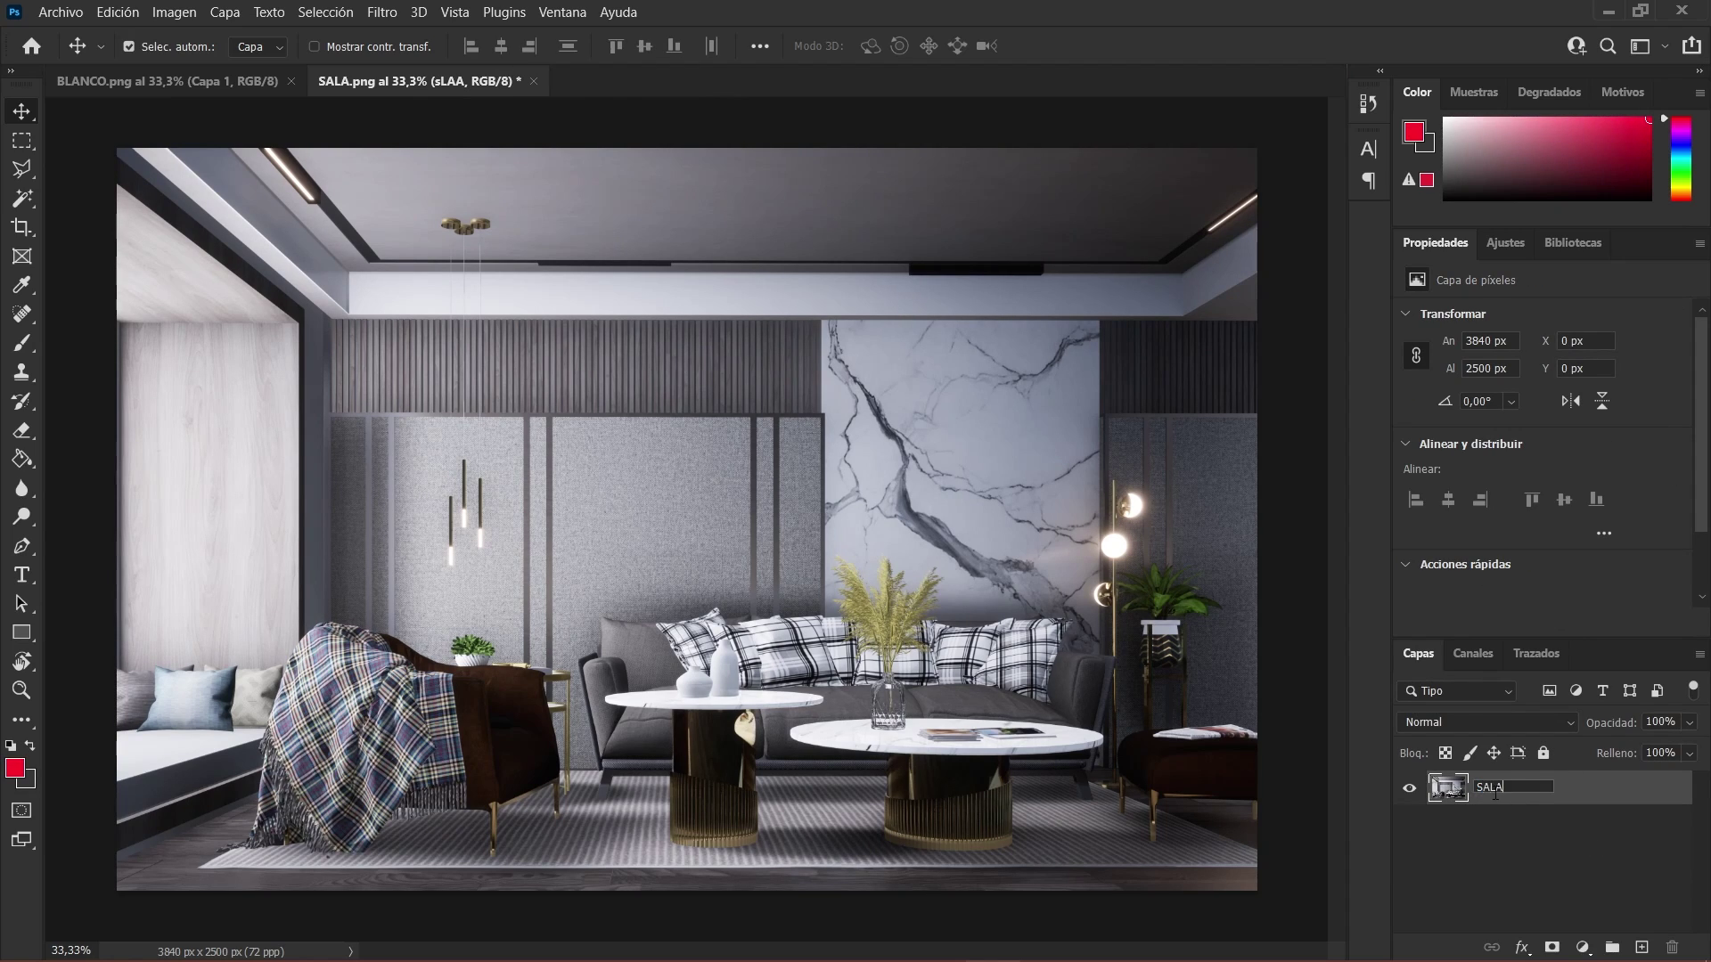
pyautogui.press('Return')
pyautogui.hotkey('ctrl', 'z')
pyautogui.hotkey('ctrl', 'shift', 'alt', 'e')
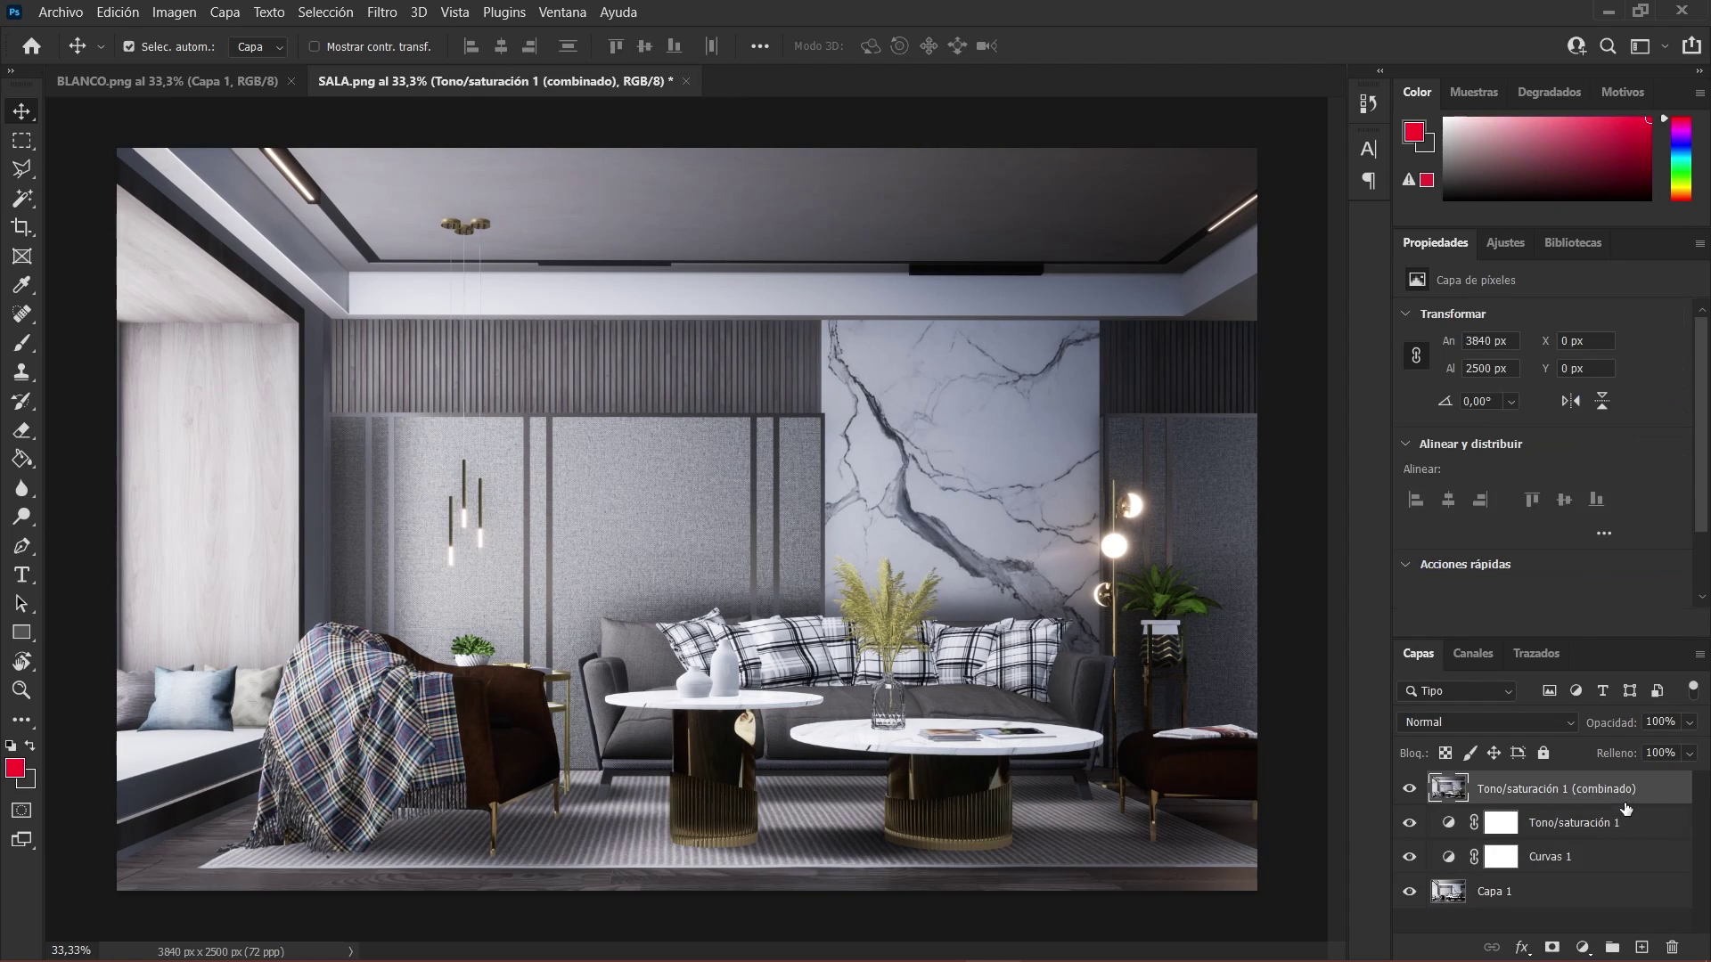
pyautogui.hotkey('ctrl', 'g')
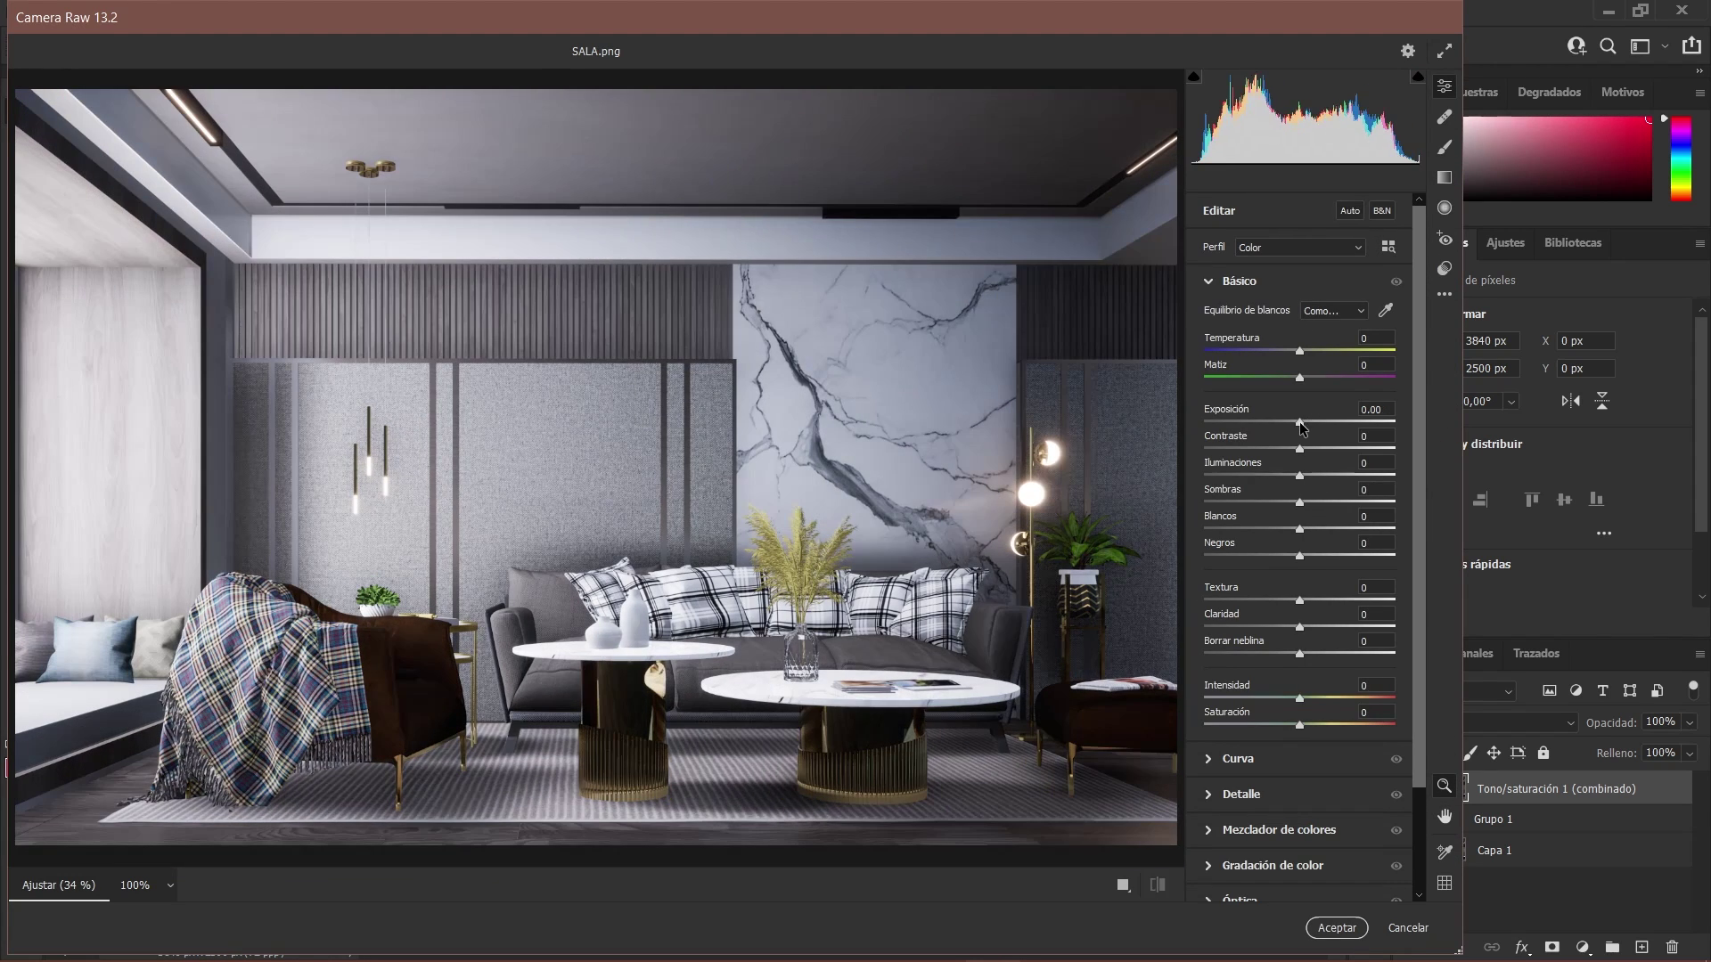
# In Camera Raw, raise exposure to +0.20 and contrast to +14, and pull whites to -34.
pyautogui.moveTo(1300, 429); pyautogui.dragTo(1300, 455)
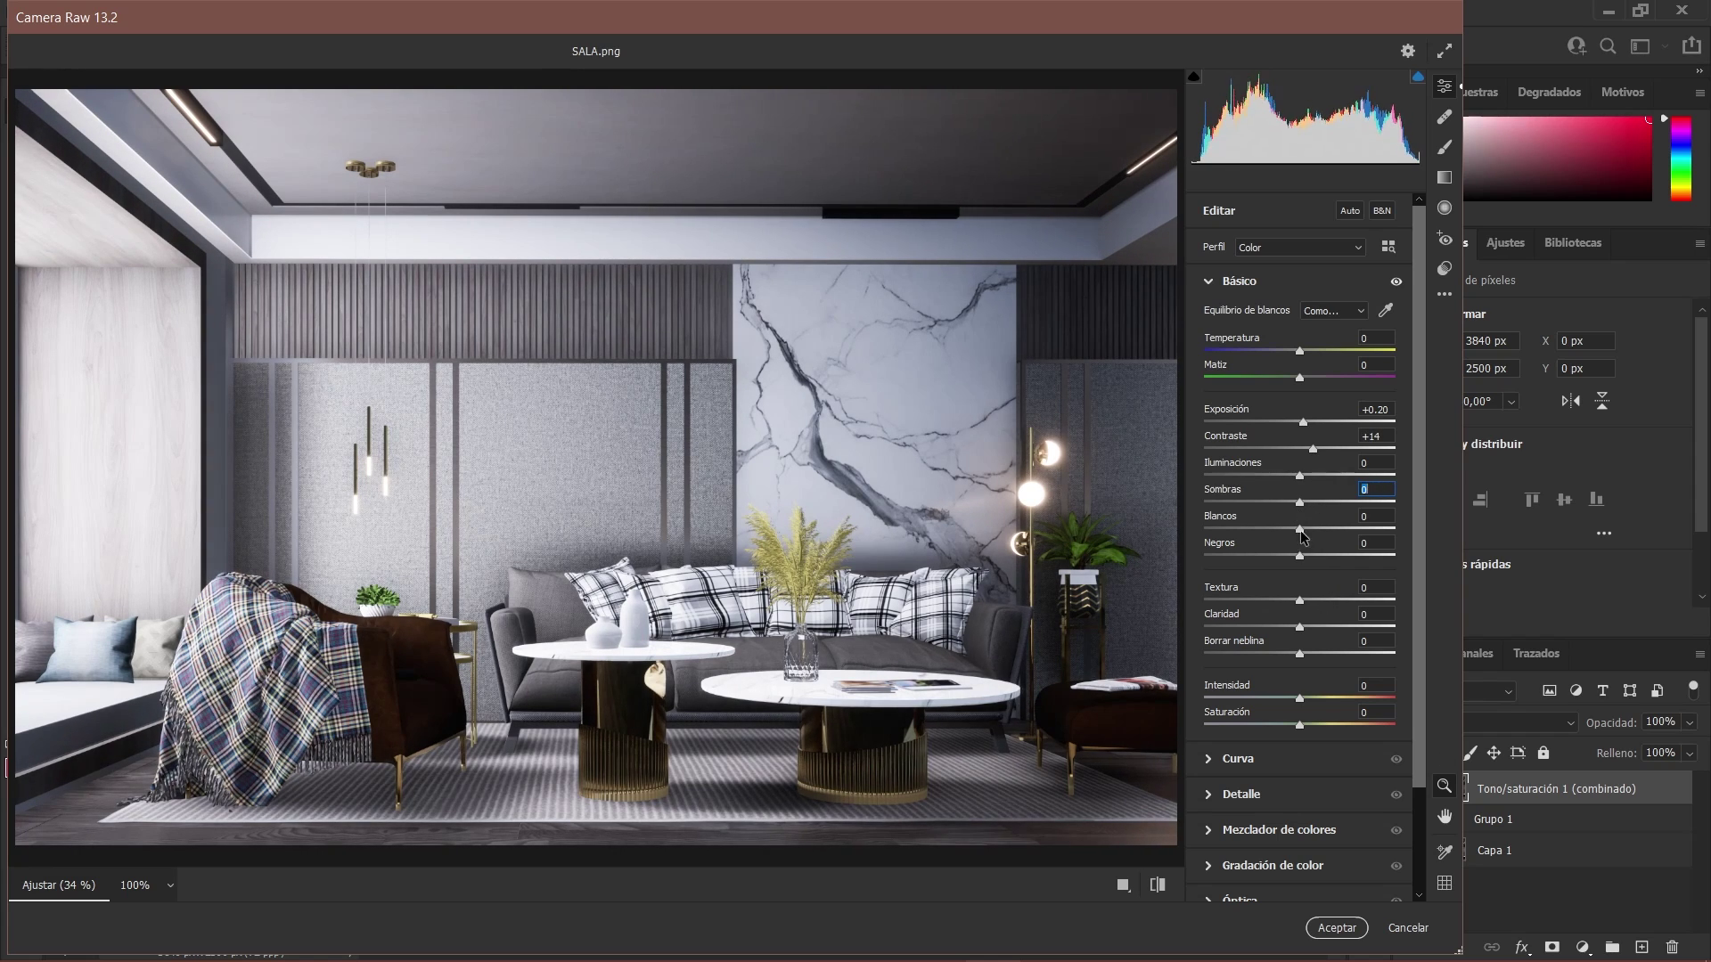
pyautogui.moveTo(1261, 533); pyautogui.dragTo(1268, 533)
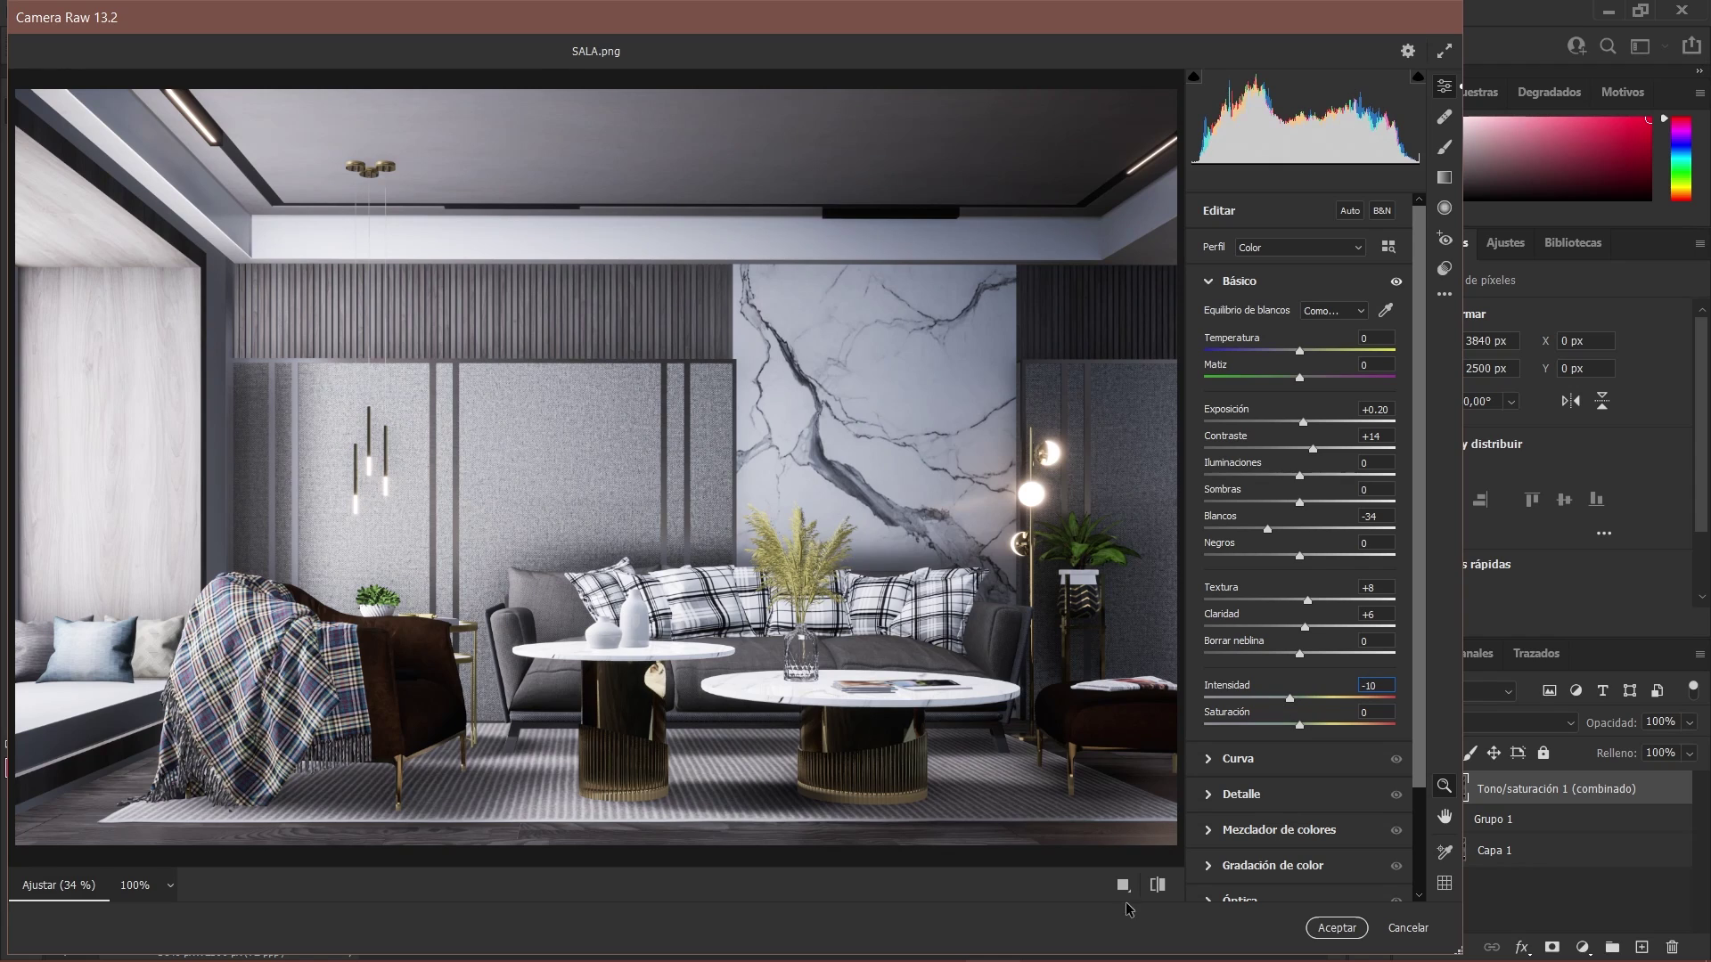
pyautogui.click(1152, 891)
pyautogui.click(1158, 884)
# Add a -10 vignette under Effects and apply the Camera Raw grade to the layer.
pyautogui.click(1238, 281)
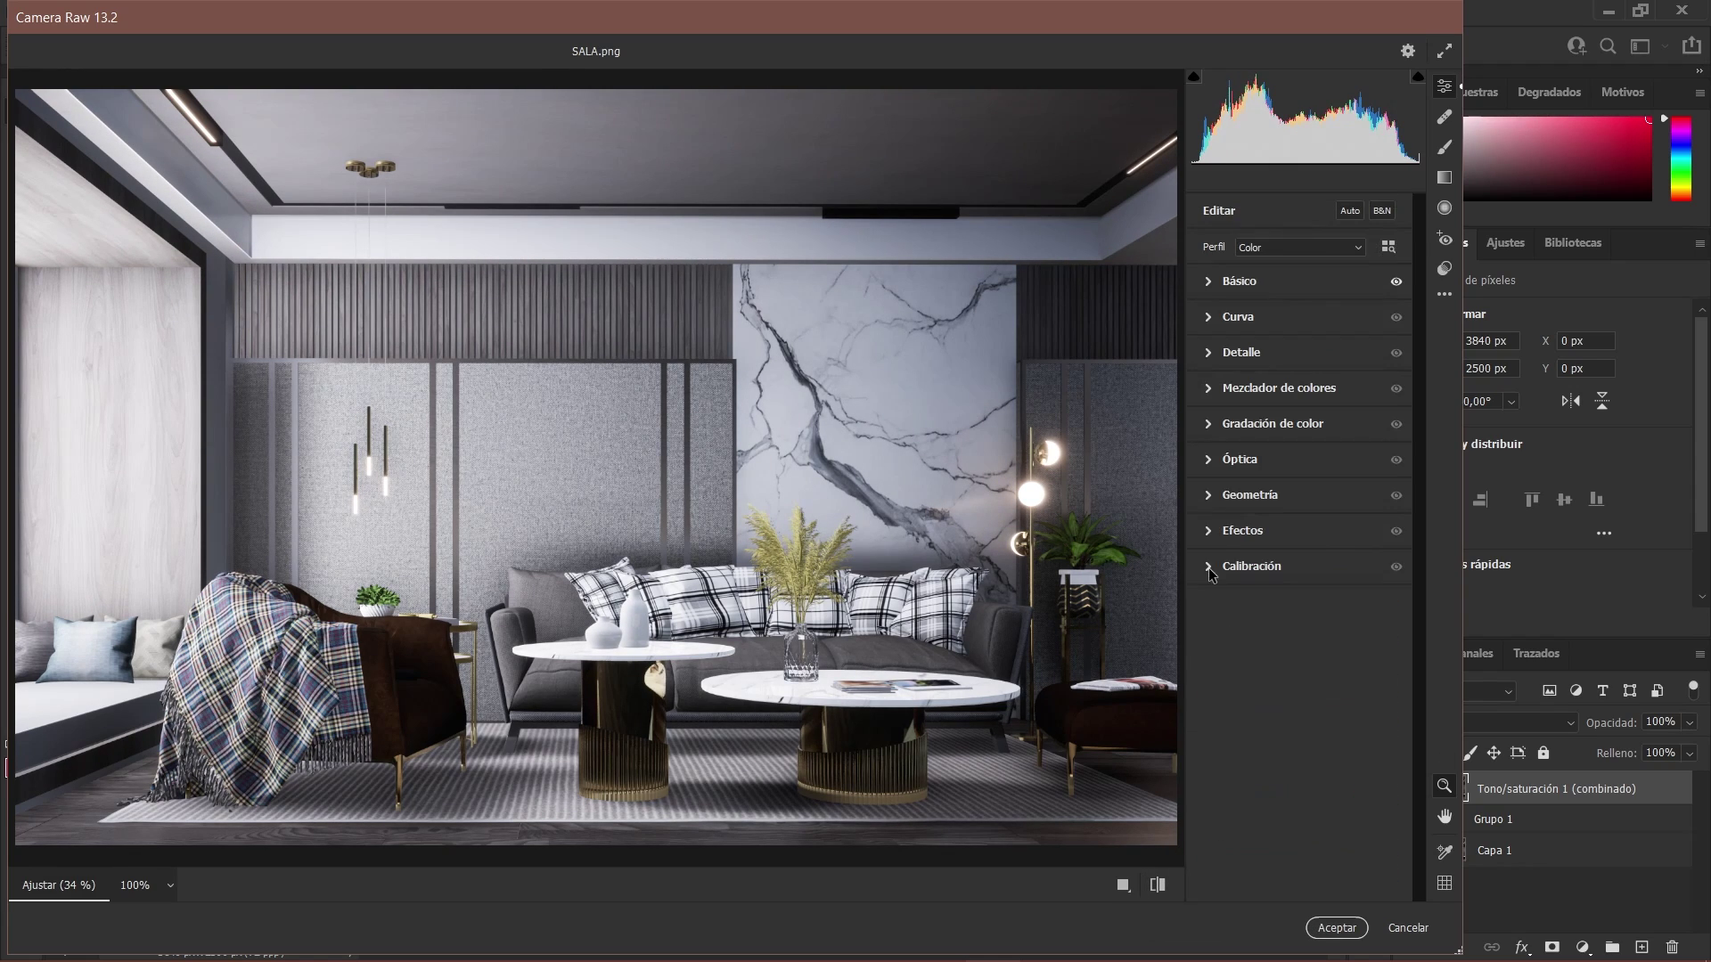
pyautogui.click(1242, 530)
pyautogui.moveTo(1299, 608); pyautogui.dragTo(1290, 610)
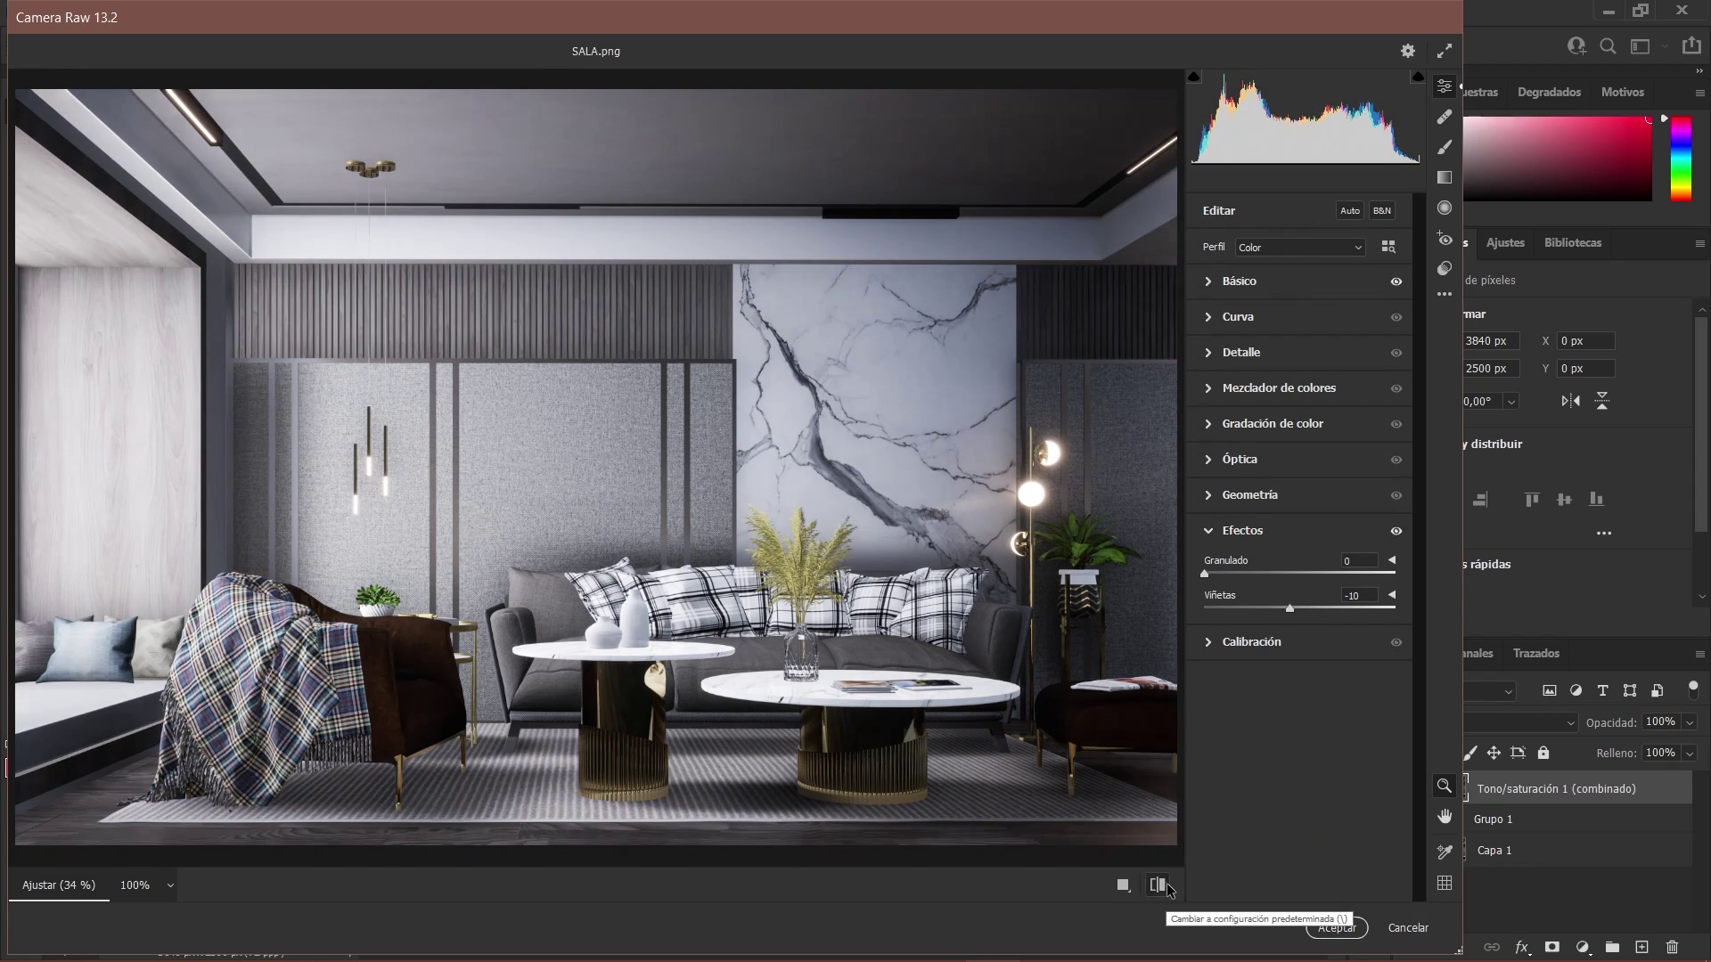
pyautogui.click(1336, 927)
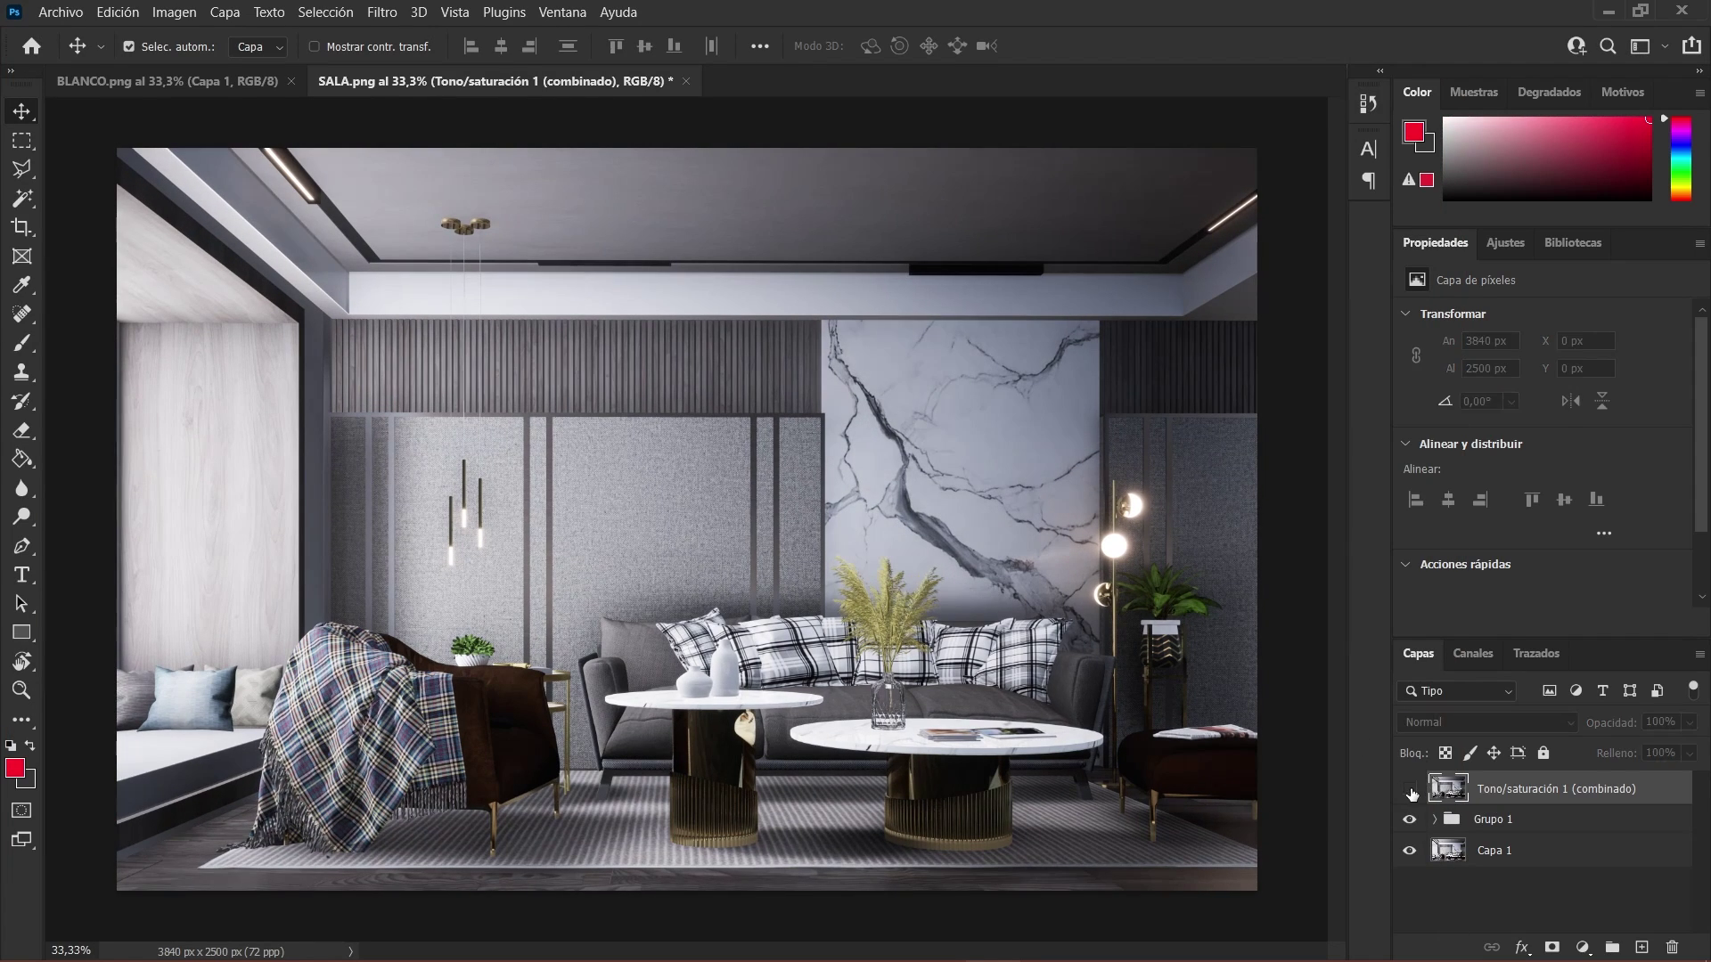
# Hide the graded SALA layers and add a two-point Curves adjustment layer to the BLANCO render.
pyautogui.click(1292, 745)
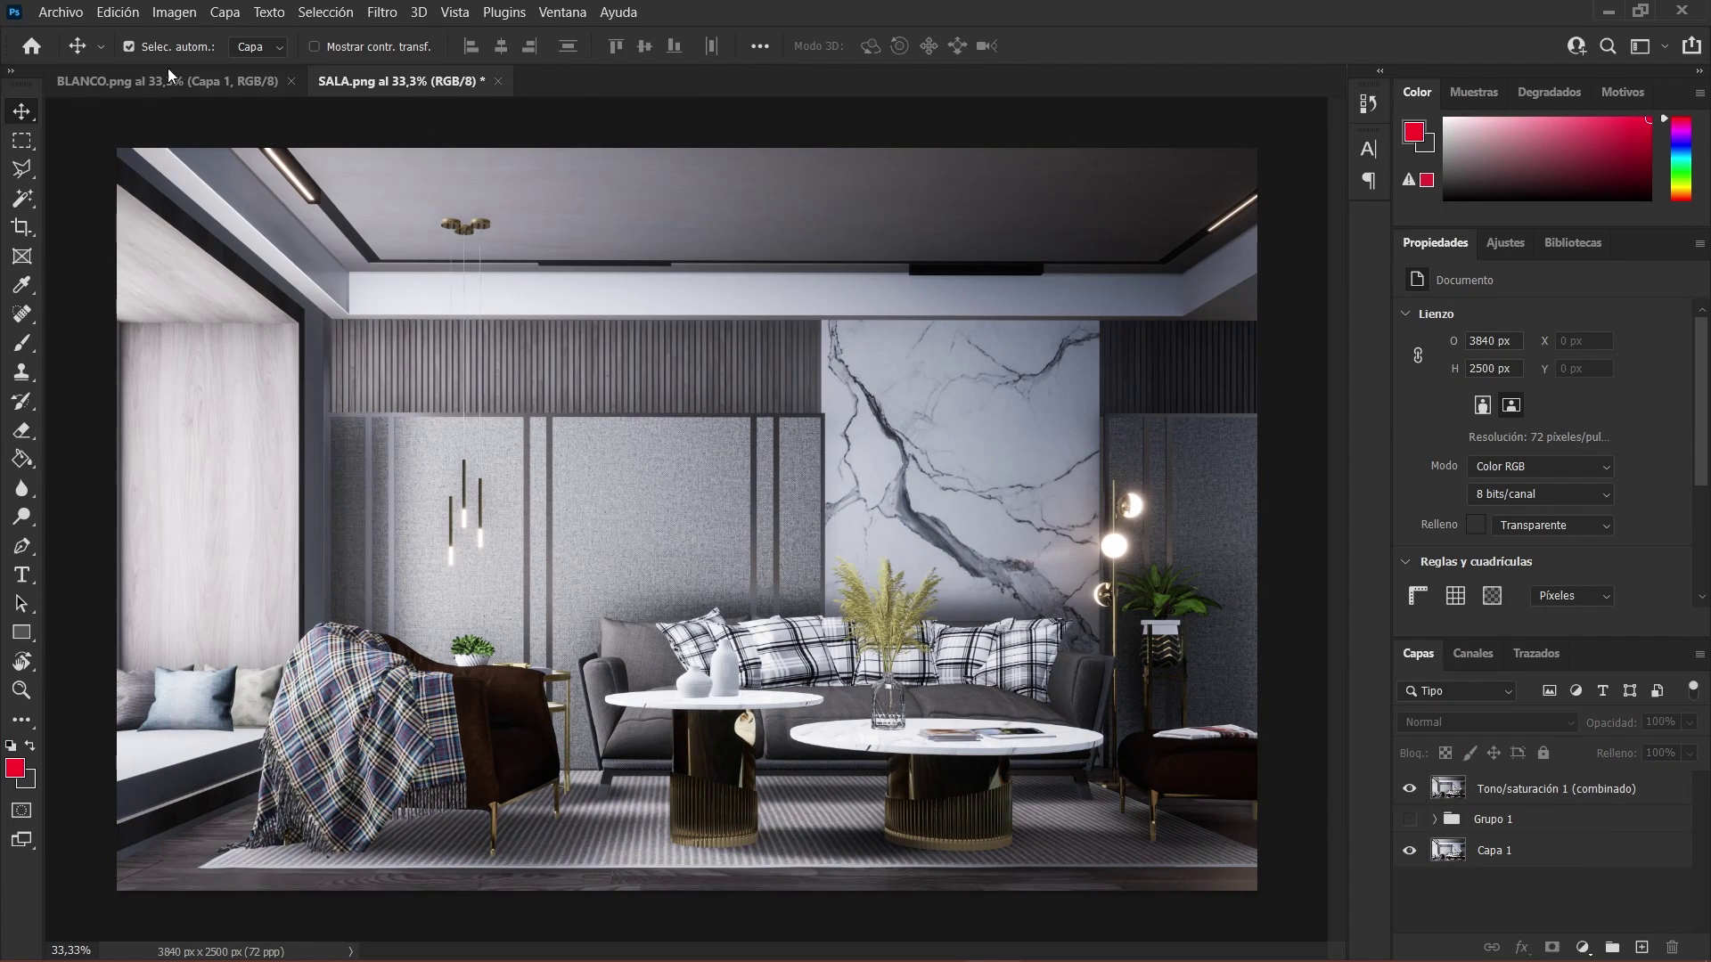
pyautogui.click(167, 80)
pyautogui.click(1582, 947)
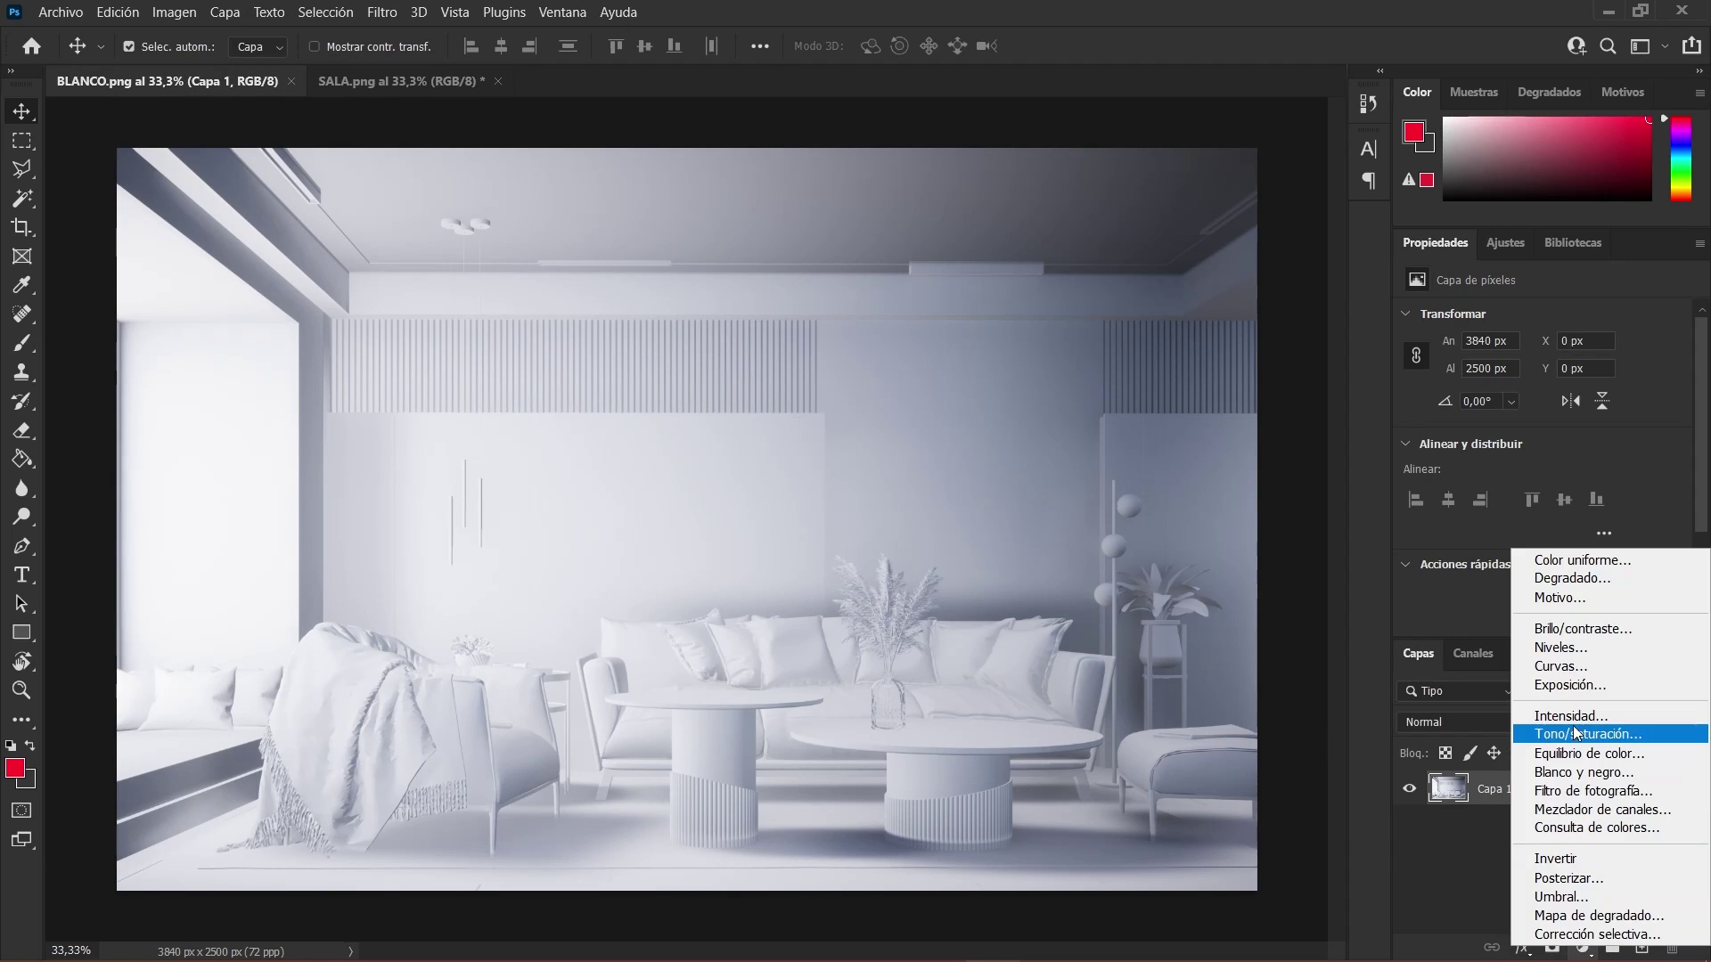
pyautogui.click(1550, 668)
pyautogui.moveTo(1565, 479); pyautogui.dragTo(1524, 536)
pyautogui.moveTo(1603, 419); pyautogui.dragTo(1619, 441)
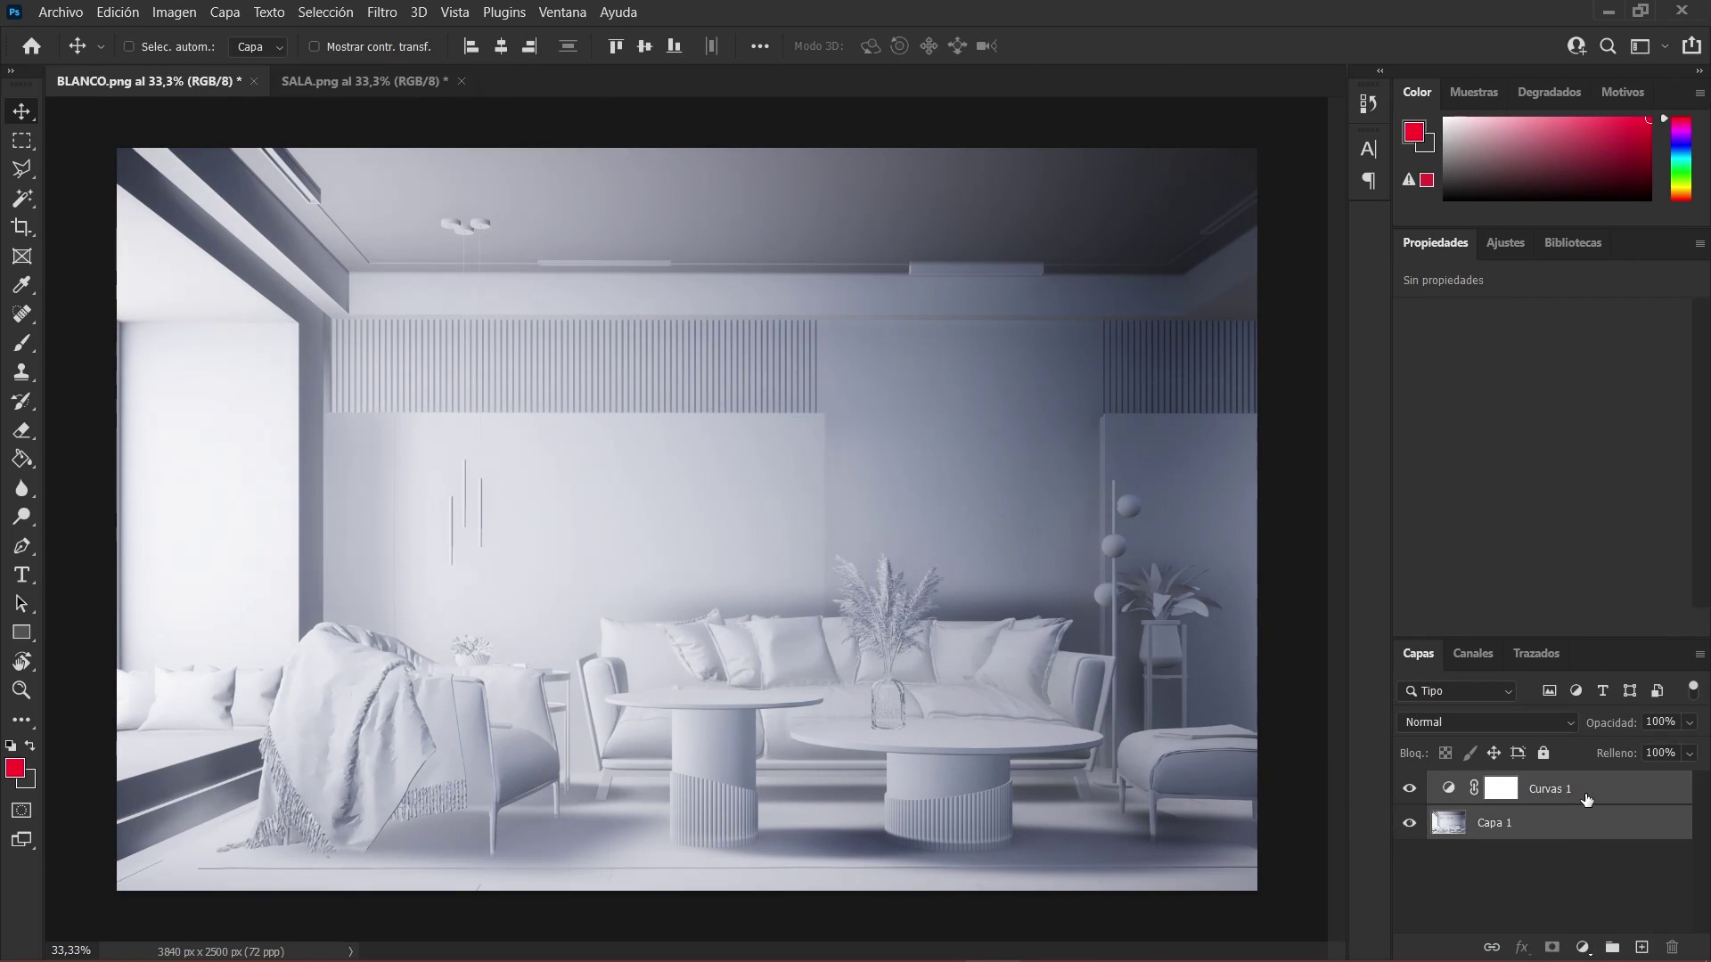
# Add an Exposure adjustment layer that brightens BLANCO and raises its gamma.
pyautogui.click(1582, 947)
pyautogui.click(1551, 687)
pyautogui.moveTo(1542, 372); pyautogui.dragTo(1545, 459)
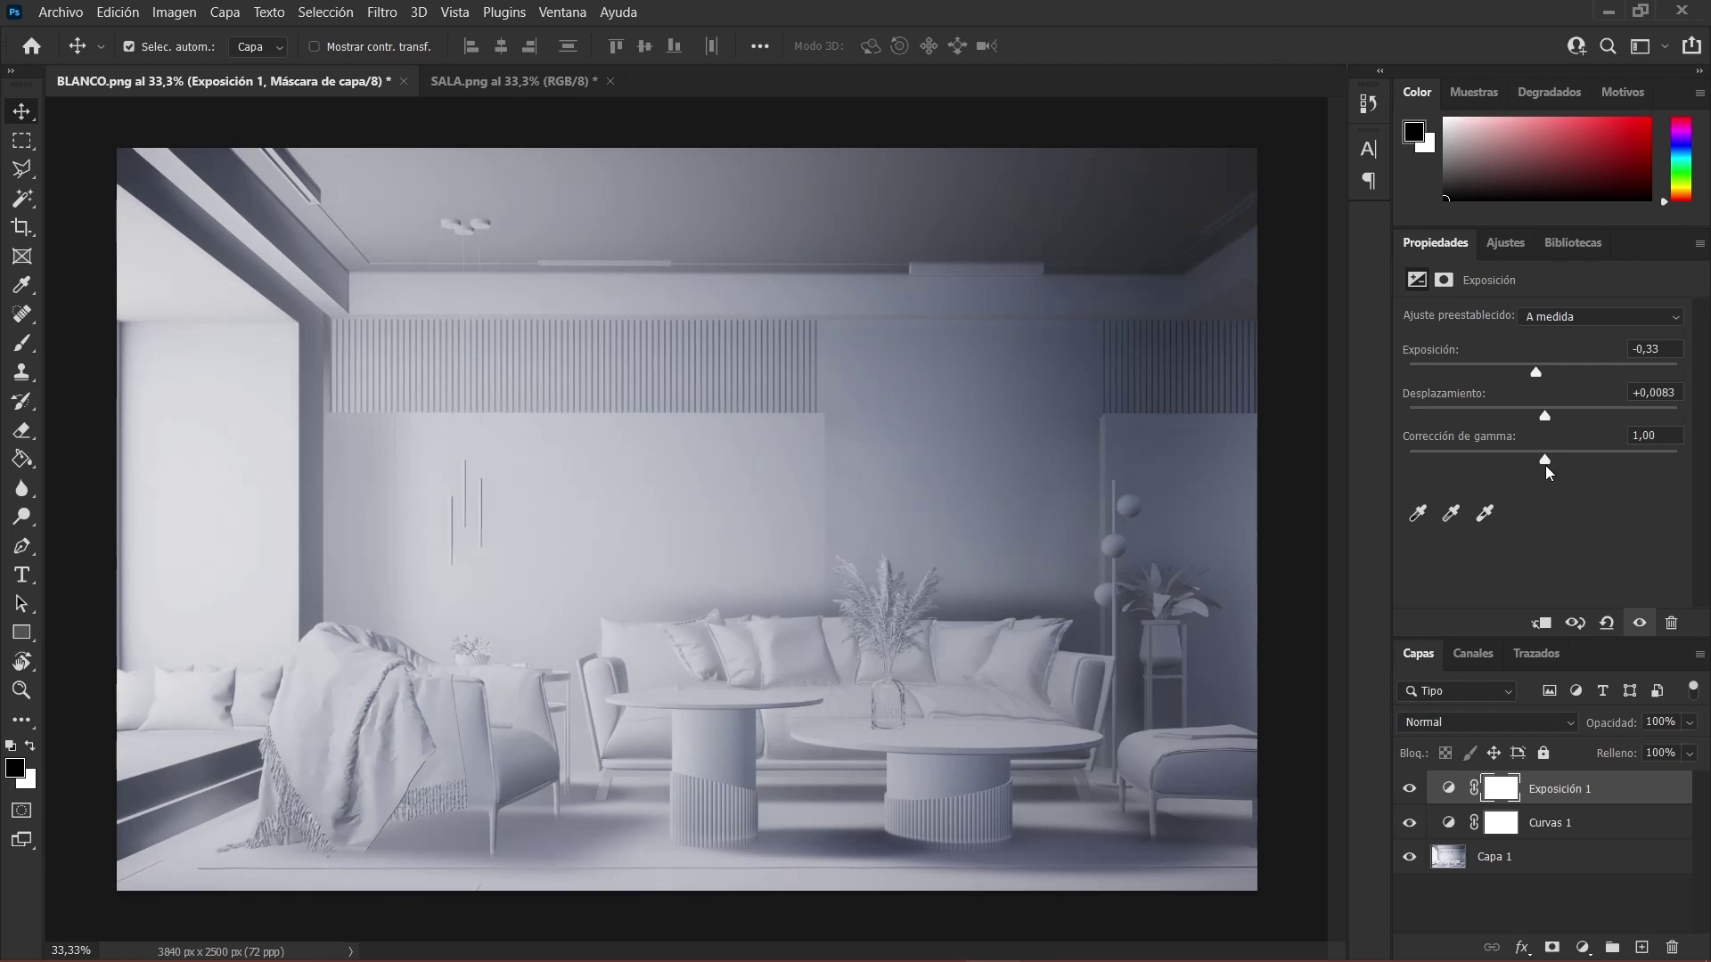
pyautogui.moveTo(1535, 372)
pyautogui.mouseDown()
pyautogui.moveTo(1554, 417)
pyautogui.moveTo(1539, 461)
pyautogui.mouseUp()
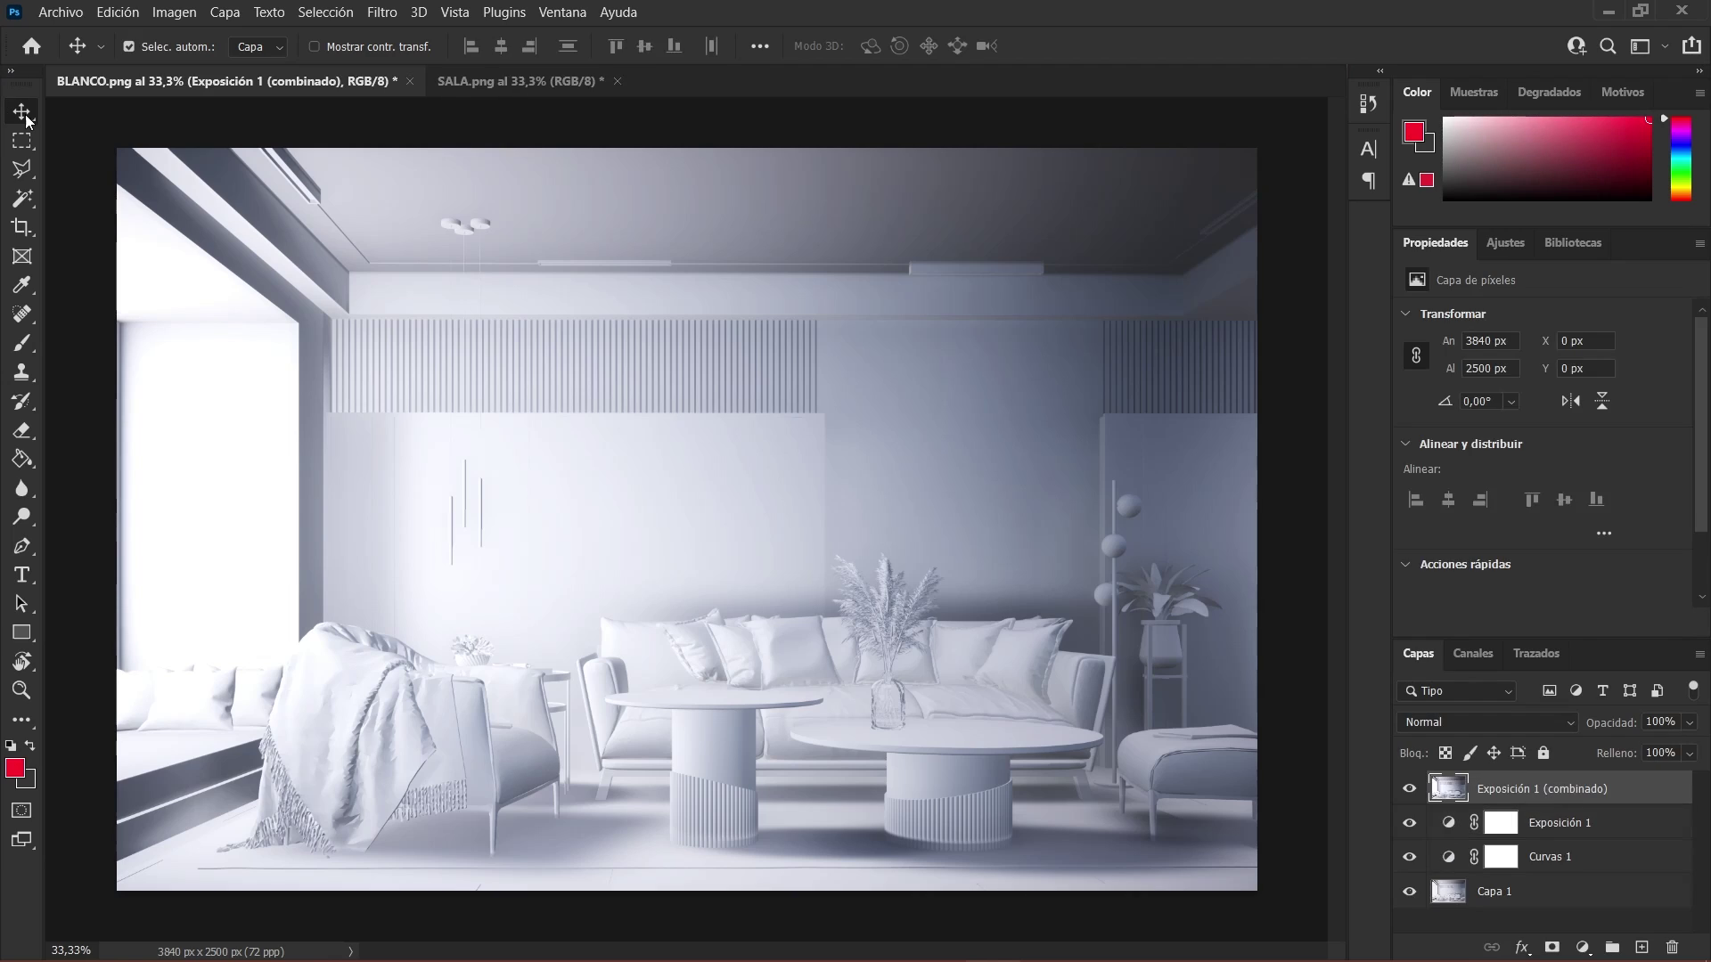
# Set the white overlay to Multiplicar blend mode at 53% opacity.
pyautogui.click(1486, 722)
pyautogui.click(1452, 497)
pyautogui.moveTo(1629, 725); pyautogui.dragTo(1579, 727)
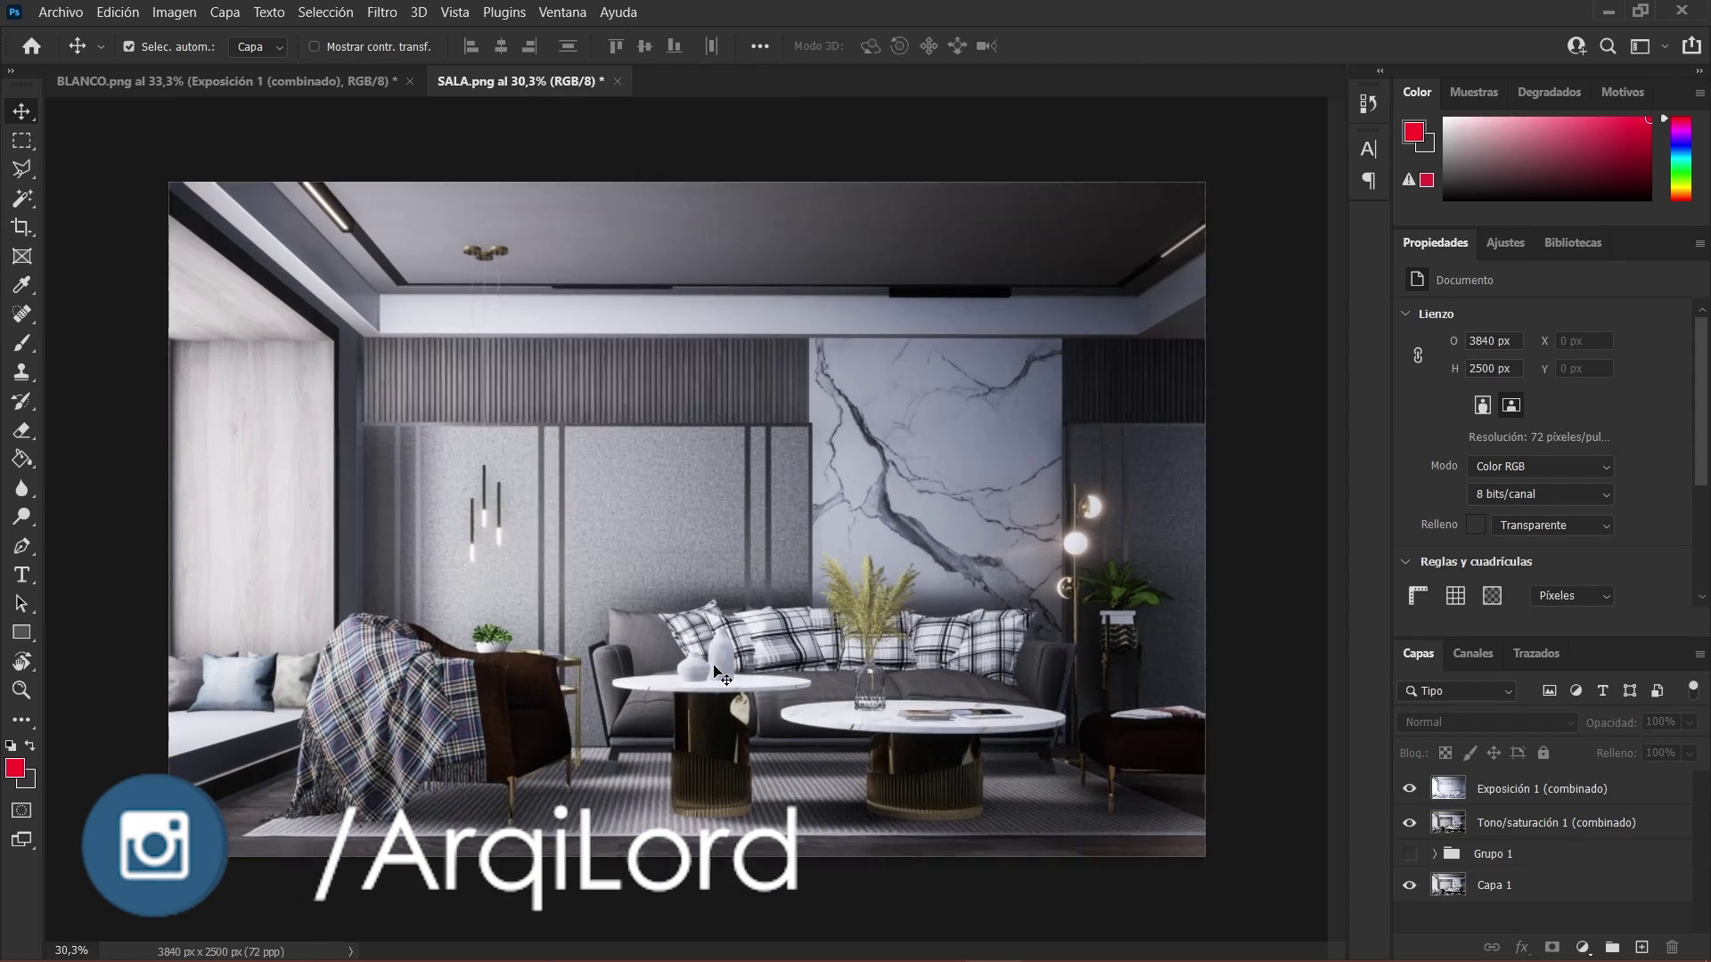
# Save the render as a JPEG named SALA in the Renders folder.
pyautogui.click(60, 12)
pyautogui.click(130, 260)
pyautogui.click(761, 691)
pyautogui.click(704, 492)
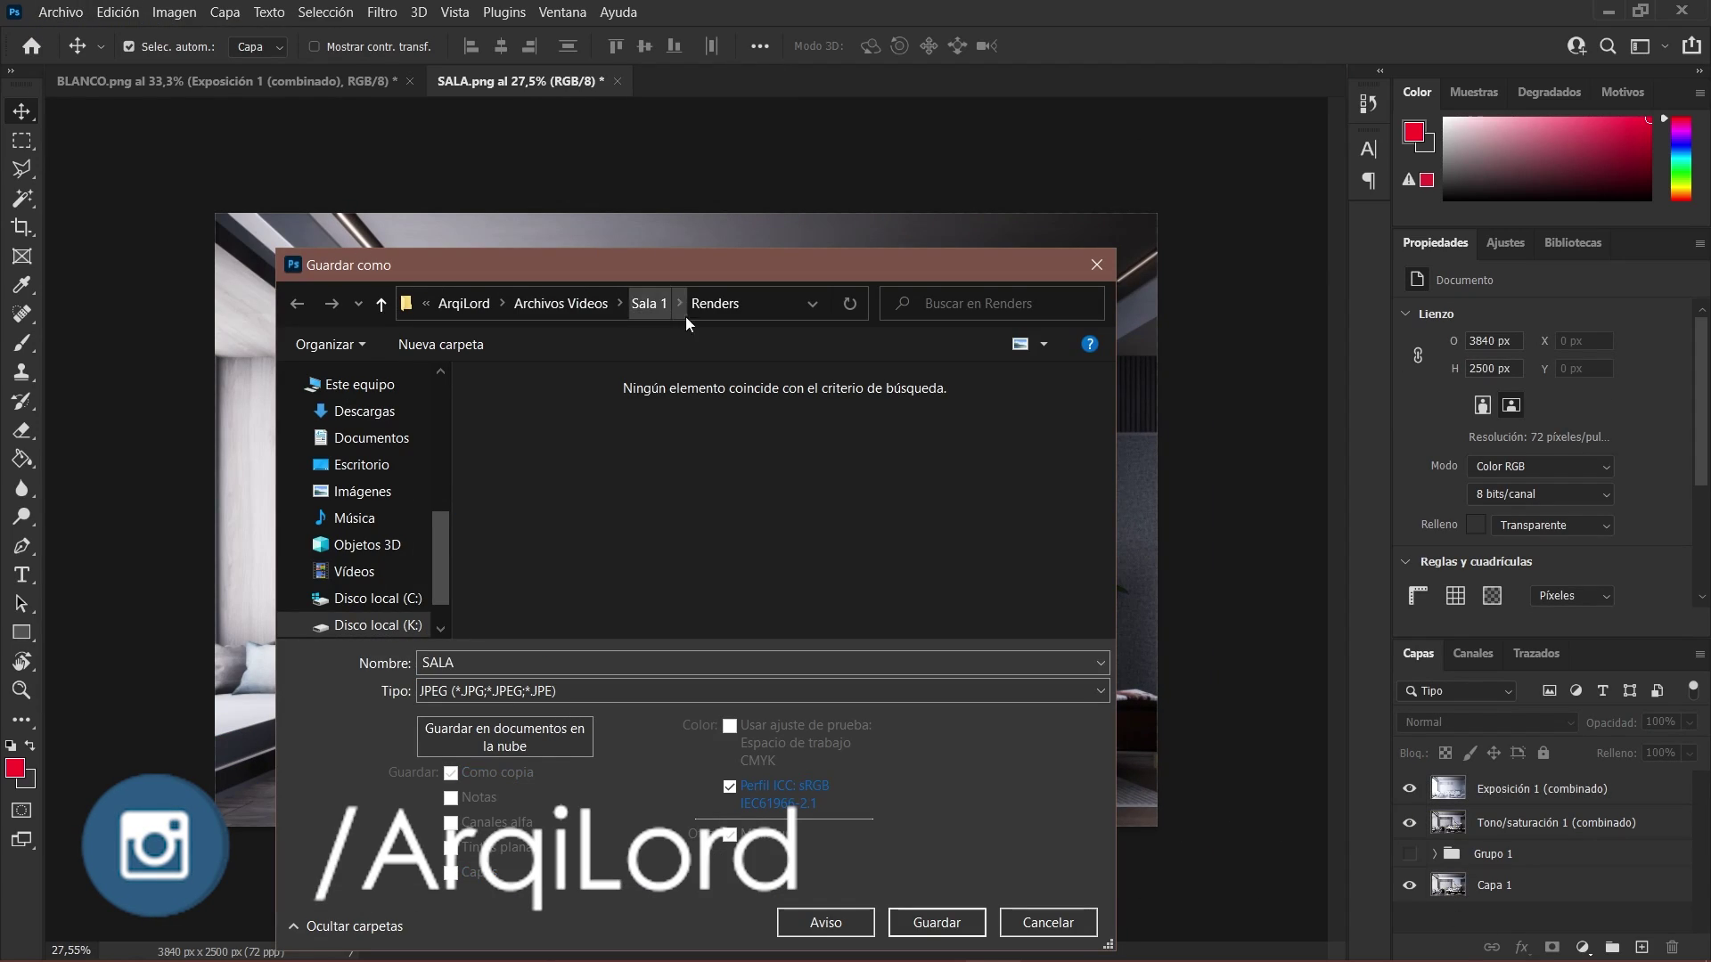